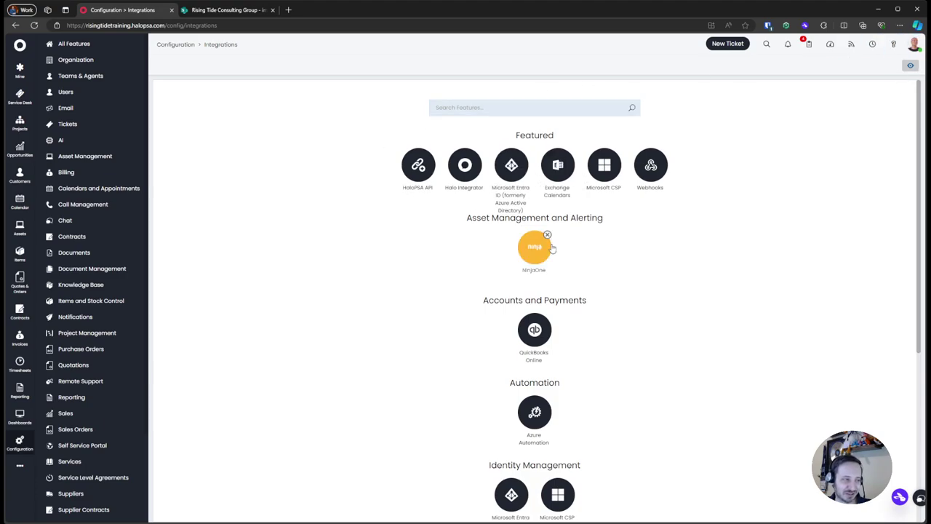
Step: Open the NinjaOne integration and review its organization and location mappings and its device field mappings
scroll(587, 297, down, 4)
scroll(587, 297, up, 2)
scroll(588, 297, up, 2)
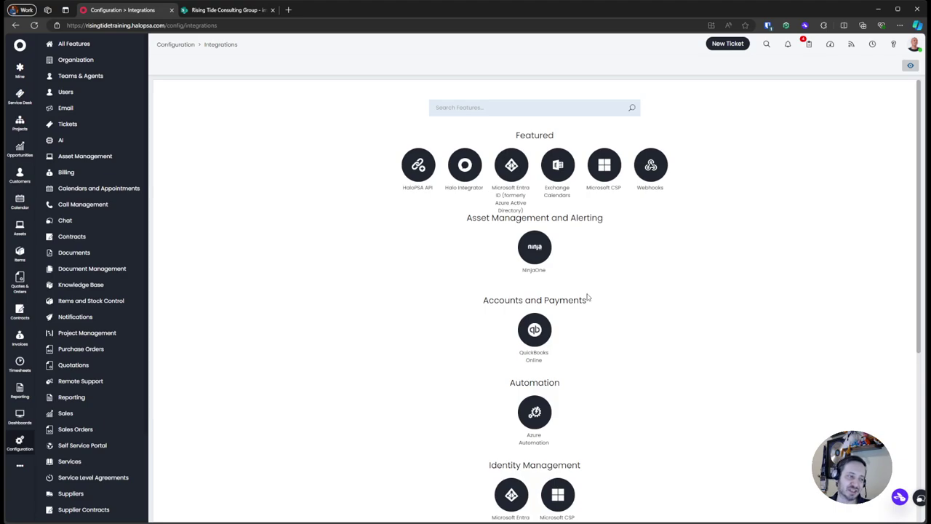
click(533, 243)
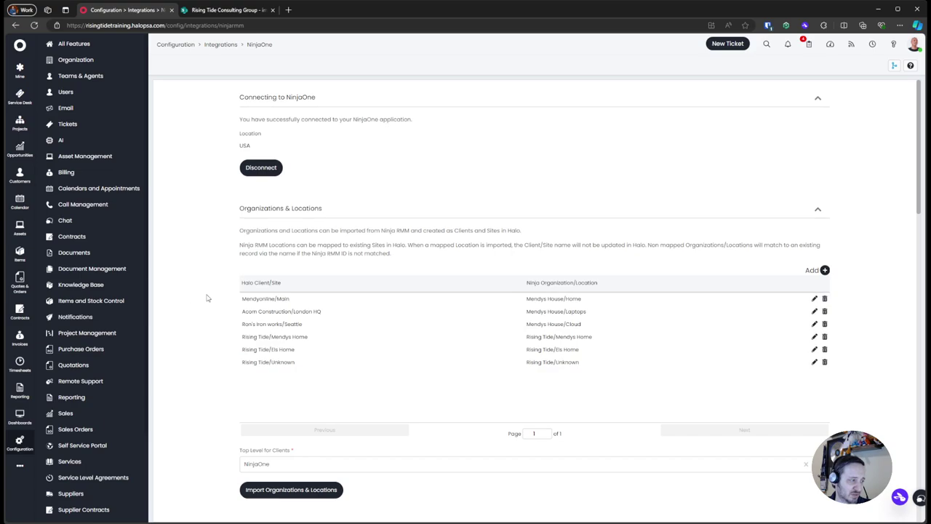
drag(208, 297, 405, 339)
scroll(405, 339, down, 7)
scroll(404, 340, down, 3)
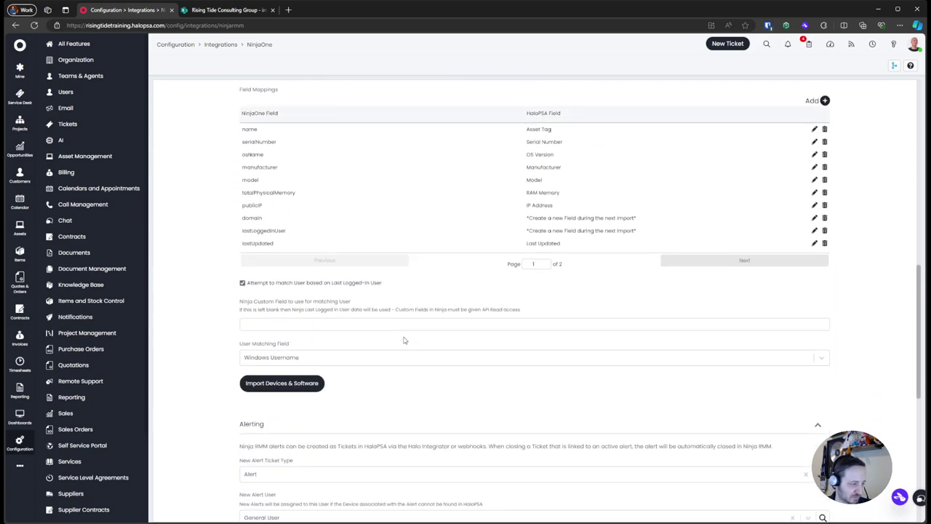
scroll(404, 340, up, 10)
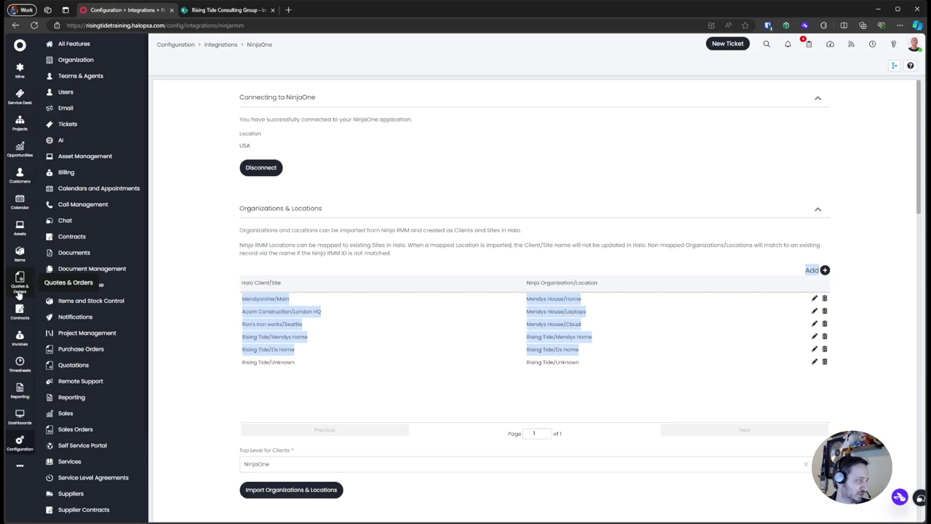
Step: Open Assets in a separate browser tab and look through the list of all assets
middle_click(20, 227)
click(258, 5)
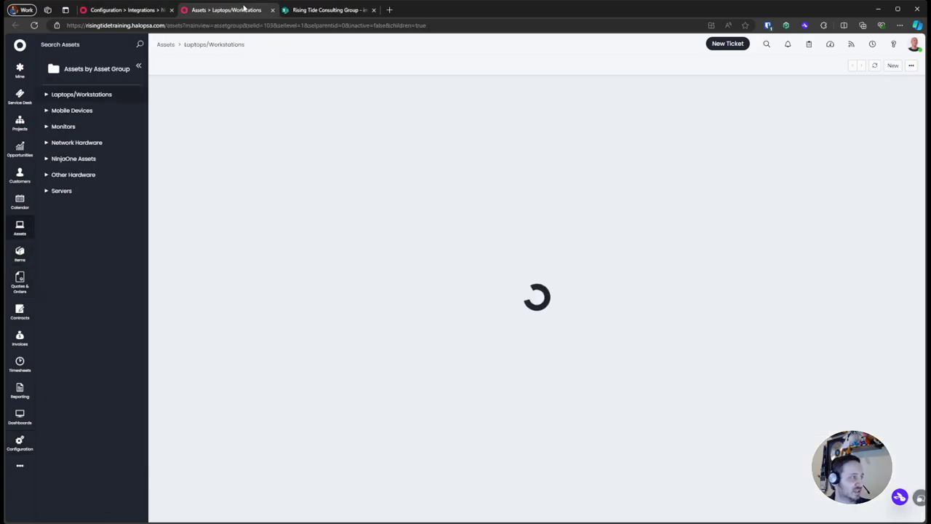
click(97, 68)
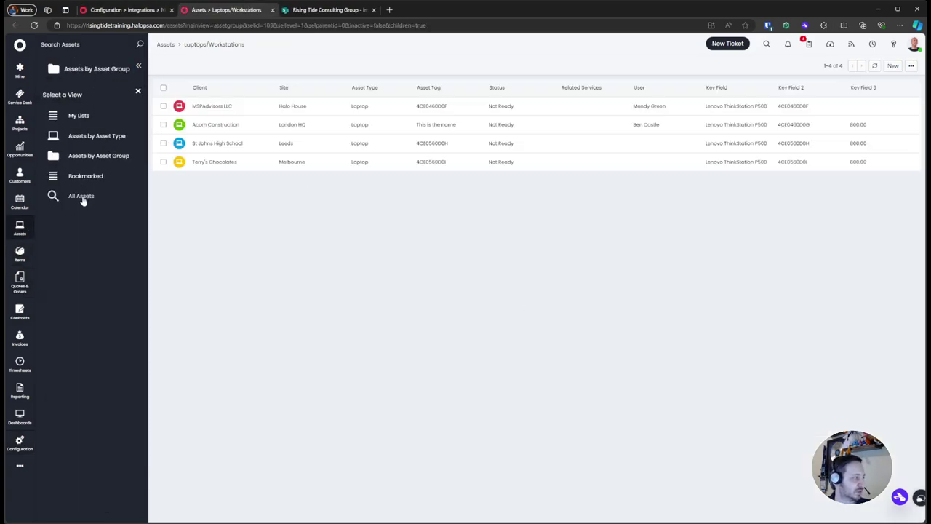
click(82, 196)
scroll(320, 263, down, 4)
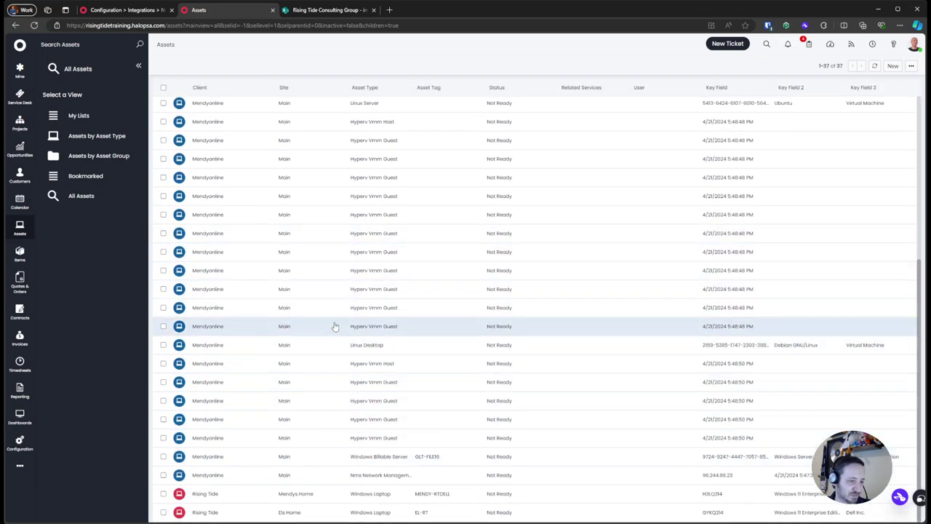
scroll(332, 326, up, 5)
Step: Return to the integration page's browser tab, open the customers' Users list there and look through it
click(123, 11)
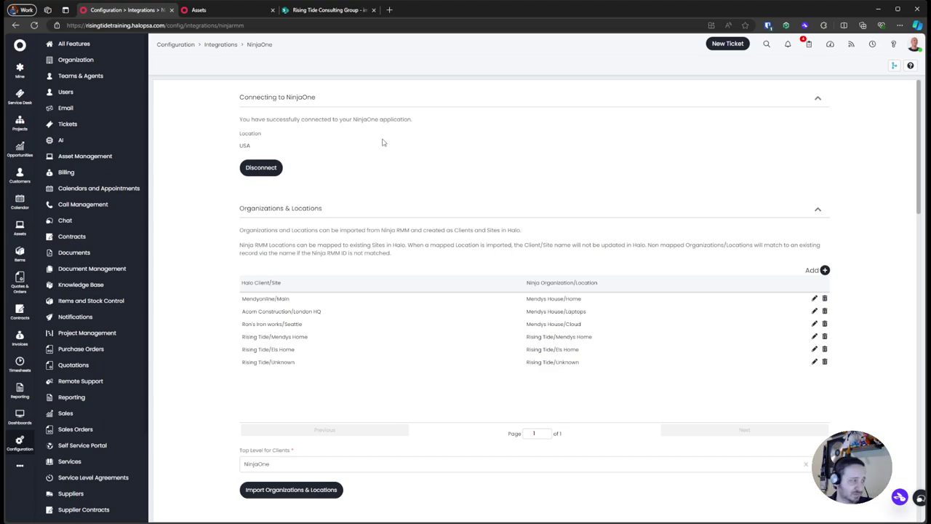
click(19, 175)
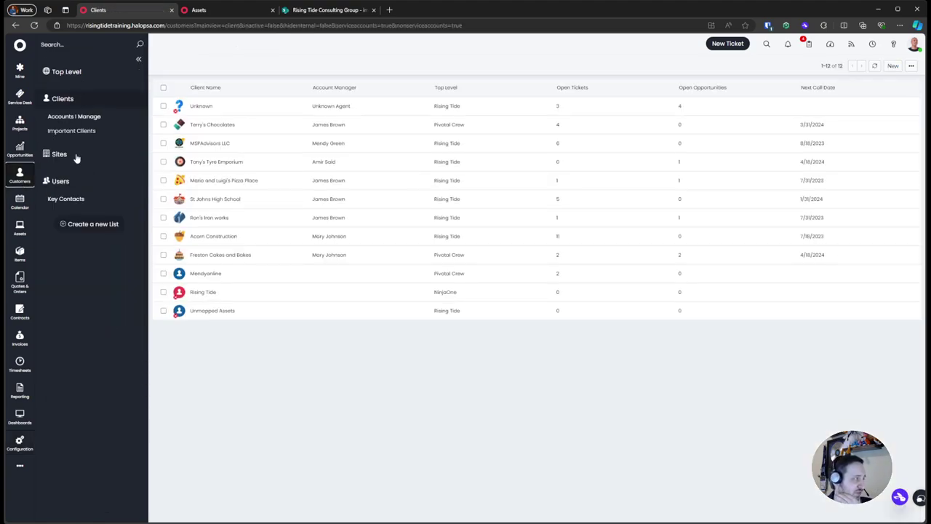
click(66, 182)
scroll(437, 215, down, 10)
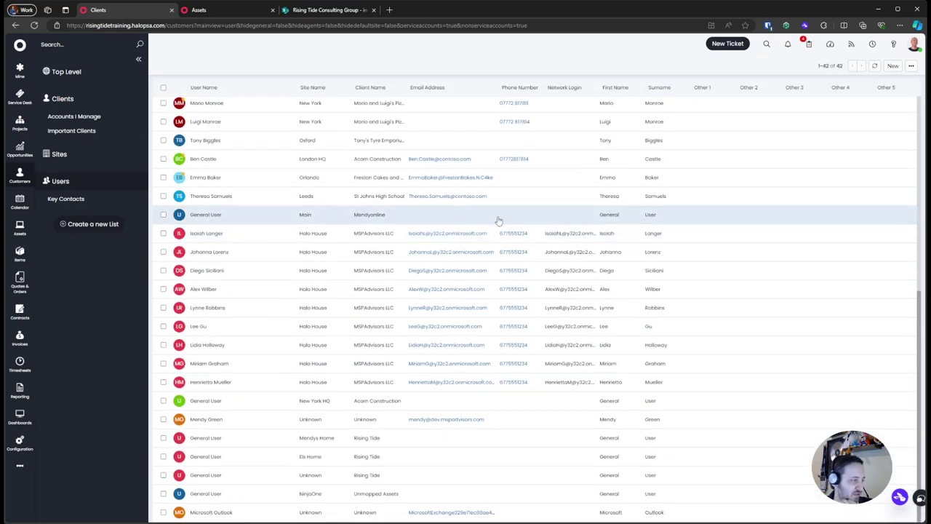
scroll(498, 220, up, 10)
Step: Hide agent users and general users in the Users list
click(910, 65)
click(866, 140)
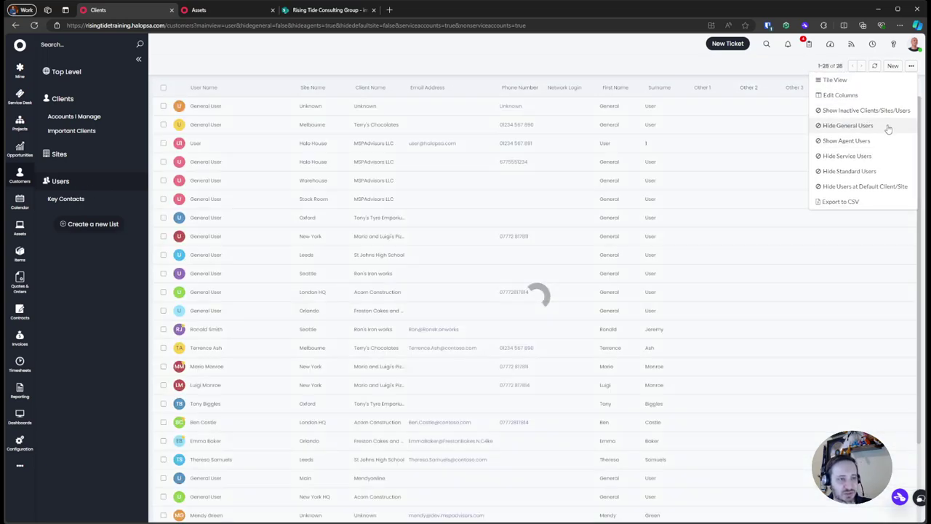
click(848, 125)
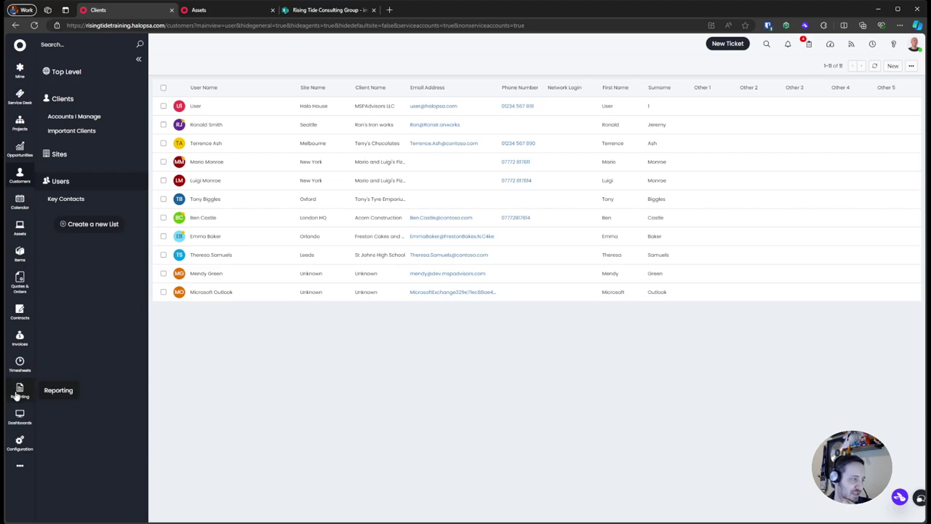
Step: Open Configuration in a separate browser tab, search for "csp" and open the CyberDrain CSP connection under Microsoft CSP
middle_click(20, 443)
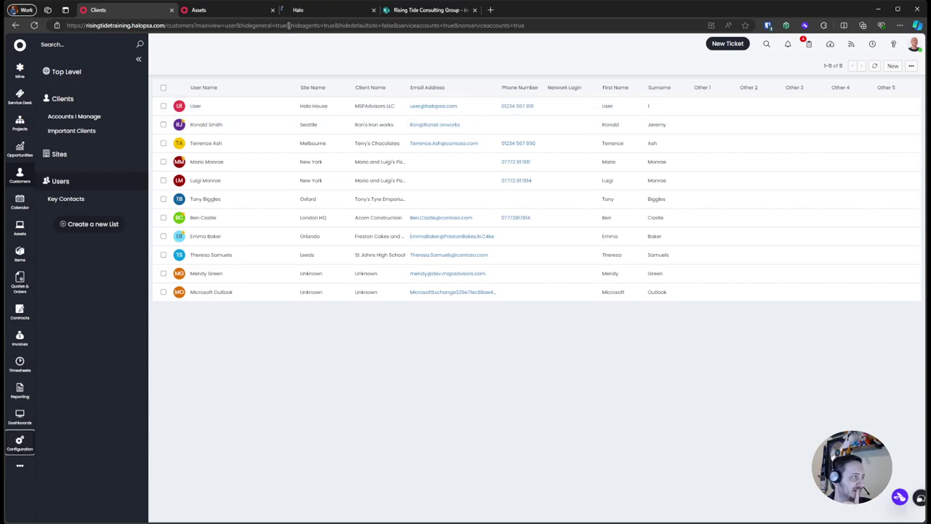
click(295, 10)
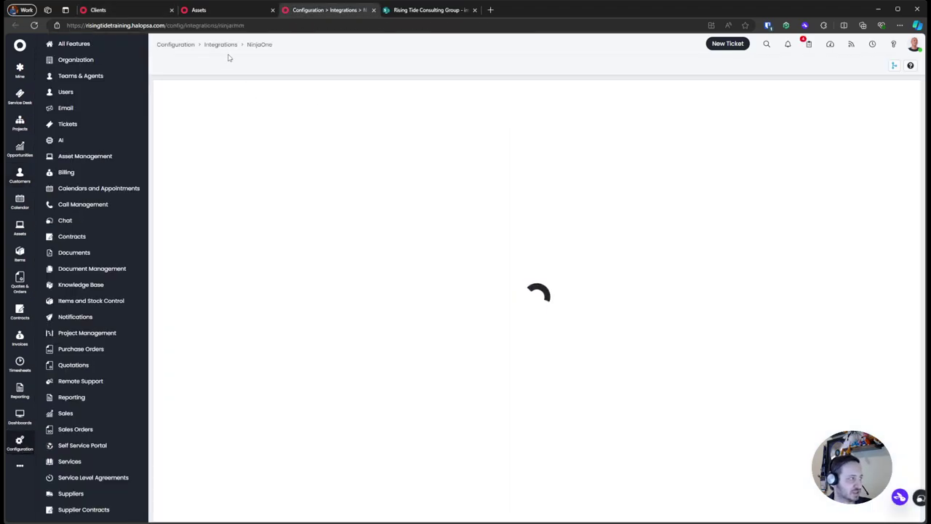
click(174, 45)
click(474, 108)
text(csp)
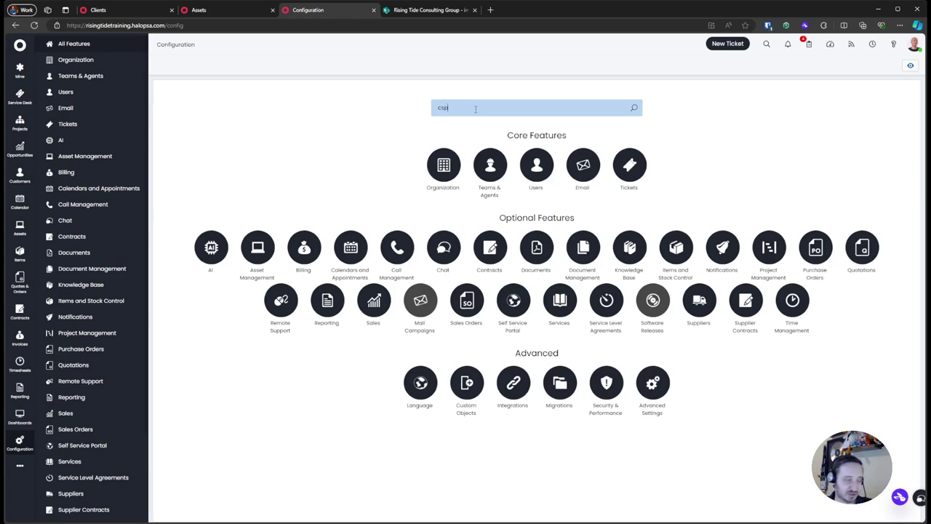
click(522, 161)
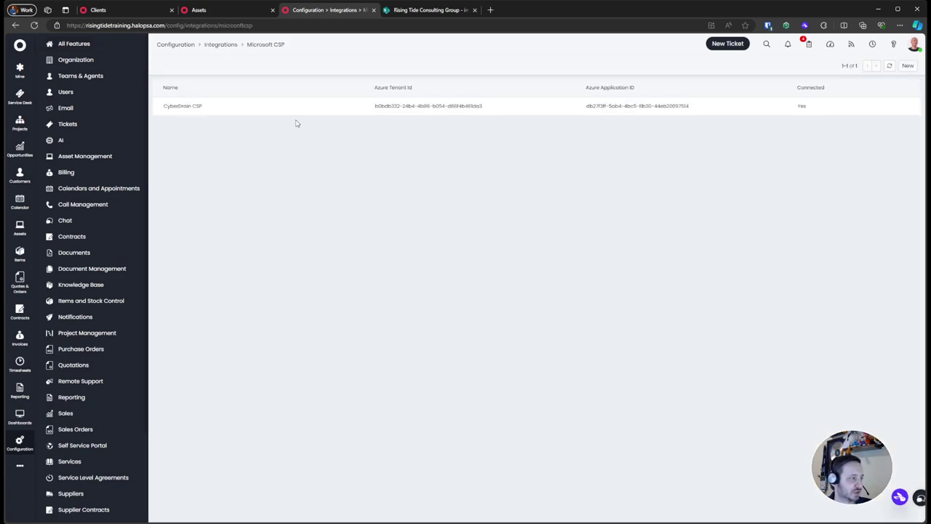
click(296, 109)
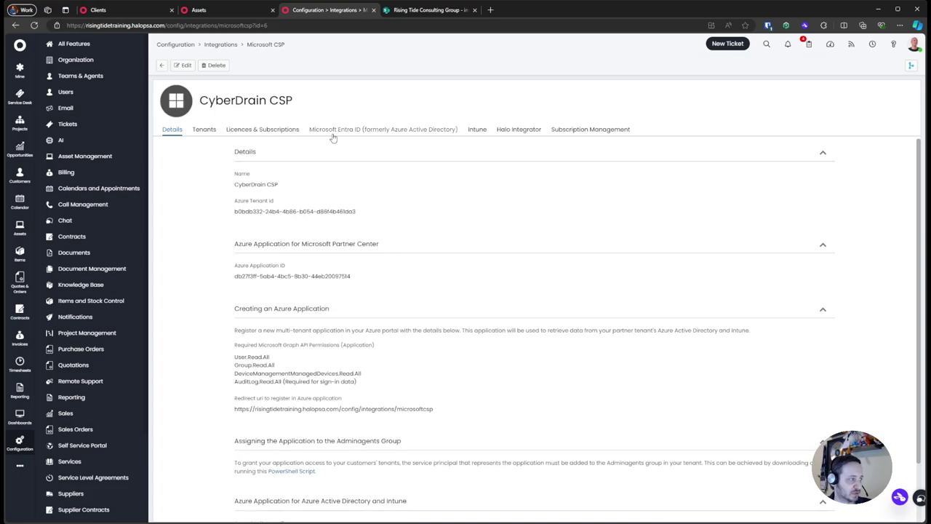
Step: Try to import users from Microsoft Entra ID for all site mappings, and leave the import window
click(332, 132)
scroll(330, 334, down, 10)
click(262, 483)
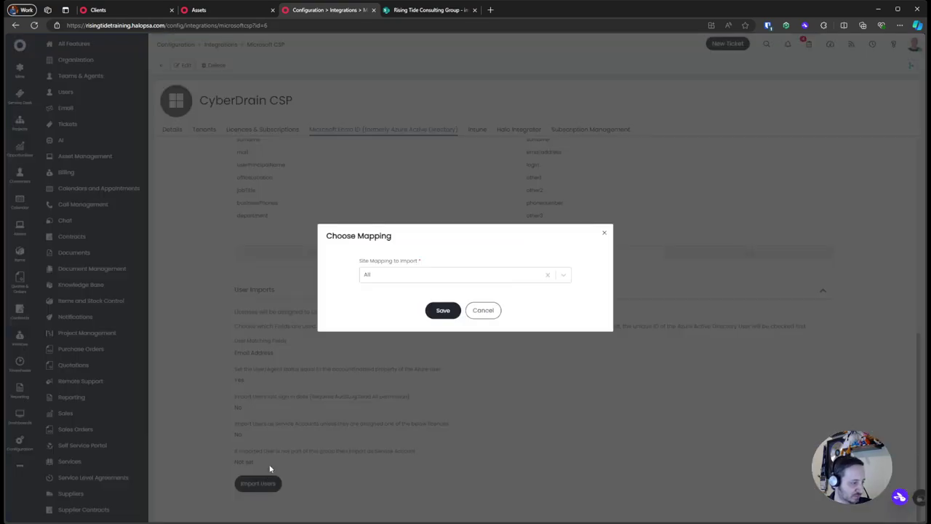
click(441, 311)
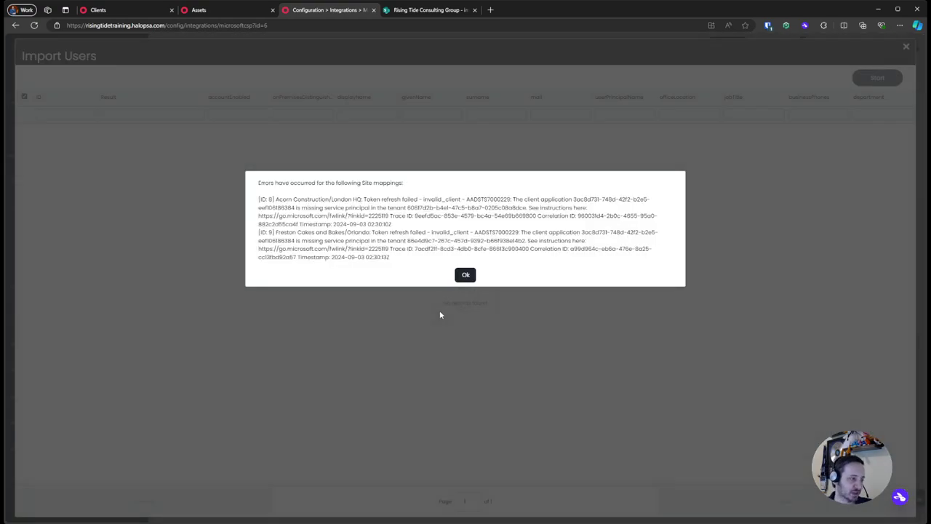
click(459, 274)
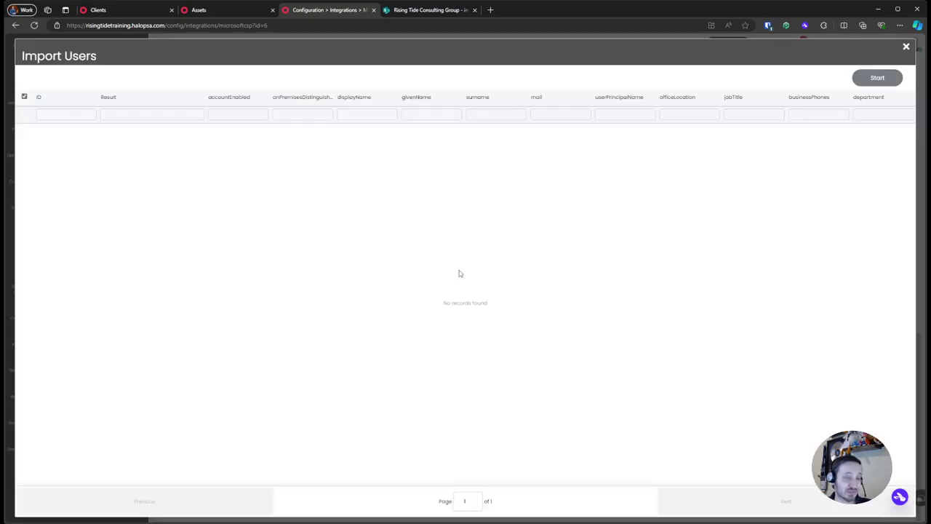
click(906, 46)
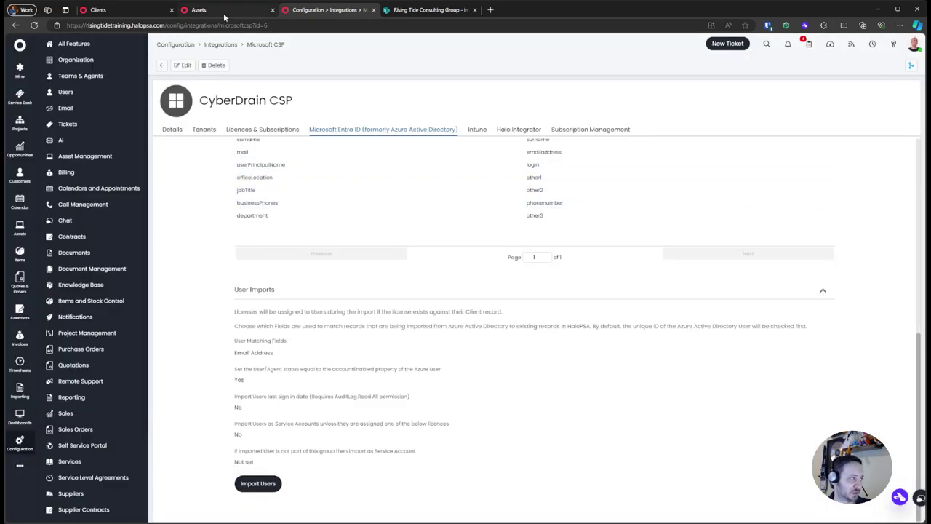
Step: Close the configuration and Assets pages to get back to the customers' Users list
click(20, 45)
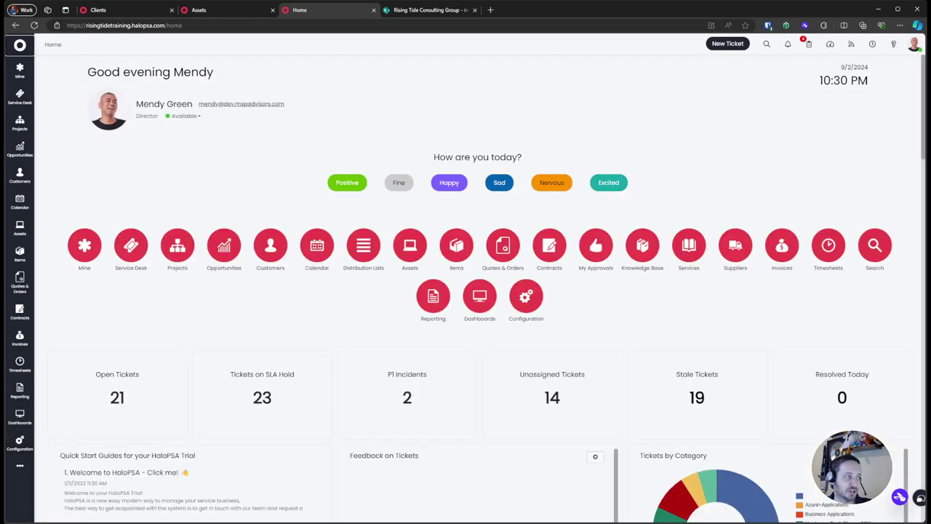
middle_click(346, 11)
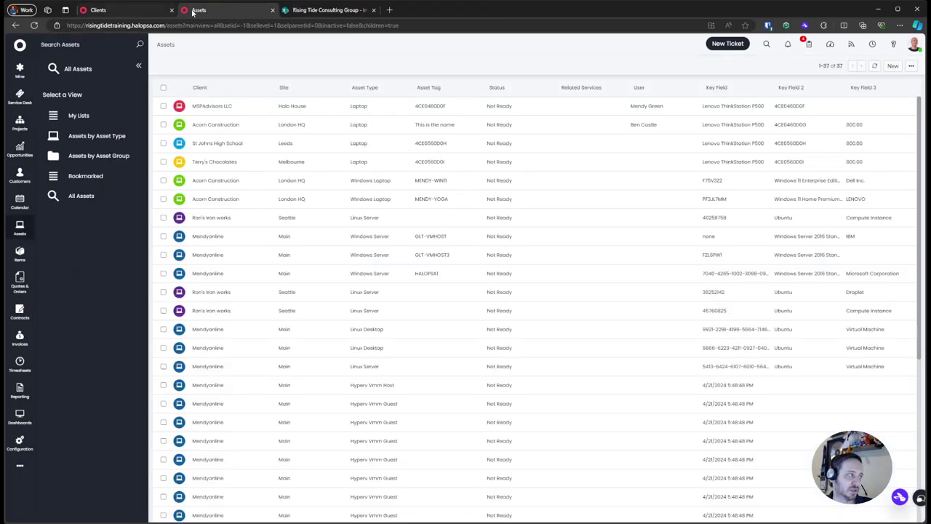
key(ctrl+w)
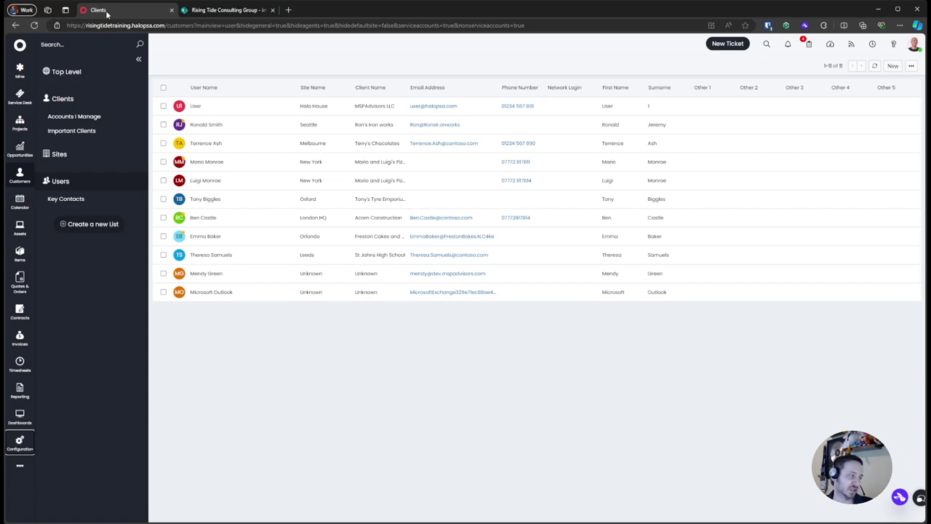
Step: Open the list of all items and filter the Item Group column by "recu"
click(32, 260)
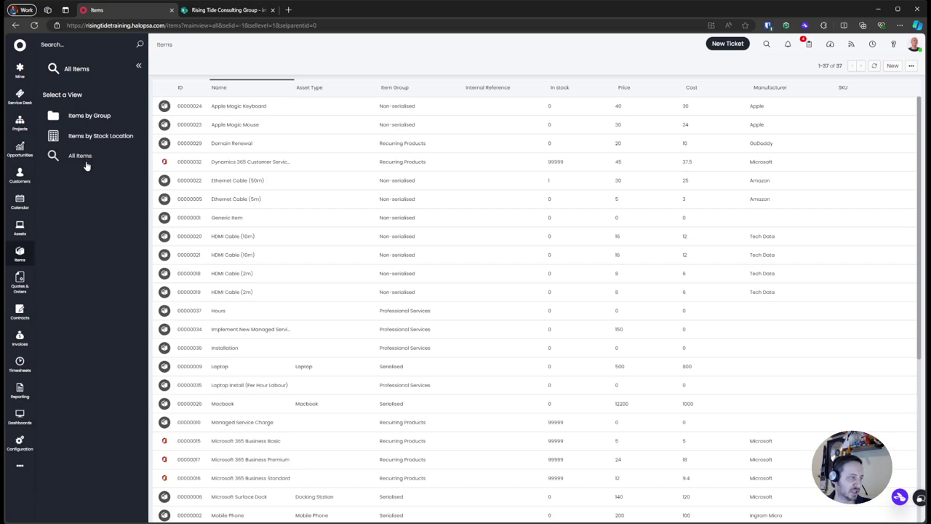
click(456, 88)
text(recu)
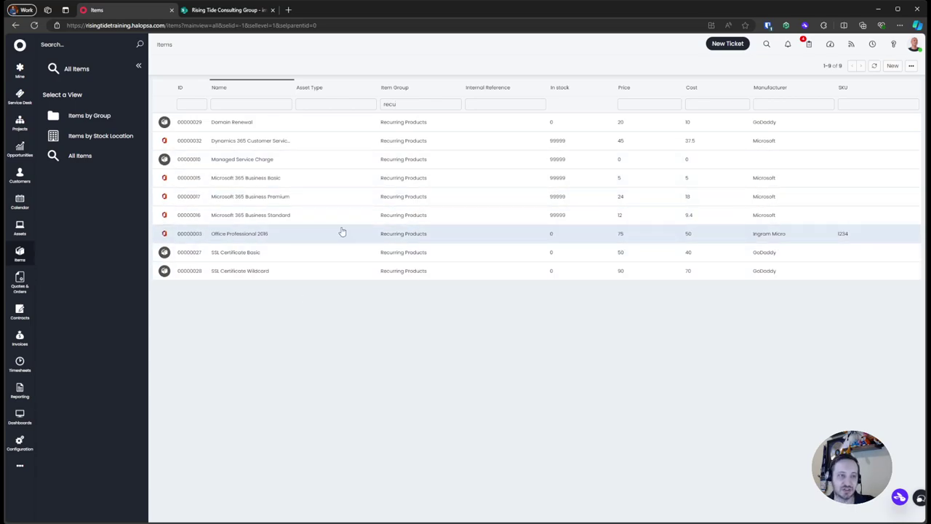
Step: Review the billing settings of the Domain Renewal item, including its QuickBooks Online fields, and return to the item list
click(327, 123)
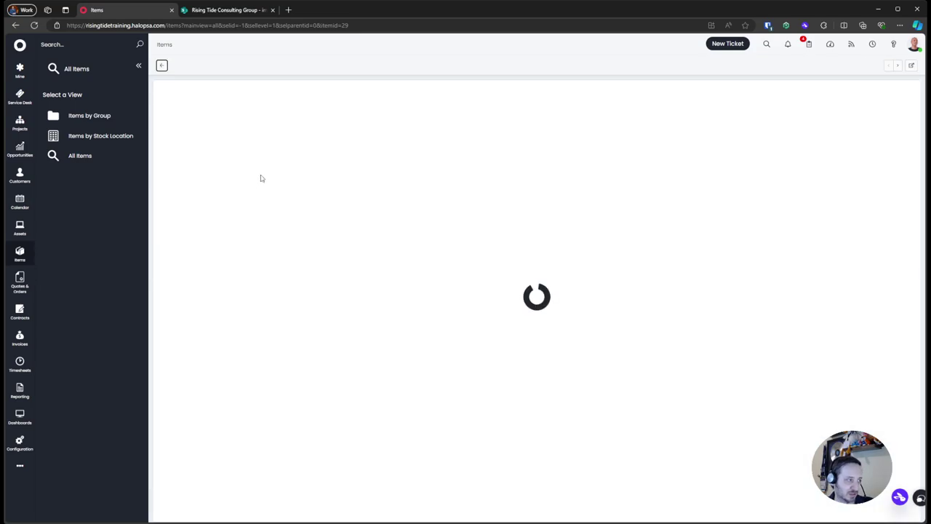
click(262, 131)
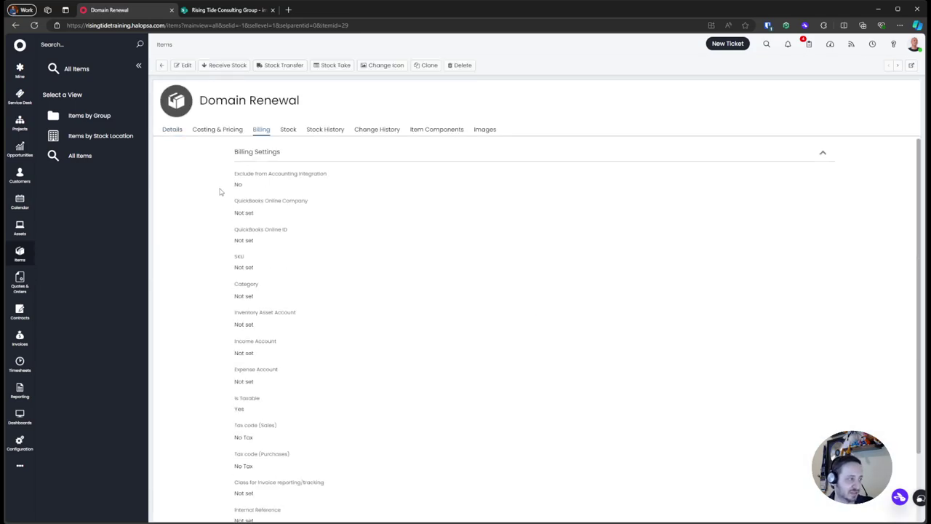
drag(252, 191, 368, 357)
click(362, 384)
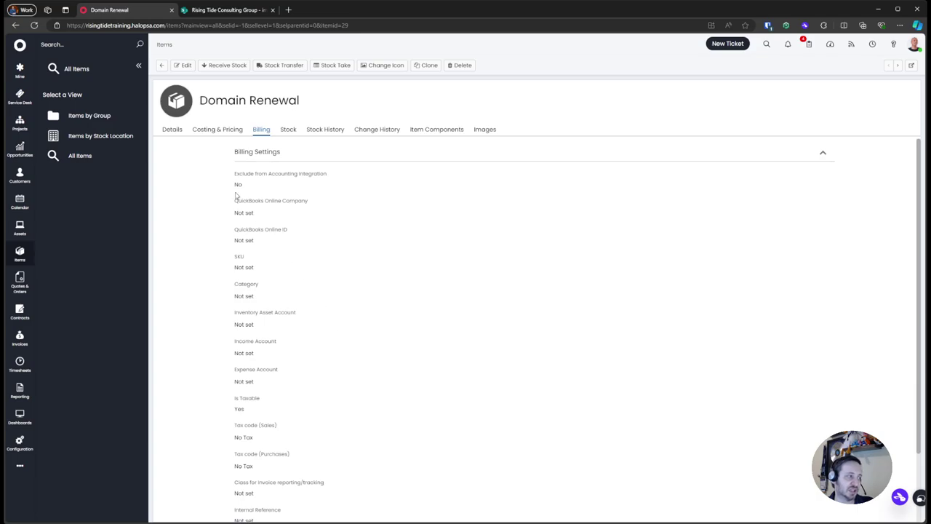
click(162, 65)
Step: Review the billing settings of the Managed Service Charge item and return to the item list
click(293, 160)
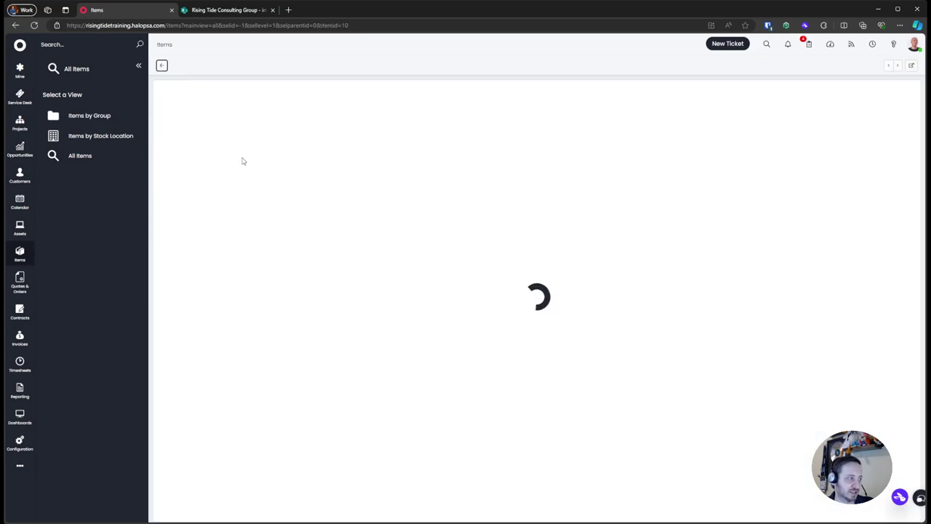
drag(275, 193, 240, 147)
click(260, 130)
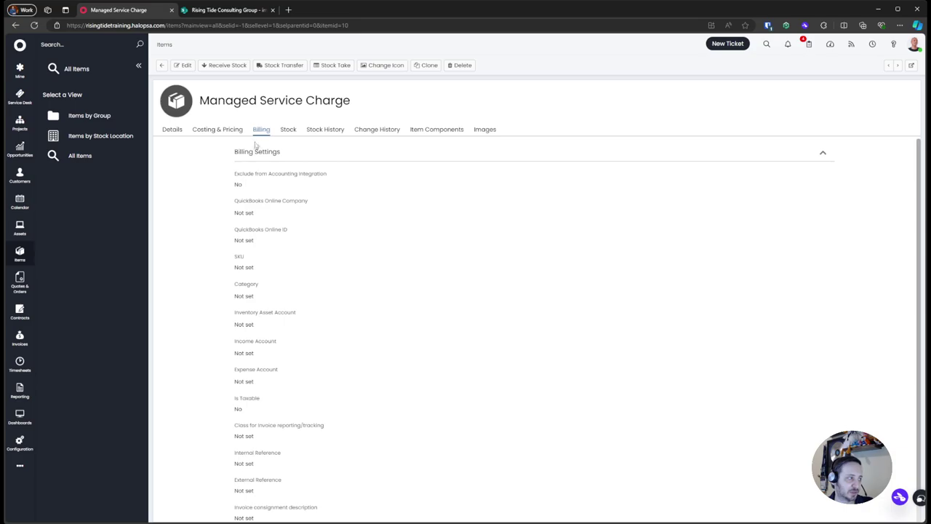
click(162, 65)
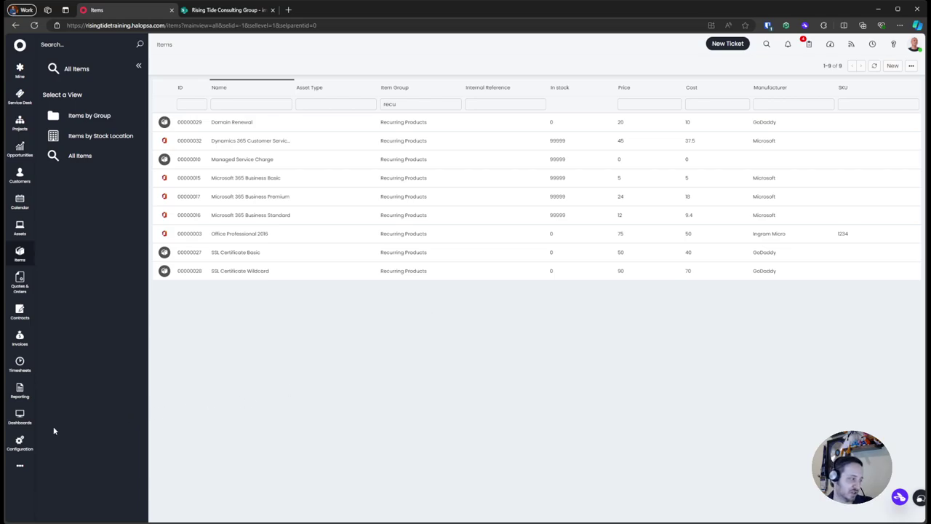
Step: Open the Integrations configuration in a separate browser tab and show only the enabled integrations
middle_click(35, 441)
click(216, 10)
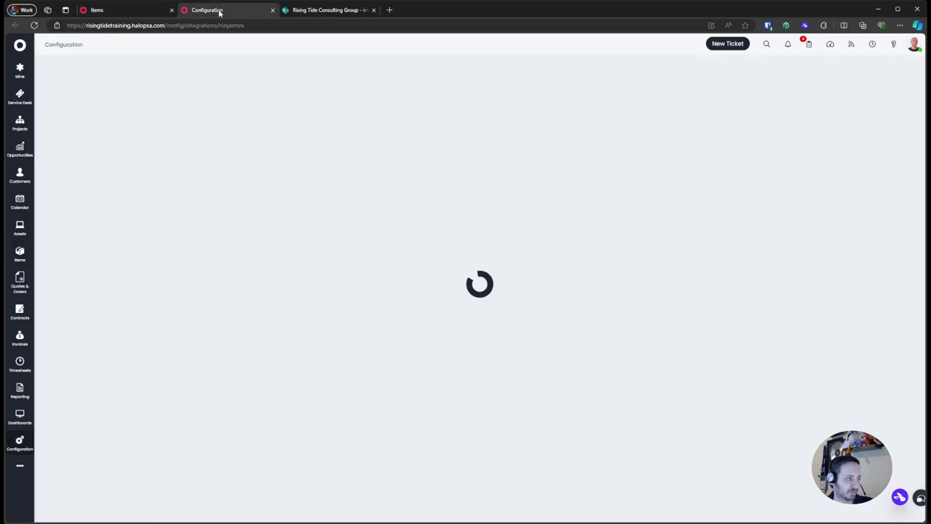
click(222, 45)
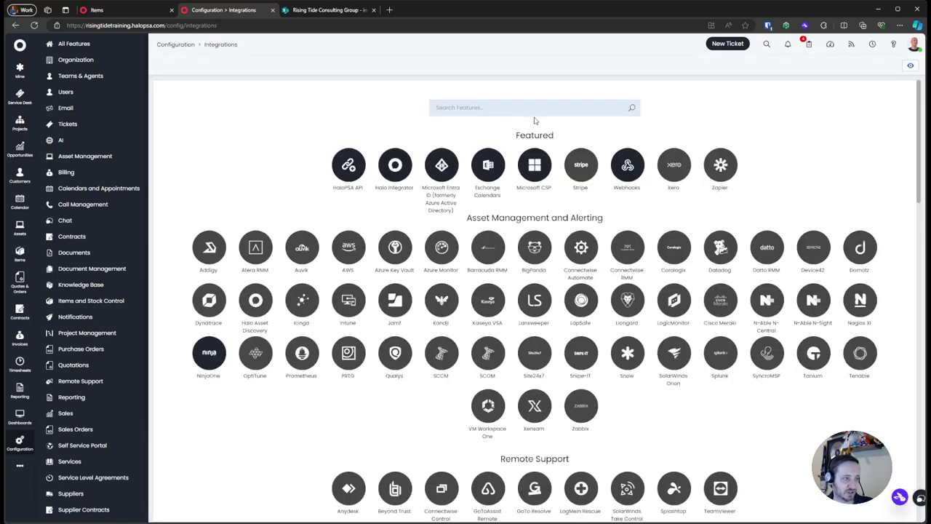
click(910, 65)
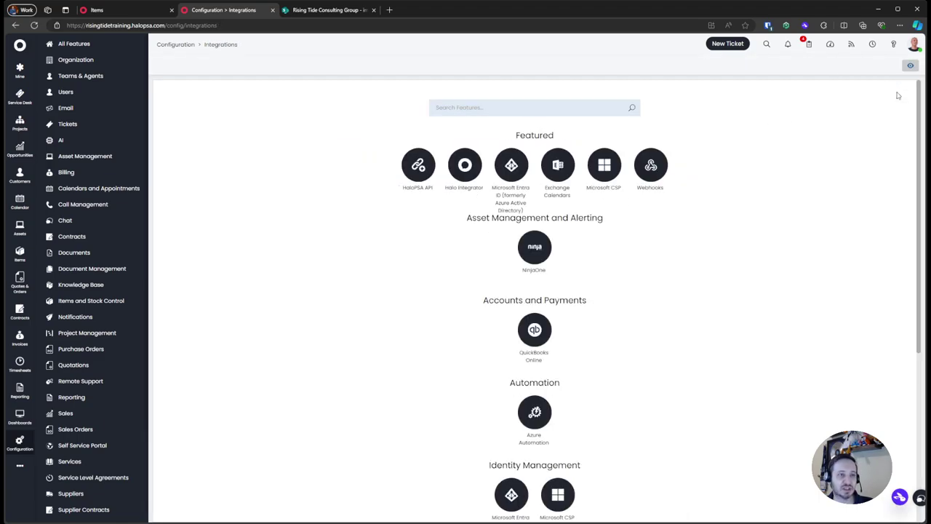
Step: Open the Rising Tide Demo company in the QuickBooks Online integration and show its Syncing to QuickBooks Online settings
scroll(587, 292, down, 1)
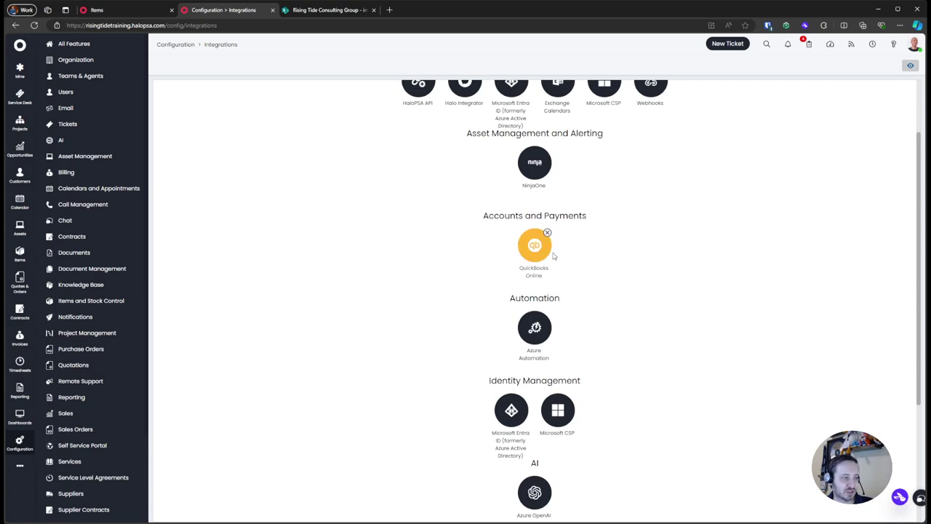
click(535, 247)
click(261, 153)
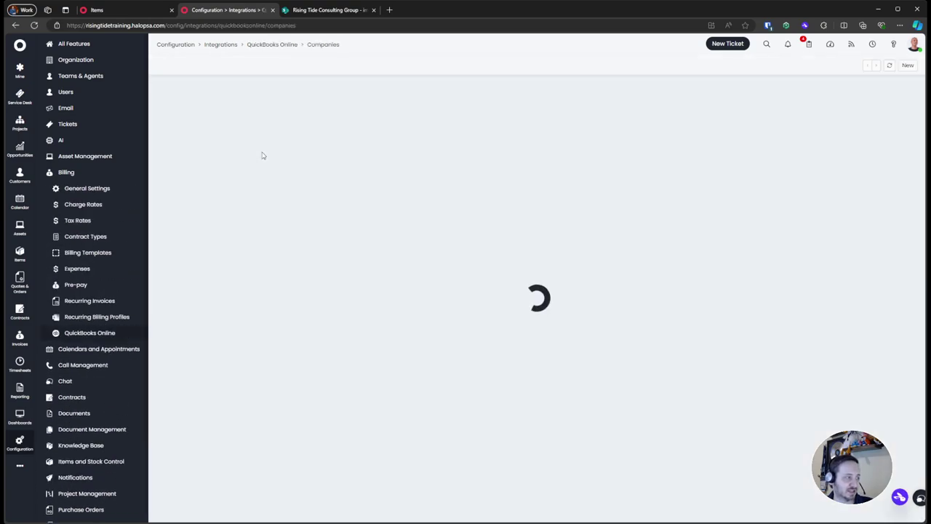
click(277, 109)
click(335, 130)
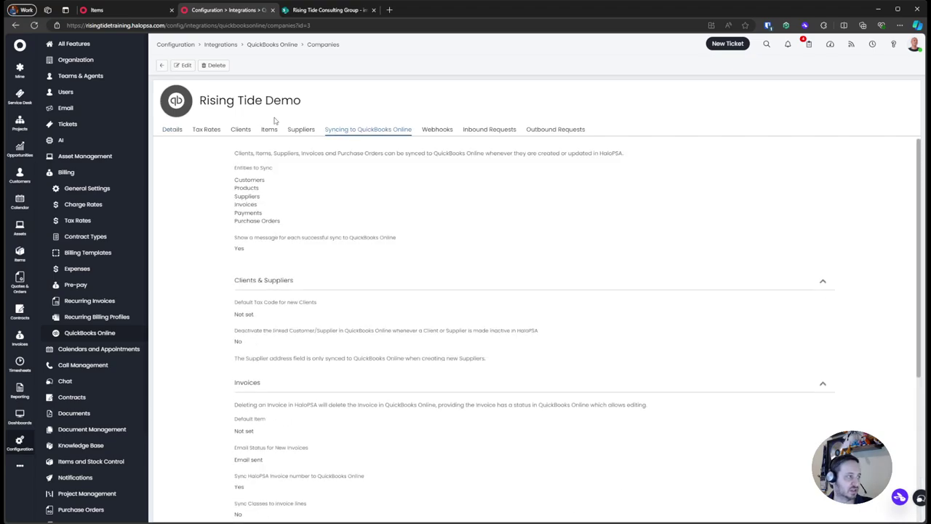
Step: Put the Rising Tide Demo company in edit mode and check the available options for Entities to Sync
click(183, 64)
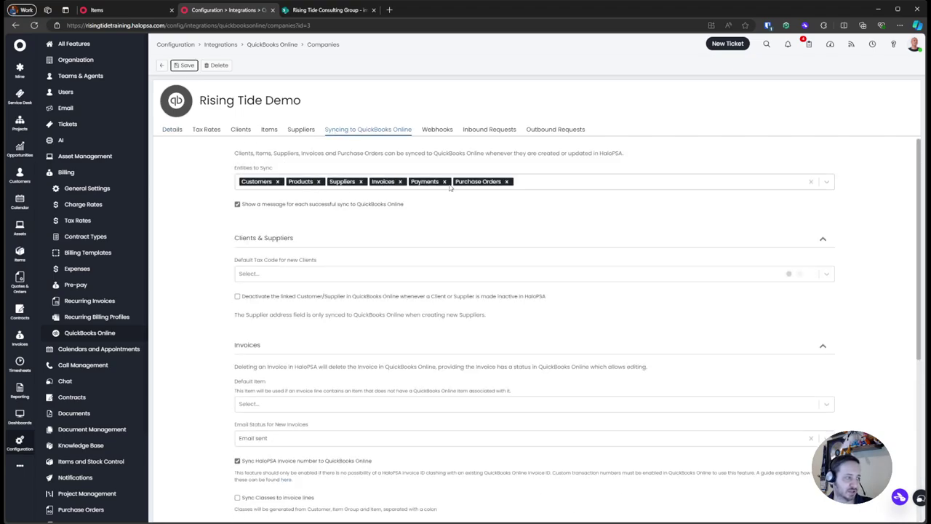
click(564, 184)
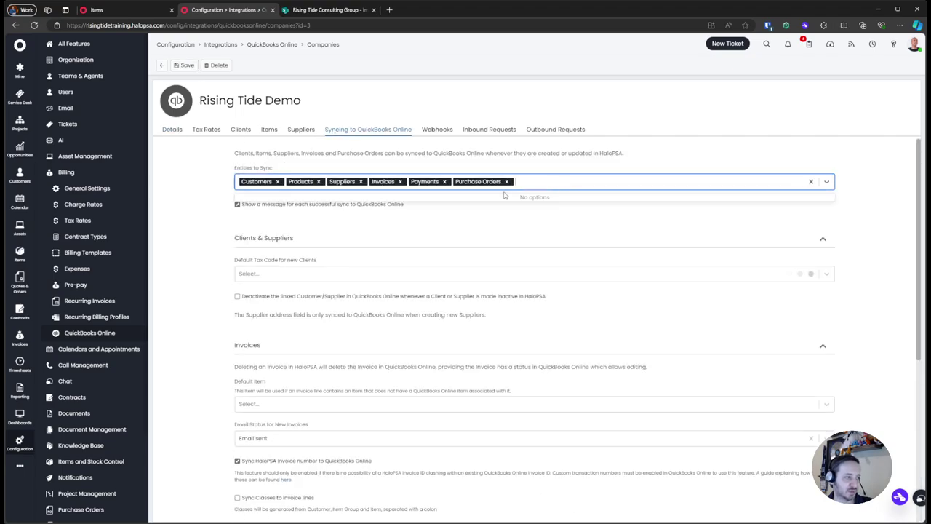
click(315, 169)
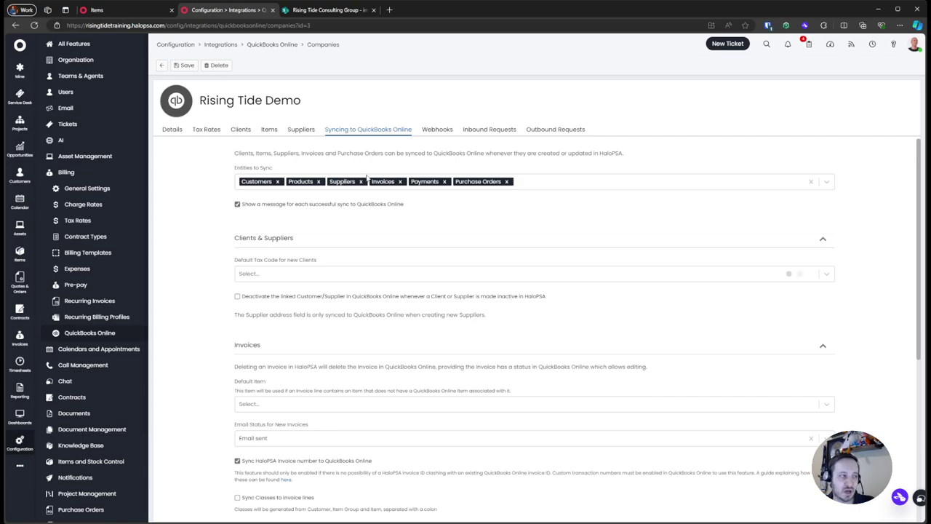
Step: Review the company's Outbound Requests, Items, Syncing to QuickBooks Online, Tax Rates and Details sections
click(540, 130)
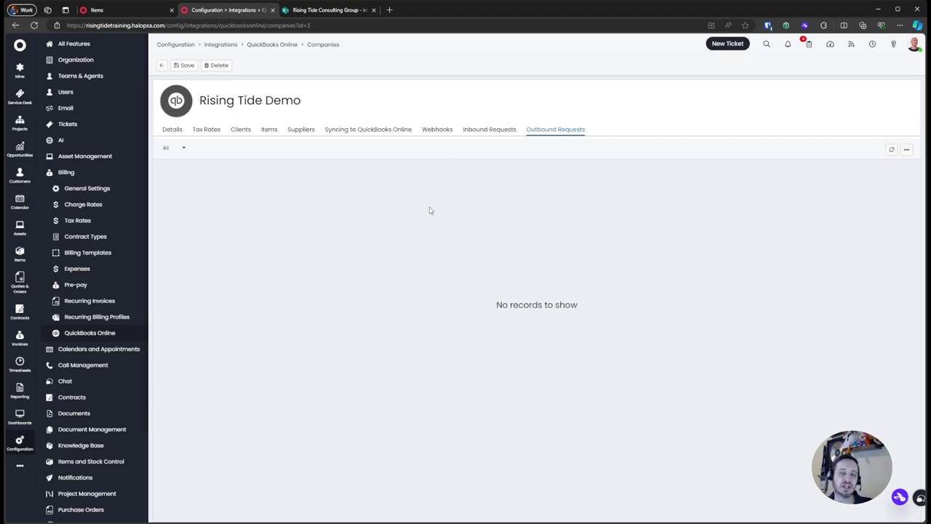
click(267, 129)
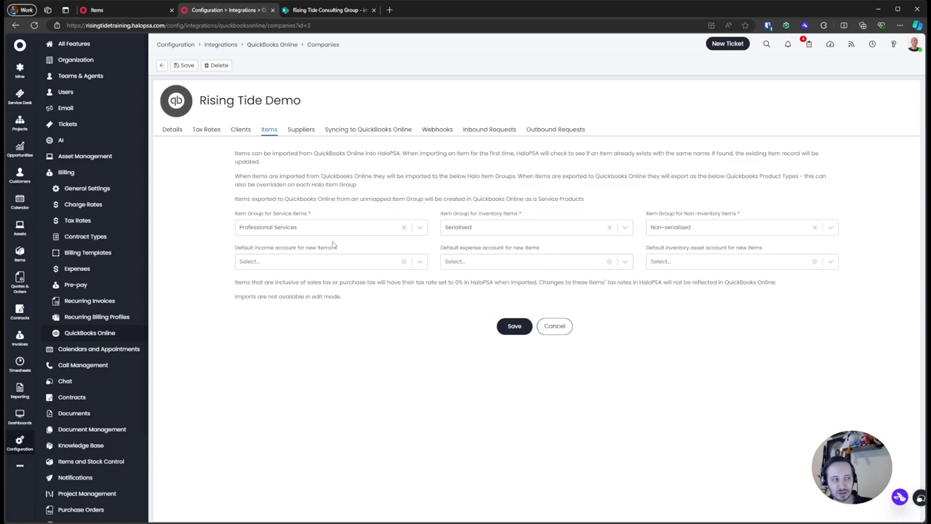
click(371, 131)
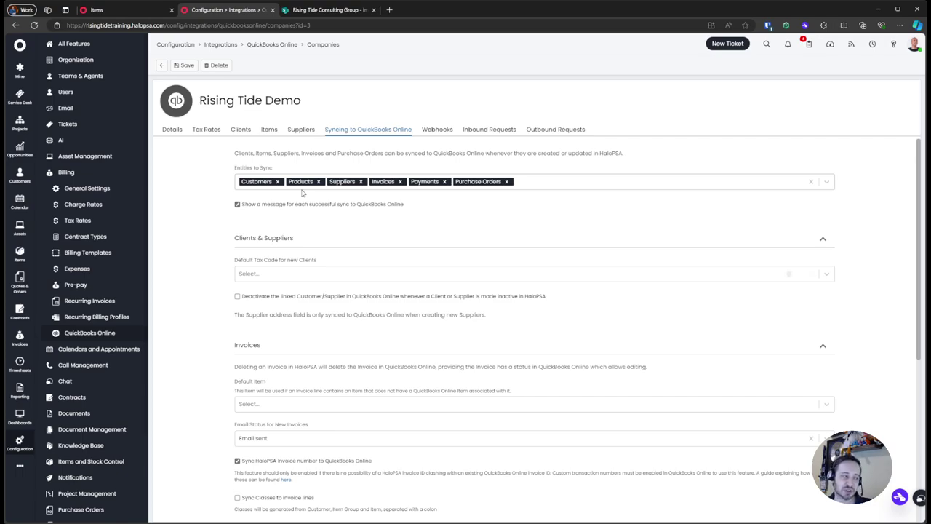
click(209, 133)
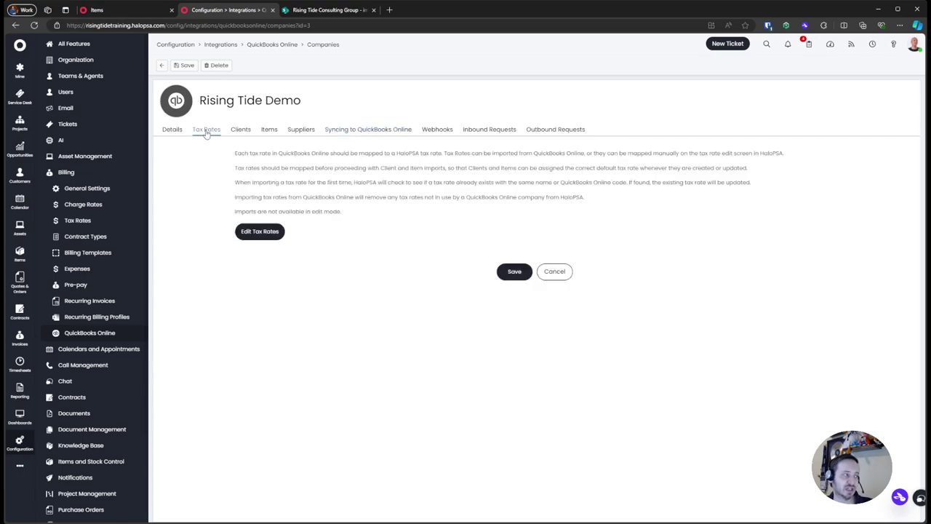
click(178, 132)
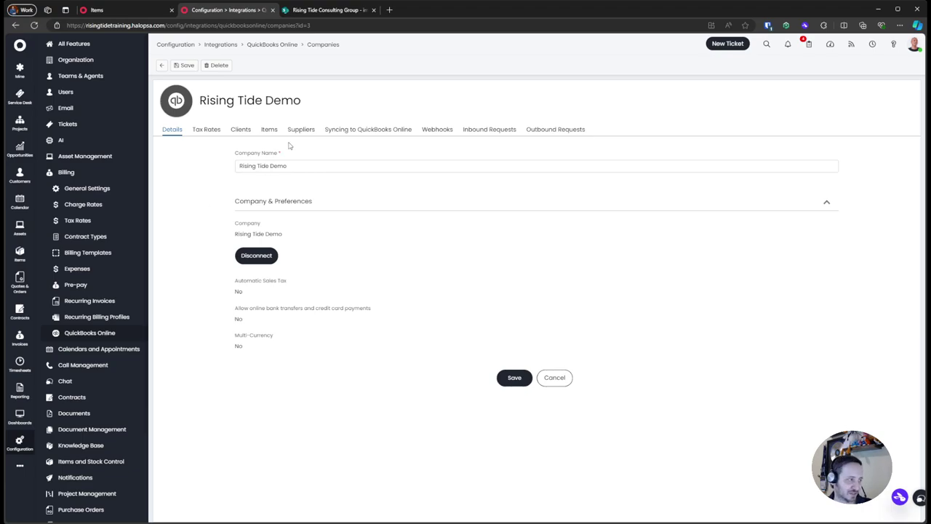
Step: Check the default income and expense account options for new items, and cancel editing the company
click(269, 129)
click(291, 266)
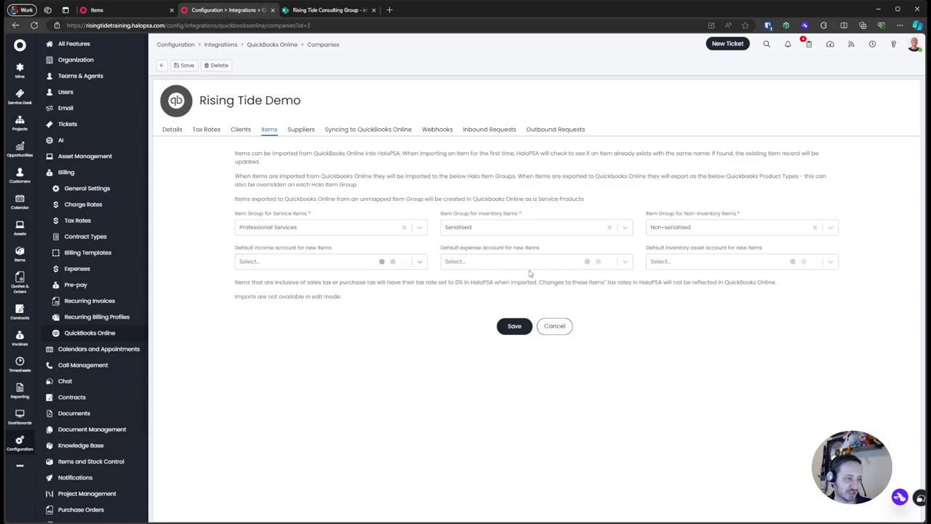
click(474, 262)
click(389, 264)
click(444, 264)
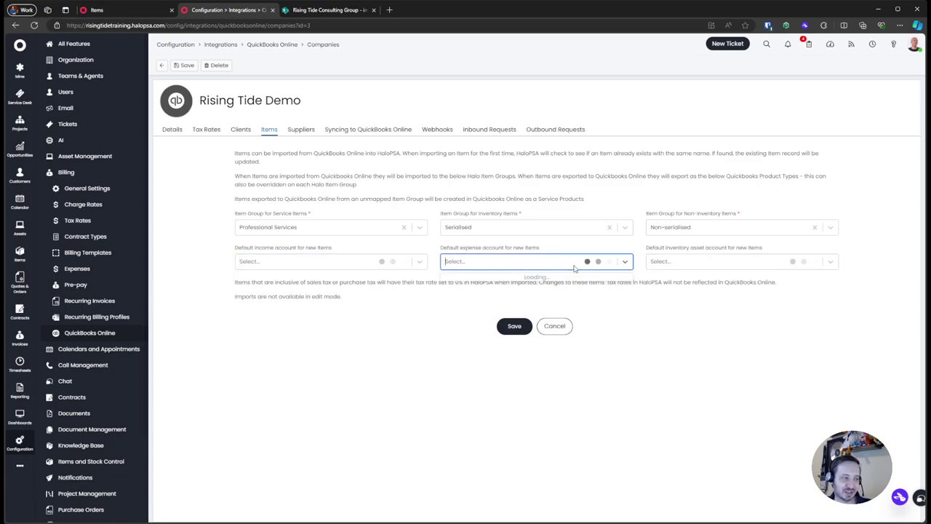
click(393, 262)
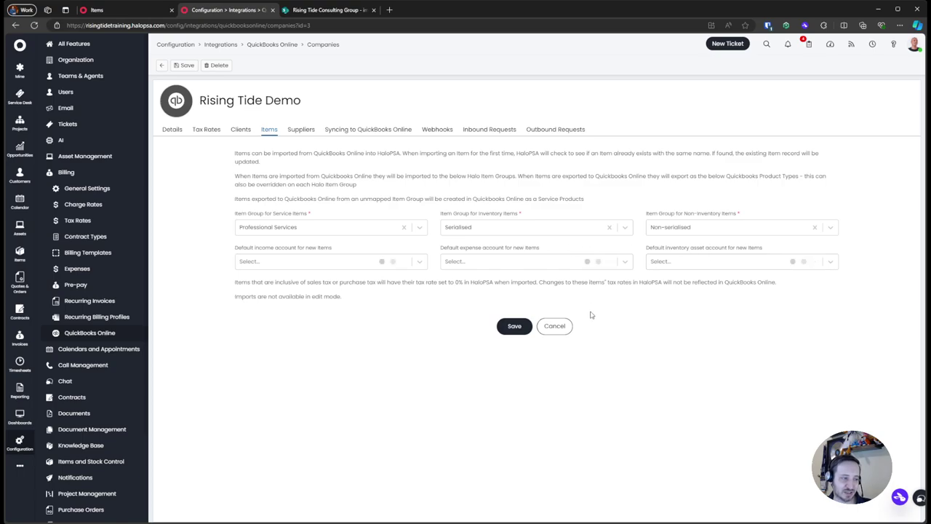
click(554, 326)
Step: Return to the Integrations overview and disable the QuickBooks Online module
click(163, 65)
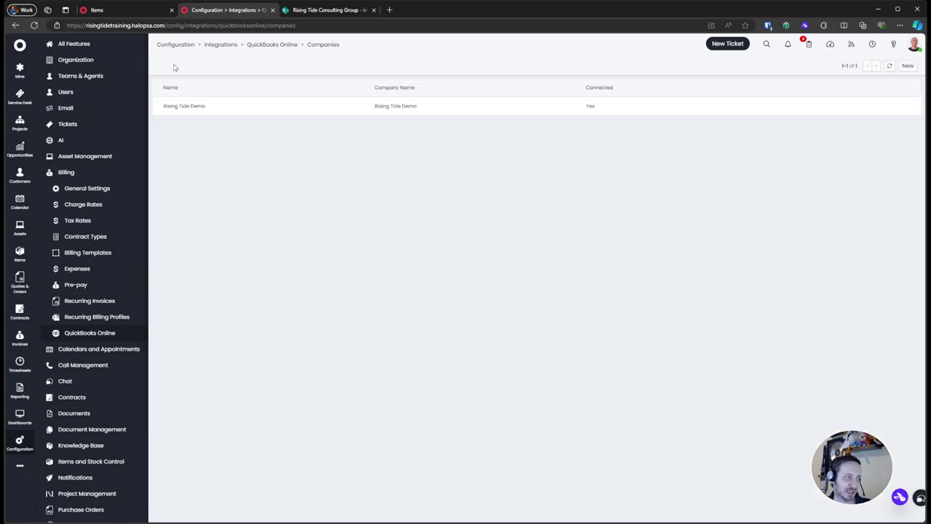
click(271, 45)
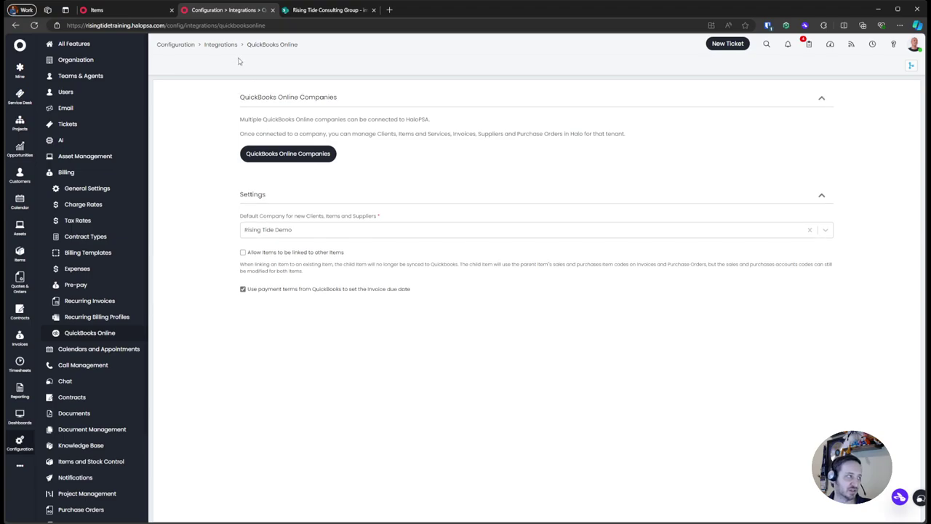
click(221, 45)
click(547, 319)
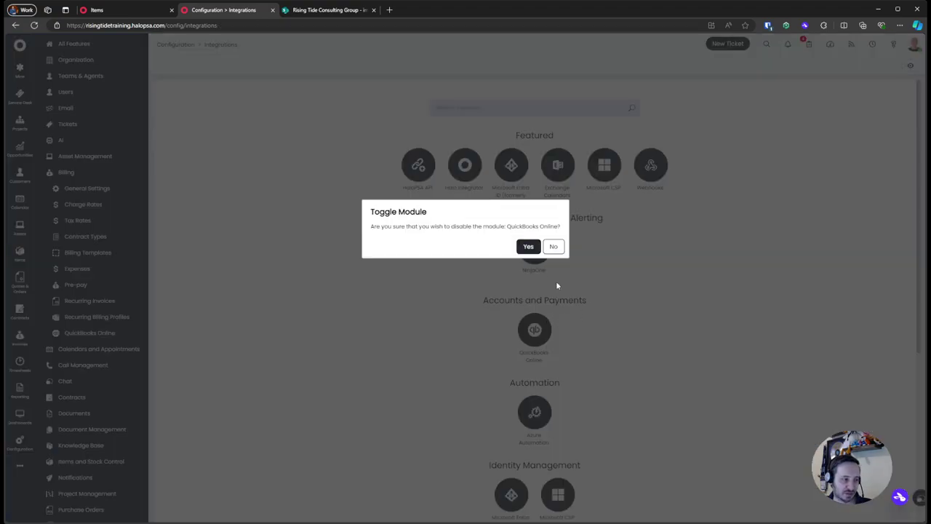
click(529, 246)
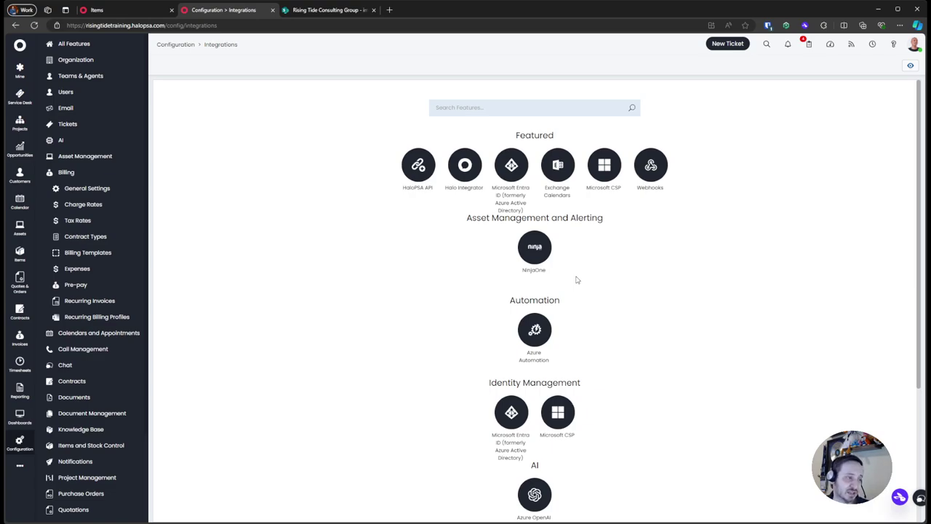
Step: Switch to the Items browser tab, view the items by group and clear the Item Group filter
click(116, 10)
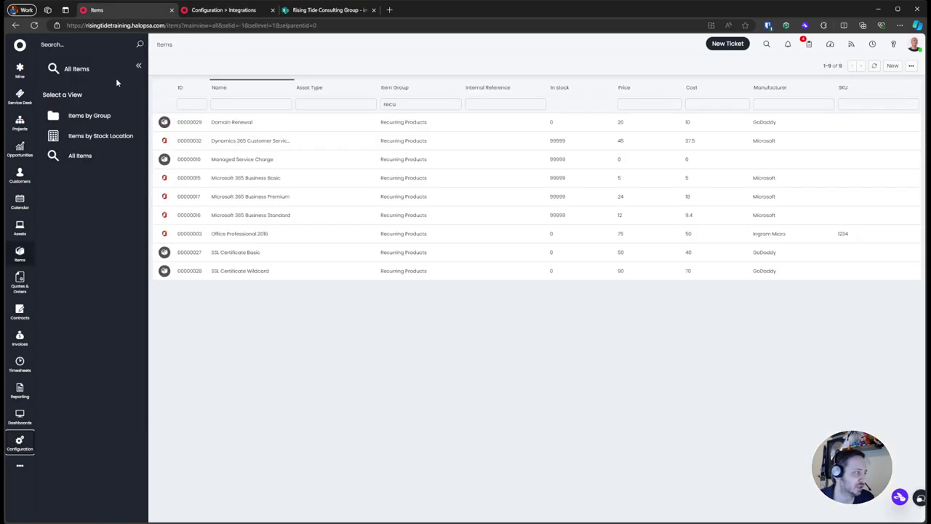
click(94, 117)
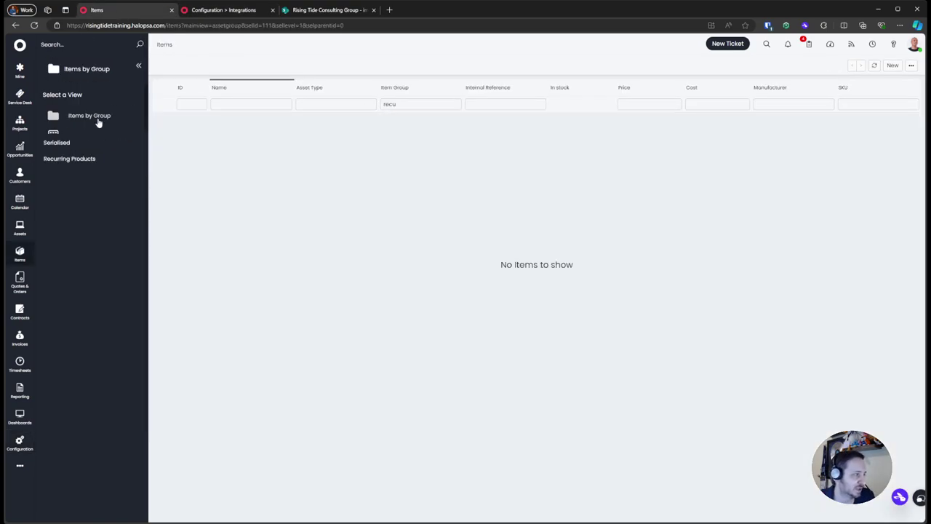
double_click(397, 105)
key(BackSpace)
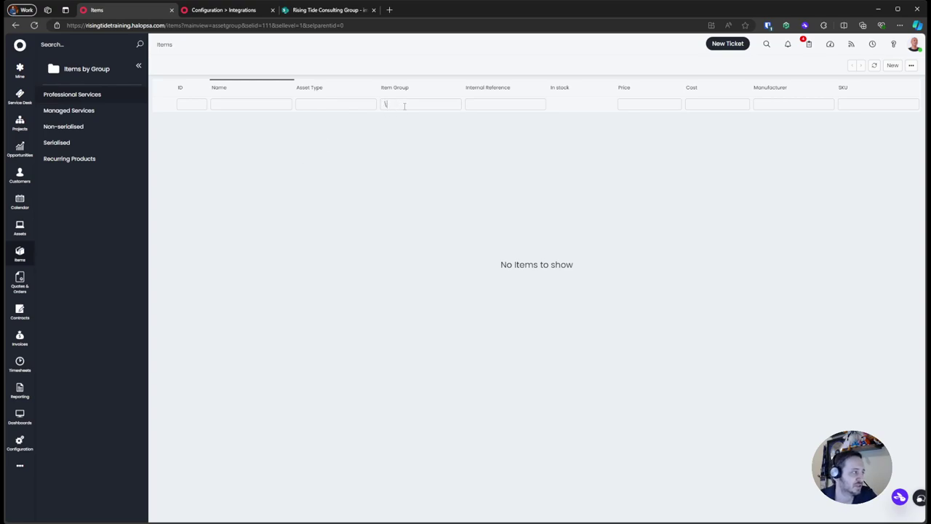
Step: Go through the item groups, including Non-serialised and Serialised, and end on the items in Professional Services
click(109, 113)
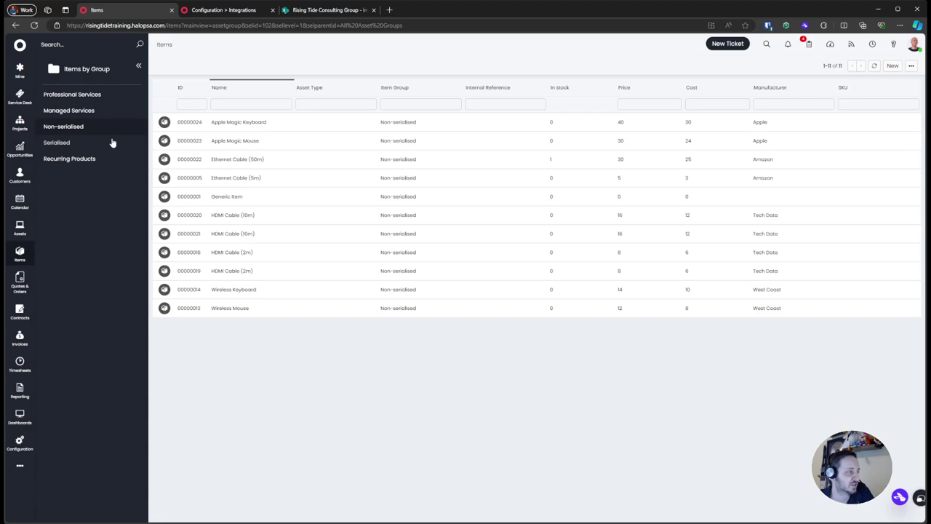
click(110, 142)
click(112, 154)
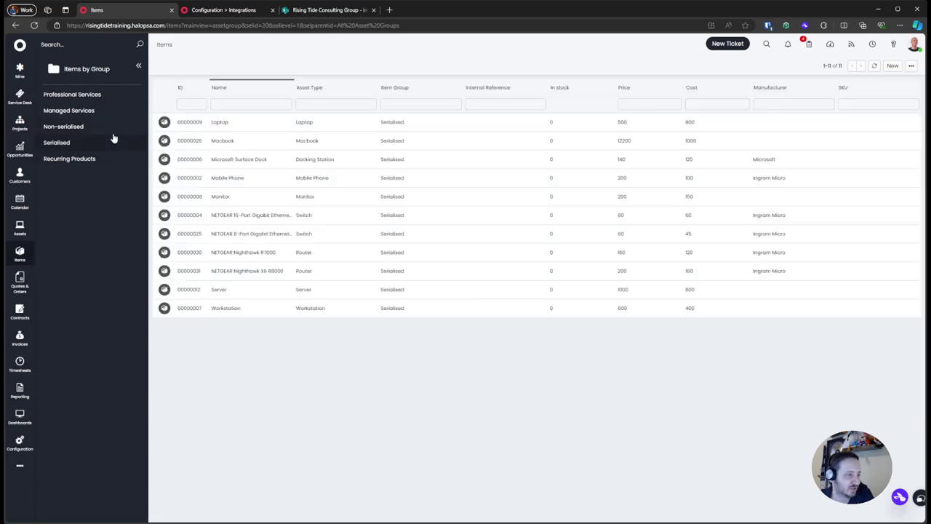
click(112, 115)
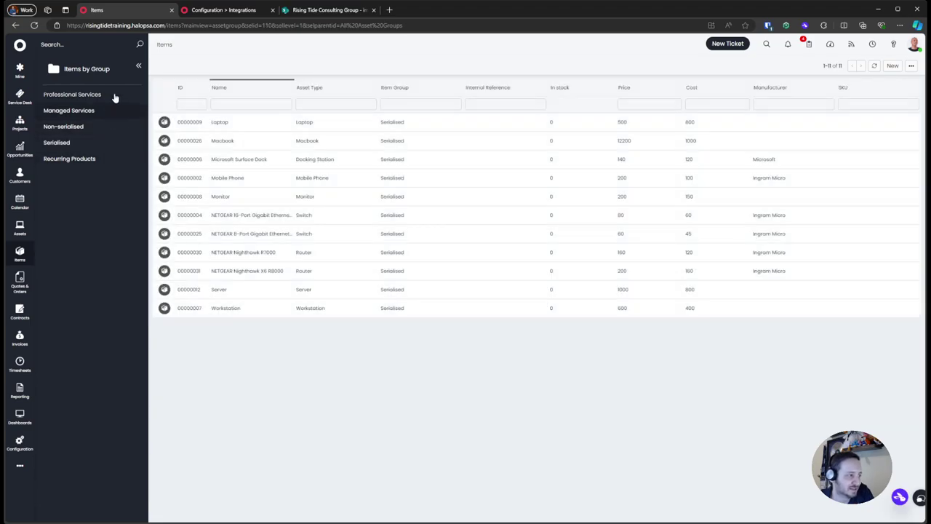
click(115, 95)
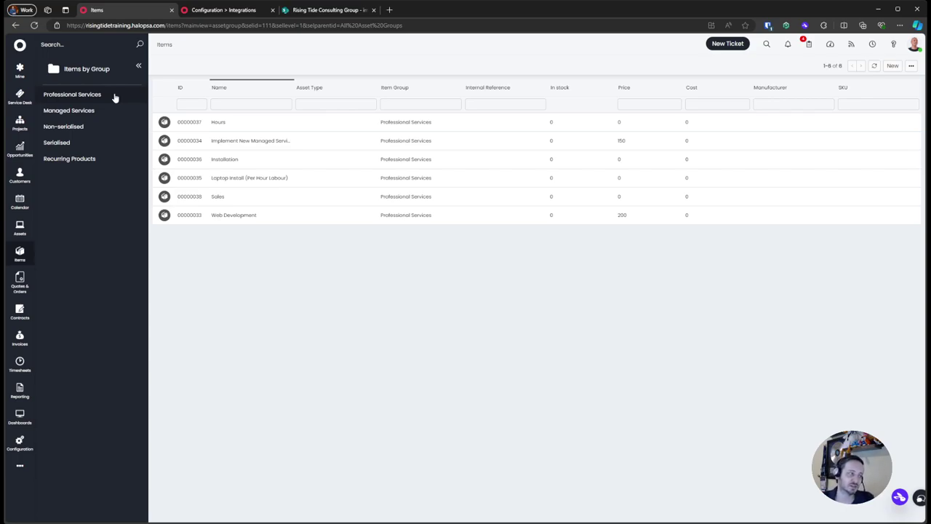
Step: Show all items in one list and sort them by Item Group in ascending order
click(98, 72)
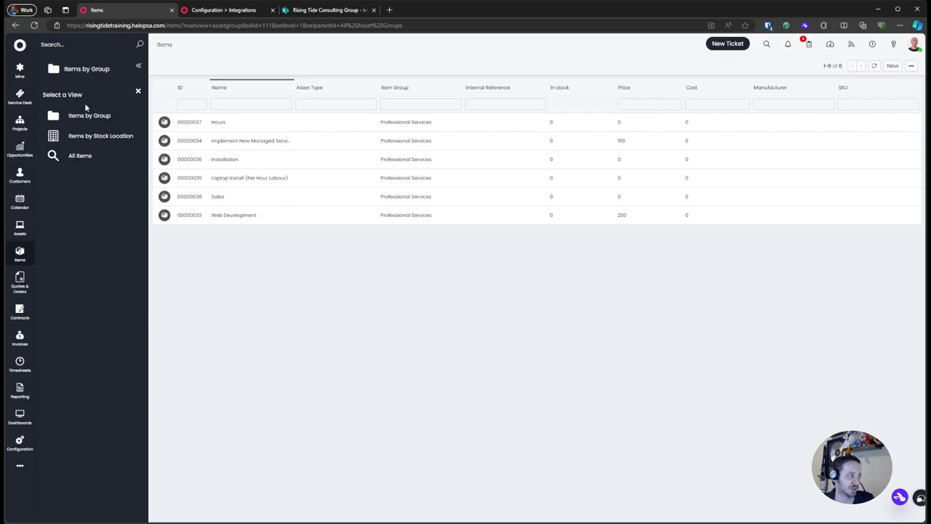
click(81, 156)
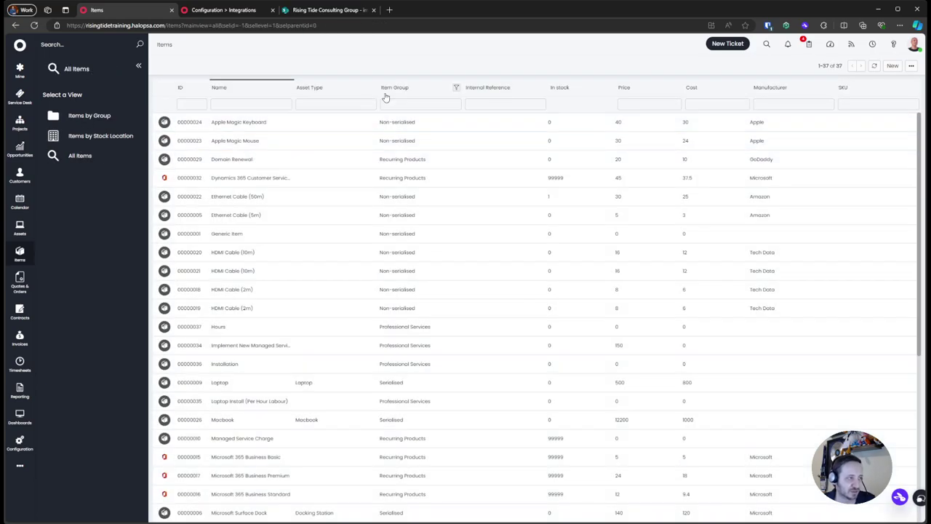
click(397, 88)
click(400, 88)
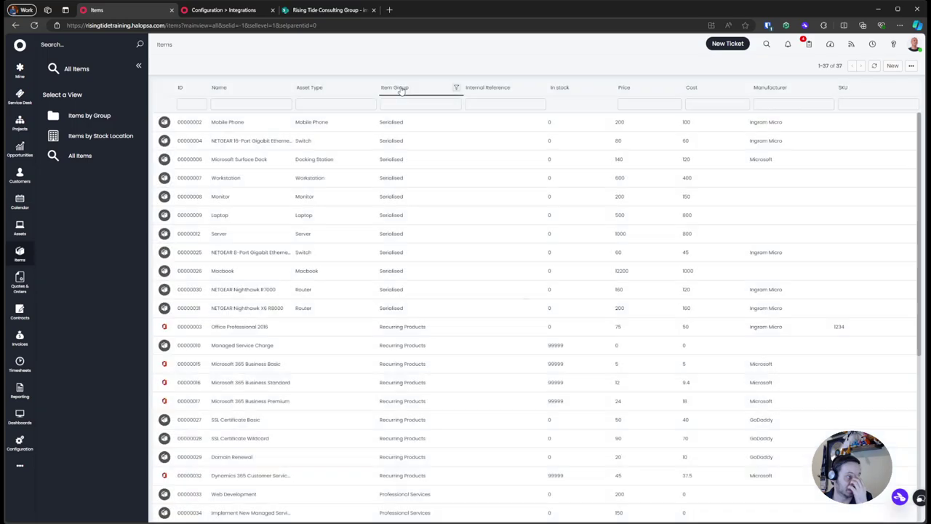
click(400, 88)
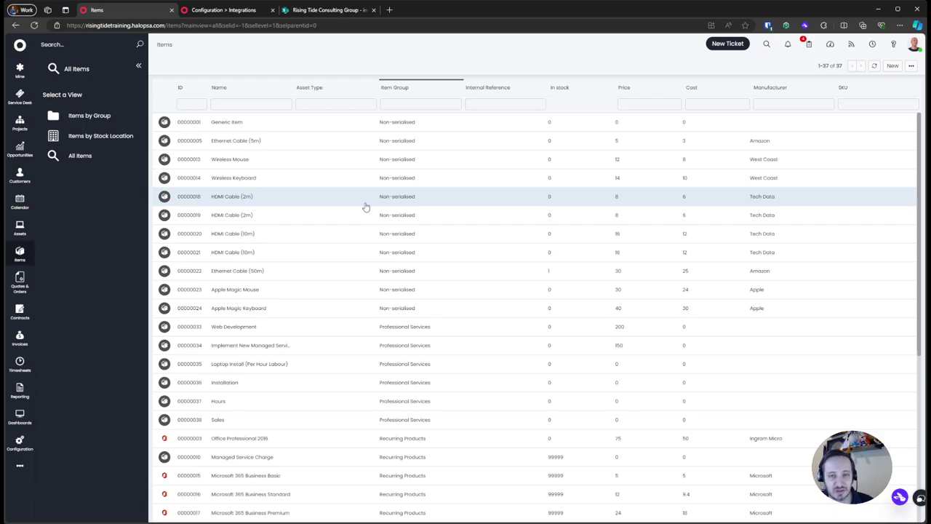
Step: Open the Mendyonline client record from the list of clients
click(22, 174)
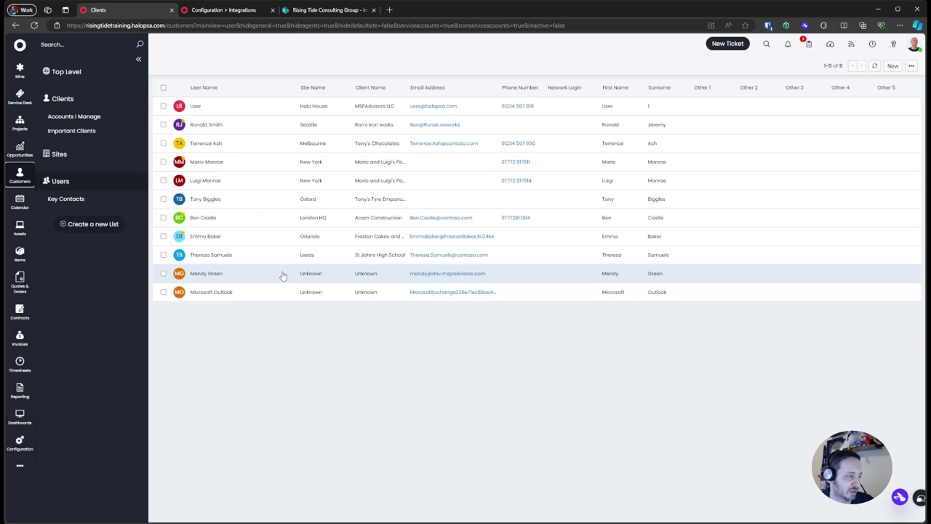
click(62, 100)
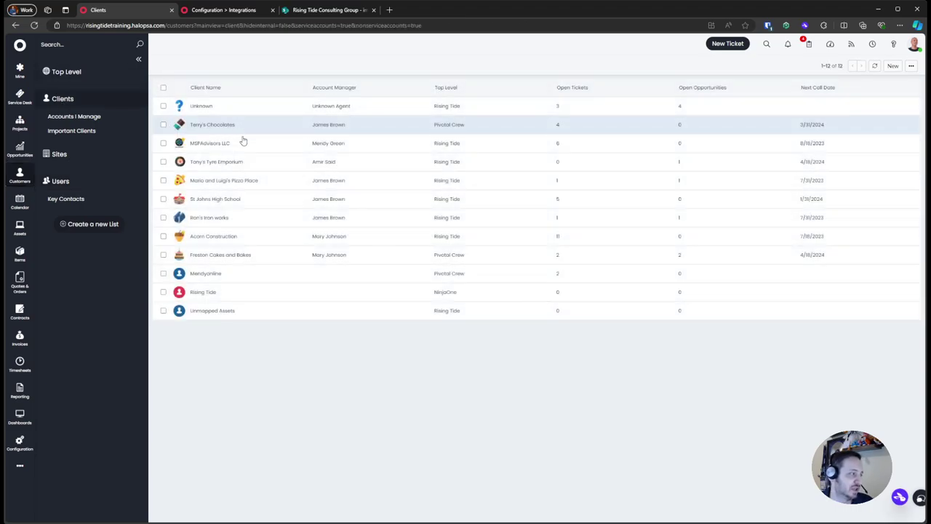
click(256, 275)
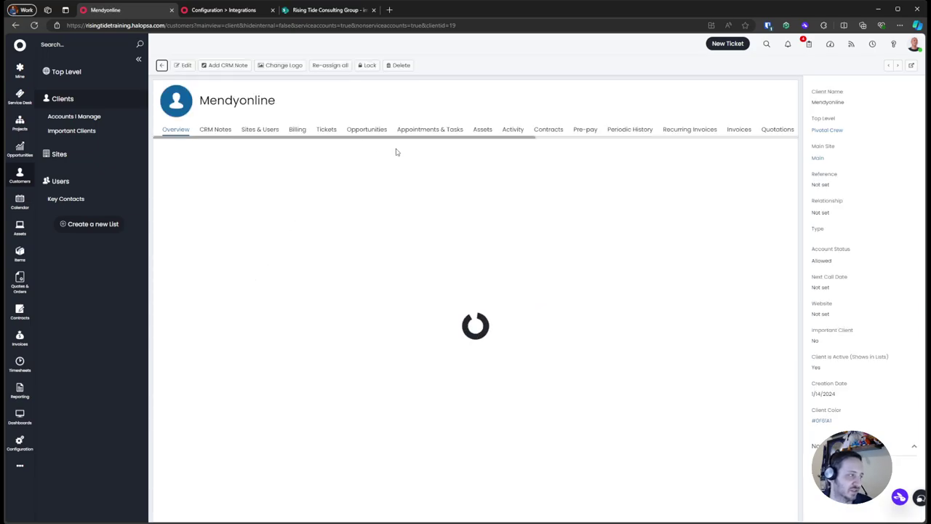
Step: Review the client's users and its contracts, widening the Ref column to show the full contract reference
click(248, 130)
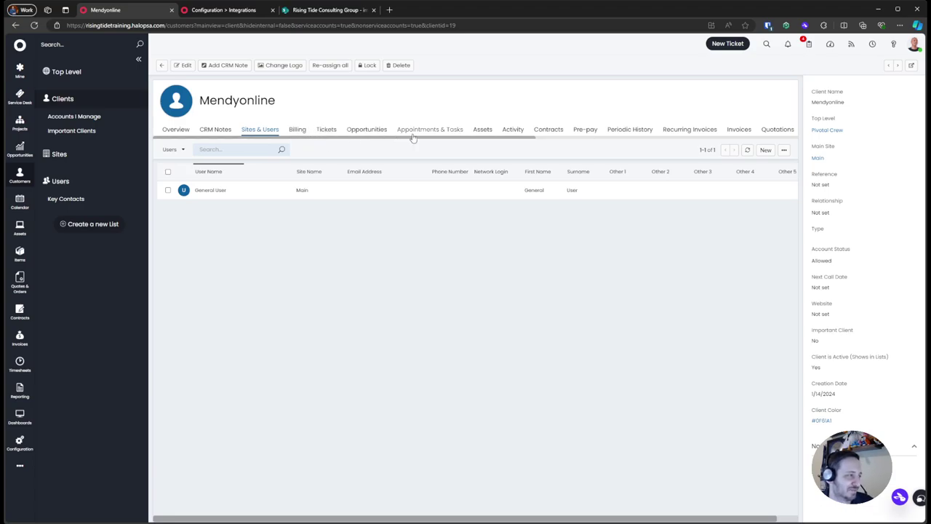
click(547, 131)
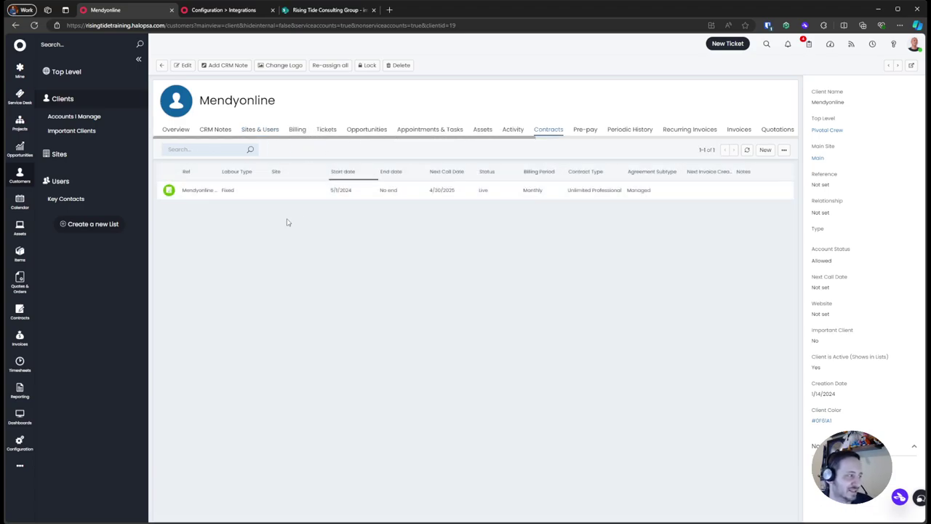
drag(219, 171, 294, 171)
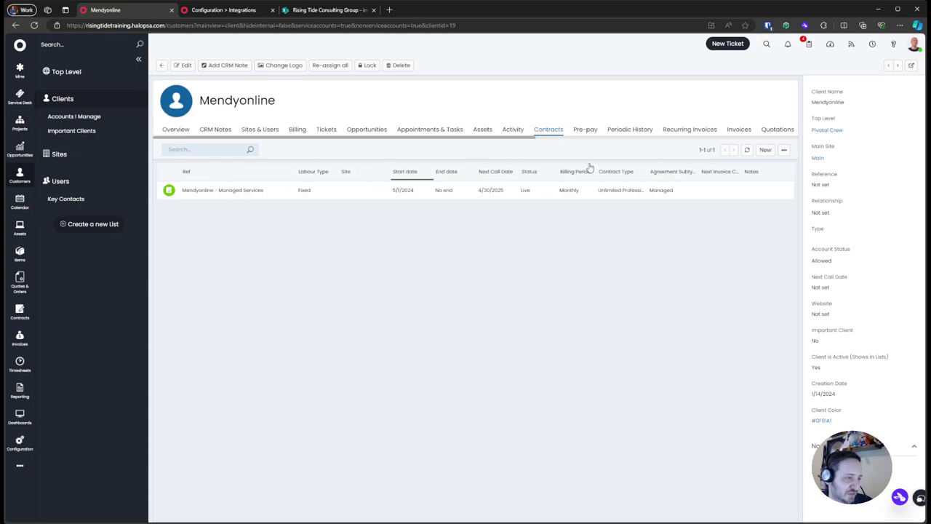
Step: Widen the Contract Type column of the client's contracts, and show the Billing Plan Combinations in the client's billing settings
drag(647, 173, 676, 177)
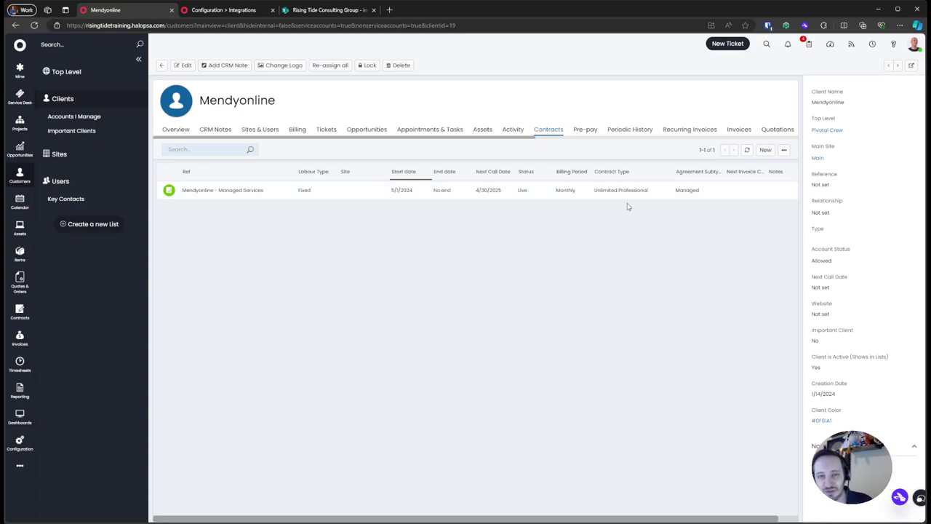
click(298, 129)
scroll(301, 213, down, 10)
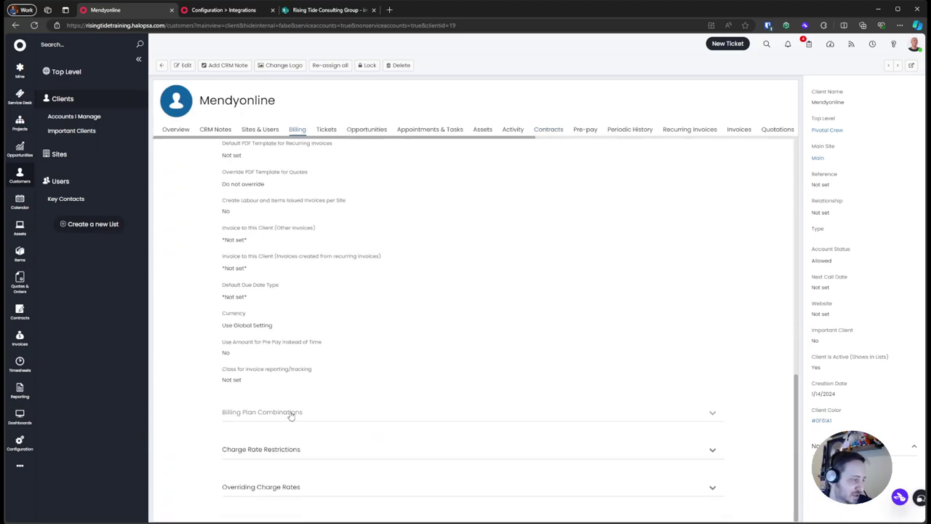
click(291, 412)
scroll(305, 382, down, 3)
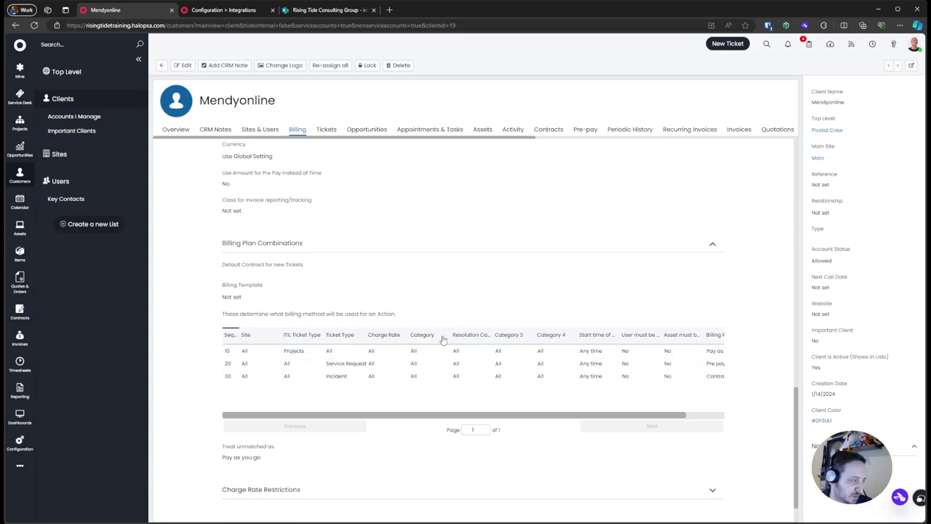
Step: Edit the client's billing settings and set the Billing Template to MSP Billing Plan
click(182, 64)
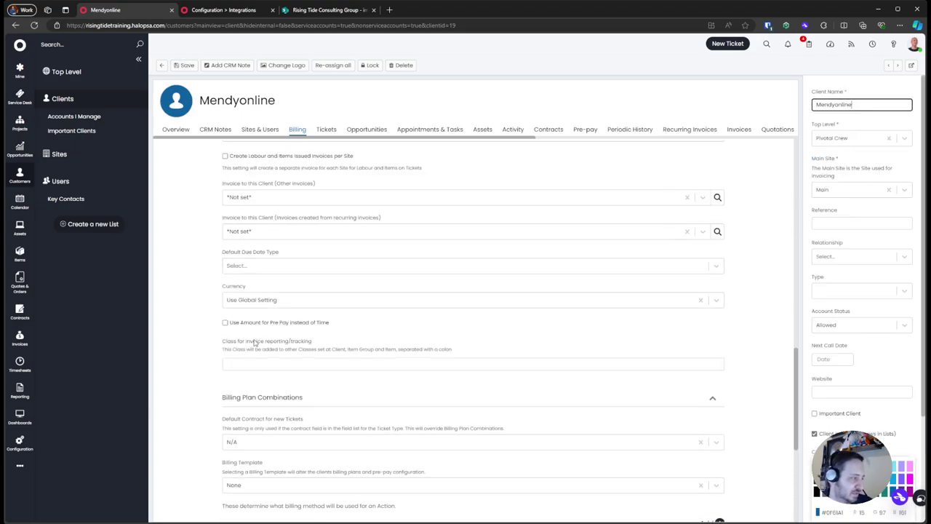
scroll(250, 411, down, 2)
click(251, 380)
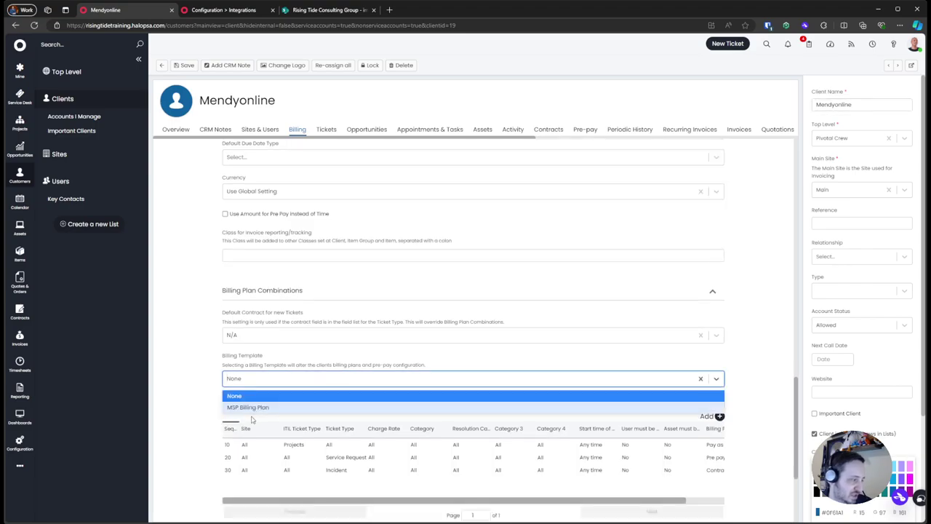
click(251, 409)
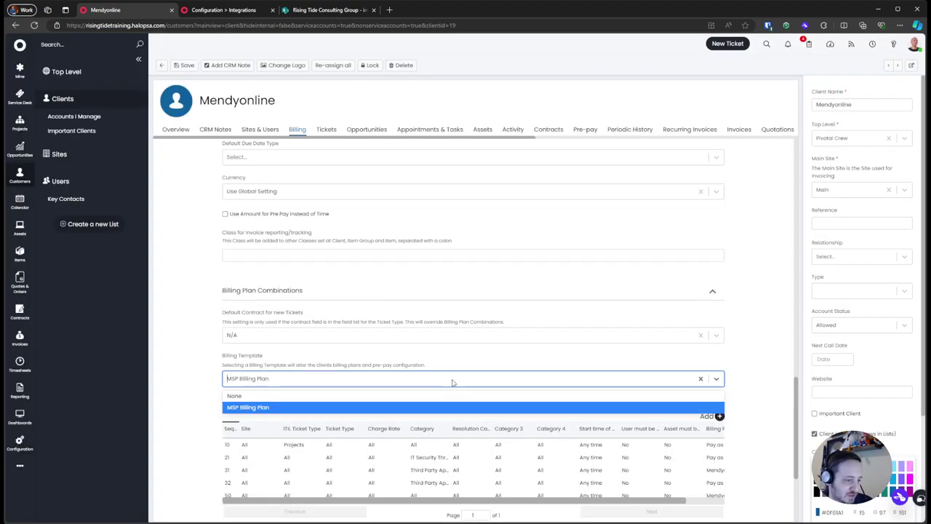
click(451, 379)
scroll(410, 375, down, 1)
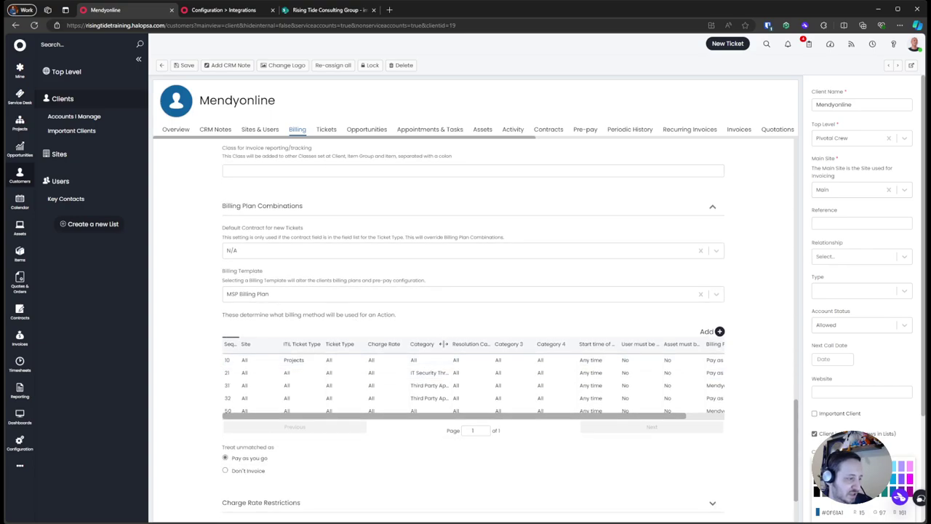
Step: Widen the Category column of the billing plan combinations to check the full category names and assigned plans, and save the client
drag(443, 343, 447, 344)
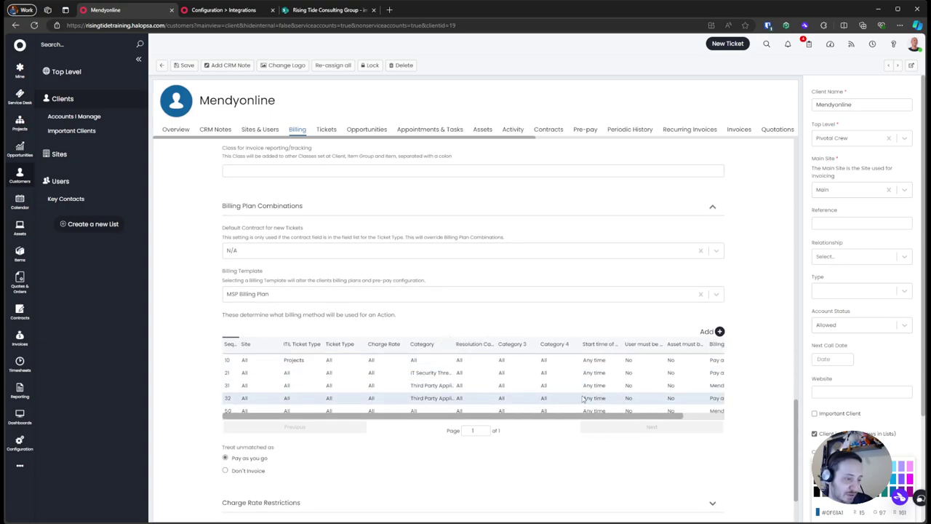
drag(546, 419, 670, 423)
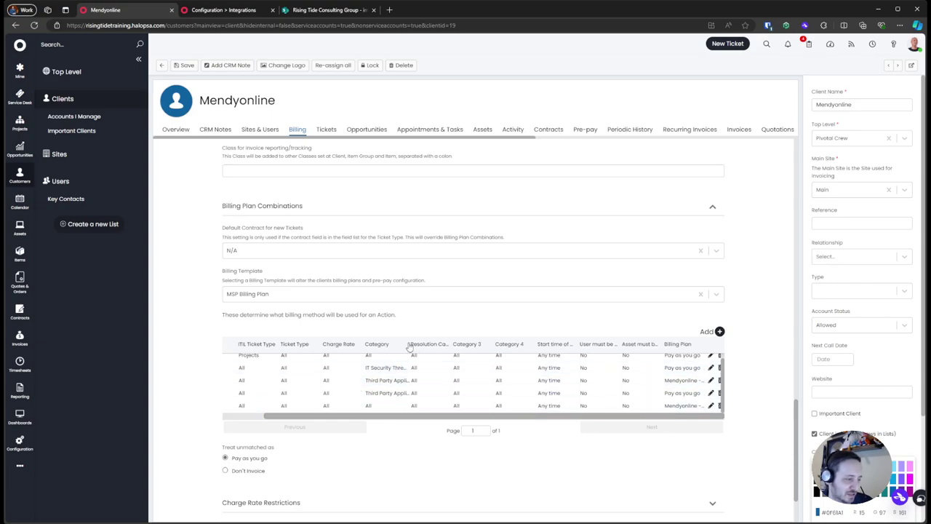
drag(411, 344, 434, 343)
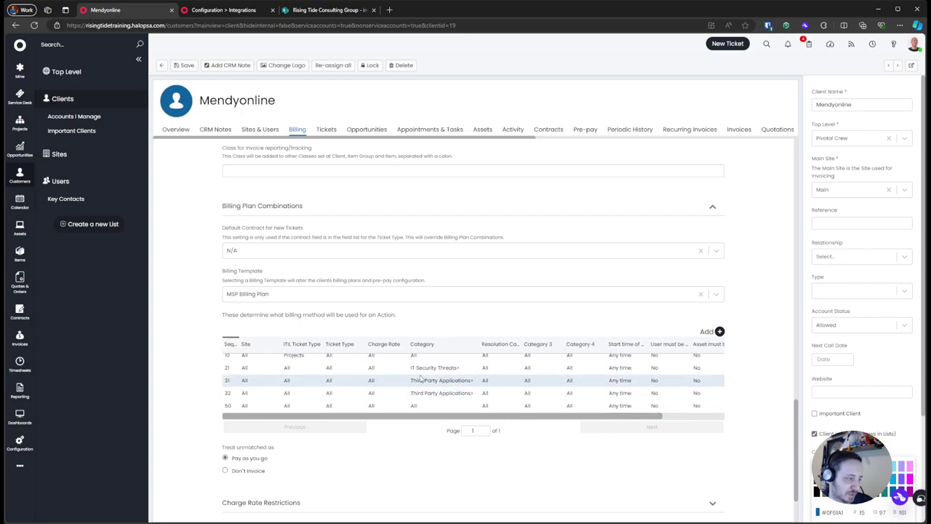
scroll(364, 378, left, 3)
click(187, 67)
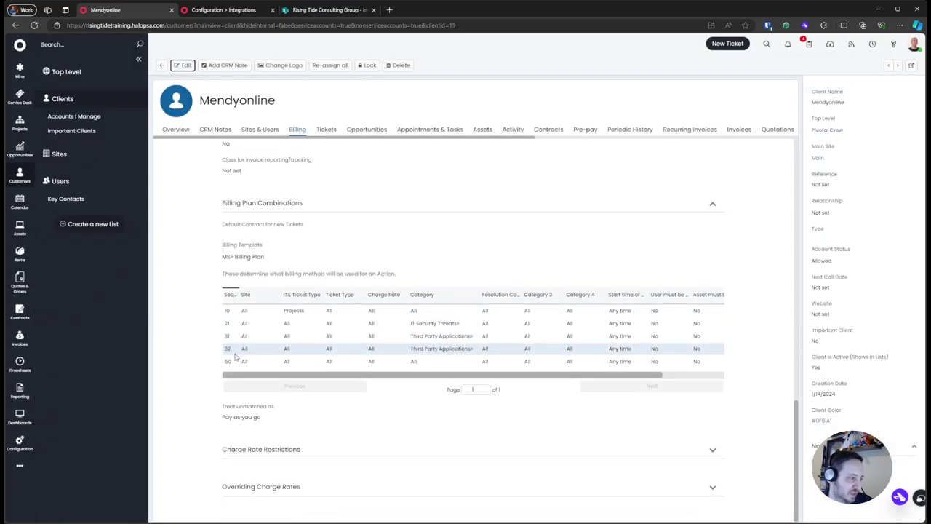
Step: Open the configuration in a separate browser tab, search its features for Billing Templates, and open the MSP Billing Plan template
middle_click(20, 442)
click(327, 10)
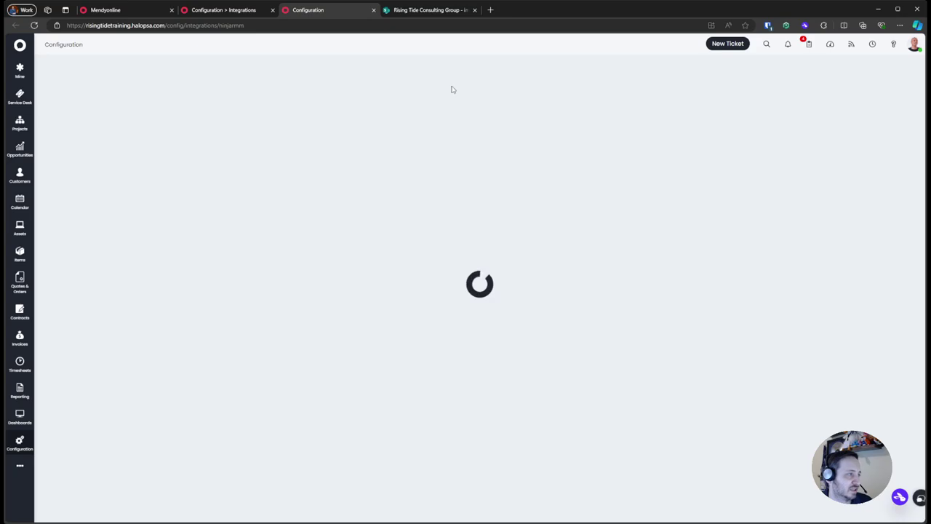
click(220, 45)
click(180, 45)
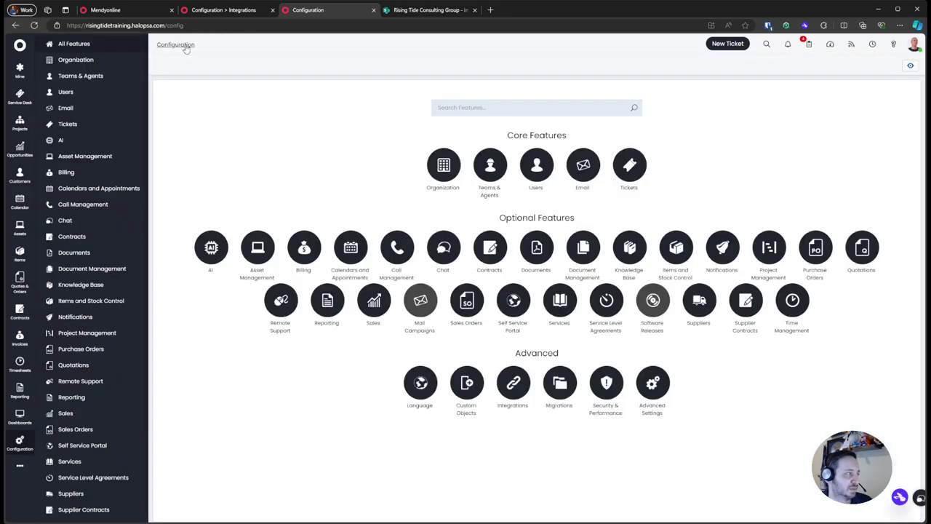
click(478, 106)
text(billi)
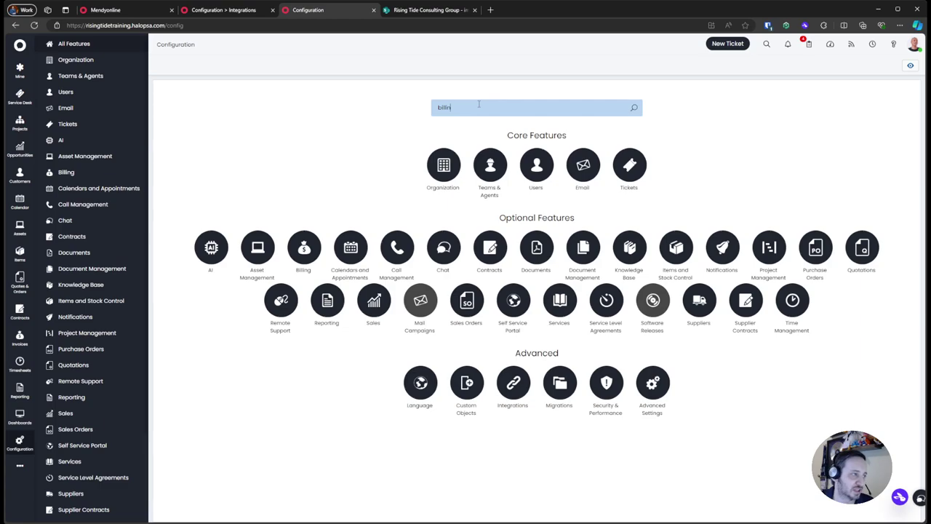
click(528, 164)
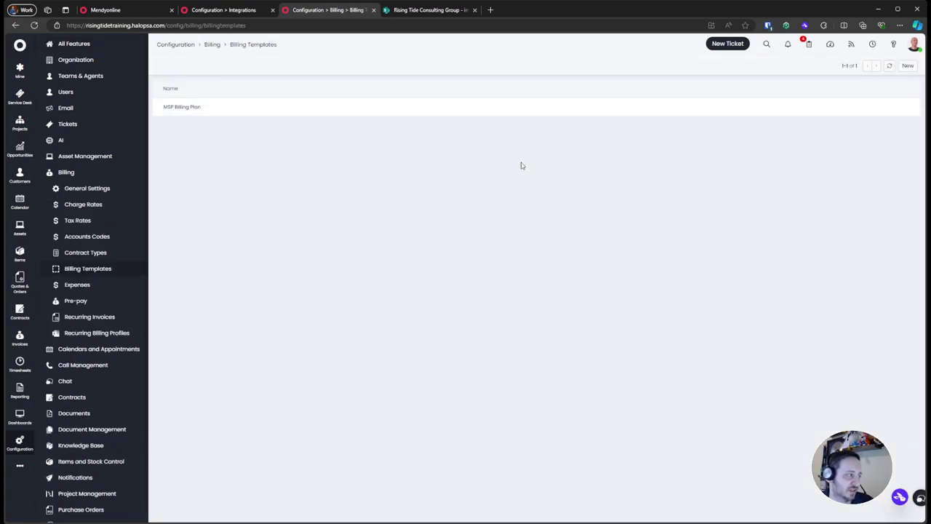
click(251, 107)
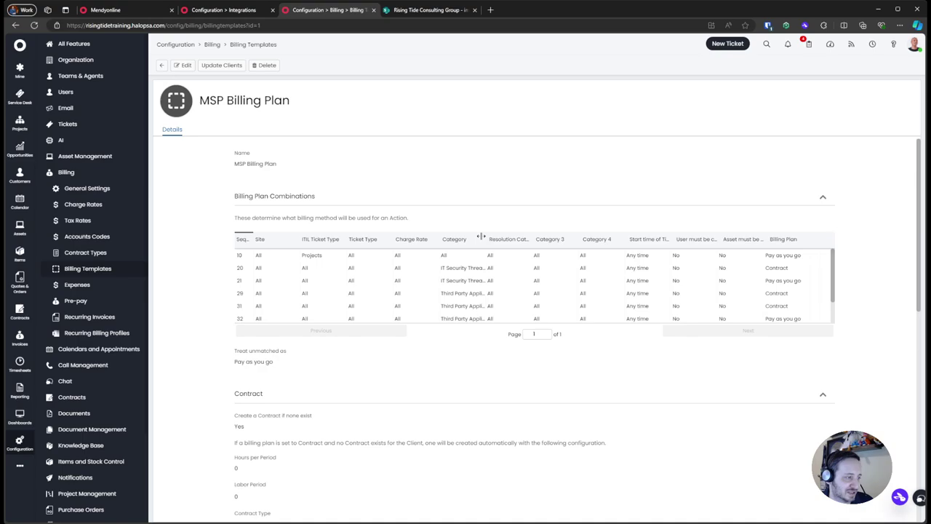
Step: Widen the Category column in the template's billing plan combinations to review the rules, and open the template for editing
drag(481, 236, 519, 240)
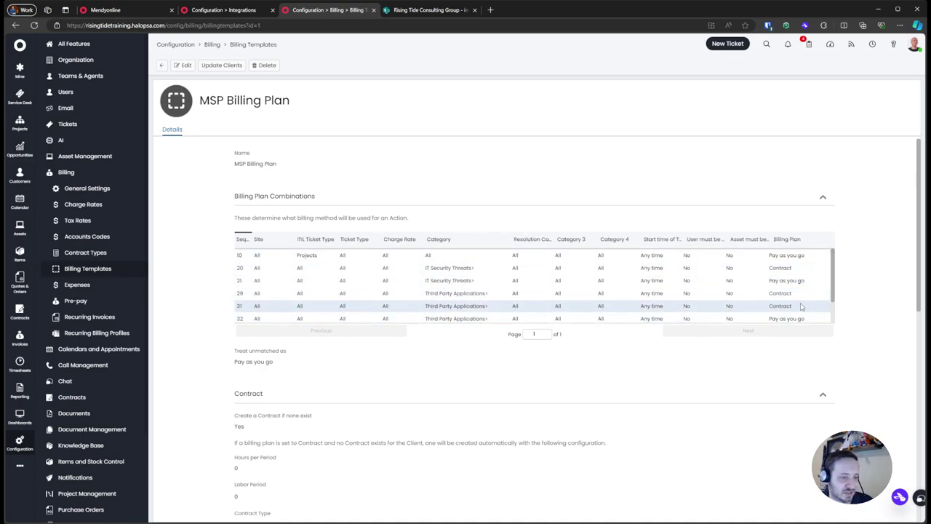
scroll(800, 305, down, 2)
scroll(800, 305, up, 2)
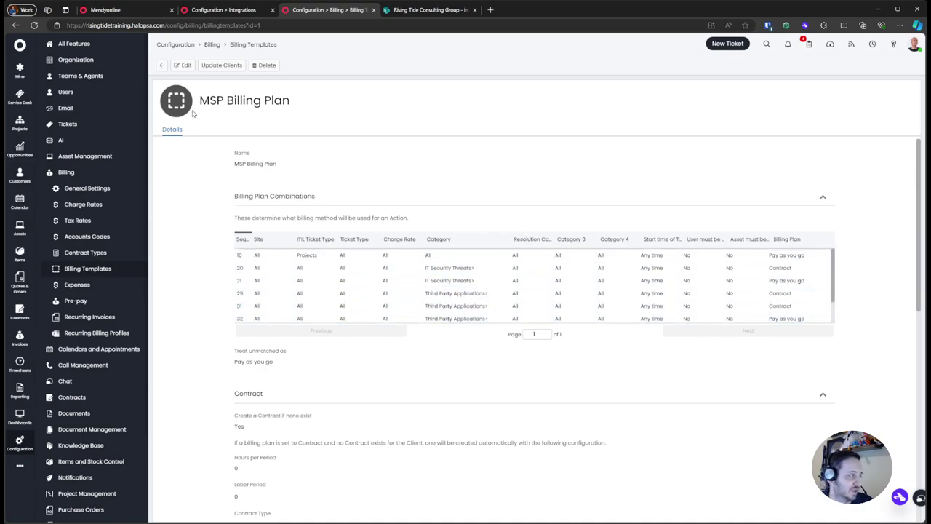
click(183, 64)
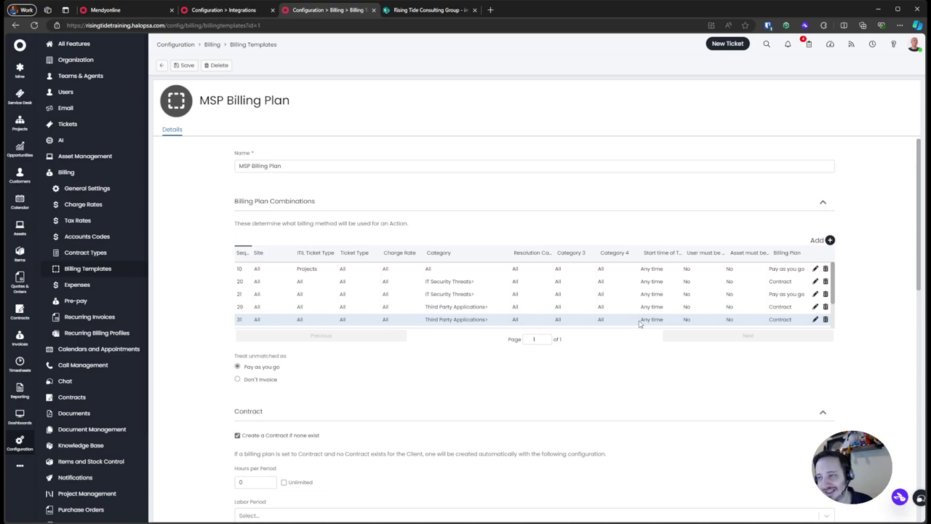
Step: Open the release details from the help options and examine the release type and release date of version 2.162 – CANDIDATE
click(893, 44)
click(822, 206)
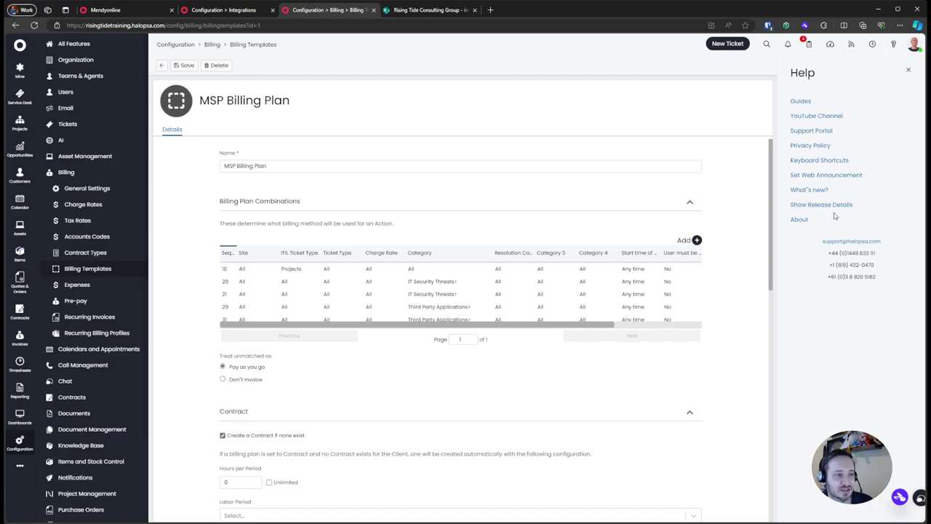
click(417, 9)
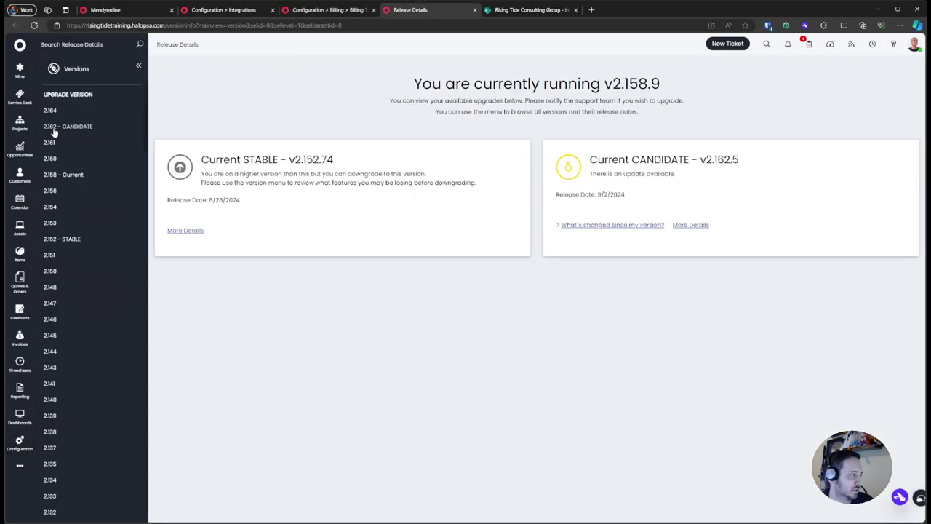
click(60, 127)
drag(208, 117, 305, 115)
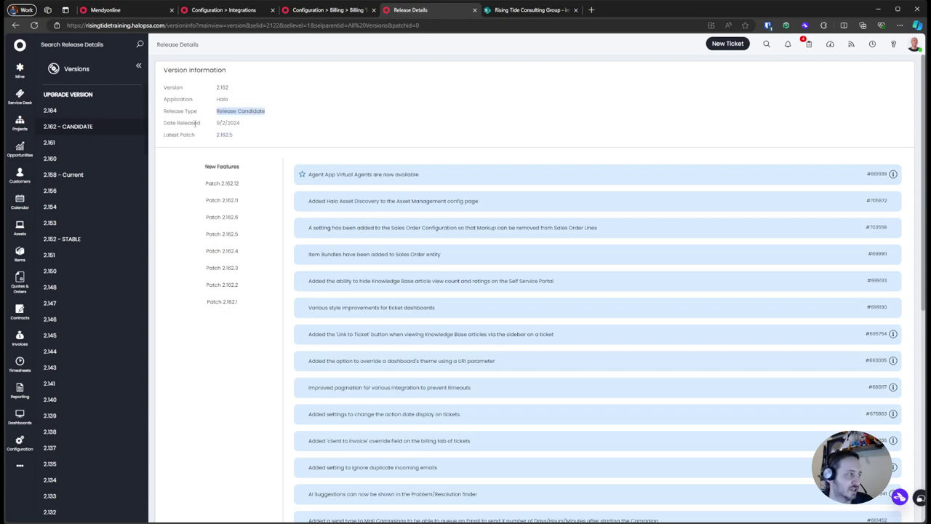
drag(198, 122, 305, 125)
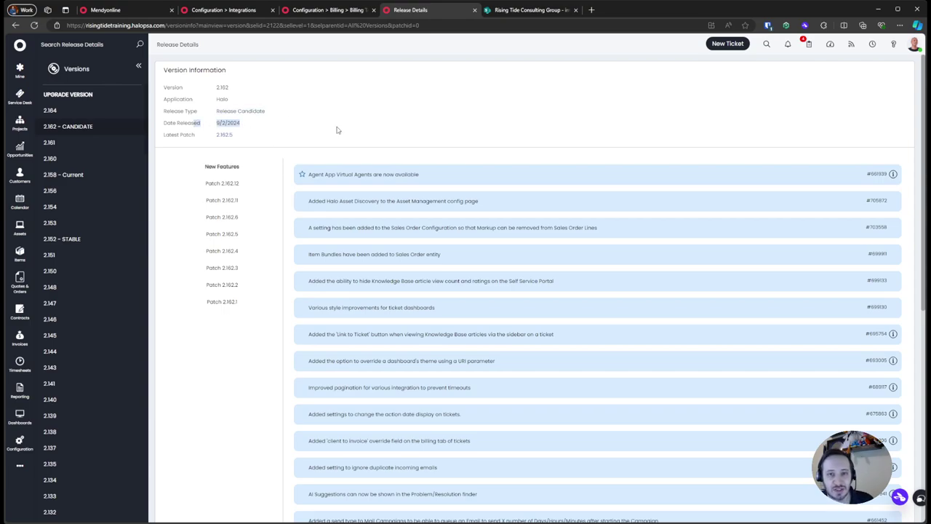
click(337, 130)
drag(165, 113, 387, 128)
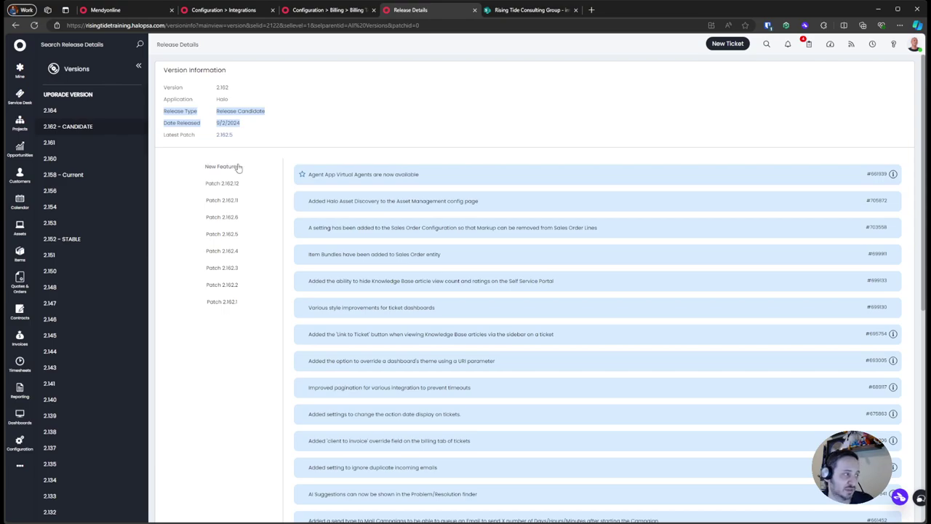
click(256, 126)
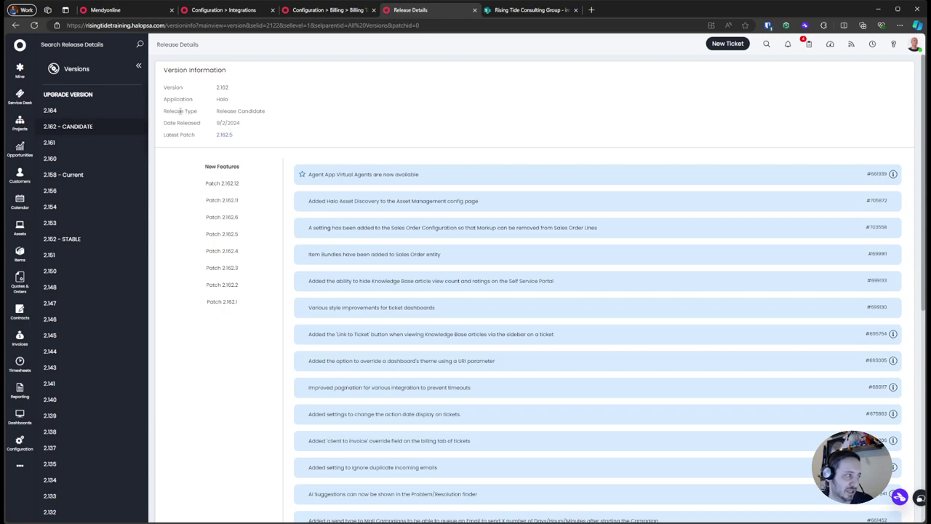
Step: Compare the version information of the current 2.158, stable 2.152 and candidate 2.162 releases, and skim the candidate's new features
click(77, 177)
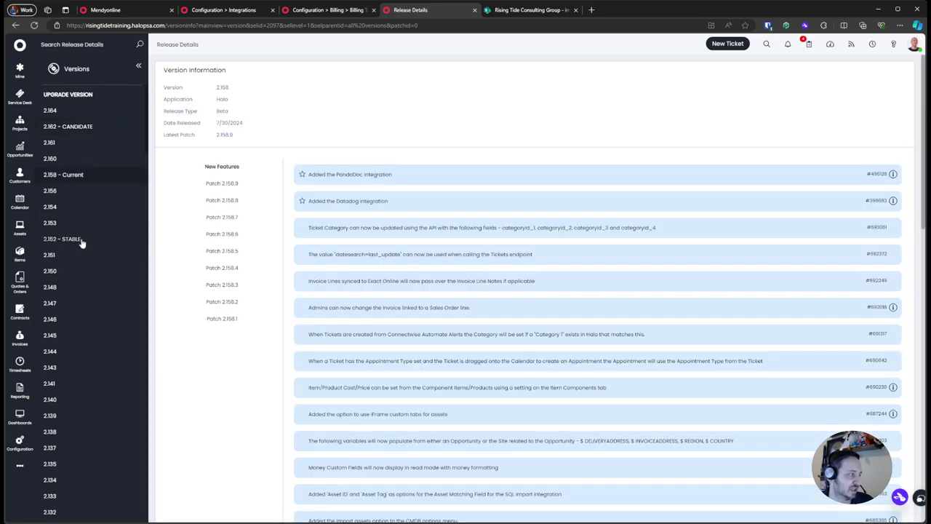
click(80, 240)
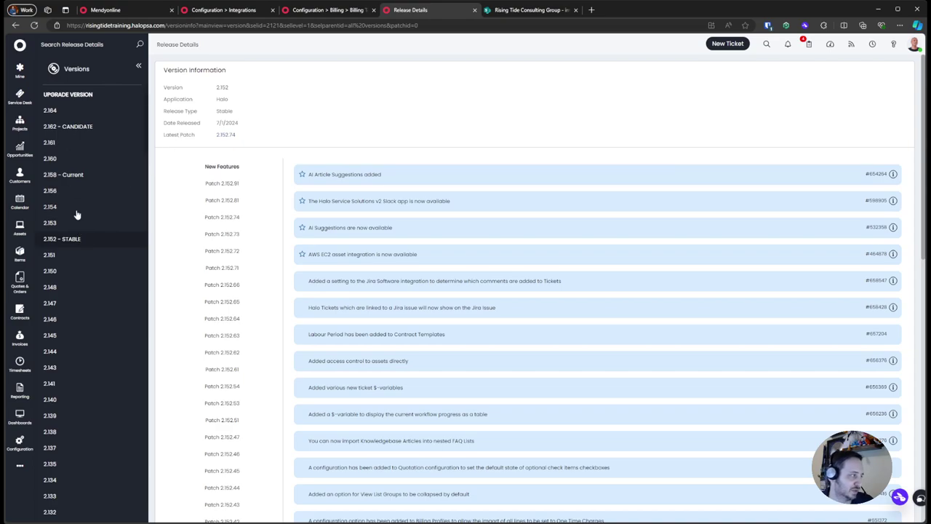
click(76, 127)
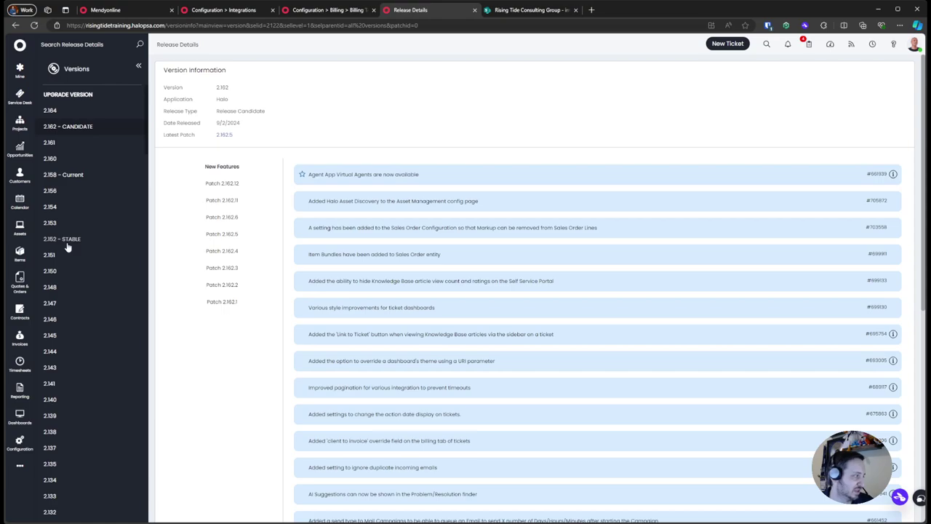
click(68, 242)
click(83, 130)
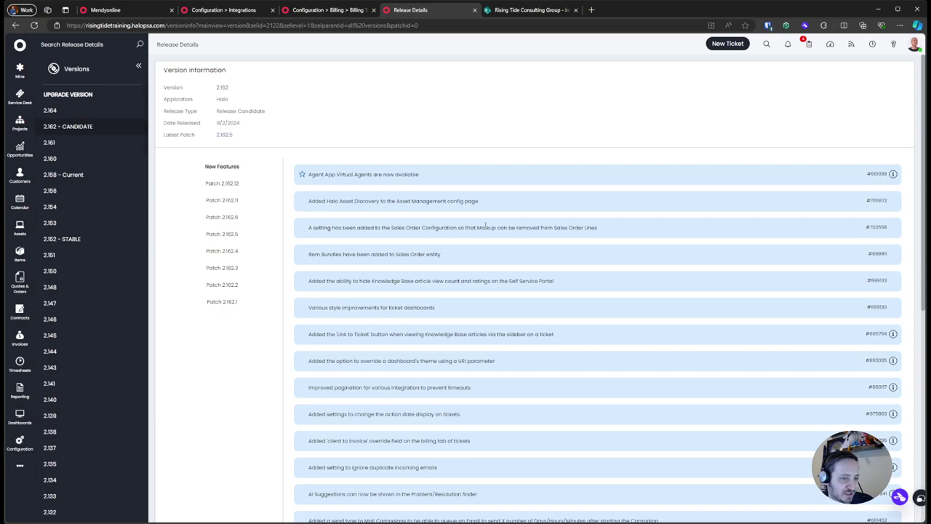
scroll(485, 226, down, 5)
scroll(486, 228, up, 6)
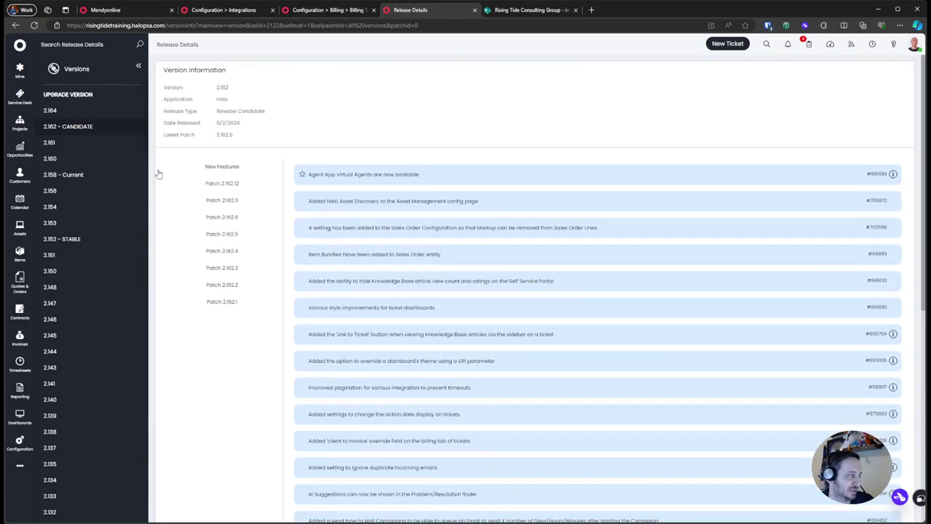
Step: Browse the release notes of versions 2.160, 2.156, 2.154 and 2.153, and finish on version 2.160
click(109, 158)
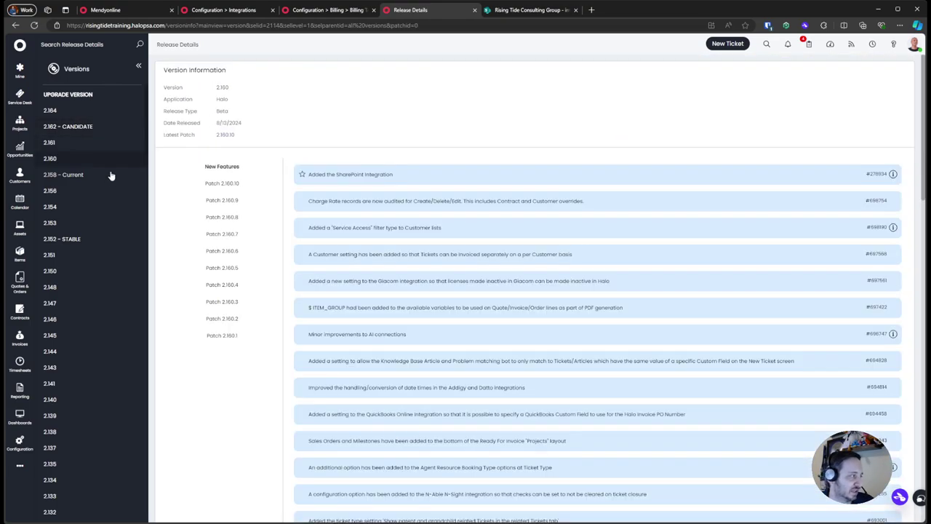
click(110, 192)
click(108, 206)
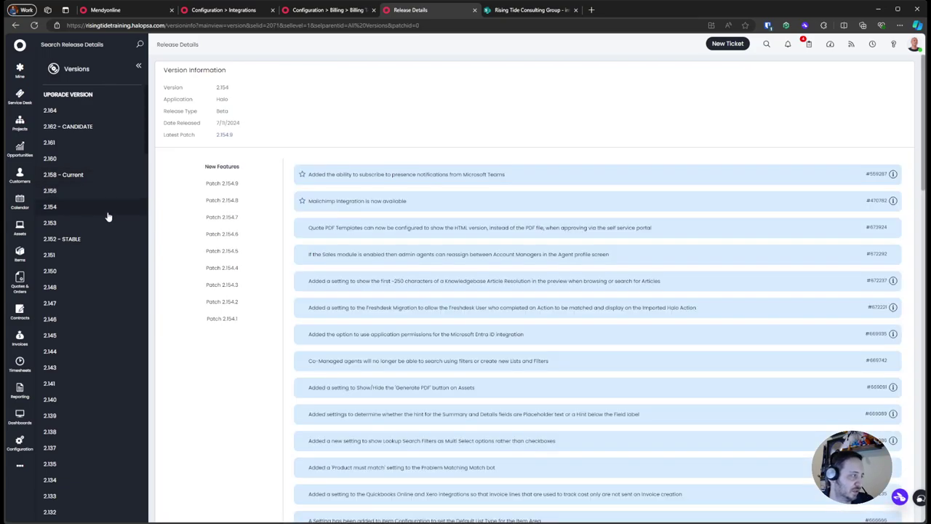
click(108, 223)
scroll(311, 196, down, 2)
scroll(311, 196, up, 2)
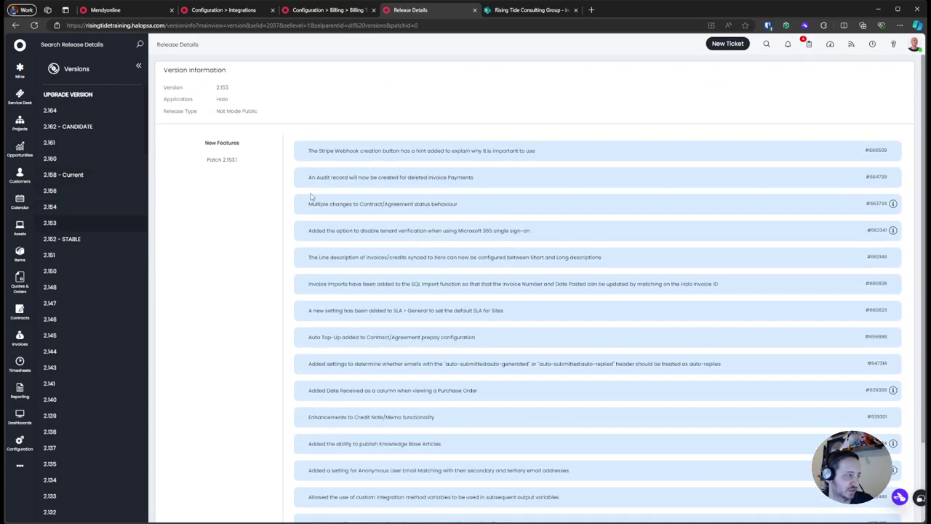
click(108, 209)
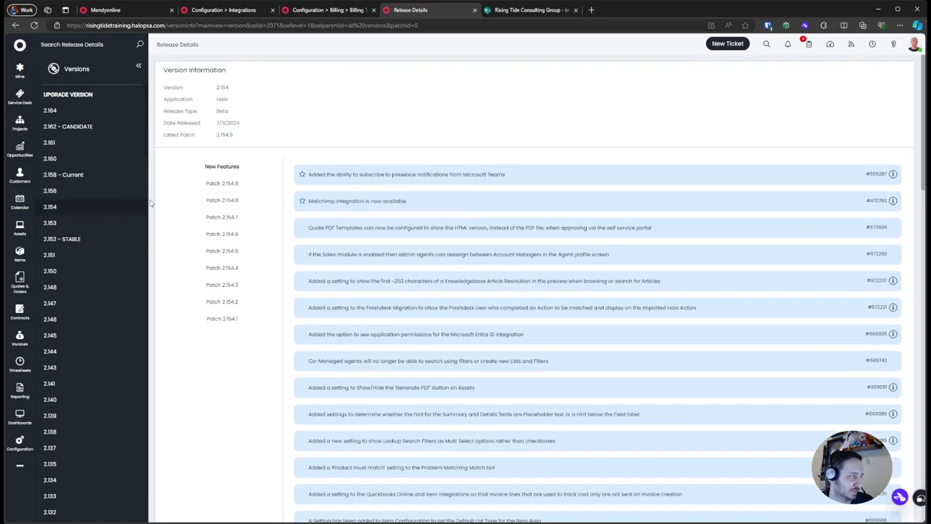
click(120, 192)
click(121, 159)
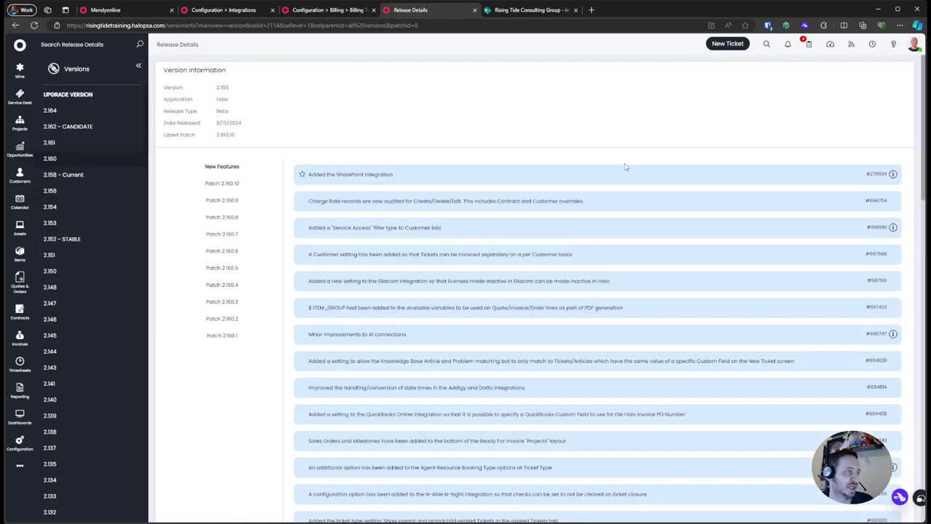
Step: Return to the MSP Billing Plan template, turn off creating a contract if none exist, and save the template
click(339, 13)
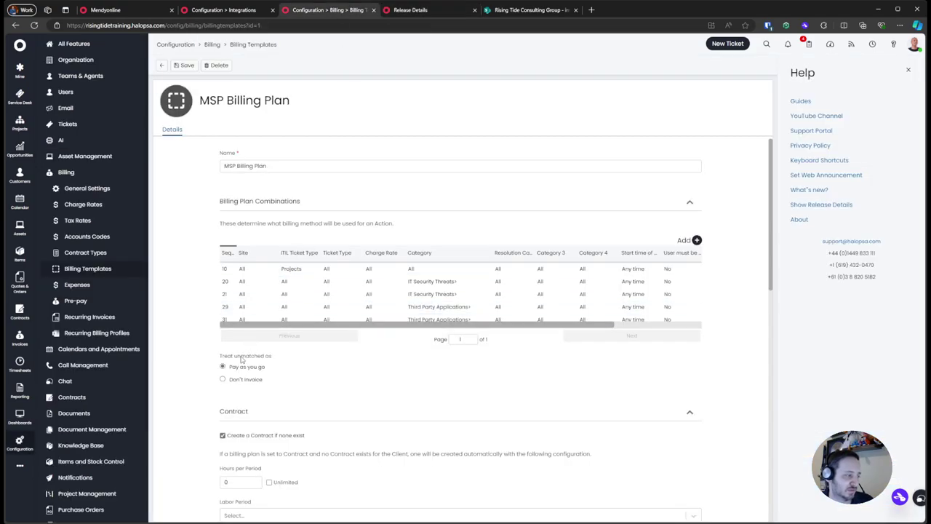
click(223, 435)
drag(208, 440, 379, 439)
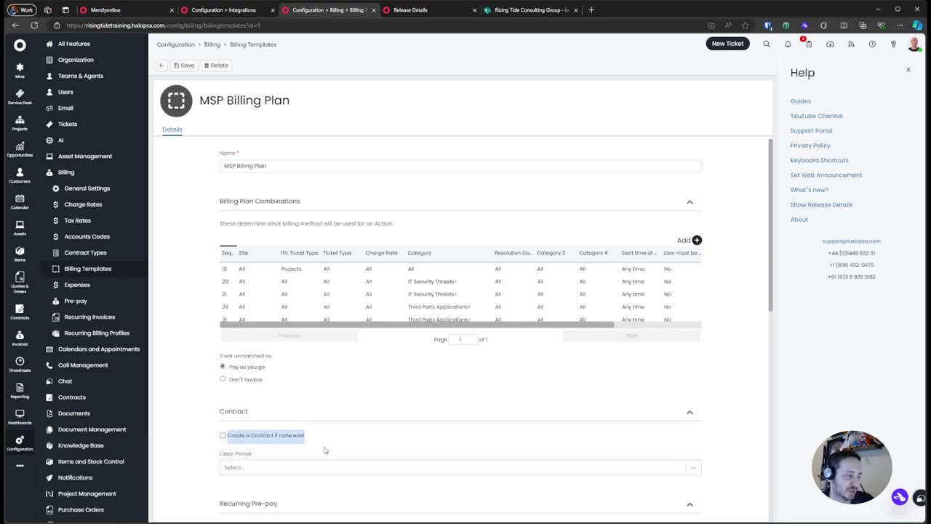
click(252, 436)
click(234, 436)
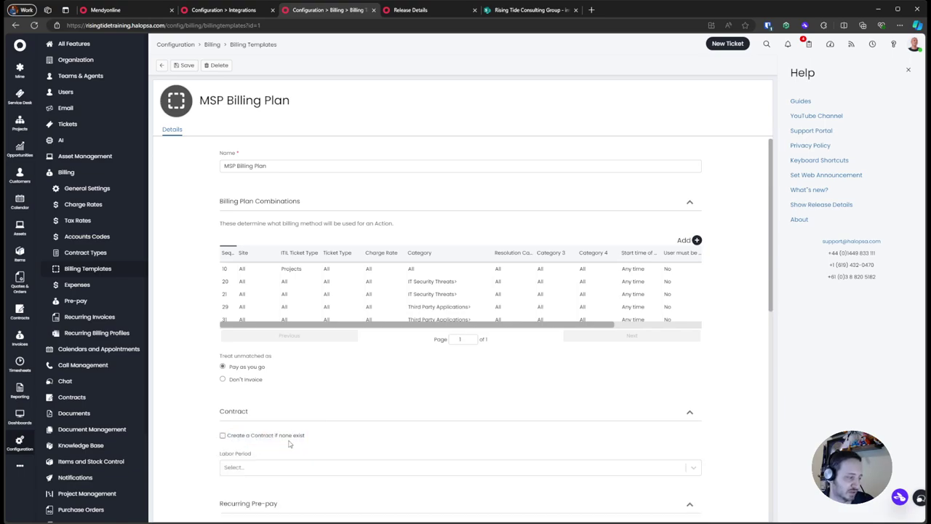
click(184, 65)
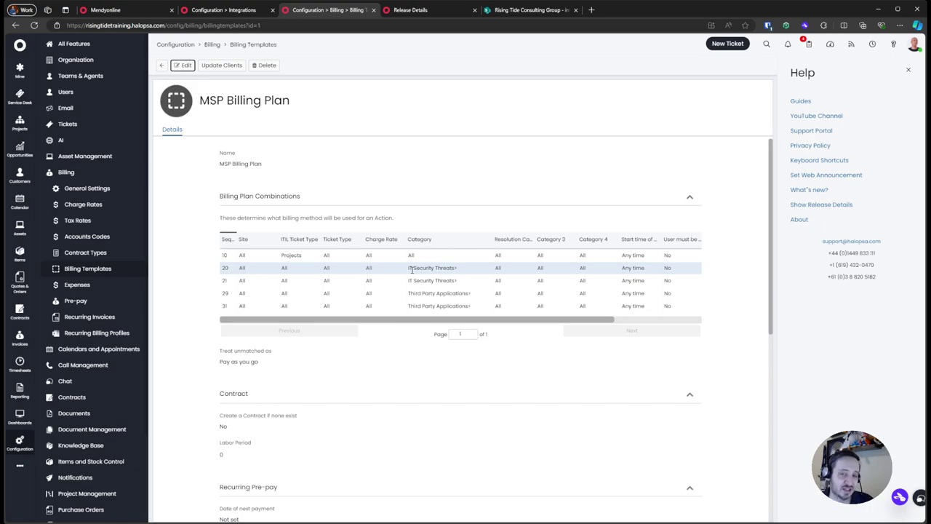
Step: Reset the billing configuration of all clients using the MSP Billing Plan to the template, and dismiss the notification and help options
drag(210, 387, 323, 460)
click(324, 460)
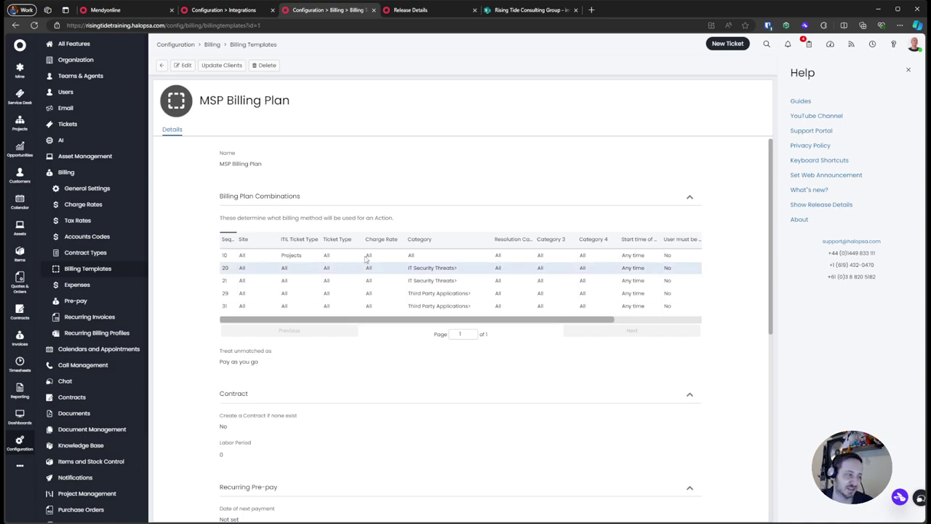
click(221, 65)
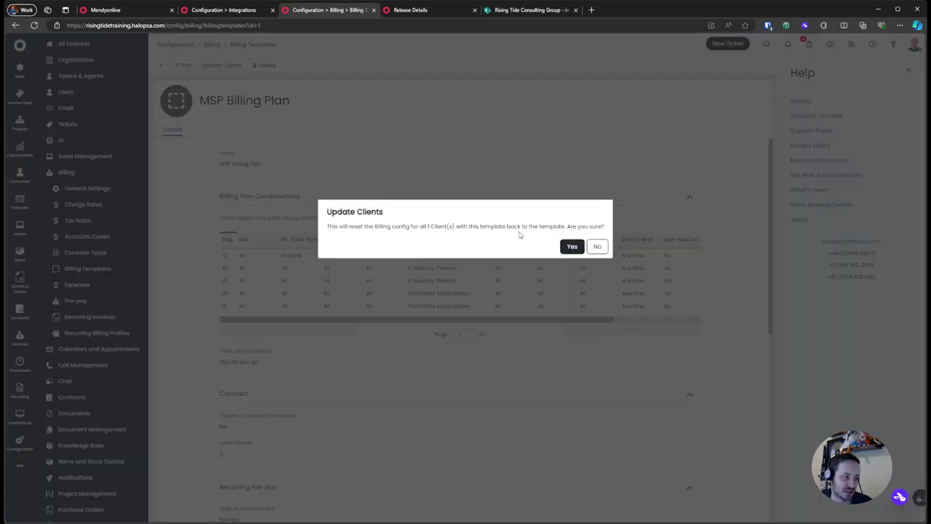
click(571, 246)
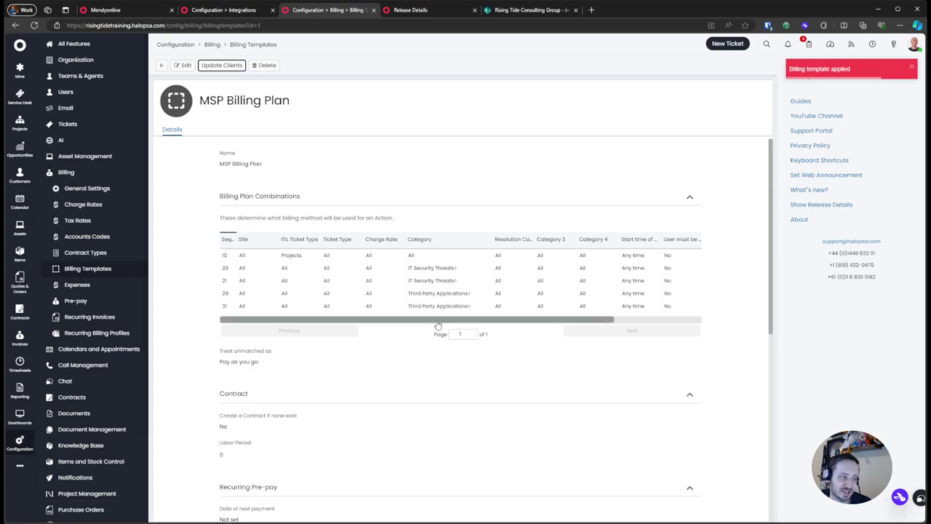
drag(437, 320, 417, 325)
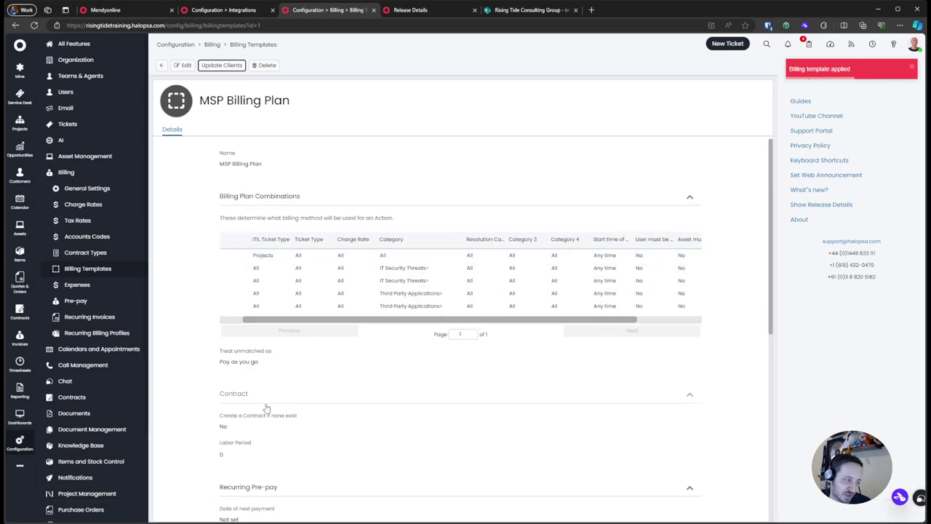
drag(266, 407, 301, 454)
click(301, 454)
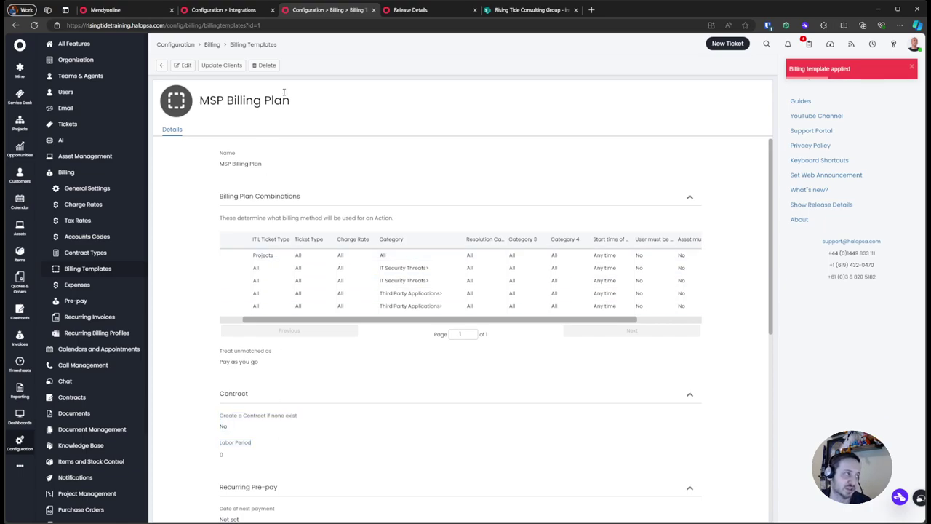
click(910, 68)
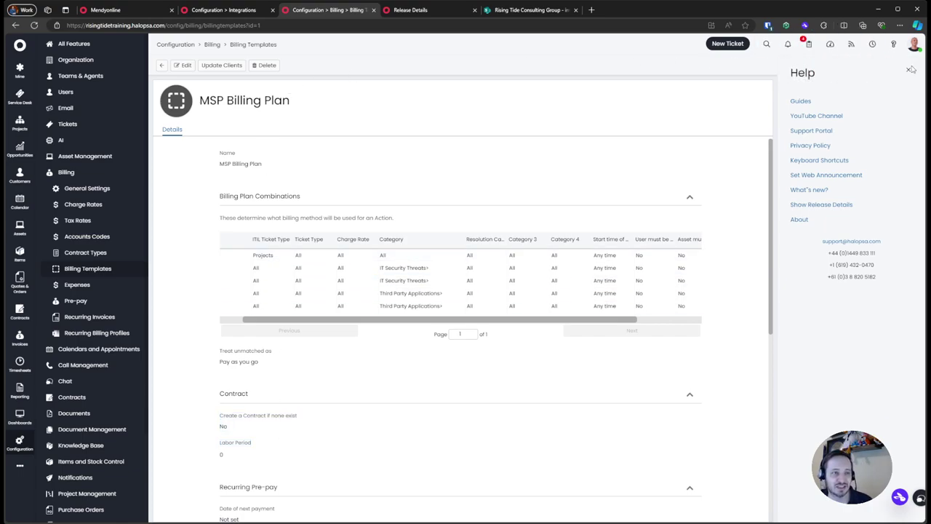
click(909, 69)
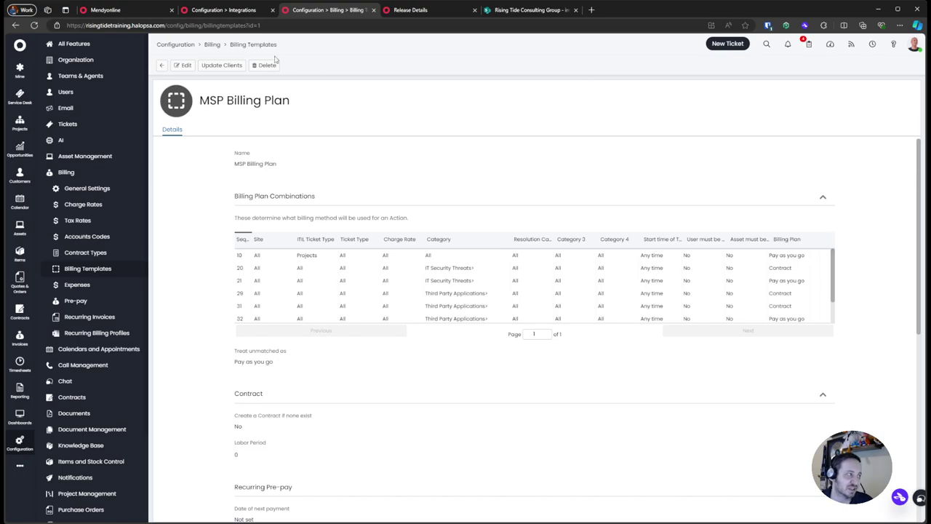
Step: Return to the Mendyonline client, close the configuration and release details pages, and show the client's recurring invoices
click(245, 10)
click(142, 11)
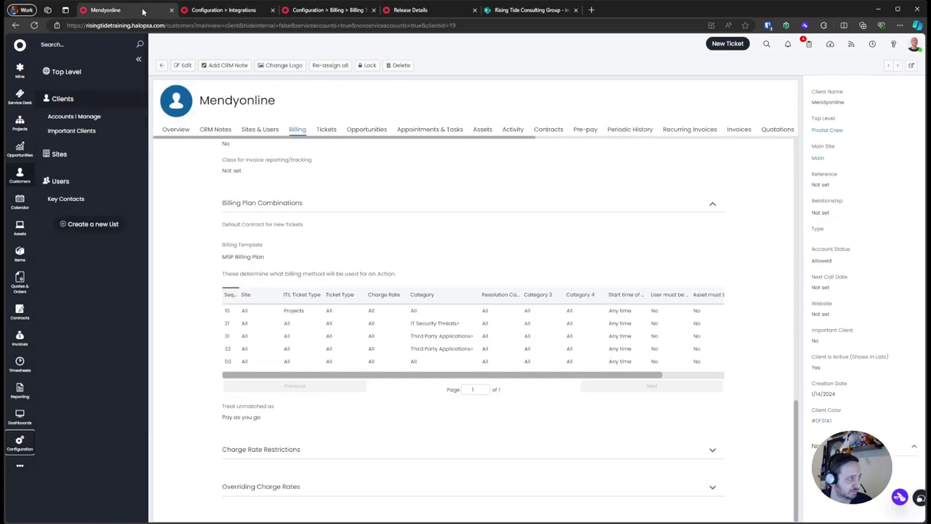
middle_click(208, 11)
middle_click(209, 10)
middle_click(209, 10)
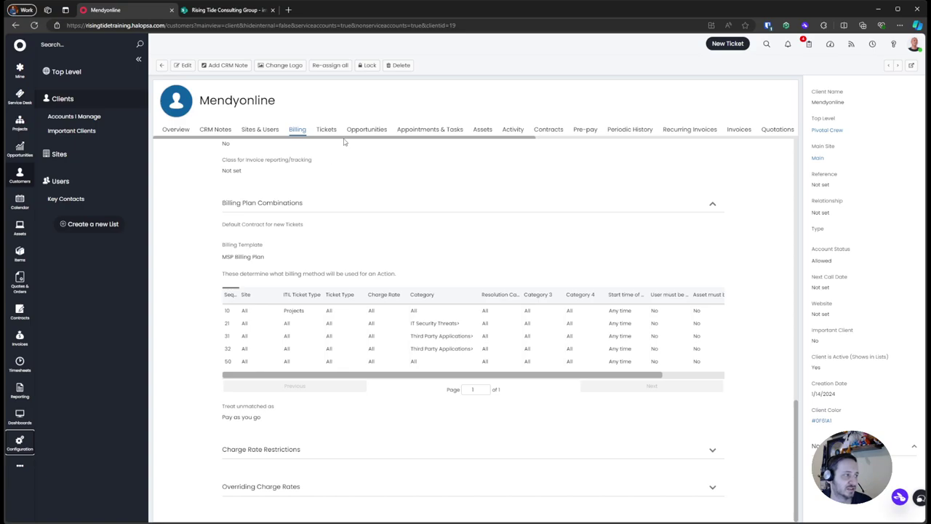
scroll(313, 139, right, 3)
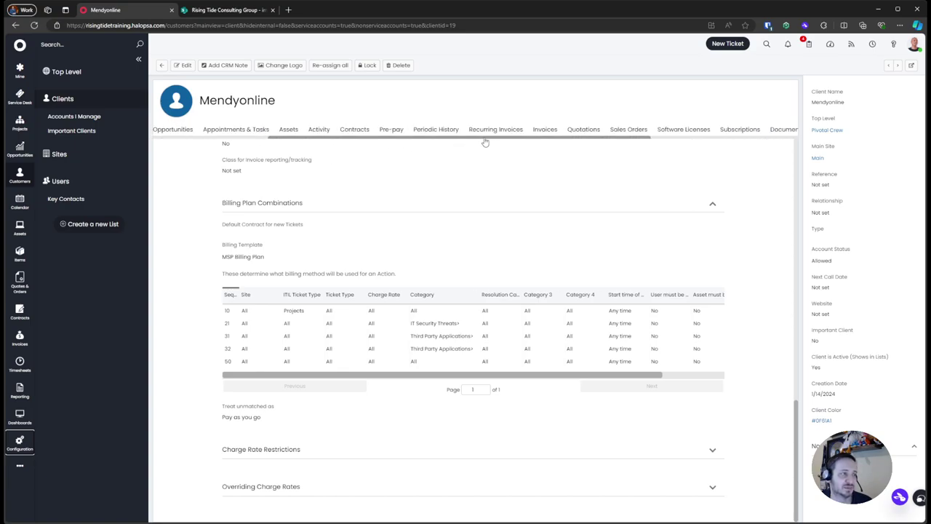
click(496, 133)
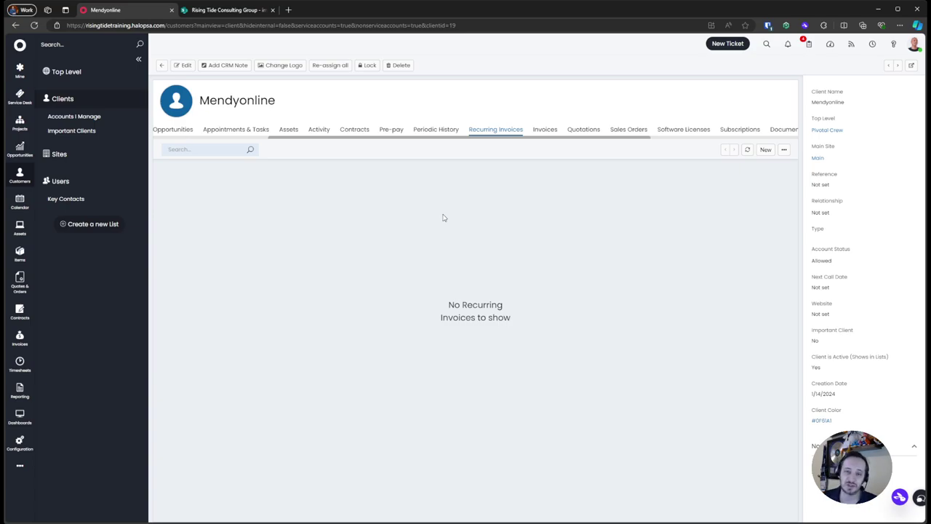
Step: Open the invoices area separately, review the Ready for Invoicing categories, and list the recurring invoices due for invoicing
middle_click(20, 336)
click(235, 11)
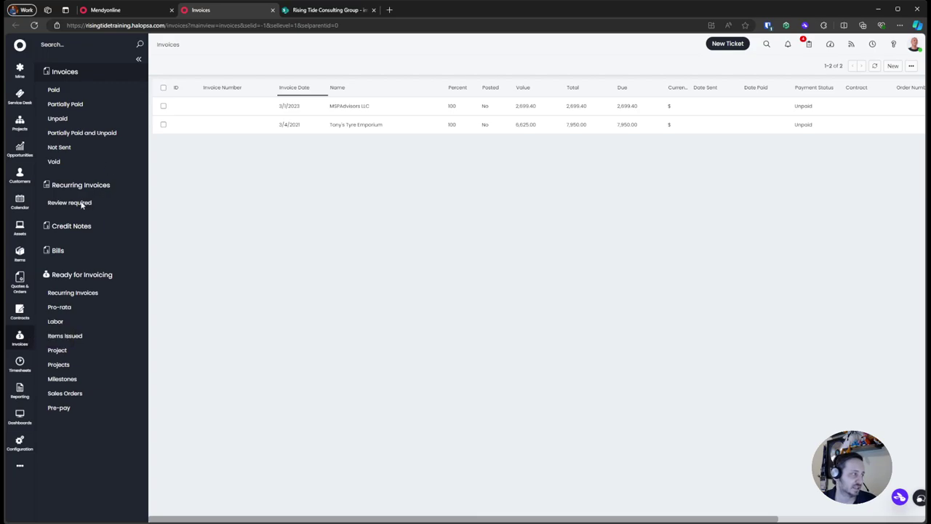
drag(47, 275, 121, 420)
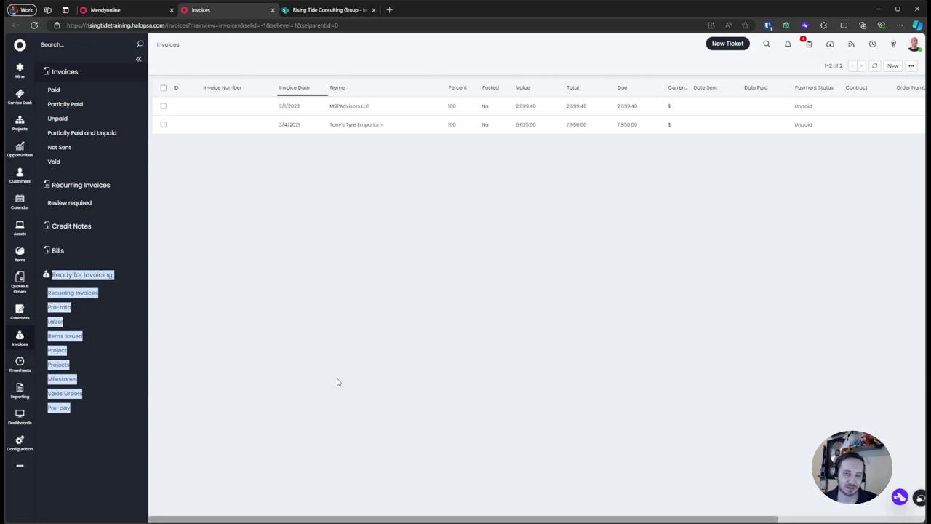
click(331, 381)
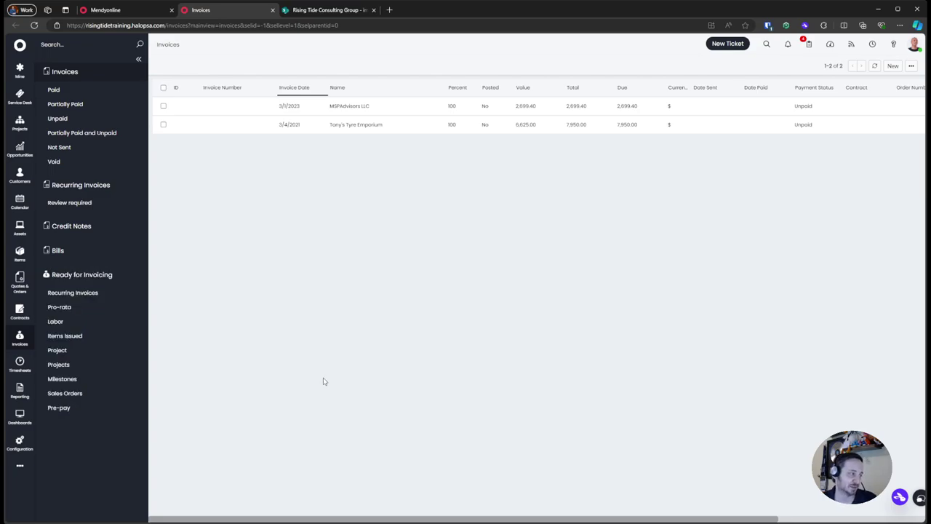
click(88, 293)
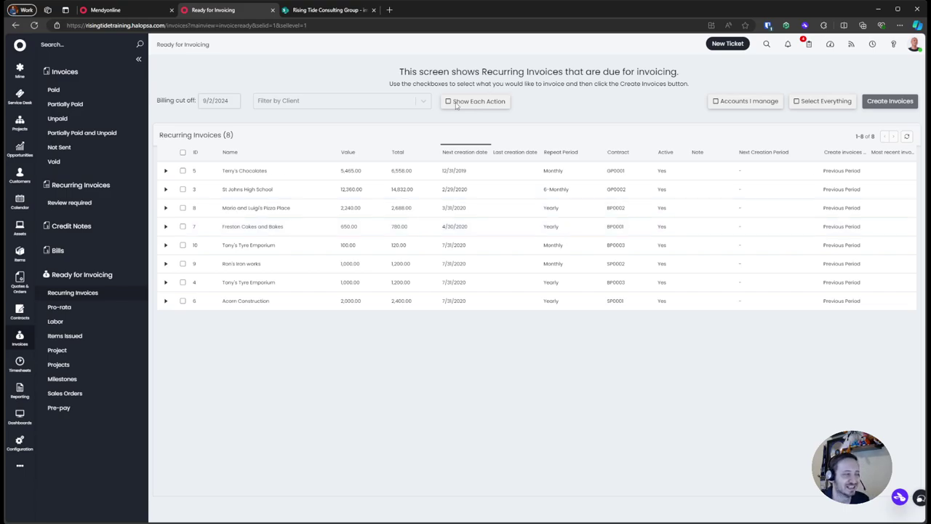
Step: Try selecting all due recurring invoices, clear the selection, and examine the line details of the first three invoices
click(183, 153)
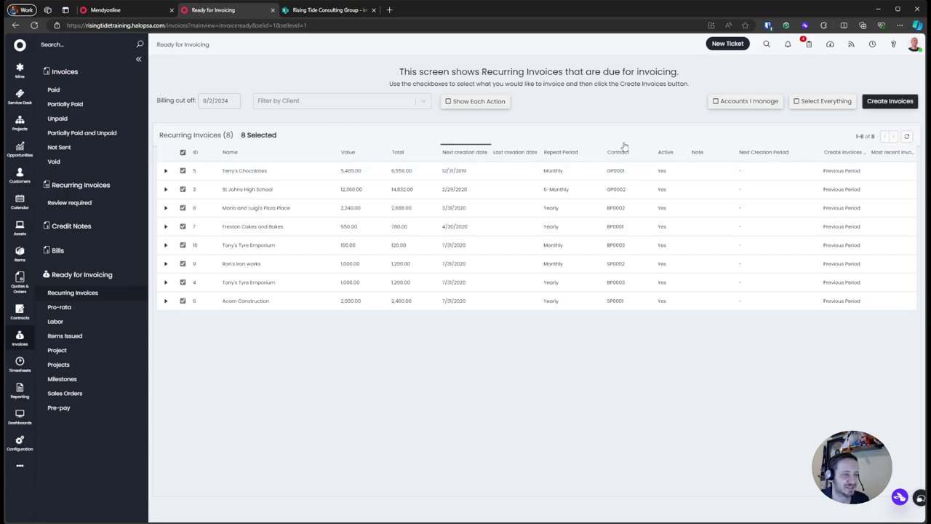
click(182, 152)
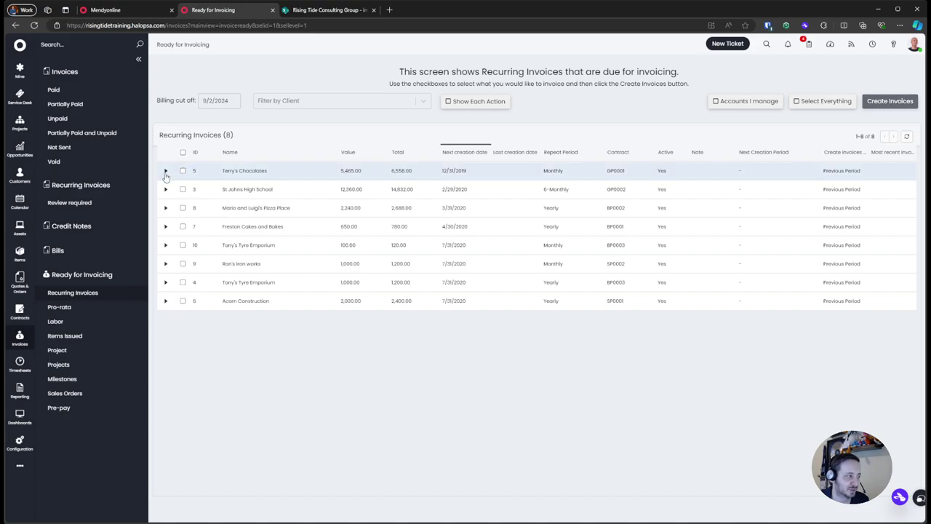
click(165, 171)
click(165, 250)
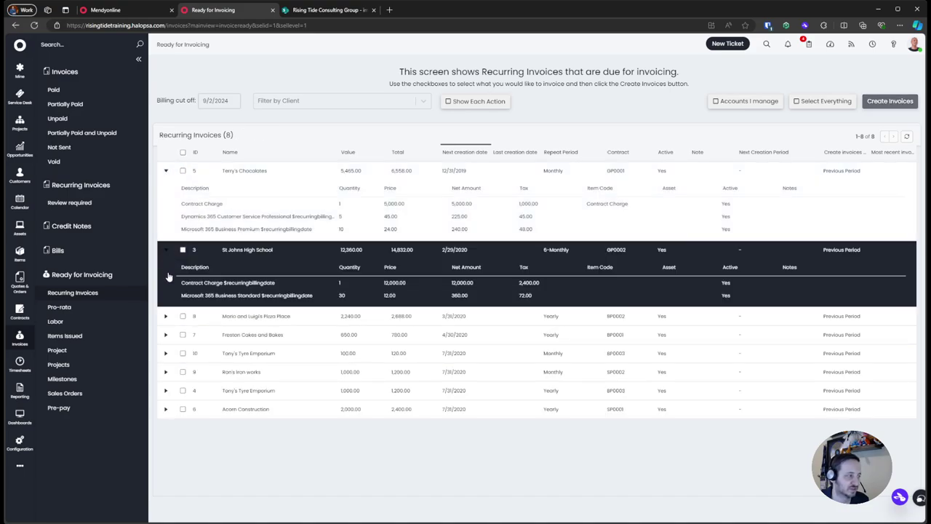
click(166, 317)
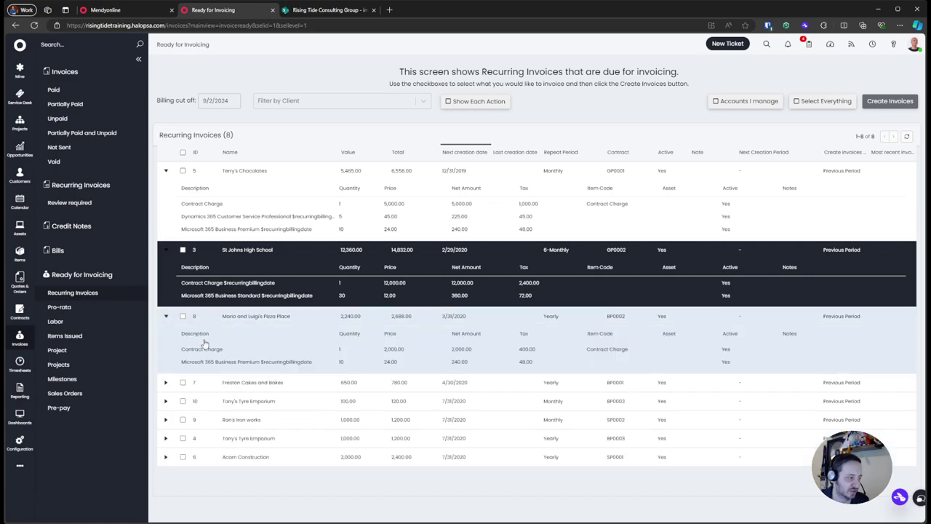
click(171, 318)
click(166, 250)
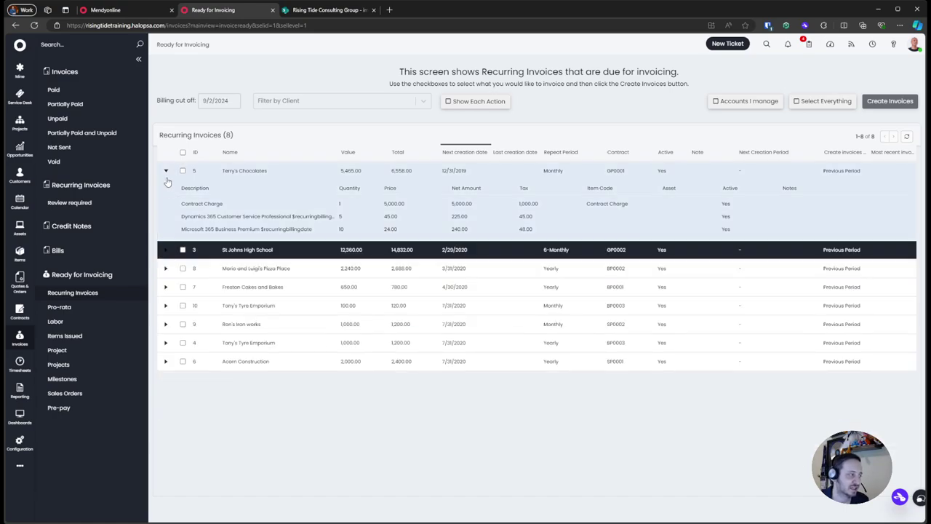
click(166, 172)
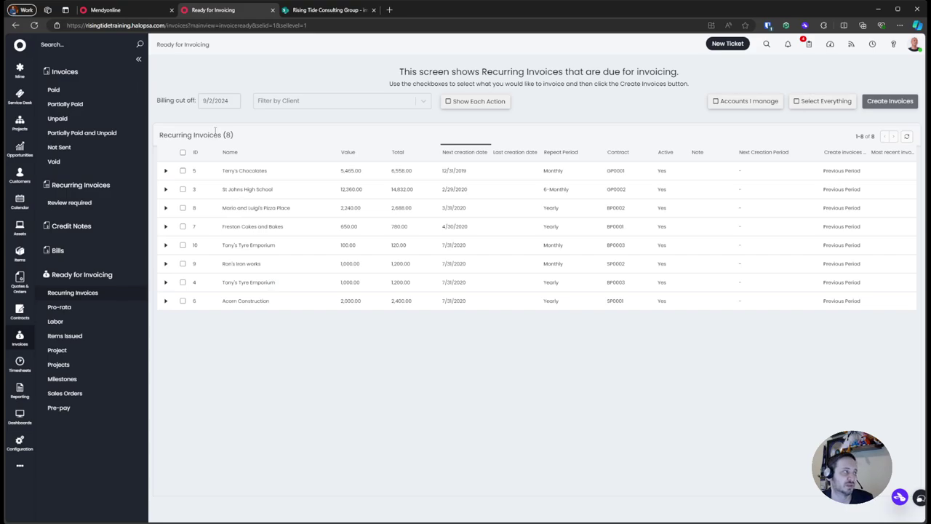
Step: Start a new recurring invoice for the Mendyonline client and bring up its Additional Lines settings
click(123, 12)
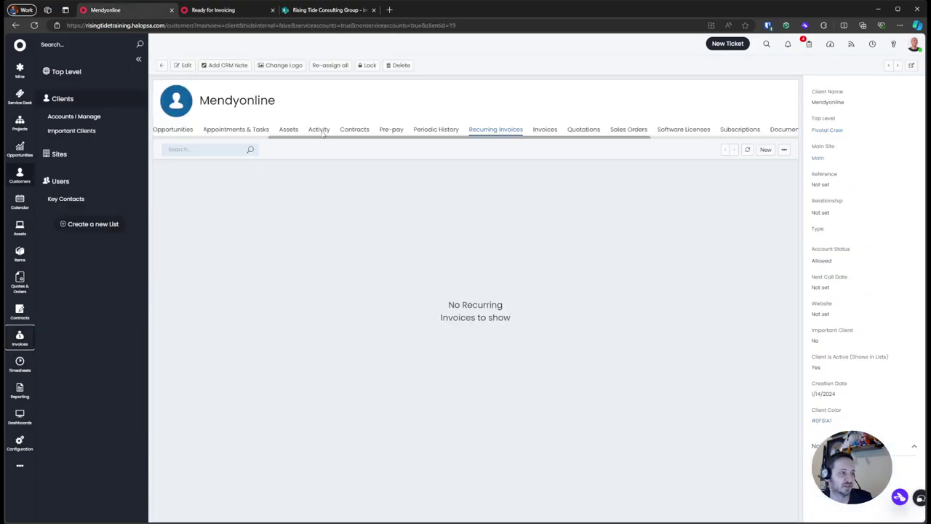
click(765, 149)
click(738, 179)
scroll(836, 267, down, 10)
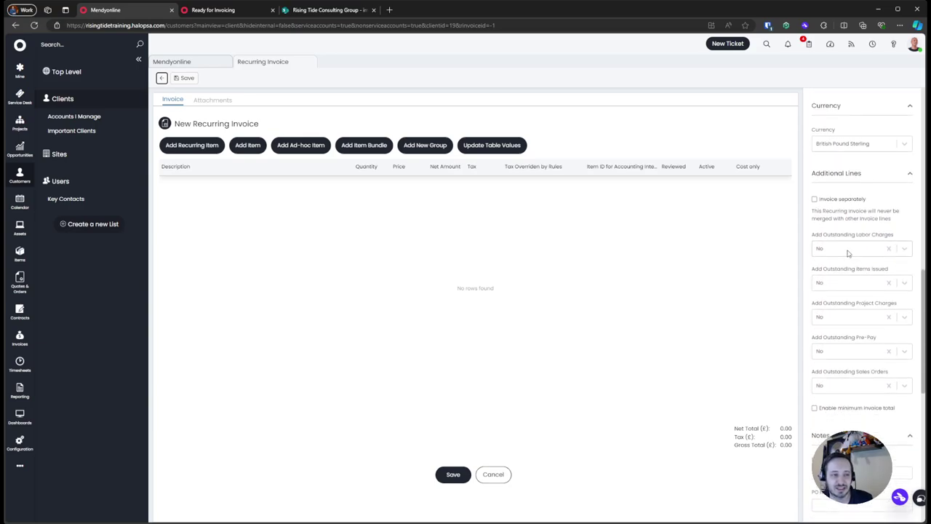
Step: Examine the Additional Lines options for adding outstanding labor charges, items issued, project charges and pre-pay
click(847, 250)
click(853, 285)
click(852, 299)
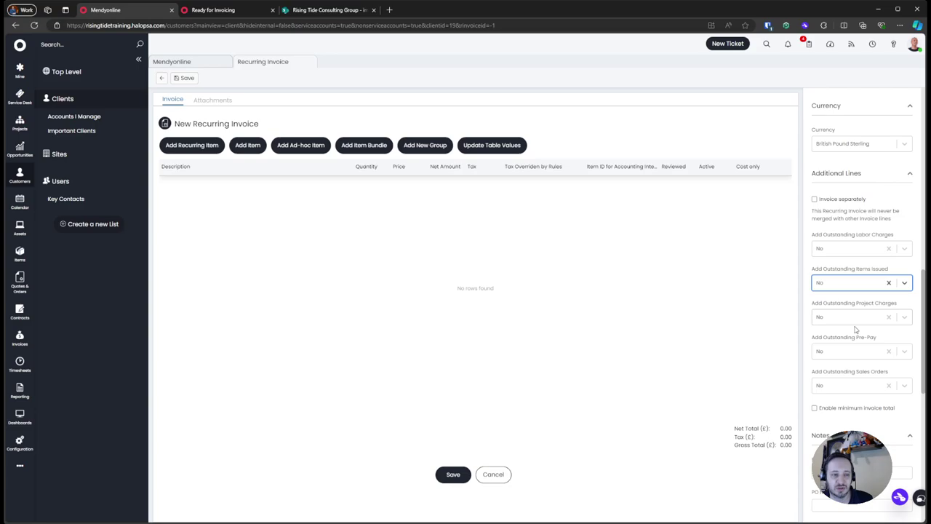
click(855, 321)
click(856, 332)
click(856, 353)
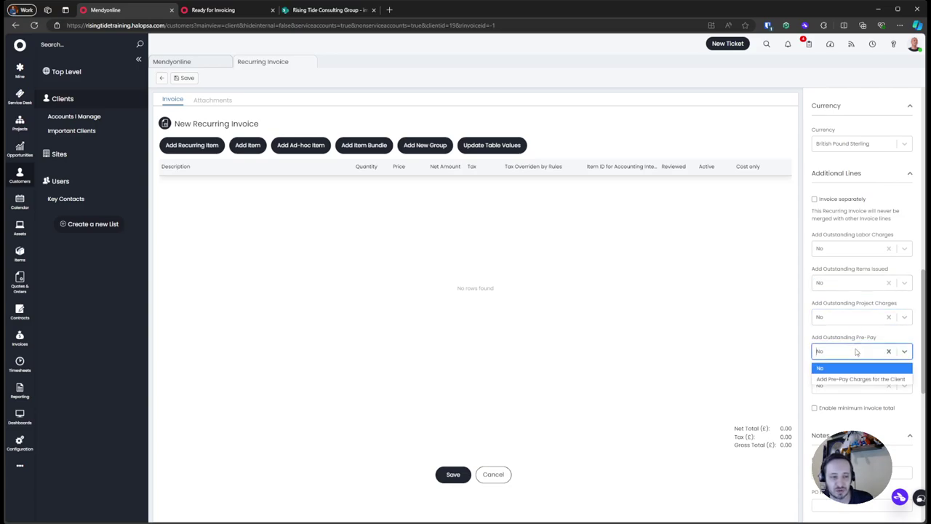
click(847, 303)
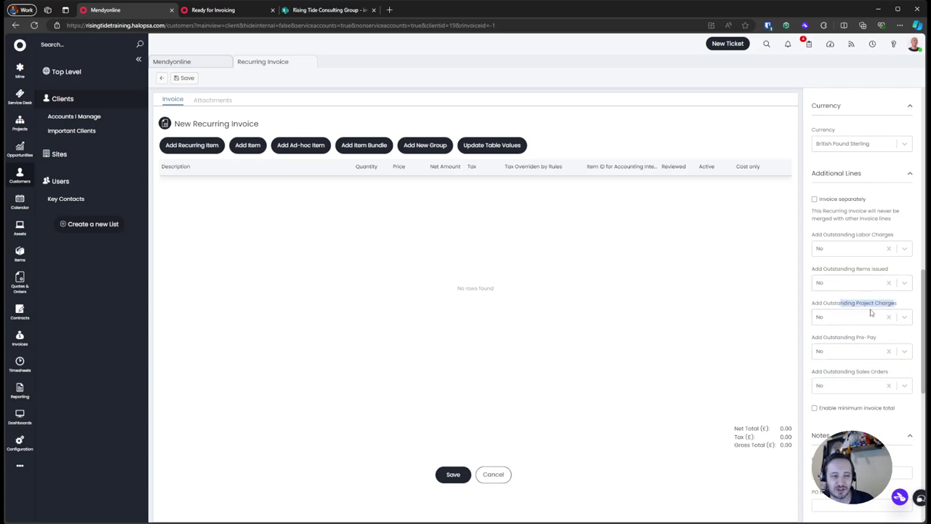
click(859, 321)
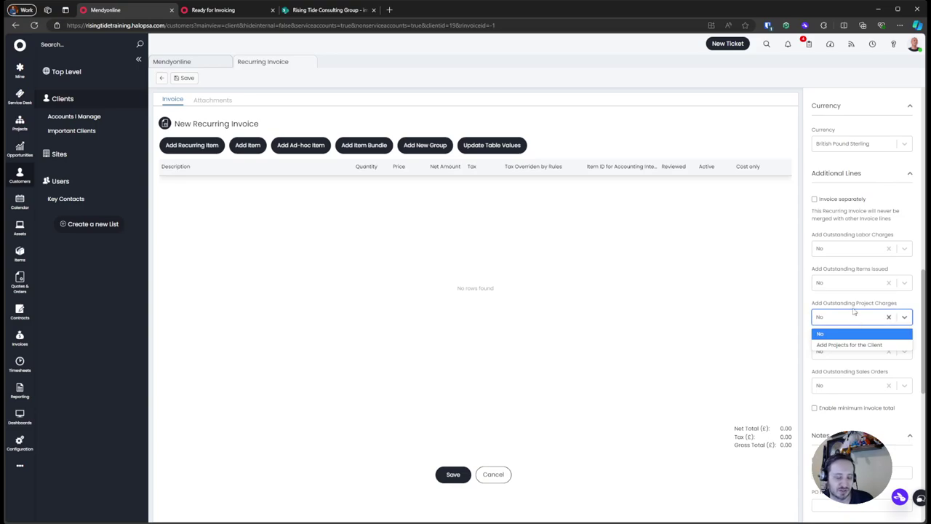
click(855, 316)
click(852, 323)
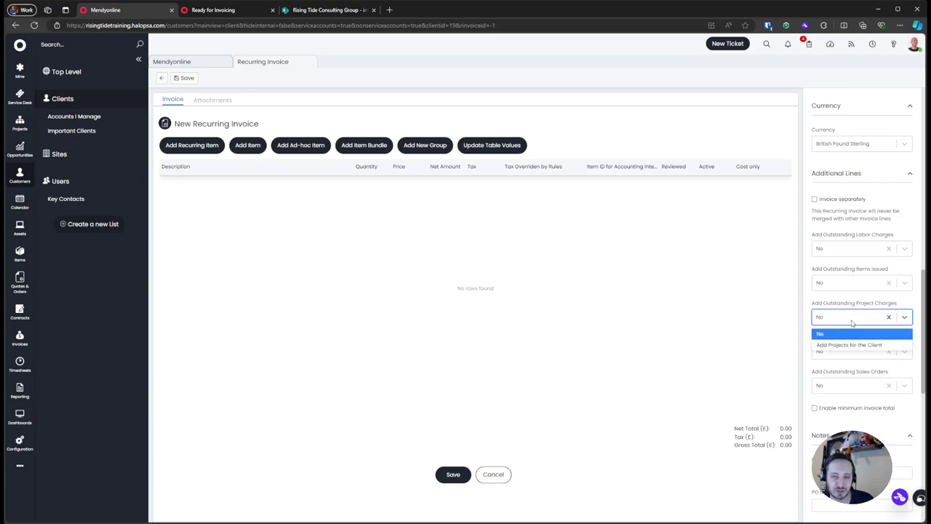
click(853, 323)
Step: Compare the choices for adding outstanding pre-pay and outstanding sales orders to the recurring invoice
click(838, 355)
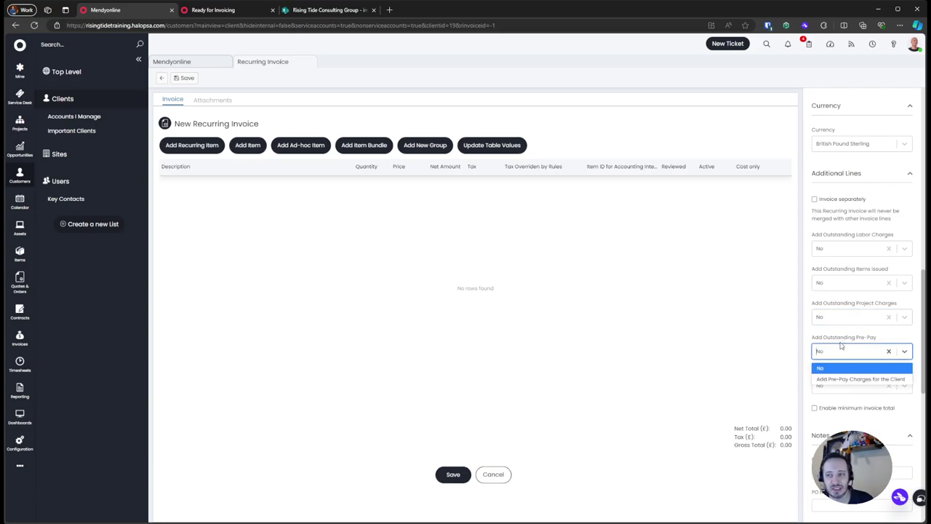
click(841, 348)
click(848, 385)
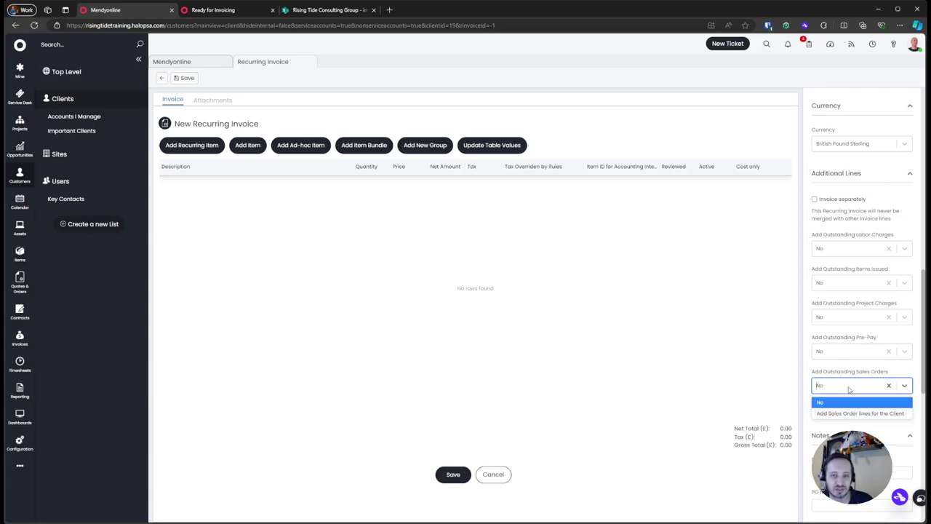
click(852, 379)
click(853, 355)
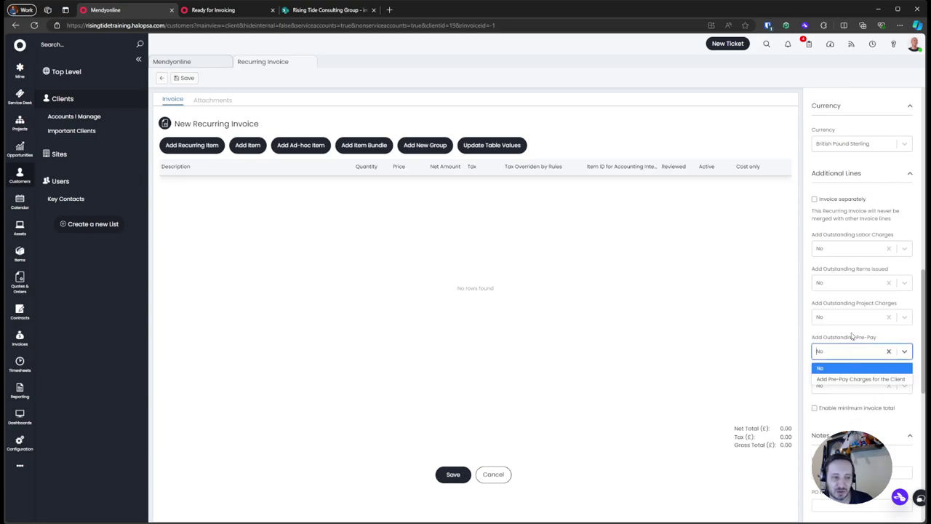
Step: Recheck the choices for adding outstanding project charges and outstanding labor charges to the recurring invoice
click(854, 322)
click(853, 310)
click(853, 253)
click(838, 262)
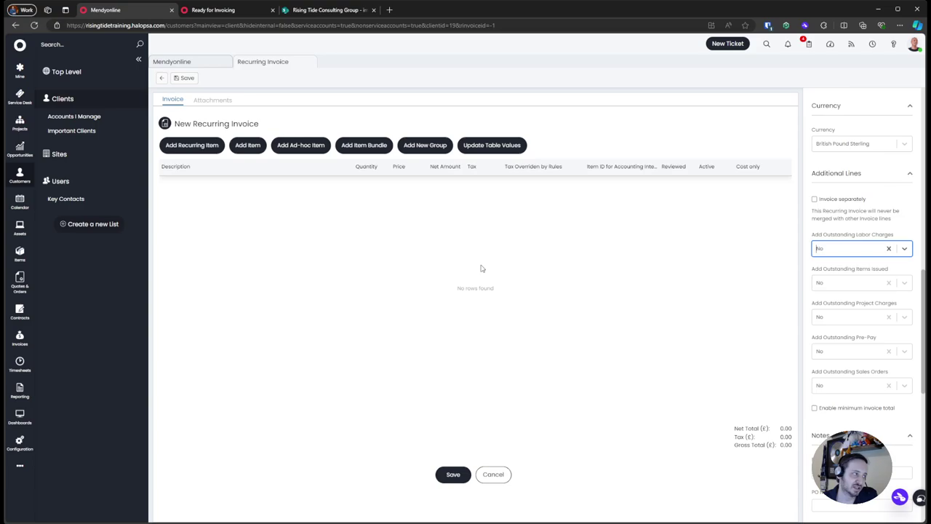
Step: Link the recurring invoice to the Mendyonline - Managed Services contract and review the Additional Lines and remaining settings
scroll(846, 143, up, 6)
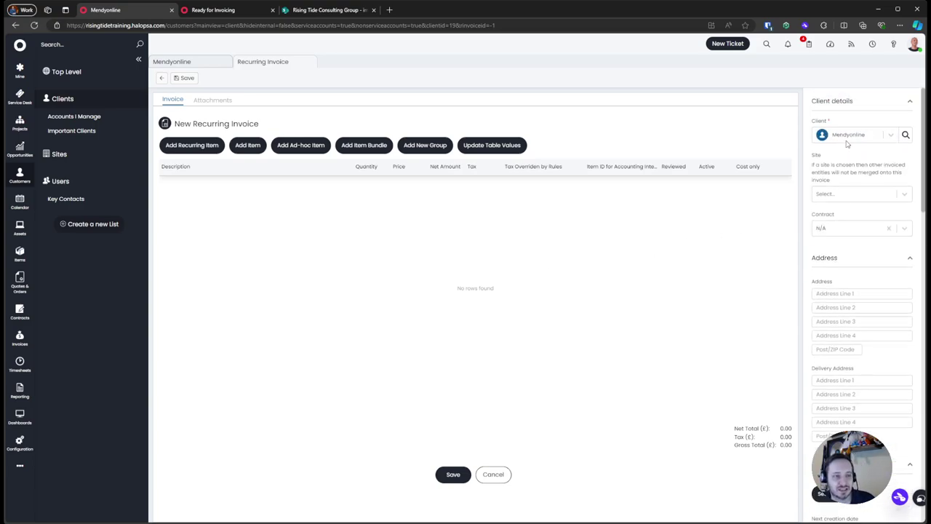
click(841, 195)
click(840, 215)
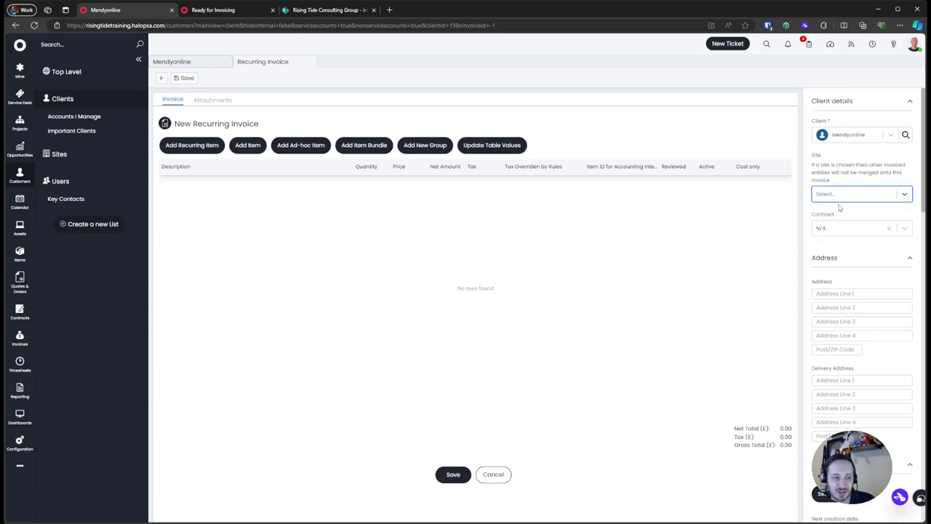
click(844, 227)
click(844, 259)
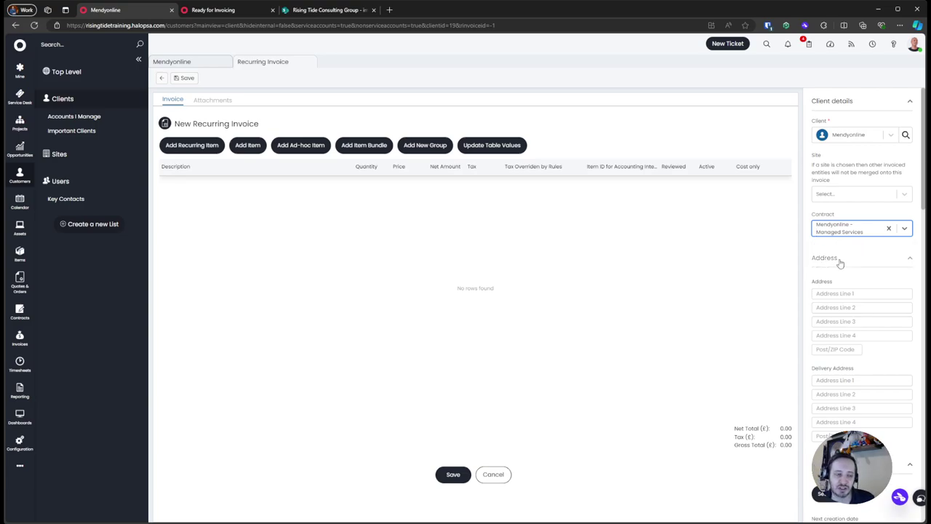
click(839, 231)
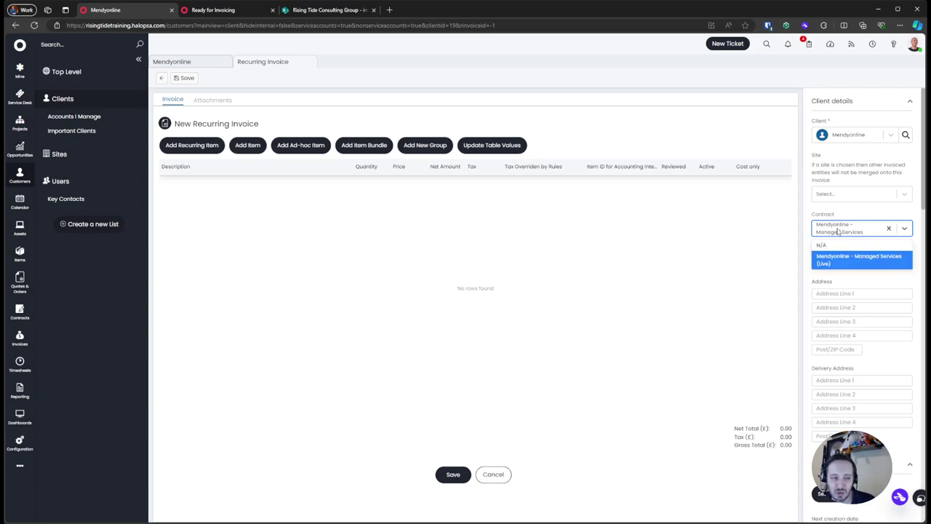
click(836, 260)
drag(813, 209, 868, 247)
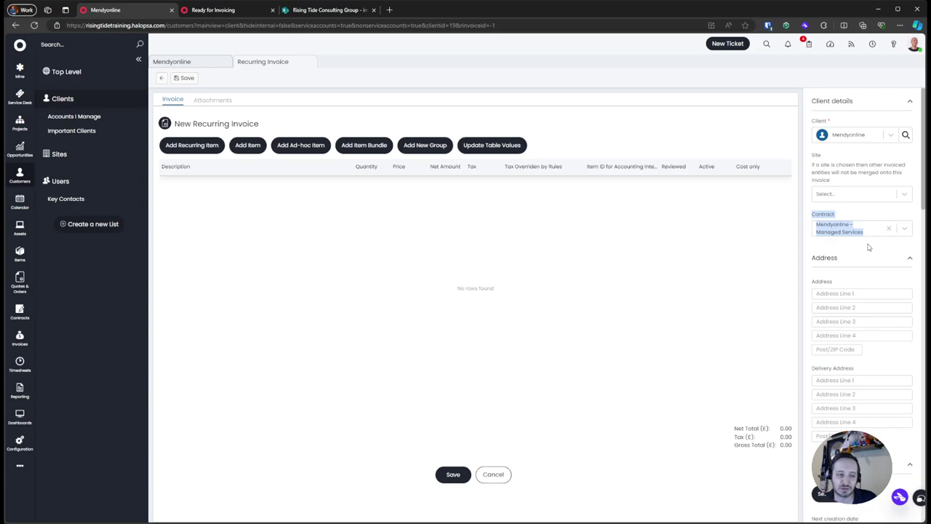
click(868, 248)
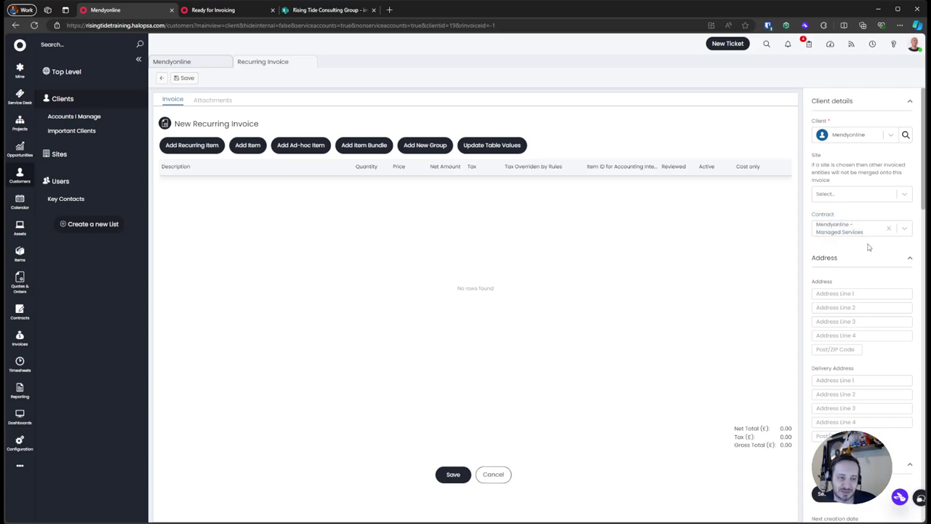
scroll(857, 231, down, 10)
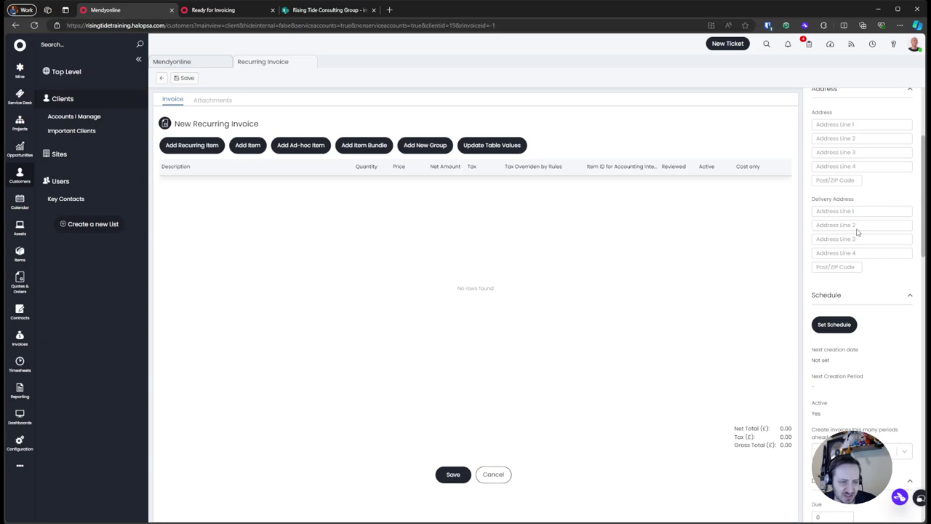
scroll(857, 232, down, 6)
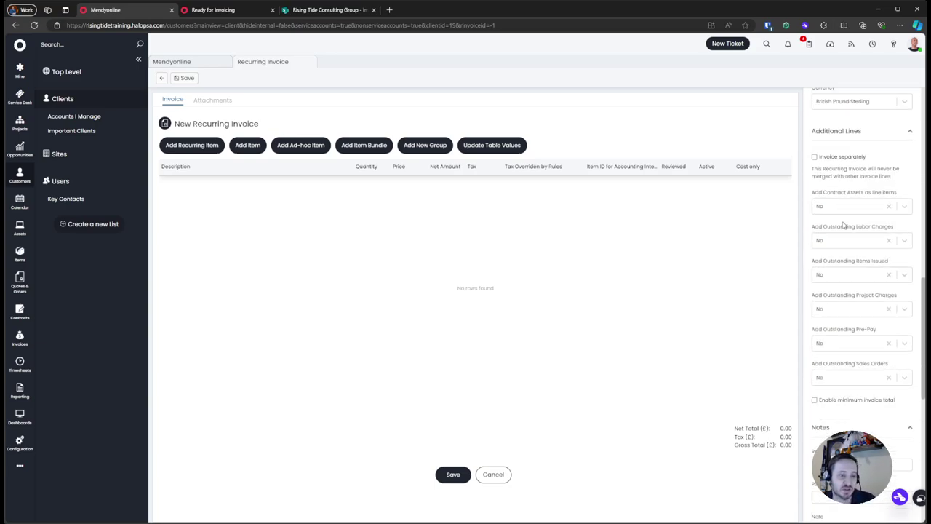
scroll(851, 228, up, 8)
scroll(843, 226, down, 8)
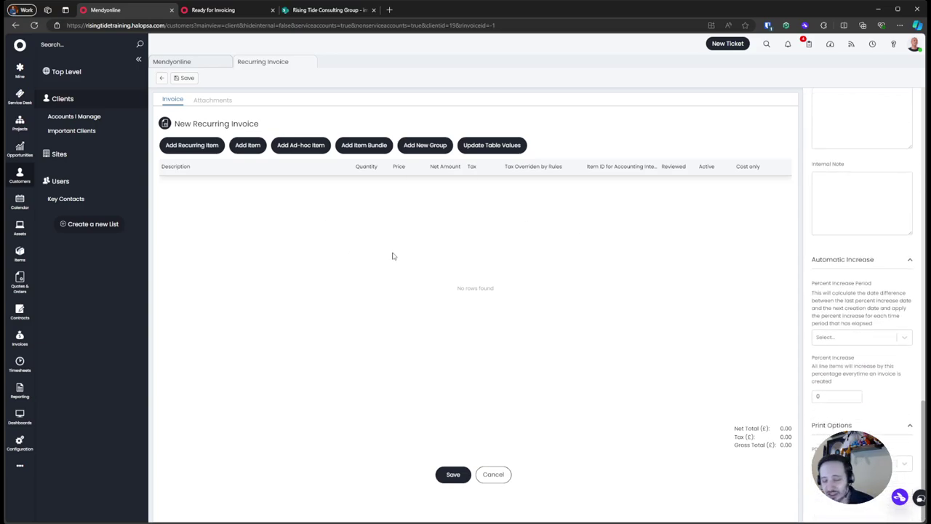
Step: Add all nine listed recurring products to the invoice, from Domain Renewal to SSL Certificate Wildcard, with a quantity of 1 each
click(179, 149)
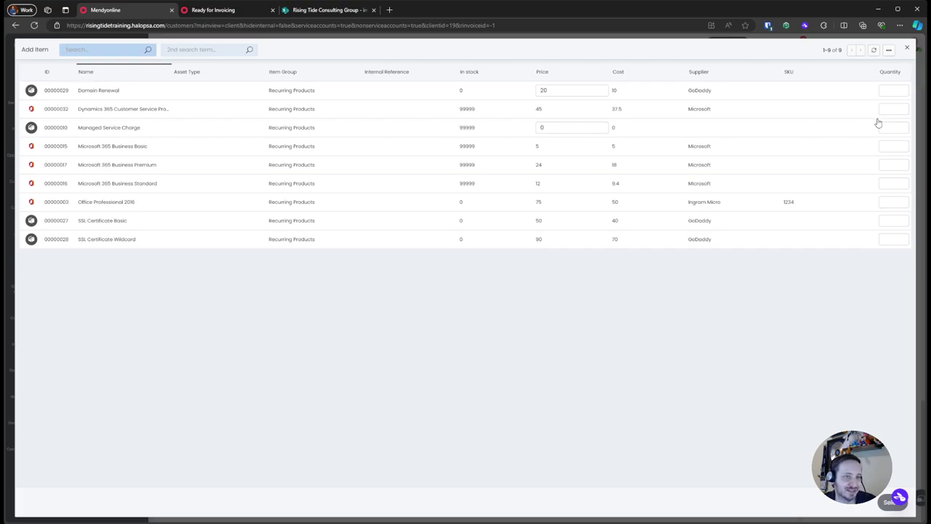
click(890, 91)
text(1)
click(890, 109)
text(1)
click(890, 128)
text(1)
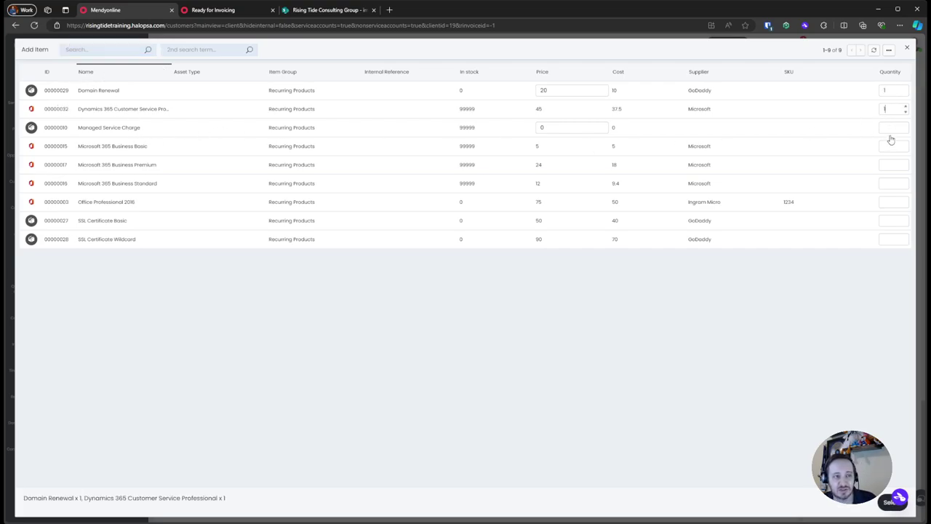
click(890, 147)
text(1)
click(890, 164)
click(891, 183)
text(1)
click(890, 201)
text(1)
click(890, 220)
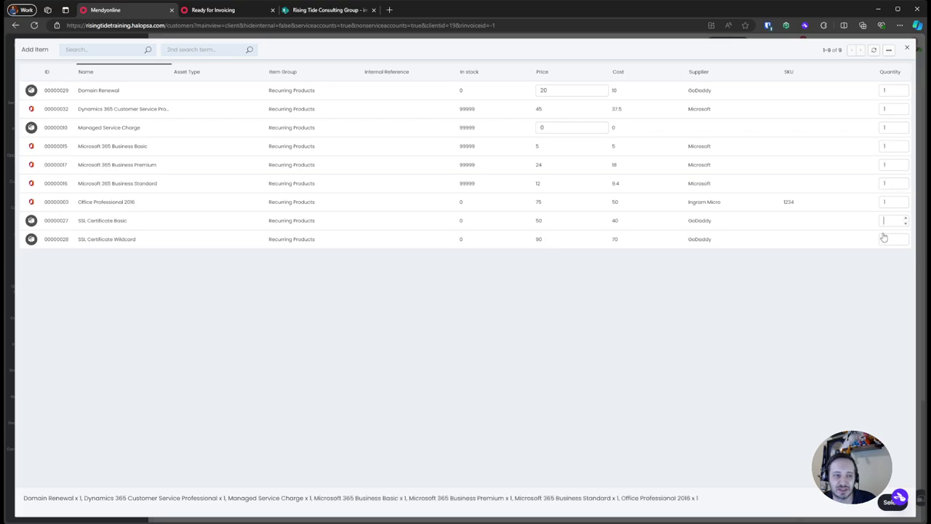
text(1)
click(891, 239)
text(1)
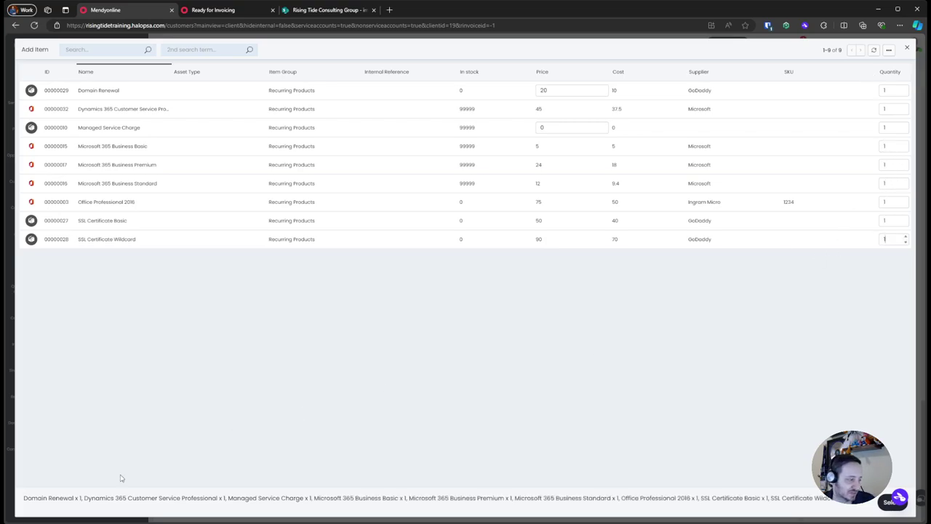
drag(41, 498, 721, 439)
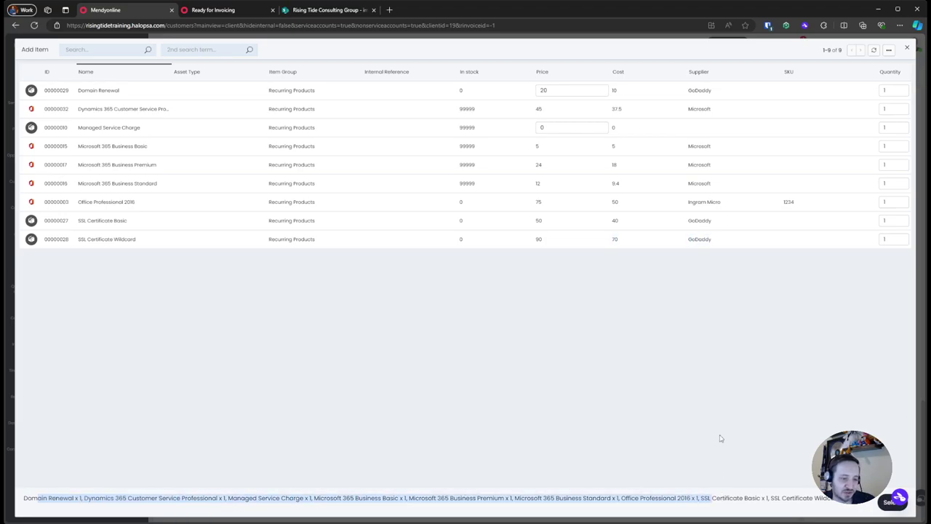
click(871, 502)
click(886, 503)
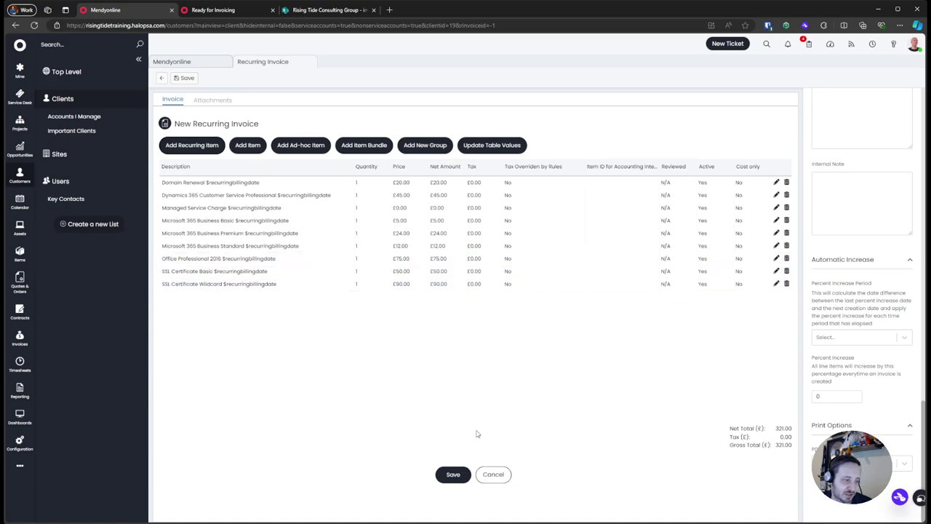
Step: Delete every product line from the new recurring invoice
click(786, 183)
double_click(786, 183)
double_click(786, 182)
triple_click(786, 182)
click(786, 183)
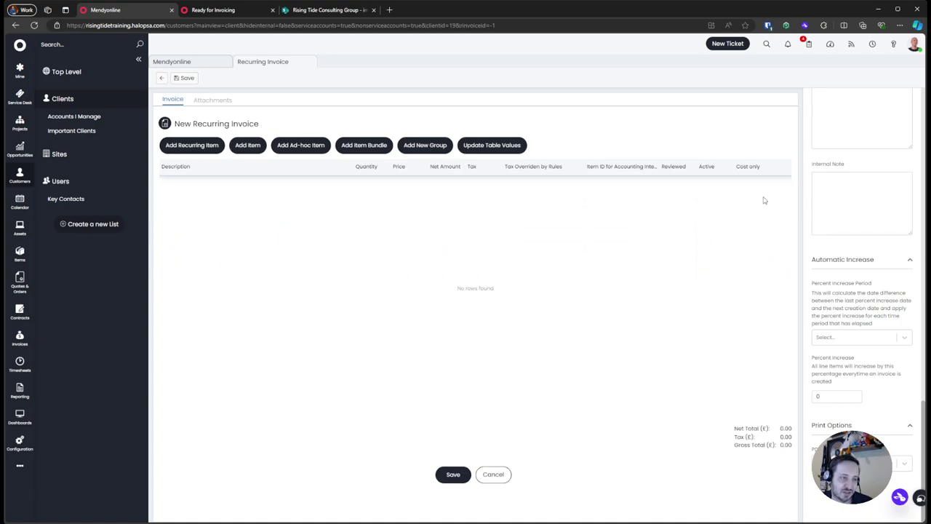
Step: Save the recurring invoice without lines or a schedule, read both warnings and acknowledge them
click(439, 479)
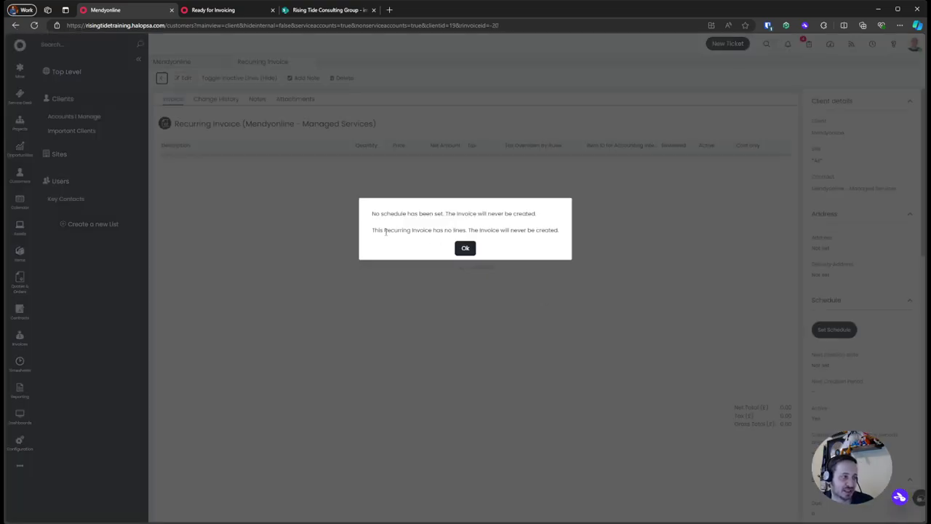
drag(371, 213, 541, 213)
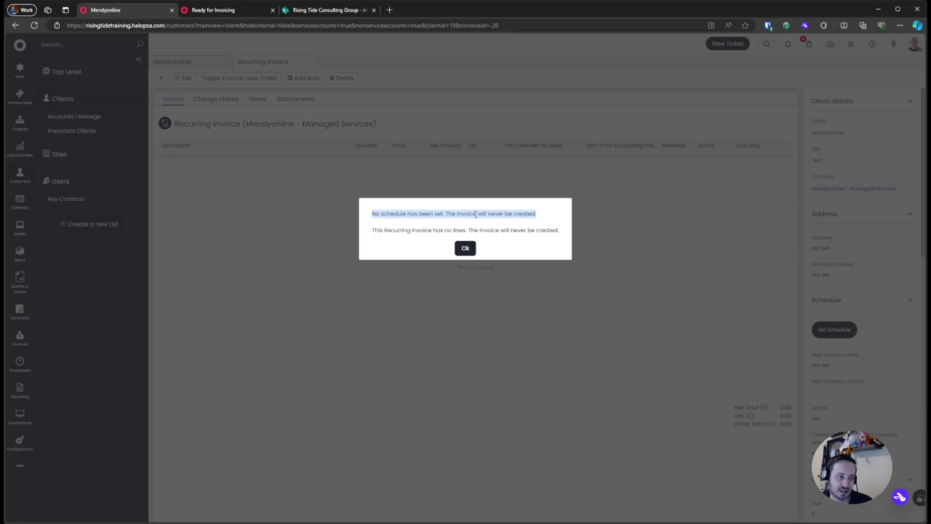
drag(367, 230, 569, 232)
click(370, 232)
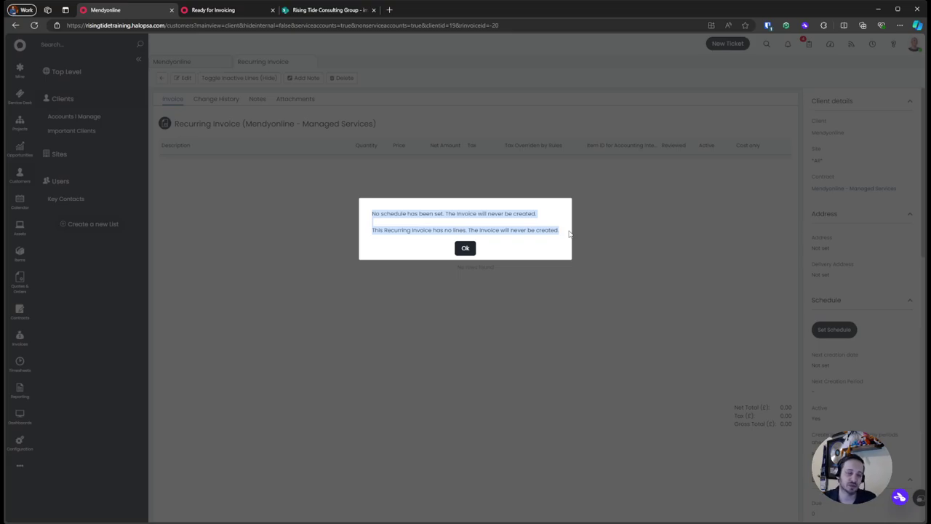
click(476, 252)
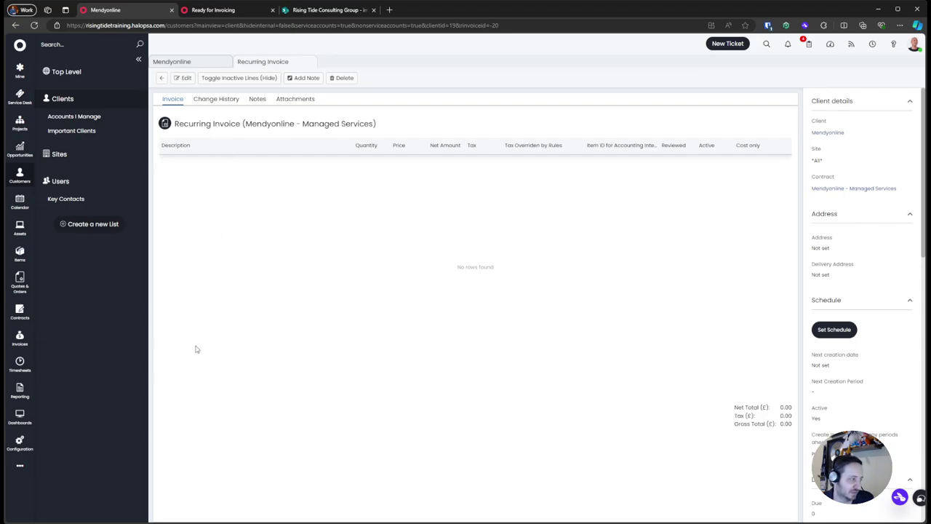
Step: Open the configuration area in a new browser tab and look through the Quotations settings down to the quote approval fields
middle_click(20, 441)
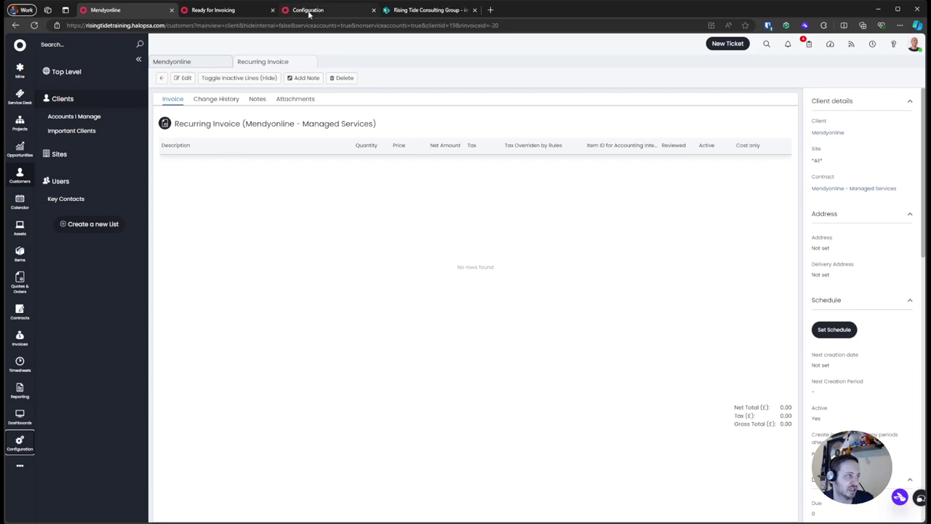
click(309, 10)
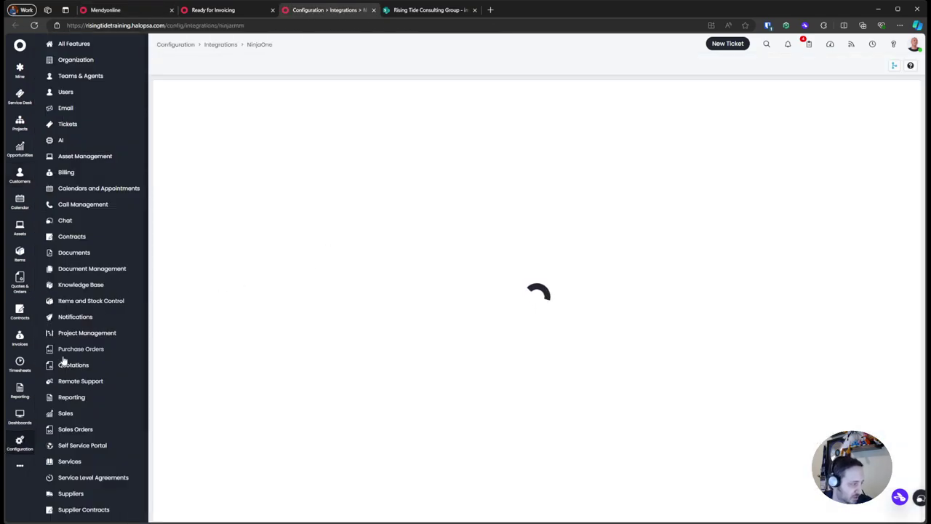
click(65, 364)
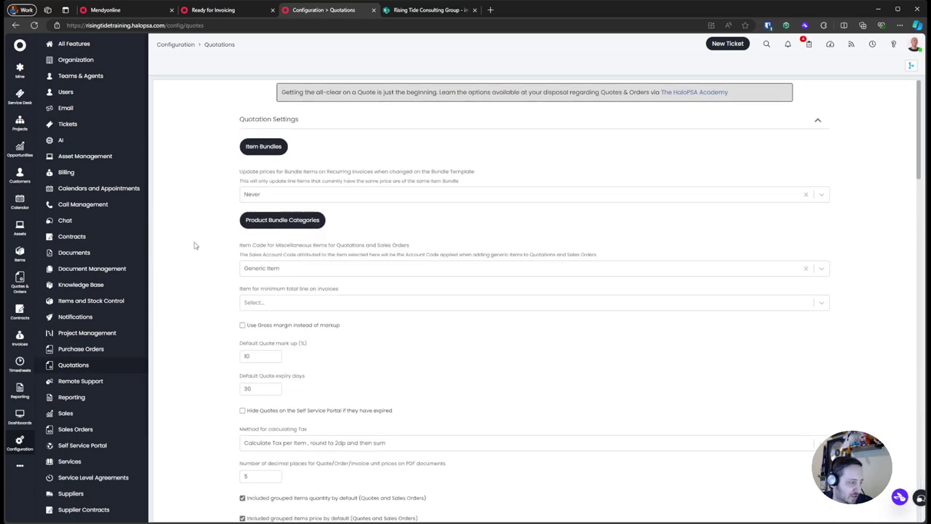
scroll(194, 245, down, 3)
scroll(194, 246, down, 6)
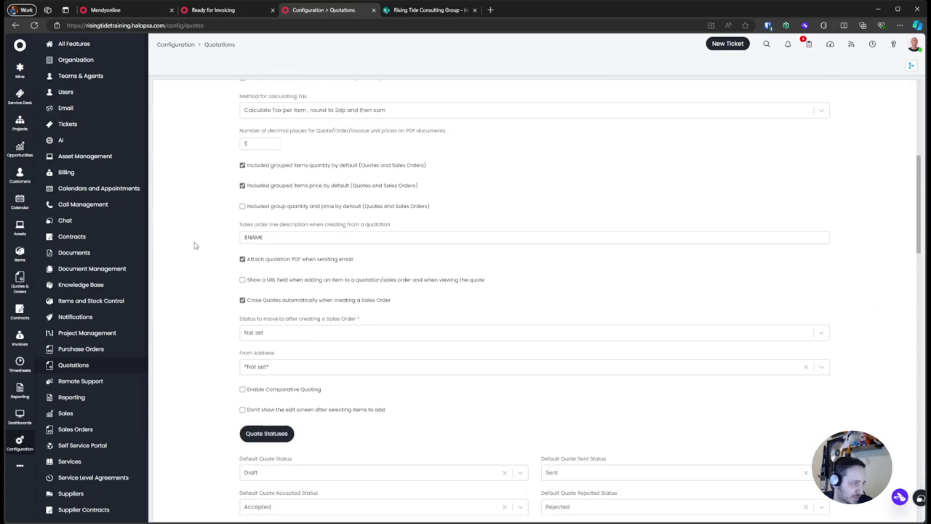
scroll(194, 245, down, 5)
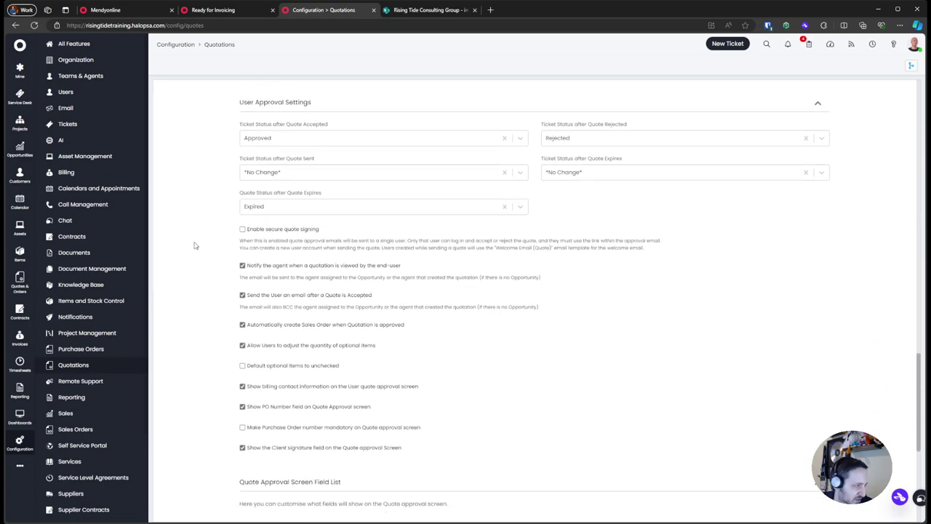
scroll(193, 251, down, 5)
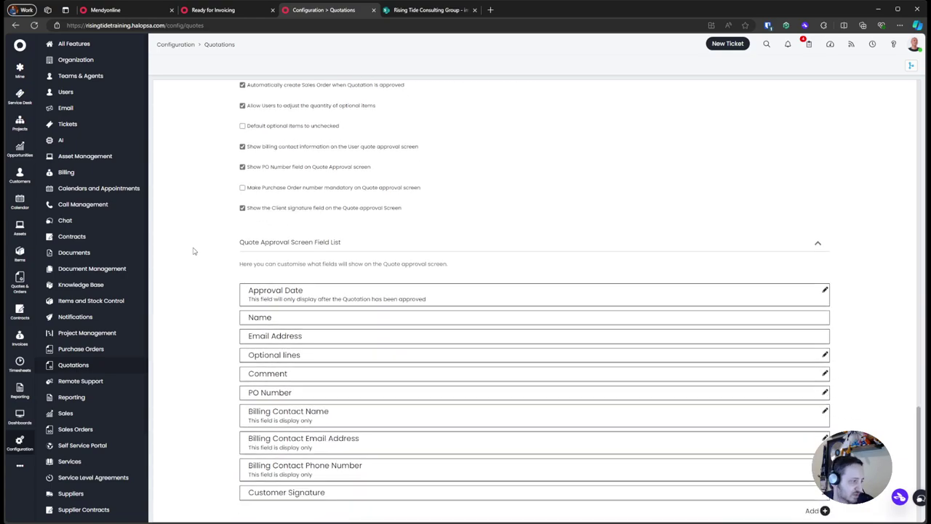
scroll(193, 250, up, 4)
Step: Search the Quotations settings for "appr" and "add" and examine the quote status, approval and general options
key(ctrl+f)
text(appr)
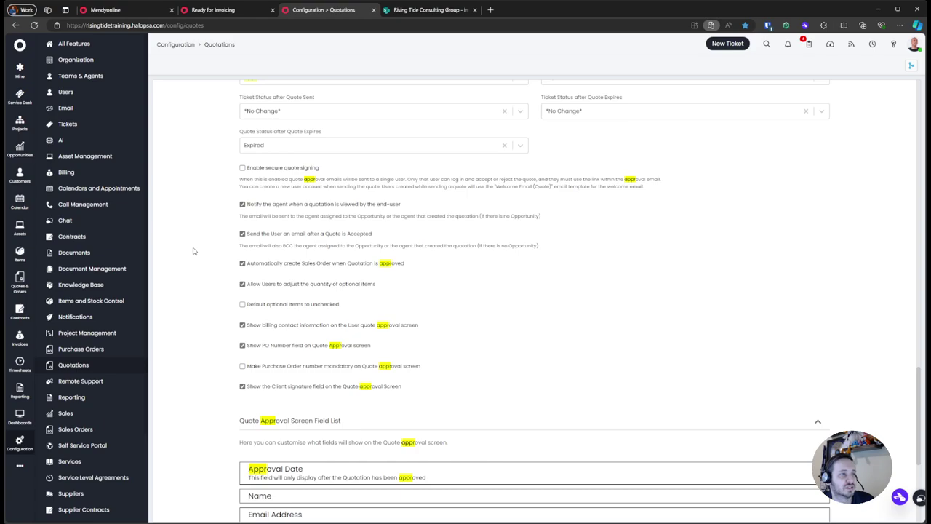
text(add)
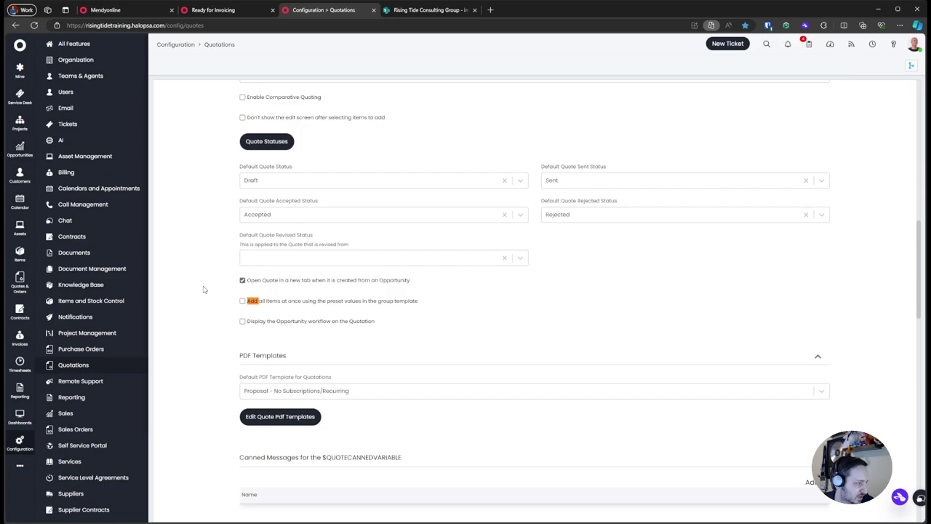
scroll(355, 313, down, 6)
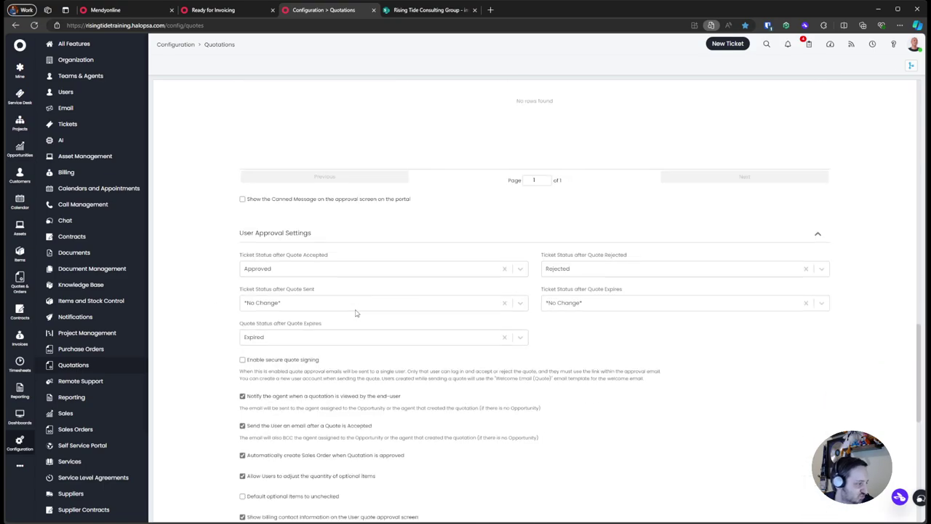
scroll(356, 313, down, 1)
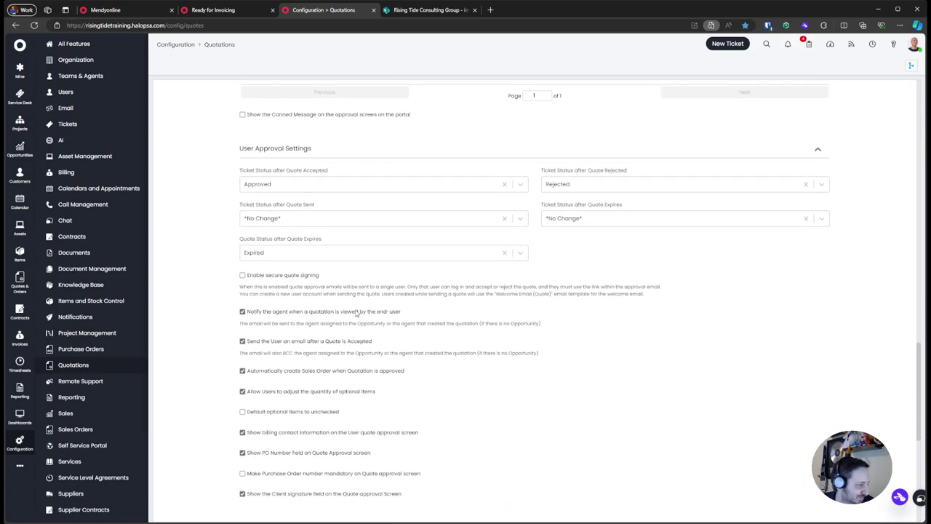
scroll(355, 312, up, 6)
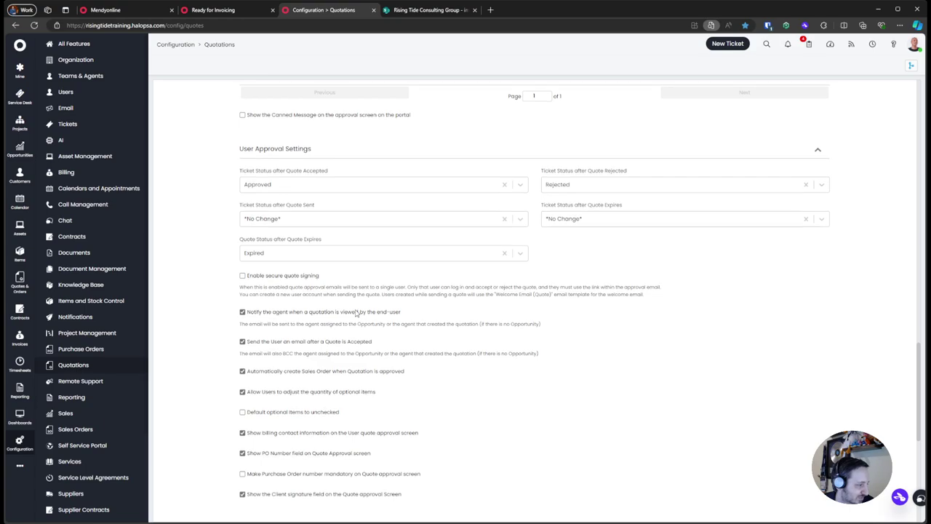
scroll(356, 313, up, 4)
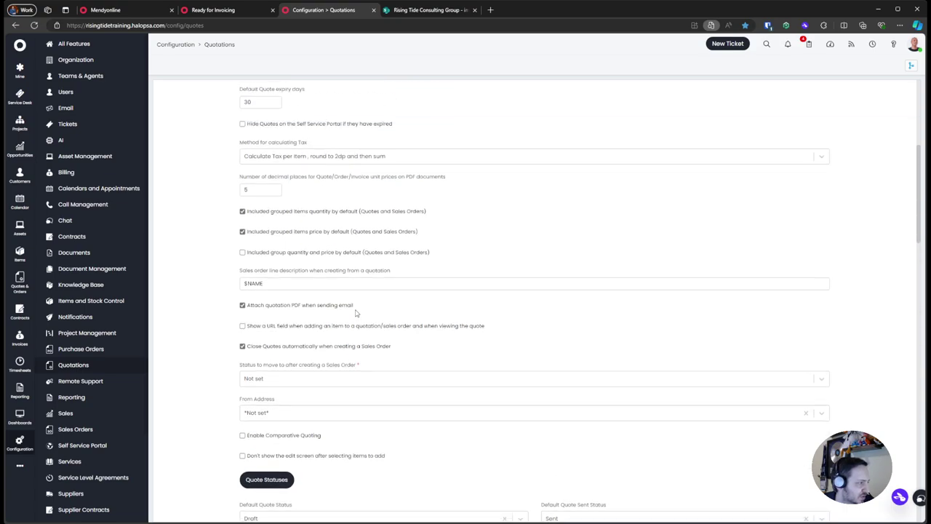
Step: Open the general Billing settings and review the Invoice Creation Settings, from invoice line grouping to the default invoice date option
scroll(356, 312, up, 4)
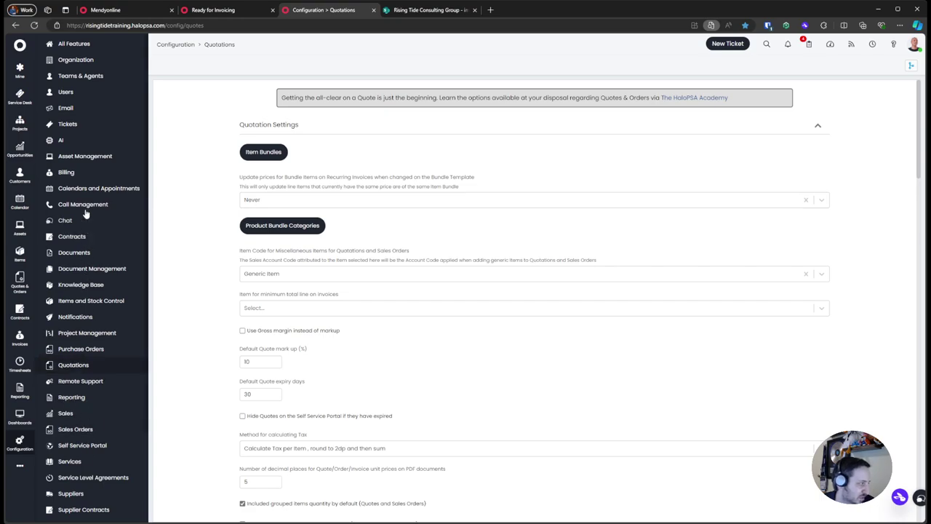
click(84, 175)
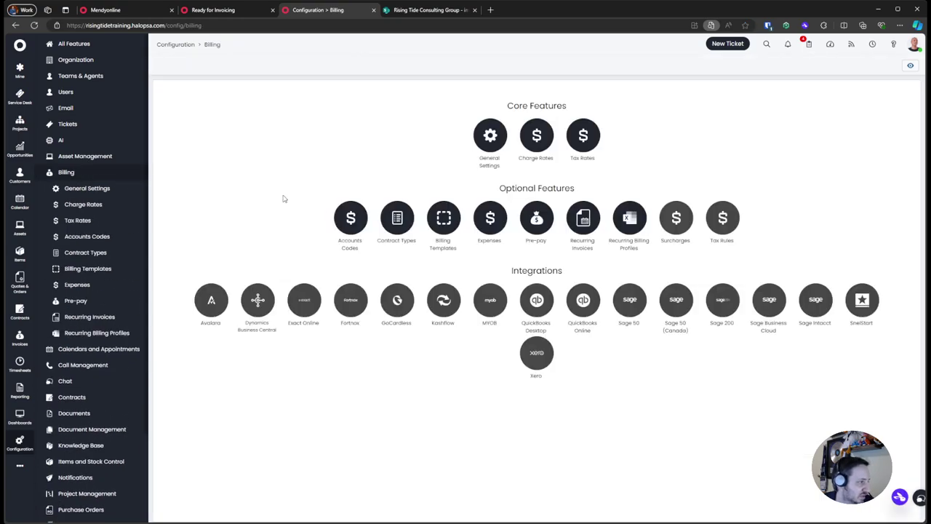
click(489, 136)
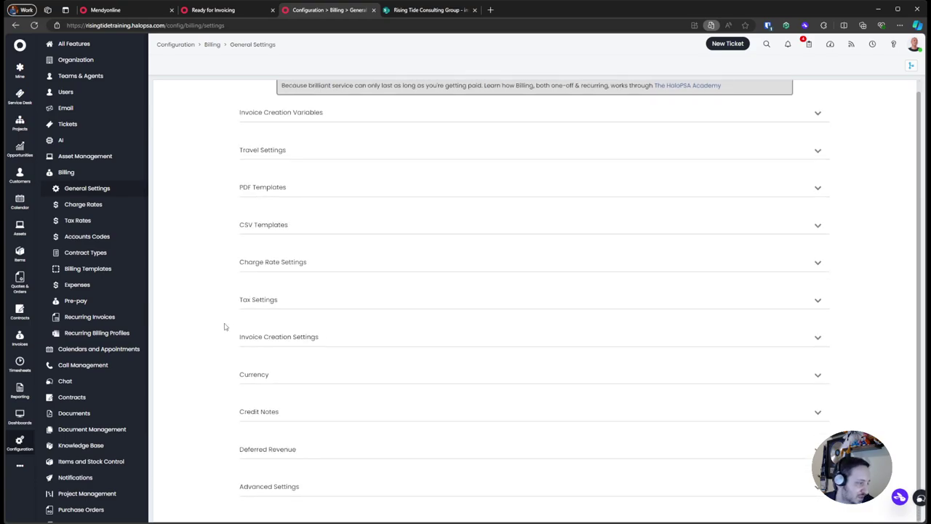
click(292, 338)
scroll(293, 339, down, 2)
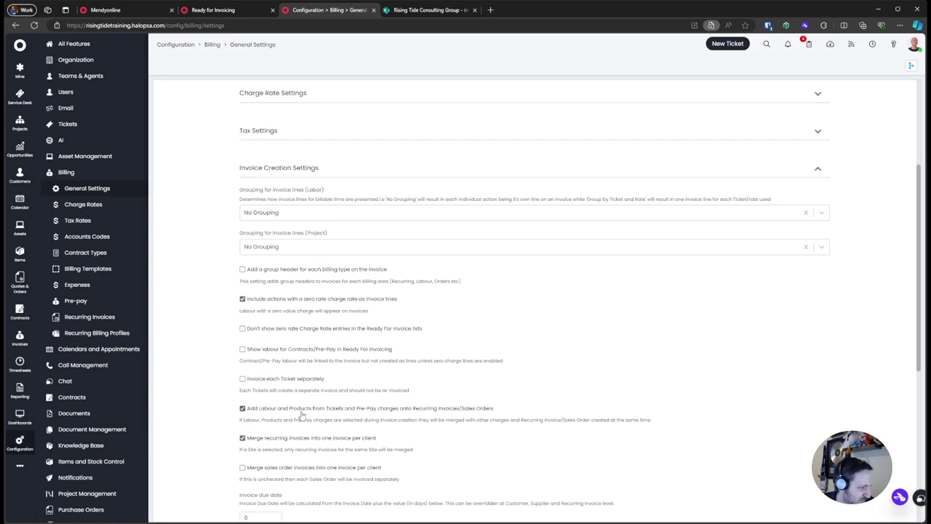
scroll(301, 415, down, 1)
scroll(282, 386, down, 1)
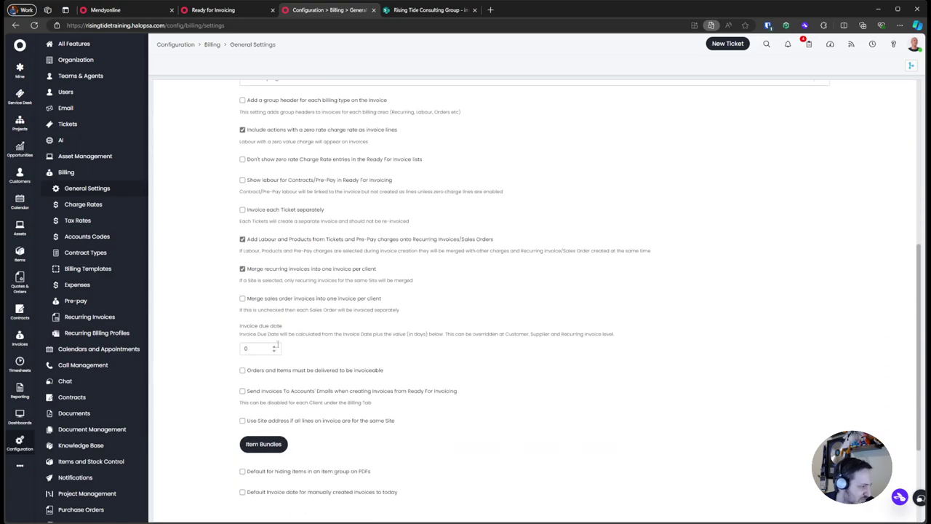
scroll(281, 368, up, 1)
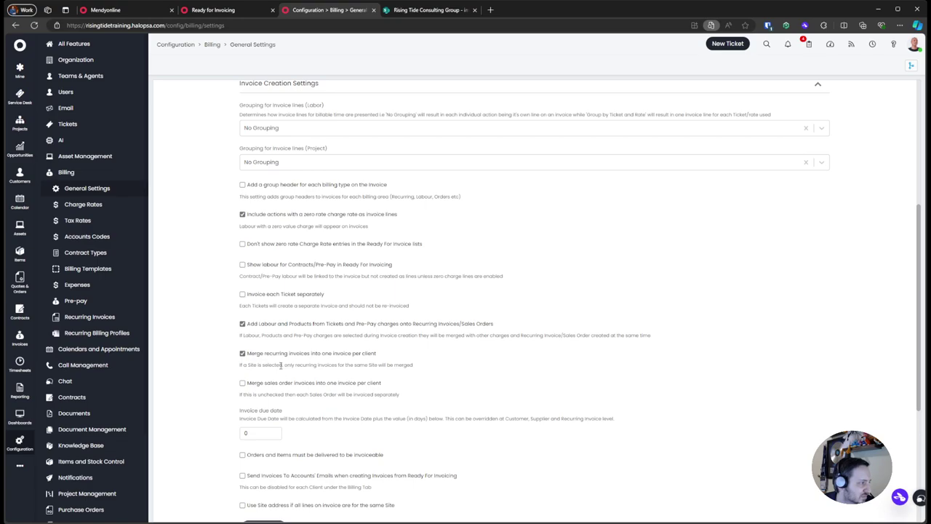
scroll(281, 366, down, 1)
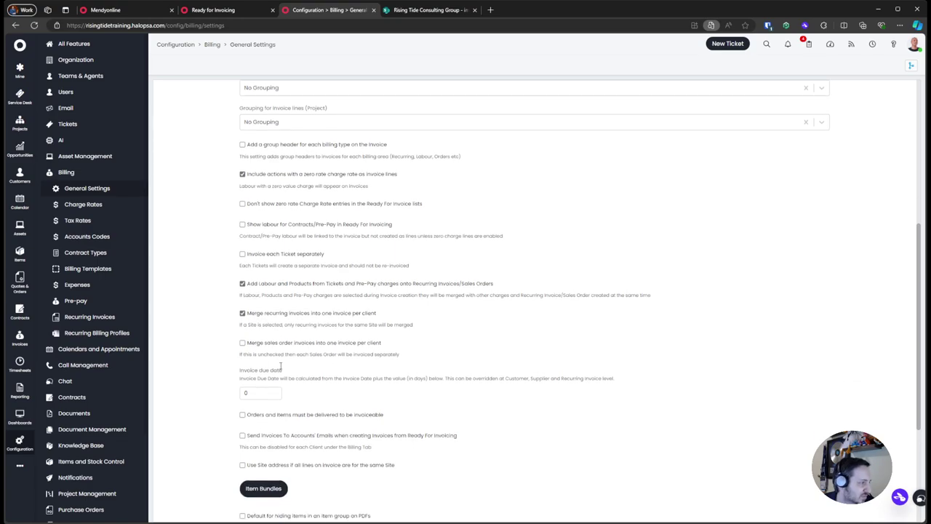
scroll(281, 369, down, 3)
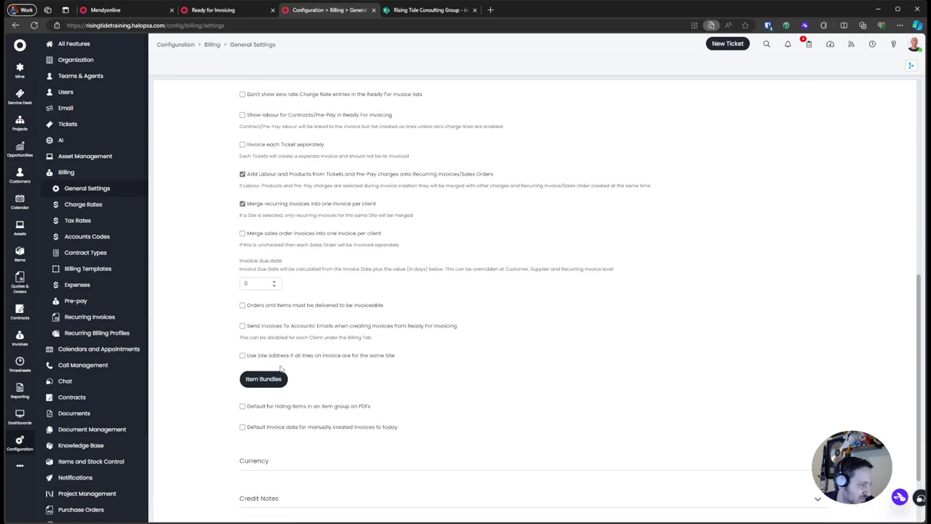
Step: Expand the Advanced Settings of the general Billing settings and review the options down to Enable Deferred Revenue
click(291, 488)
scroll(346, 348, down, 4)
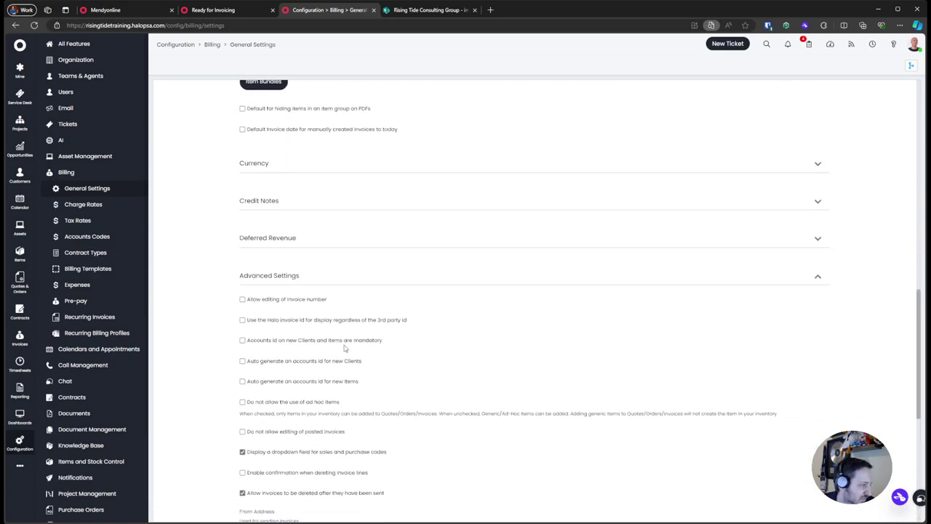
scroll(346, 347, down, 4)
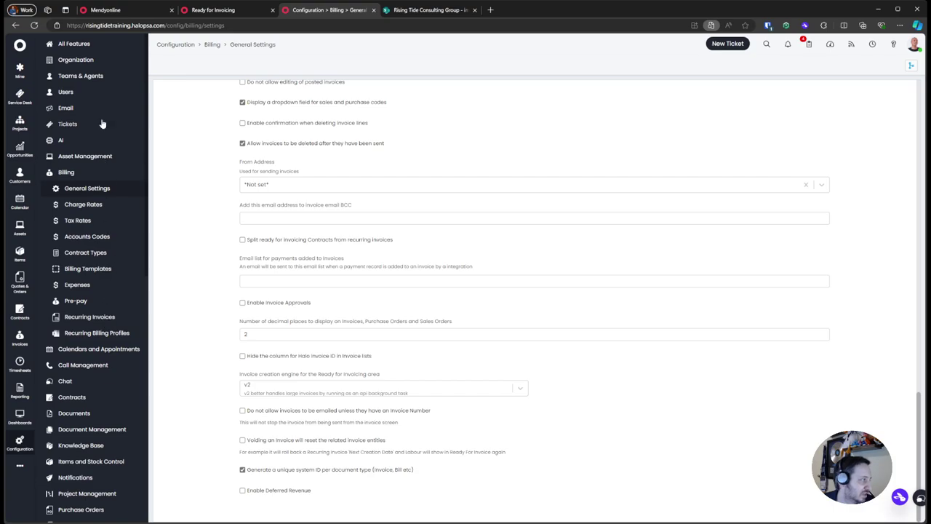
Step: Return to the configuration overview, then open the billing settings for Recurring Invoices and review them from General Settings down to Imports
click(176, 45)
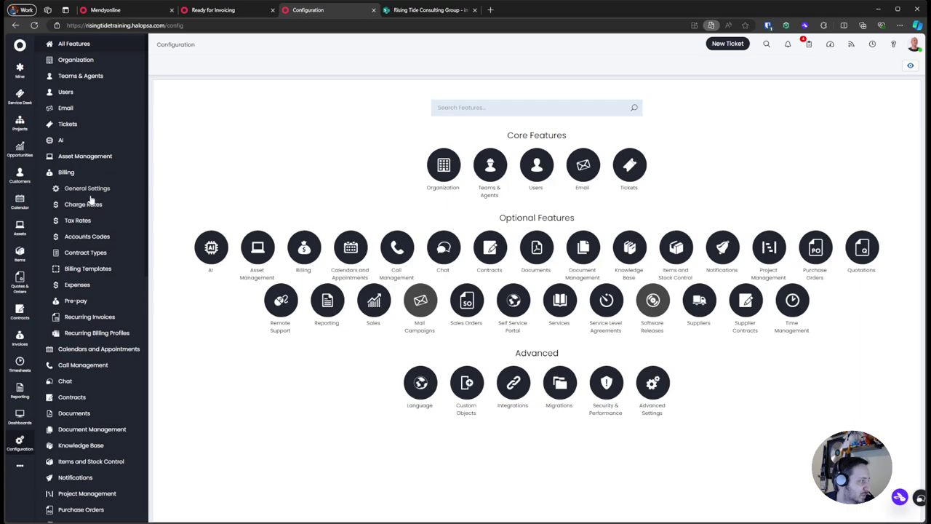
click(89, 317)
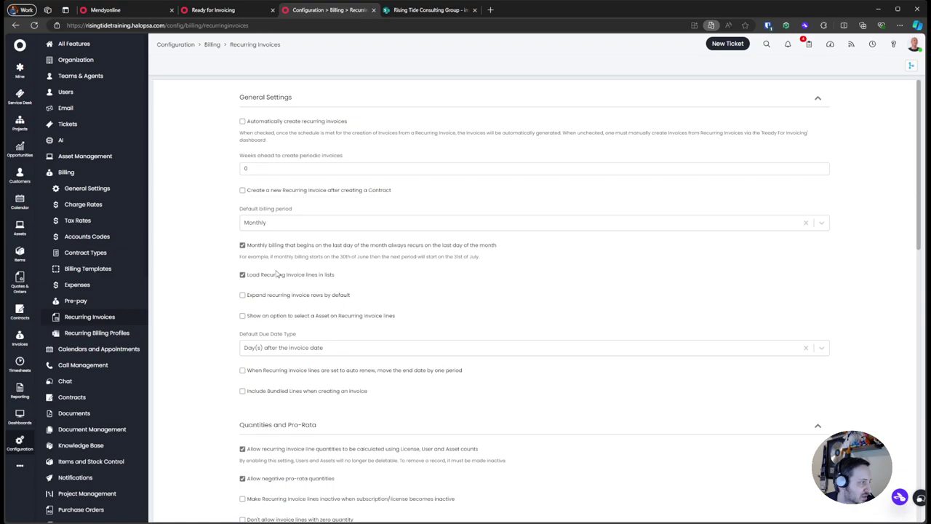
scroll(277, 274, down, 3)
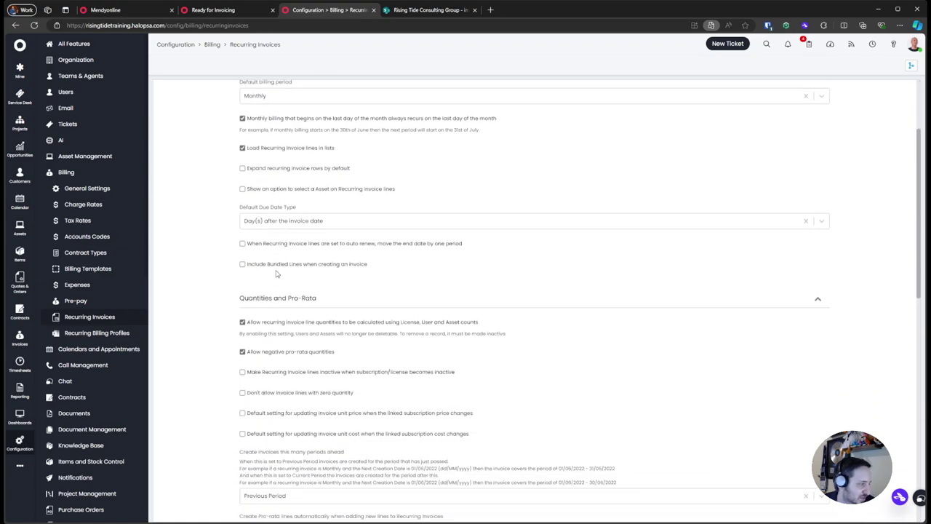
scroll(277, 273, down, 9)
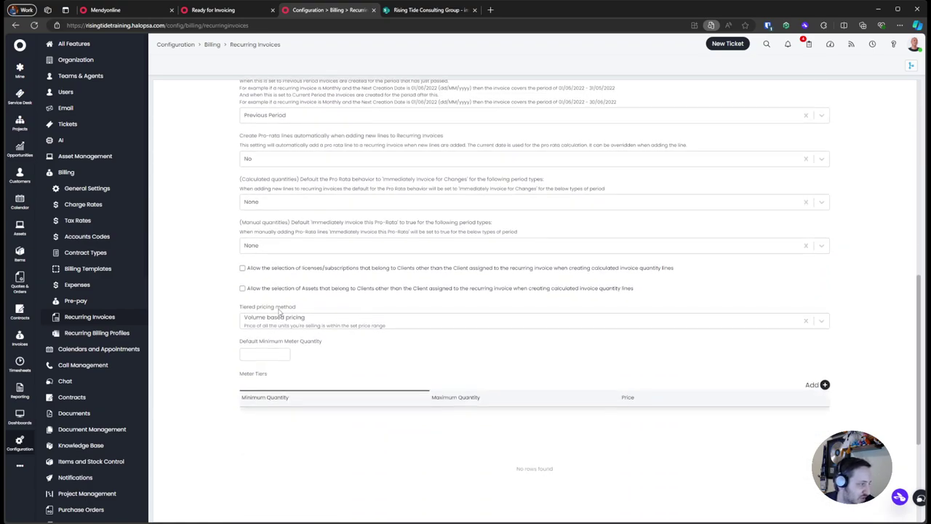
scroll(280, 311, down, 5)
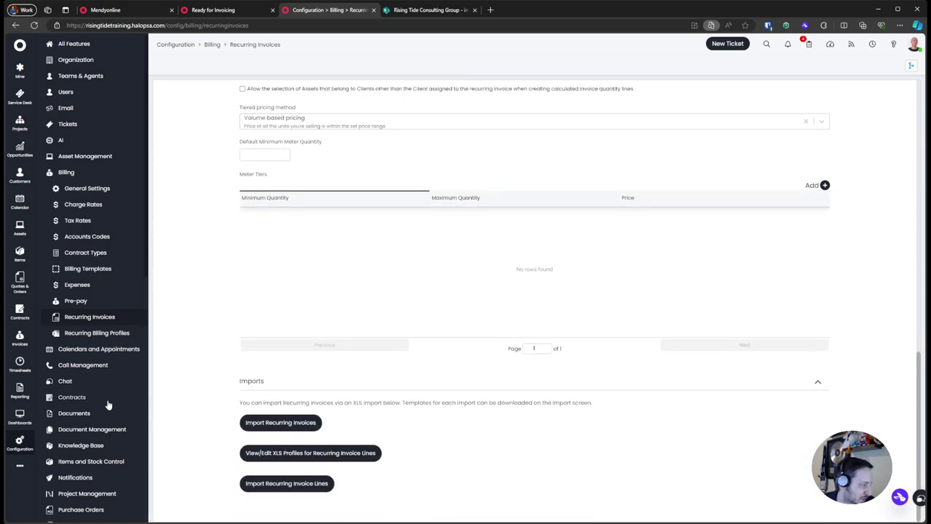
Step: Open the Sales Orders configuration and review its settings down to the PDF Templates section
scroll(107, 400, down, 4)
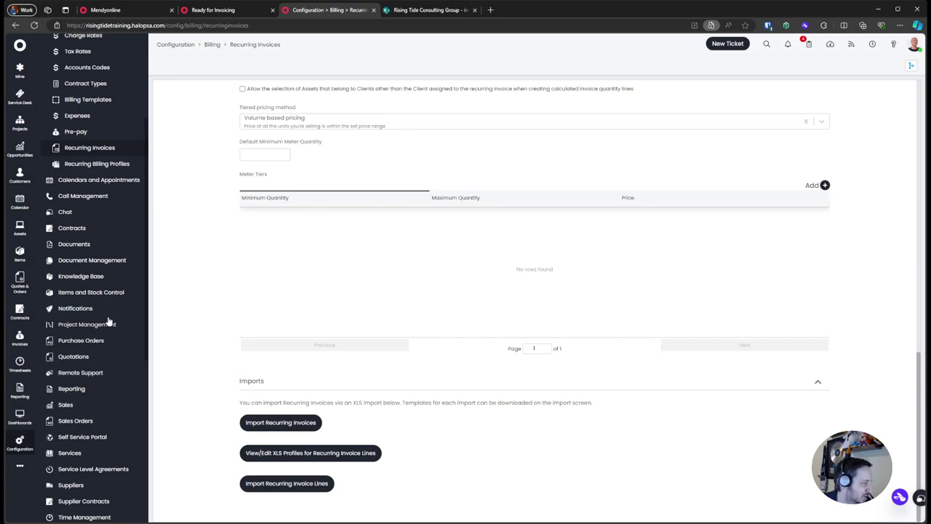
click(91, 421)
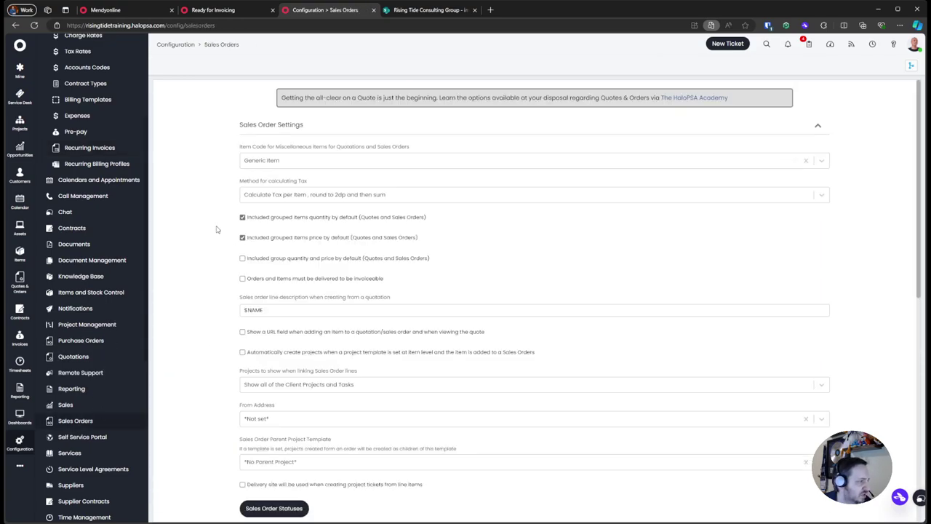
click(243, 237)
scroll(237, 333, down, 1)
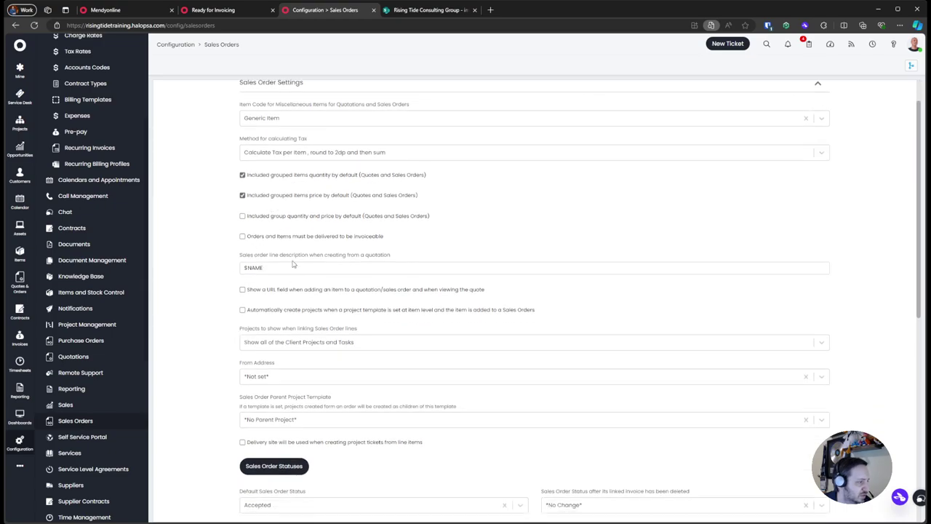
scroll(290, 281, down, 4)
scroll(290, 281, down, 2)
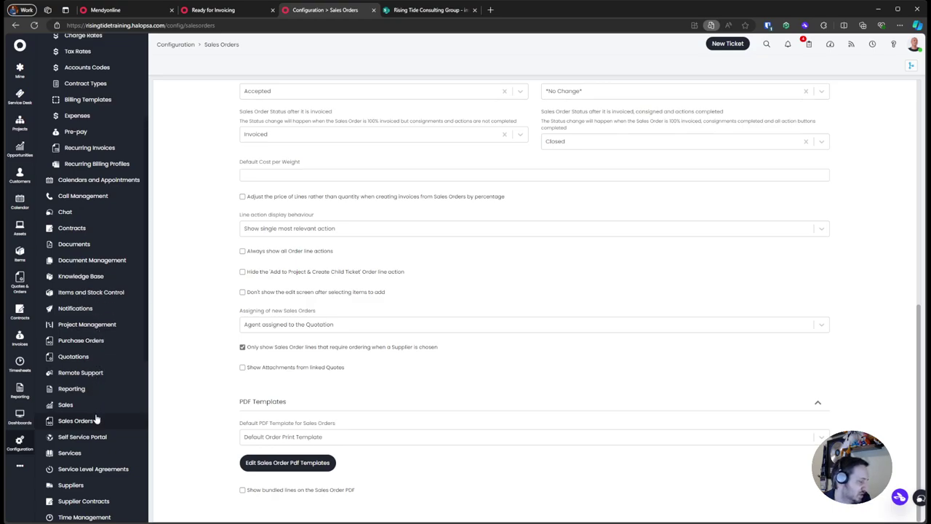
Step: Look through the configuration areas, open Items and Stock Control, and review its settings down to the Miscellaneous section
scroll(96, 420, up, 5)
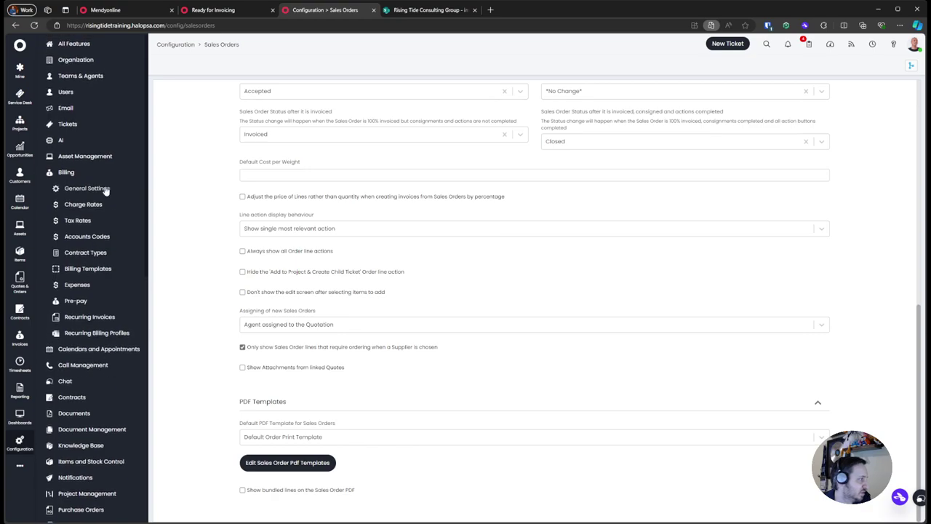
scroll(100, 351, down, 2)
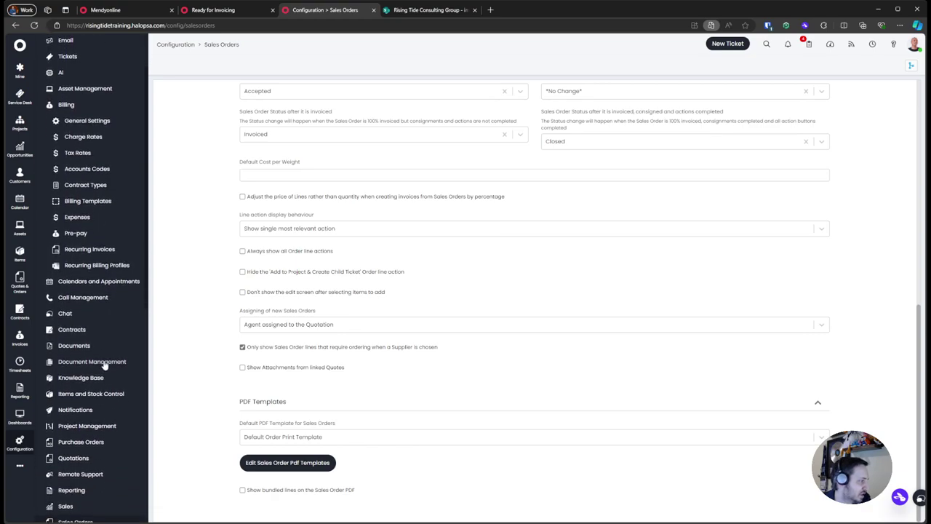
scroll(104, 365, down, 4)
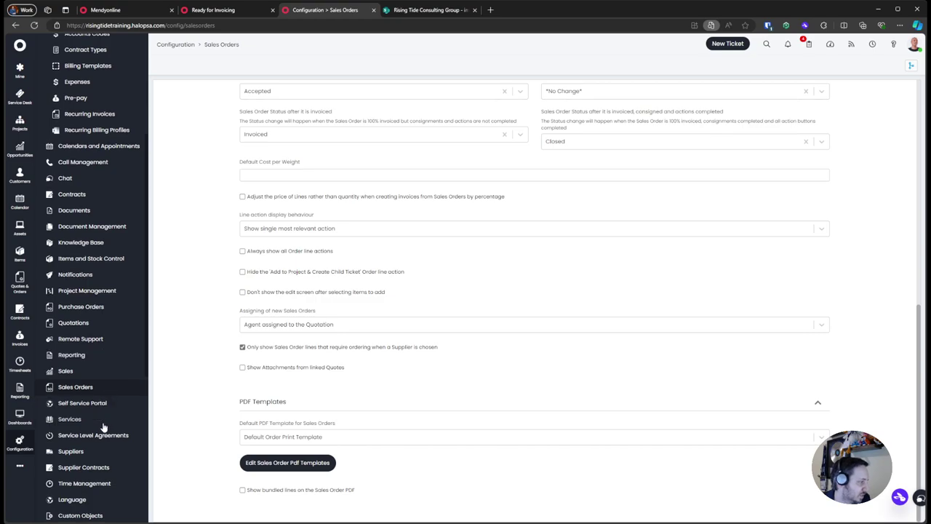
scroll(106, 422, down, 4)
scroll(101, 410, up, 10)
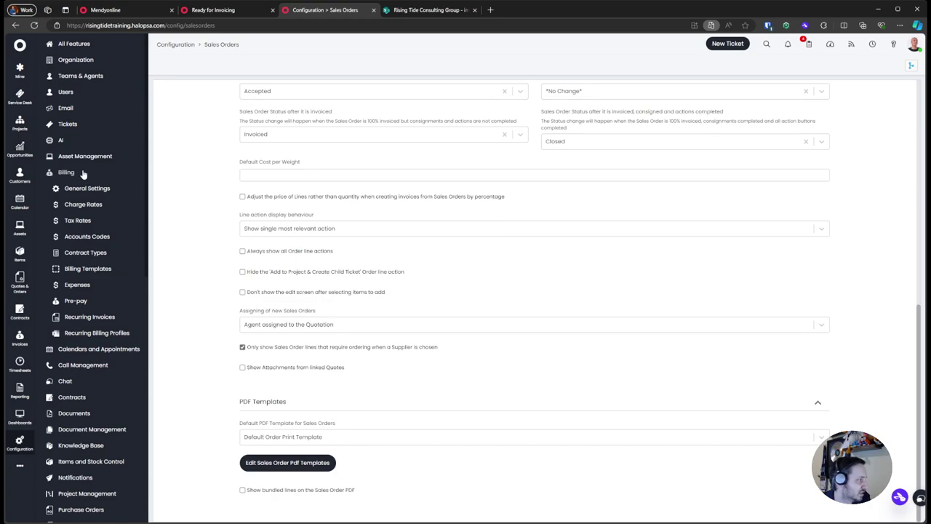
click(84, 461)
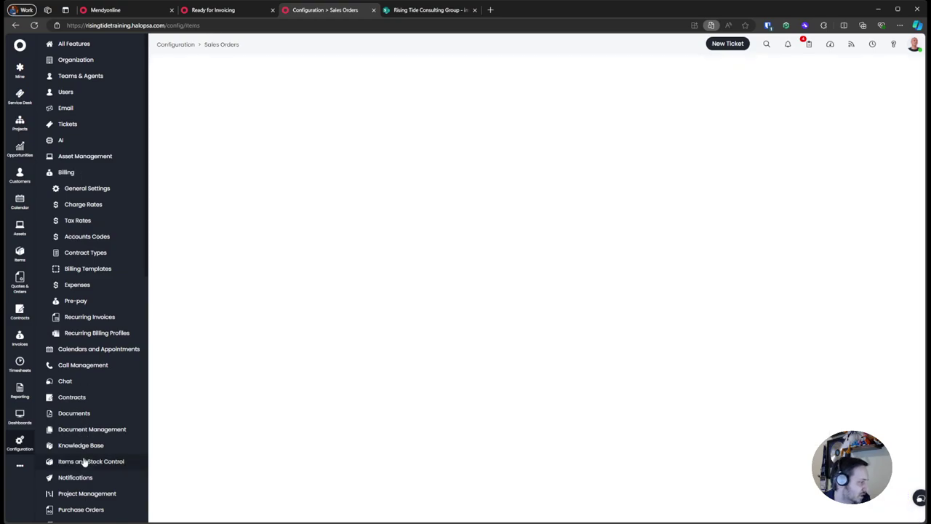
scroll(255, 271, down, 1)
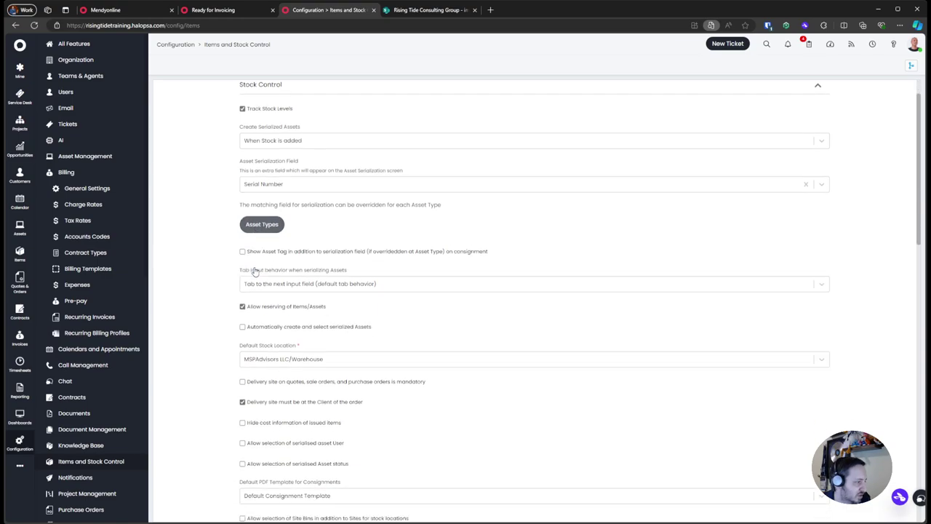
scroll(254, 271, down, 5)
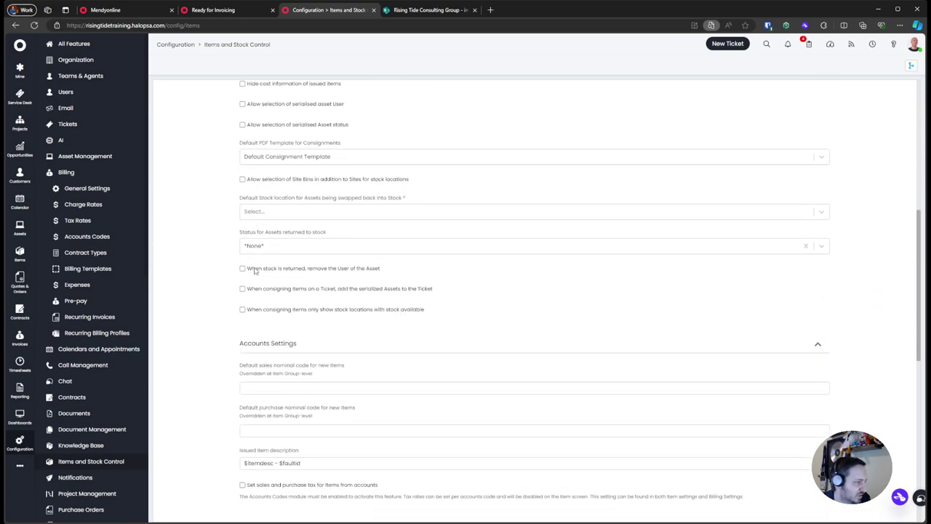
scroll(255, 271, down, 7)
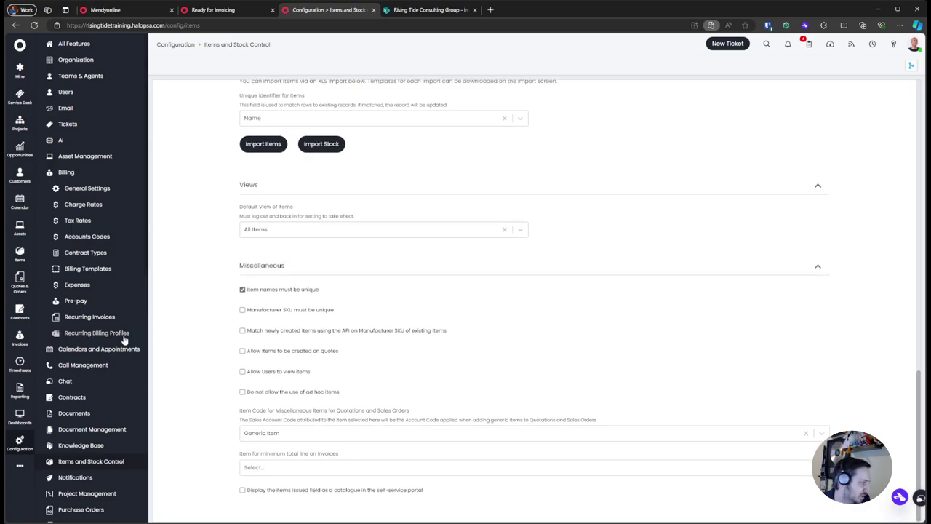
Step: Go back to the general Billing settings and re-examine the Invoice Creation Settings for grouping and merging of invoices
scroll(116, 351, down, 4)
scroll(116, 351, down, 2)
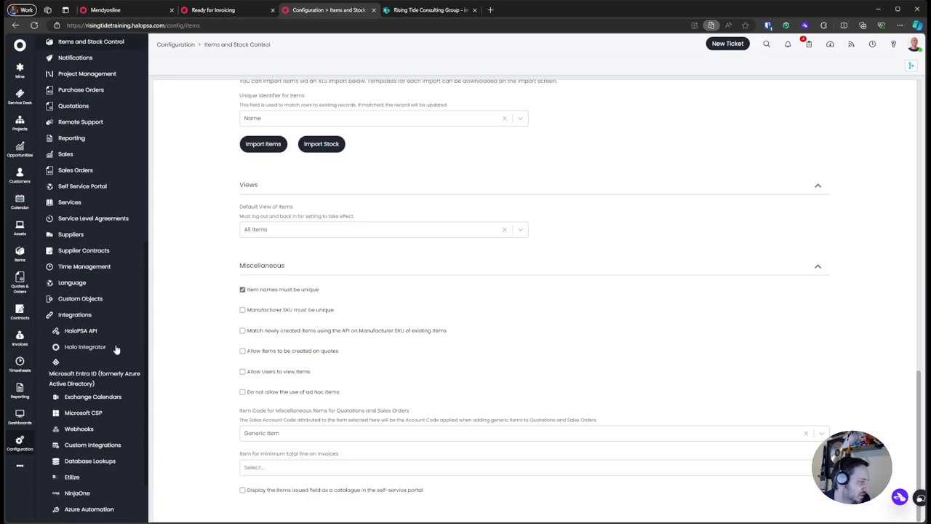
scroll(115, 342, up, 3)
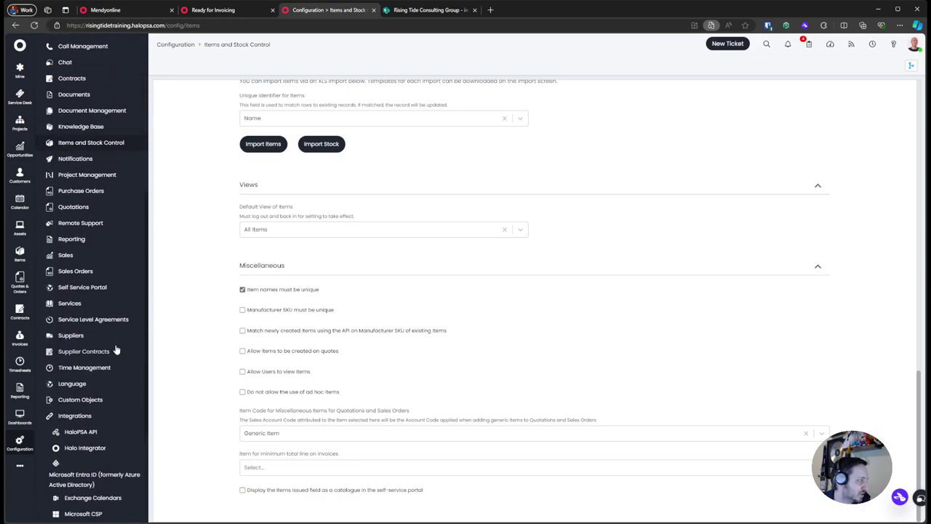
scroll(110, 284, up, 3)
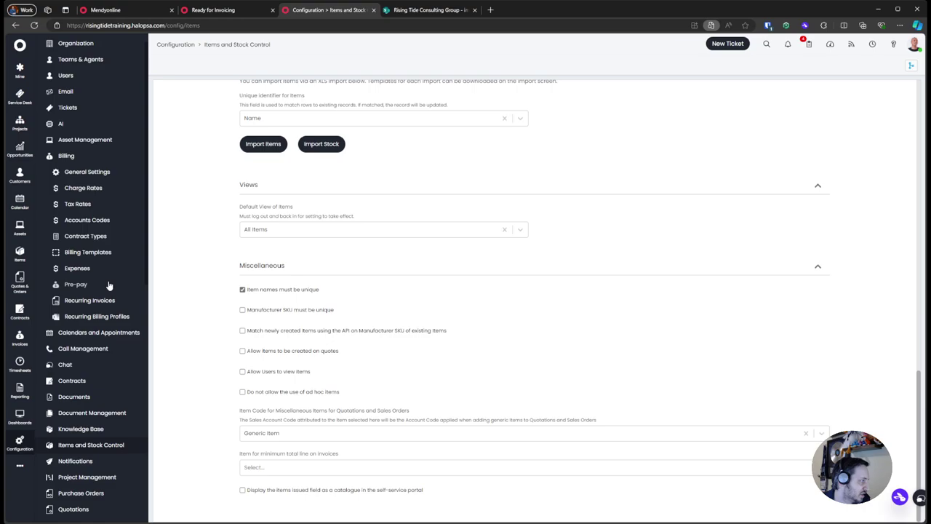
click(113, 189)
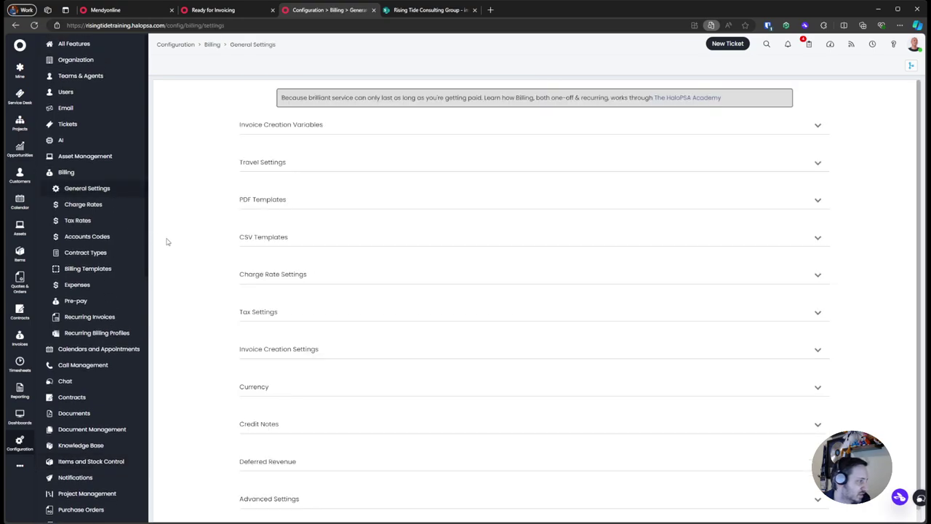
click(256, 352)
scroll(262, 312, down, 2)
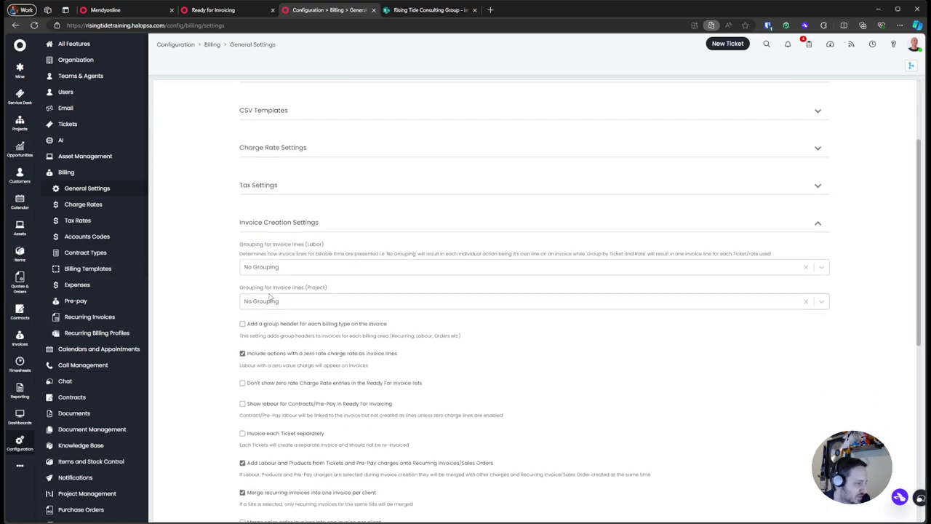
scroll(270, 301, down, 2)
scroll(288, 252, down, 2)
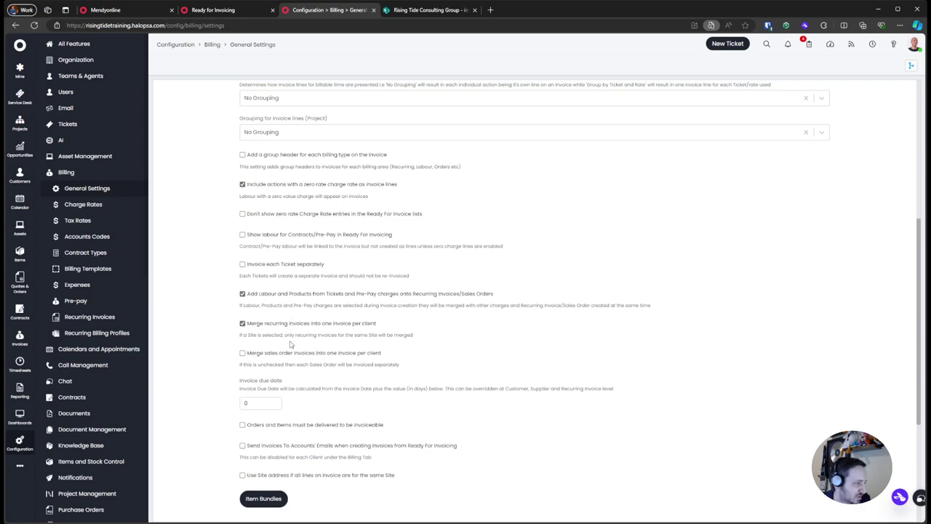
scroll(290, 345, down, 1)
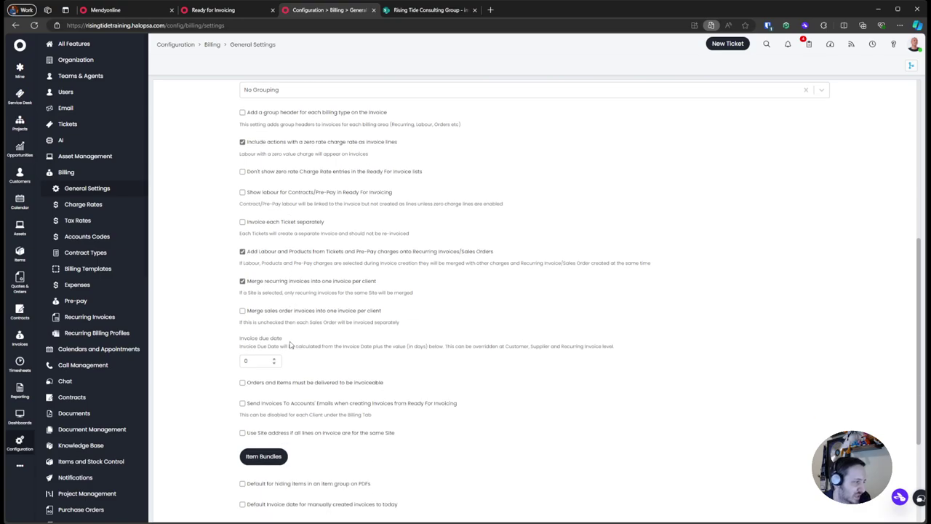
scroll(289, 345, up, 8)
scroll(289, 345, down, 2)
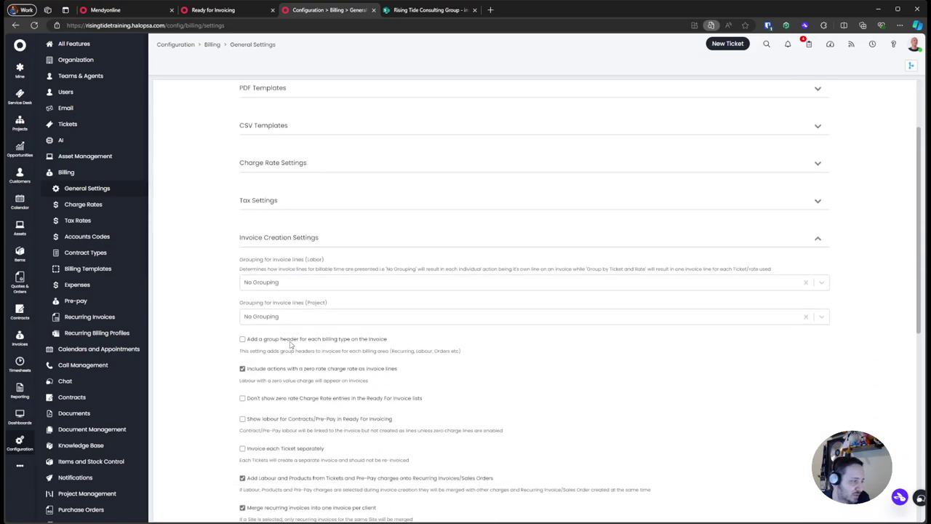
Step: Set the labor invoice line grouping in the Invoice Creation Settings to Group by Ticket and Rate
drag(217, 244, 431, 315)
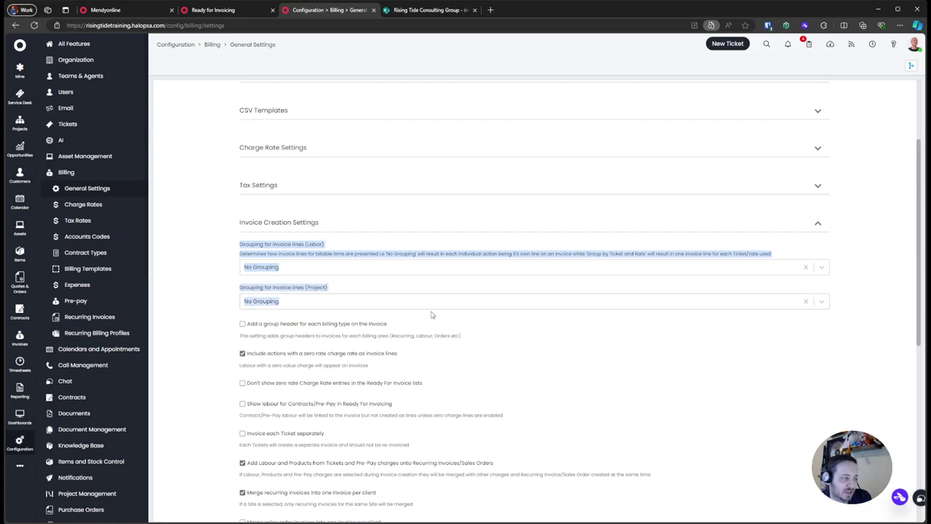
click(314, 291)
click(289, 268)
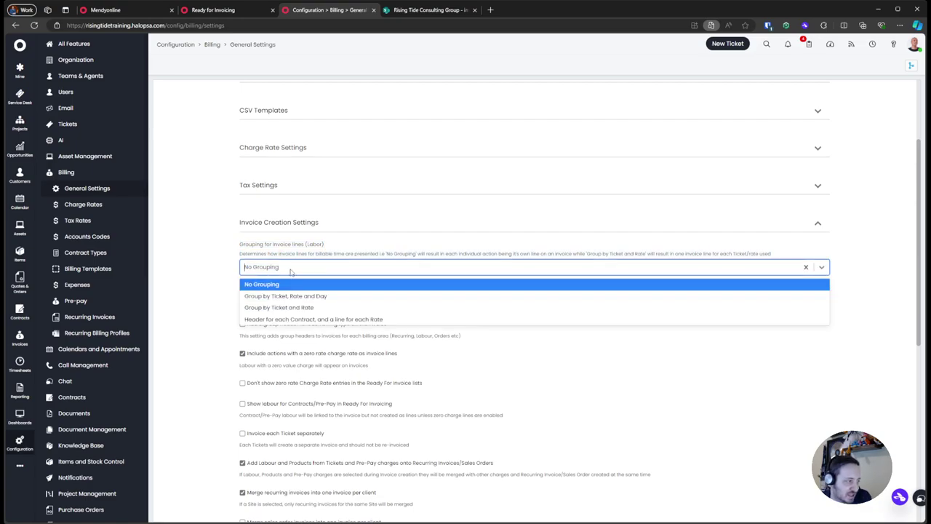
click(344, 311)
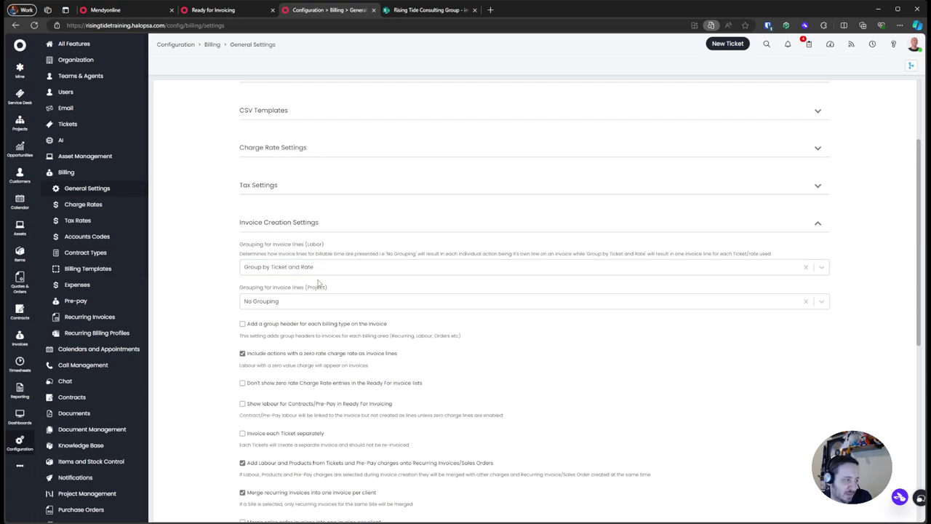
click(340, 270)
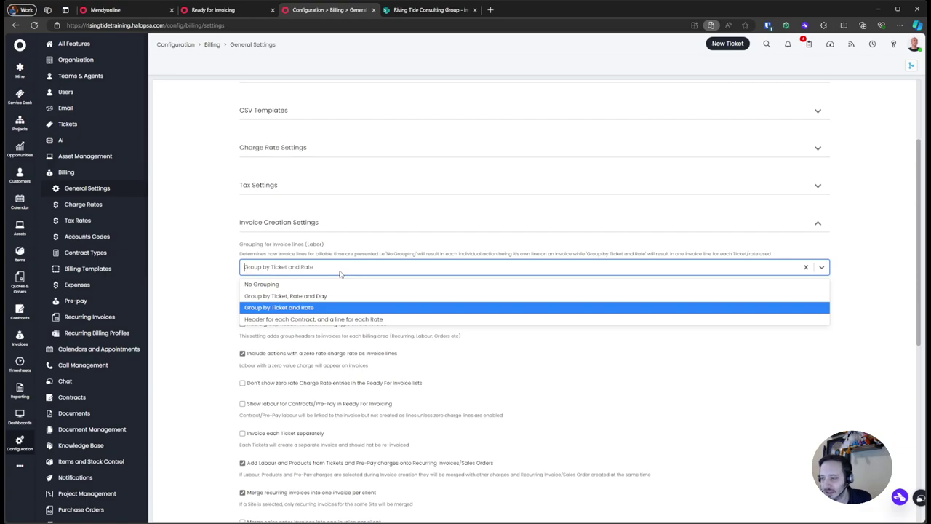
click(340, 274)
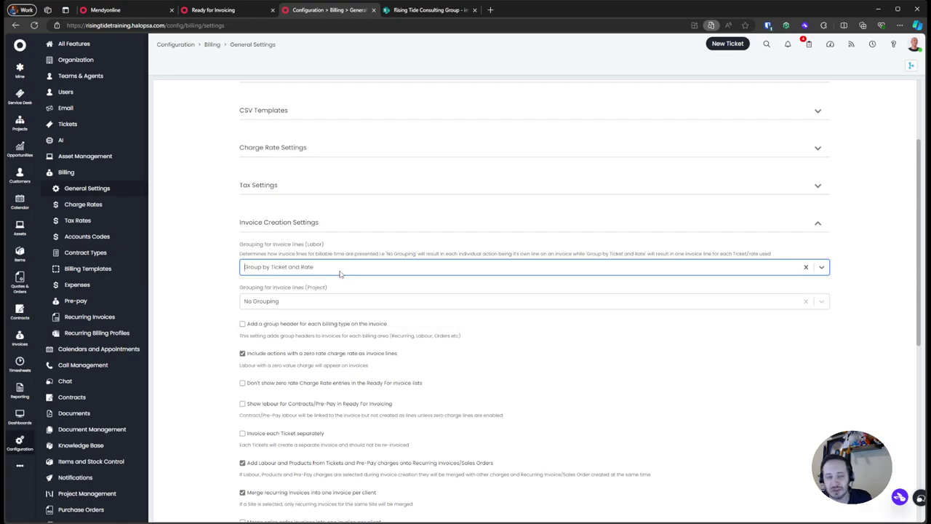
Step: Set the project invoice line grouping to Group by Ticket and Rate
click(227, 291)
click(282, 294)
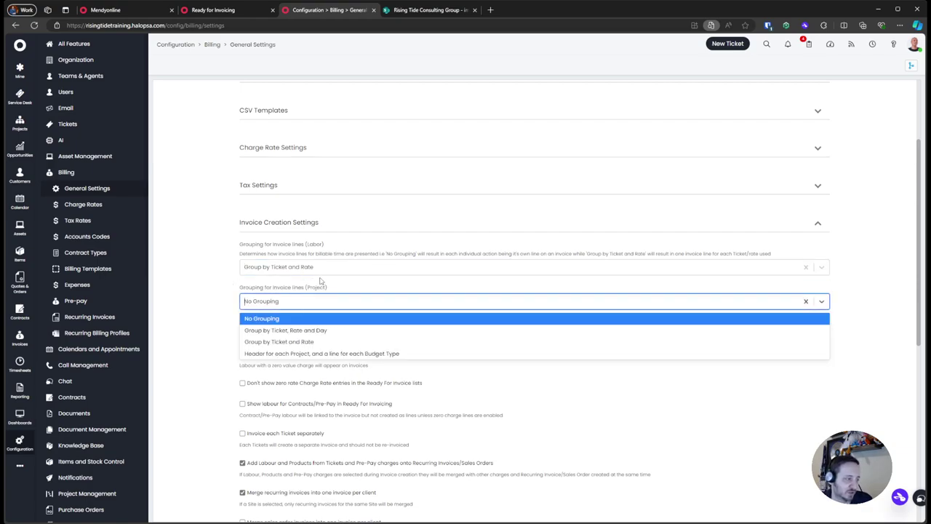
click(317, 342)
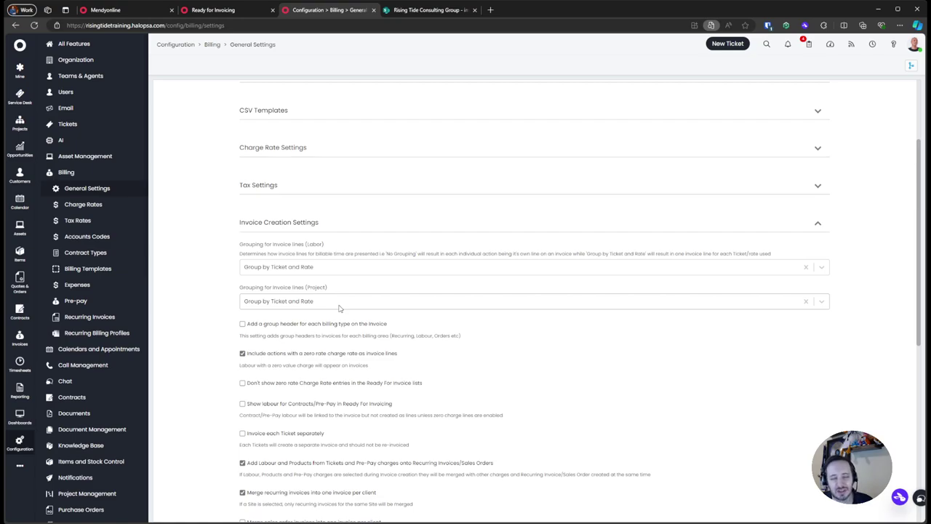
click(254, 298)
click(224, 290)
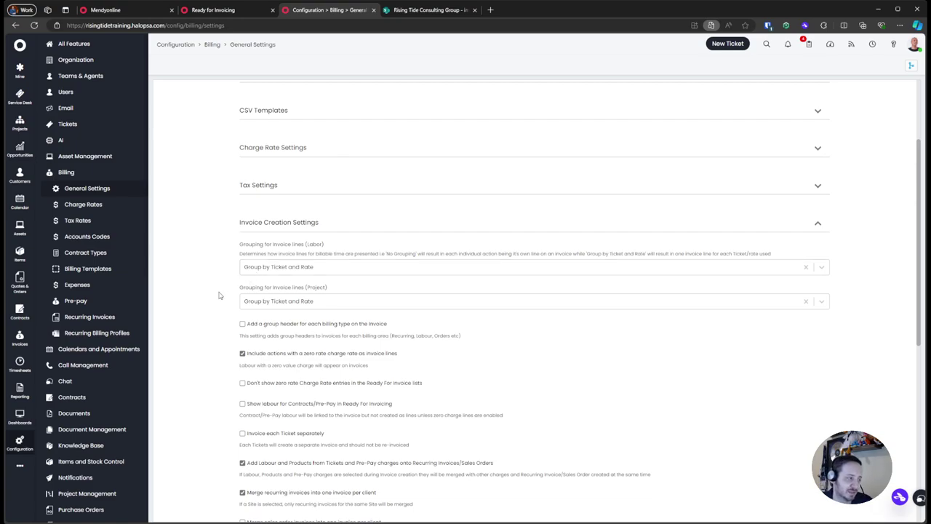
Step: Enable adding a group header for each billing type on the invoice
scroll(219, 295, down, 1)
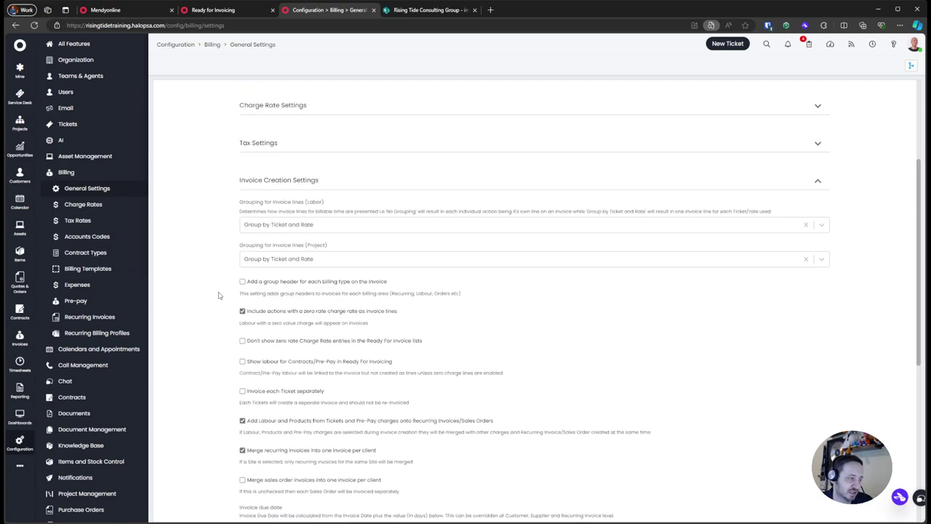
scroll(218, 295, down, 1)
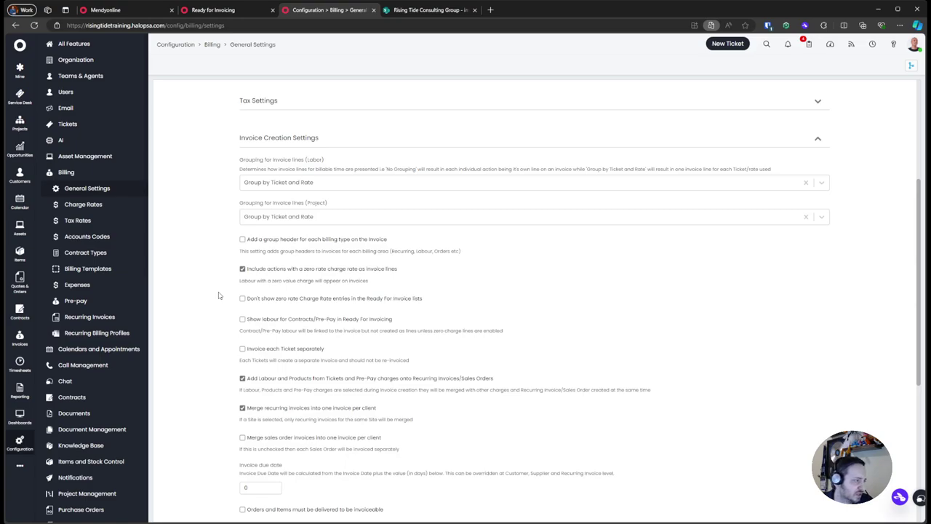
scroll(218, 294, down, 2)
scroll(219, 295, up, 1)
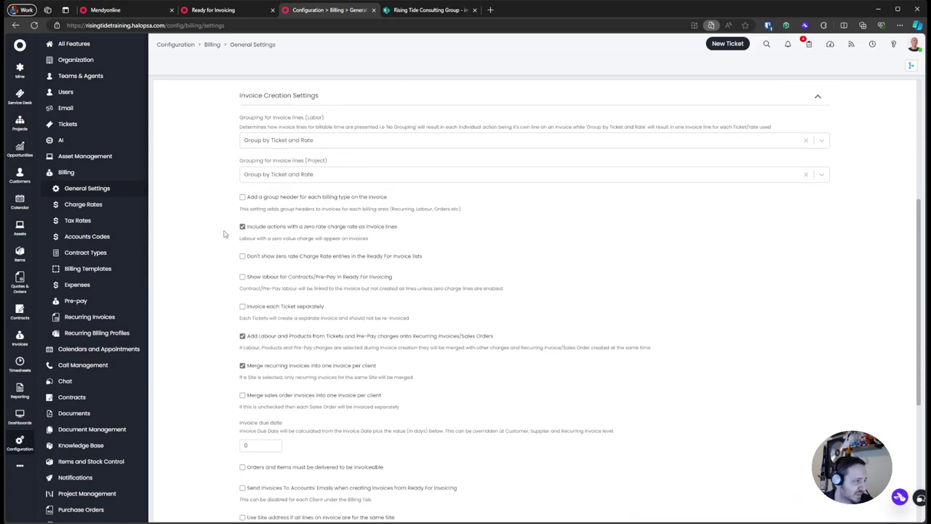
drag(249, 208, 469, 216)
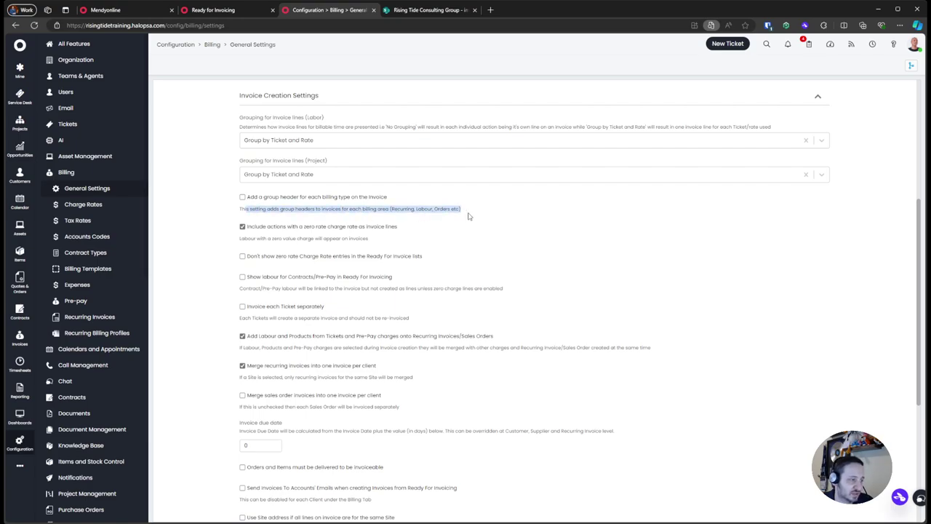
click(301, 198)
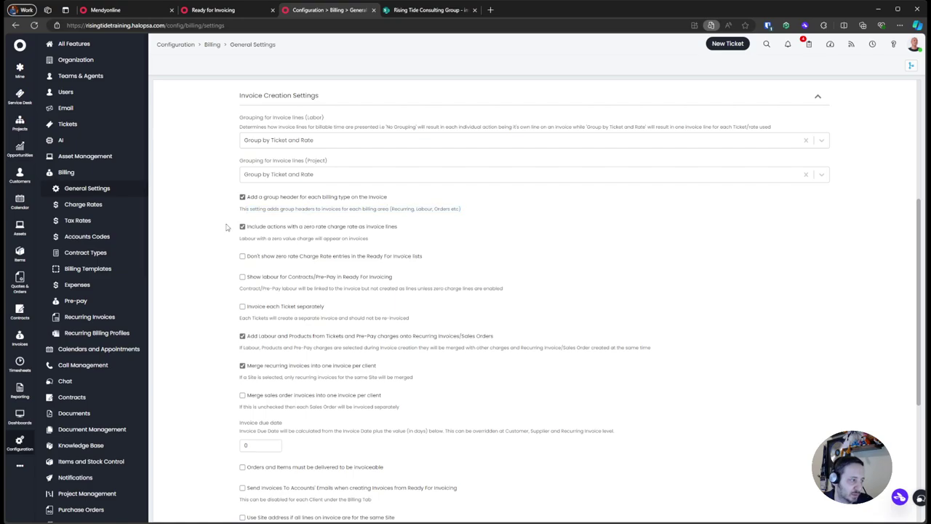
drag(249, 208, 485, 212)
click(296, 209)
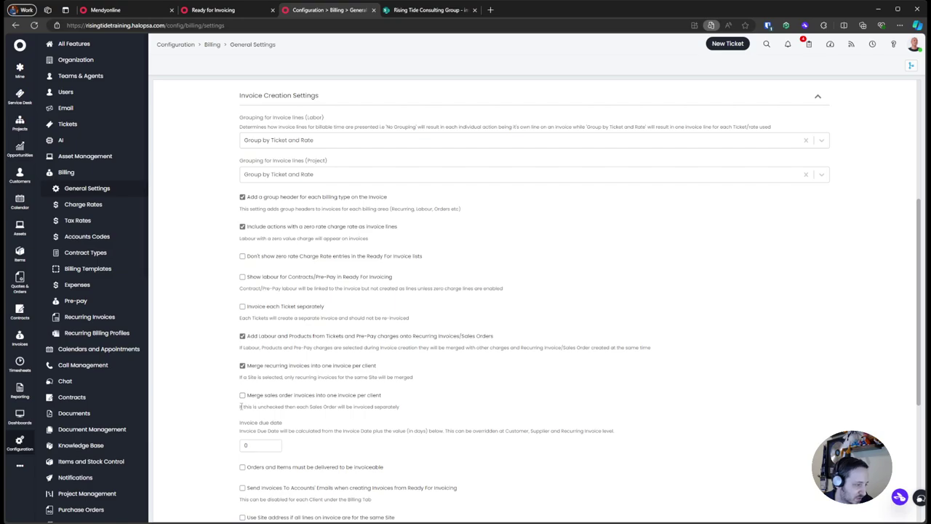
Step: Enable merging sales order invoices into one invoice per client and into one invoice per site
mouse_move(240, 407)
mouse_down()
mouse_move(376, 408)
mouse_move(254, 405)
mouse_up()
click(377, 408)
click(355, 394)
click(331, 398)
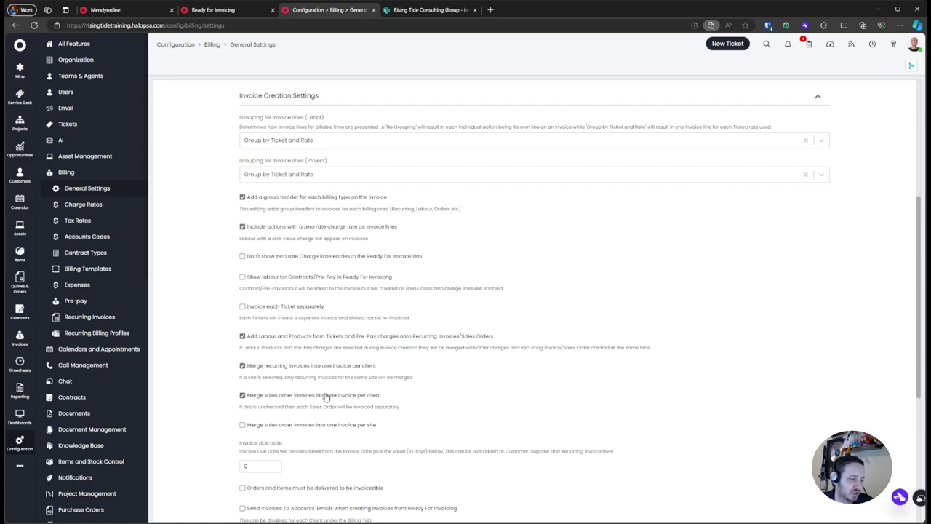
click(274, 427)
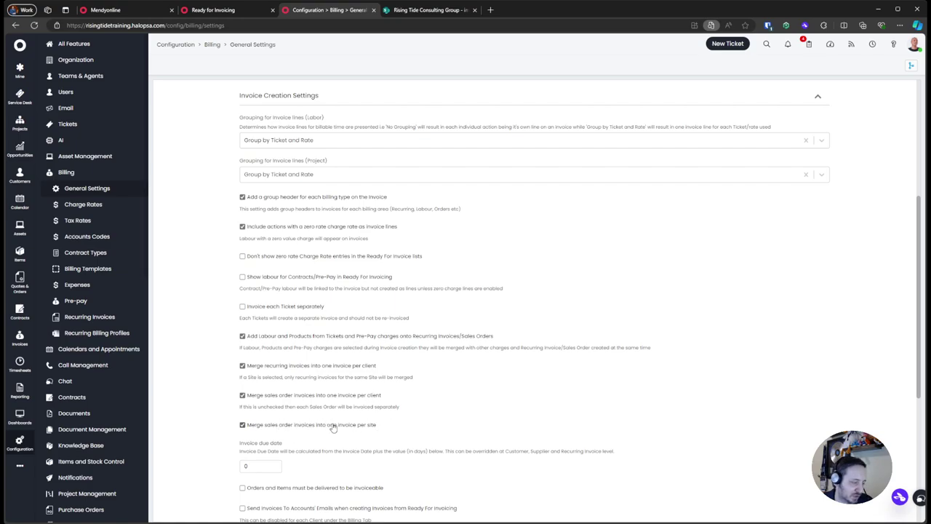
Step: Check the remaining general Billing settings and open the Quotations configuration
scroll(316, 405, down, 2)
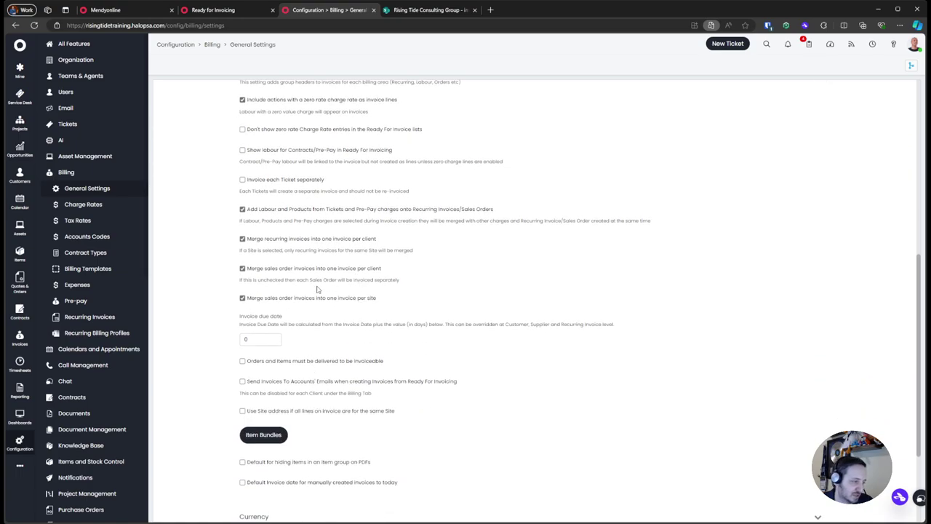
scroll(316, 289, down, 1)
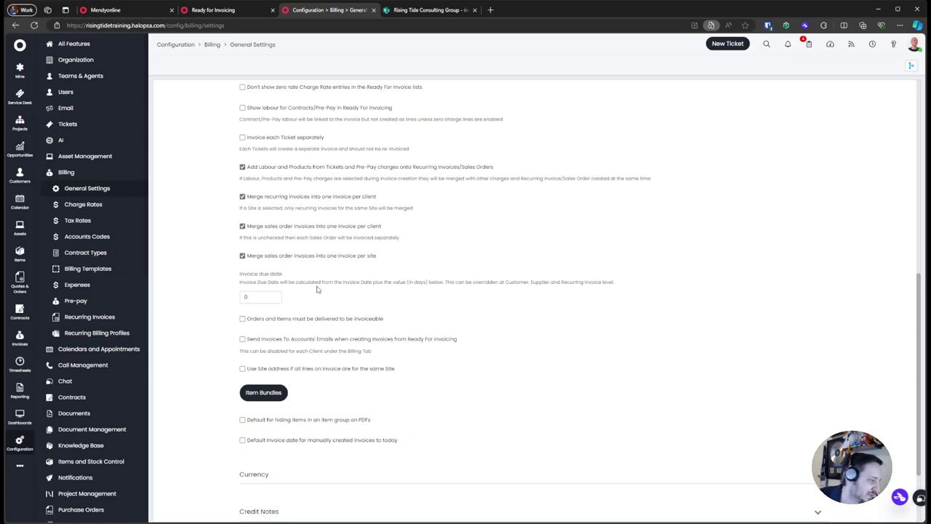
scroll(316, 290, down, 2)
scroll(316, 290, up, 8)
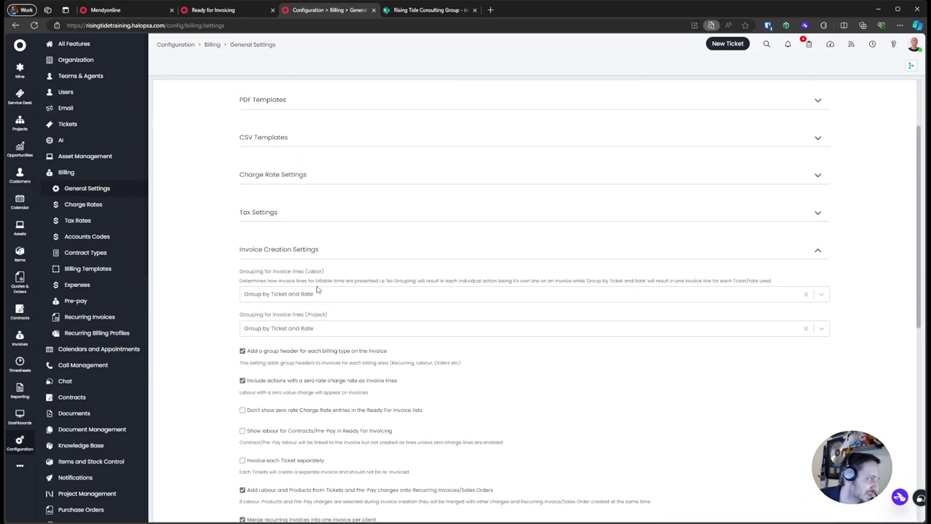
scroll(316, 289, up, 3)
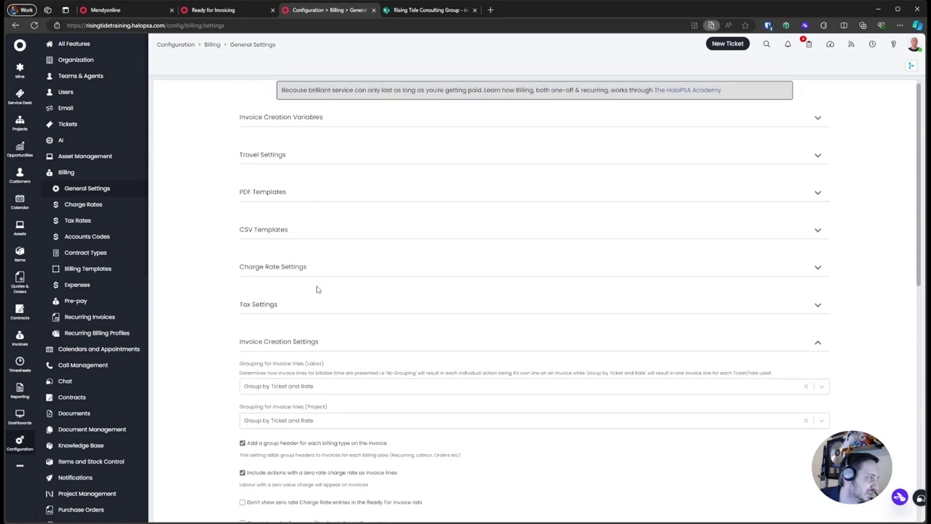
scroll(95, 248, down, 5)
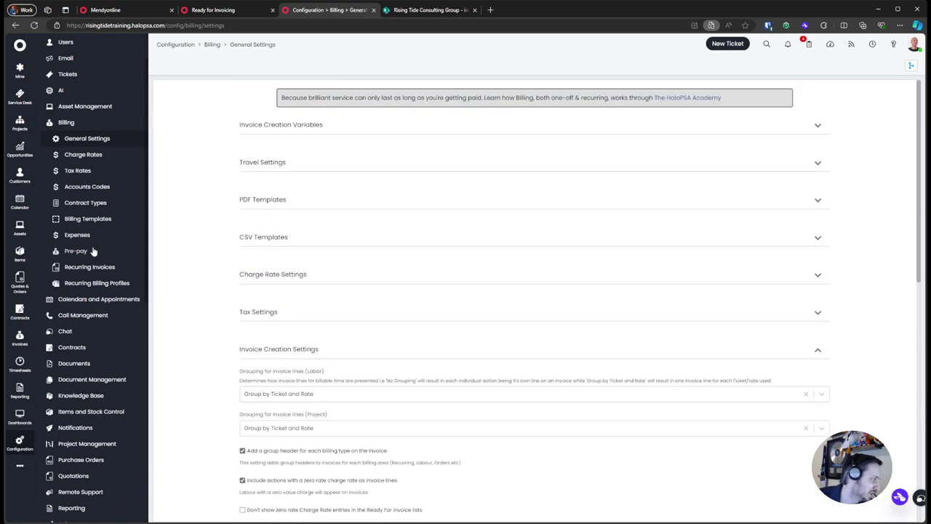
scroll(95, 247, down, 4)
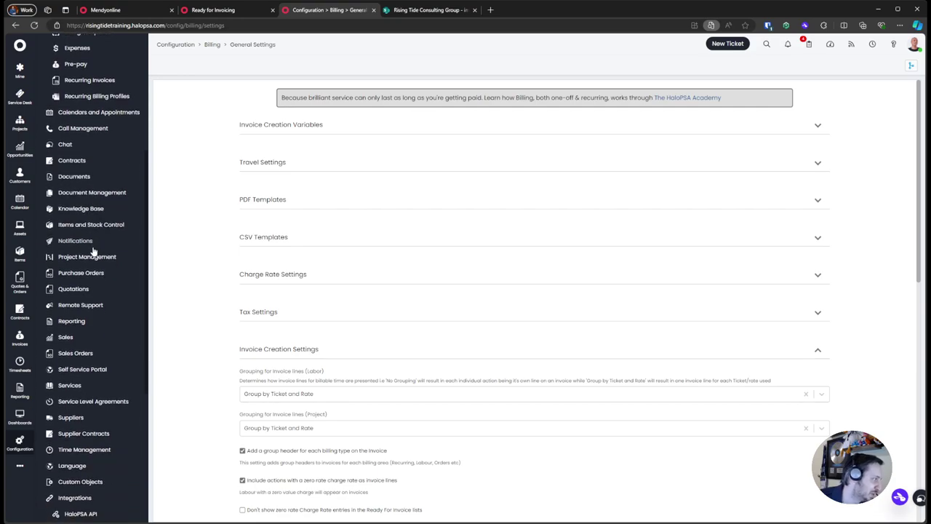
click(98, 190)
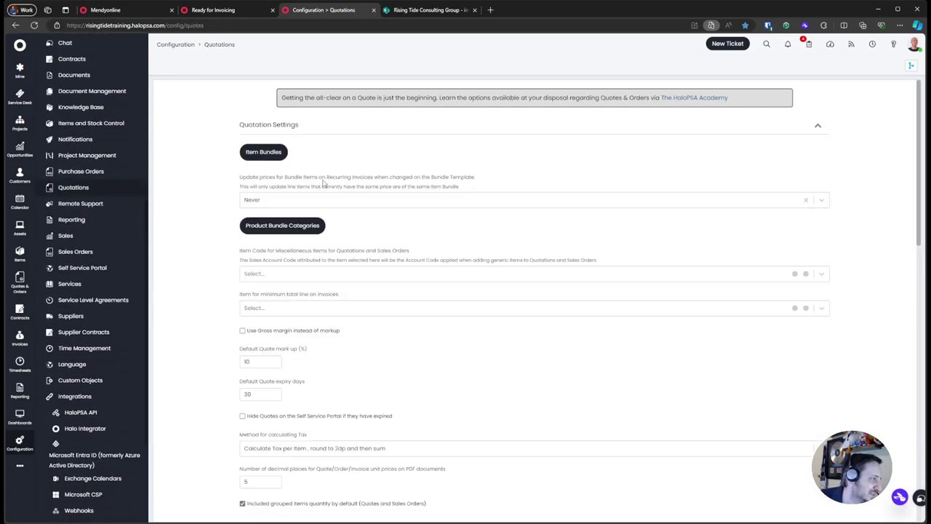
Step: Enable "Don't show the edit screen after selecting items to add" in the Quotation Settings
scroll(264, 256, down, 2)
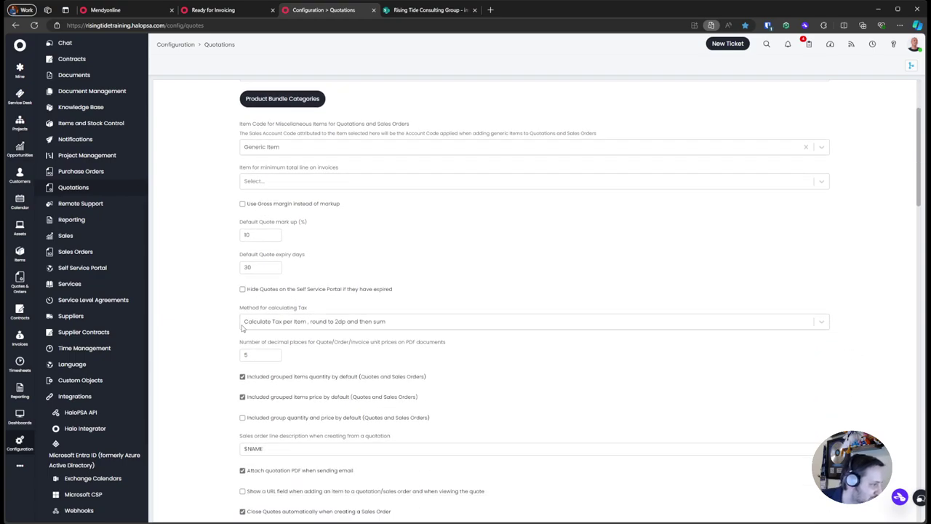
scroll(420, 379, down, 1)
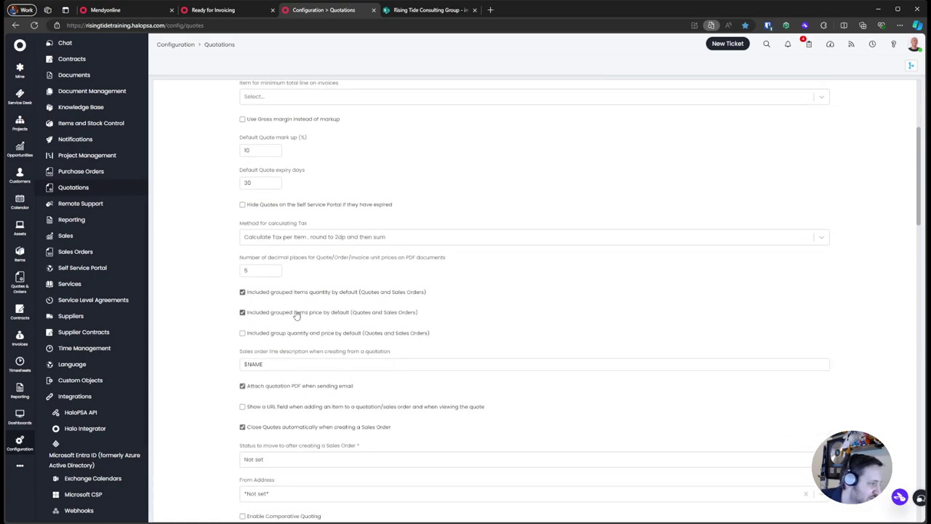
scroll(299, 351, down, 1)
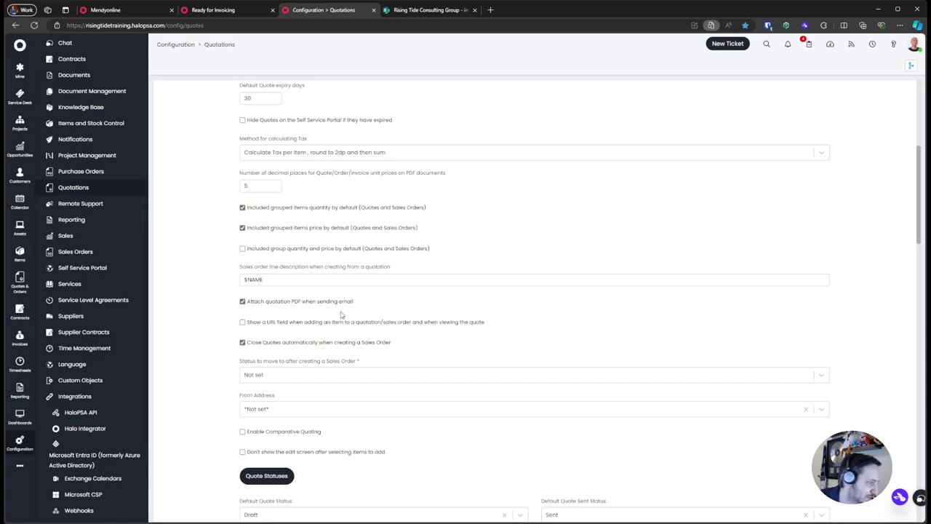
scroll(341, 315, down, 2)
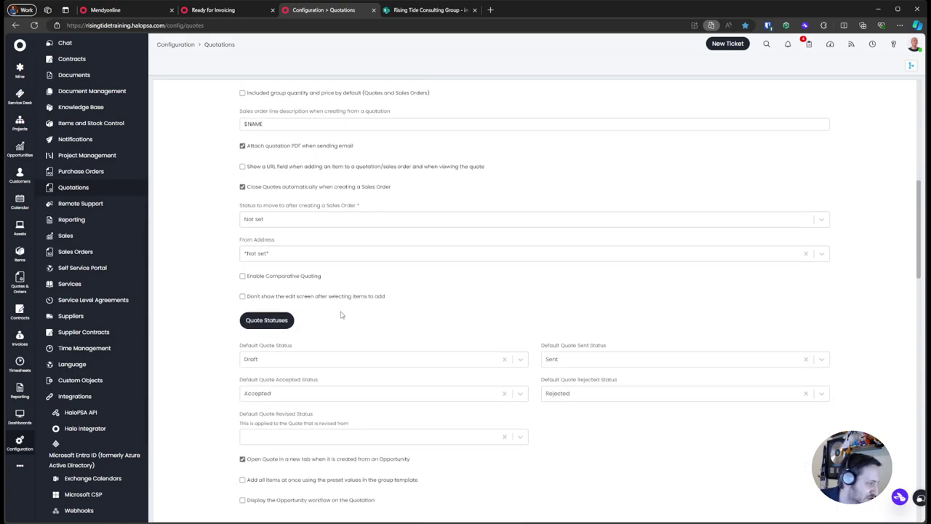
scroll(341, 314, down, 1)
drag(232, 240, 395, 244)
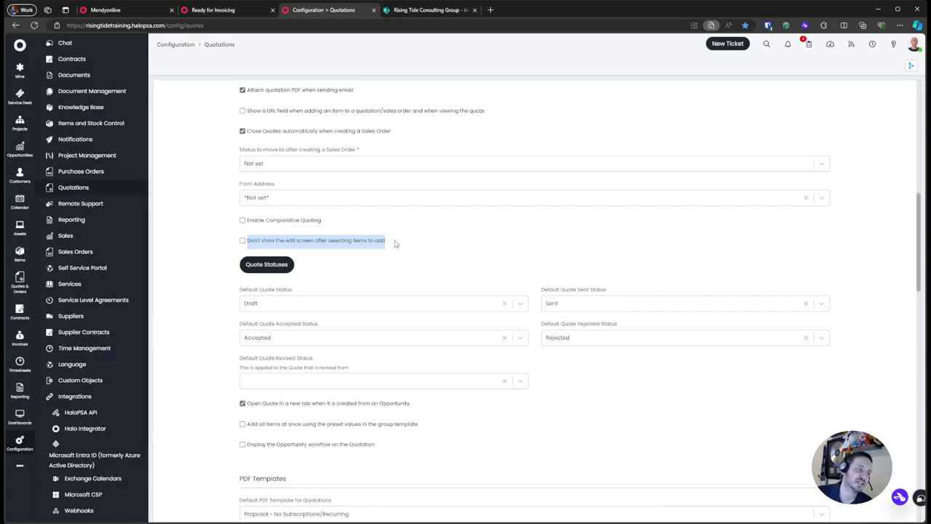
click(374, 243)
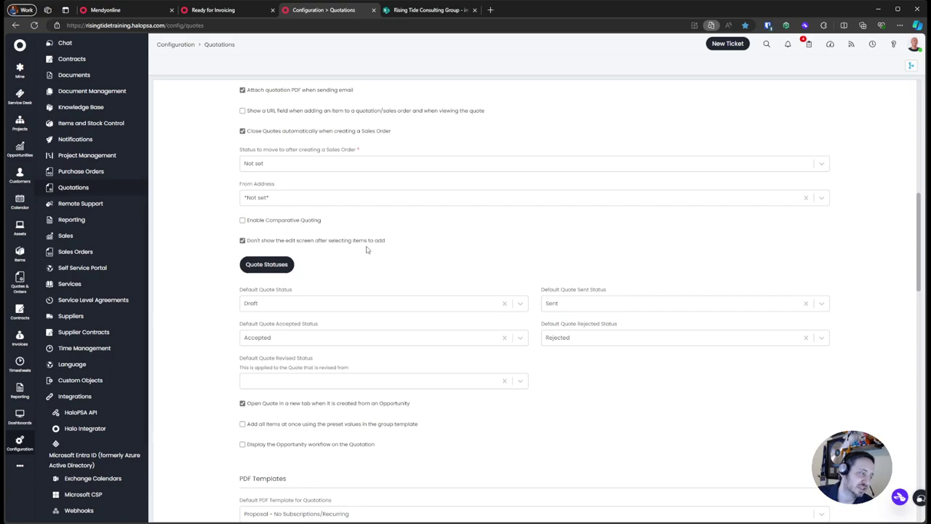
Step: Open Quotes & Orders in a new browser tab and start a new quotation for the end user at Acorn Construction
click(218, 11)
click(133, 15)
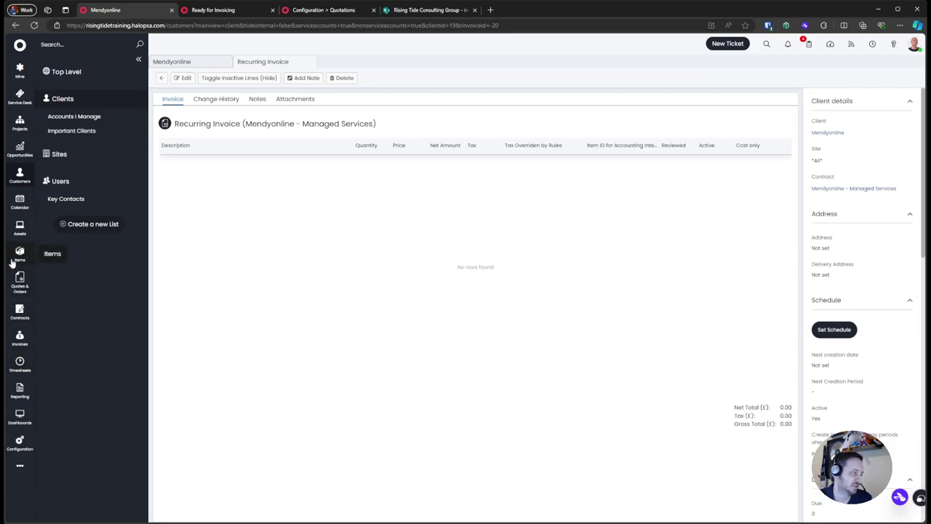
middle_click(20, 280)
click(419, 11)
click(911, 66)
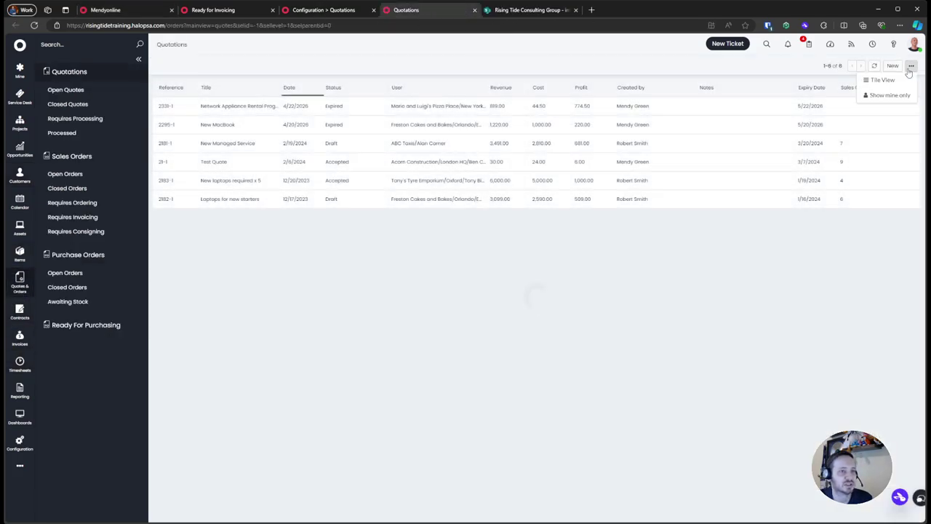
click(893, 66)
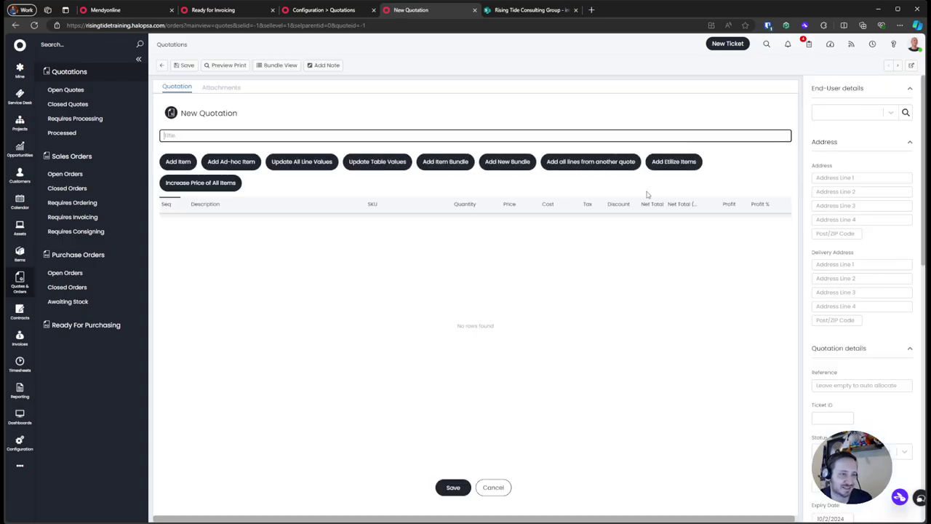
click(850, 120)
click(844, 140)
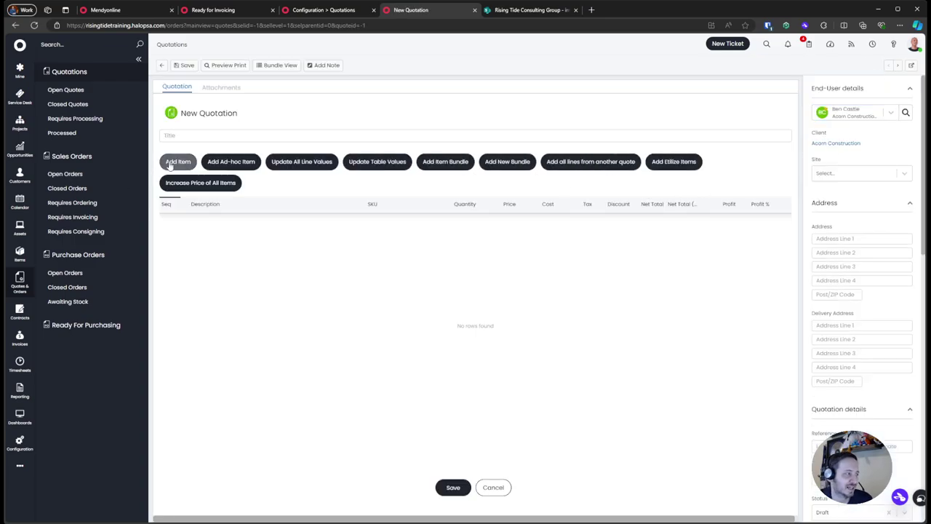
Step: Add the Apple Magic Keyboard item to the new quotation with a quantity of 1
click(169, 161)
click(887, 92)
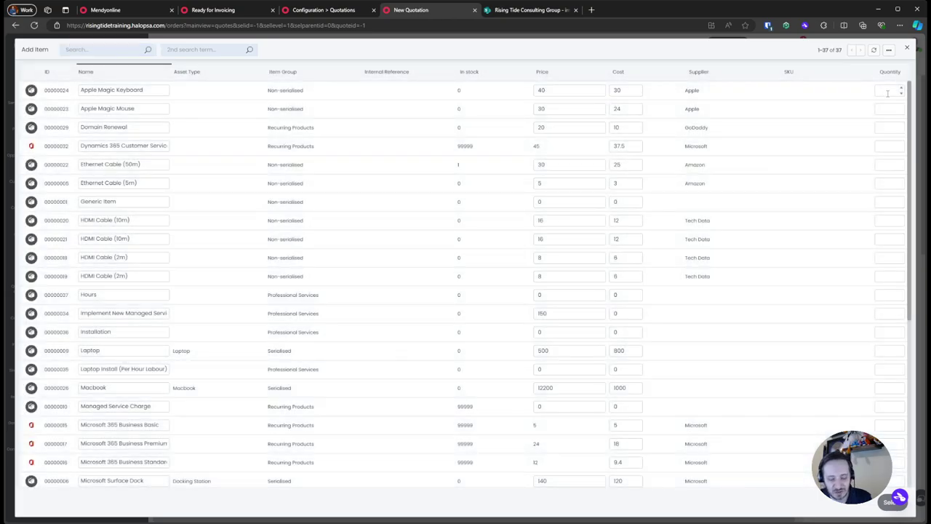
text(1)
click(885, 507)
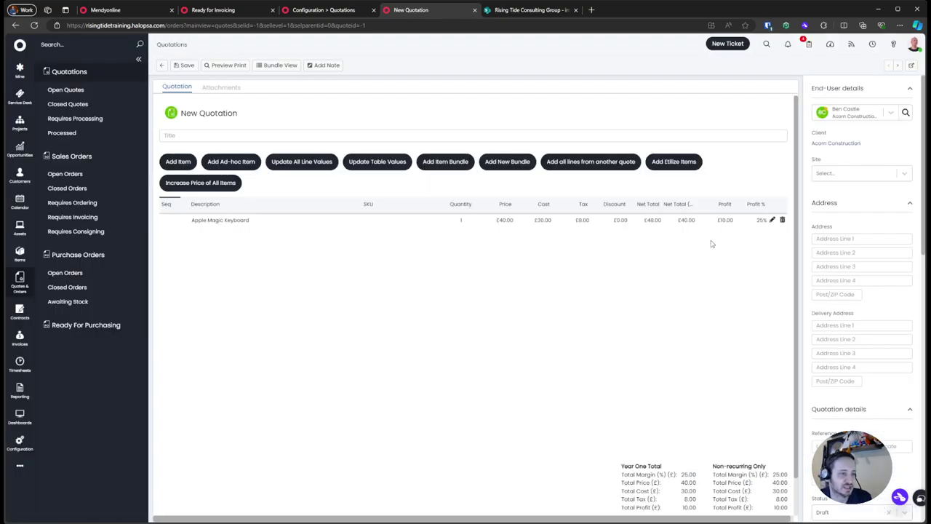
Step: Disable "Don't show the edit screen after selecting items to add" in the Quotations configuration and reload the new quotation
click(327, 11)
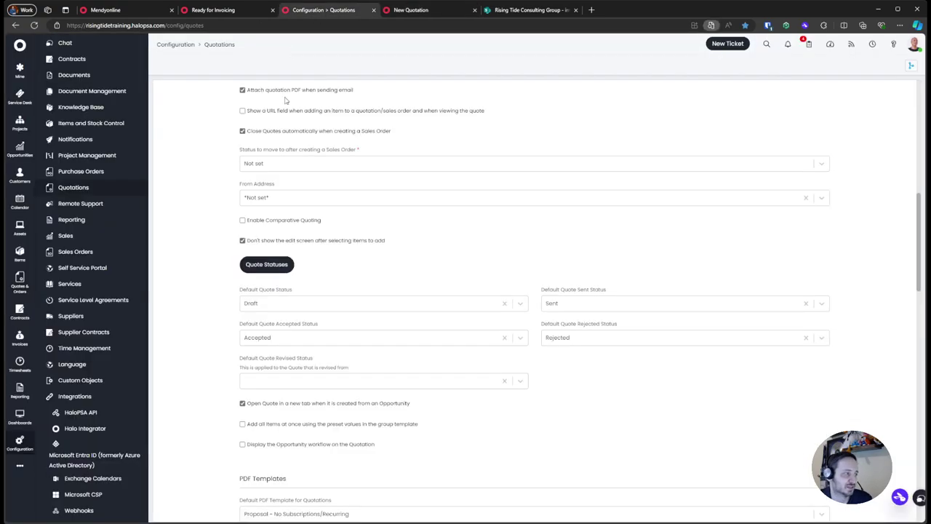
click(450, 13)
key(F5)
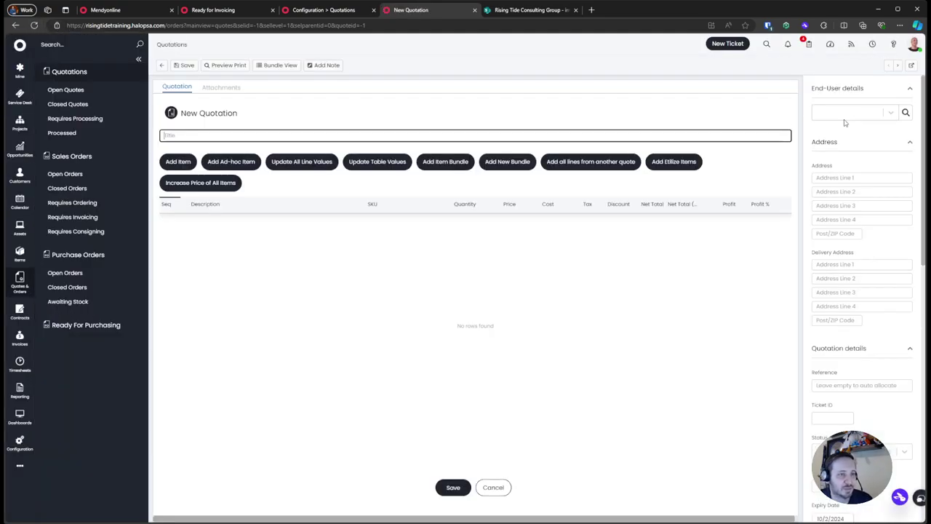
Step: Select the end user at Acorn Construction and add one Apple Magic Keyboard to the quotation, saving its details in the edit screen
click(849, 113)
click(851, 133)
click(173, 160)
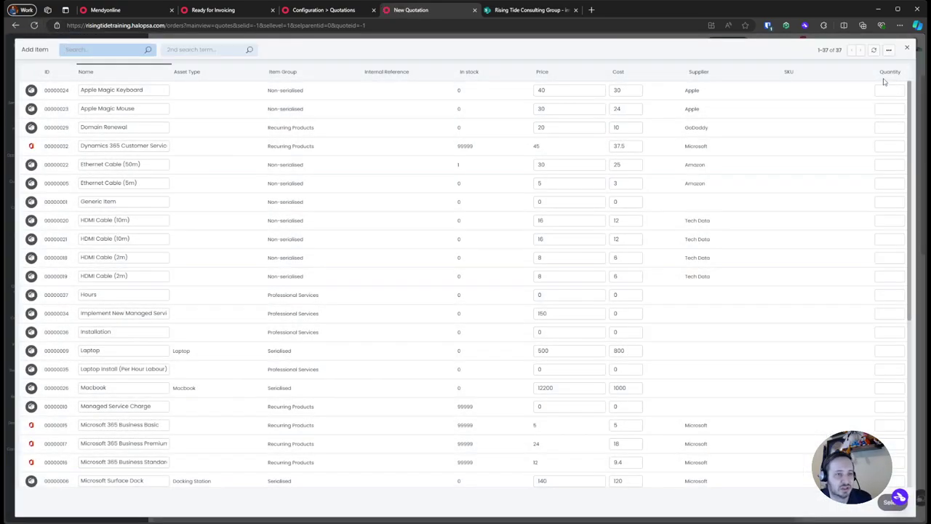
click(889, 89)
text(1)
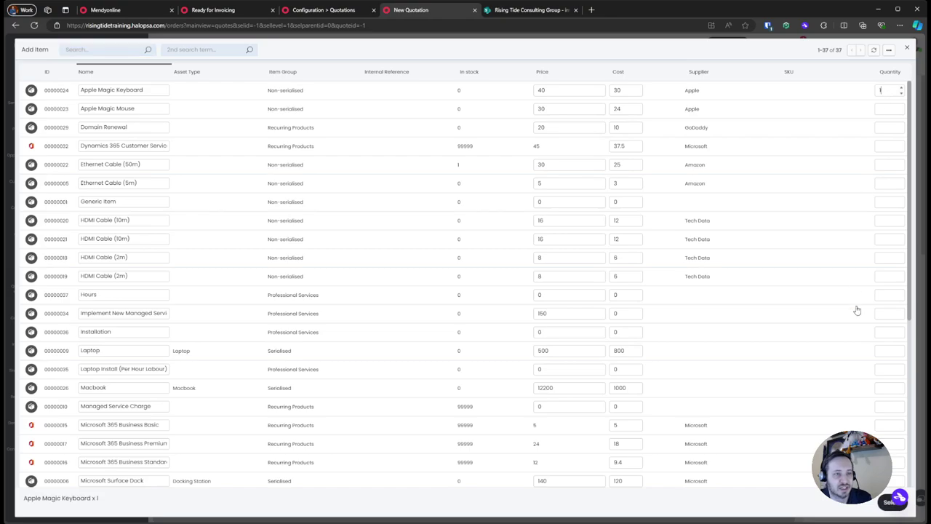
click(889, 499)
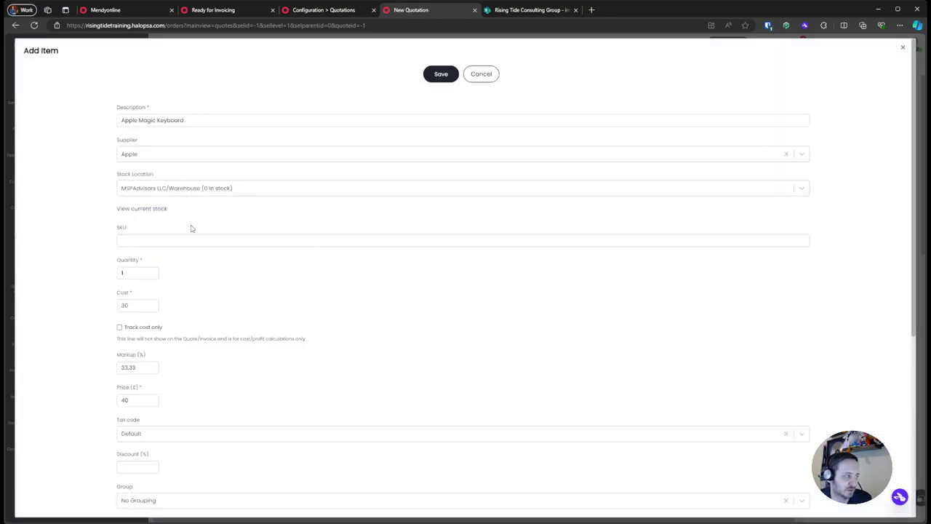
scroll(206, 269, down, 5)
scroll(208, 268, up, 5)
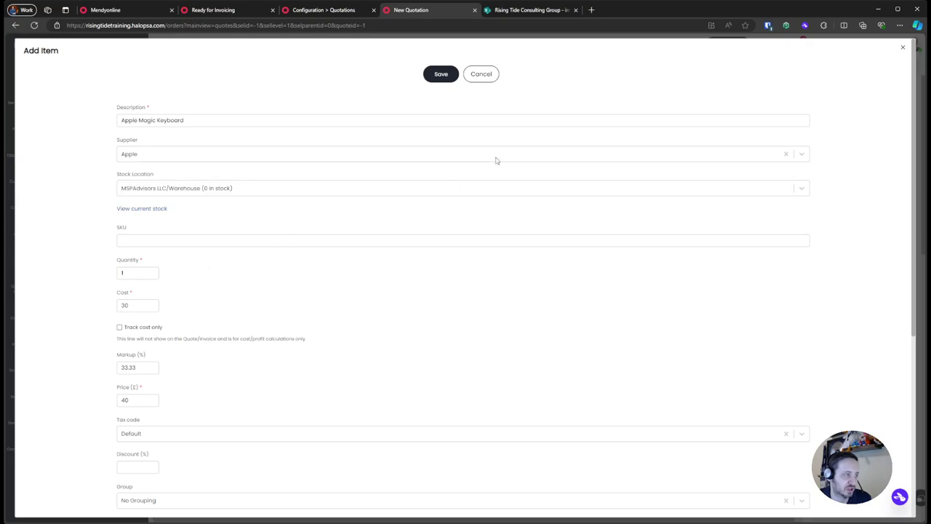
click(441, 75)
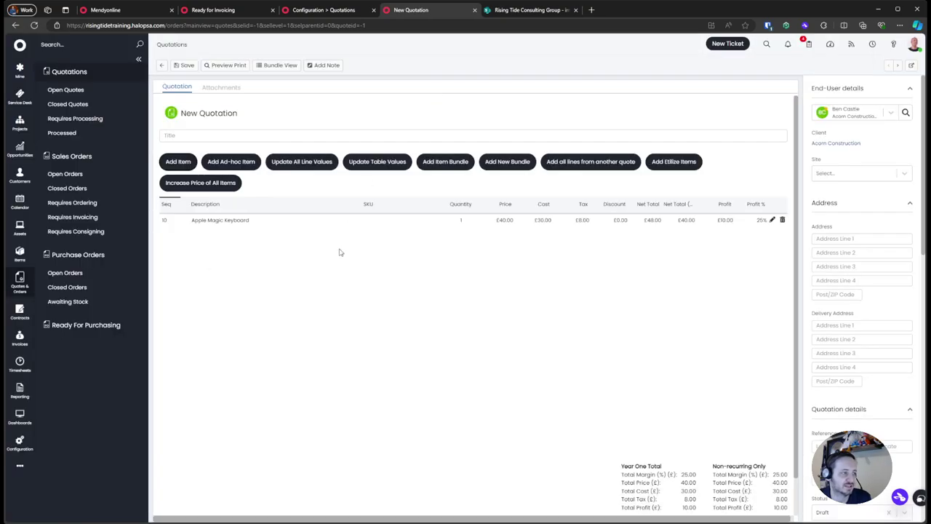
Step: Delete the Apple Magic Keyboard line, re-enable "Don't show the edit screen after selecting items to add" and reload the new quotation
click(783, 220)
click(327, 10)
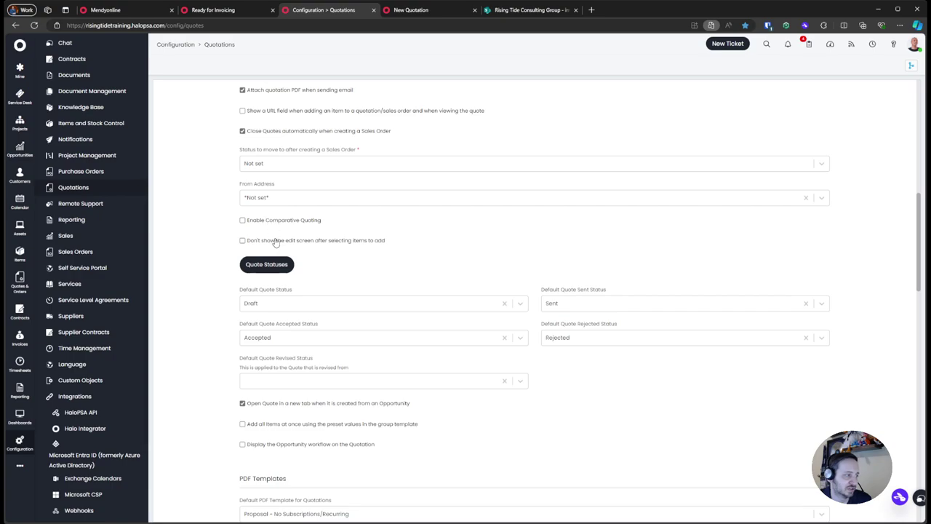
click(437, 10)
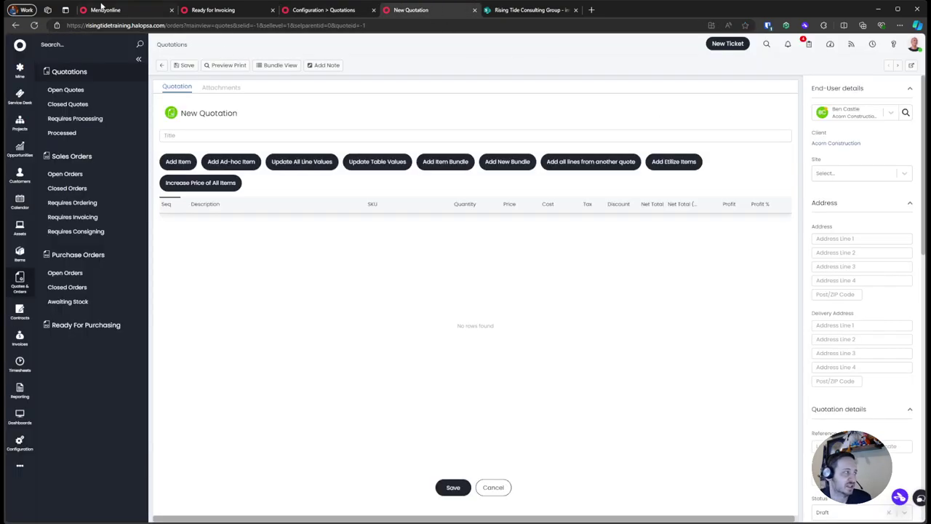
click(34, 25)
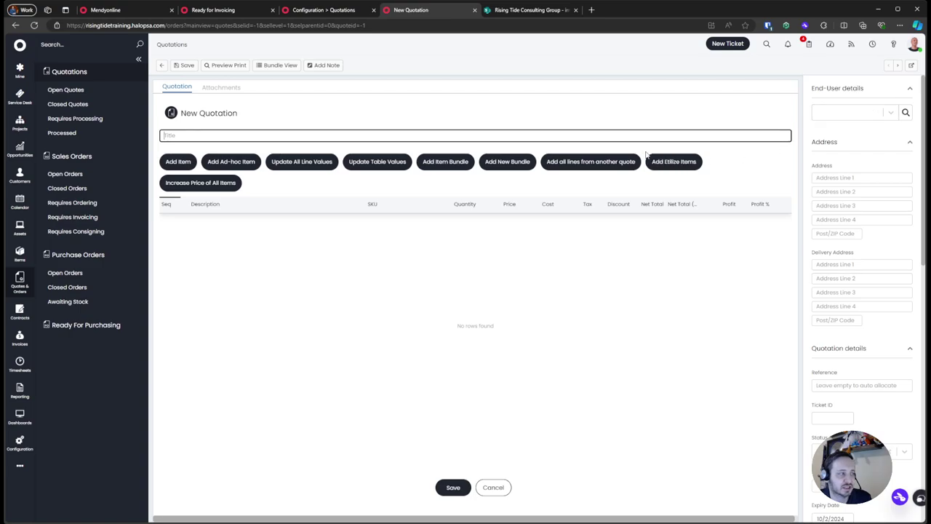
Step: Add the Apple Magic Keyboard with a quantity of 1 to the reloaded quotation for the Acorn Construction end user
click(179, 162)
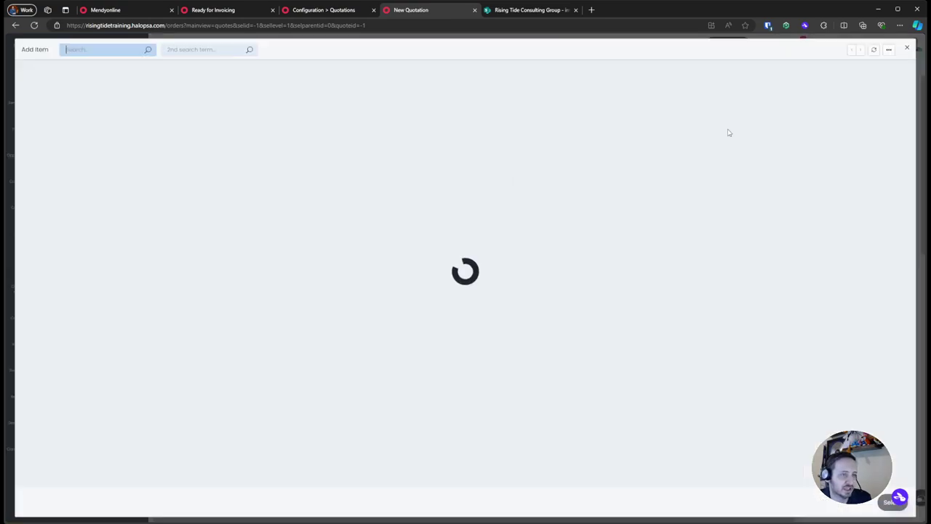
click(877, 88)
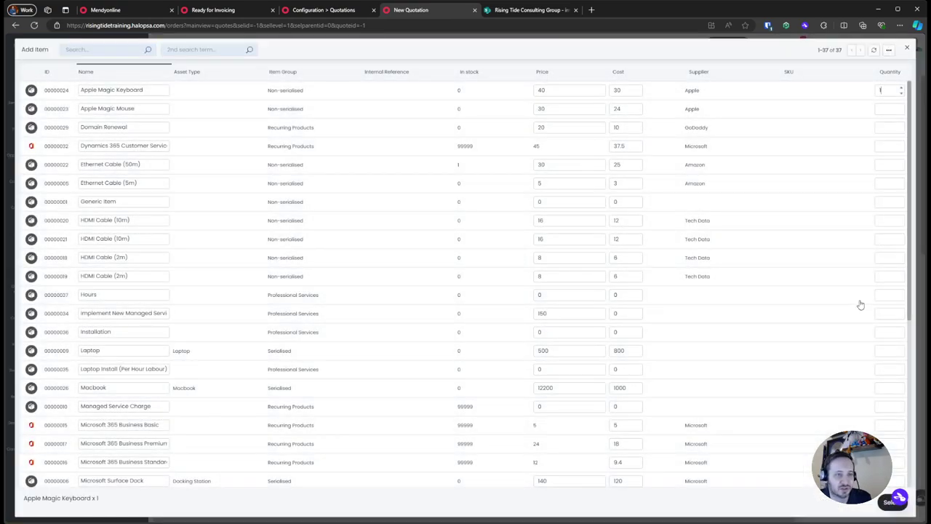
click(883, 503)
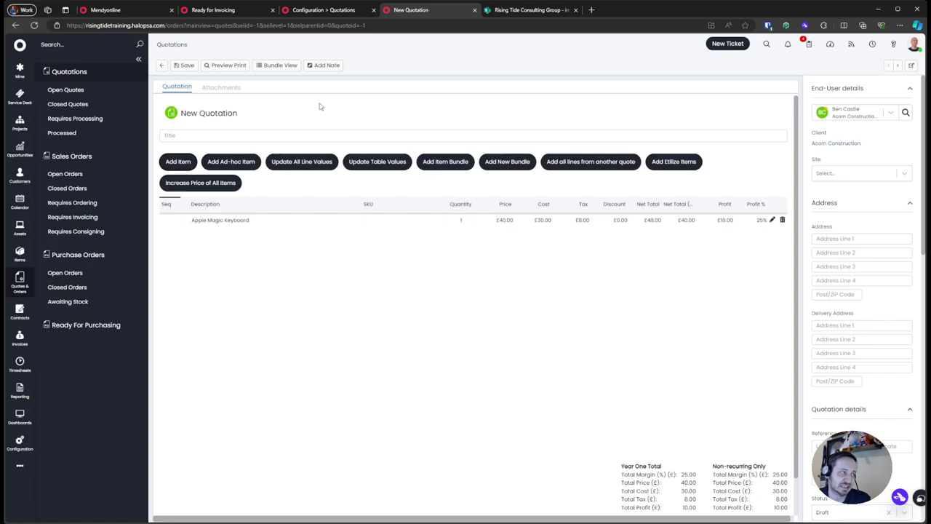
Step: Open the Mendyonline - Managed Services recurring invoice for editing and revisit the Ready for Invoicing, Quotations configuration and new quotation pages
click(205, 11)
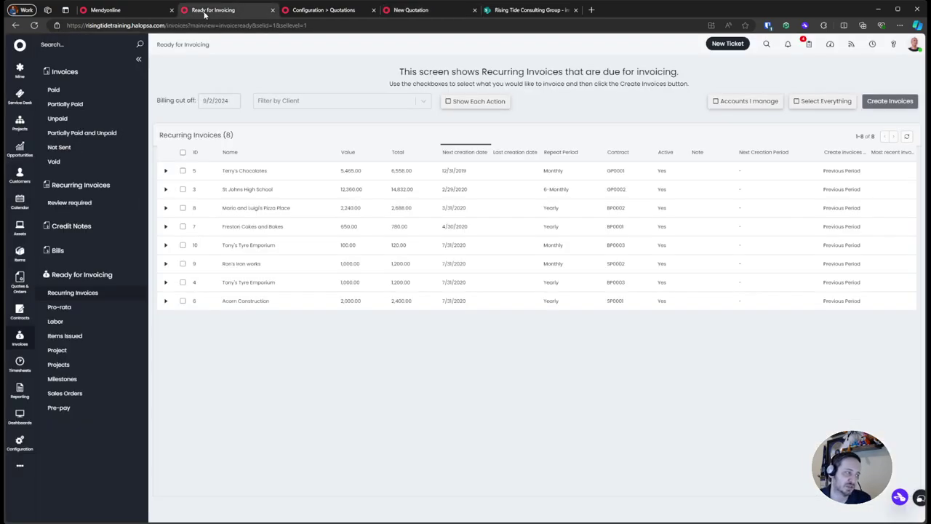
click(129, 10)
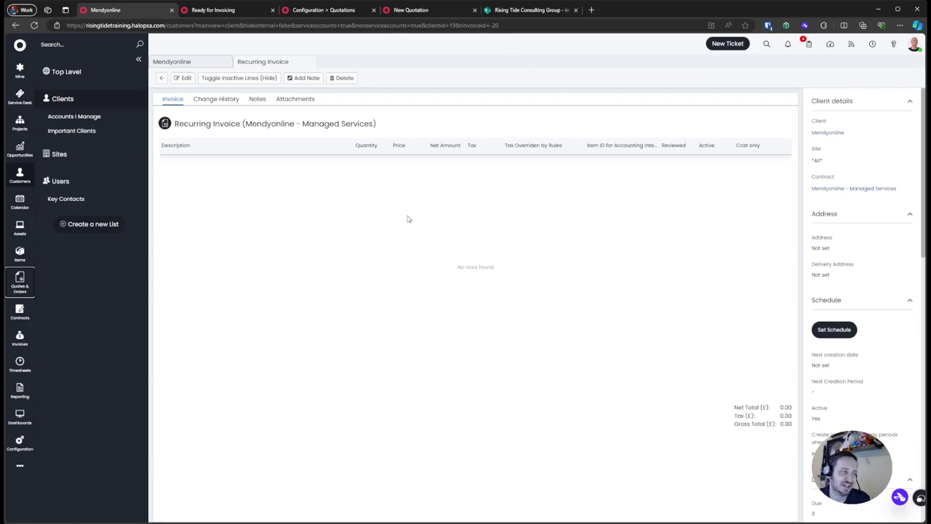
click(182, 78)
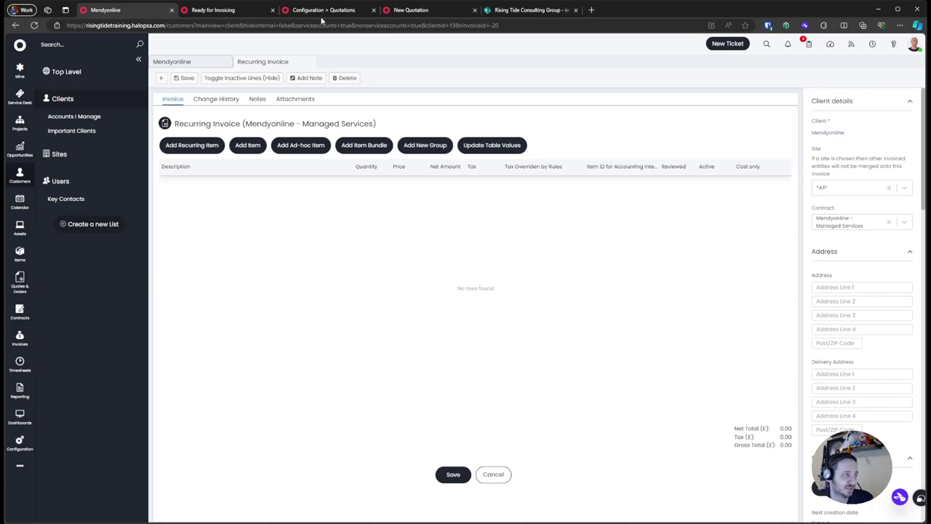
click(262, 10)
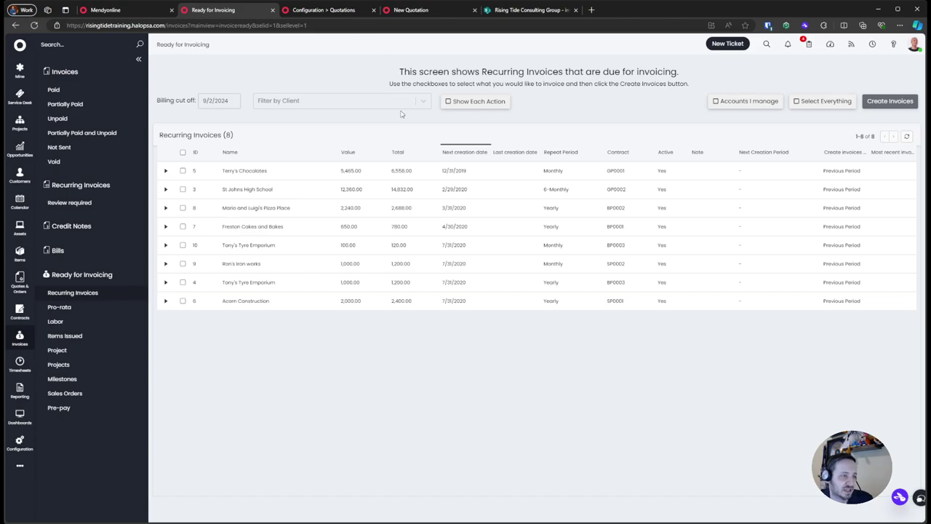
click(307, 12)
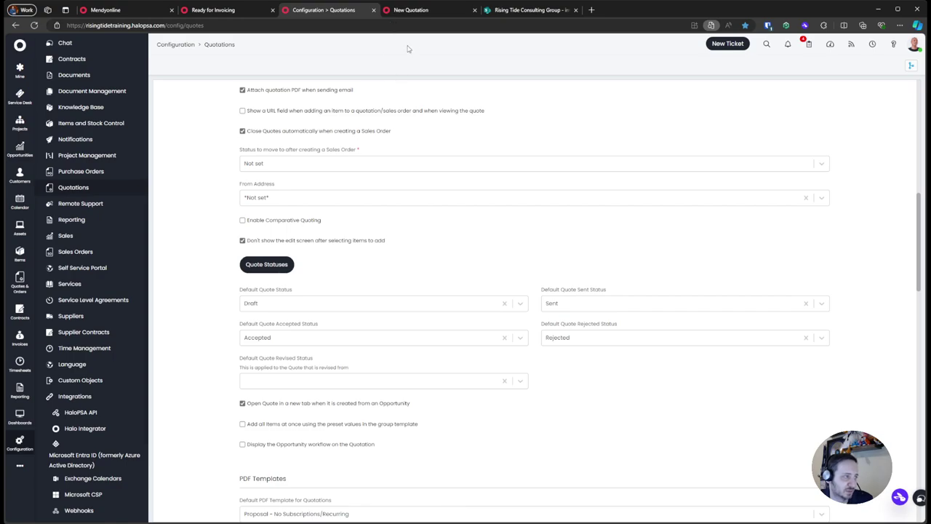
click(419, 13)
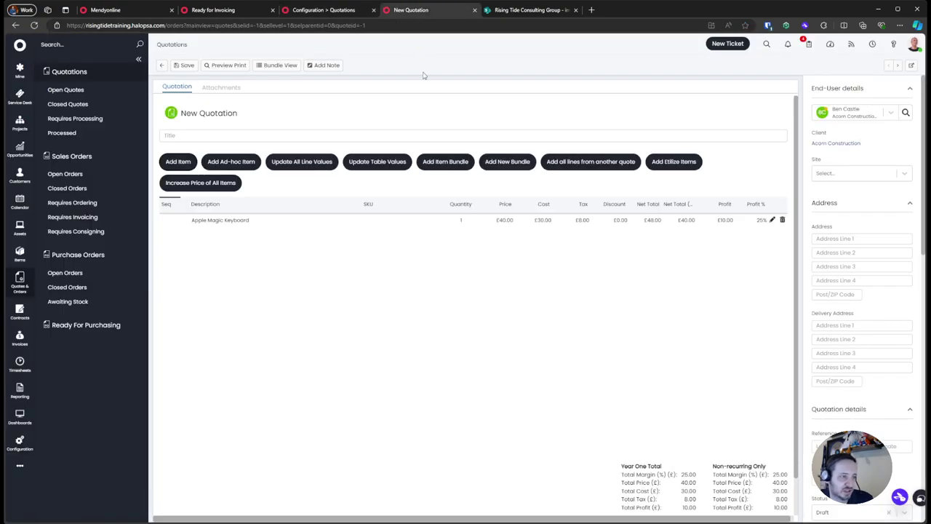
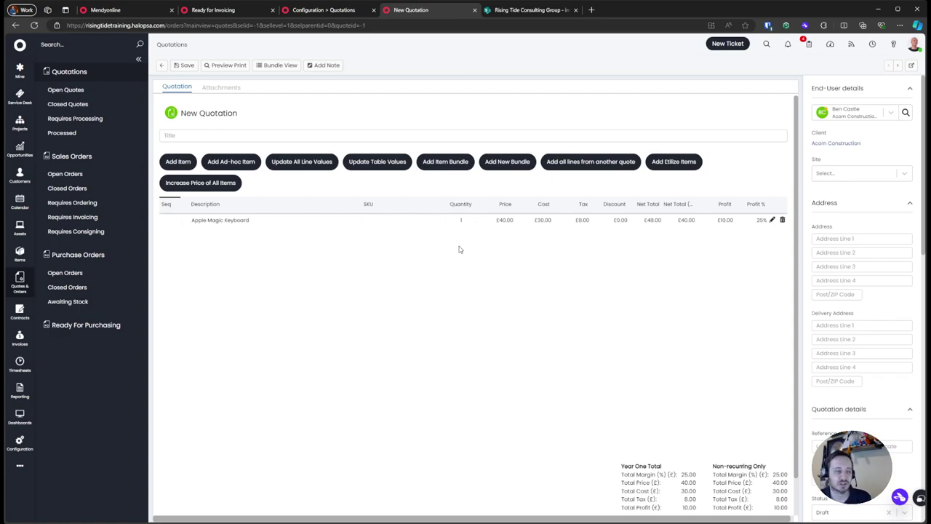
Step: Open the Currency section of the Billing General Settings and examine its multi-currency options
click(327, 19)
click(163, 46)
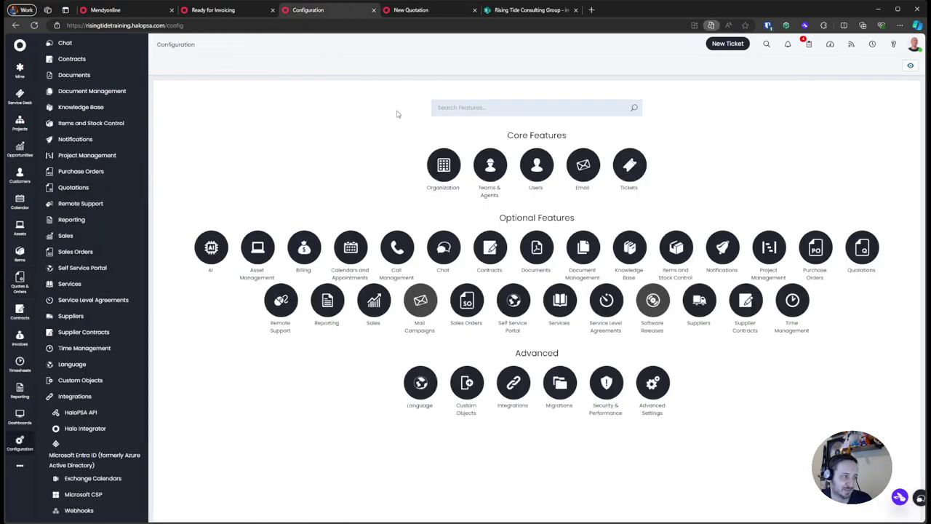
click(296, 250)
click(489, 135)
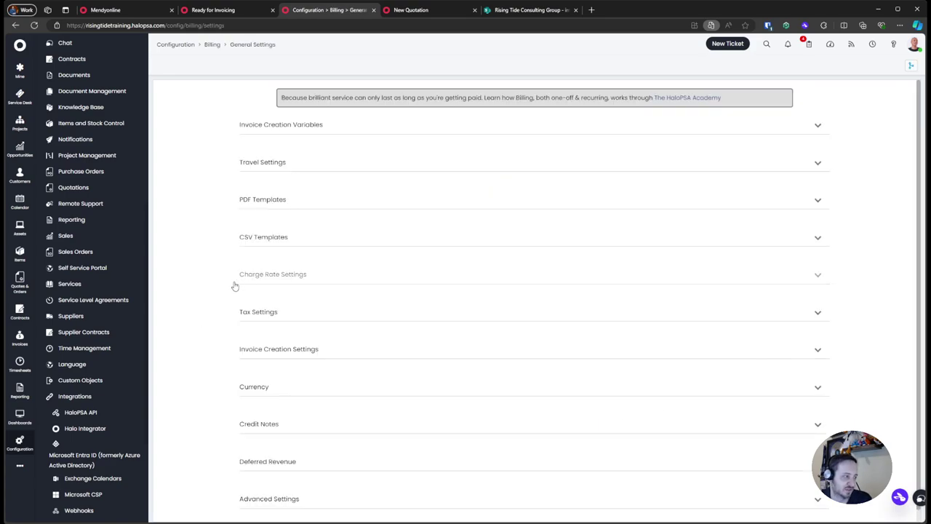
click(244, 377)
scroll(205, 292, down, 2)
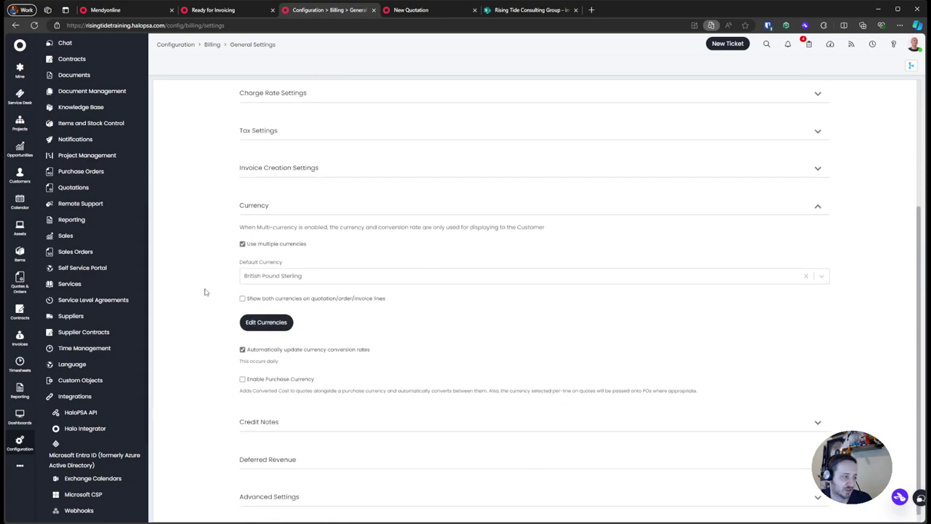
drag(248, 240, 364, 367)
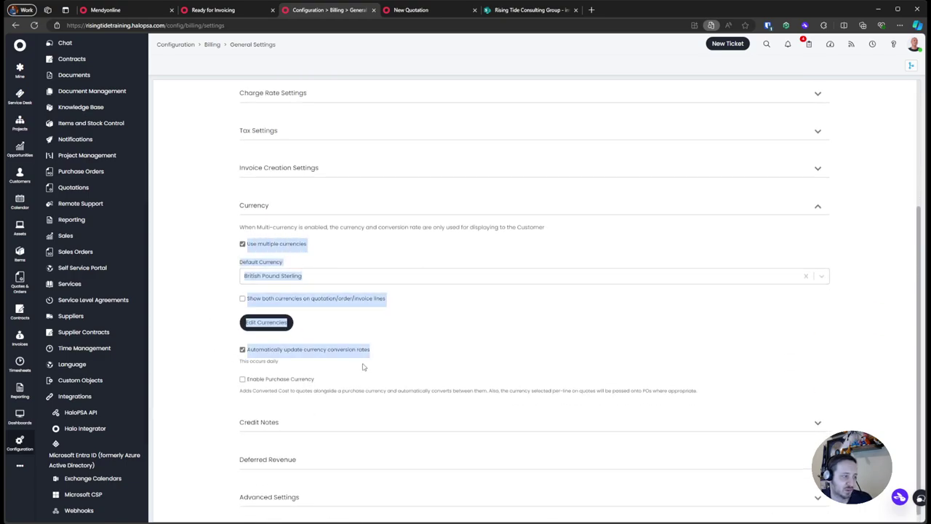
click(200, 345)
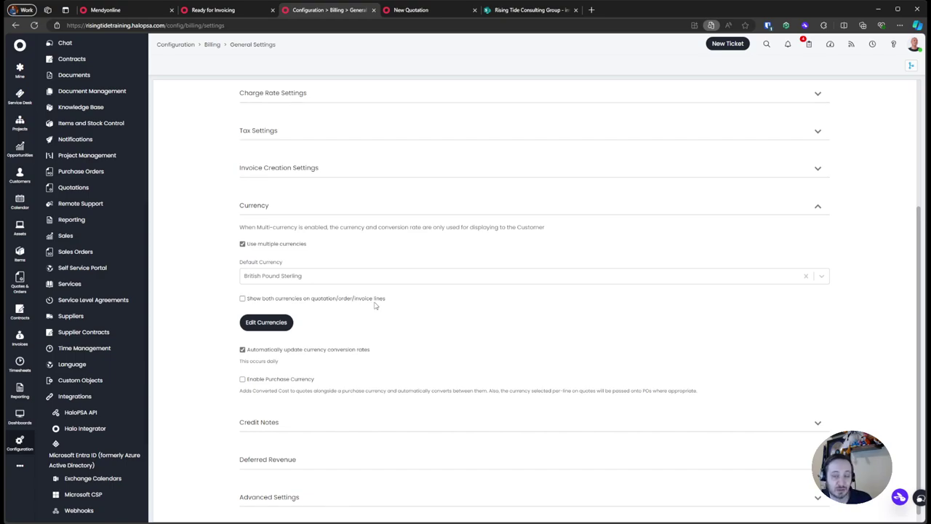
Step: Disable "Use multiple currencies", set the default currency symbol to $ and reload the settings to check the Currency section
click(254, 245)
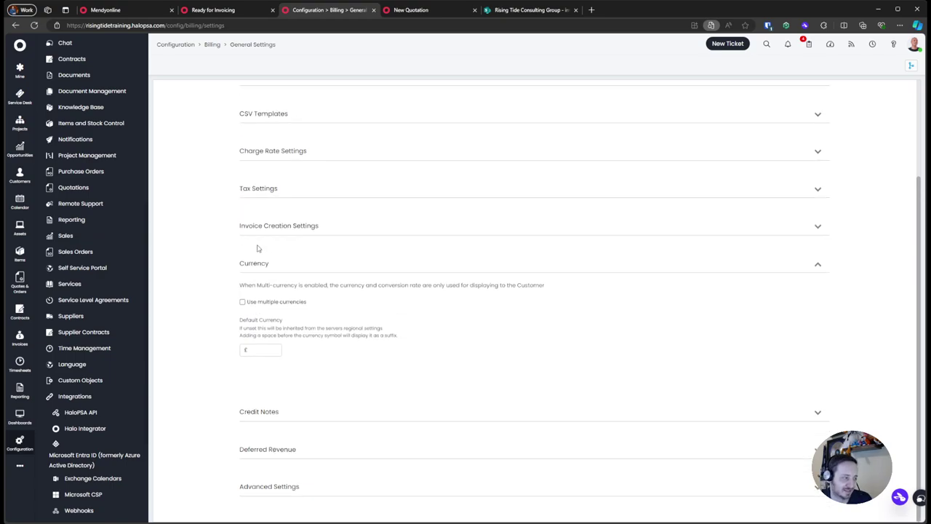
click(208, 378)
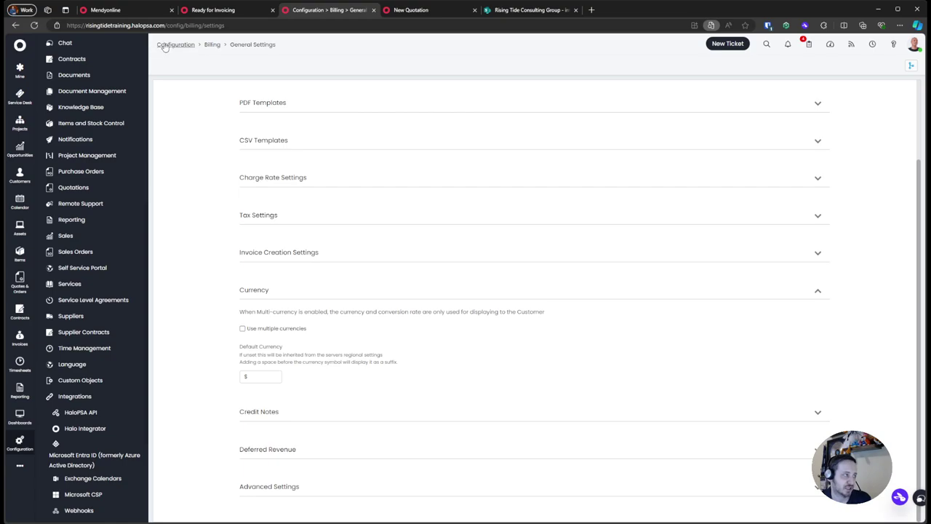
click(14, 25)
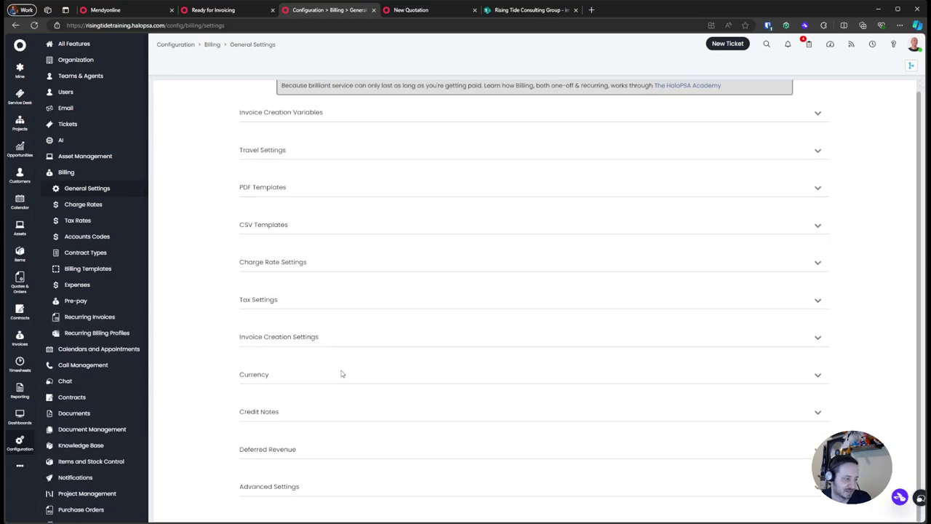
click(284, 378)
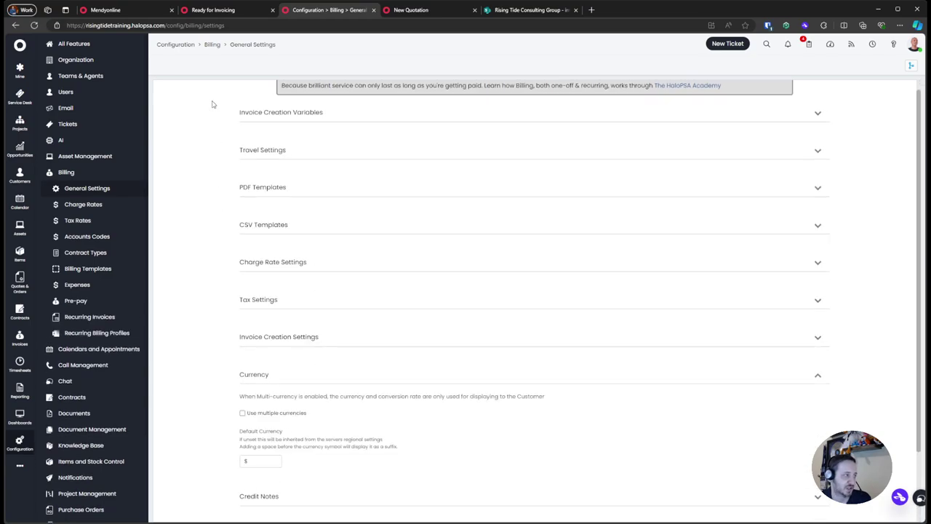
Step: Open the Billing configuration in a new browser tab and view the QuickBooks Online integration settings
middle_click(214, 45)
click(408, 10)
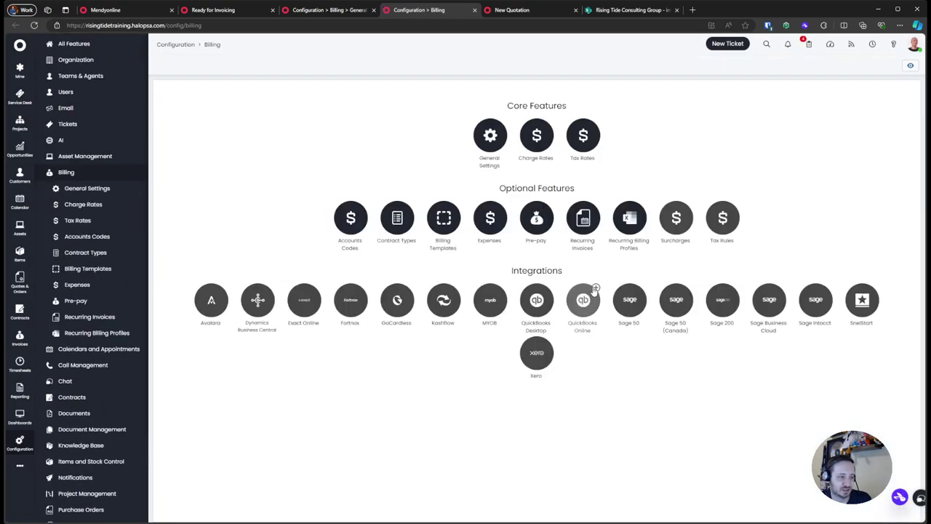
click(591, 295)
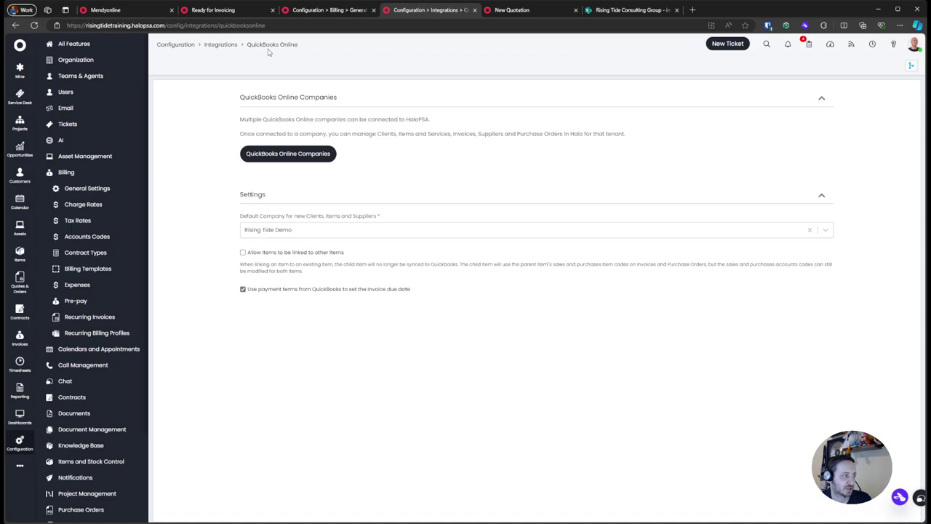
Step: Enable the QuickBooks Online module among the Accounts and Payments integrations and disable it again
click(220, 44)
scroll(598, 267, down, 4)
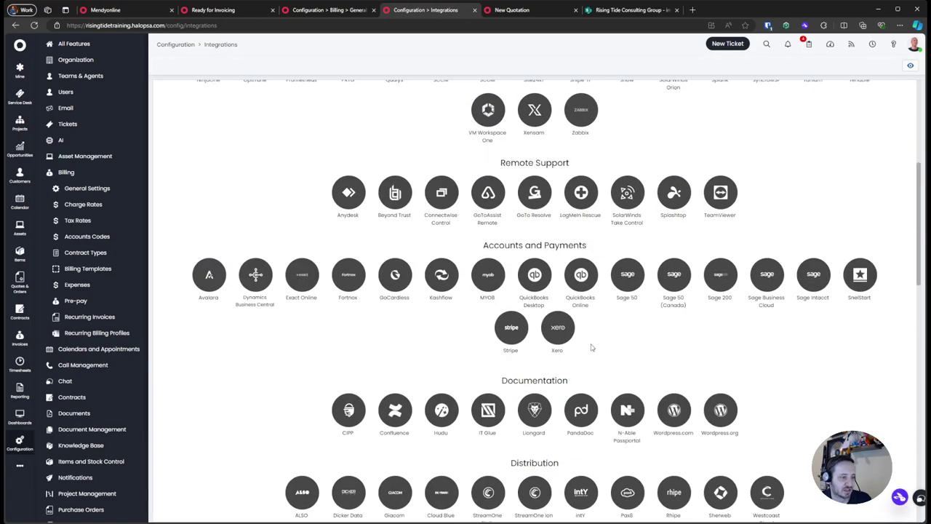
click(593, 263)
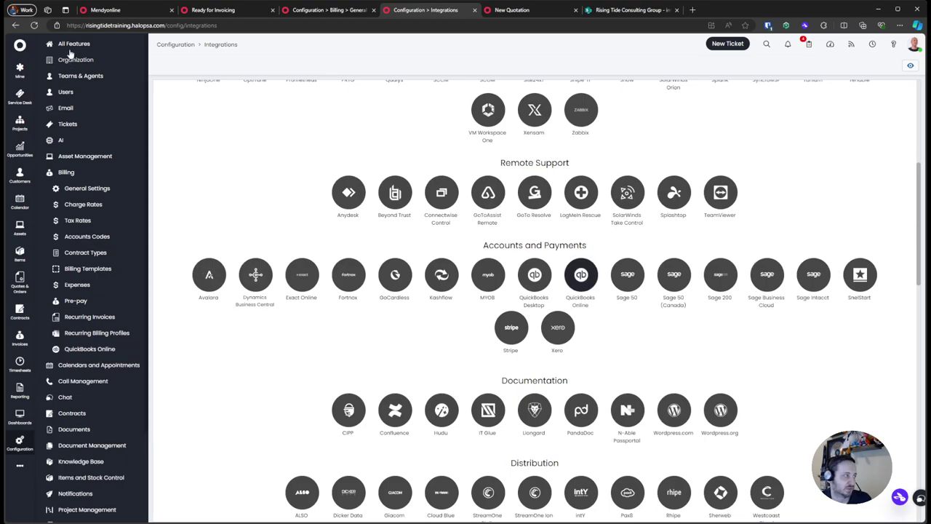
click(593, 263)
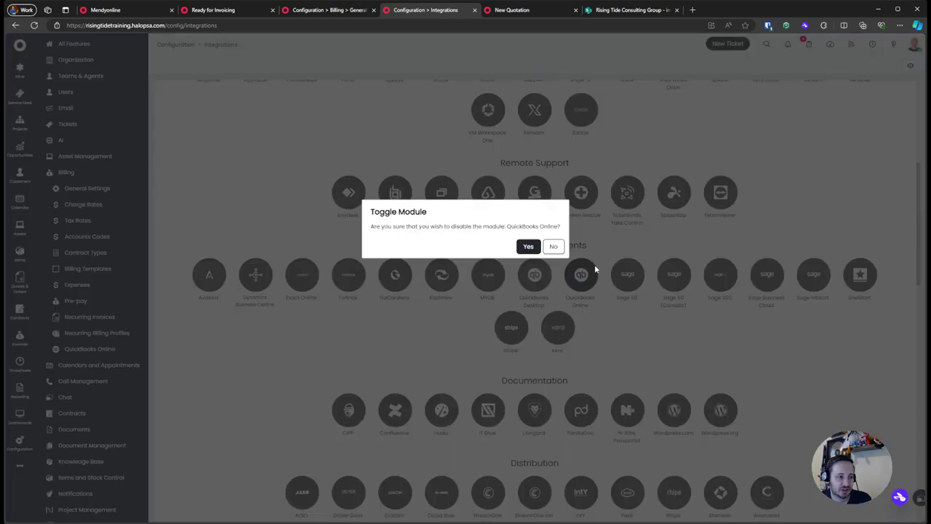
click(529, 246)
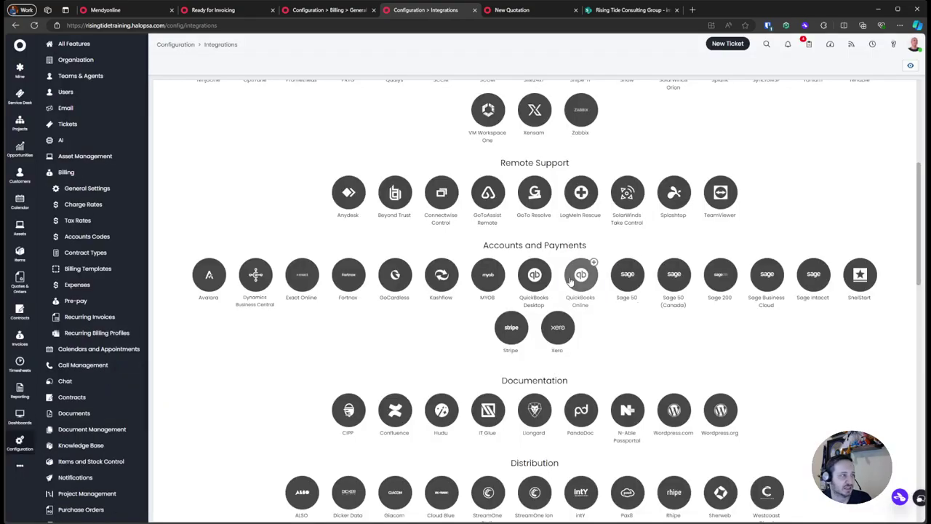
Step: Return to the Billing General Settings, reload them and examine the multi-currency options in the Currency section
click(327, 10)
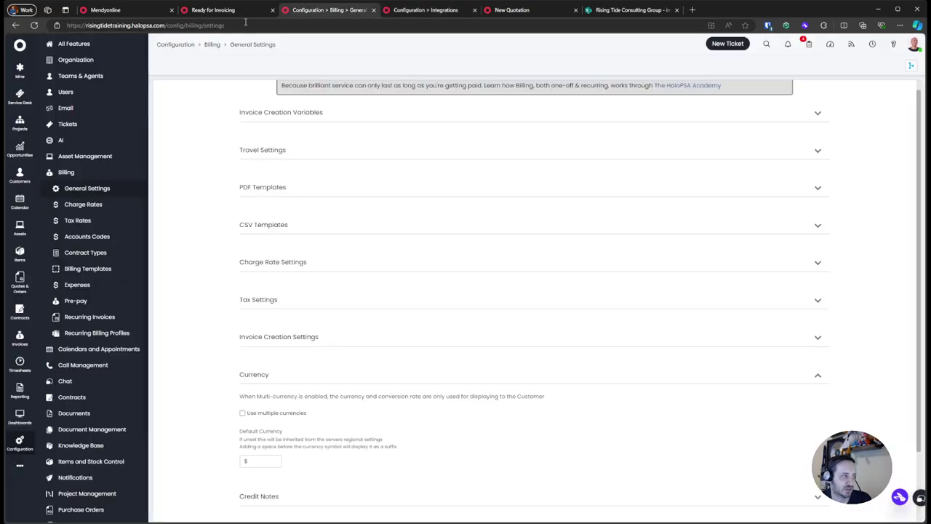
click(34, 25)
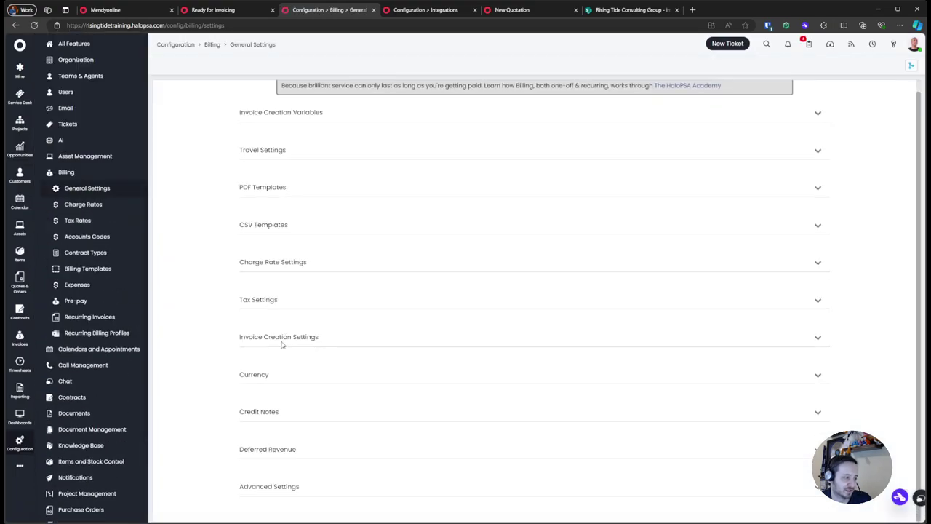
click(281, 374)
scroll(280, 349, down, 1)
drag(239, 317, 443, 436)
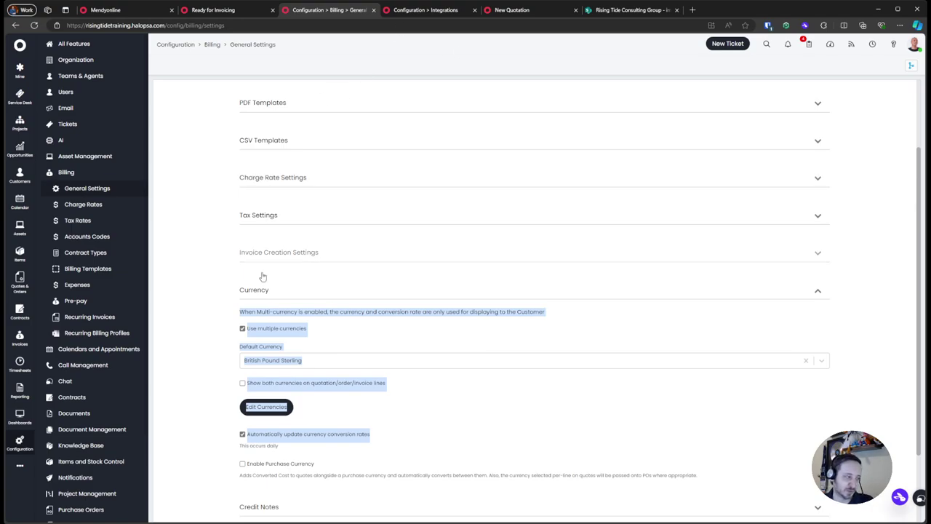
click(227, 356)
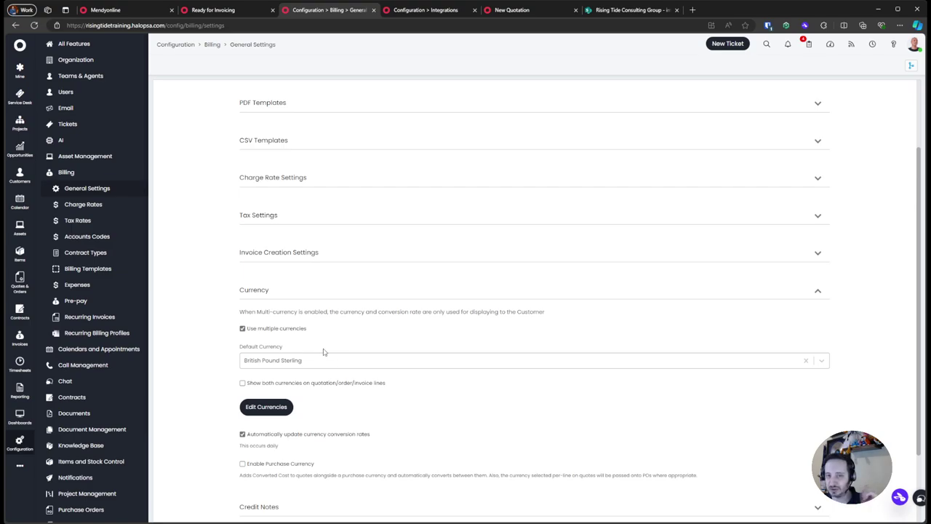
Step: Disable and re-enable "Use multiple currencies" twice to compare the default currency symbol setting with the multi-currency options
click(260, 329)
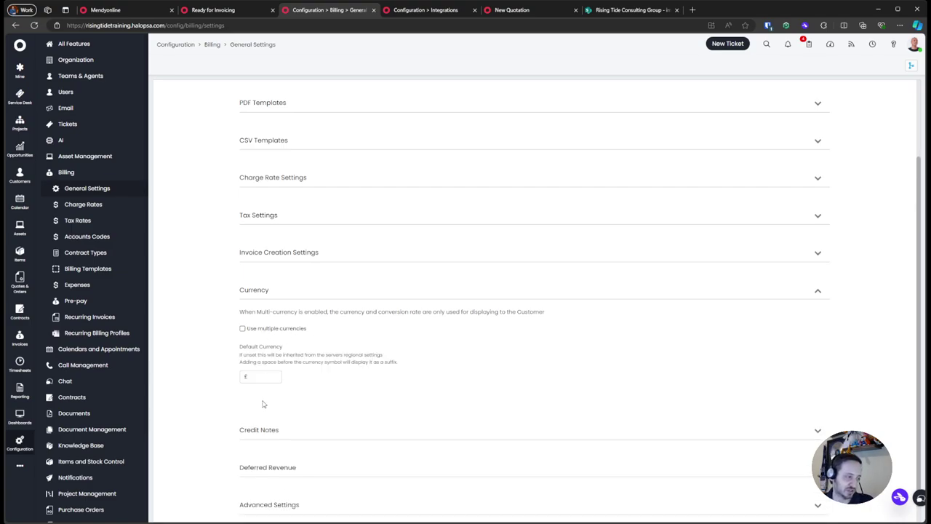
click(274, 328)
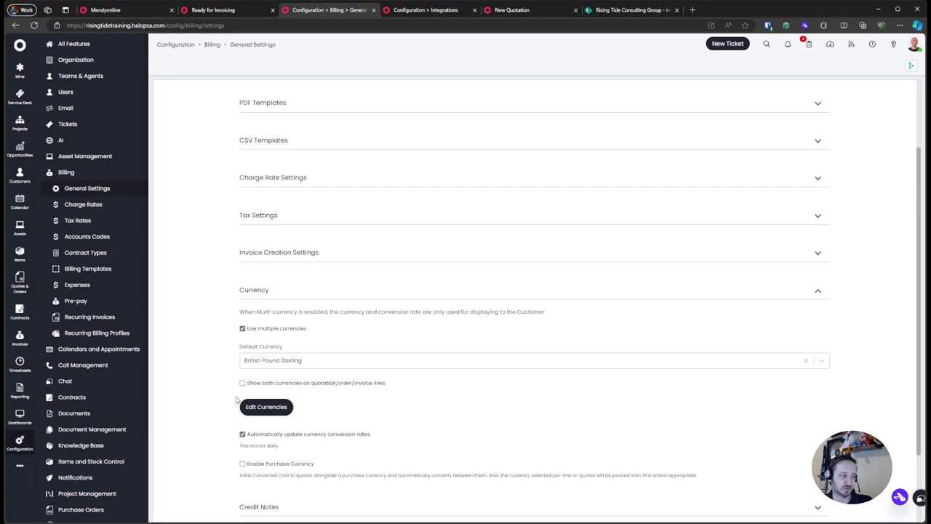
click(280, 329)
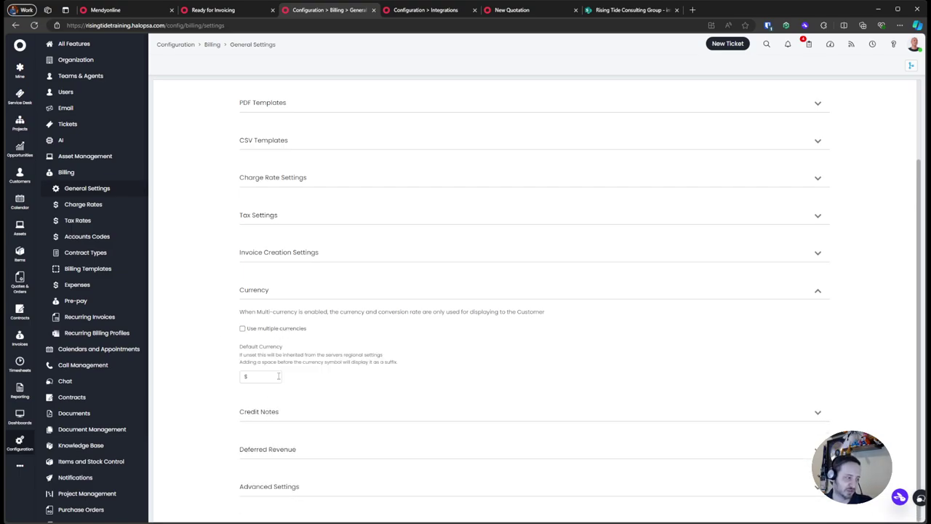
click(288, 330)
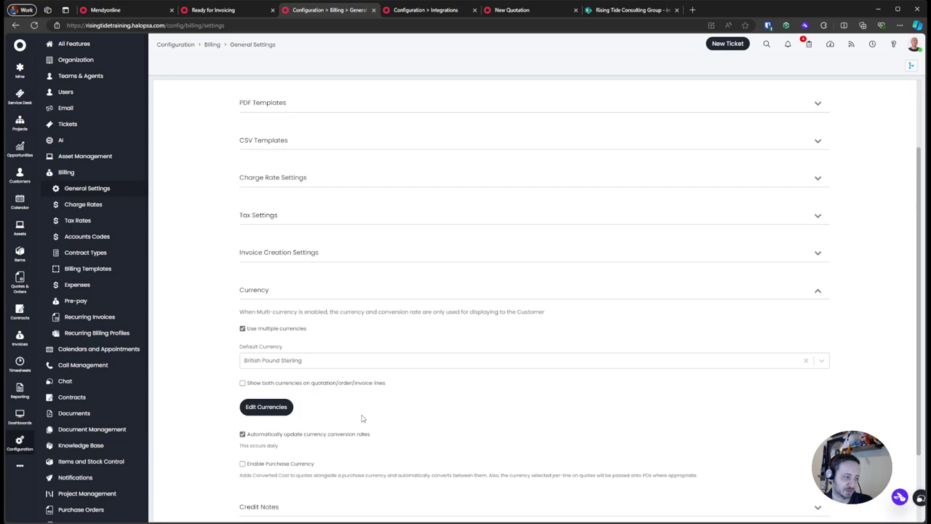
Step: Change the British Pound Sterling currency to United States Dollar with symbol $ and code USD, and save it
click(267, 407)
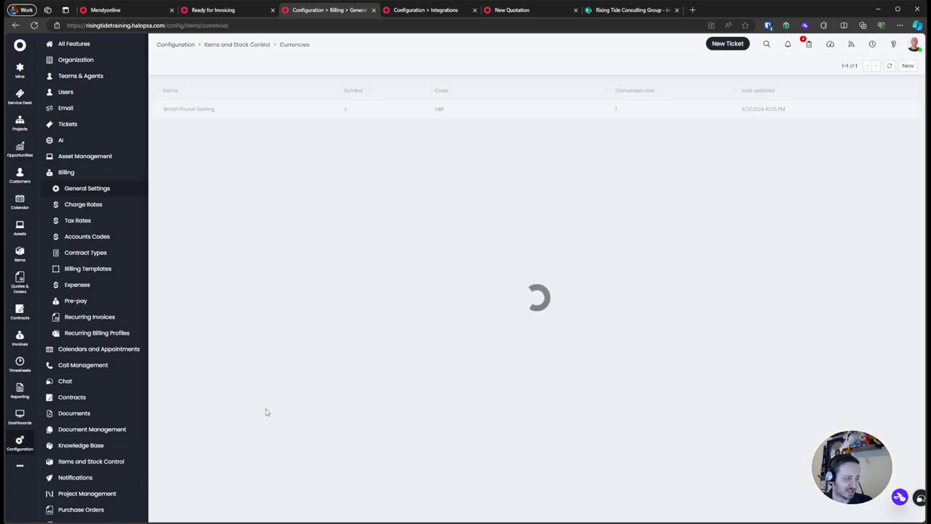
click(361, 107)
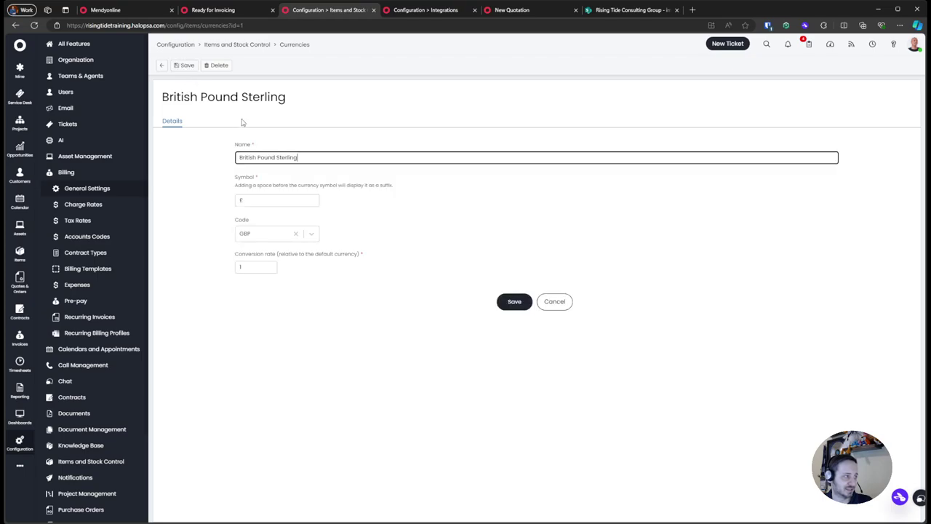
drag(295, 157, 268, 151)
text(Unit)
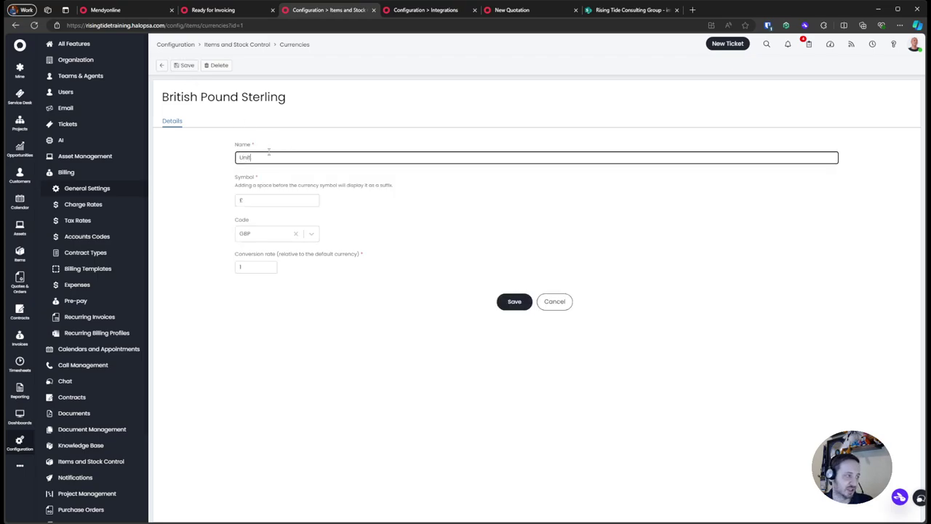
text(ed States Dollar)
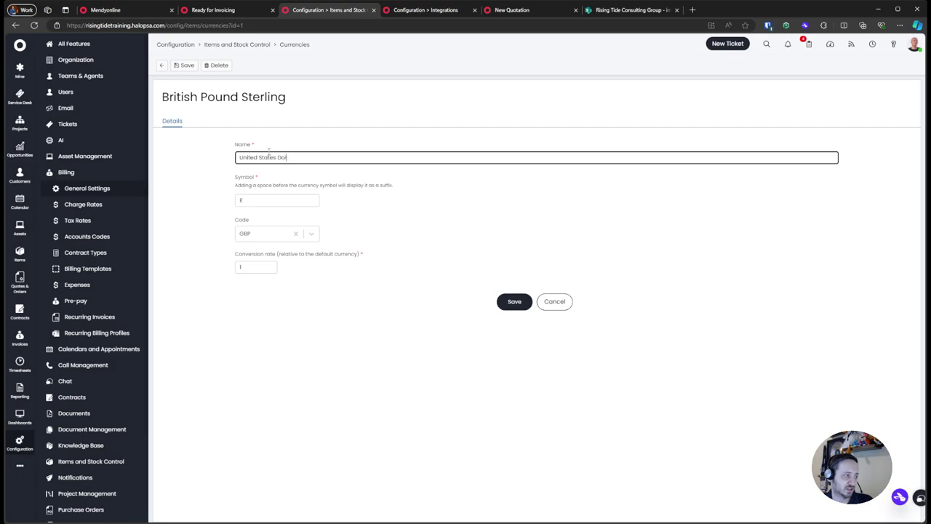
key(Tab)
text($)
key(Tab)
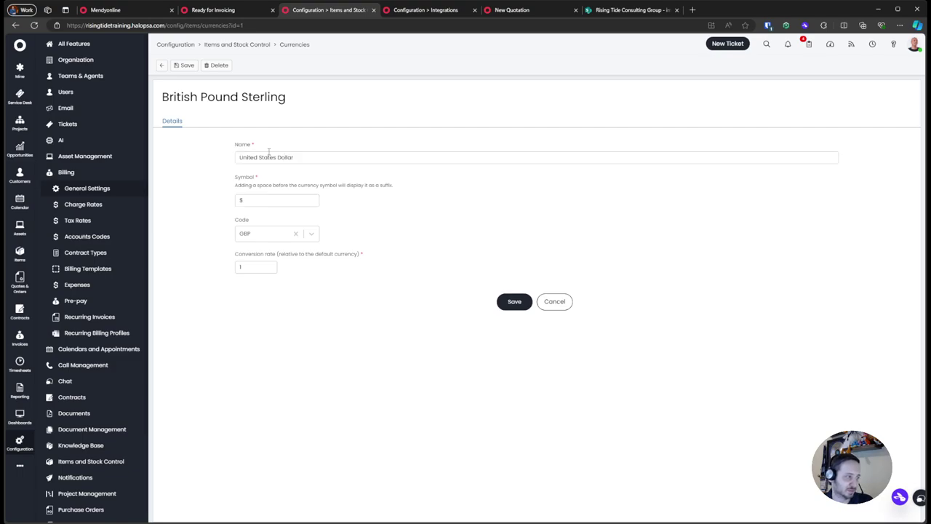
text(usd)
key(Return)
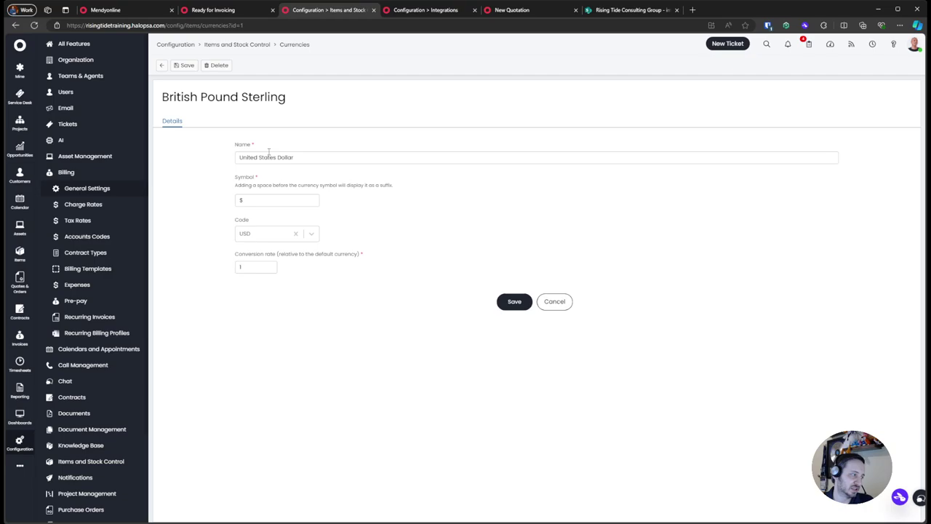
drag(257, 256, 326, 294)
click(327, 291)
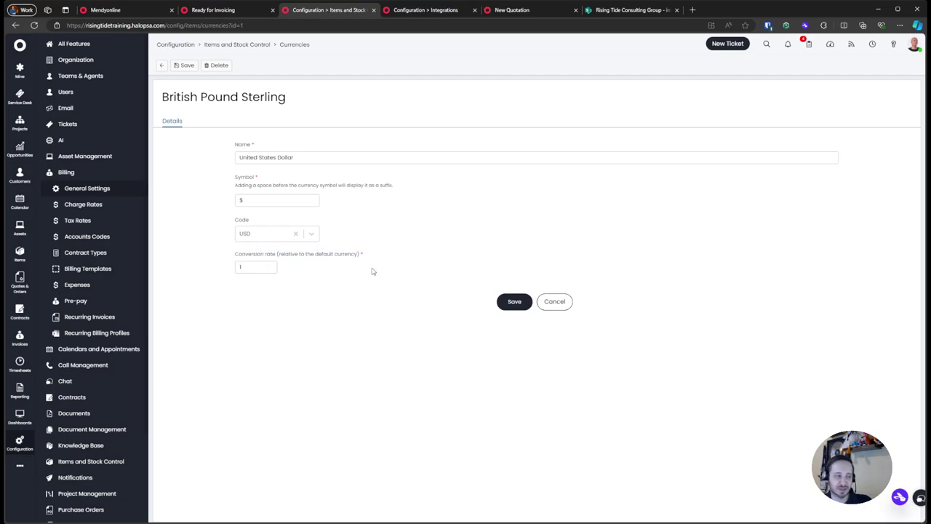
click(514, 301)
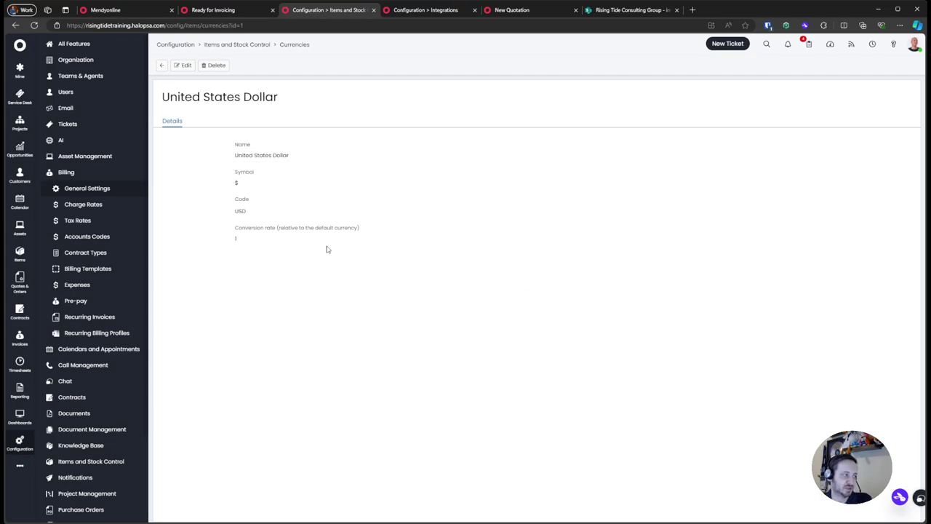
Step: Turn off multiple currencies in the Currency section of the Billing general settings and reload the page
click(162, 65)
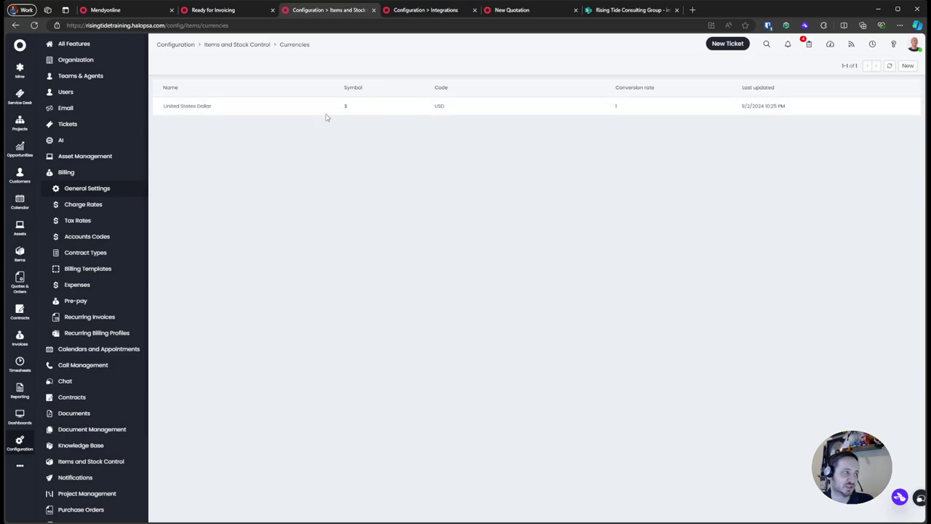
click(110, 191)
click(275, 377)
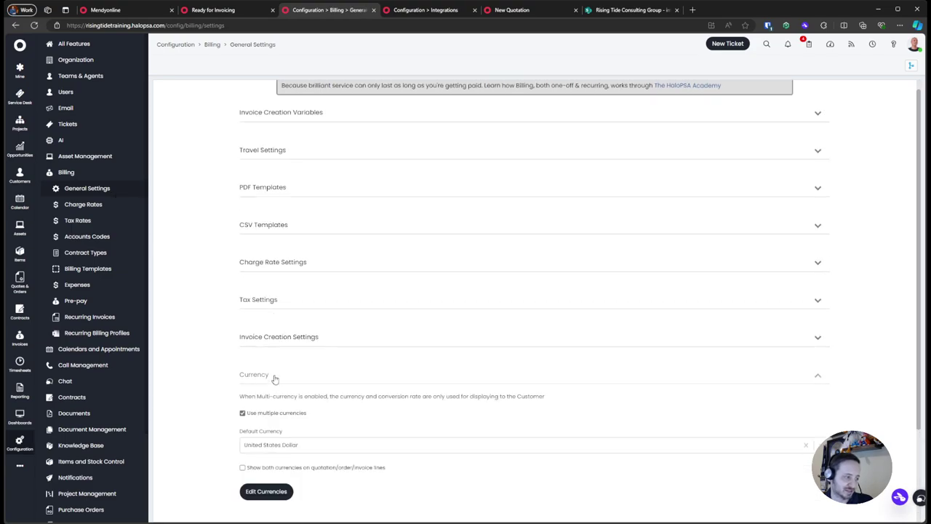
scroll(291, 339, down, 2)
drag(215, 269, 368, 282)
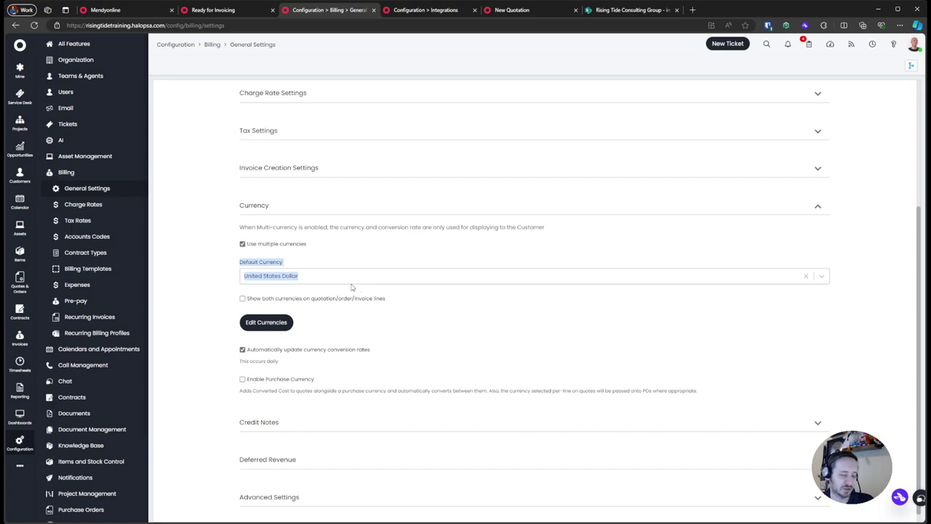
click(208, 297)
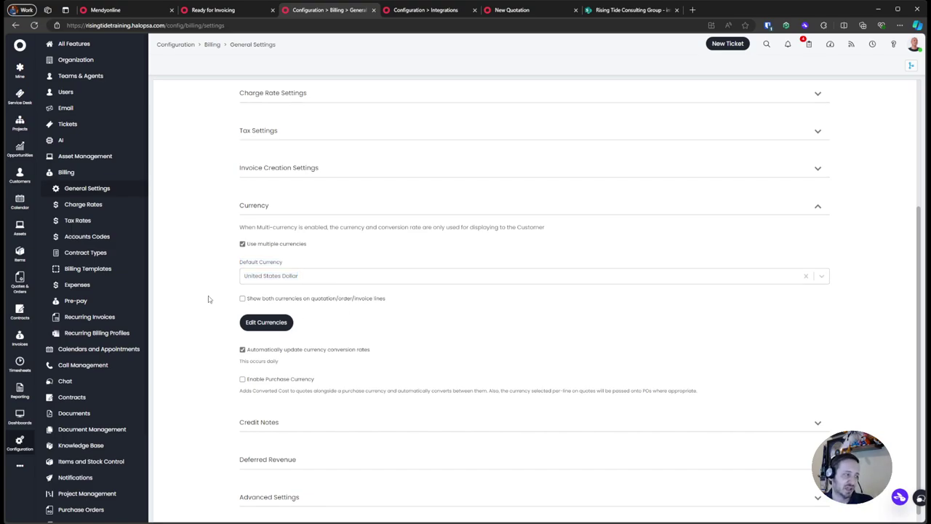
click(262, 246)
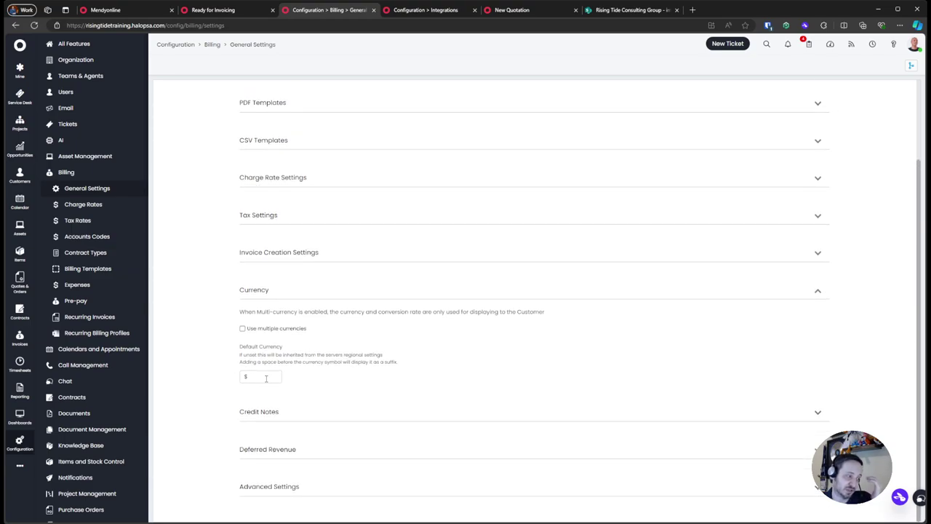
key(F5)
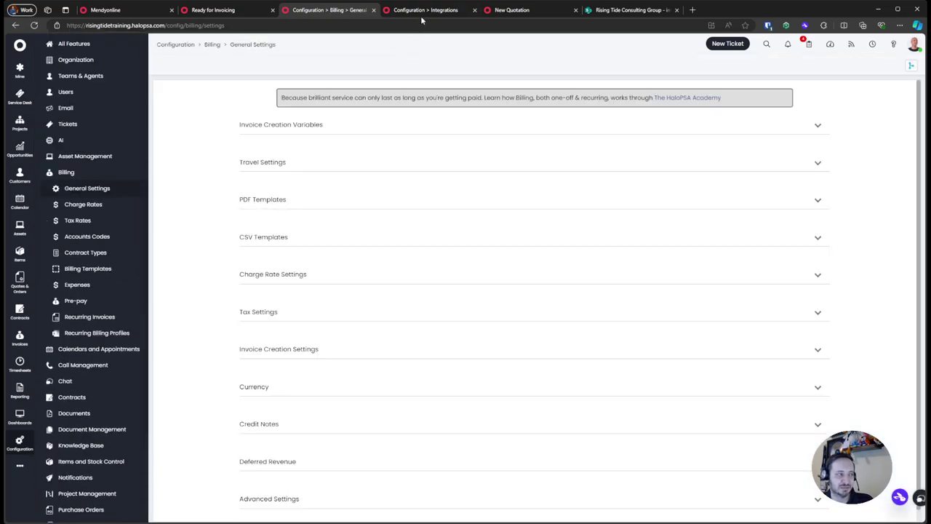
Step: Enable the QuickBooks Online integration on the Integrations page and disable it again
click(424, 10)
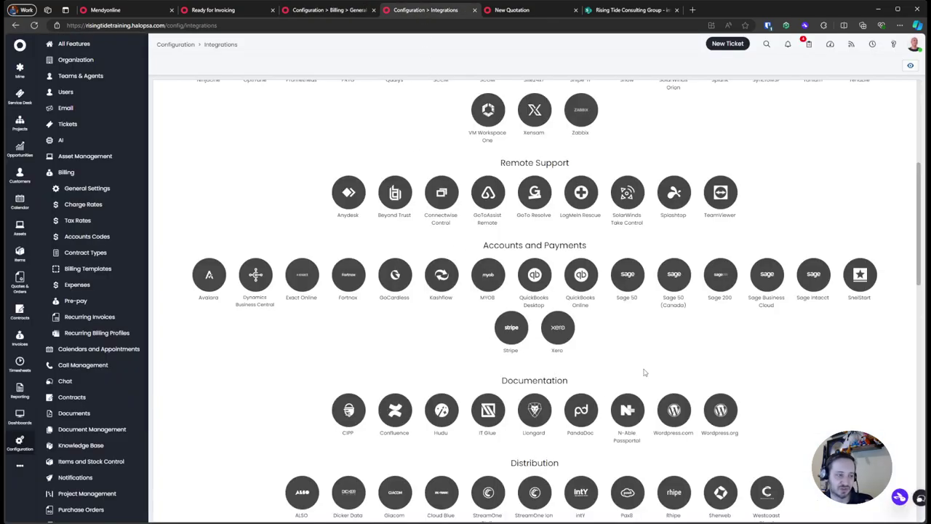
click(595, 262)
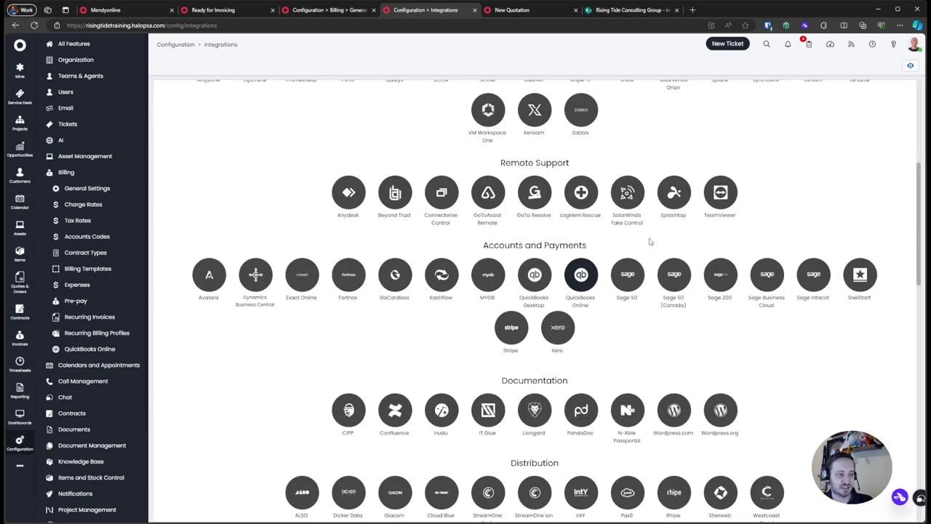
click(593, 268)
click(528, 248)
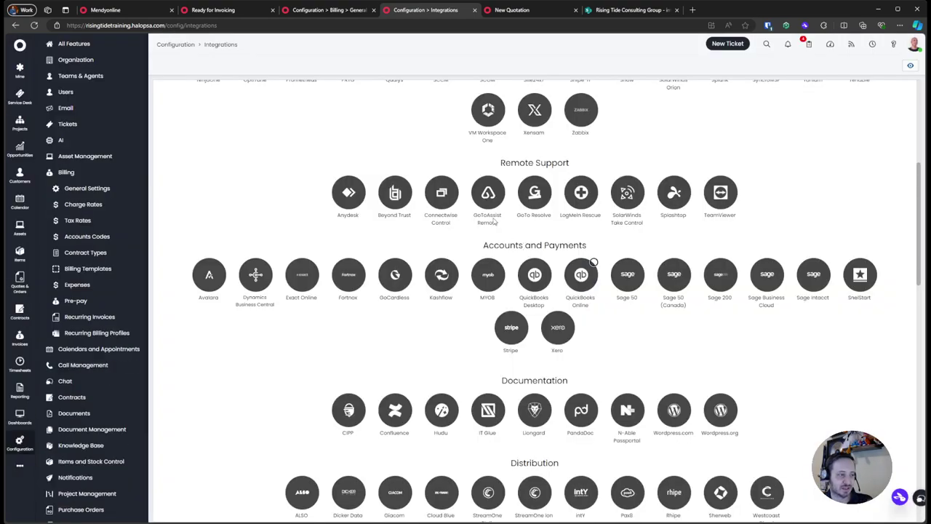
Step: Reload the Billing general settings and disable the use of multiple currencies in the Currency section
click(342, 9)
click(34, 25)
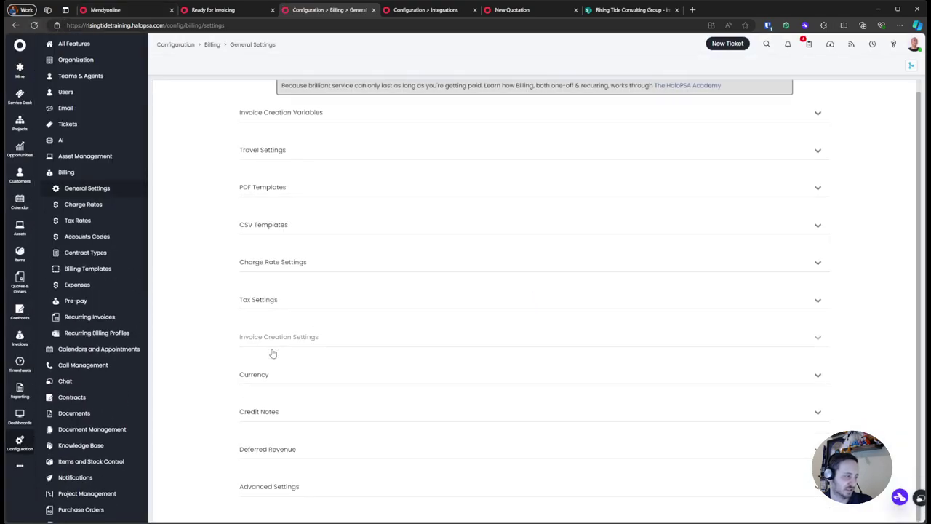
scroll(252, 344, down, 2)
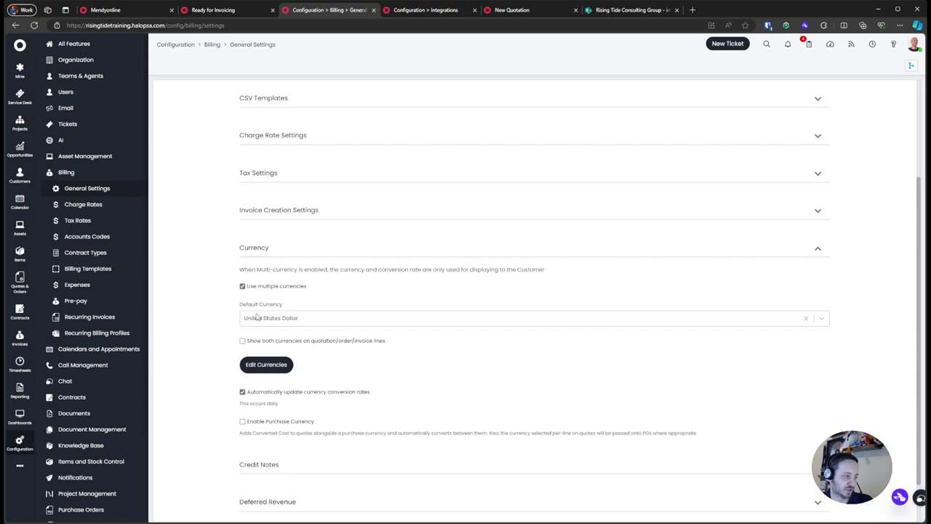
click(277, 288)
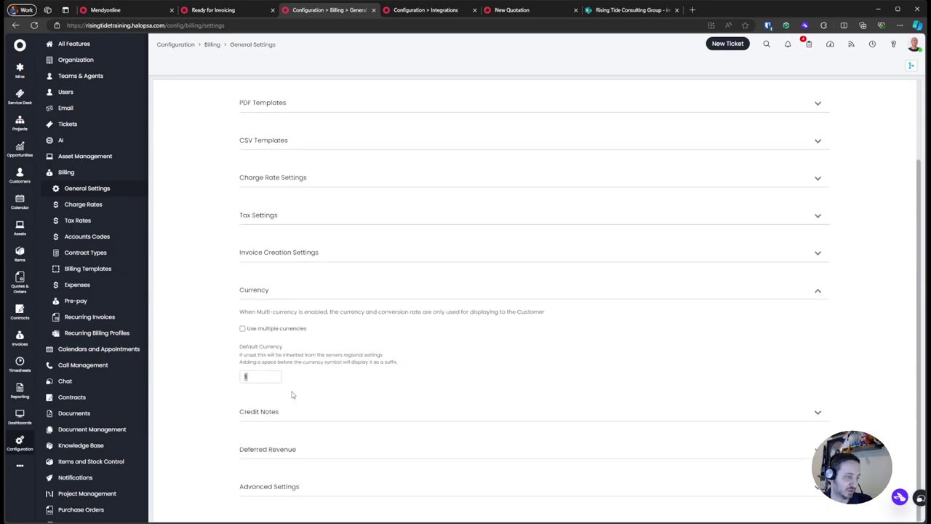
click(276, 328)
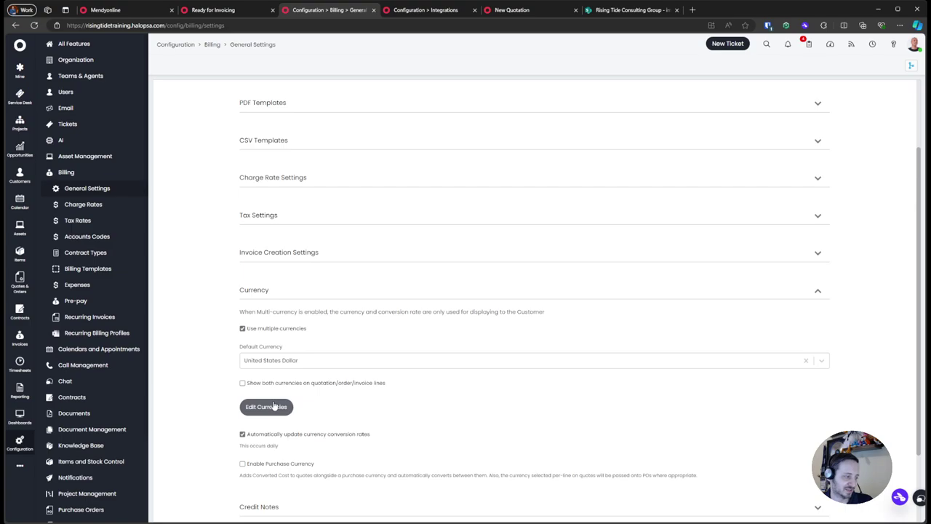
click(269, 328)
drag(223, 362, 399, 354)
click(286, 379)
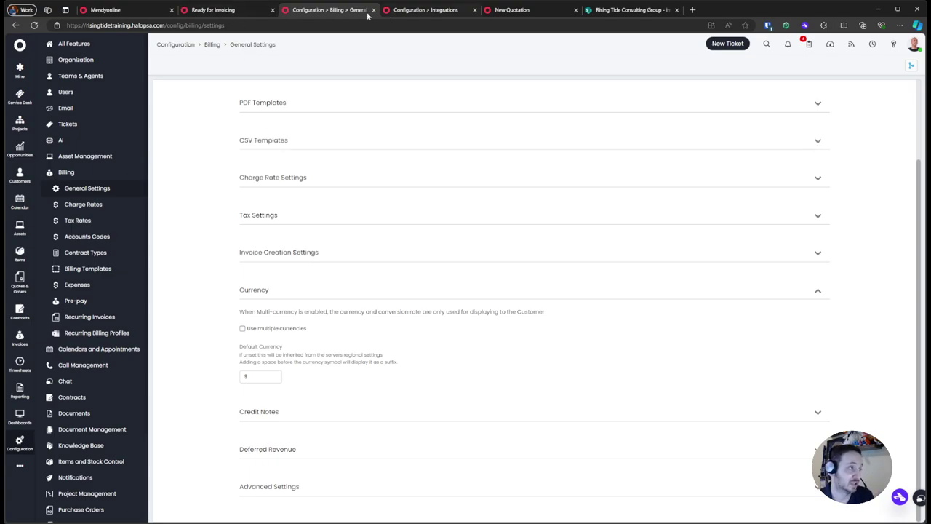
Step: Add a new group described as "MSP Advisors - Support Services" to Mendyonline's Managed Services recurring invoice
click(132, 7)
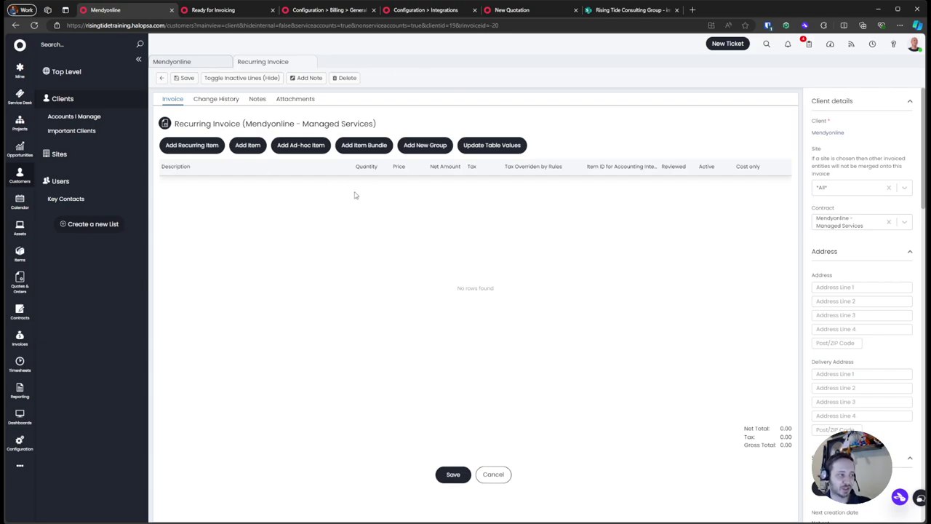
click(427, 150)
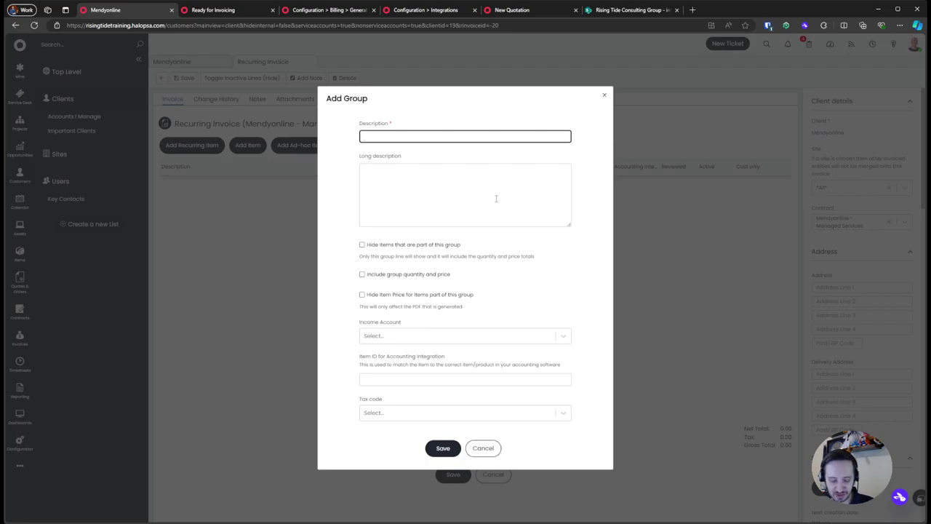
text(MSPA )
text( Advisors)
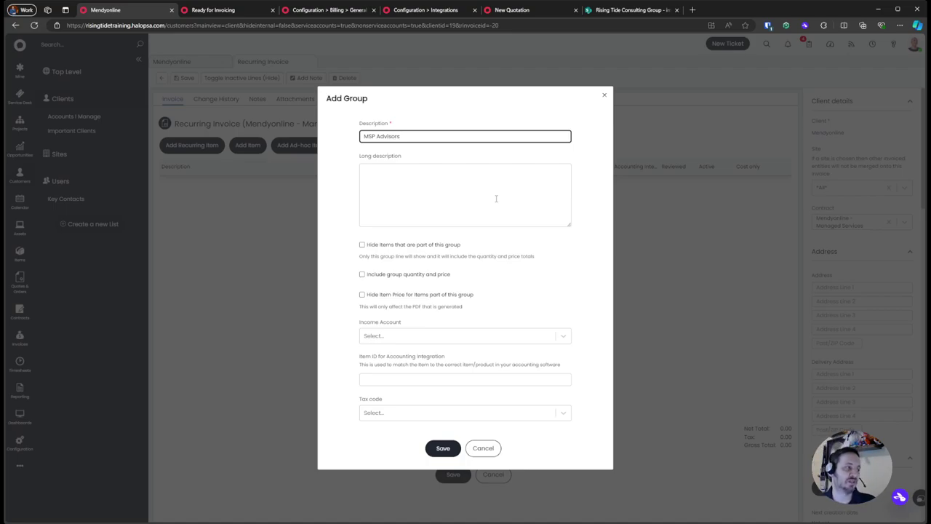
text( - S)
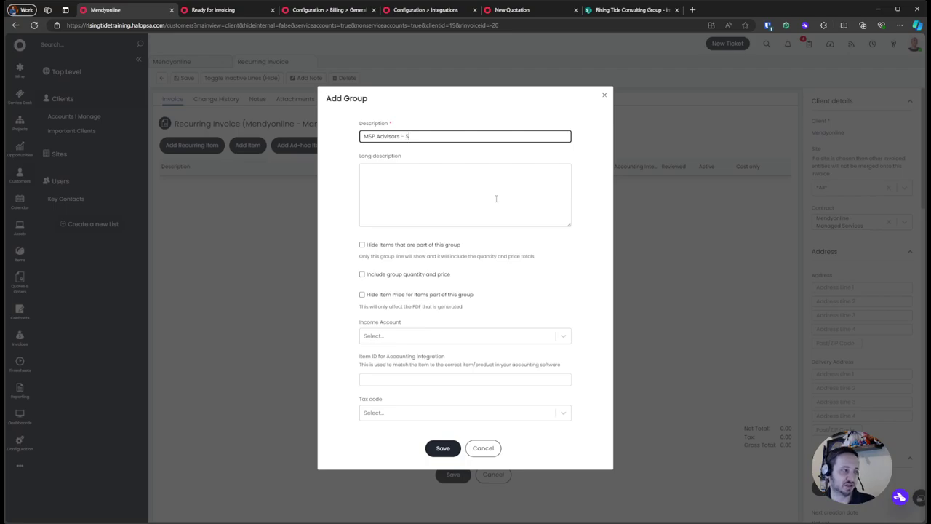
text(upport Services)
key(Return)
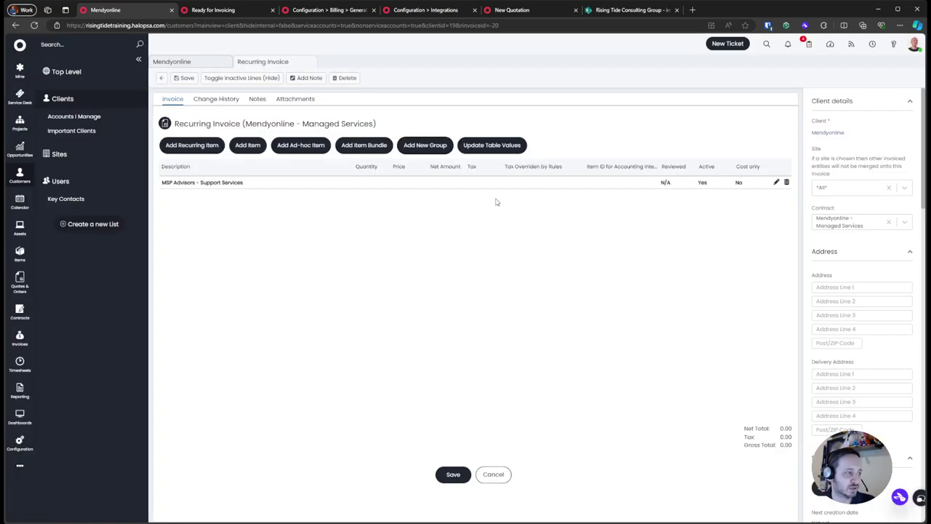
Step: Add the recurring item Managed Service Charge to the invoice with a price of 250 and a quantity of 1
click(217, 150)
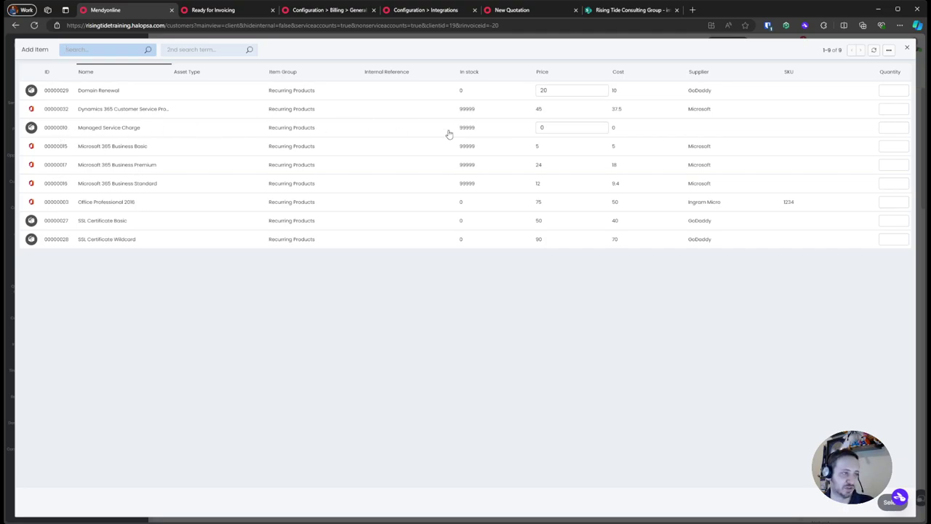
click(576, 128)
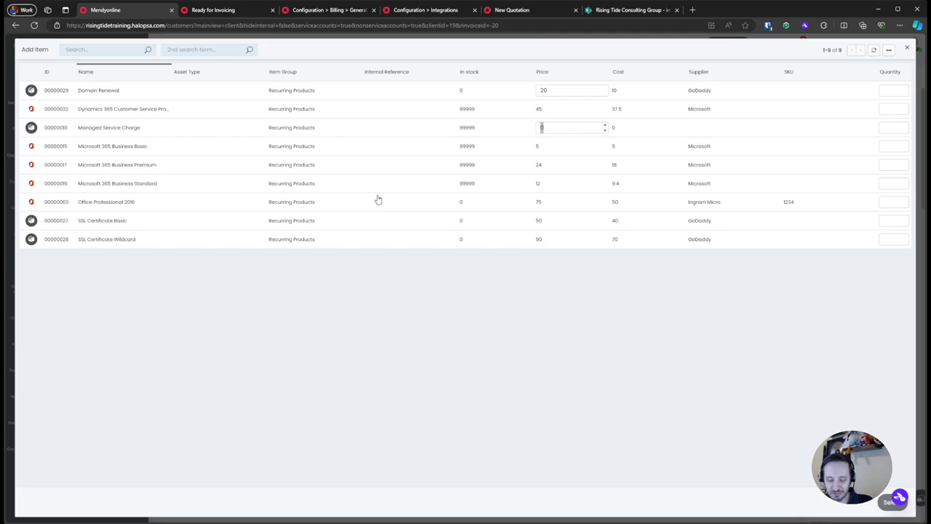
text(250)
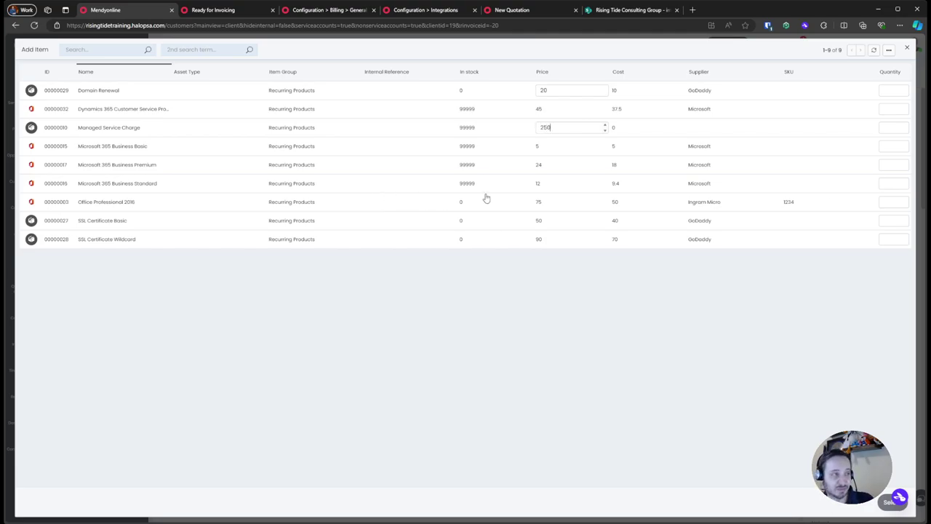
click(884, 127)
text(1)
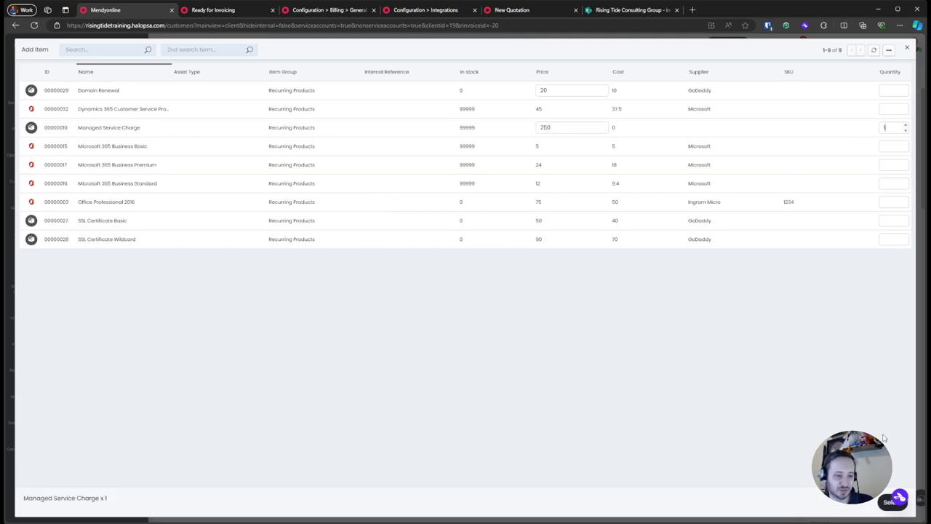
click(886, 505)
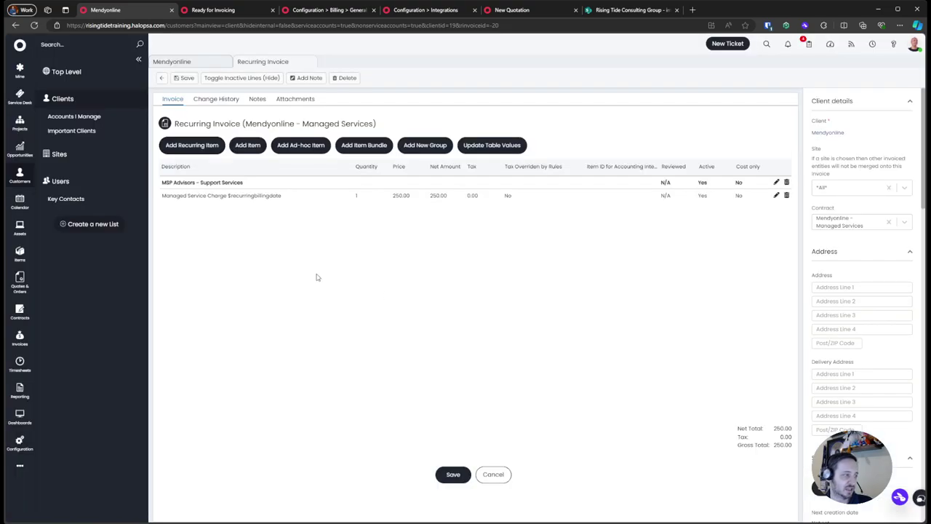
Step: Add a second Managed Service Charge recurring item to the invoice with a price of 115 and a quantity of 1
click(191, 145)
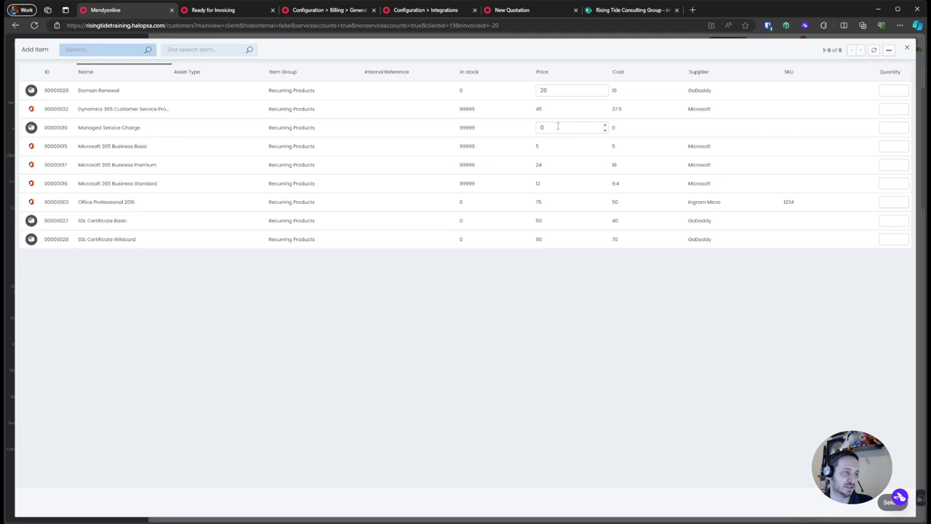
click(558, 127)
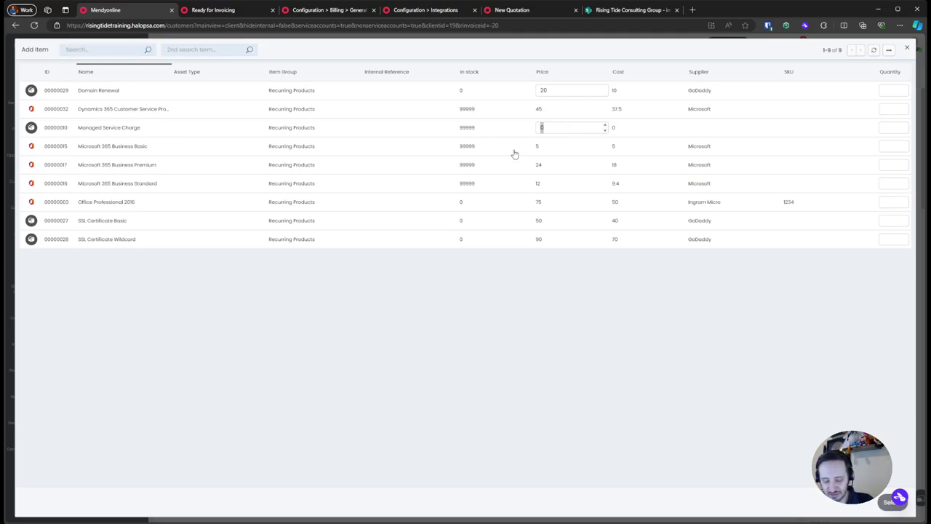
text(115)
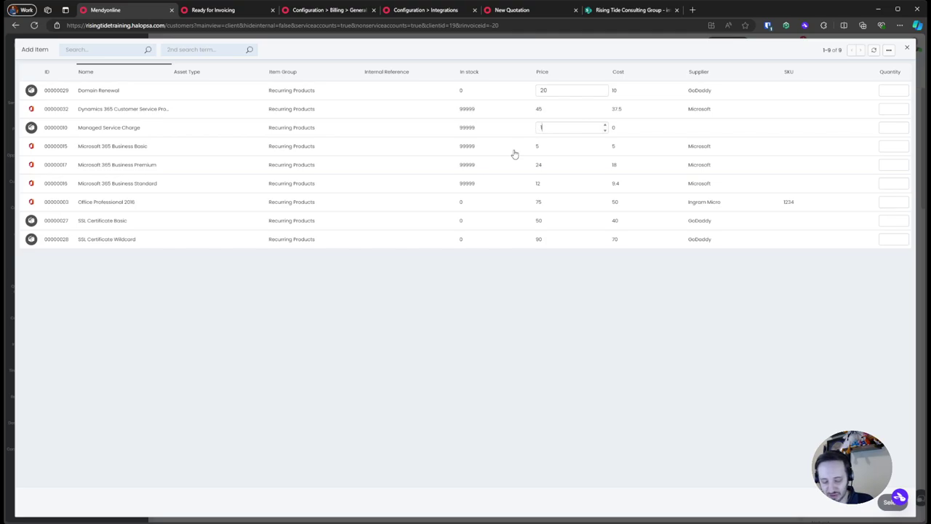
click(889, 127)
text(1)
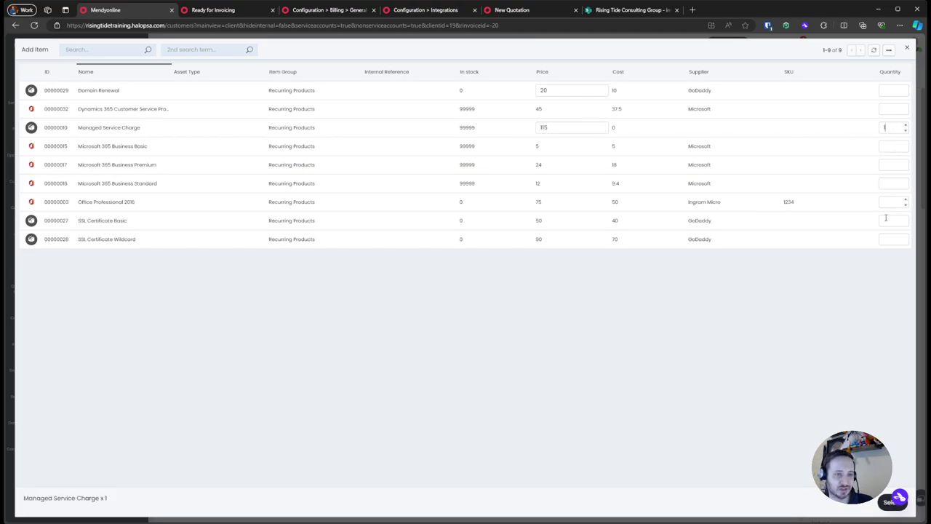
click(889, 502)
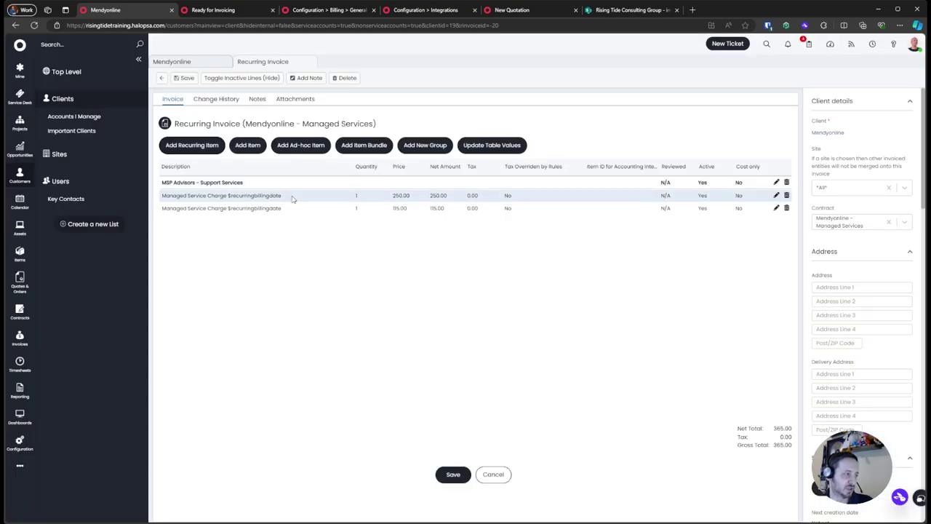
Step: Add a third Managed Service Charge recurring item to the invoice with a price of 200 and a quantity of 1
click(211, 146)
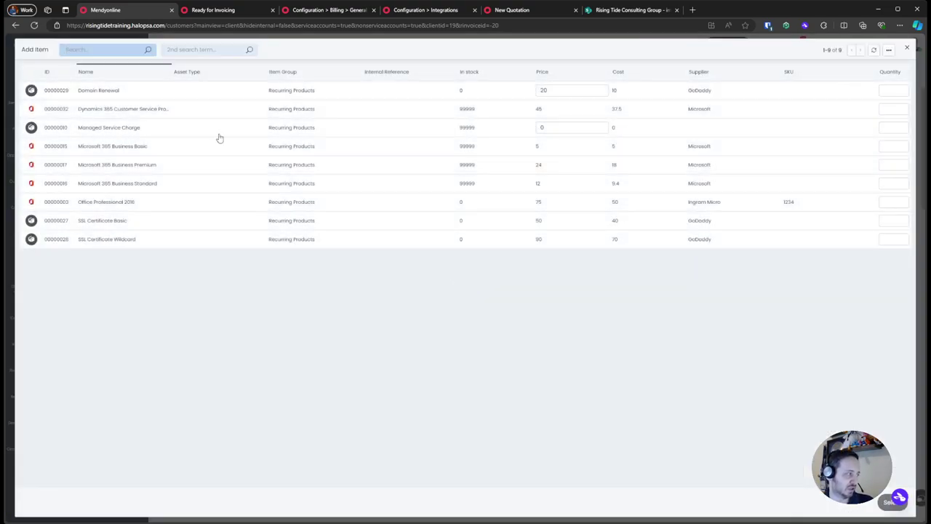
click(558, 128)
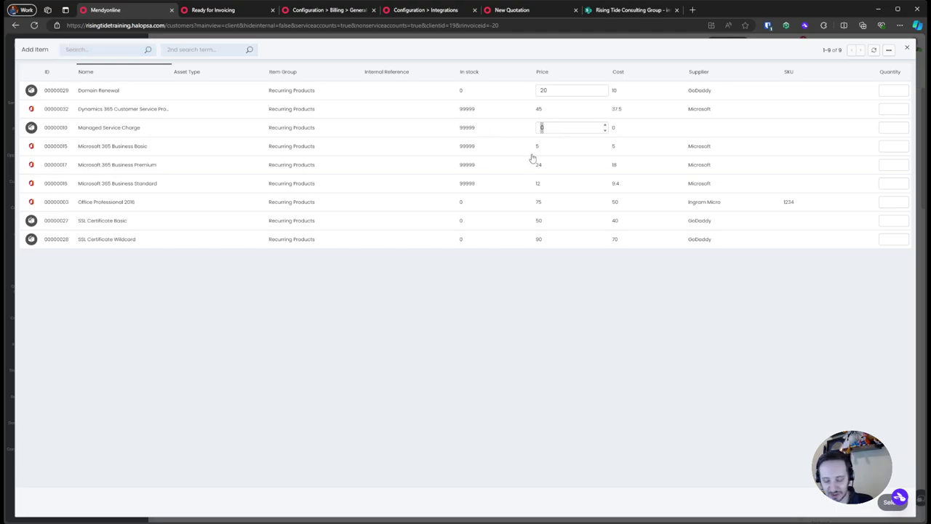
text(200)
click(893, 128)
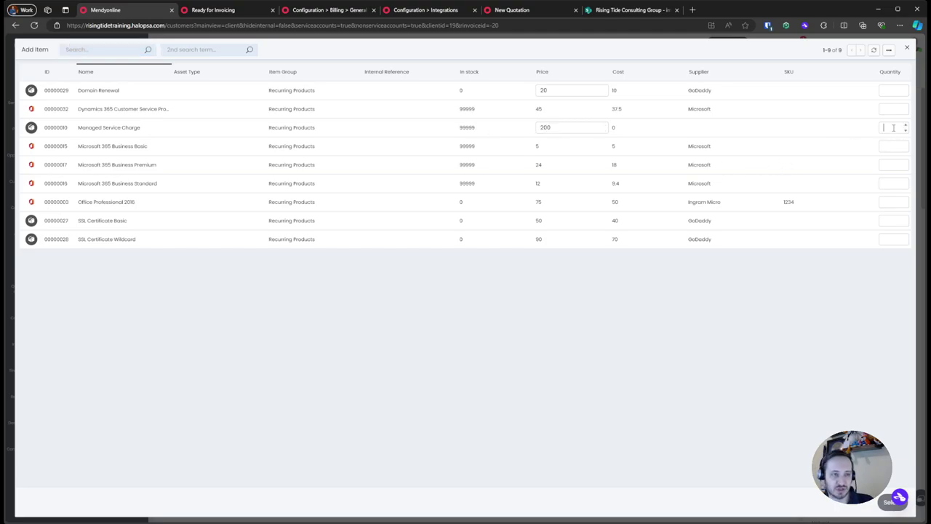
text(1)
click(887, 502)
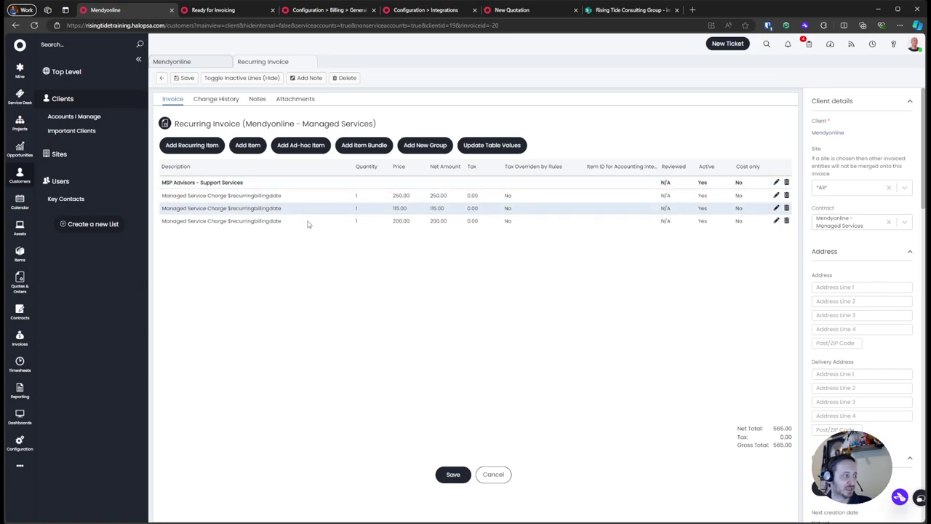
Step: Add a new group described as "Third Party Licensing" to the recurring invoice
click(427, 145)
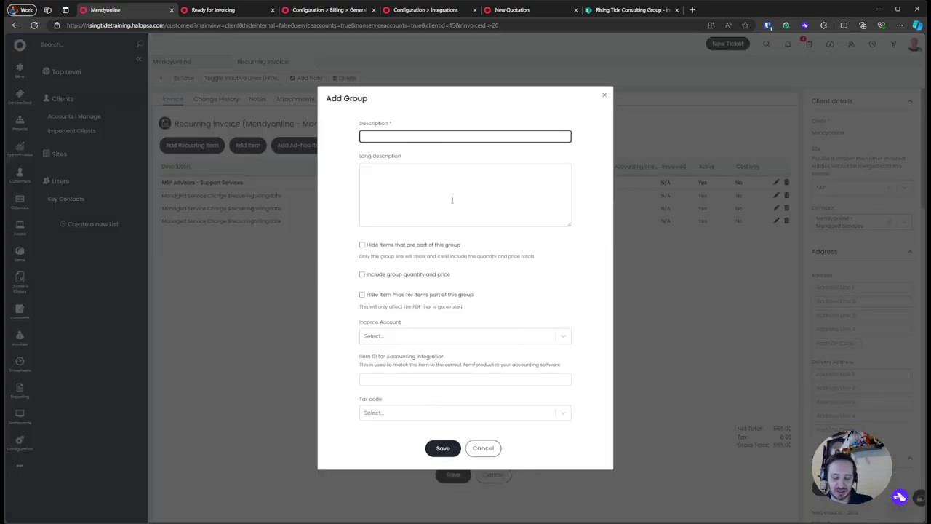
text(Third Party licens)
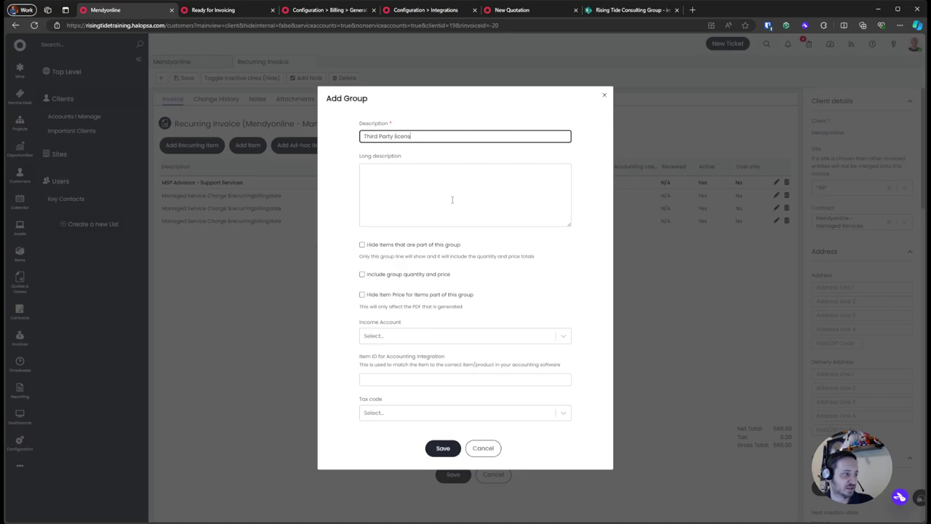
key(BackSpace)
key(BackSpace)
key(BackSpace)
key(BackSpace)
key(BackSpace)
key(BackSpace)
text(Licensing)
key(Return)
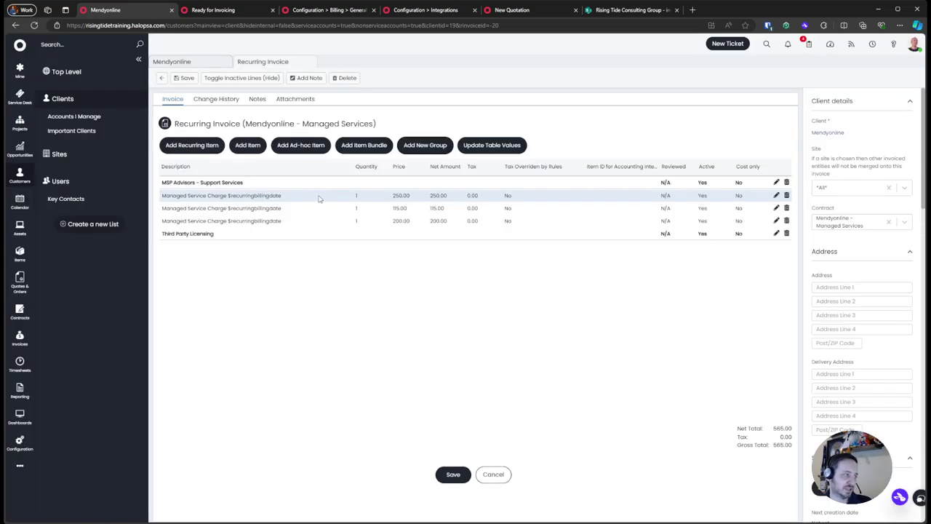
Step: Add recurring items Microsoft 365 Business Premium, Microsoft 365 Business Standard, Domain Renewal and SSL Certificate Wildcard to the invoice, each with a quantity of 1
click(213, 147)
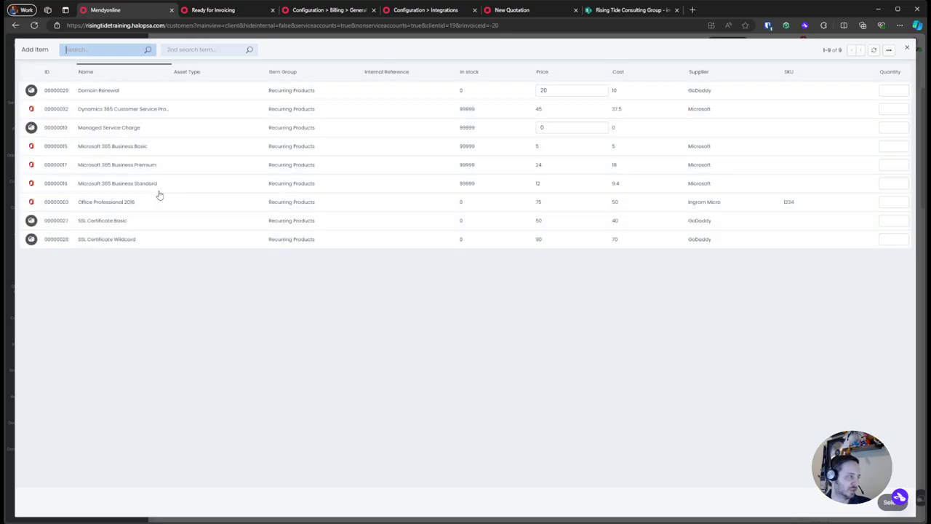
click(889, 164)
text(1)
key(Tab)
text(1)
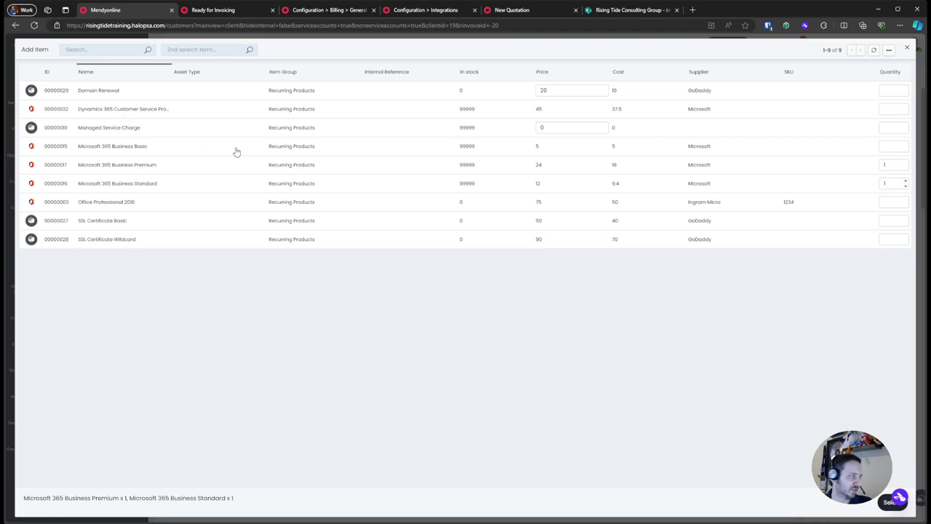
click(889, 90)
text(1)
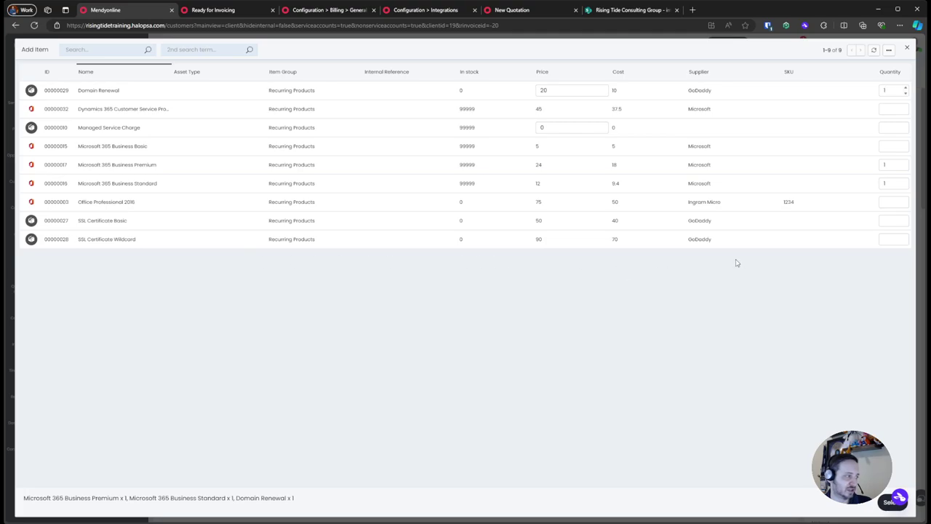
click(885, 239)
text(1)
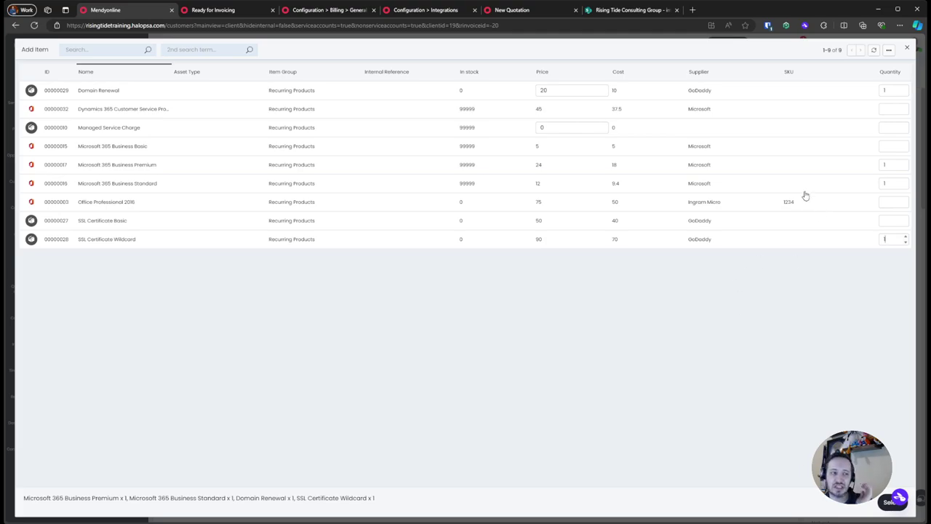
click(886, 509)
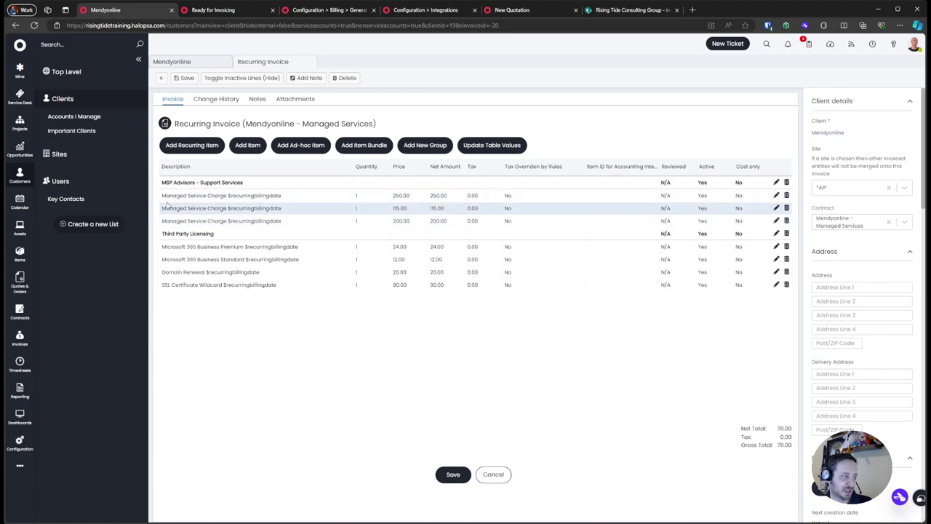
Step: Edit the 250.00 Managed Service Charge line and change its description to "Managed Server Support Charge $recurringbillingdate"
drag(166, 198, 347, 218)
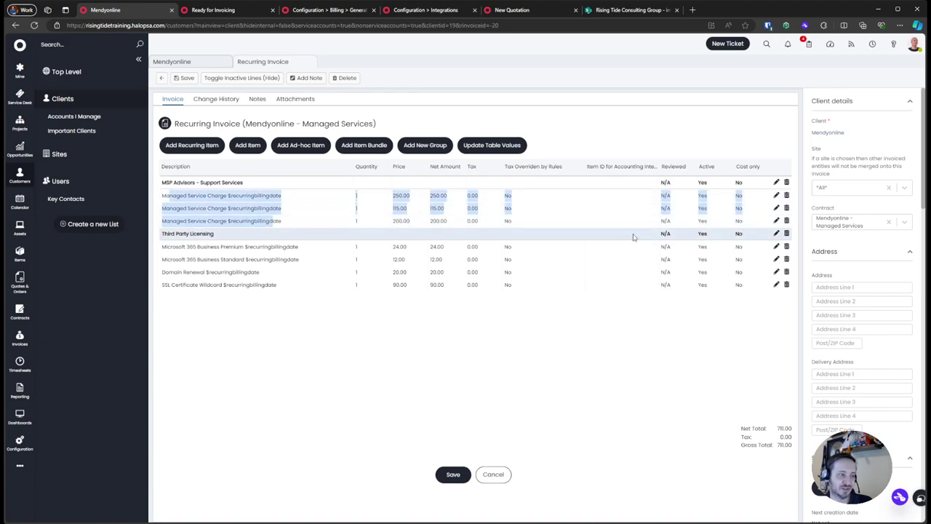
click(810, 210)
click(776, 194)
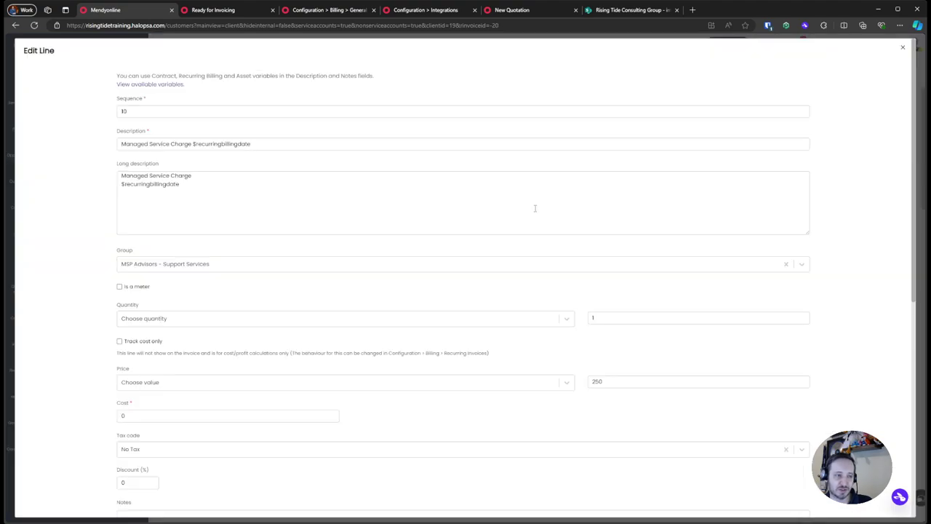
click(253, 145)
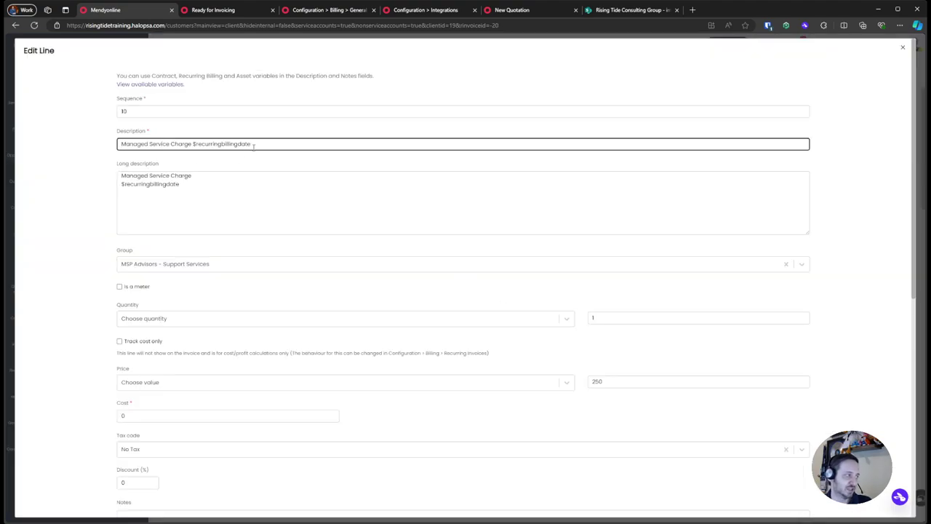
key(ctrl+shift+Right)
text(Servic)
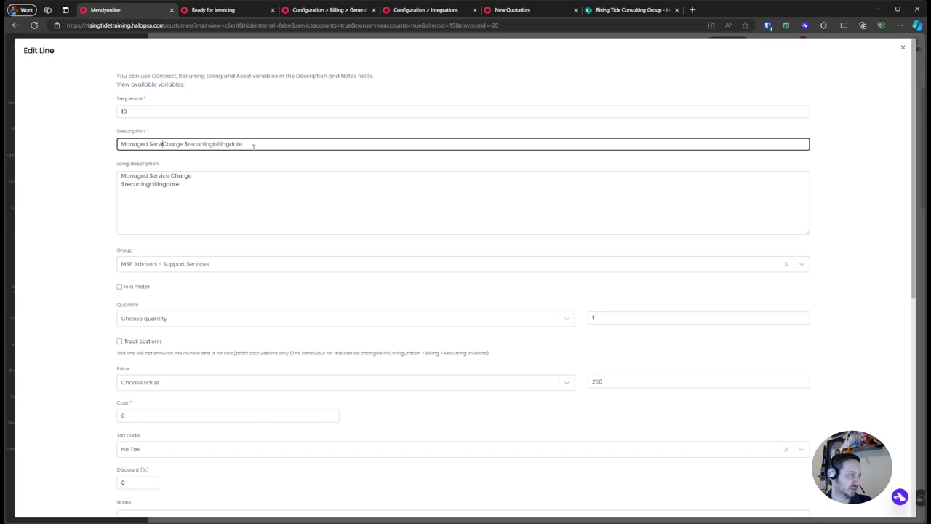
key(BackSpace)
key(BackSpace)
text(er Support)
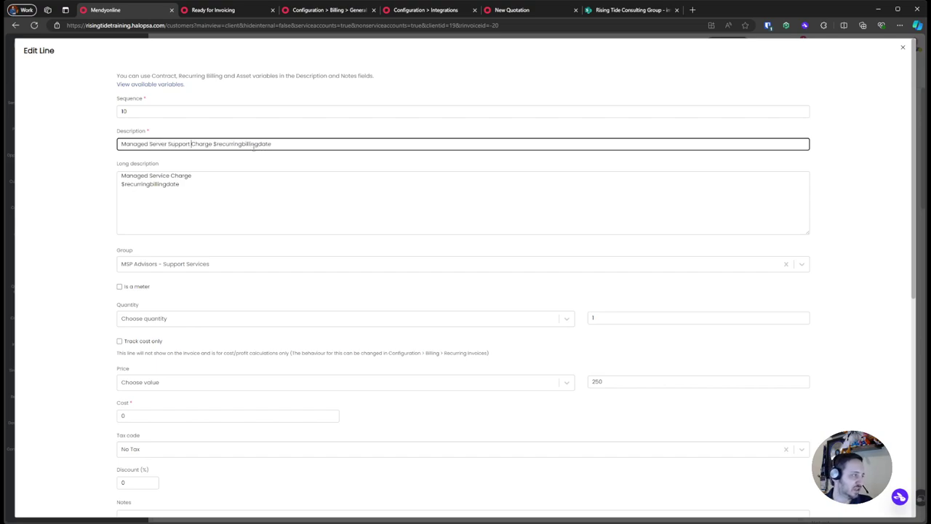
Step: Replace the line's long description with a copy of its description, "Managed Server Support Charge $recurringbillingdate"
key(ctrl+a)
key(ctrl+c)
click(250, 189)
key(ctrl+a)
key(ctrl+v)
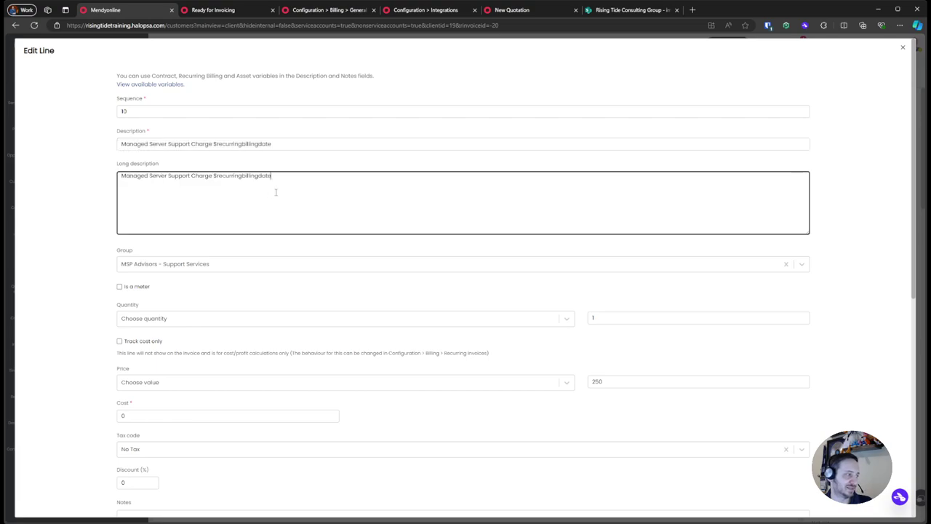
Step: Set the line's quantity to "Calculate quantity from Asset count on creation" and start a new asset quantity entry
drag(108, 253, 215, 252)
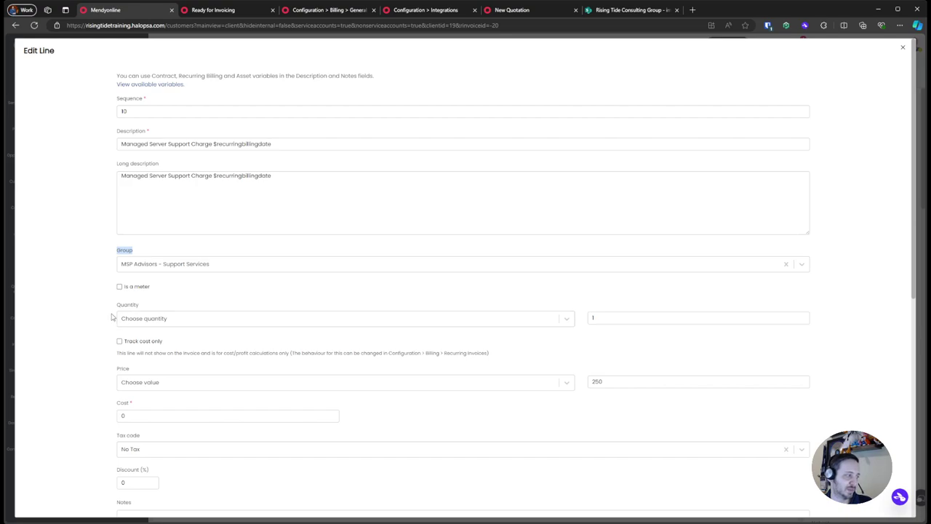
drag(114, 317, 211, 318)
click(210, 317)
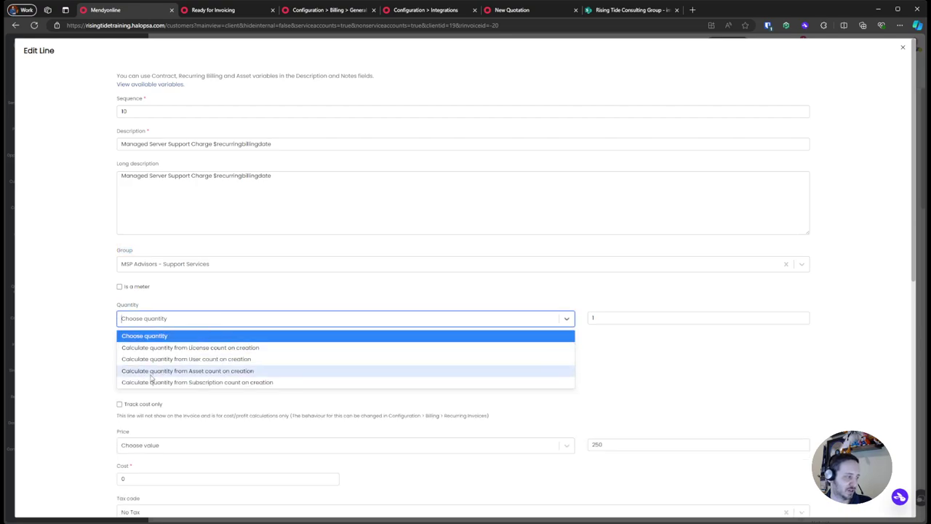
click(270, 371)
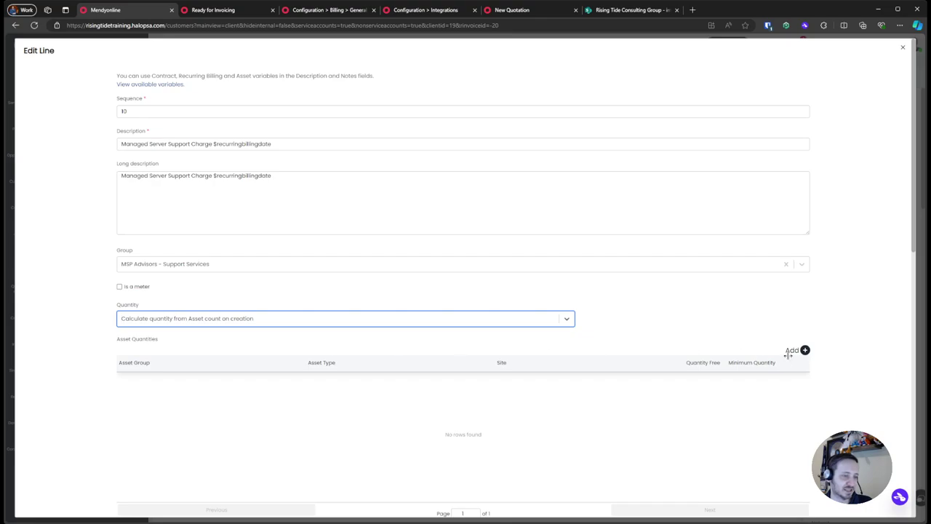
click(313, 319)
click(632, 301)
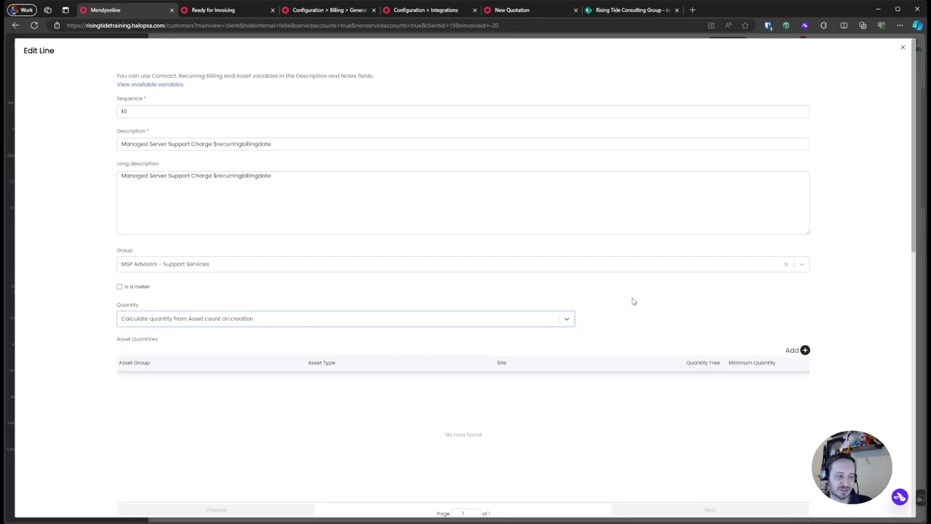
click(805, 350)
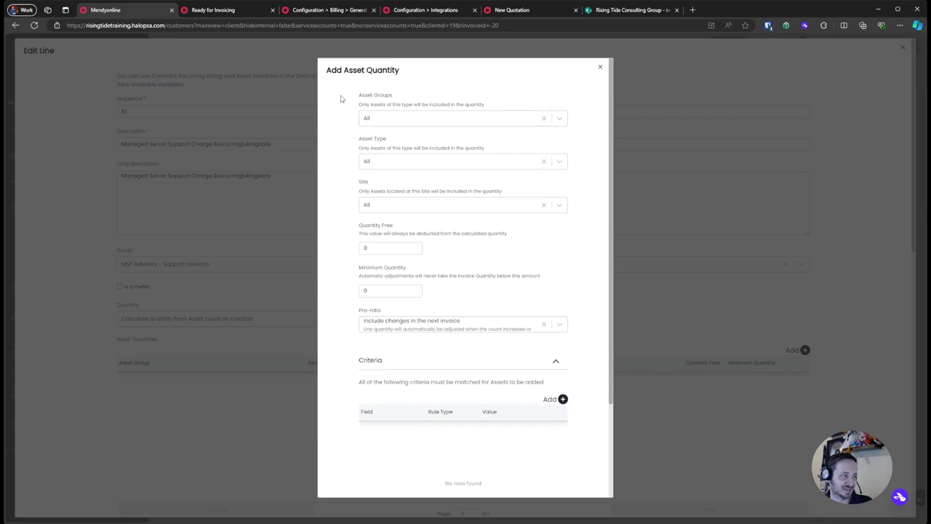
click(405, 160)
text(ser)
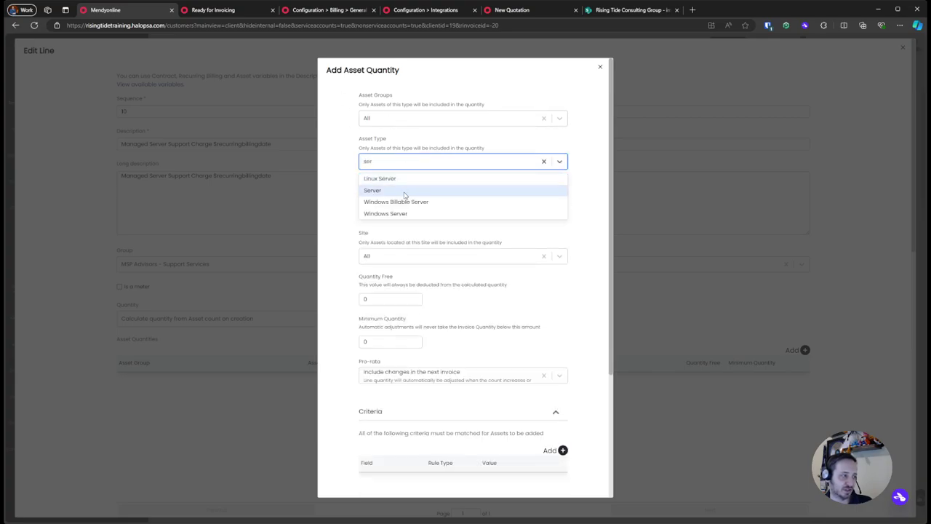
click(418, 202)
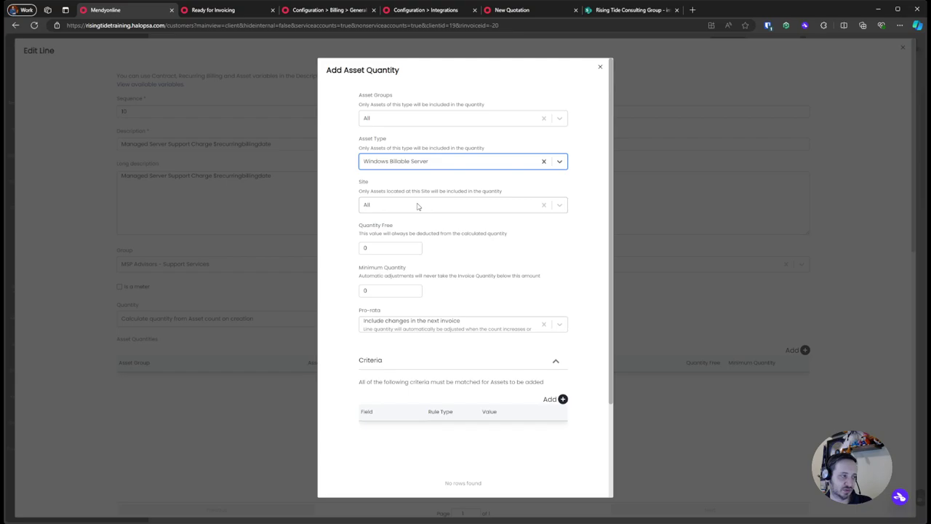
click(411, 163)
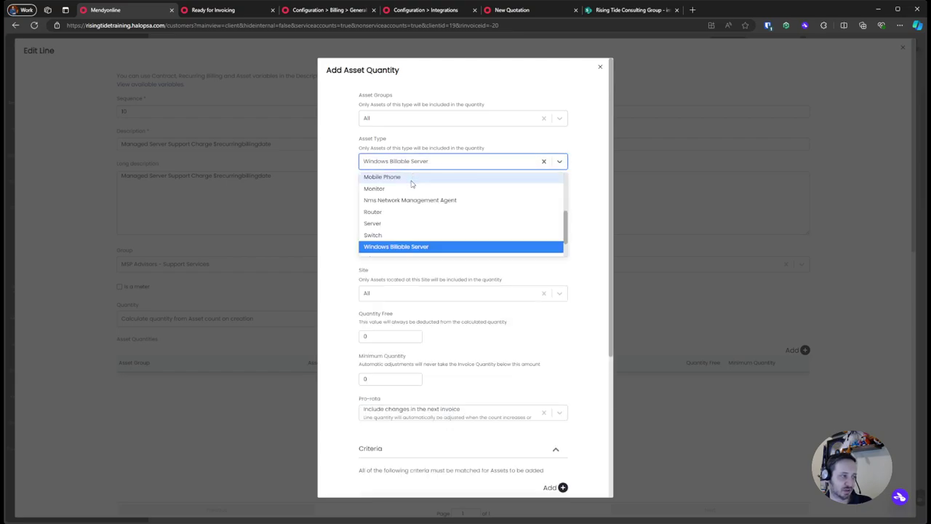
text(ser)
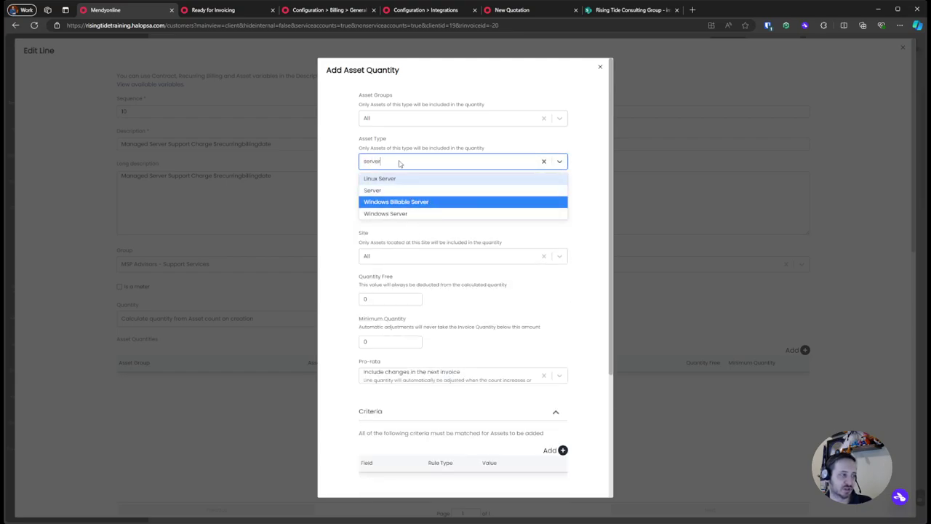
click(400, 162)
click(403, 164)
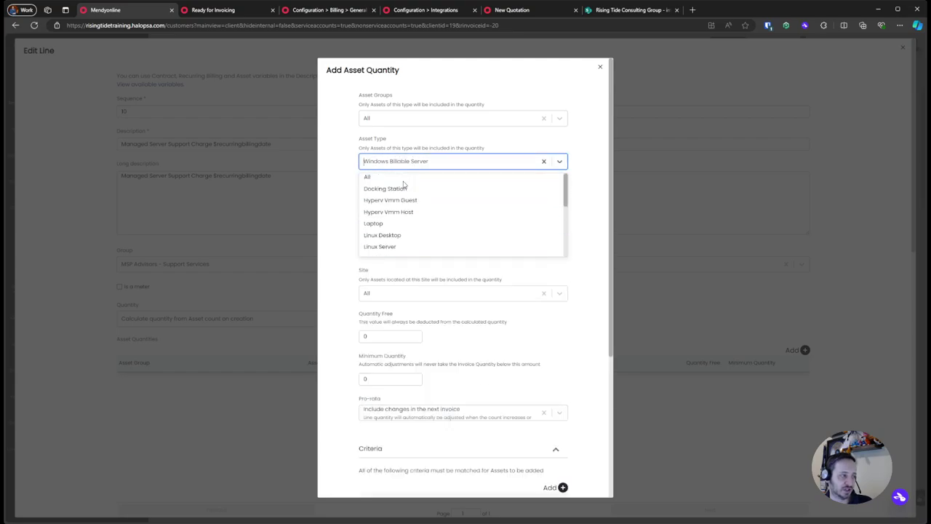
click(404, 178)
Step: Limit the new asset quantity to the Servers asset group
click(407, 122)
text(ser)
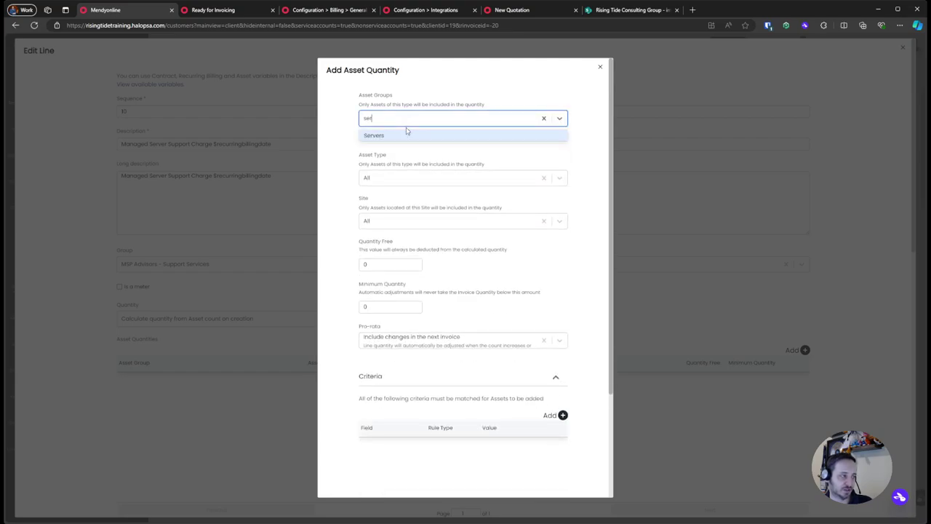
click(408, 134)
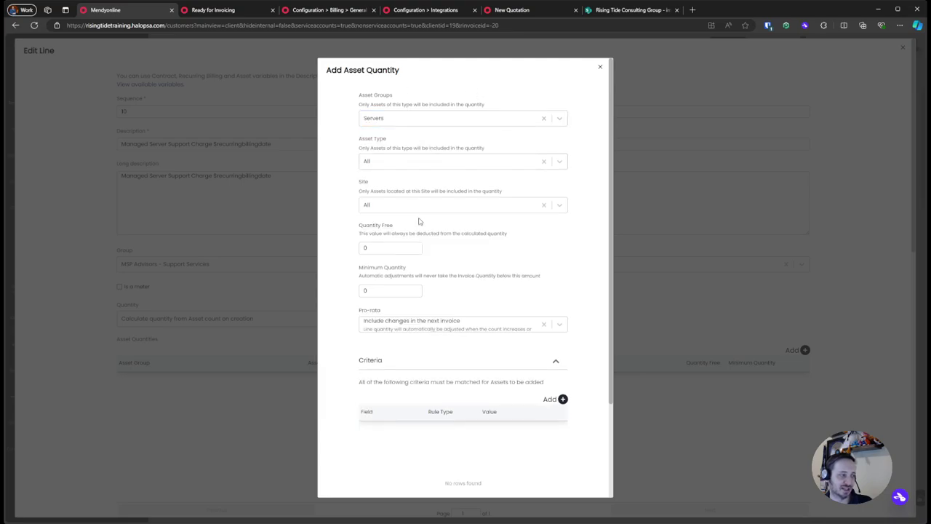
Step: Review the site, free quantity and minimum quantity settings of the new asset quantity
scroll(438, 266, down, 3)
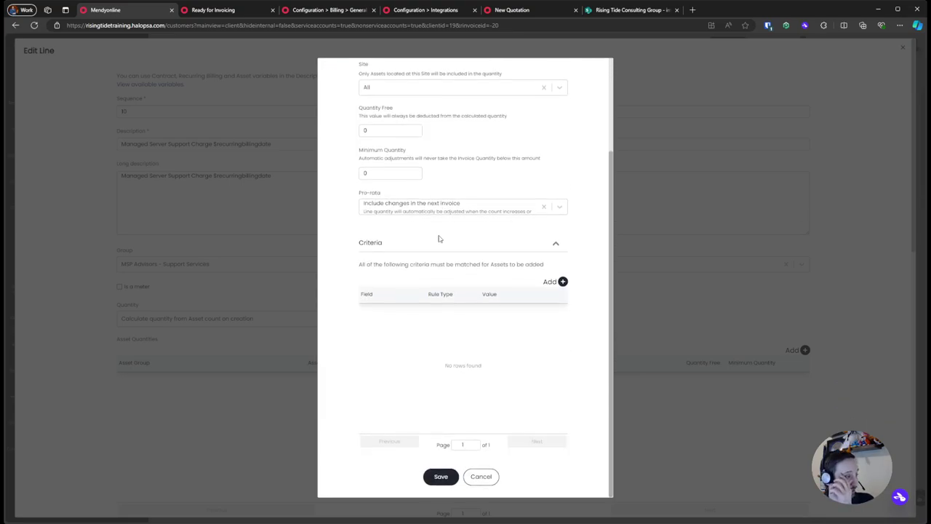
scroll(437, 237, up, 2)
drag(357, 195, 466, 267)
click(467, 268)
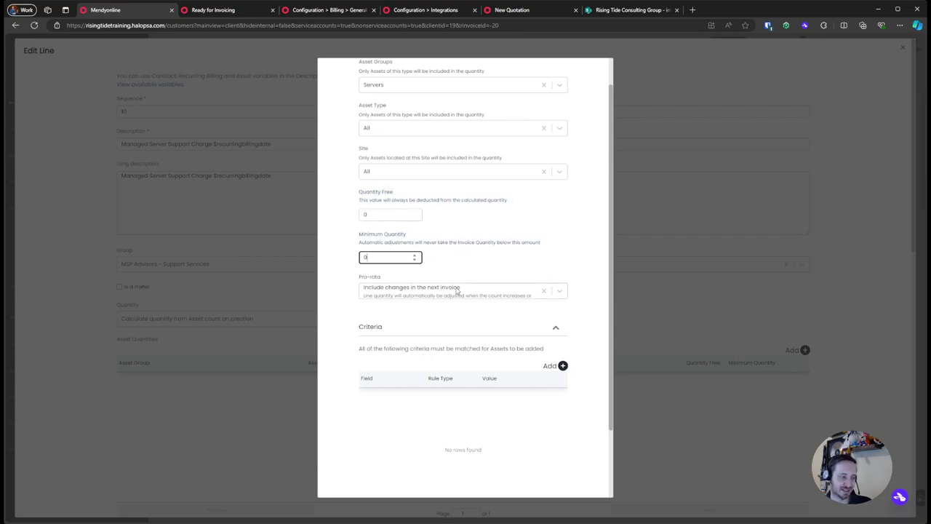
click(409, 177)
click(409, 173)
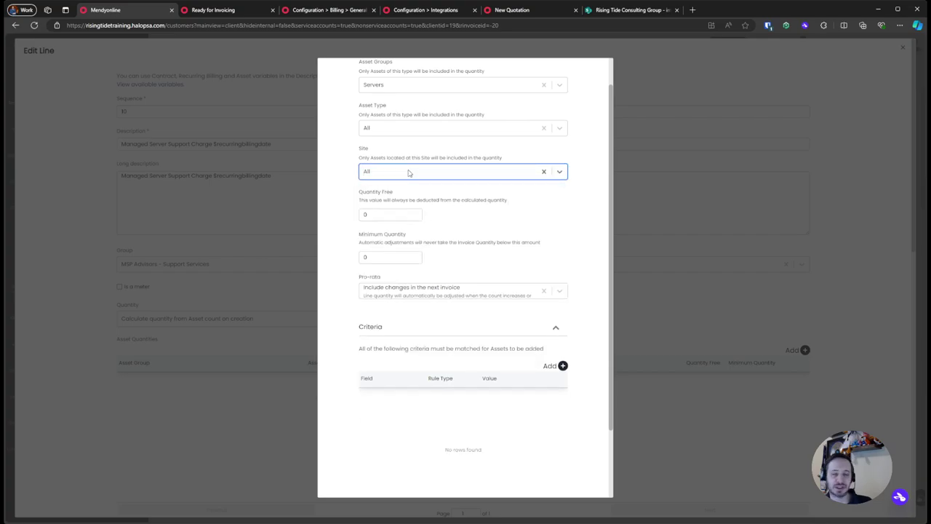
scroll(411, 306, down, 3)
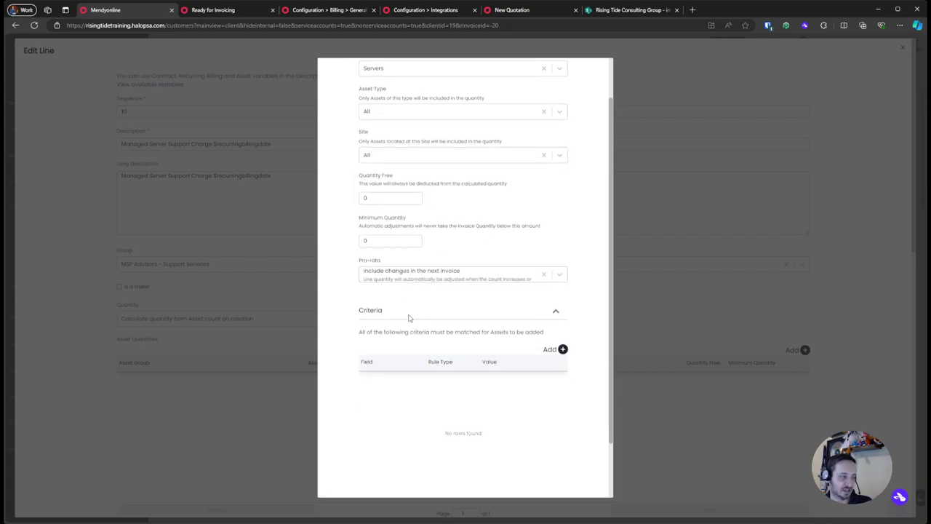
Step: Examine the pro-rata options available for handling changes in the asset count
click(418, 211)
scroll(422, 284, down, 3)
scroll(429, 306, up, 4)
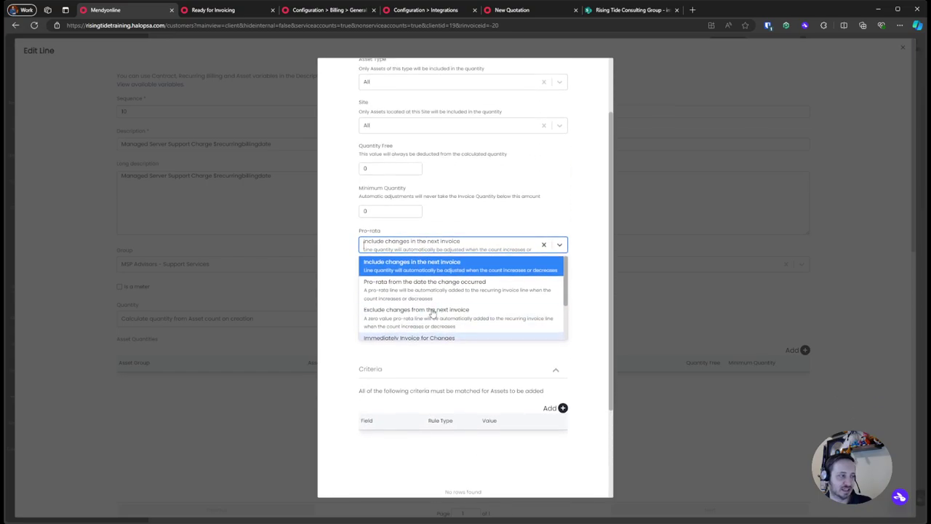
scroll(425, 313, down, 1)
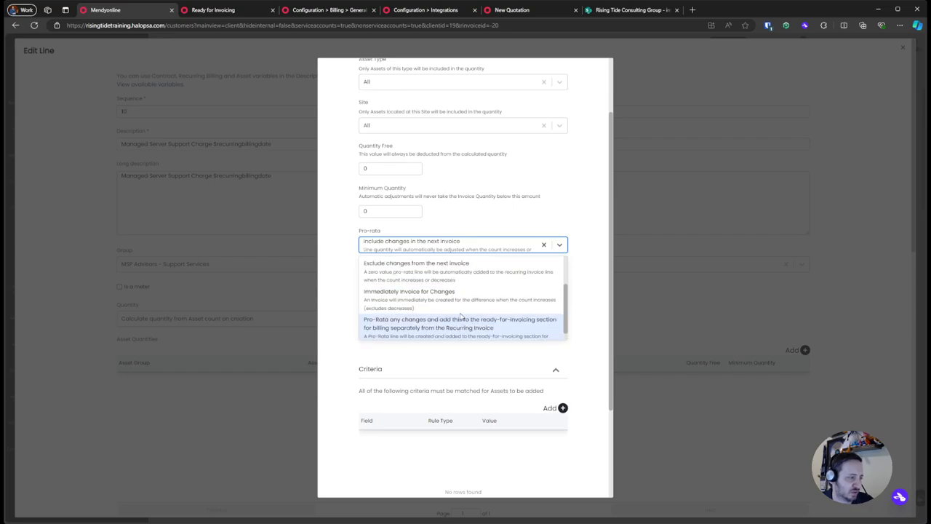
scroll(461, 313, up, 2)
click(472, 268)
click(471, 246)
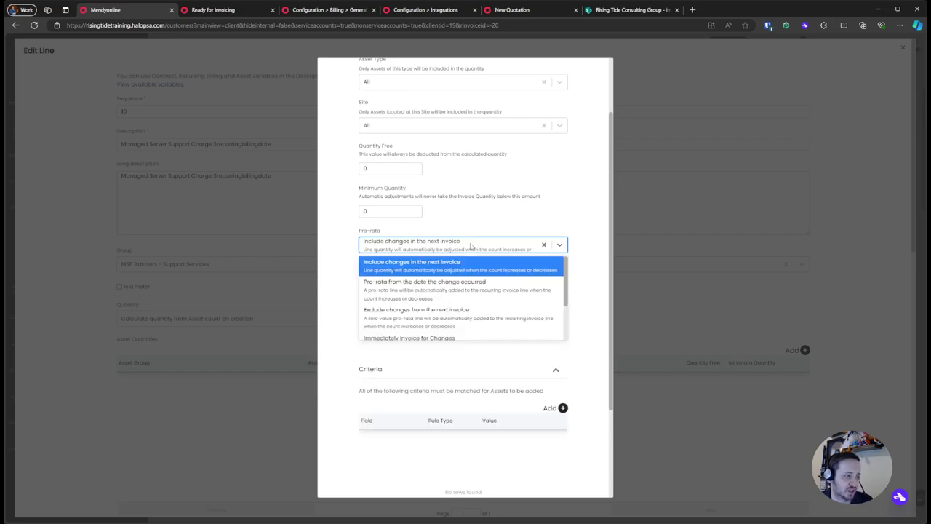
scroll(480, 291, down, 2)
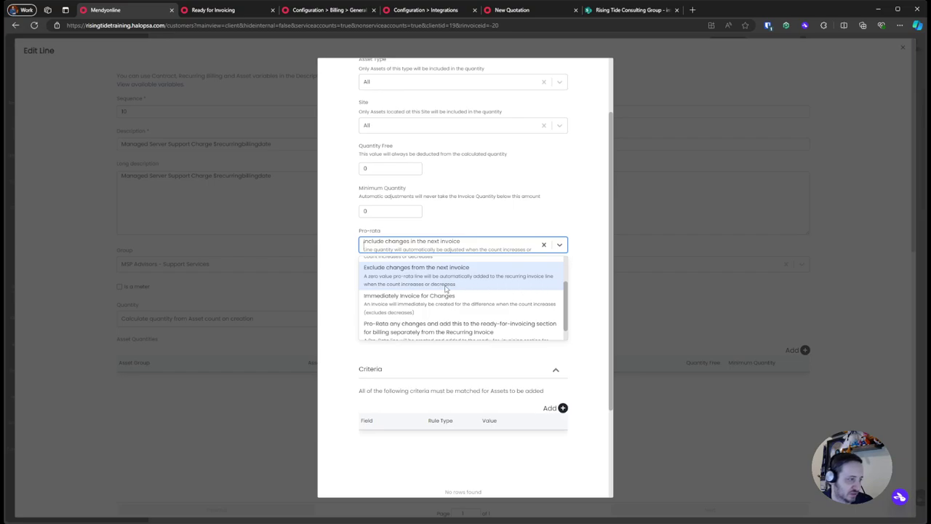
scroll(446, 289, up, 1)
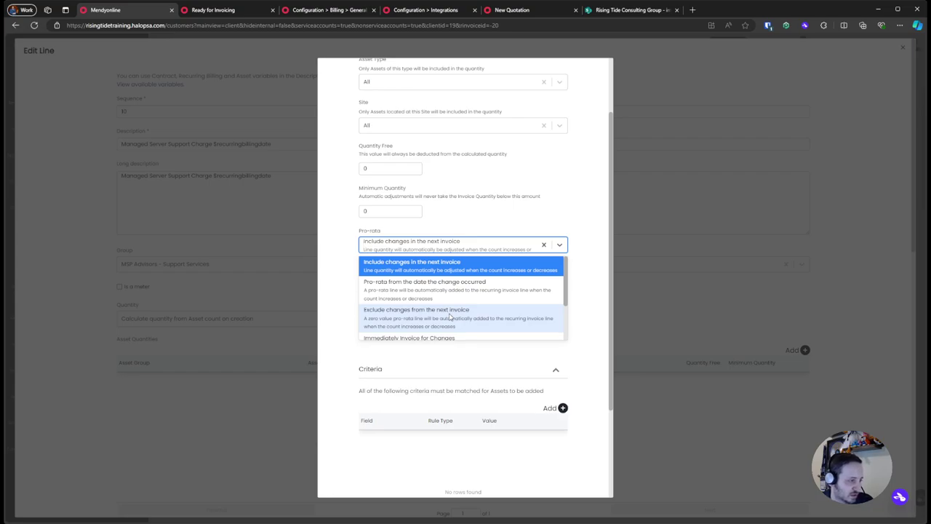
scroll(450, 317, down, 1)
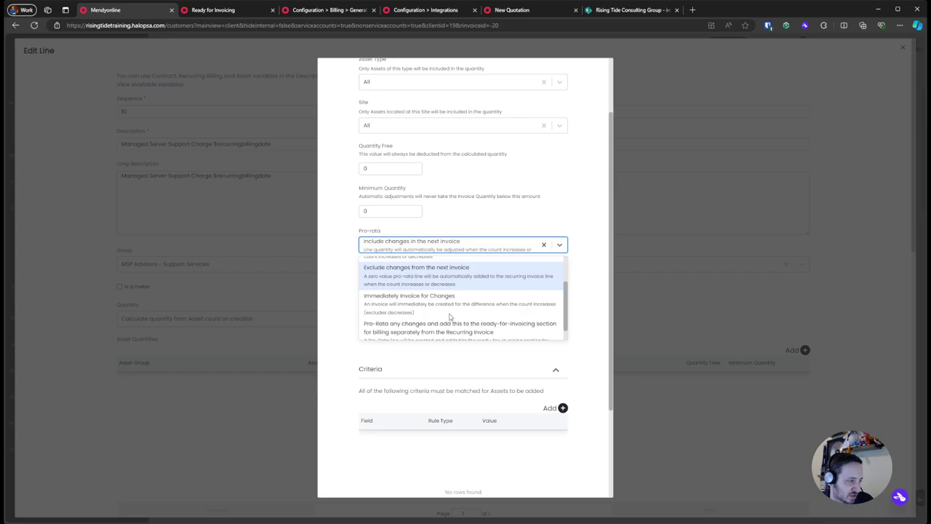
Step: Try the pro-rata option "Exclude changes from the next invoice" and restore "Include changes in the next invoice"
click(451, 274)
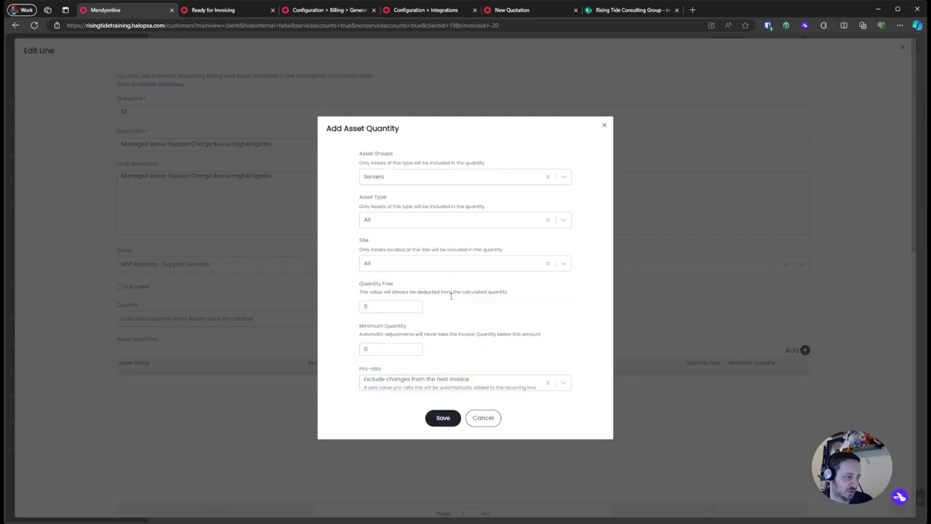
click(463, 382)
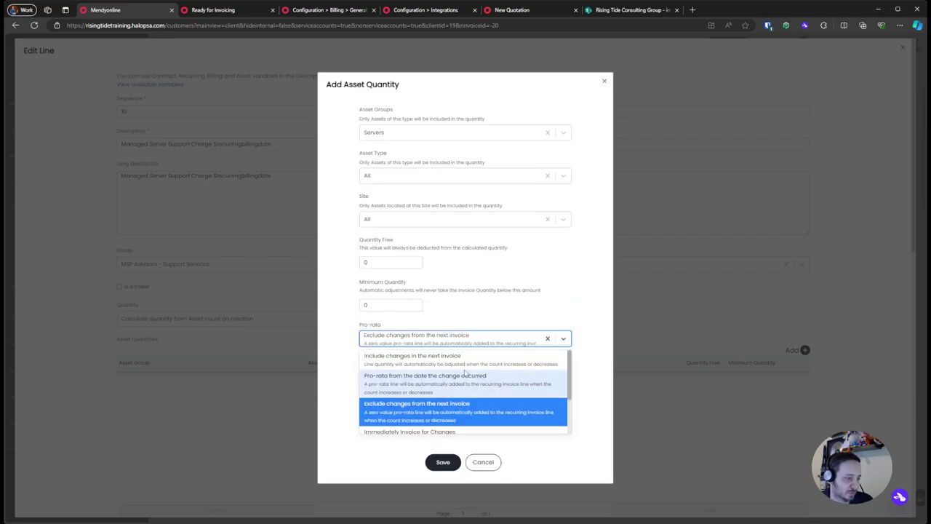
scroll(477, 378, down, 2)
scroll(473, 375, up, 2)
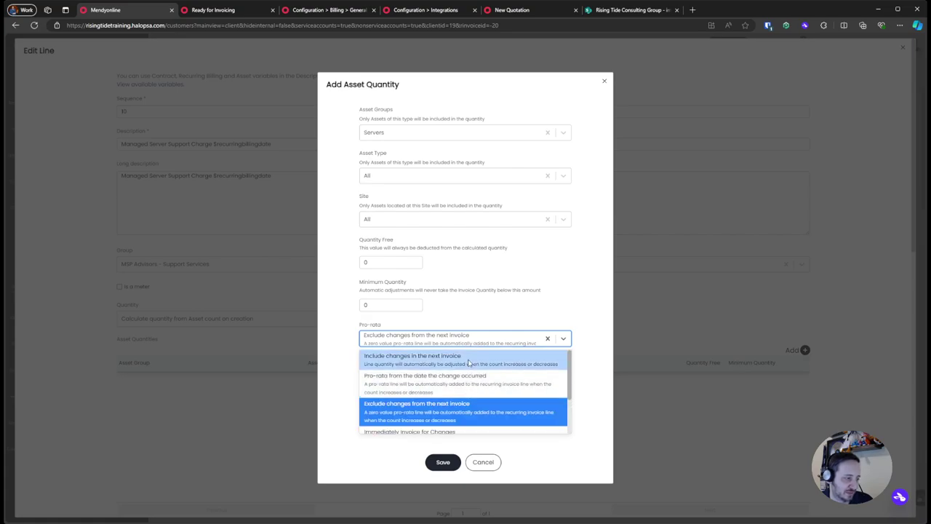
click(471, 359)
click(470, 362)
click(435, 395)
Step: Start a new criterion for the asset quantity and examine the asset fields it can be based on
scroll(434, 393, down, 3)
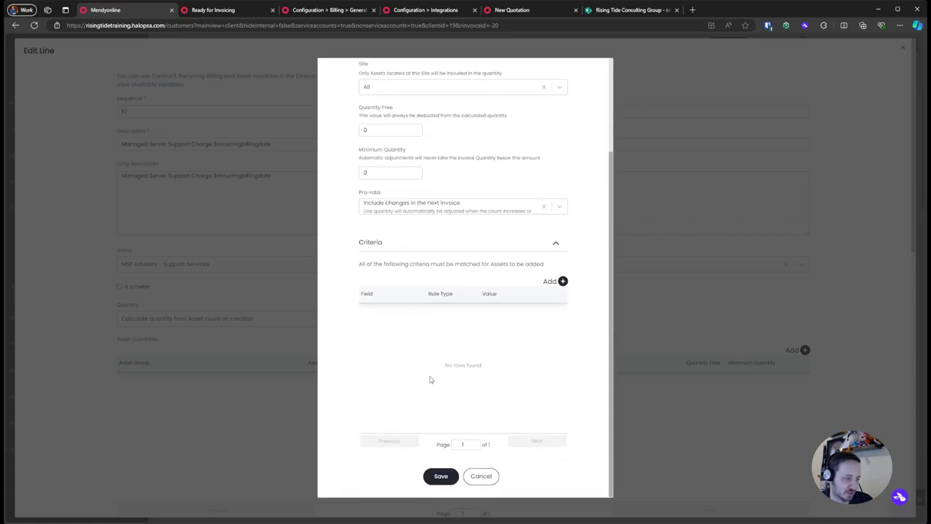
drag(364, 272, 540, 308)
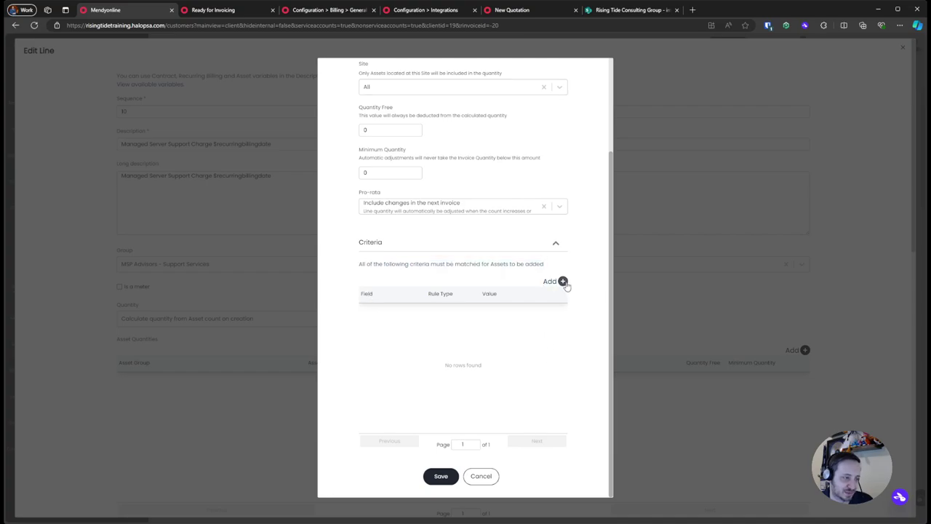
click(562, 281)
click(391, 283)
scroll(416, 309, down, 5)
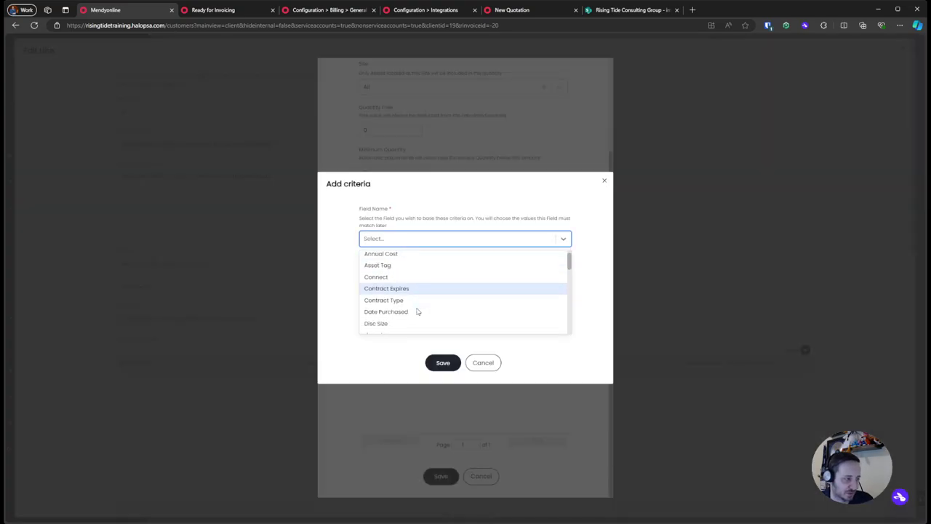
scroll(418, 312, down, 5)
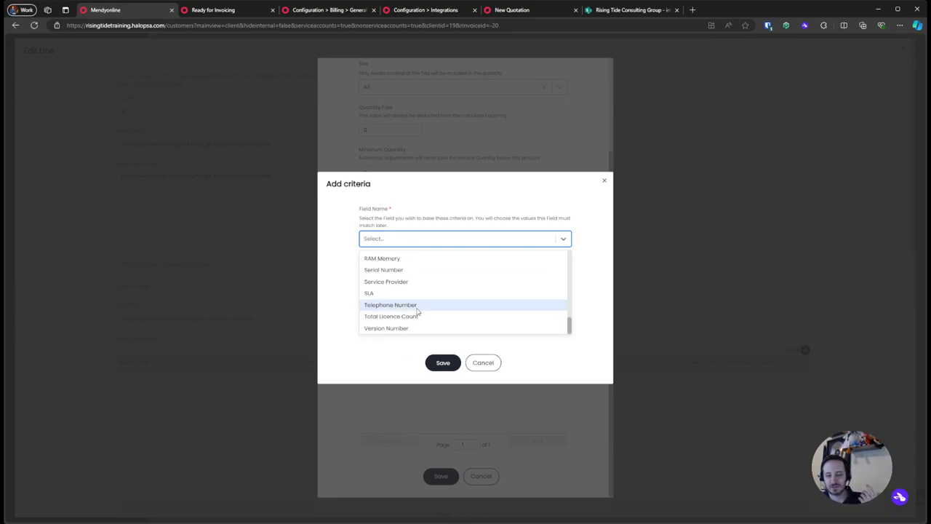
scroll(417, 311, up, 10)
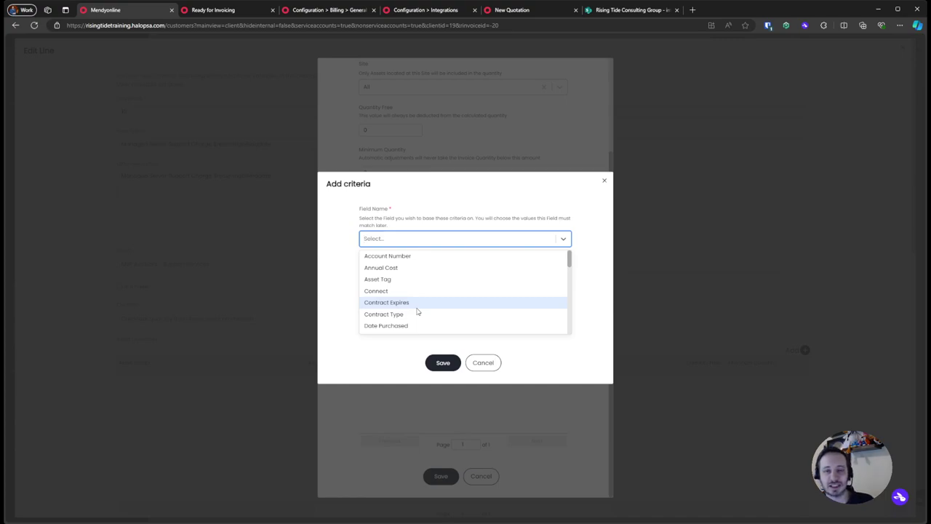
scroll(418, 311, down, 10)
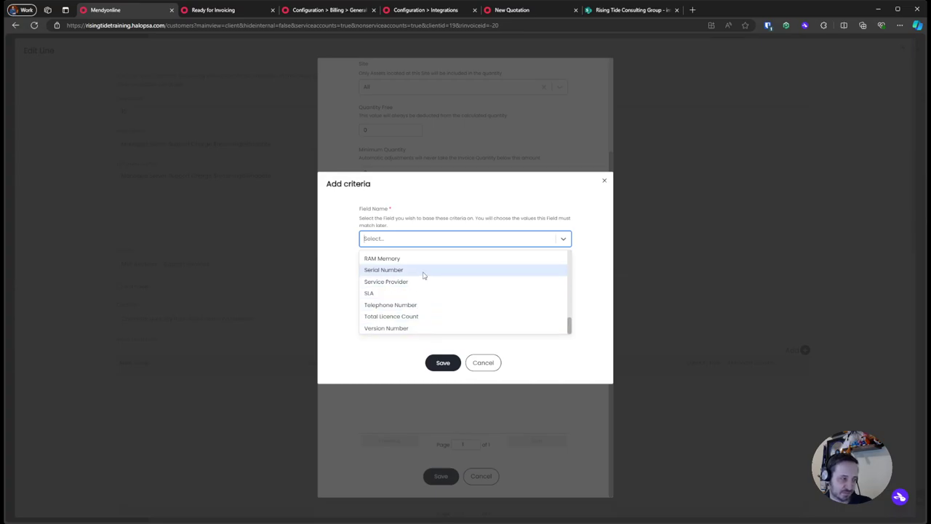
Step: Try a criterion where SLA is equal to 24 Hour SLA, and cancel it
click(428, 293)
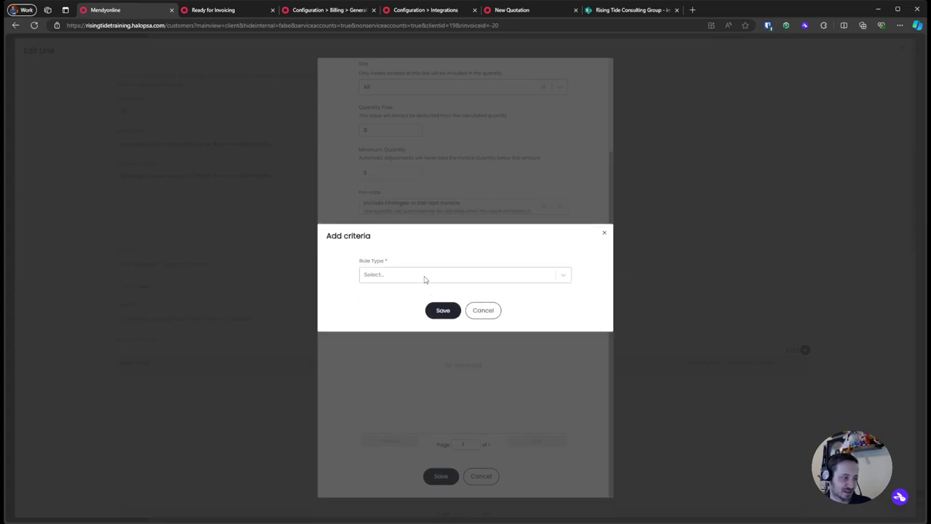
click(424, 276)
click(422, 265)
click(428, 292)
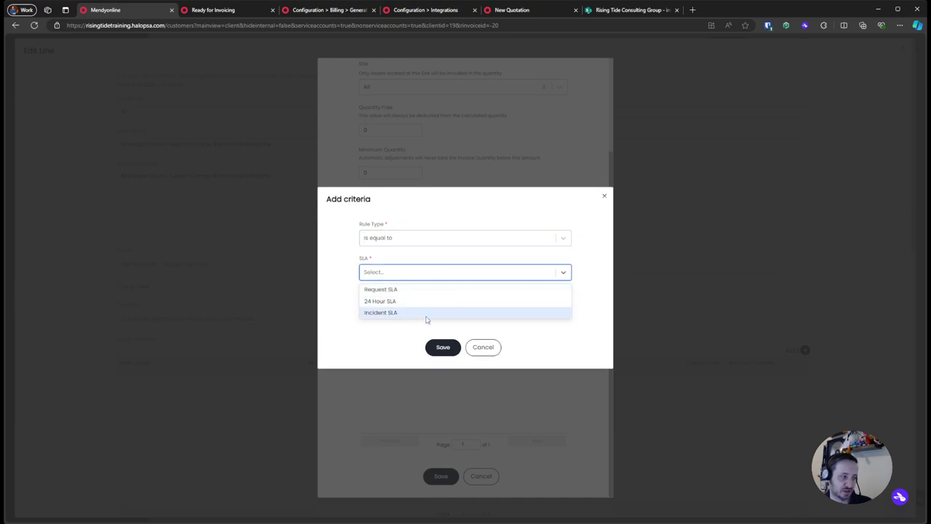
click(423, 313)
click(425, 291)
click(416, 301)
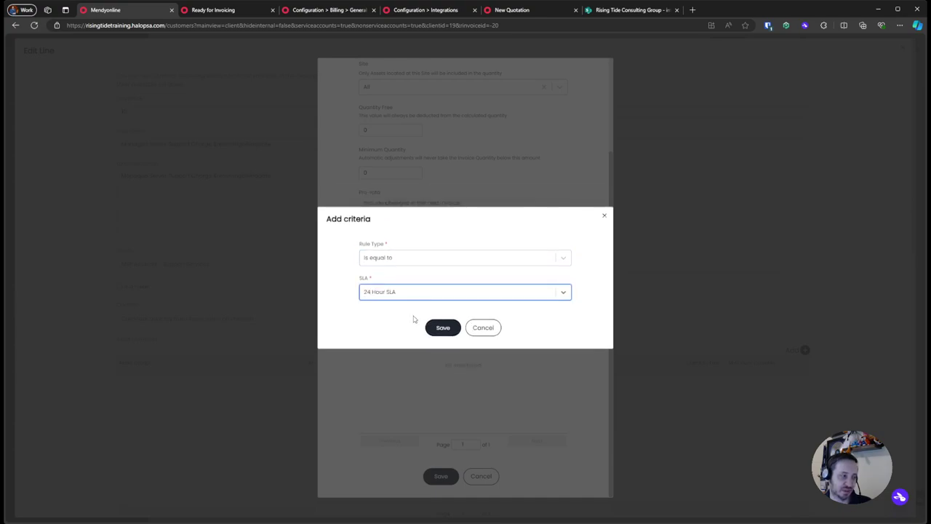
click(487, 331)
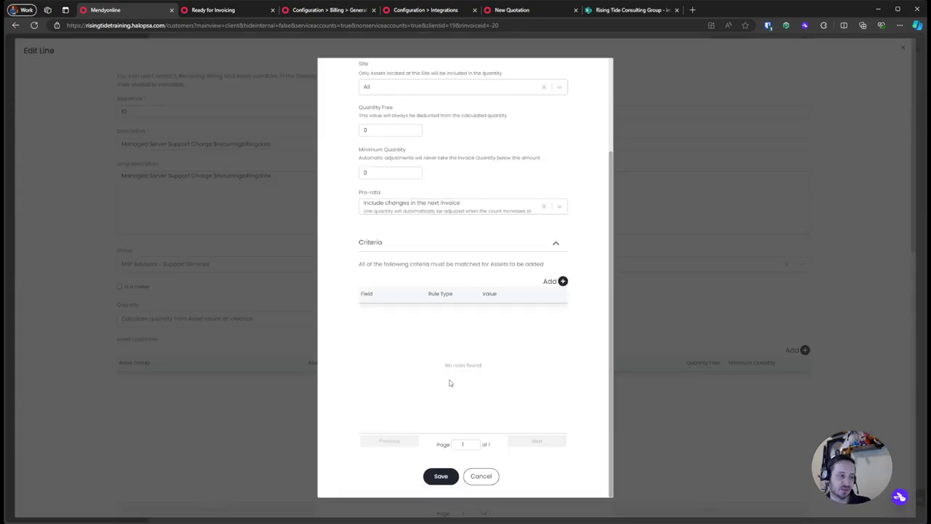
Step: Save the Servers asset quantity and examine the line's price calculation options
click(441, 476)
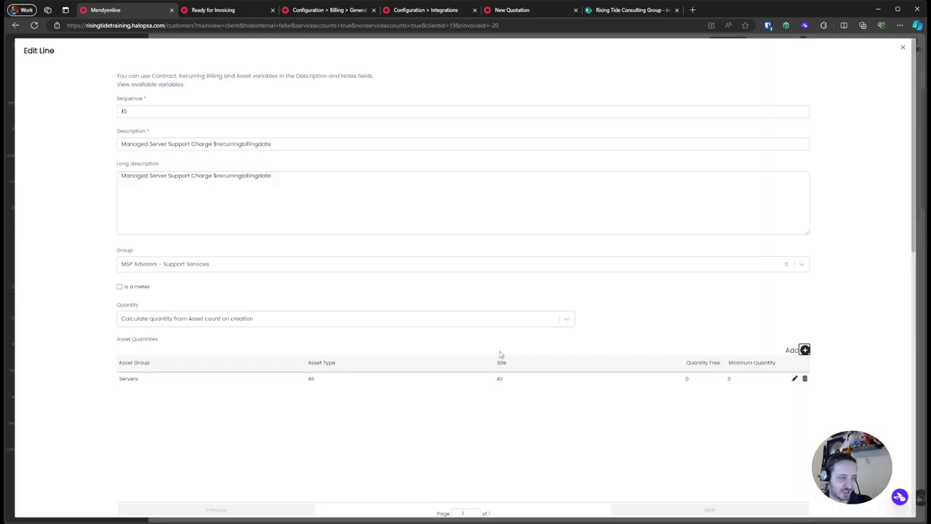
scroll(286, 349, down, 3)
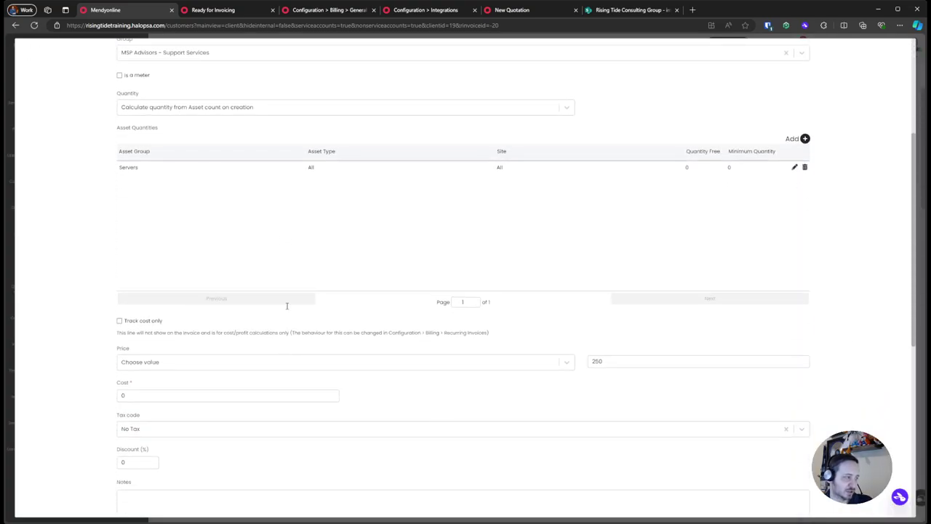
scroll(466, 270, down, 2)
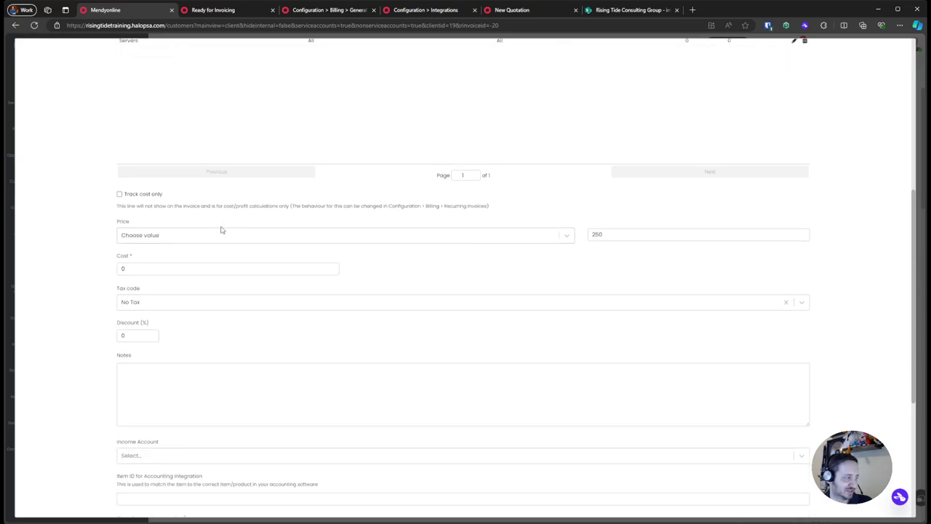
click(451, 236)
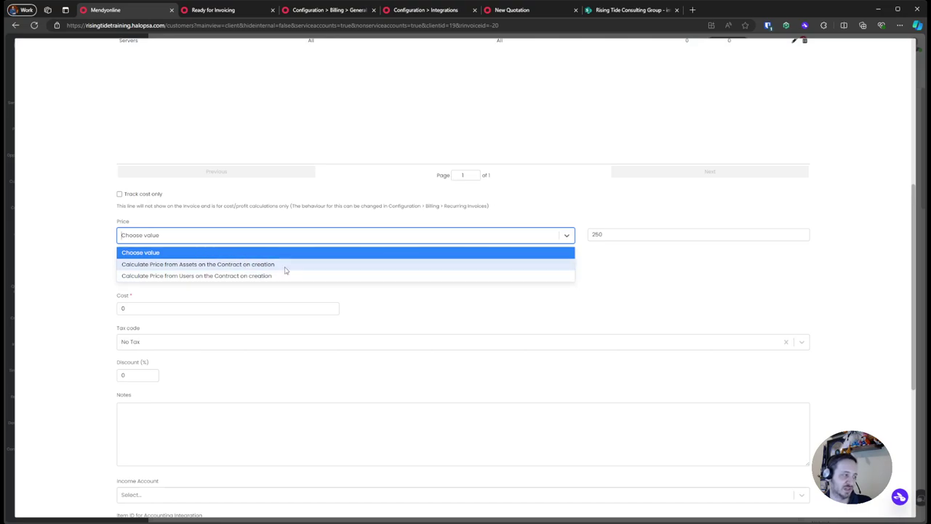
click(655, 286)
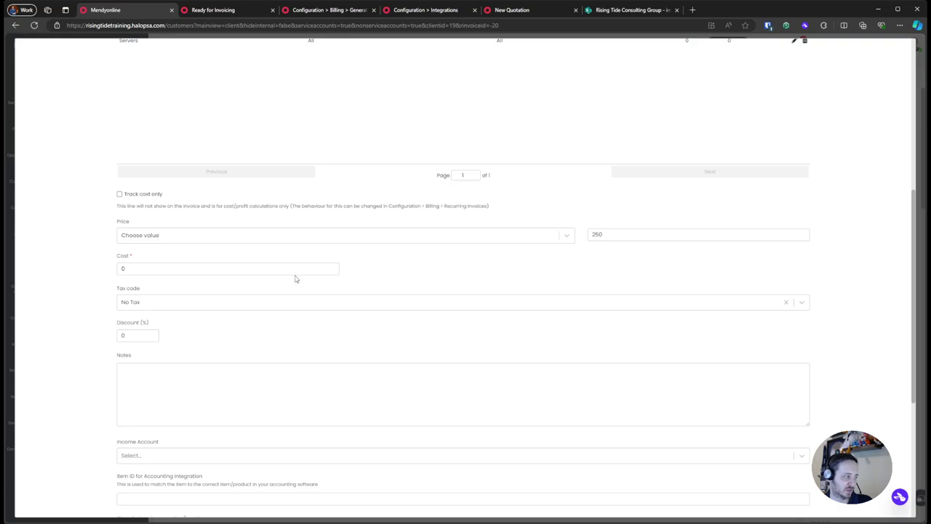
Step: Try "Calculate Price from Assets on the Contract on creation" as the line's price and restore "Choose value"
click(314, 238)
click(309, 264)
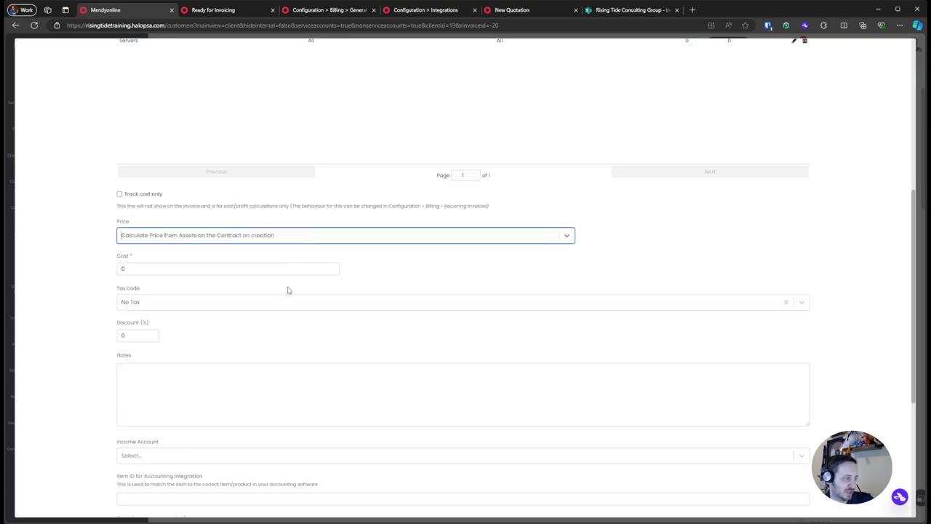
scroll(260, 299, down, 4)
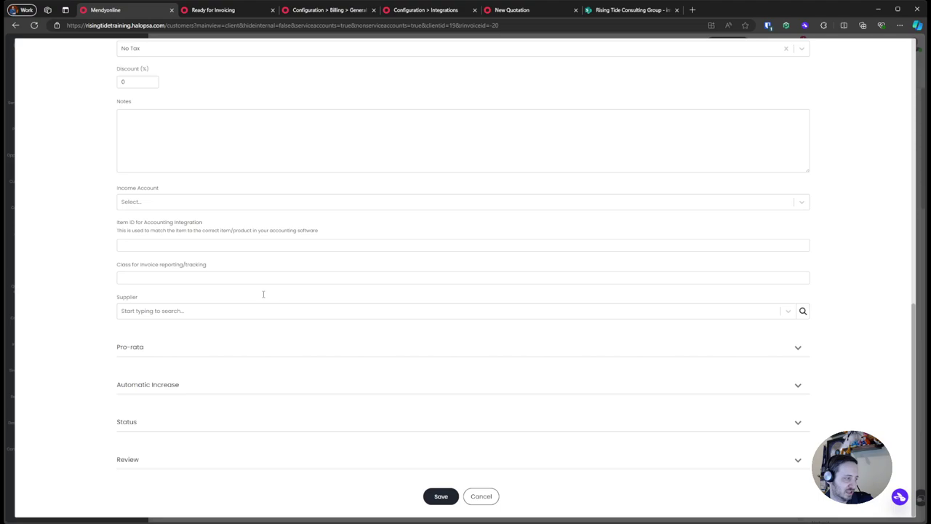
scroll(263, 297, up, 4)
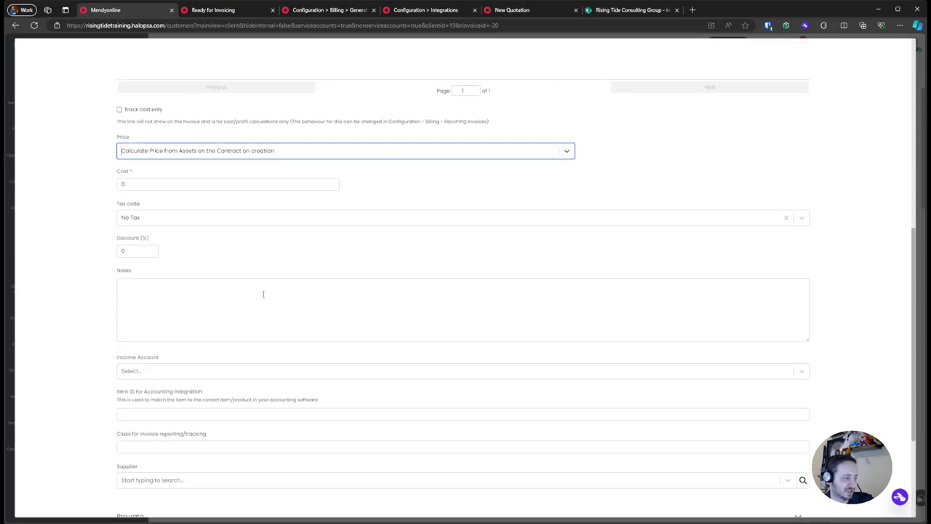
click(414, 277)
click(376, 282)
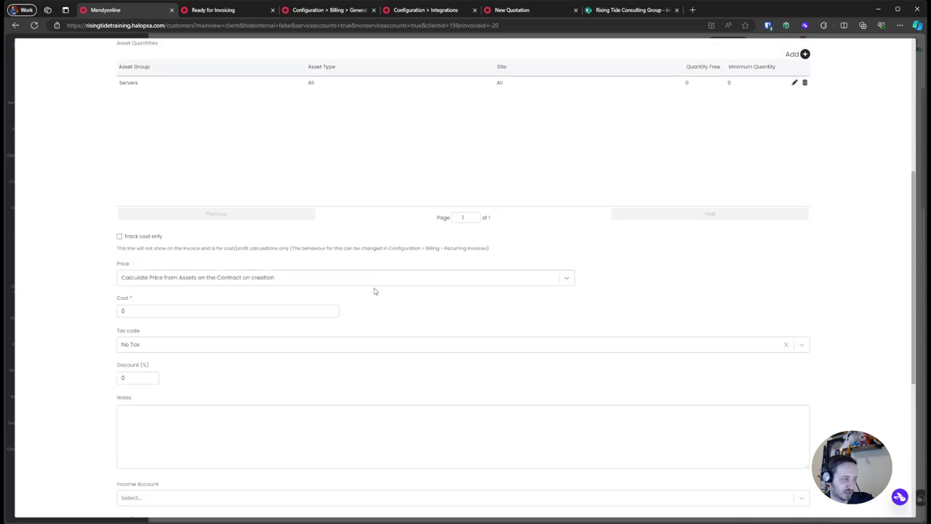
click(375, 285)
click(374, 294)
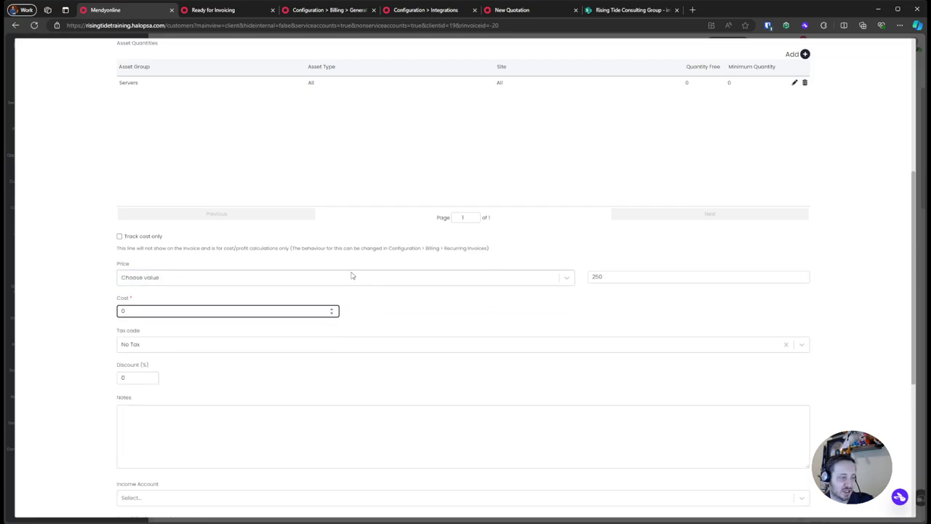
drag(115, 268, 622, 292)
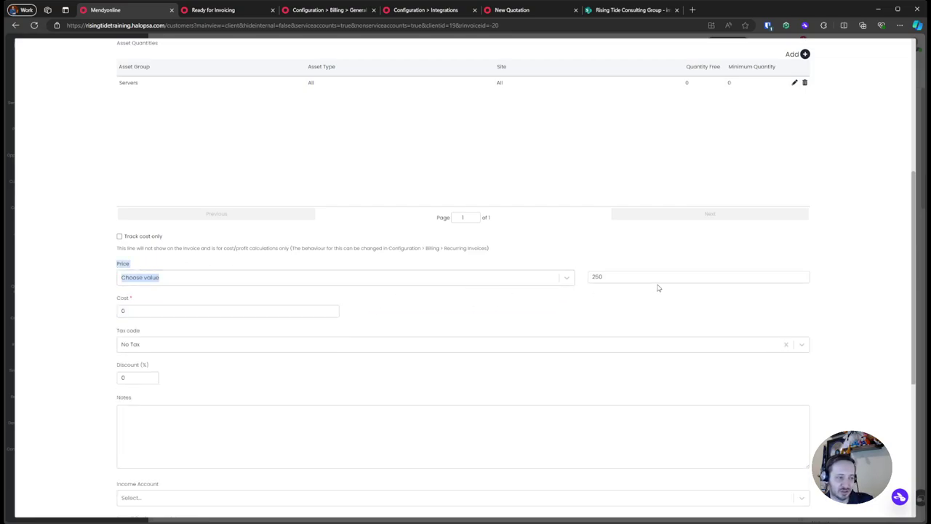
click(658, 287)
scroll(572, 301, up, 3)
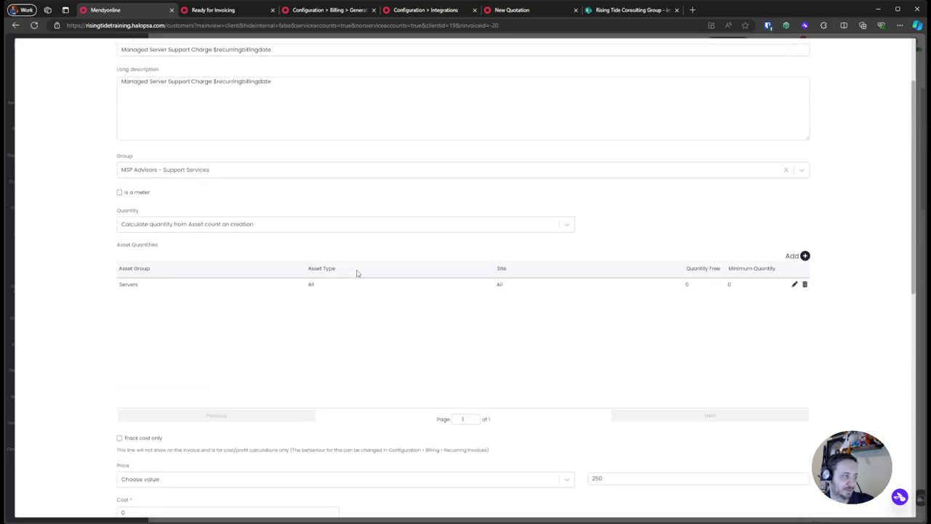
Step: Examine the price calculation options offered for the managed server support charge line
scroll(356, 273, down, 3)
click(163, 364)
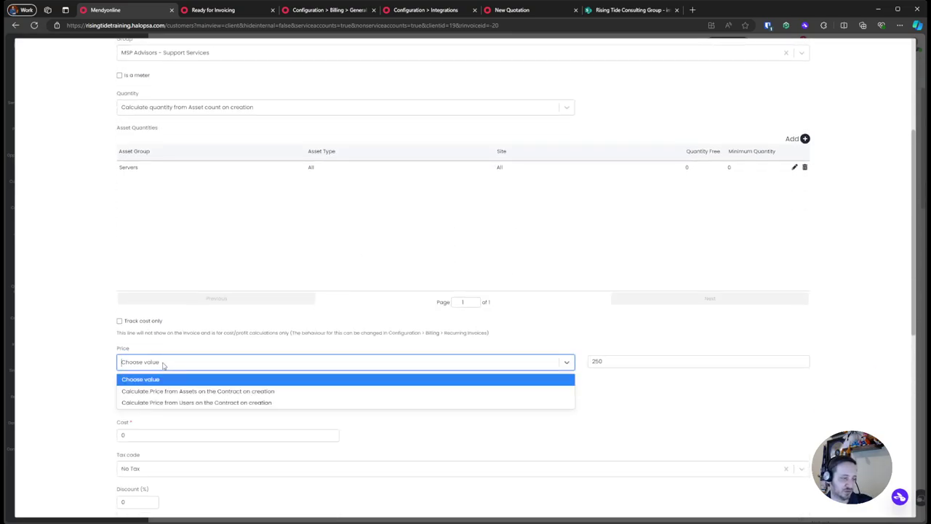
click(386, 349)
scroll(387, 347, up, 3)
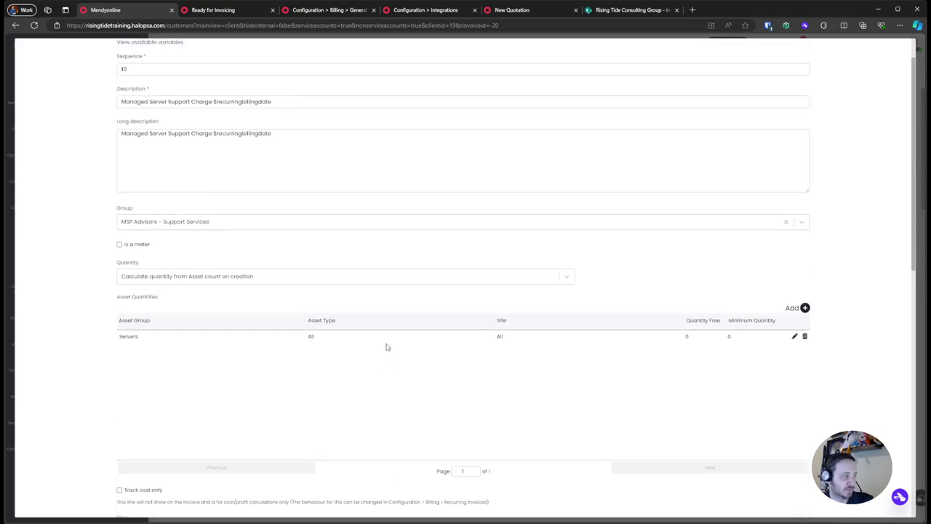
Step: Try "Calculate quantity from Subscription count on creation" as the server support line's quantity and check the price field
click(196, 277)
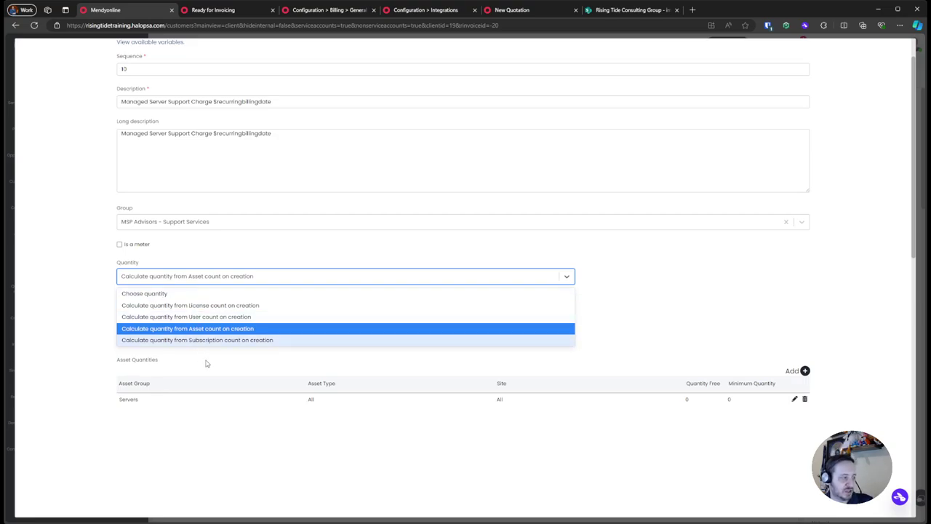
click(207, 342)
scroll(243, 401, down, 3)
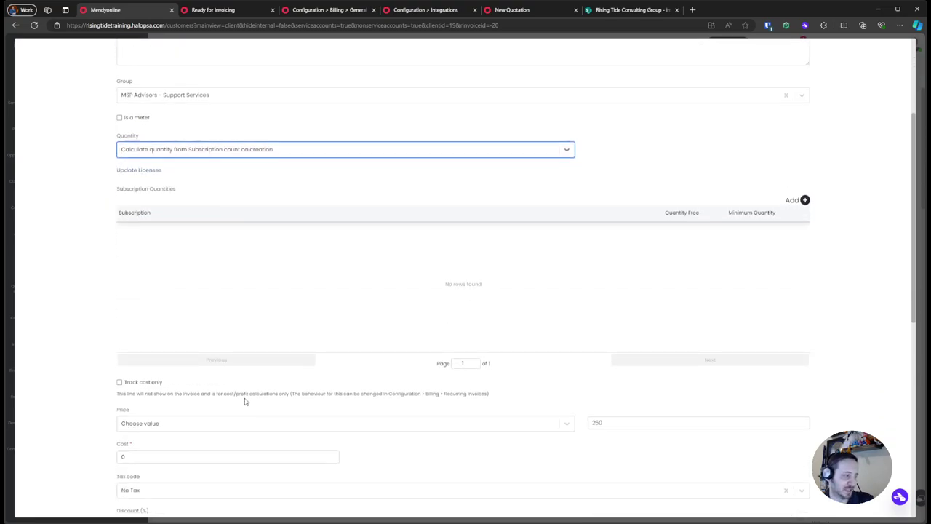
click(229, 381)
click(229, 385)
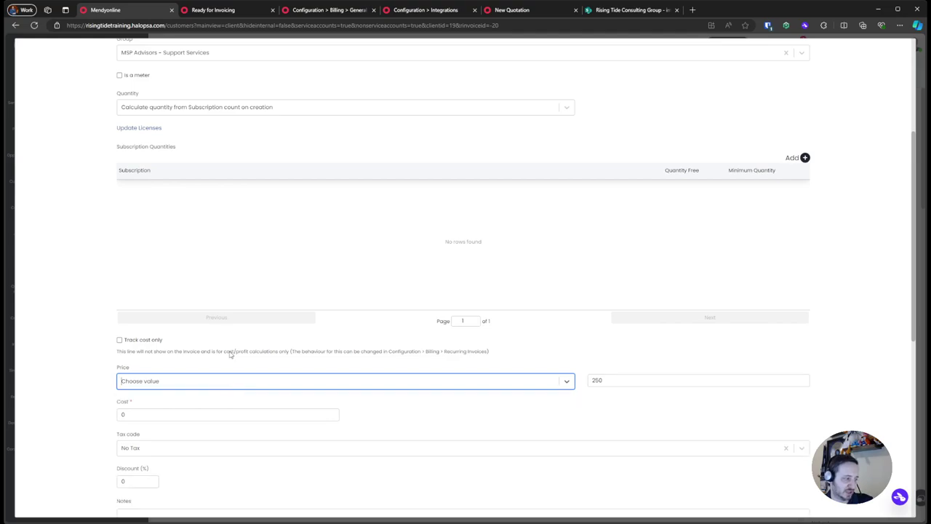
Step: Examine the subscription selection and the unit price and cost update options for a new subscription quantity, and cancel it
scroll(231, 349, up, 2)
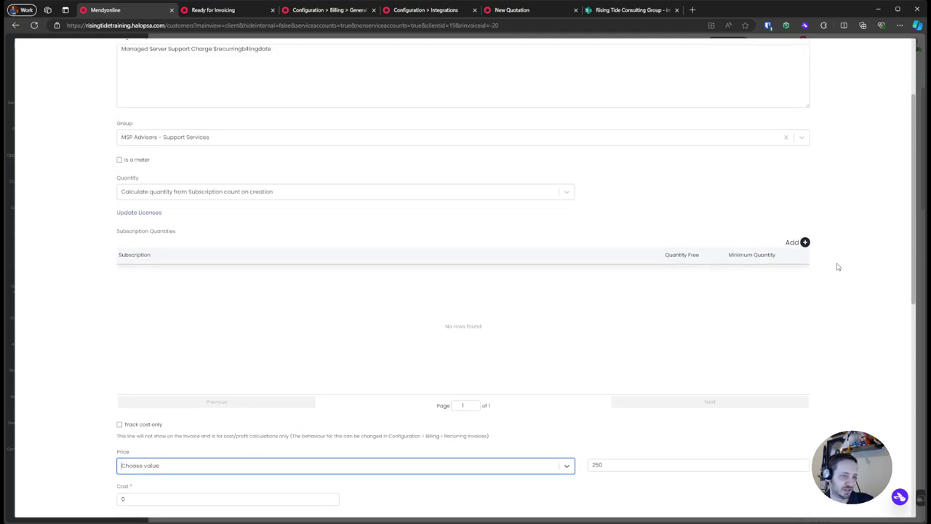
click(805, 242)
drag(371, 333, 560, 370)
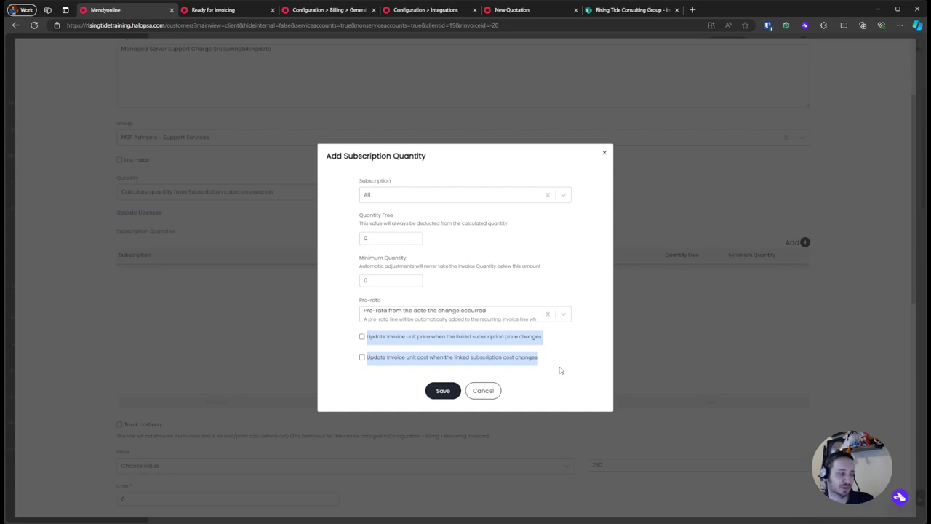
click(491, 390)
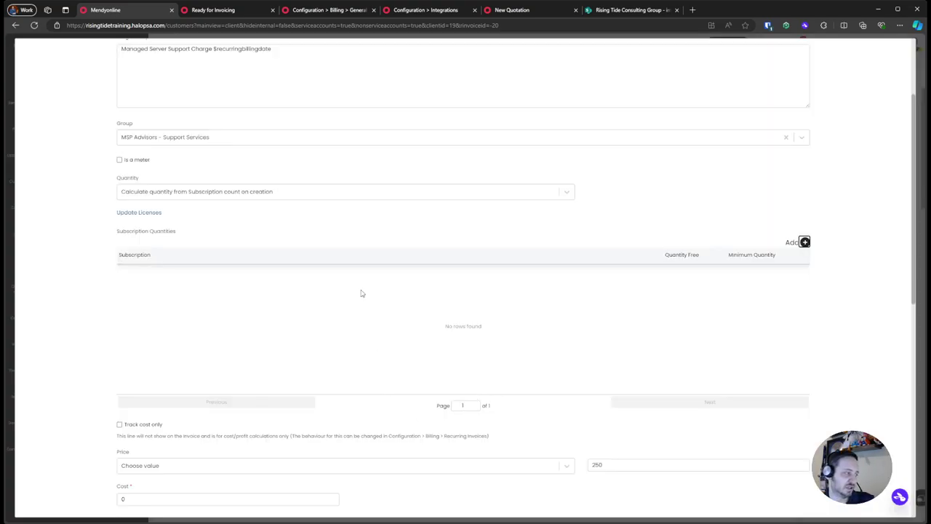
click(805, 242)
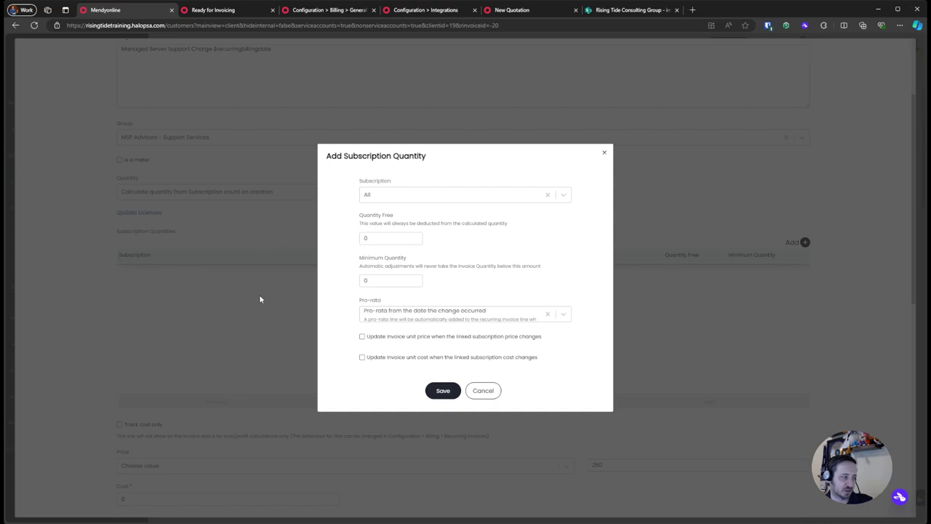
click(405, 195)
click(408, 191)
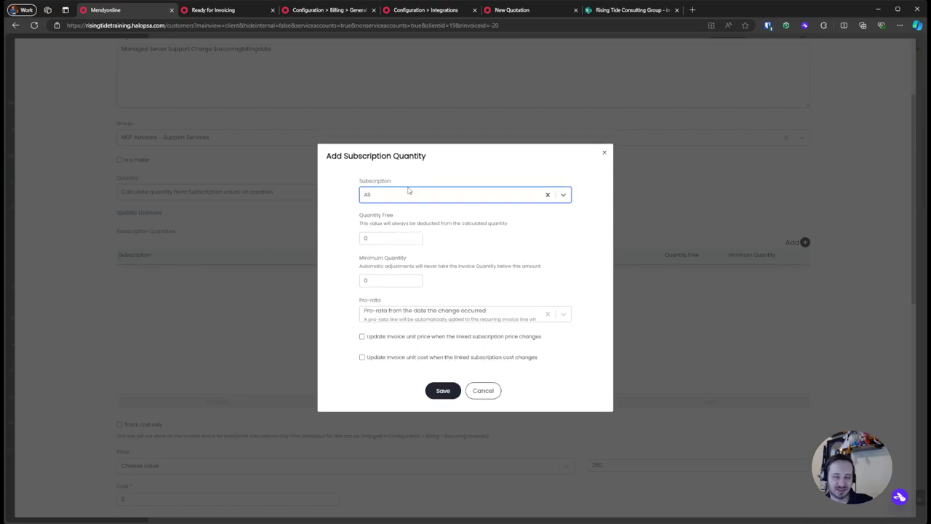
click(491, 390)
scroll(453, 276, down, 2)
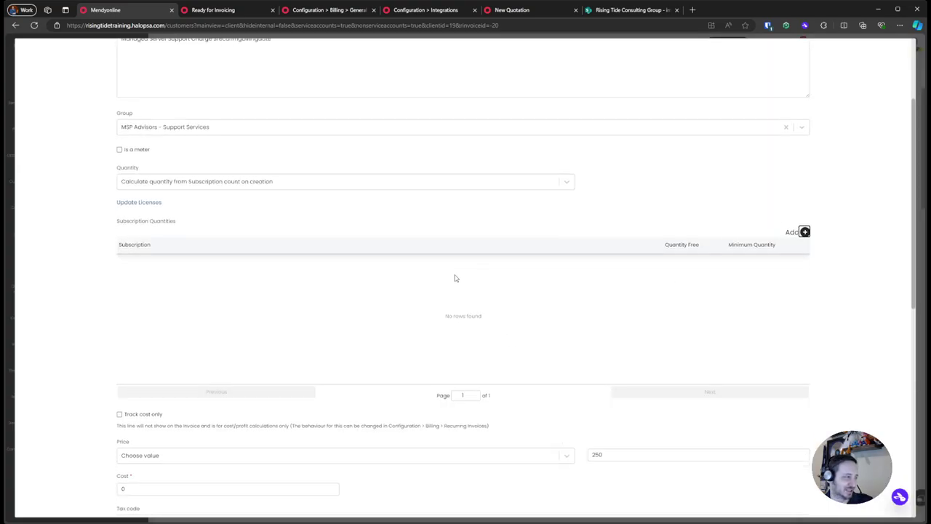
Step: Check the price calculation options again and restore "Calculate quantity from Asset count on creation" as the line's quantity
click(174, 341)
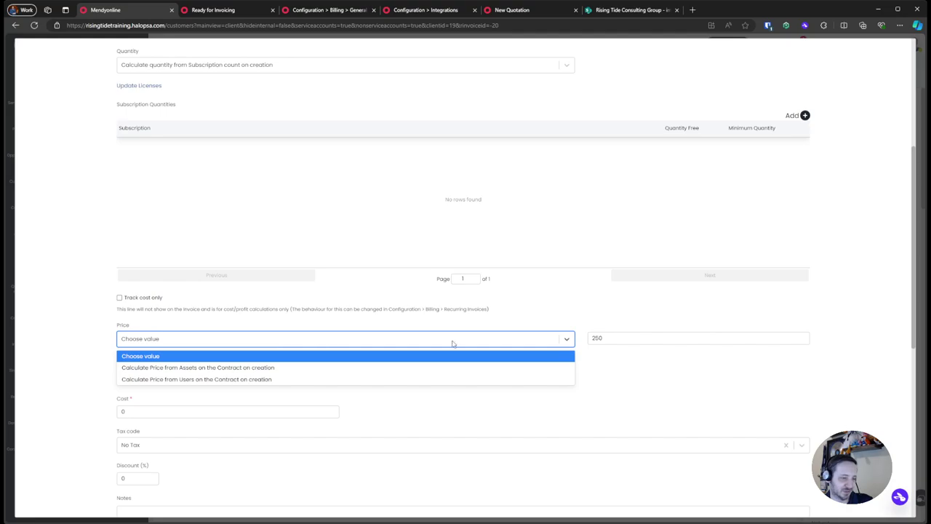
scroll(384, 331, up, 1)
scroll(384, 331, up, 2)
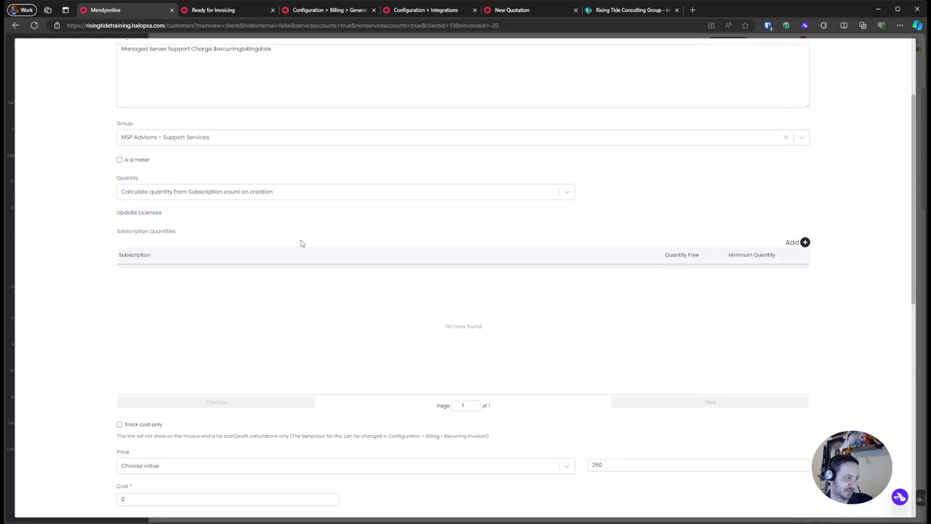
click(298, 192)
click(264, 244)
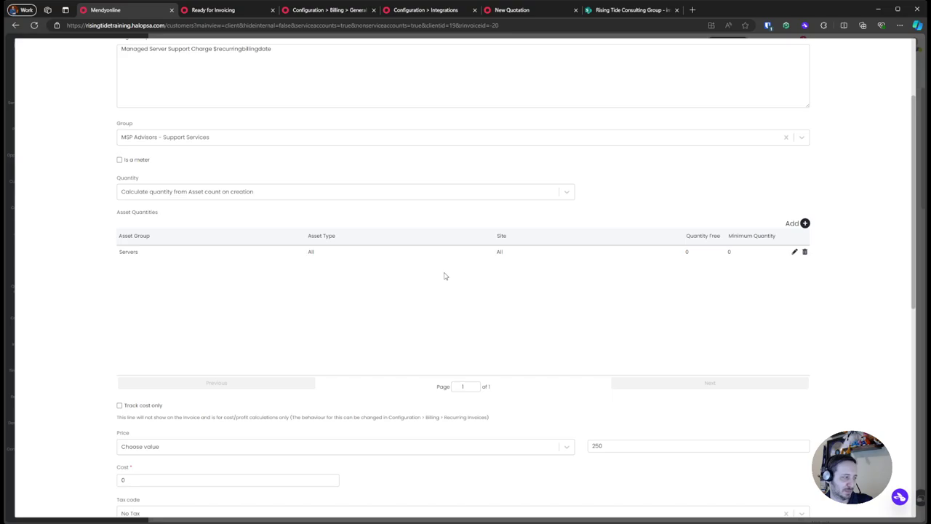
Step: Review the server support charge line's sequence, descriptions and remaining settings, and save the line
scroll(400, 312, down, 3)
scroll(371, 314, up, 5)
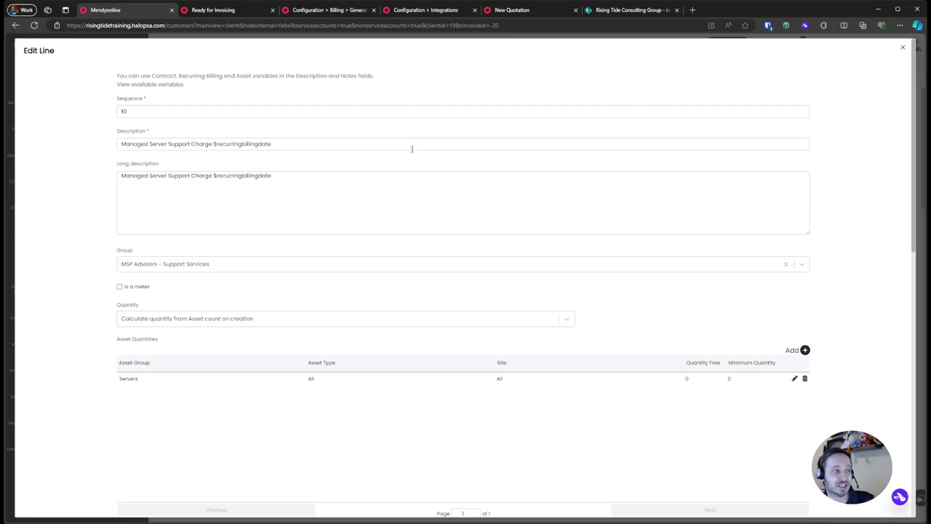
scroll(500, 145, down, 8)
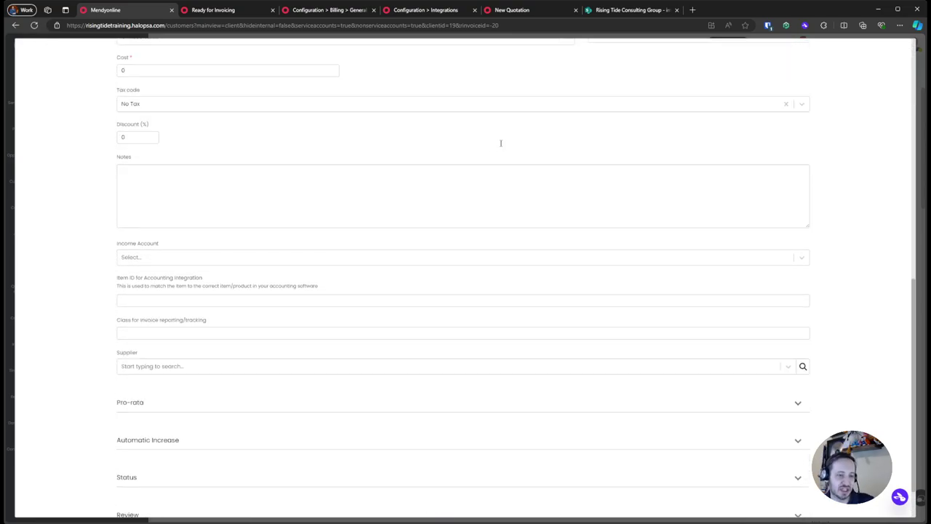
scroll(500, 143, up, 10)
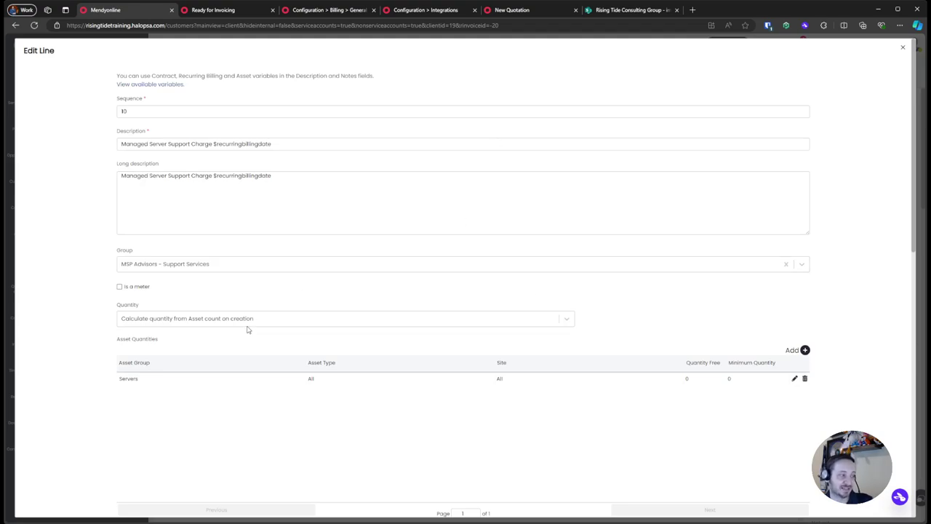
click(314, 113)
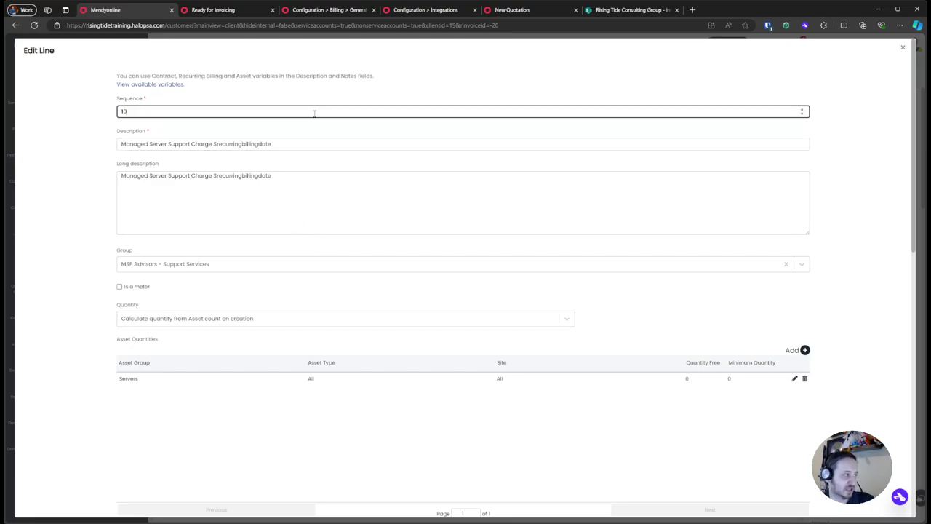
click(314, 144)
click(320, 183)
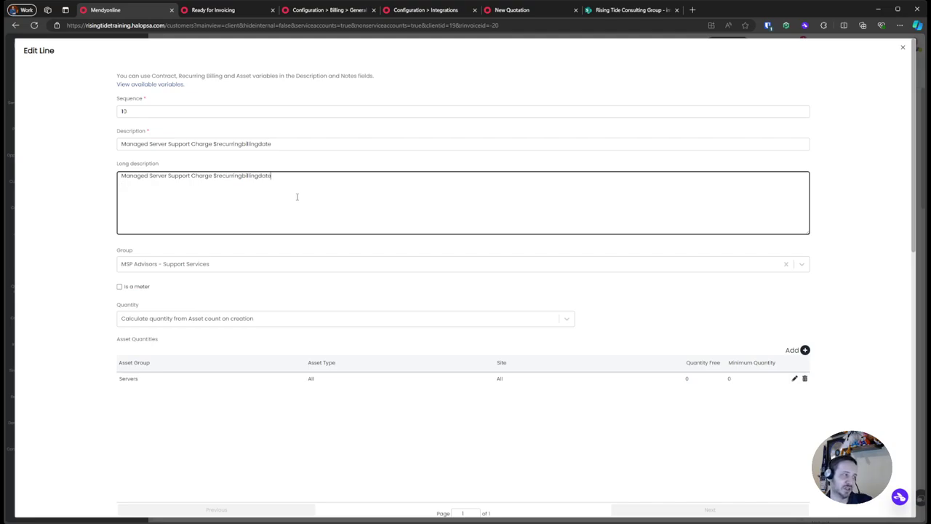
click(308, 144)
click(310, 113)
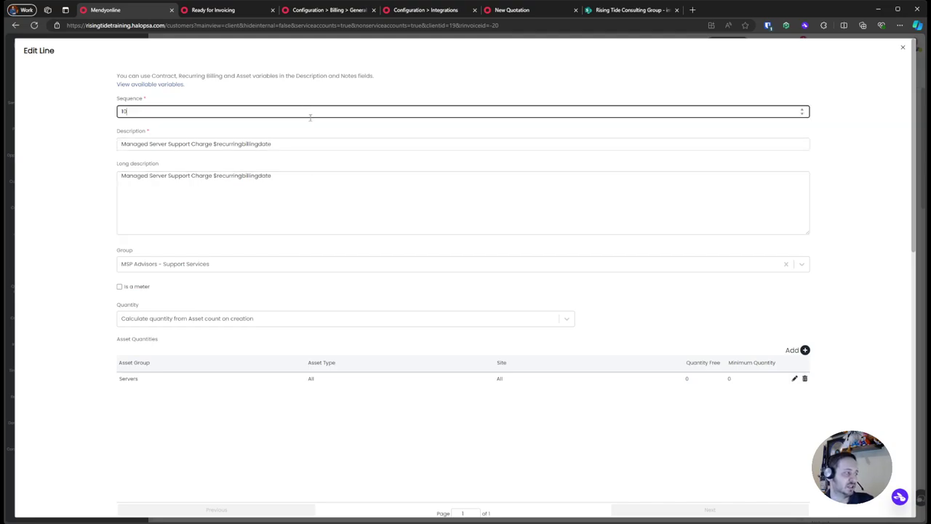
click(300, 270)
key(Return)
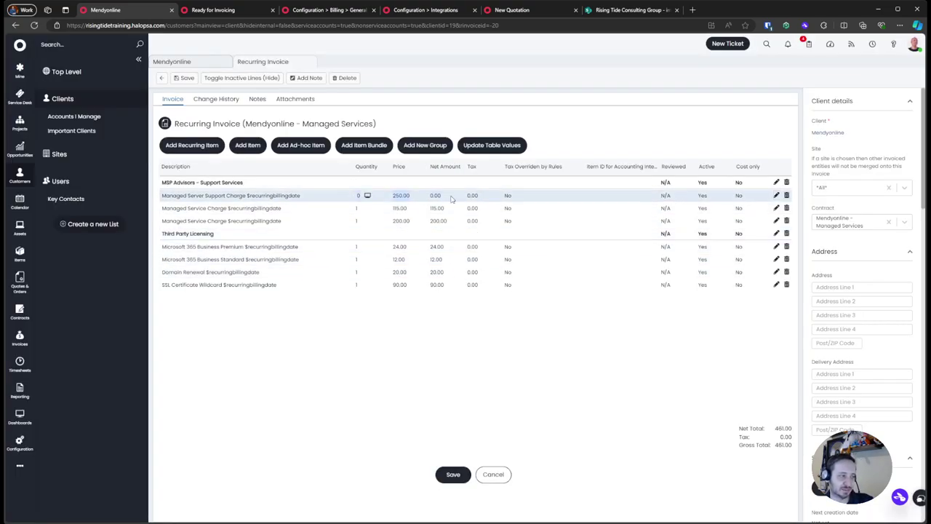
Step: Change the description of the 115.00 Managed Service Charge line to "Managed Supported Workstation Charge $recurringbillingdate"
click(776, 208)
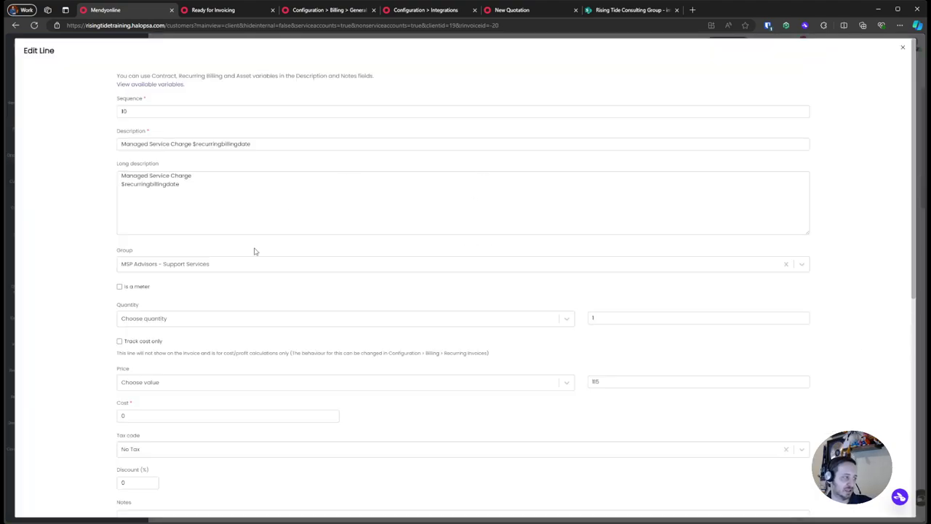
drag(256, 143, 194, 143)
click(191, 144)
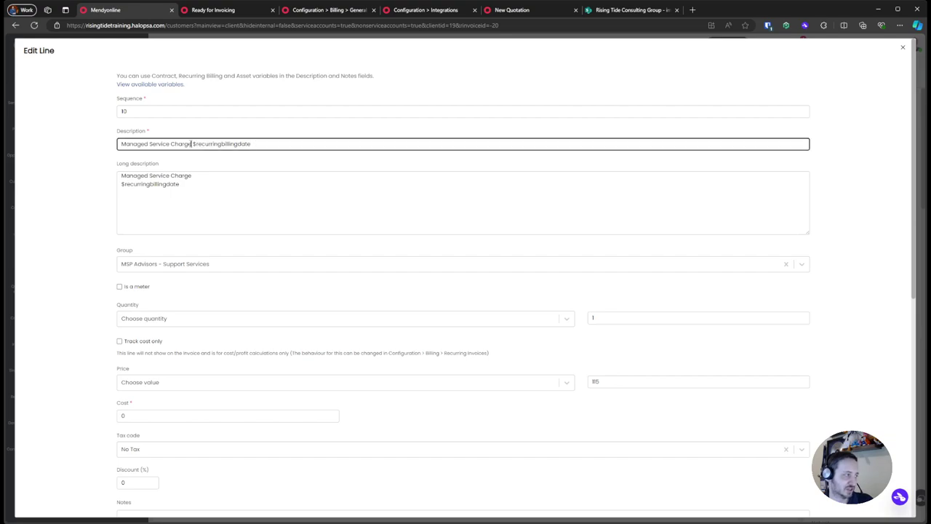
double_click(135, 143)
click(151, 144)
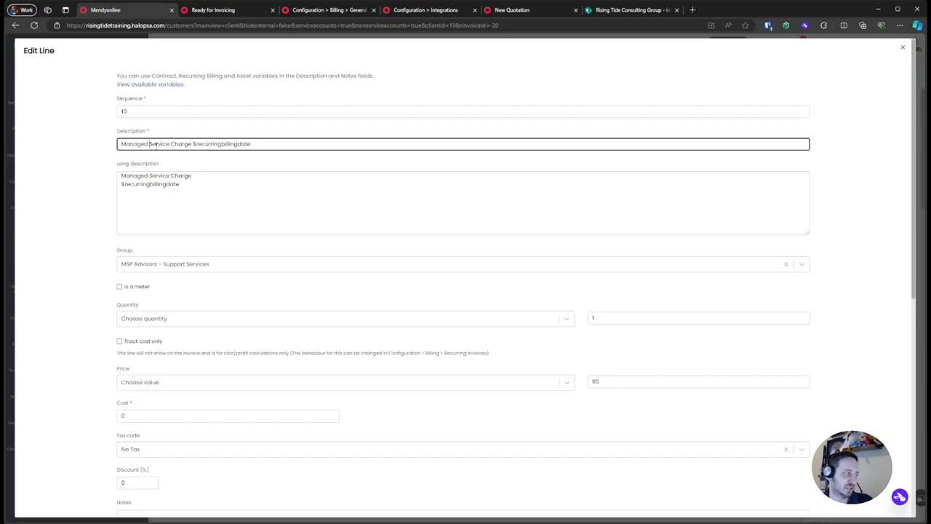
drag(151, 144, 172, 144)
text(Workstaiton)
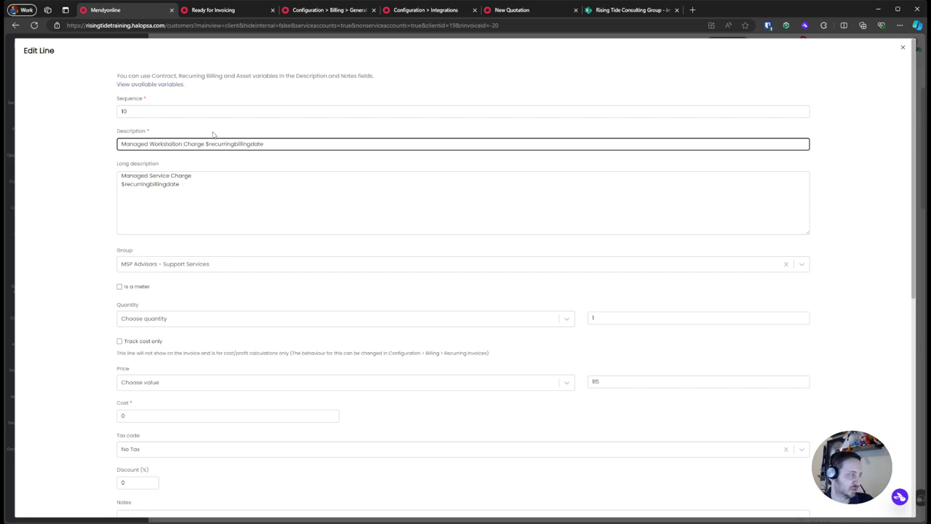
key(ctrl+Left)
text(Supported)
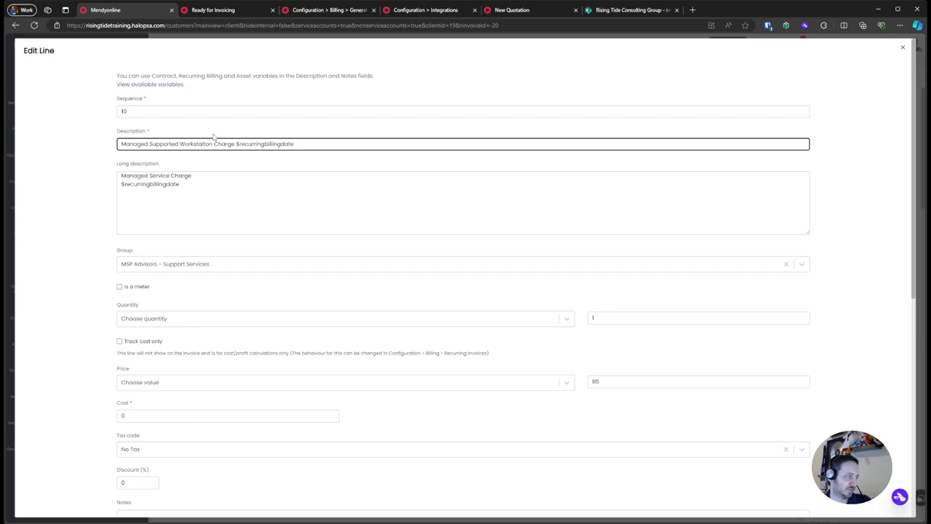
double_click(206, 144)
text(Workstation)
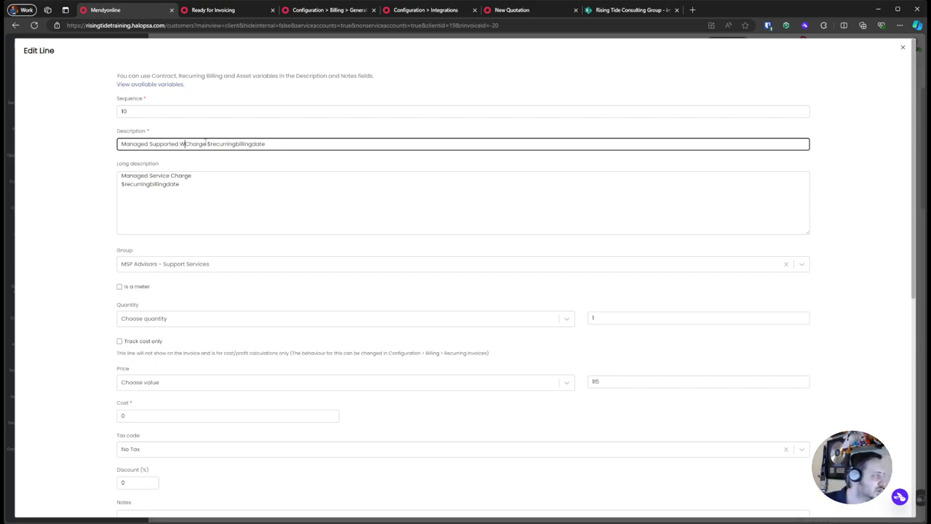
Step: Copy the workstation line's description into its long description and save the line
key(ctrl+a)
key(ctrl+c)
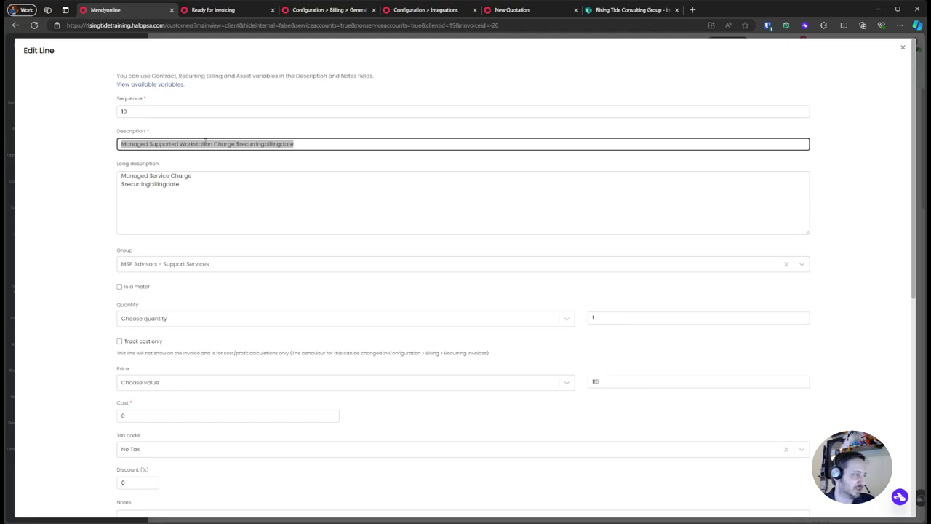
click(226, 178)
key(ctrl+a)
key(ctrl+v)
click(235, 144)
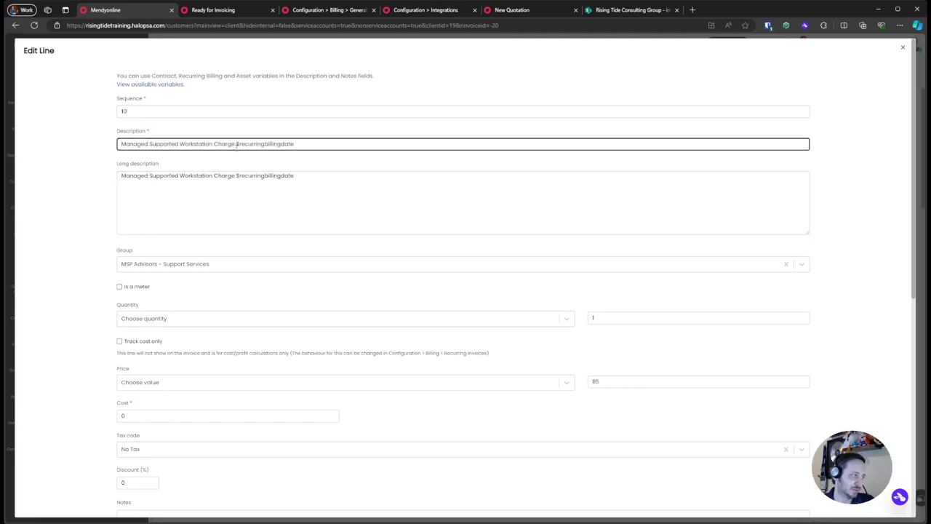
key(Return)
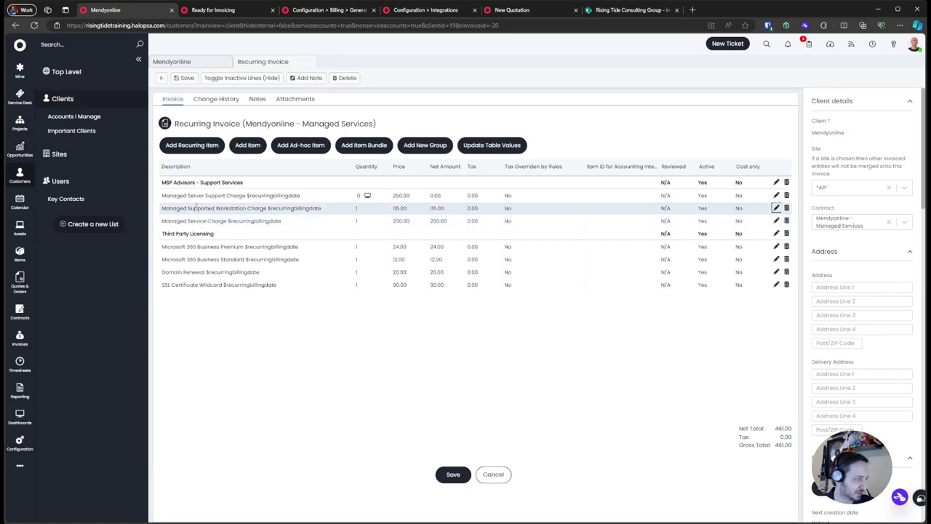
Step: Reopen the workstation line and reword its description to "Managed Workstation Support Charge $recurringbillingdate", matching the server line's wording
drag(188, 195, 267, 195)
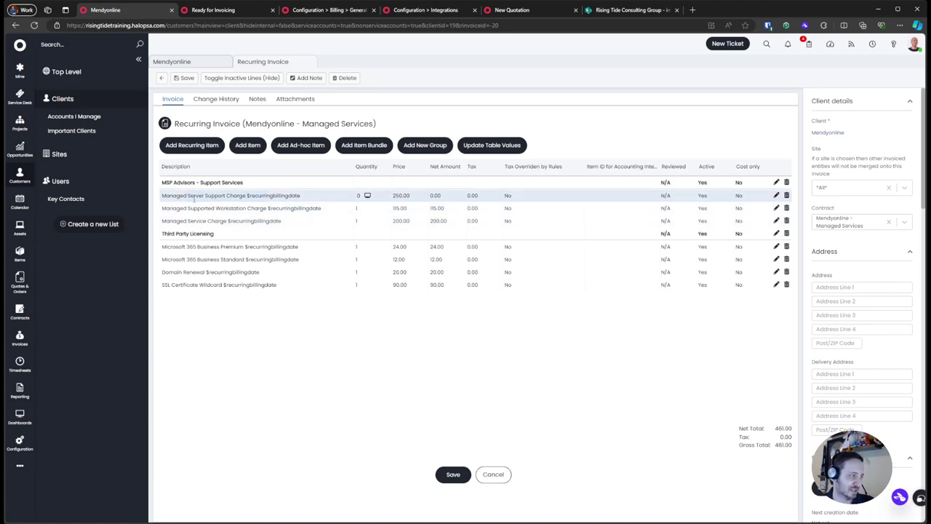
click(776, 208)
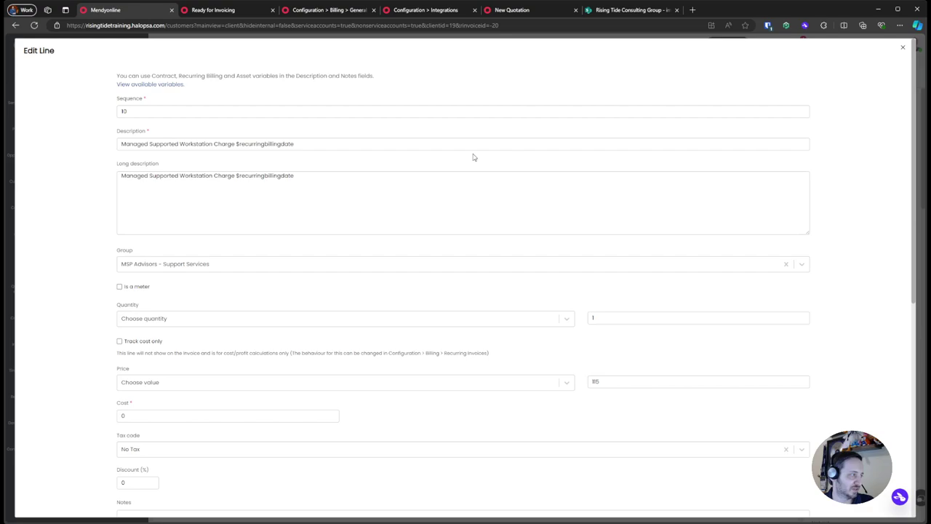
drag(179, 143, 150, 144)
key(BackSpace)
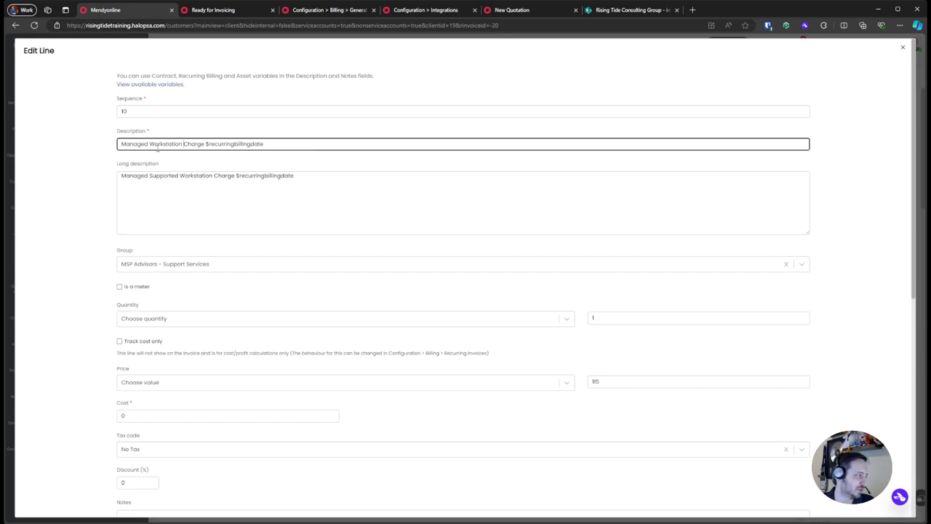
text(Support)
Step: Replace the workstation line's long description with a copy of "Managed Workstation Support Charge $recurringbillingdate"
key(ctrl+a)
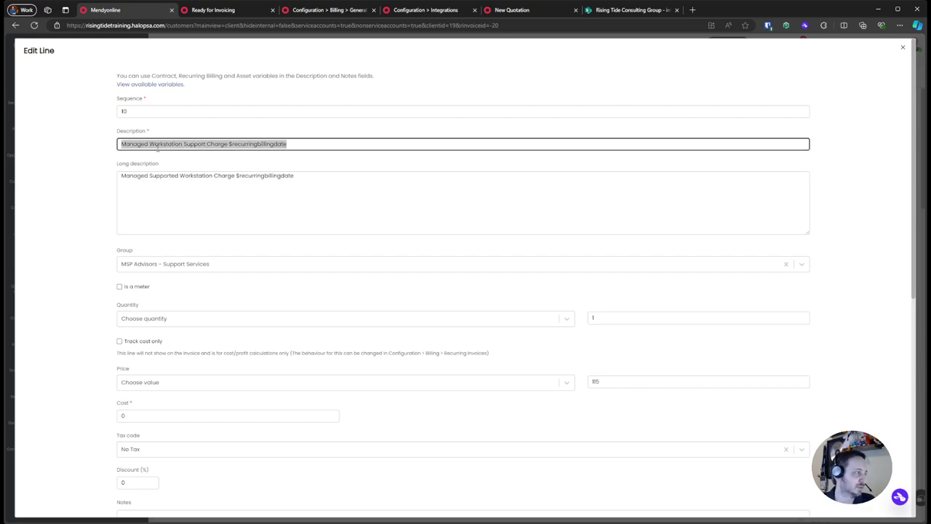
key(ctrl+c)
click(197, 187)
key(ctrl+a)
key(ctrl+v)
click(306, 146)
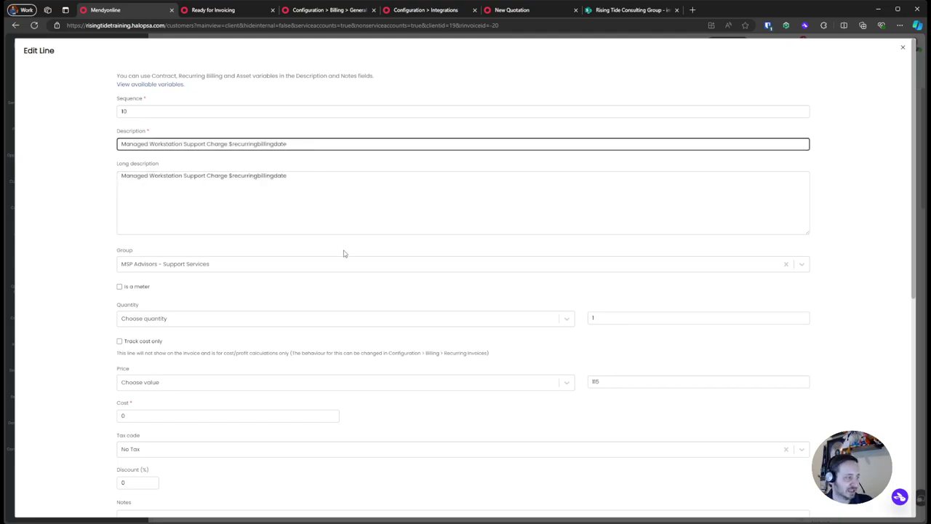
Step: Set the workstation line's quantity to calculate from asset count on creation, counting the Laptops/Workstations asset group
click(224, 314)
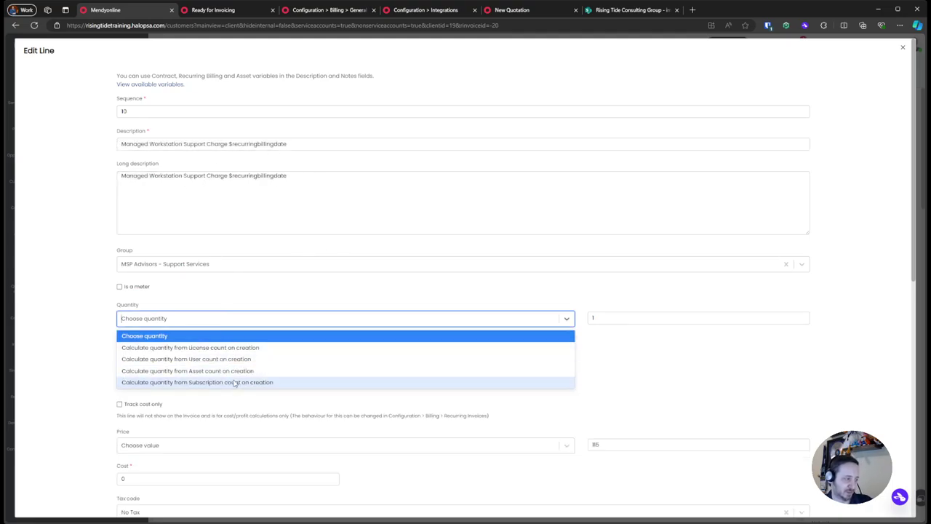
click(245, 371)
click(803, 350)
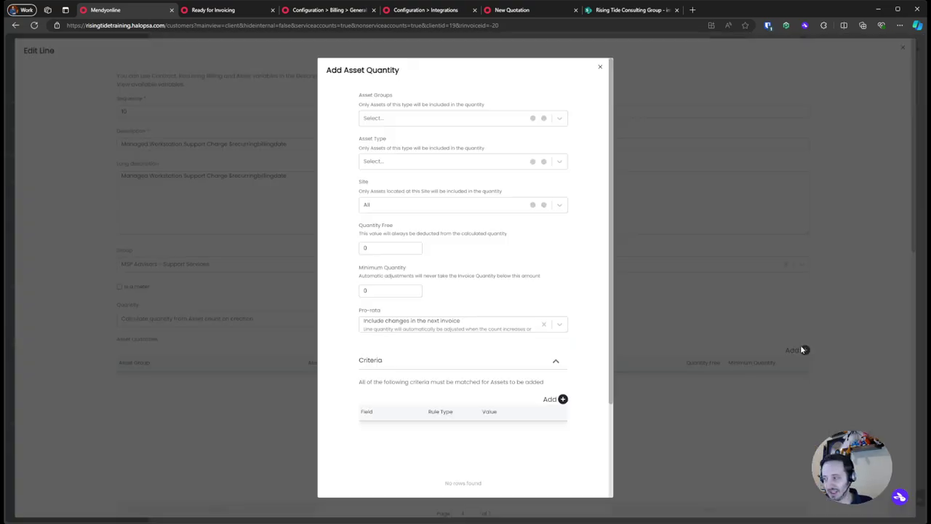
click(411, 123)
text(work)
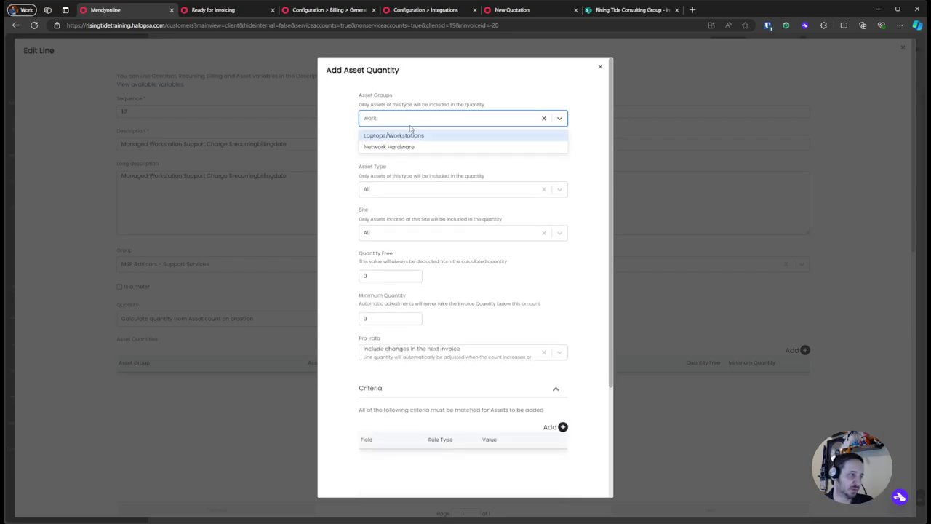
key(Escape)
click(415, 123)
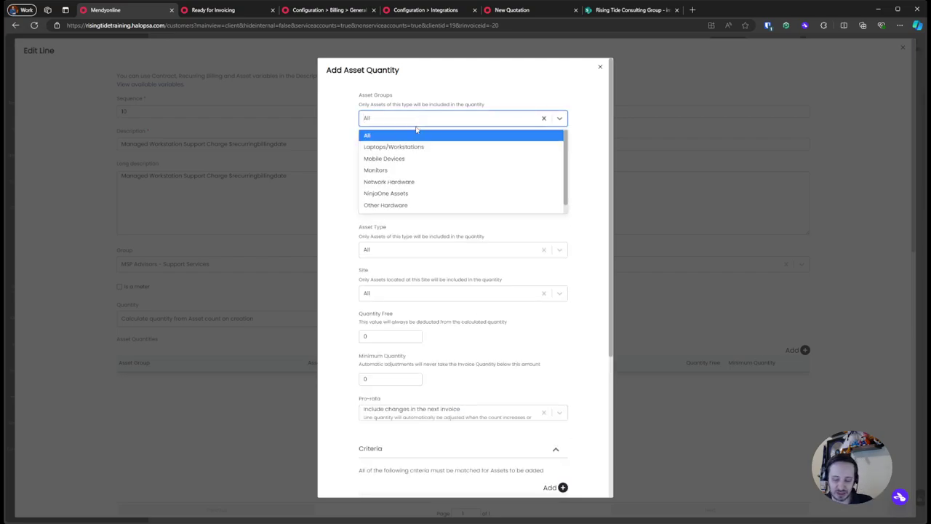
text(lapt)
key(Return)
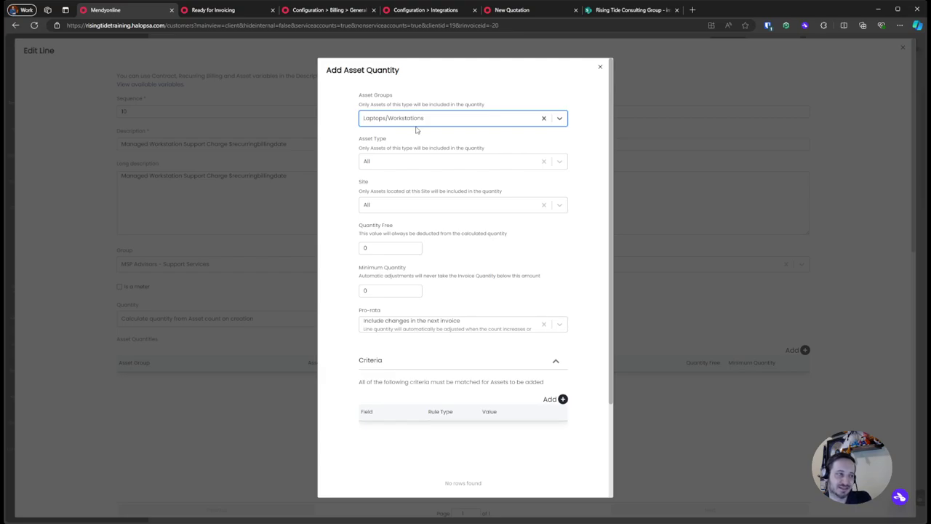
key(Return)
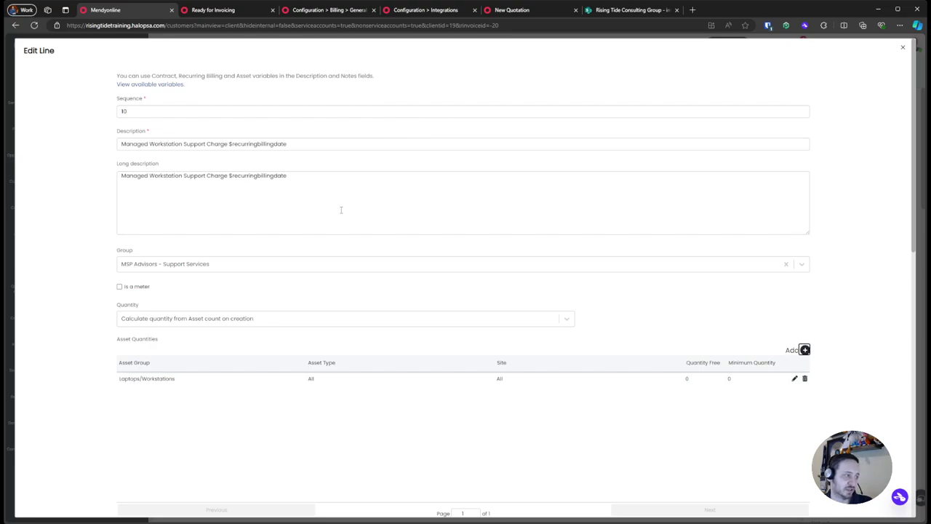
Step: Save the edited workstation line and the Mendyonline managed services recurring invoice
click(352, 145)
key(Return)
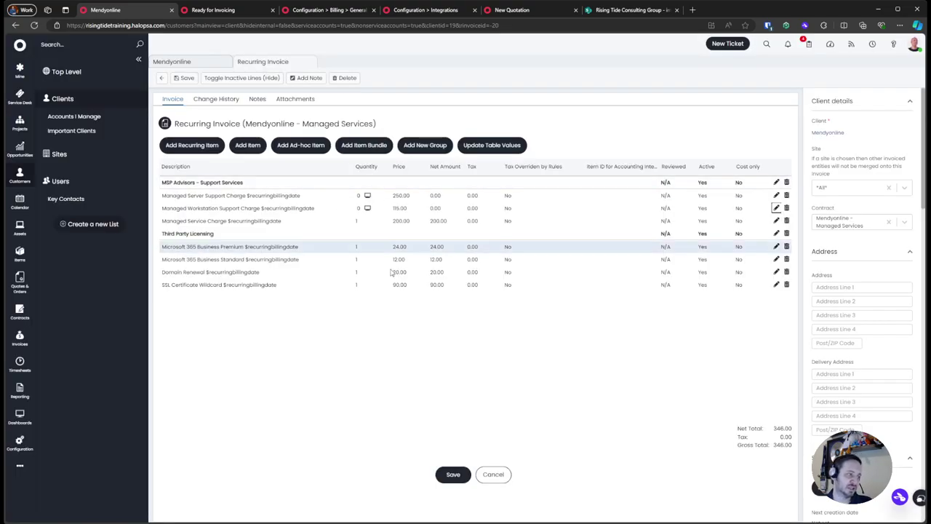
click(454, 474)
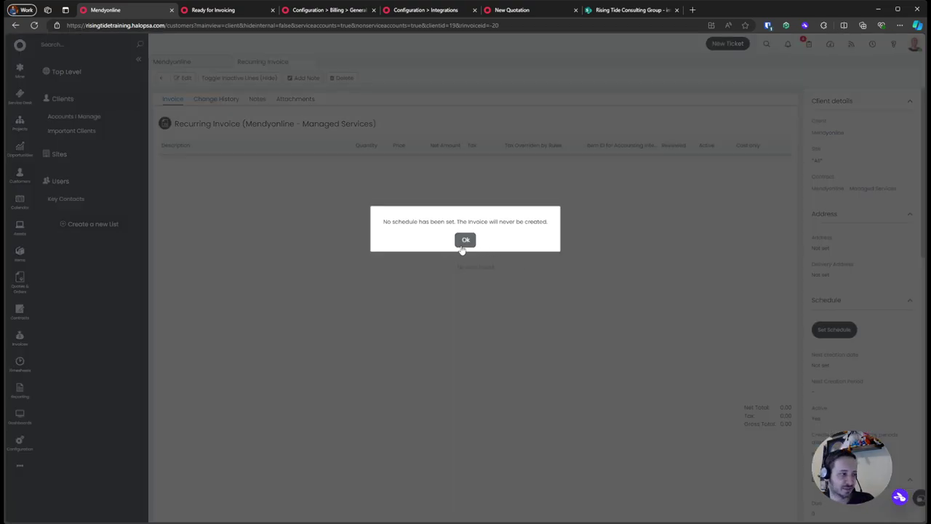
click(464, 240)
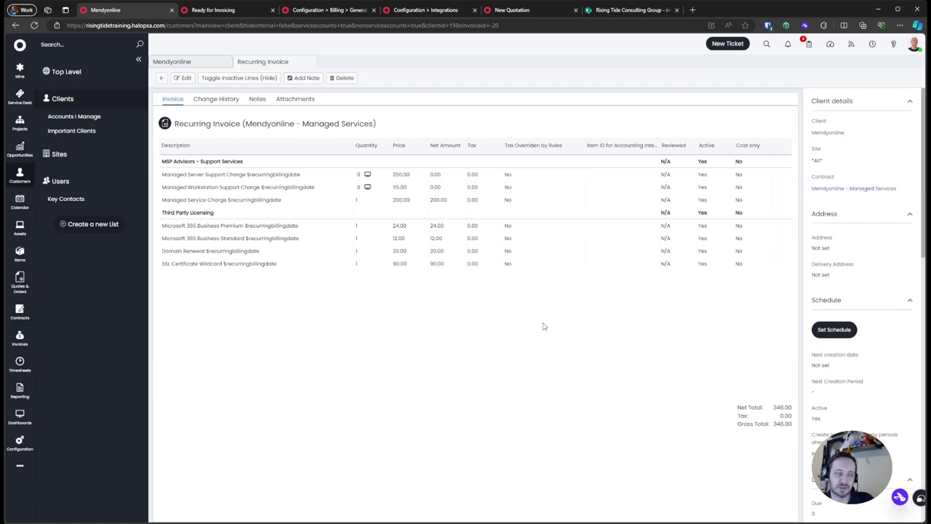
Step: Bring up the list of all assets in the billing configuration tab and review each asset's client and asset type
click(243, 13)
click(328, 10)
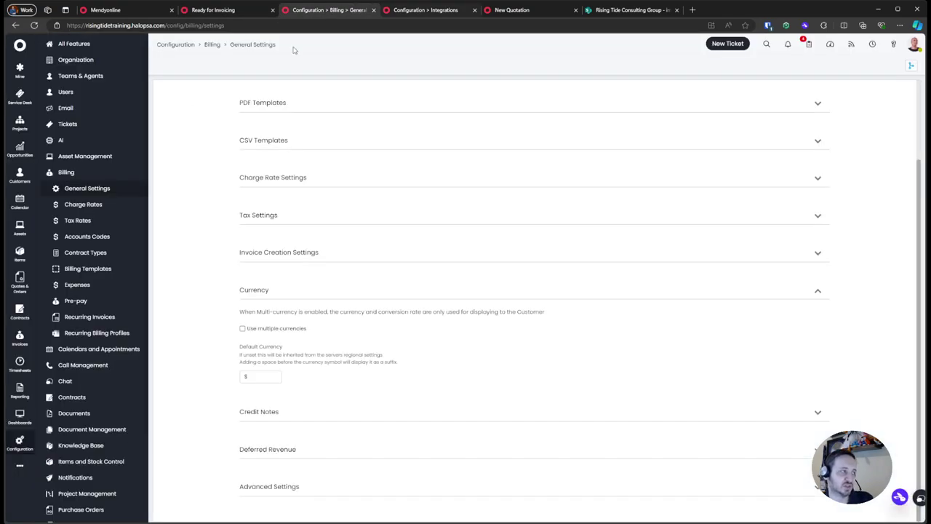
click(20, 227)
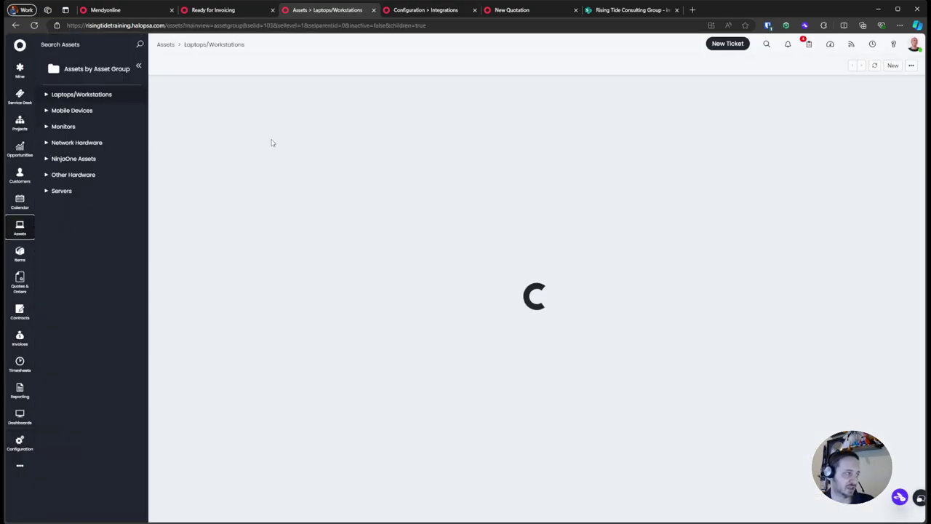
click(86, 79)
click(78, 197)
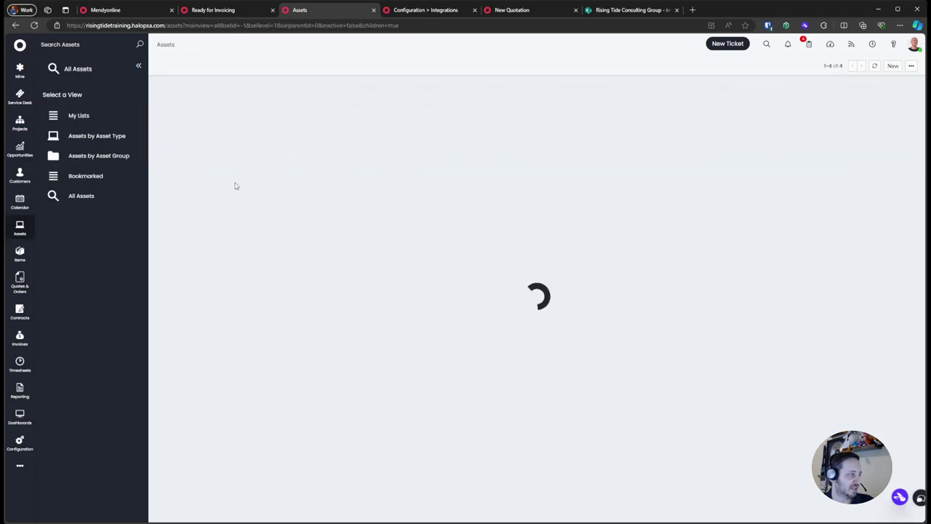
scroll(291, 268, down, 3)
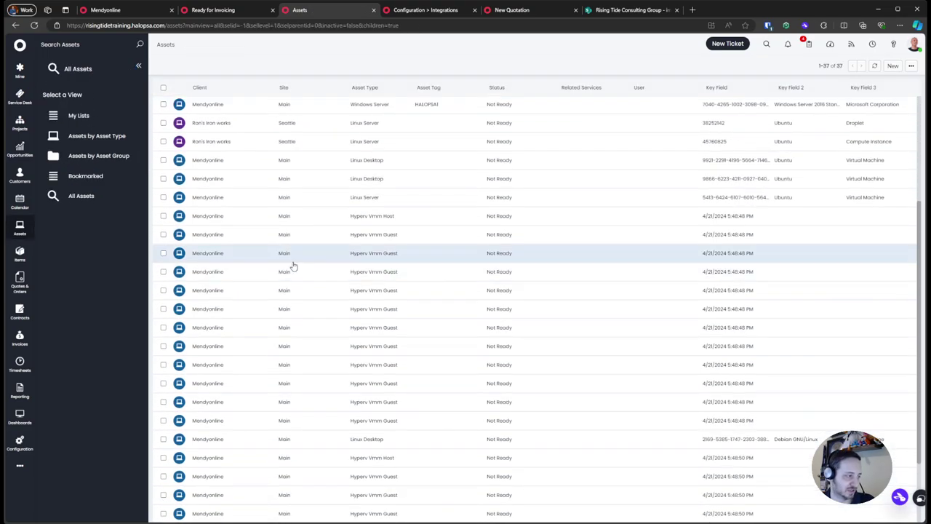
scroll(318, 224, up, 3)
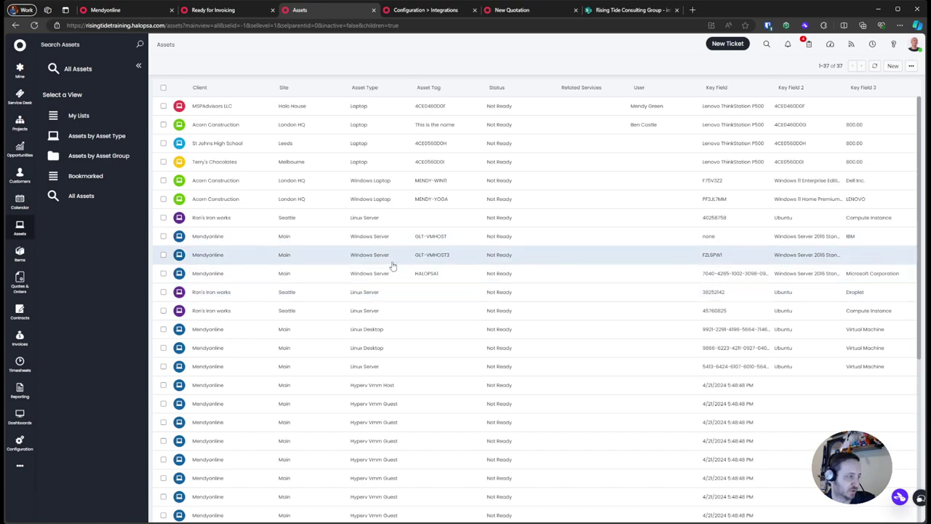
Step: Check which assets fall under the Windows Server, Workstation, Windows Billable Server and Laptop asset types
click(83, 135)
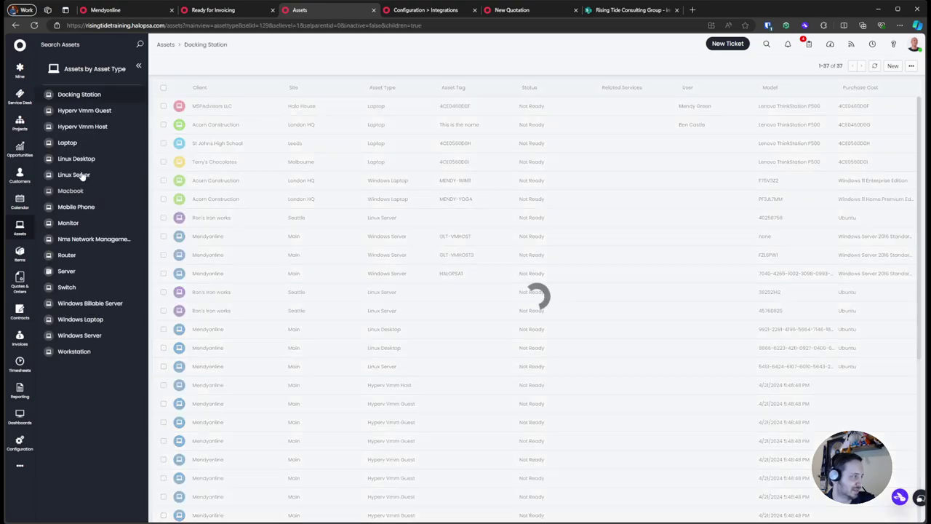
click(85, 341)
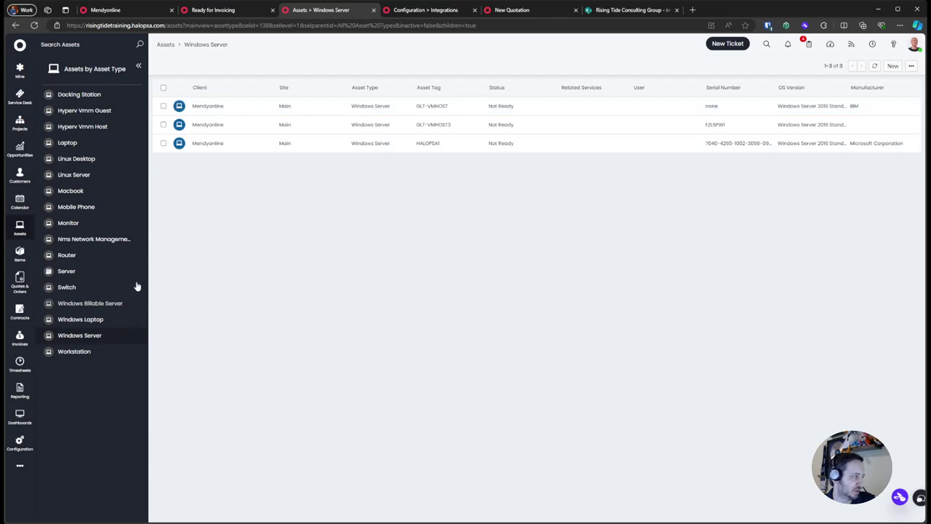
click(97, 353)
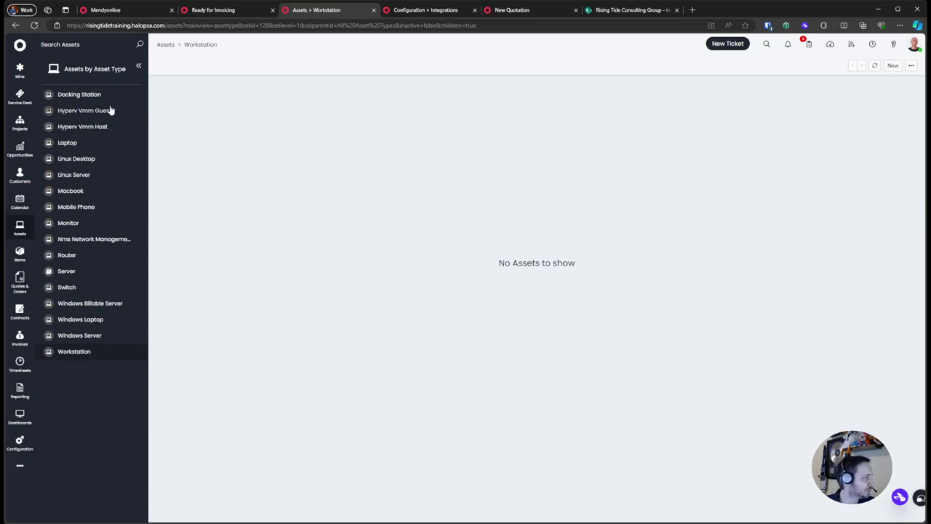
click(93, 307)
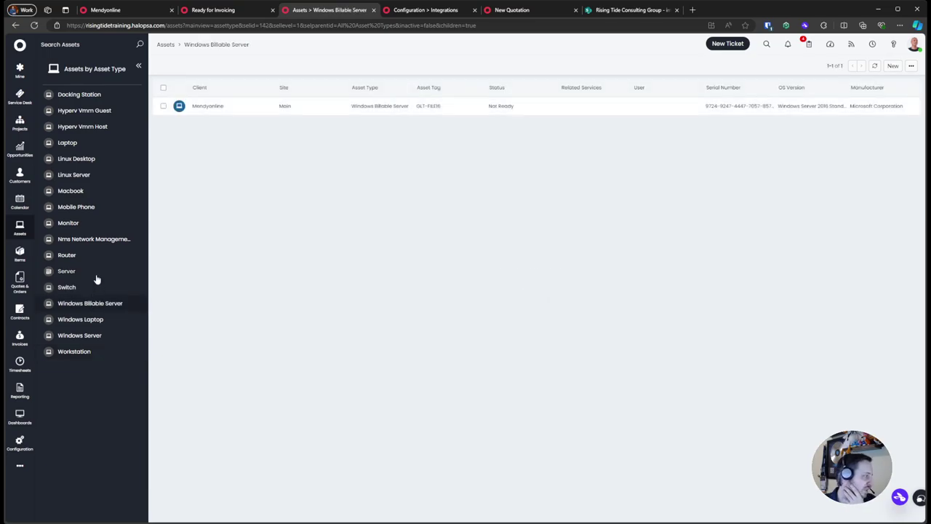
click(93, 145)
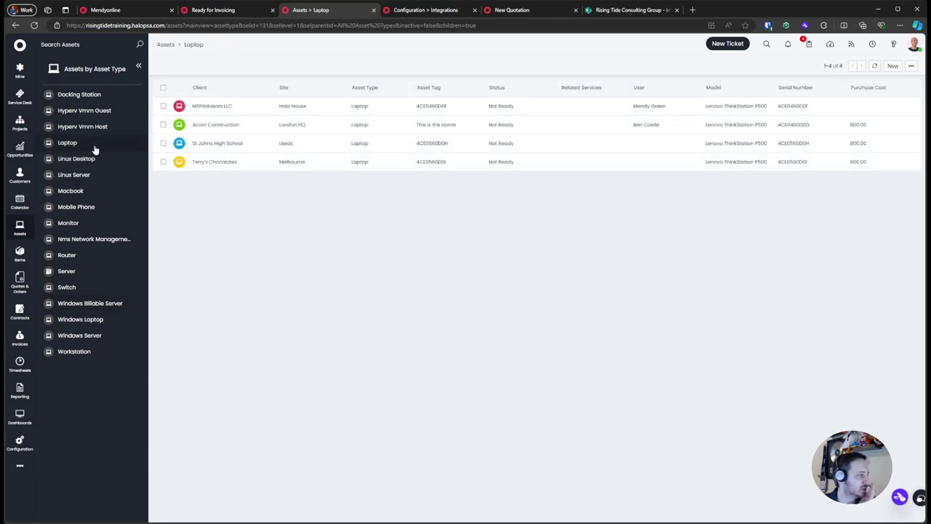
Step: Return to the list of all assets and examine the asset types assigned to Mendyonline's devices
click(98, 71)
click(86, 195)
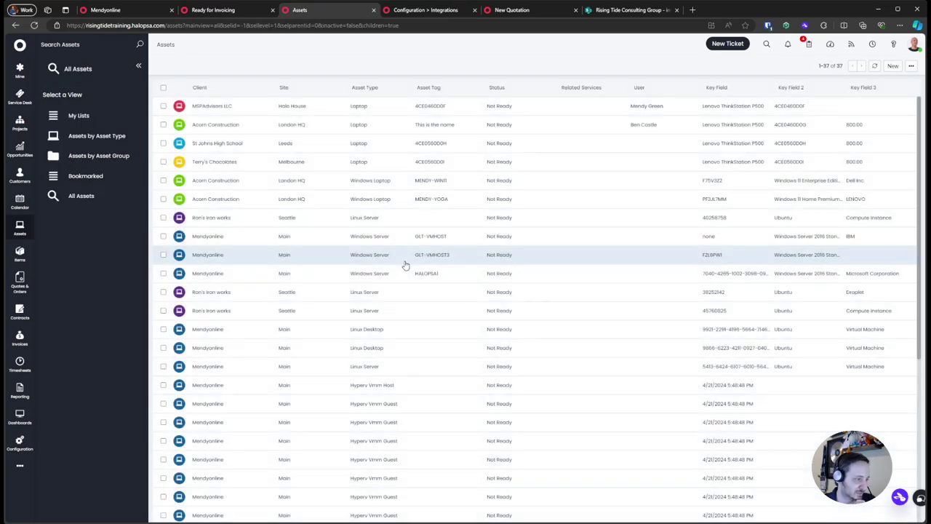
scroll(458, 291, down, 5)
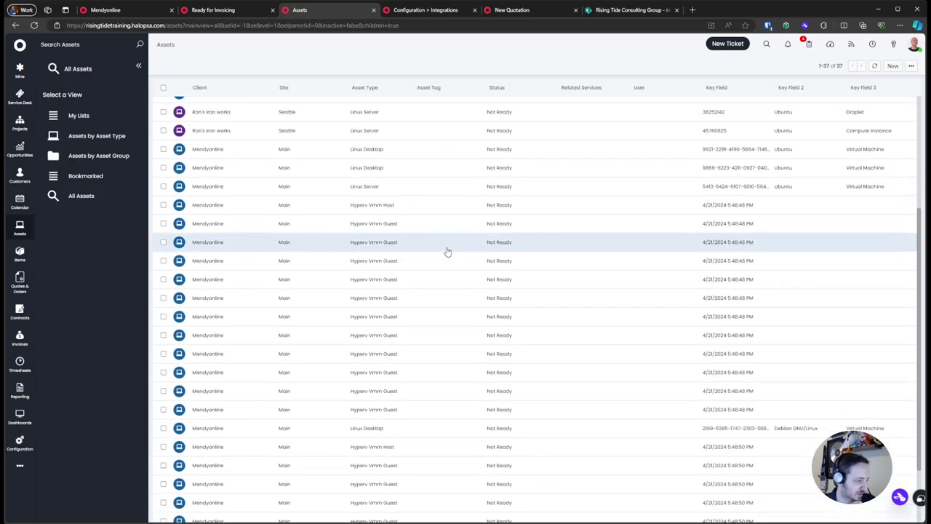
scroll(448, 251, down, 2)
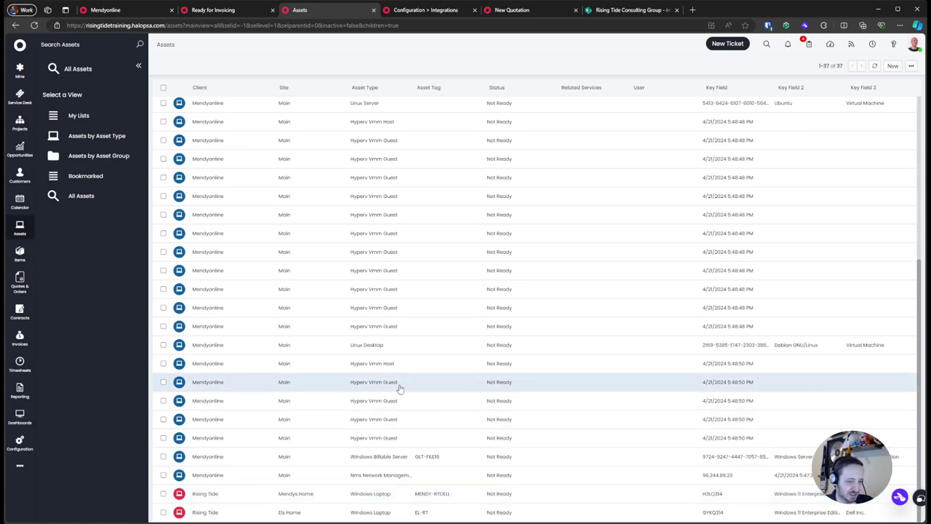
scroll(399, 388, up, 7)
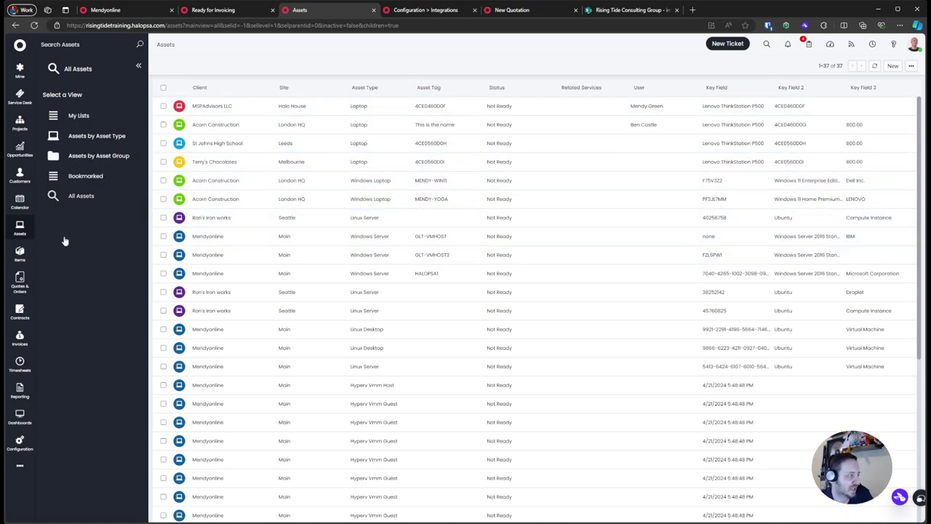
Step: Open the asset types configuration in a new browser tab and close the integrations configuration tab
middle_click(22, 443)
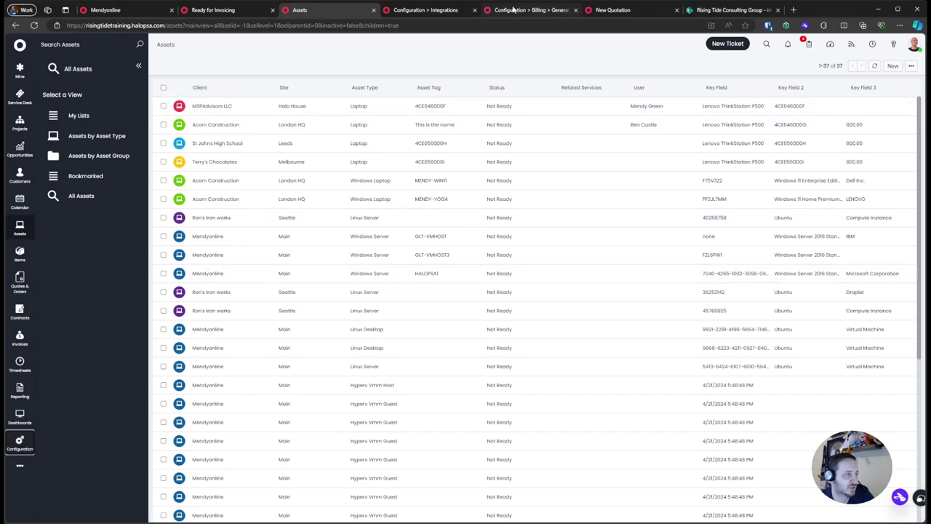
middle_click(427, 12)
click(427, 12)
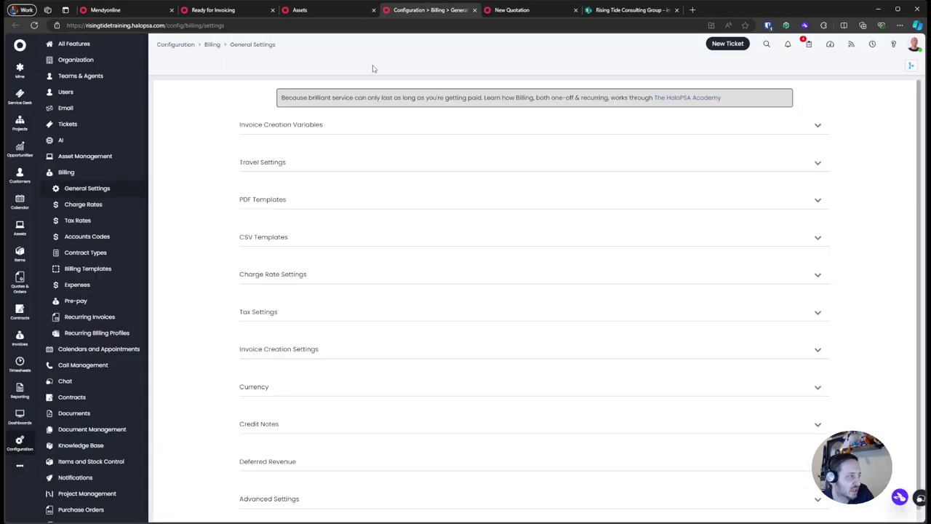
click(178, 45)
click(257, 247)
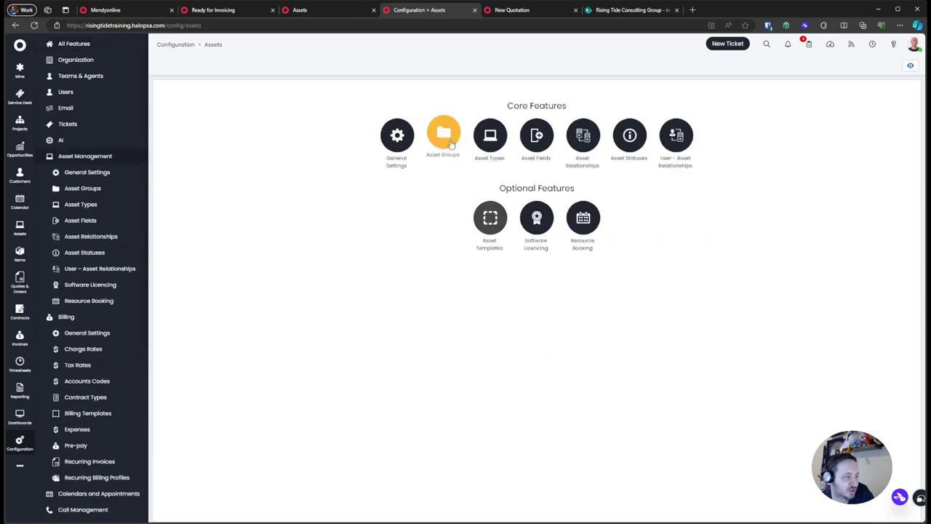
click(490, 134)
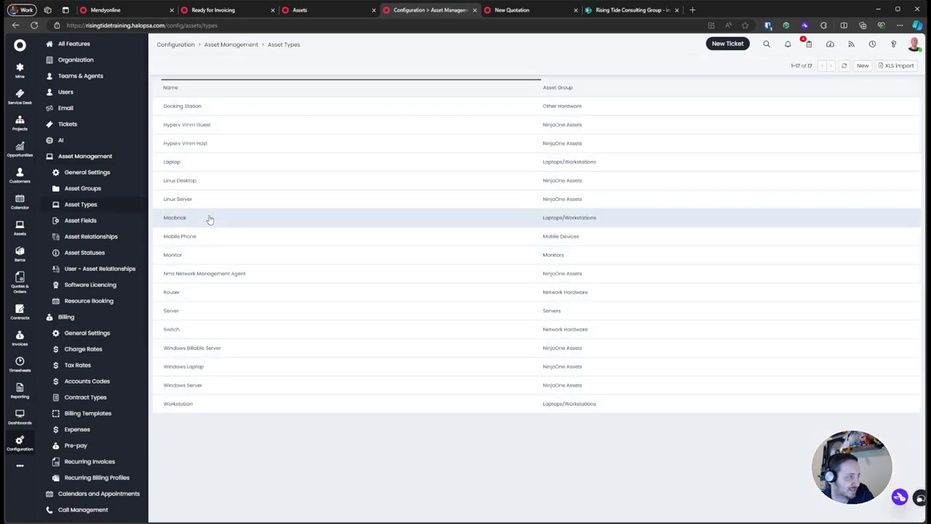
click(223, 392)
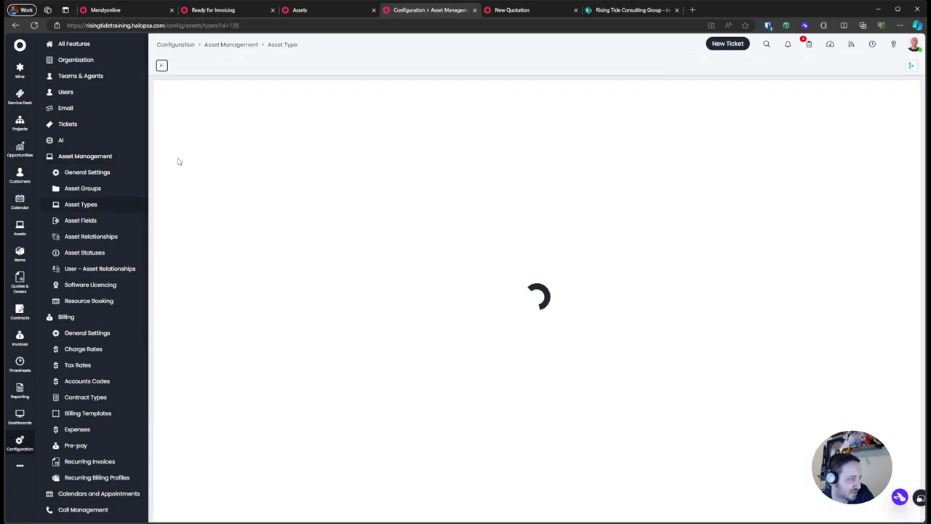
click(177, 65)
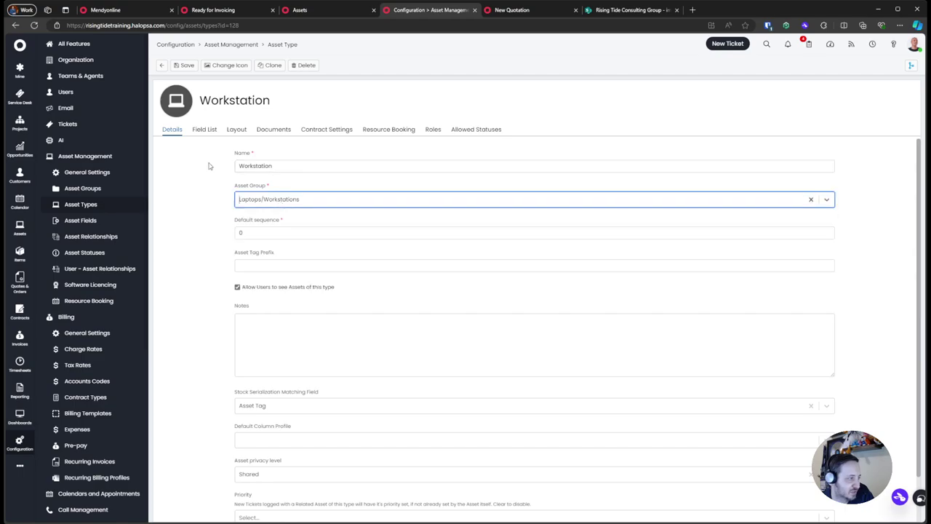
click(185, 65)
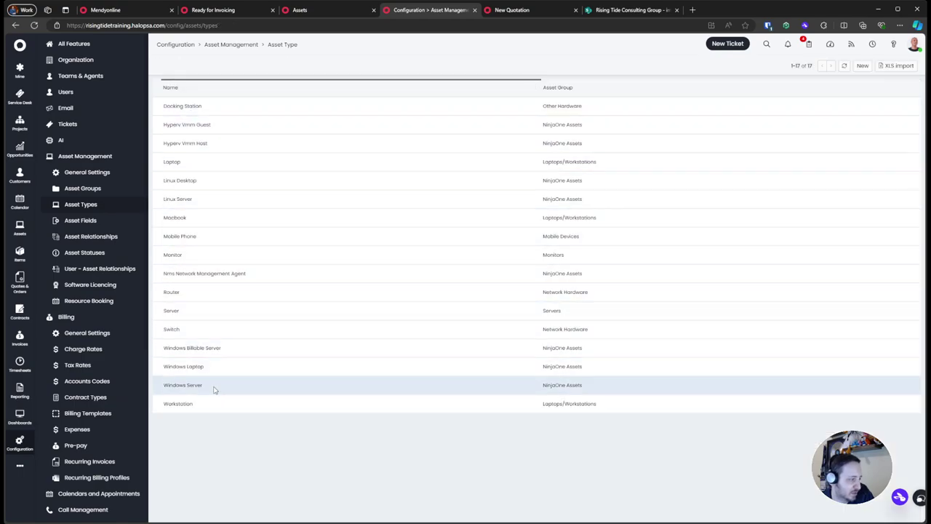
Step: Move the Windows Server asset type to the Servers asset group and save it
click(214, 389)
click(182, 65)
click(264, 198)
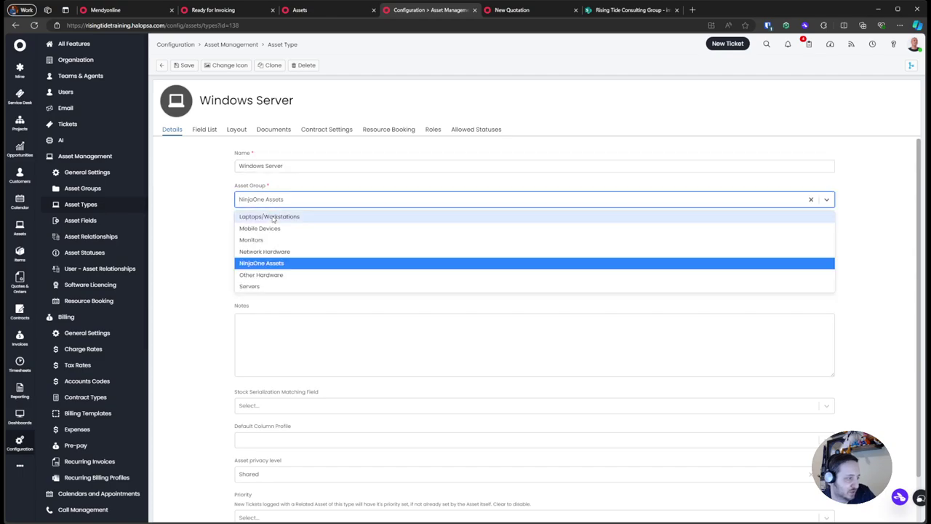
click(271, 286)
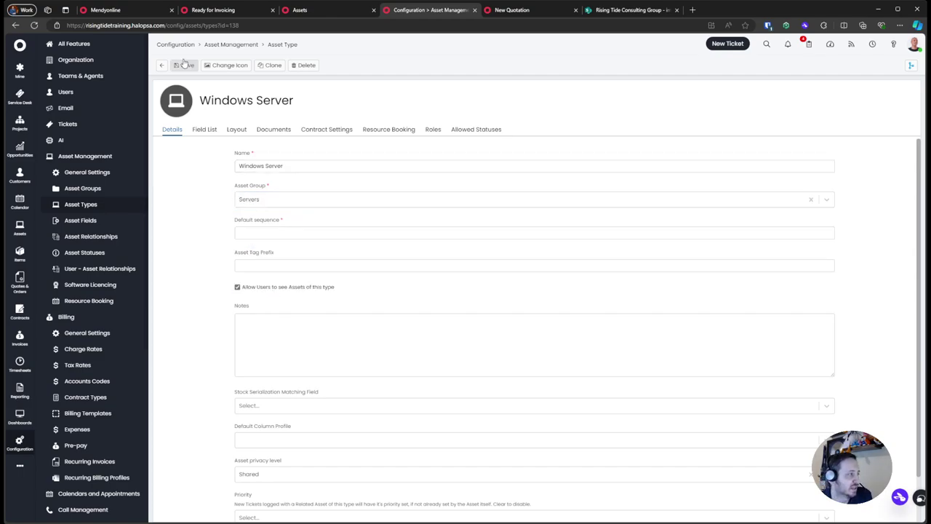
click(185, 65)
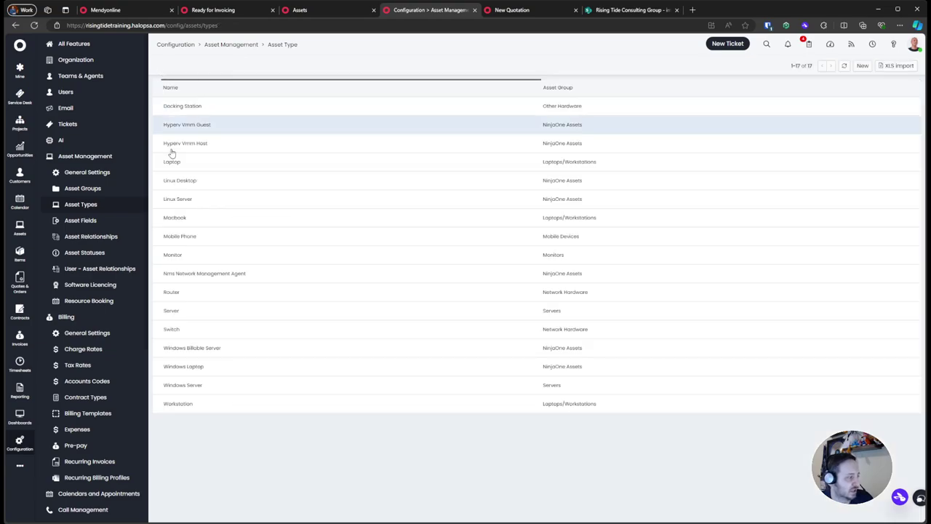
Step: Move the Windows Laptop asset type to the Laptops/Workstations asset group and save it
click(208, 365)
click(182, 65)
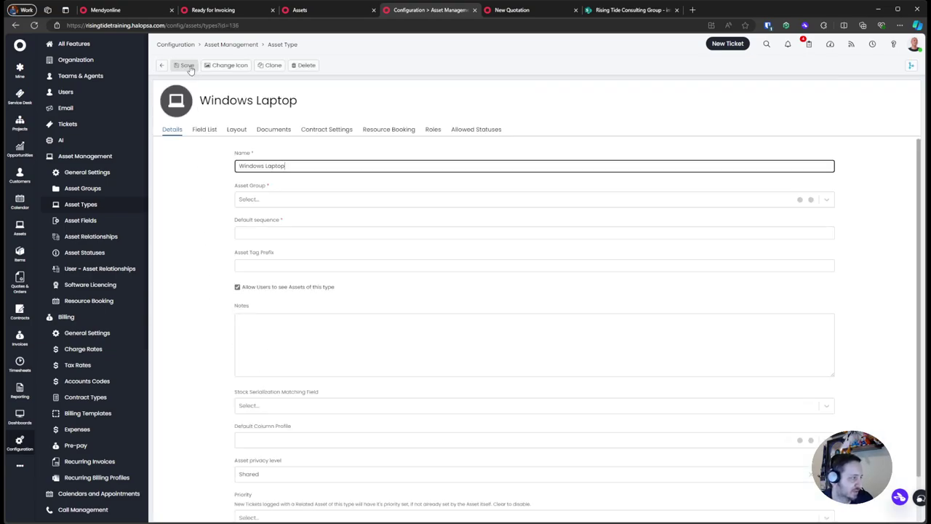
click(278, 200)
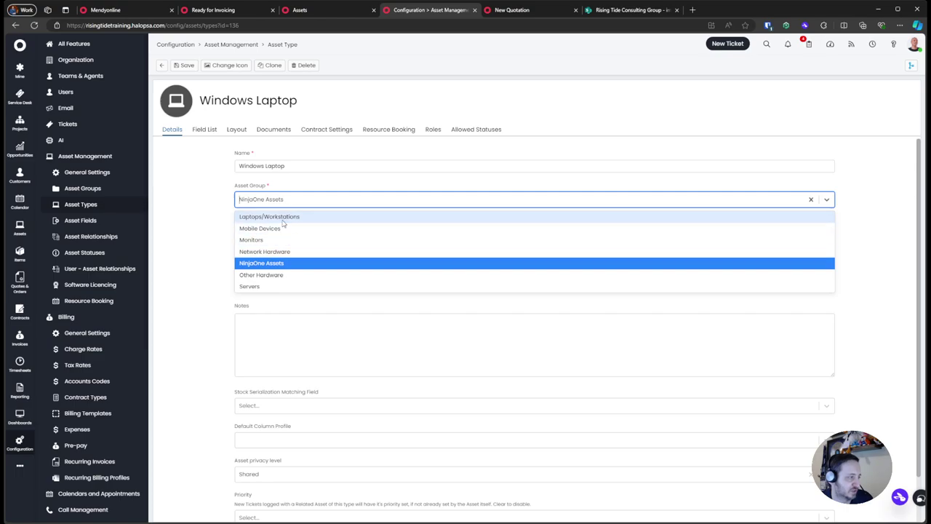
click(269, 216)
click(184, 65)
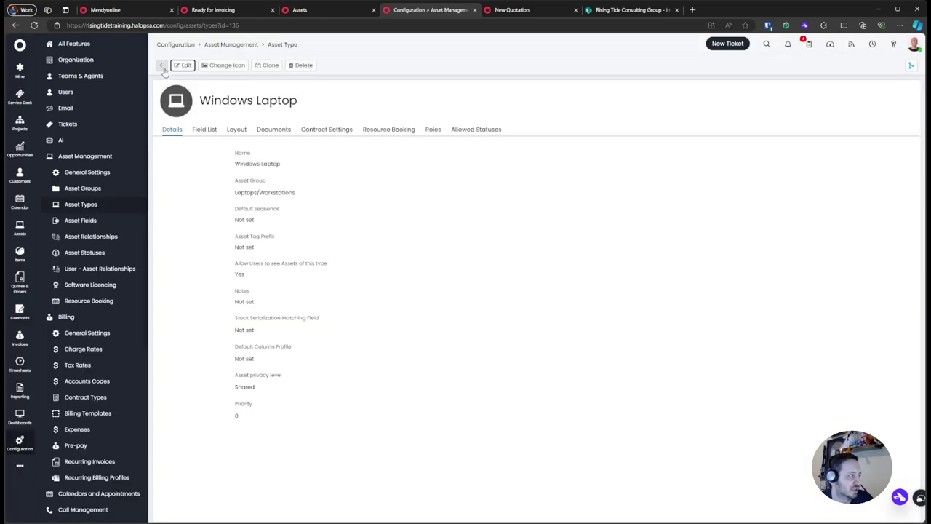
Step: Assign the Windows Billable Server asset type to the Servers asset group and save the change
click(212, 349)
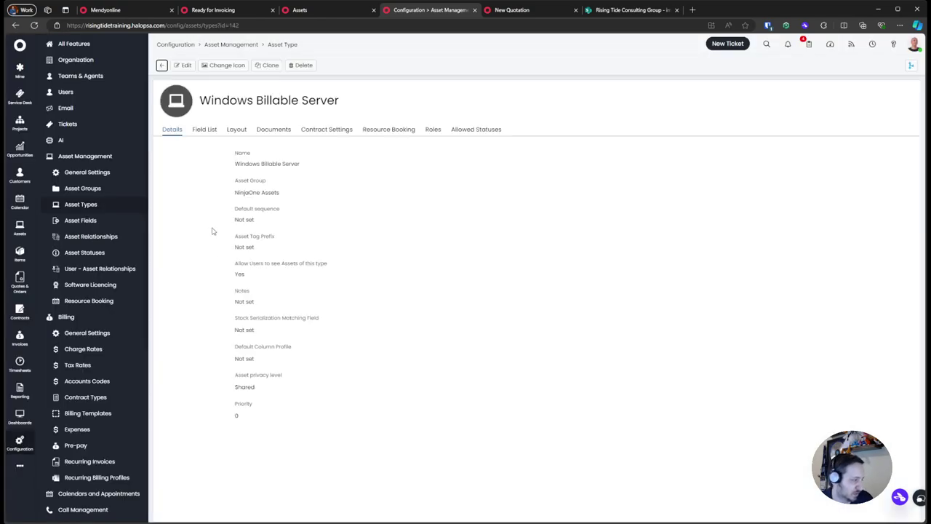
click(182, 65)
click(252, 198)
click(264, 289)
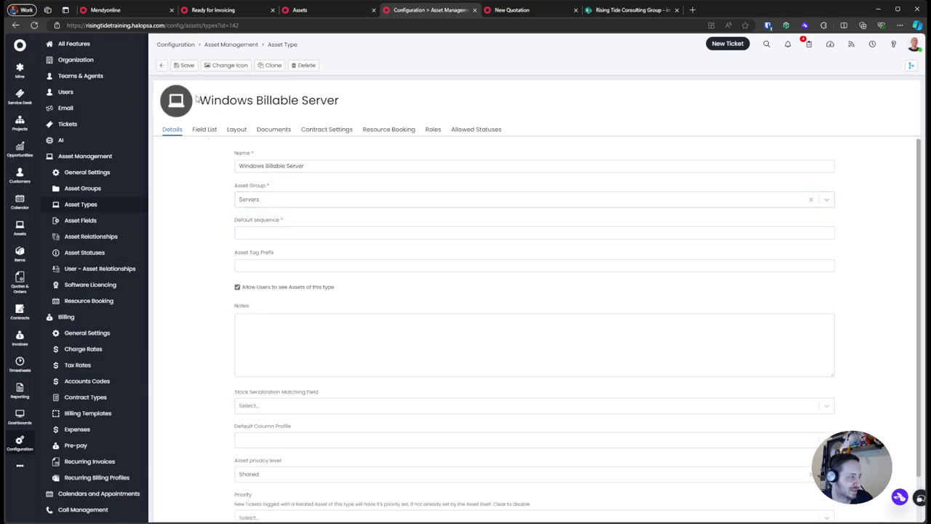
click(184, 65)
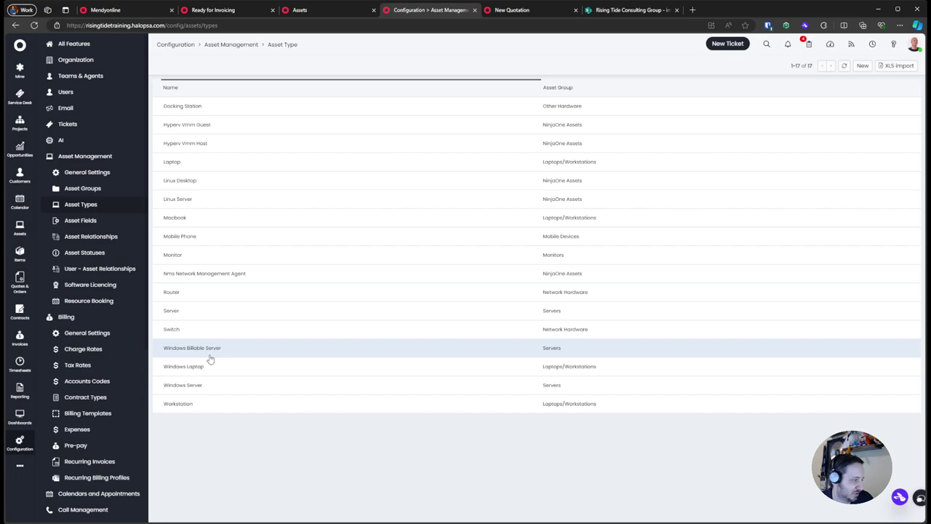
Step: Change the Linux Server asset type's group to Servers, save it and return to the asset types list
click(225, 312)
click(163, 66)
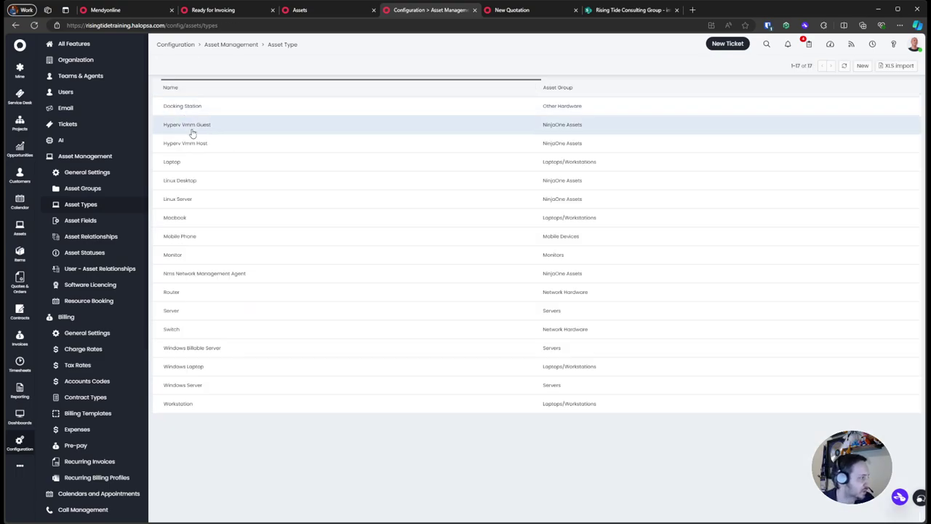
double_click(214, 197)
click(251, 199)
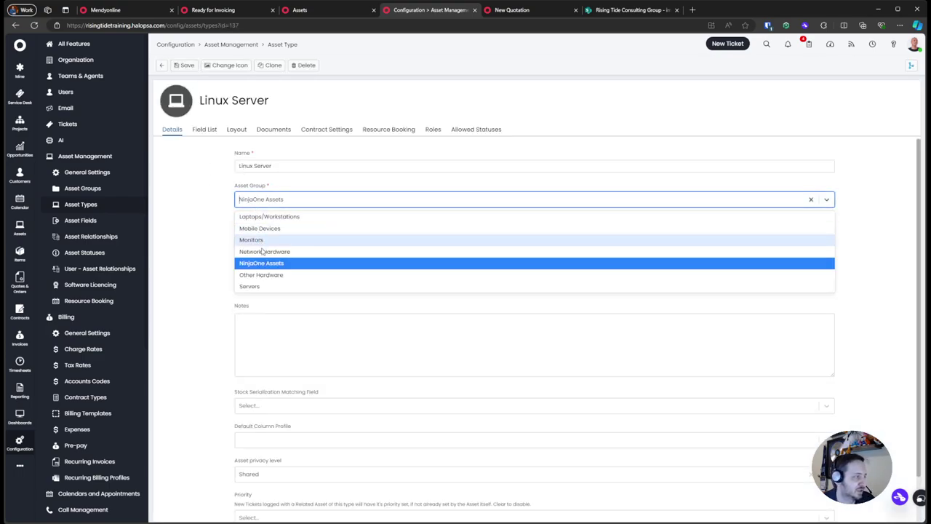
click(249, 284)
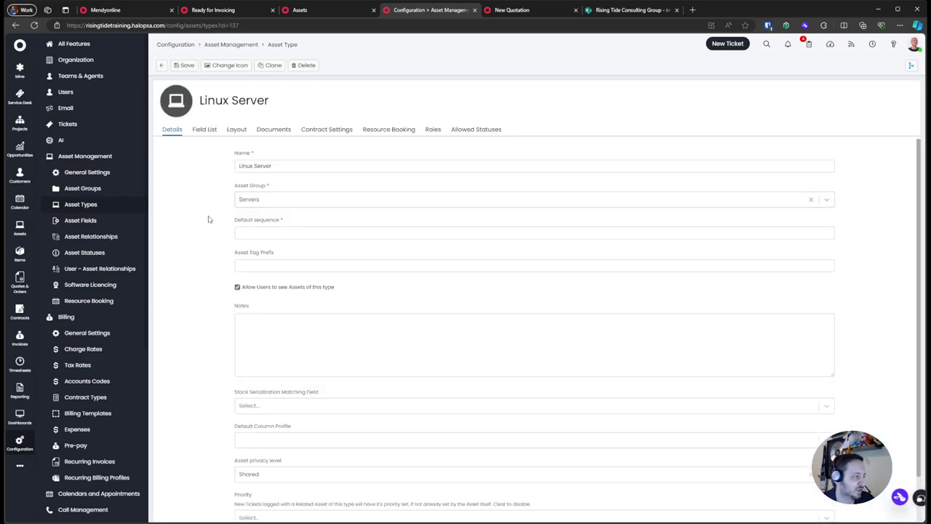
click(180, 66)
click(162, 66)
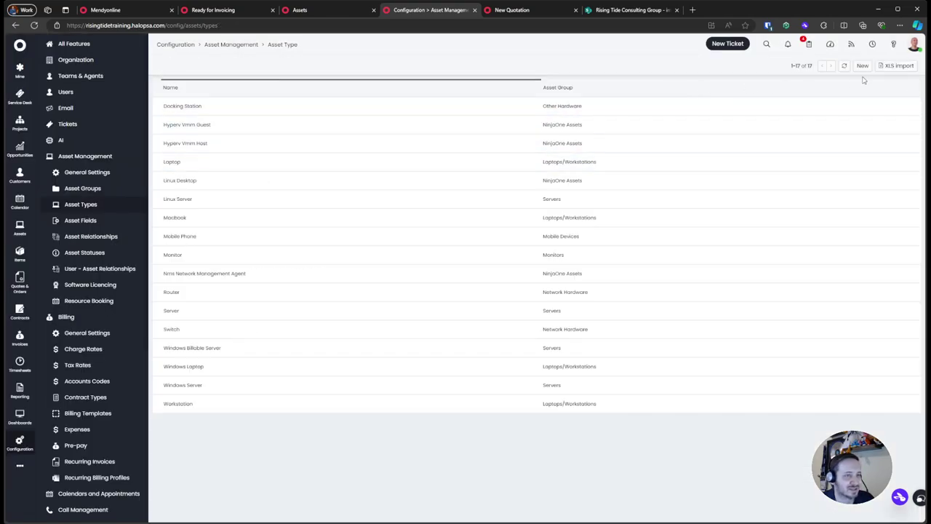
Step: Filter the asset types by asset group "ninjaone" and move Linux Desktop to the Laptops/Workstations group, saving the change
click(914, 88)
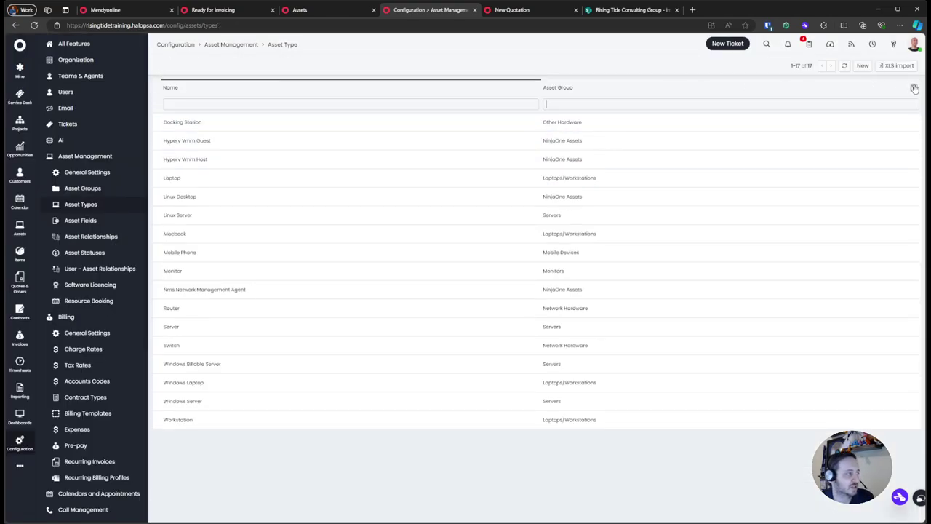
text(ninjaone)
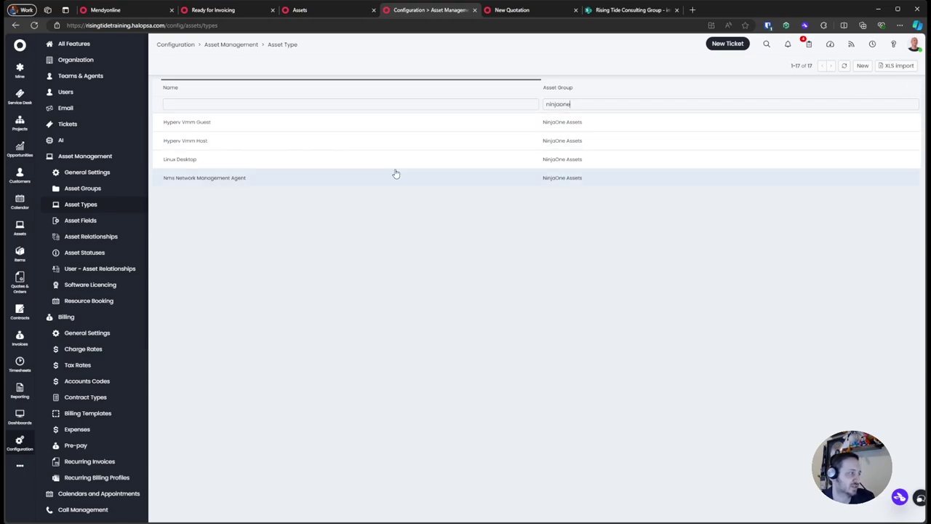
click(247, 168)
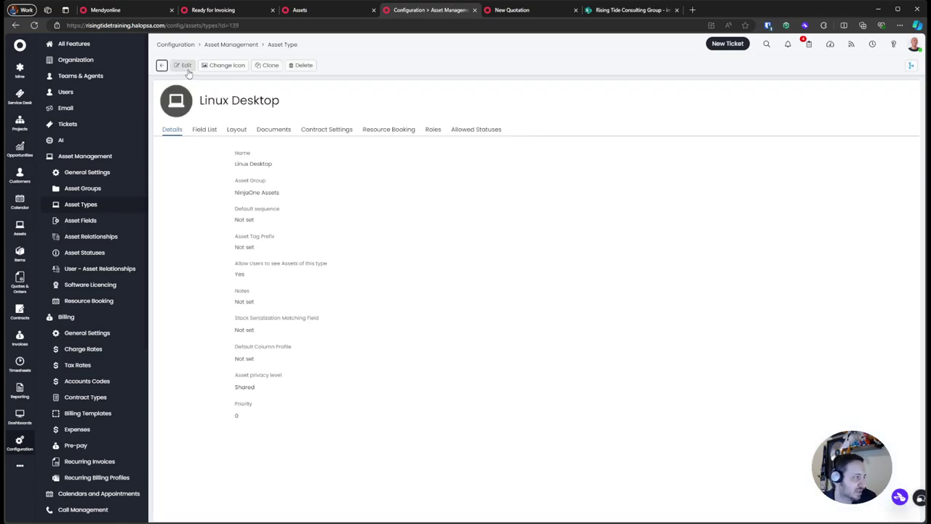
click(183, 65)
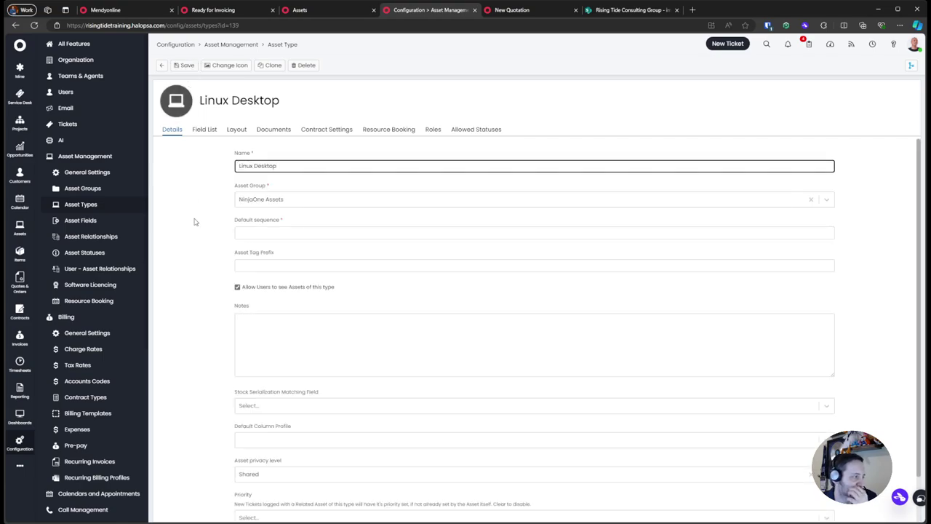
click(275, 202)
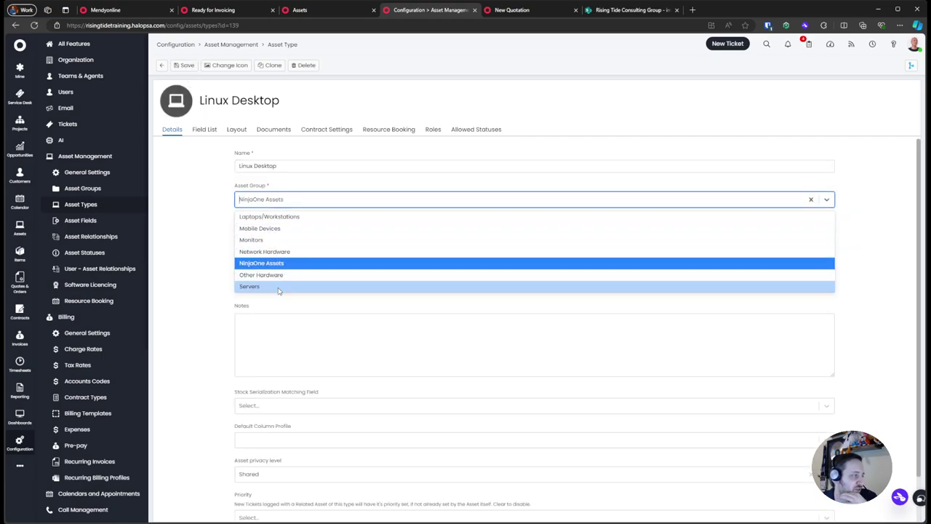
click(293, 217)
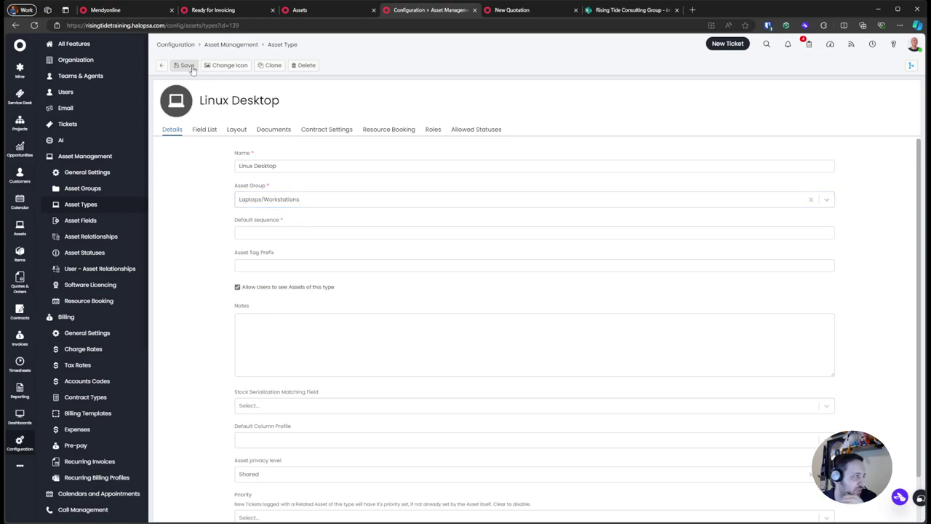
click(190, 67)
click(161, 66)
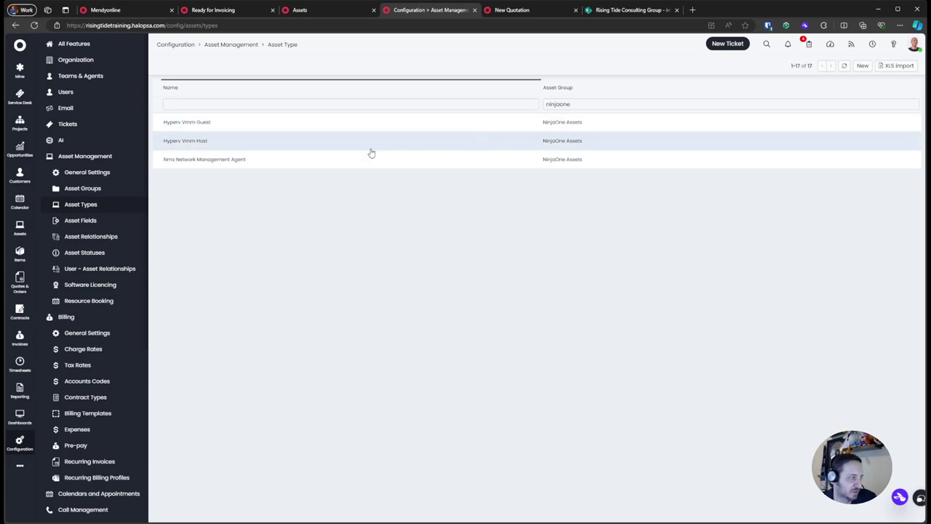
click(247, 162)
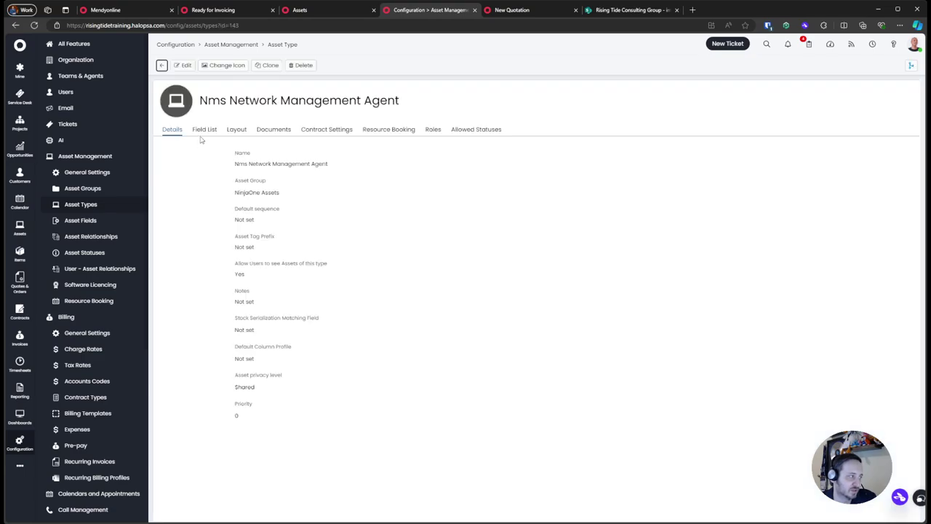
click(178, 65)
click(271, 201)
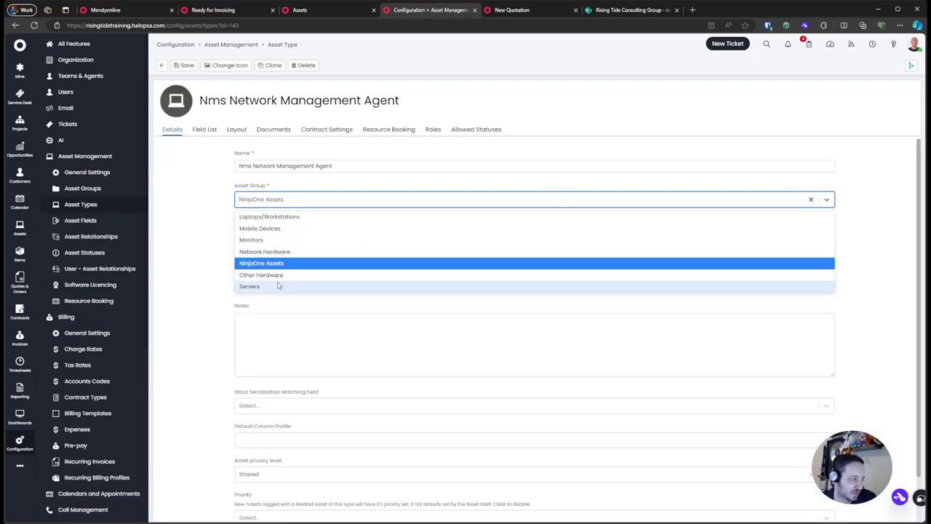
click(192, 204)
click(161, 66)
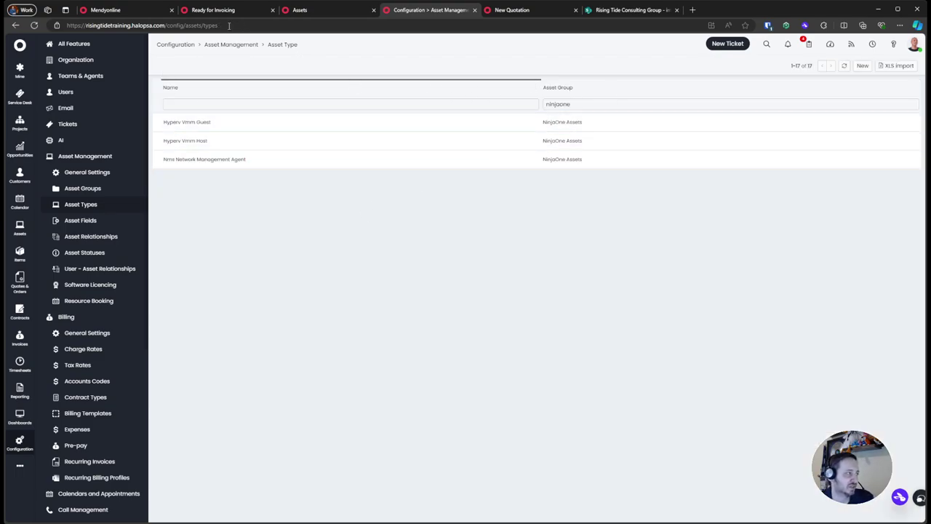
Step: Reload the assets list and Mendyonline's recurring invoice to check the line quantities against the regrouped asset types
click(312, 12)
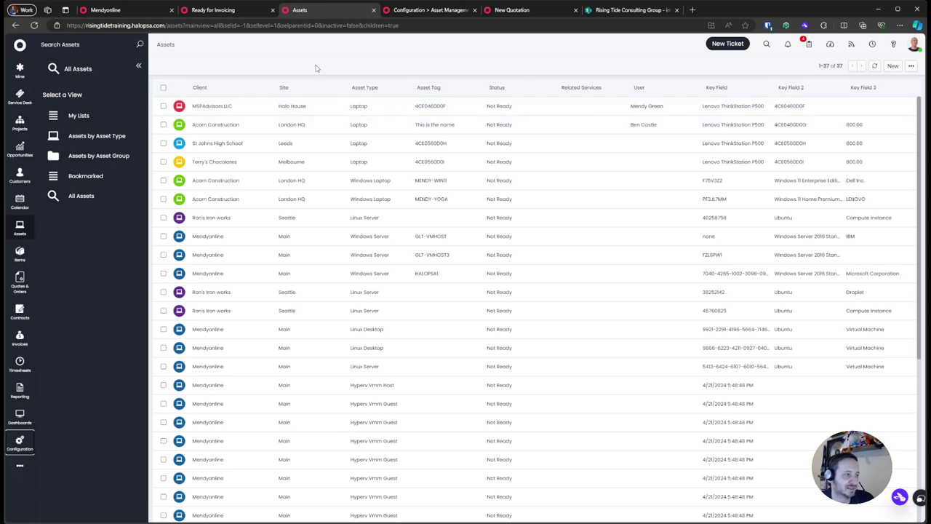
click(35, 26)
click(213, 10)
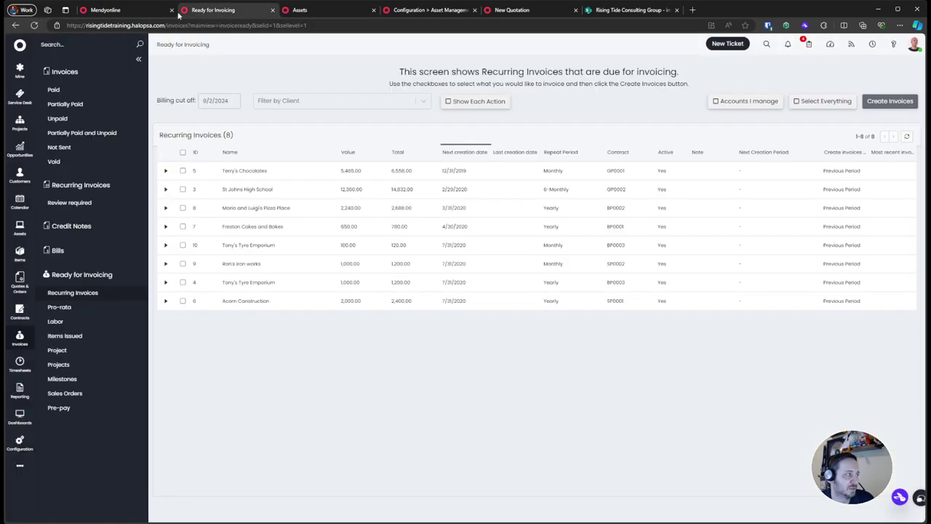
click(133, 11)
click(35, 25)
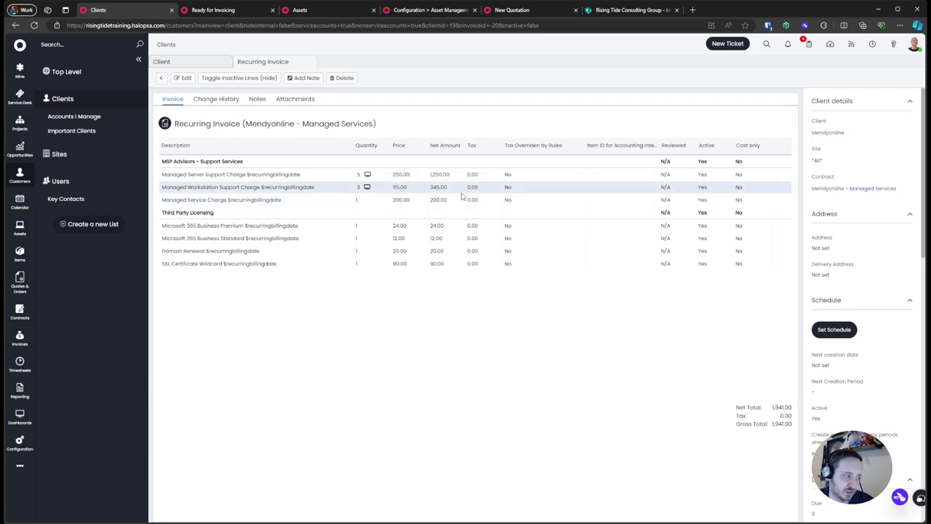
Step: Edit the recurring invoice's Managed Service Charge line, setting its description to "Managed Network Support Charge $recurringbillingdate"
click(184, 79)
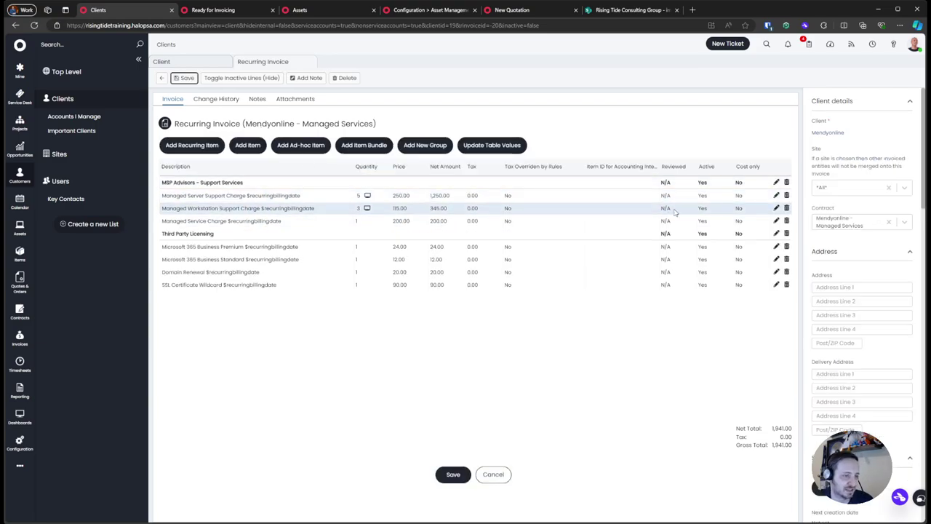
click(775, 221)
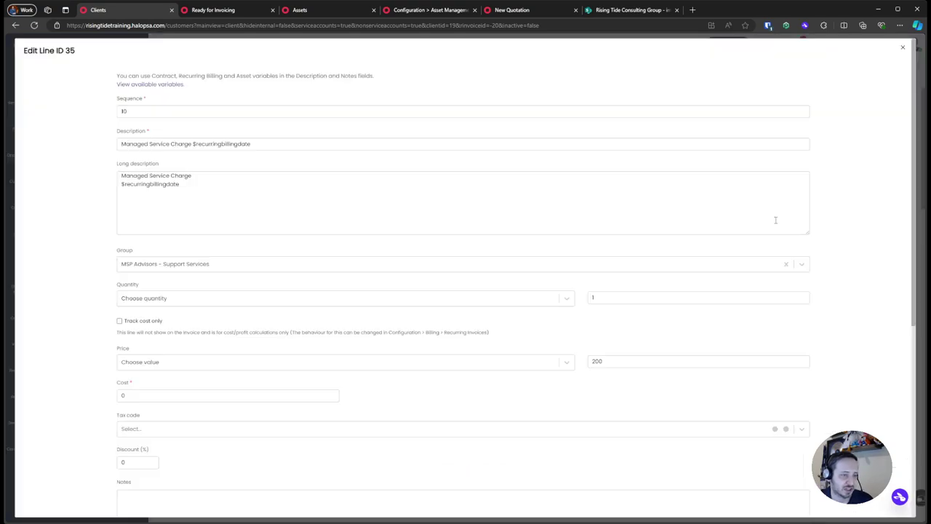
double_click(153, 144)
key(BackSpace)
text($contract)
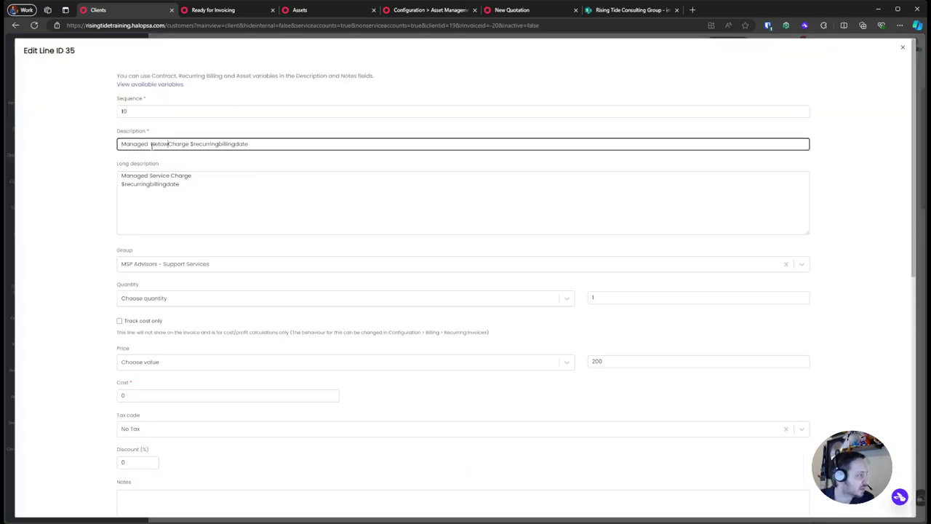
key(BackSpace)
key(BackSpace)
key(BackSpace)
key(BackSpace)
key(BackSpace)
key(BackSpace)
key(BackSpace)
key(BackSpace)
key(BackSpace)
key(BackSpace)
text(Network $)
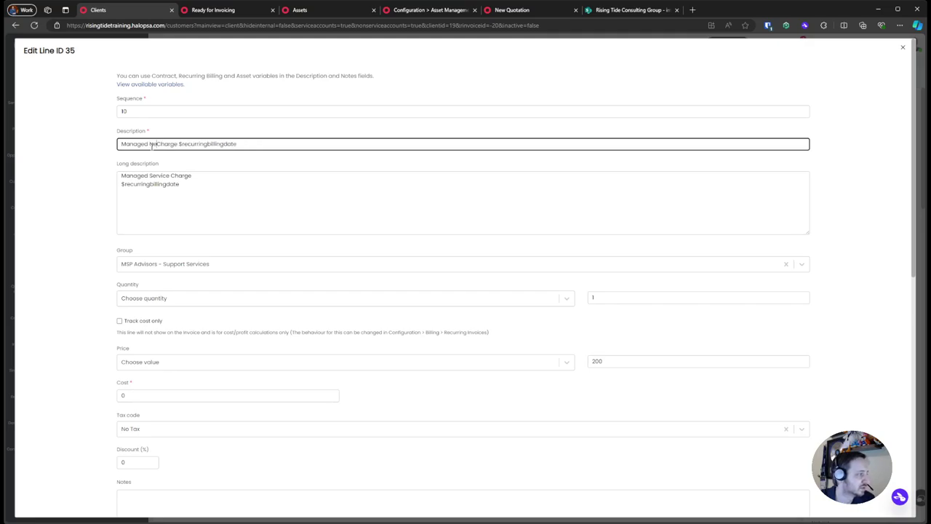
text(upport)
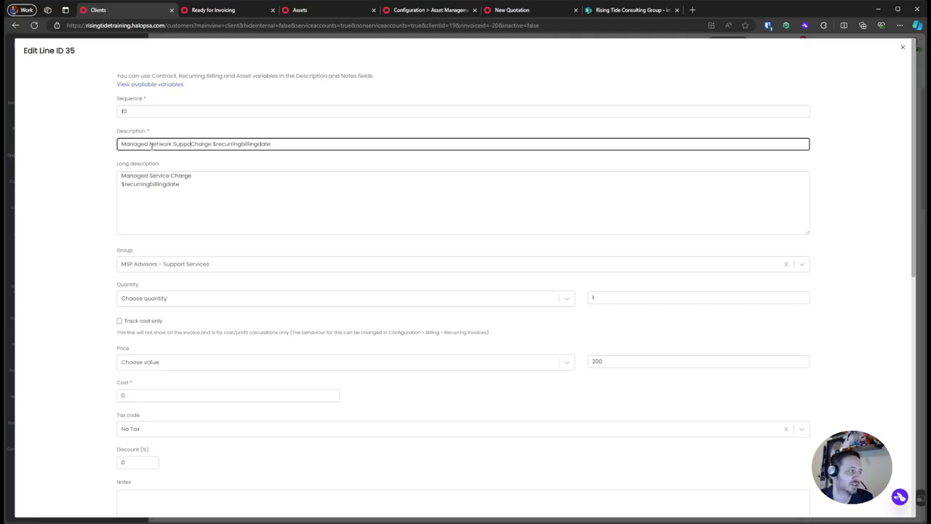
Step: Replace the line's long description with a copy of its new short description
key(ctrl+a)
key(ctrl+c)
click(277, 186)
key(ctrl+a)
key(ctrl+v)
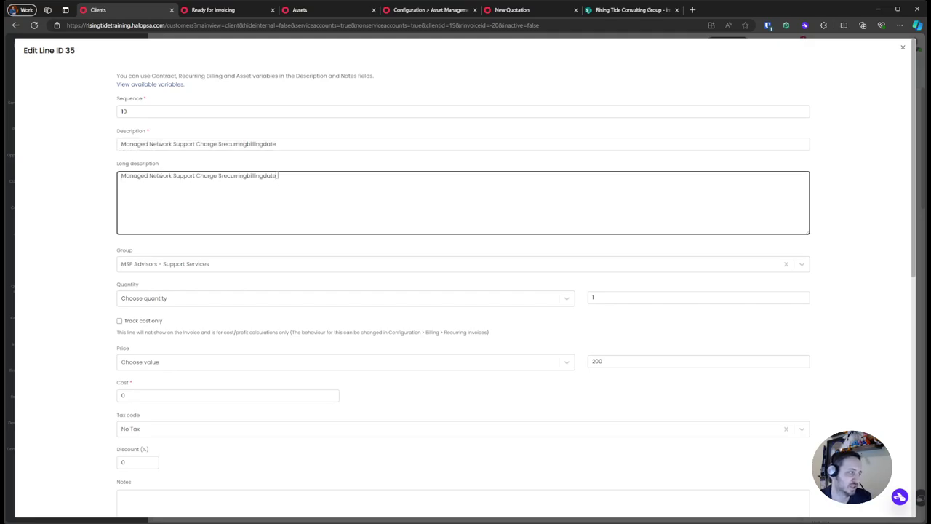
Step: Apply the line edit, save Mendyonline's recurring invoice and dismiss the missing-schedule notice
scroll(441, 243, down, 2)
scroll(534, 255, down, 3)
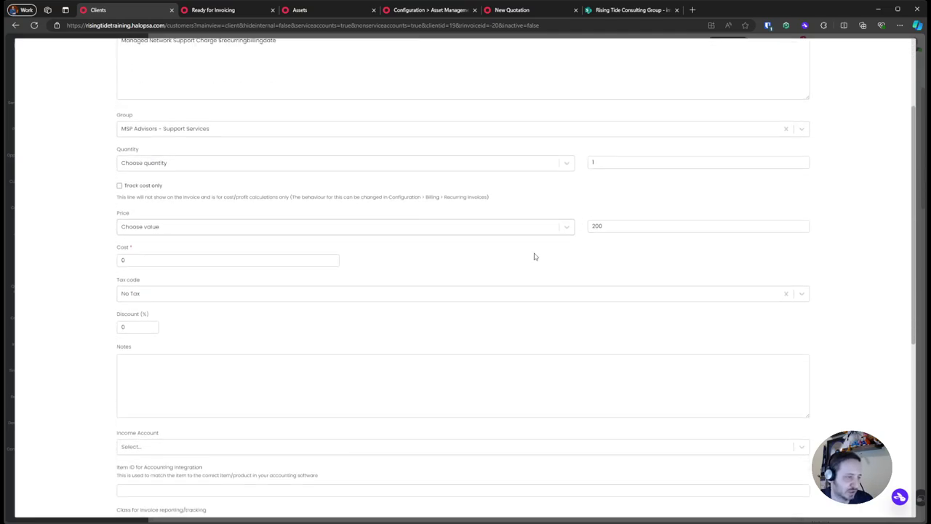
scroll(534, 220, up, 5)
click(516, 143)
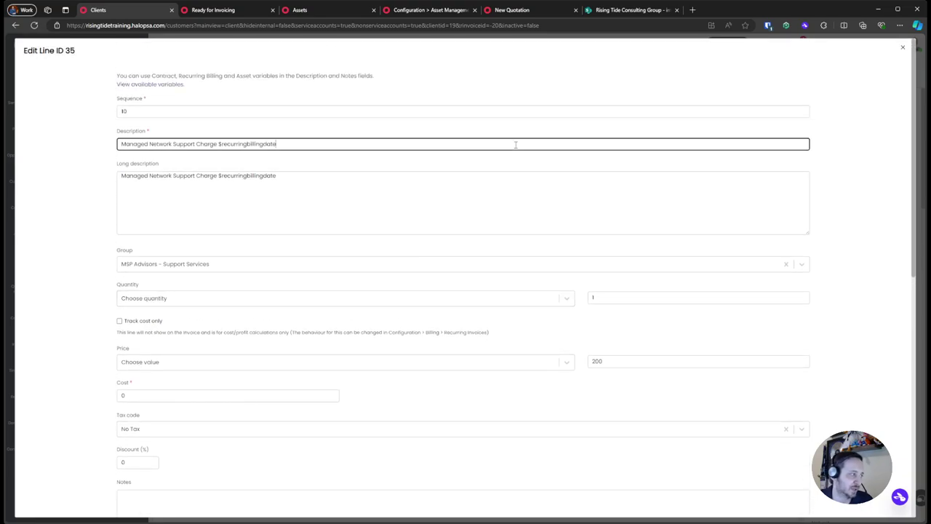
key(Return)
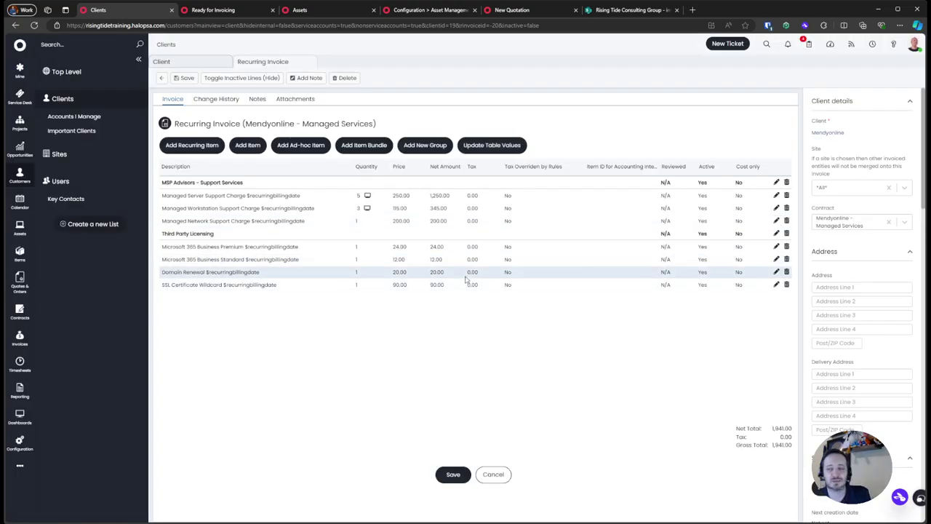
click(452, 474)
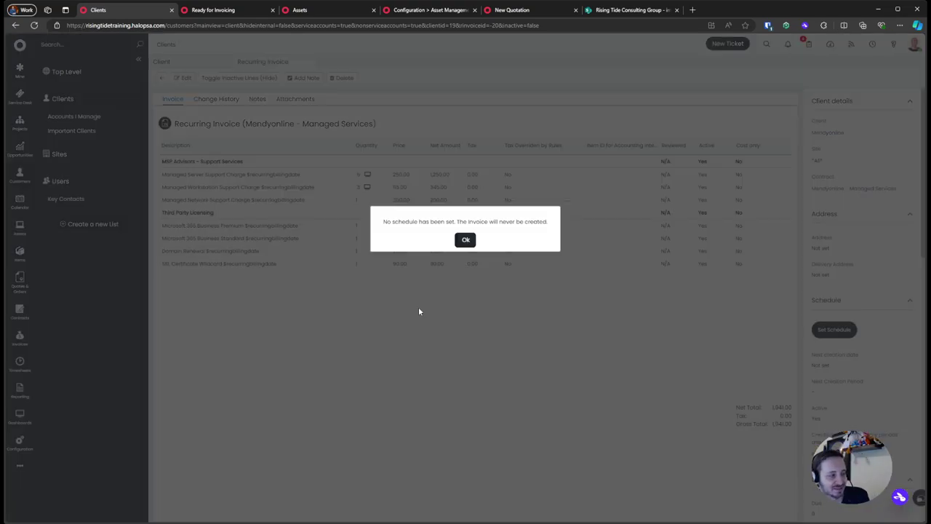
key(Return)
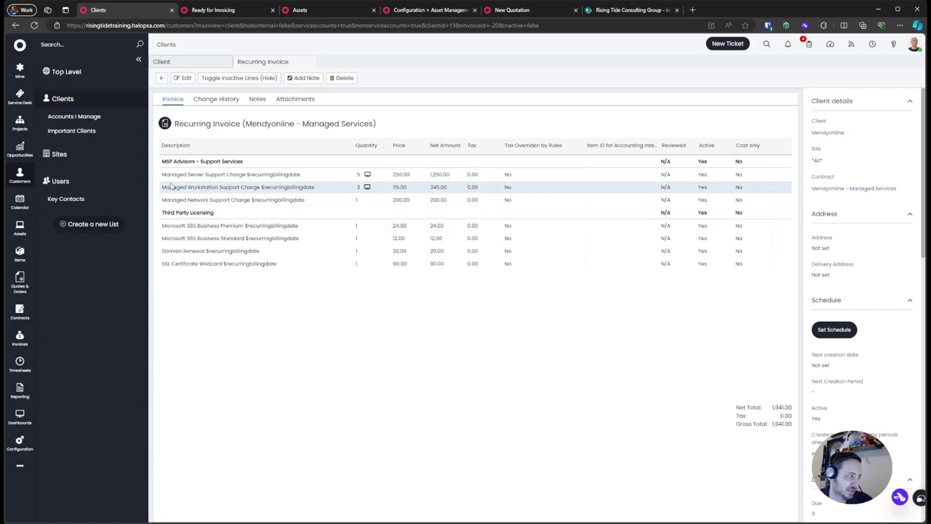
drag(161, 174, 331, 210)
click(332, 210)
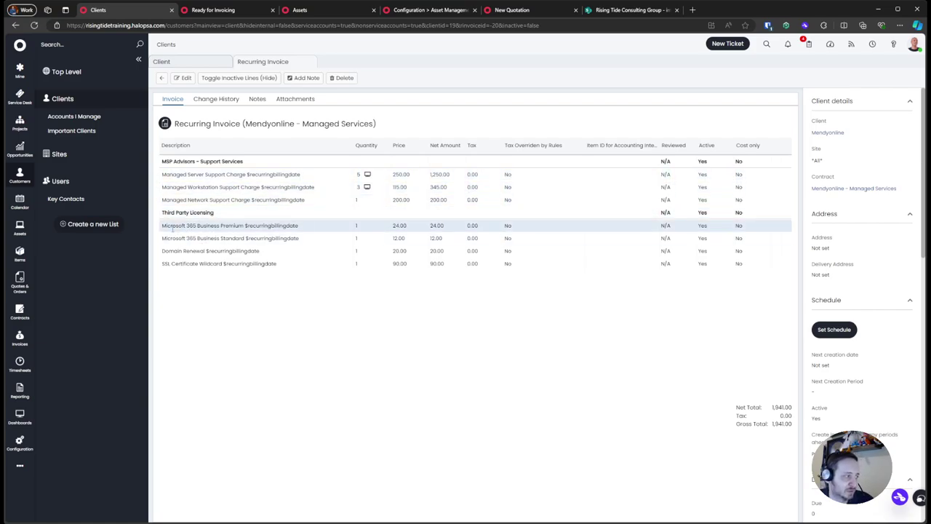
Step: Edit the recurring invoice's Domain Renewal line, setting its description to "MSP Avisors Security Breach Detection $recurringbillingdate"
drag(173, 227, 291, 264)
click(262, 270)
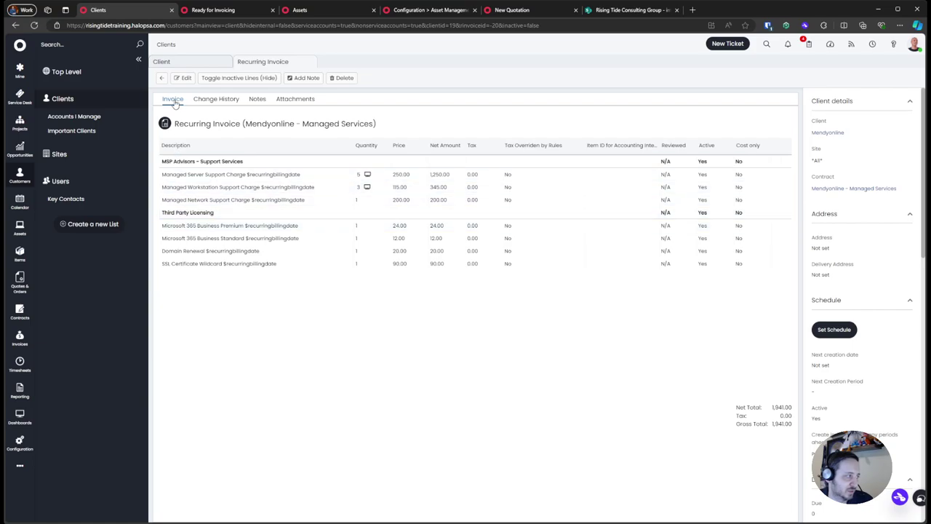
click(183, 78)
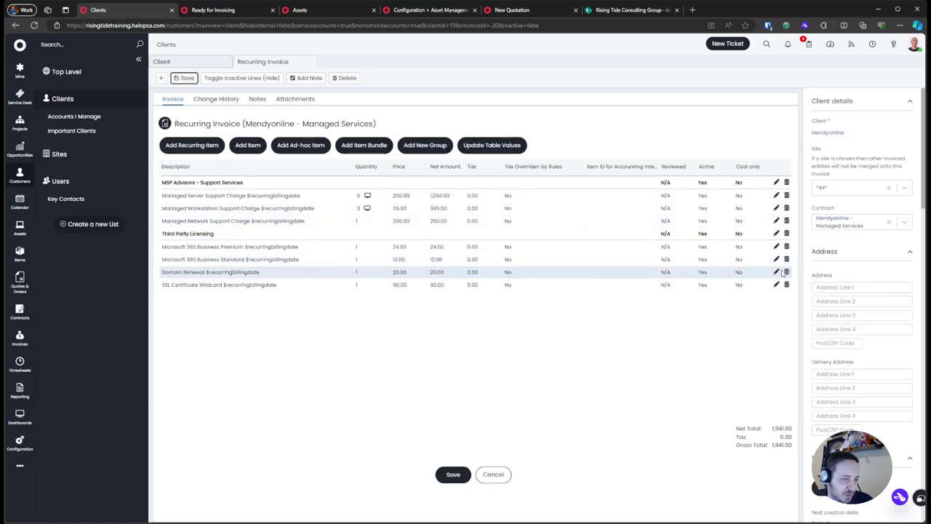
click(776, 271)
click(138, 143)
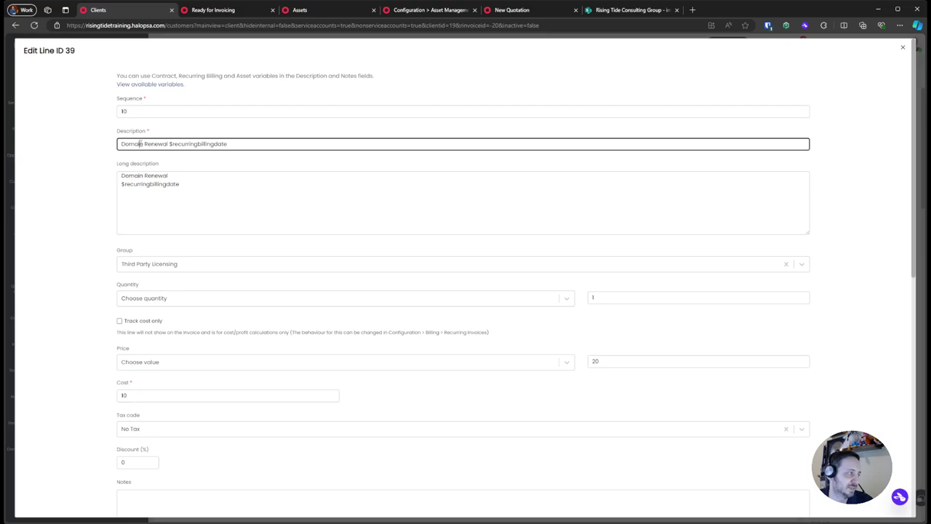
triple_click(139, 144)
double_click(149, 144)
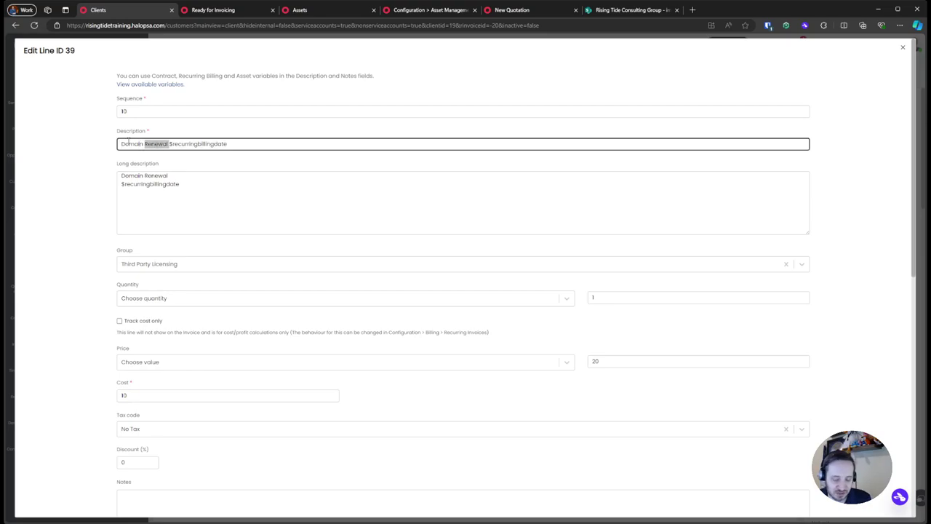
double_click(128, 143)
shift+click(159, 145)
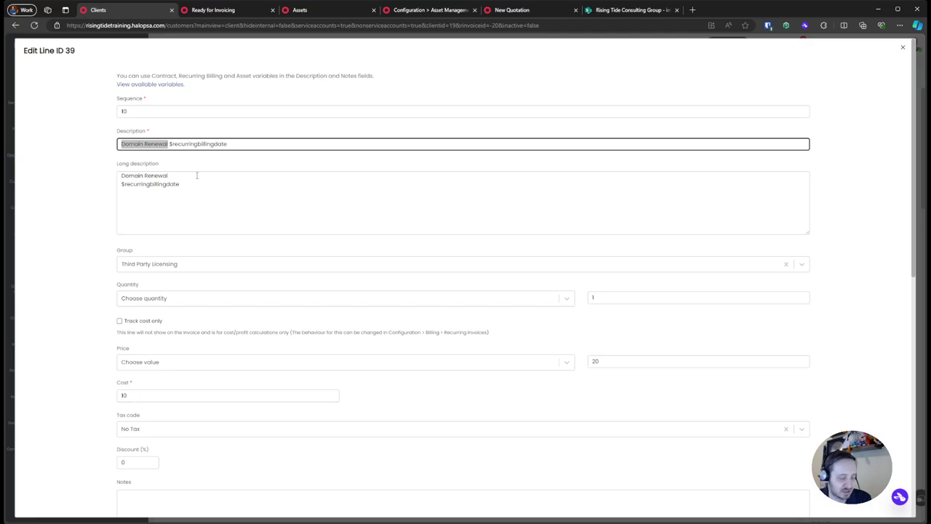
text(MSP Avisors Se)
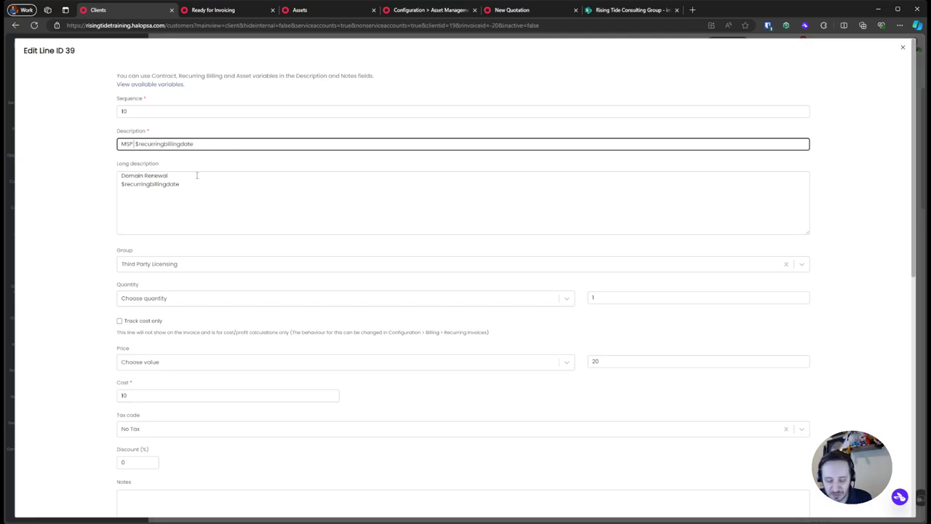
text(curity ED)
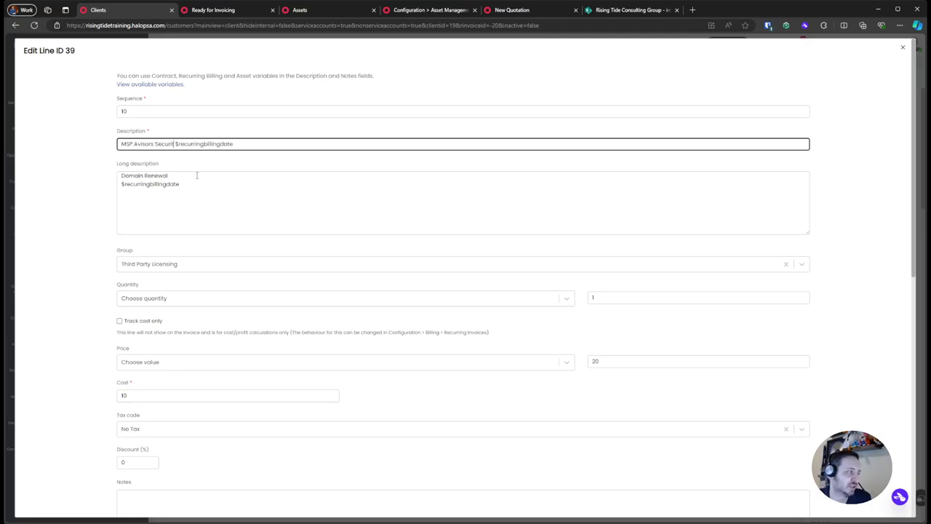
text(each Detectio)
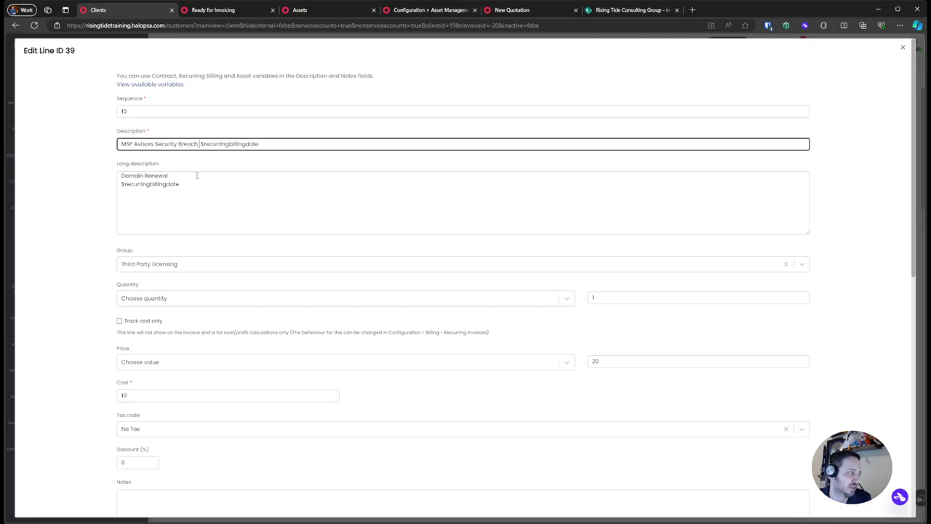
text(no)
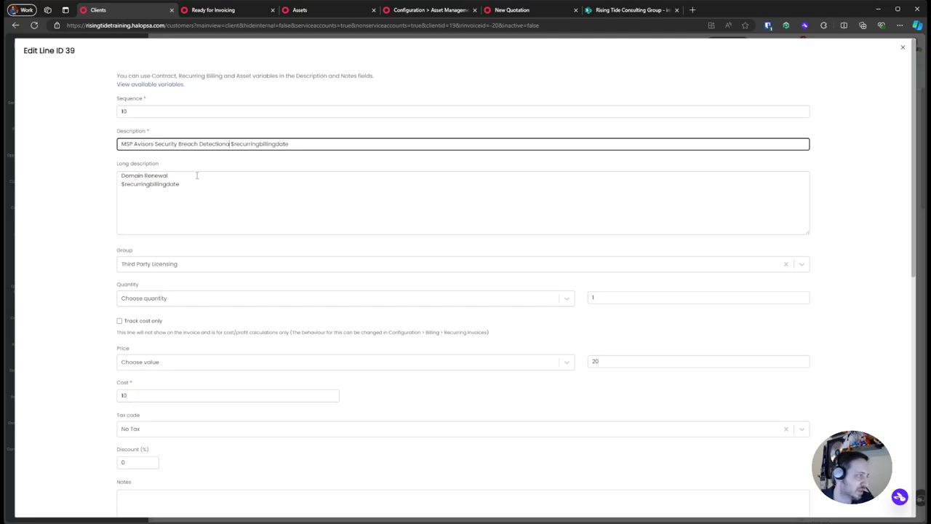
Step: Replace the Security Breach Detection line's long description with a copy of its short description
key(ctrl+a)
key(ctrl+c)
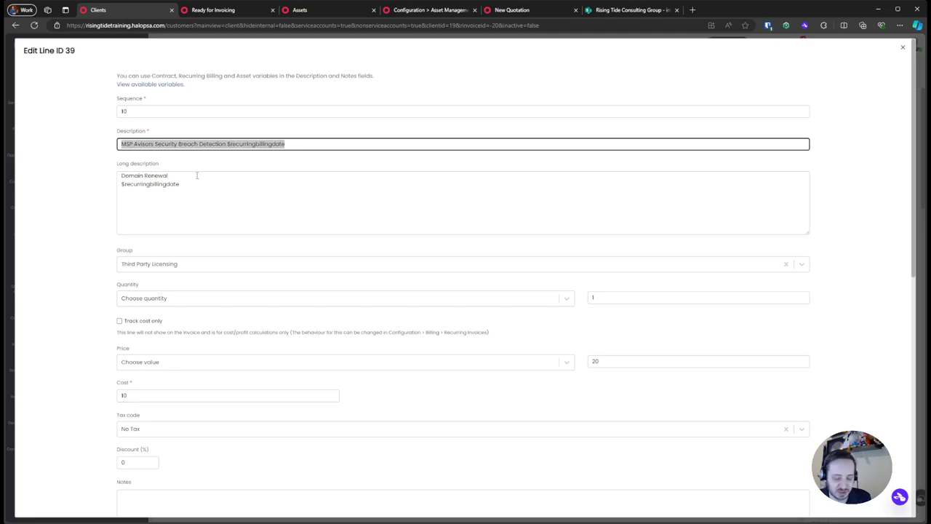
click(197, 176)
key(ctrl+a)
key(ctrl+v)
Step: Set the line's quantity method to "Calculate quantity from License count on creation"
scroll(177, 202, down, 1)
click(273, 217)
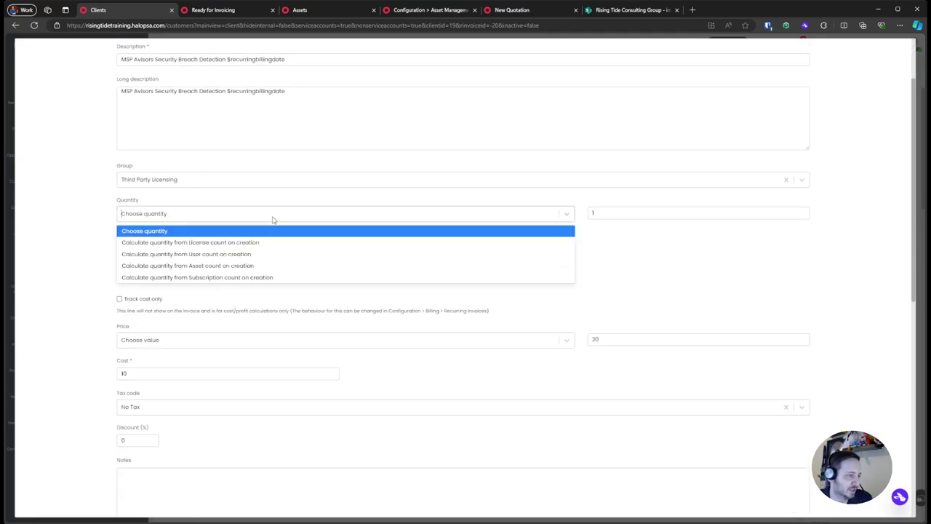
click(230, 278)
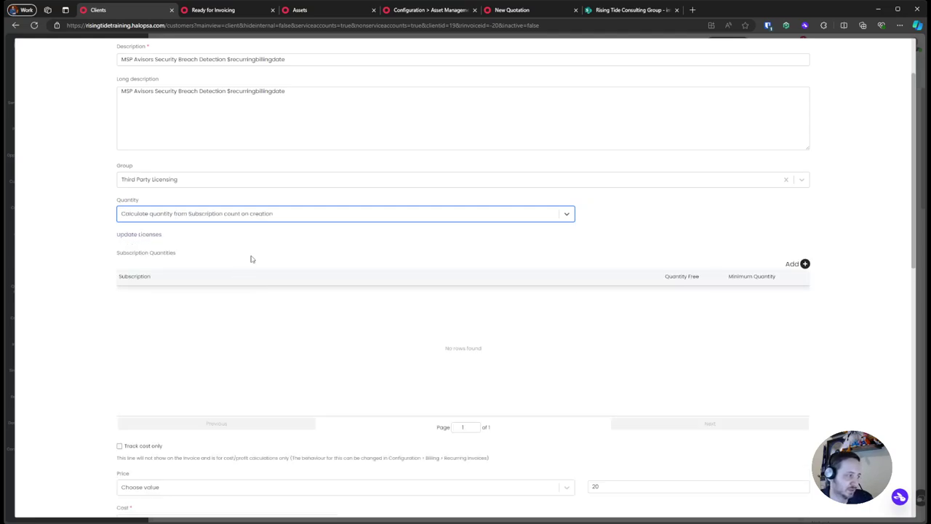
click(464, 213)
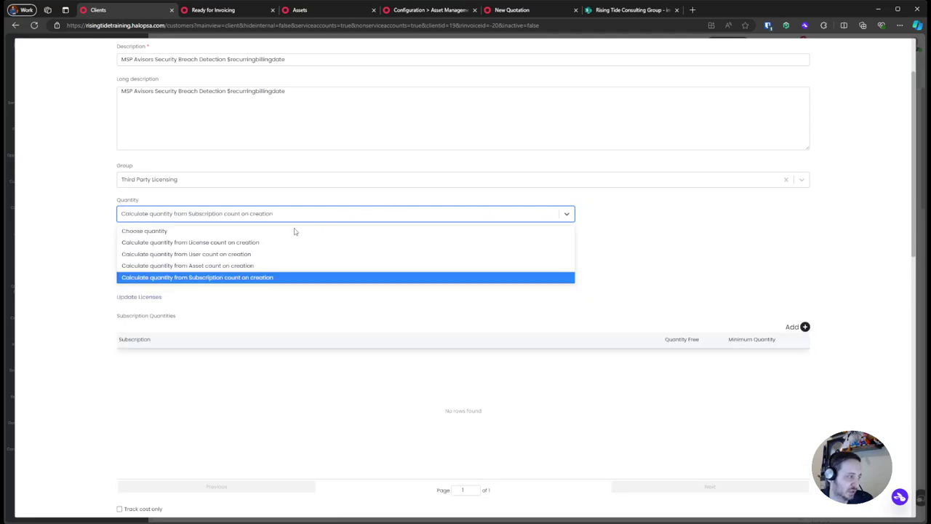
click(253, 247)
click(294, 220)
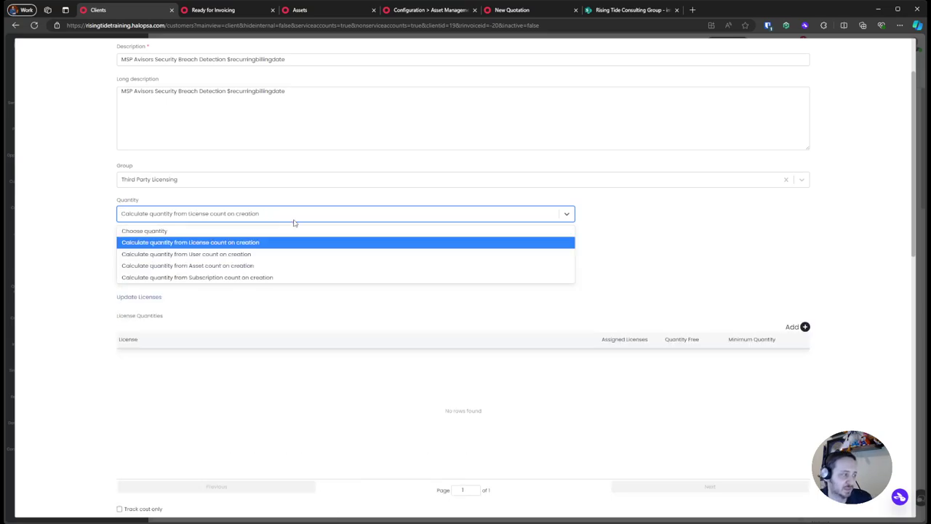
click(294, 220)
click(638, 249)
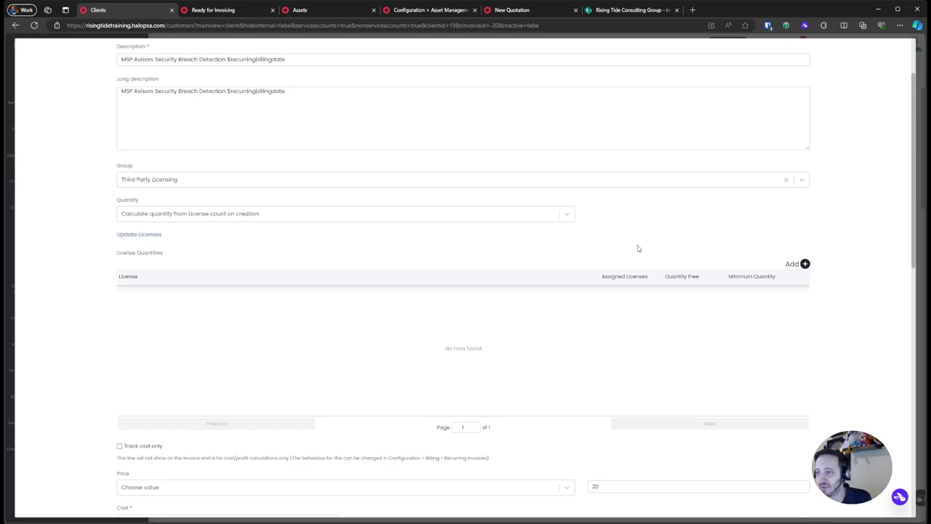
Step: Add a license quantity covering All licenses to the line, keeping the default free and minimum quantities
click(803, 263)
click(411, 186)
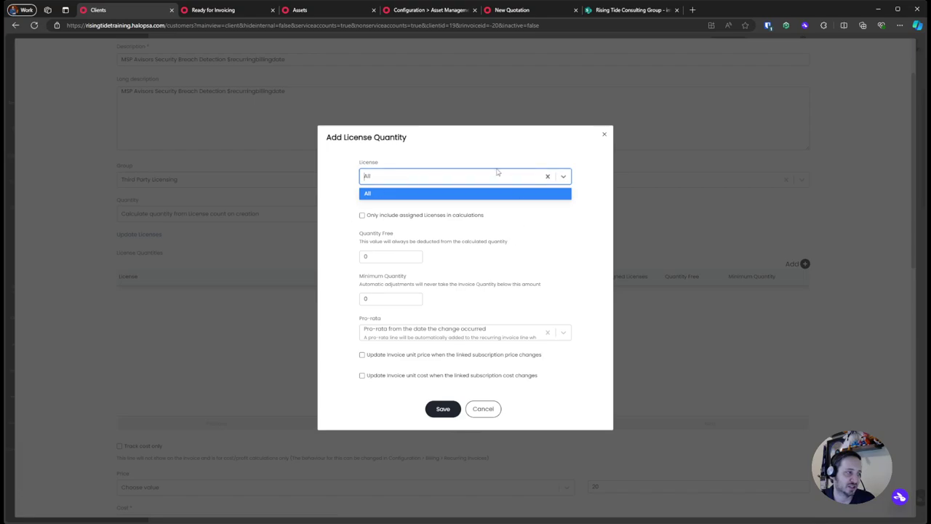
click(454, 237)
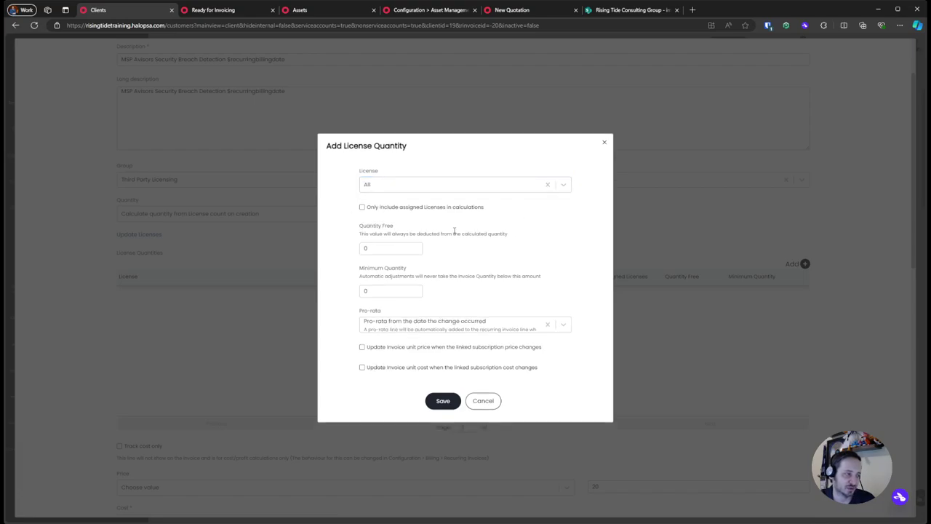
click(443, 399)
Step: Apply the Security Breach Detection line edit and save Mendyonline's recurring invoice
scroll(441, 370, down, 4)
scroll(440, 370, up, 4)
scroll(440, 392, down, 10)
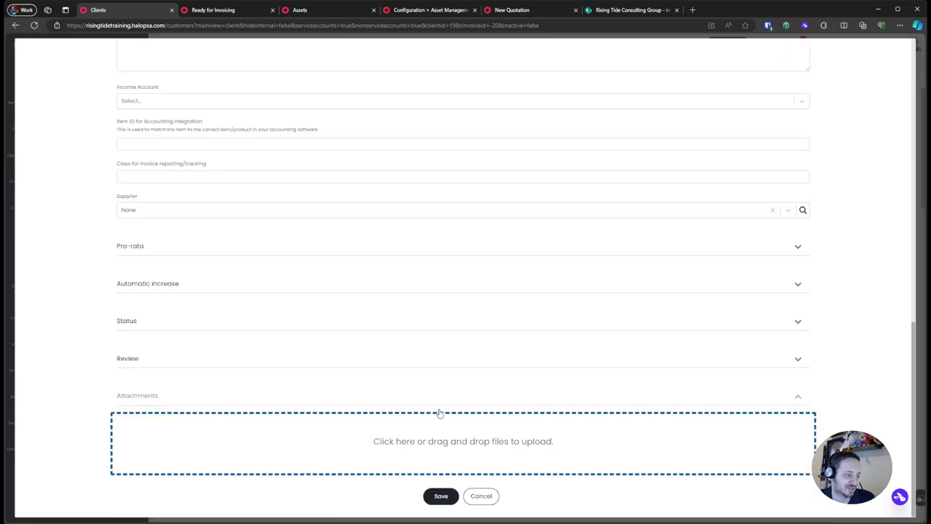
click(441, 496)
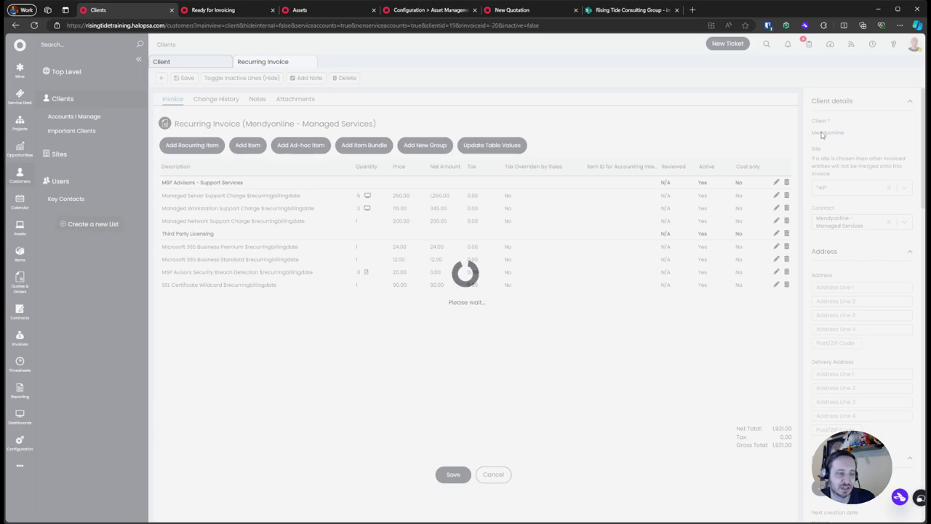
key(Return)
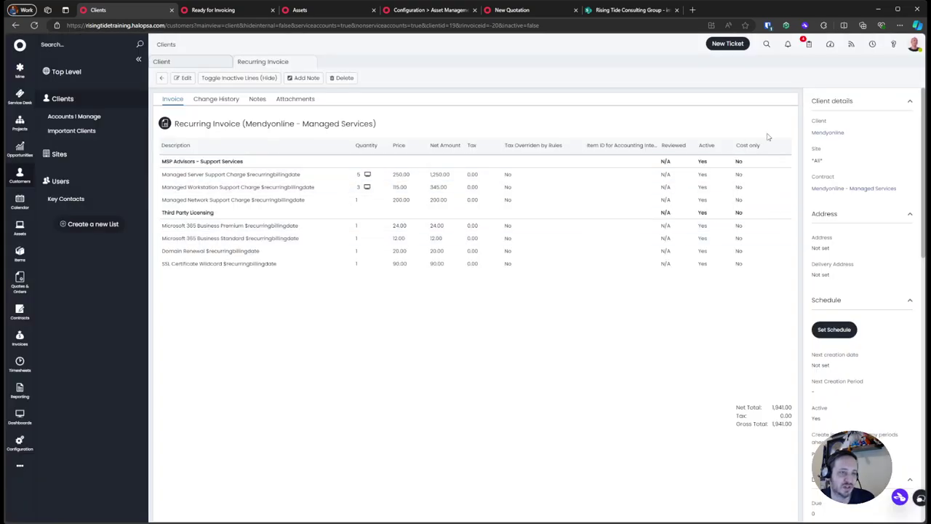
Step: From Mendyonline's client record, start a new software license named Huntress with 8 licenses
click(815, 132)
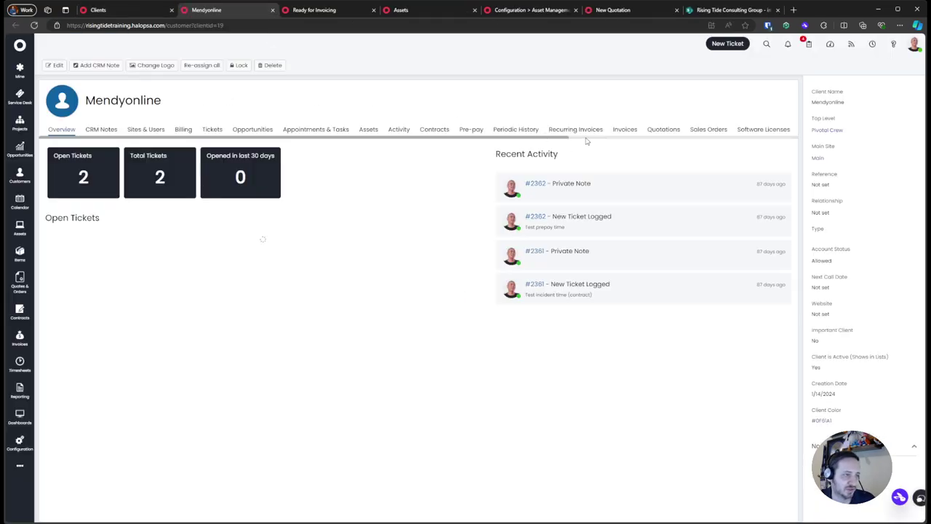
scroll(685, 142, right, 5)
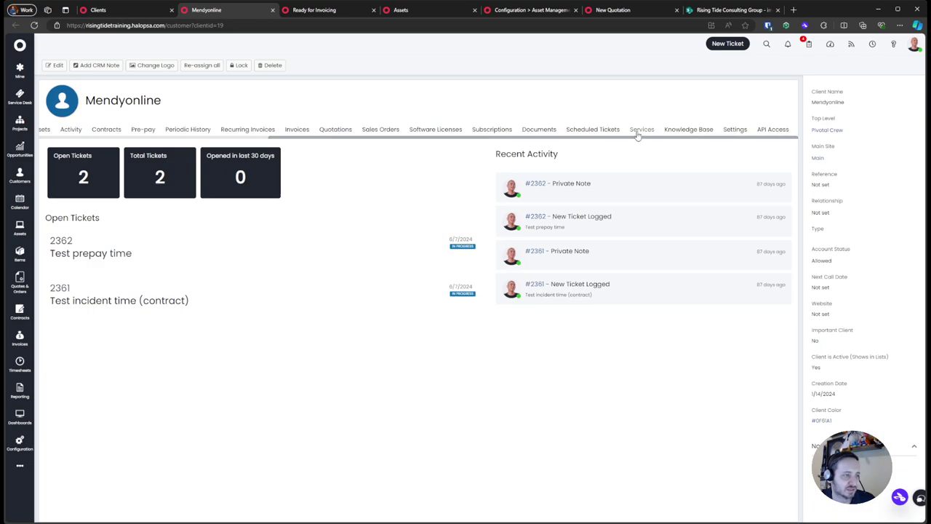
click(435, 130)
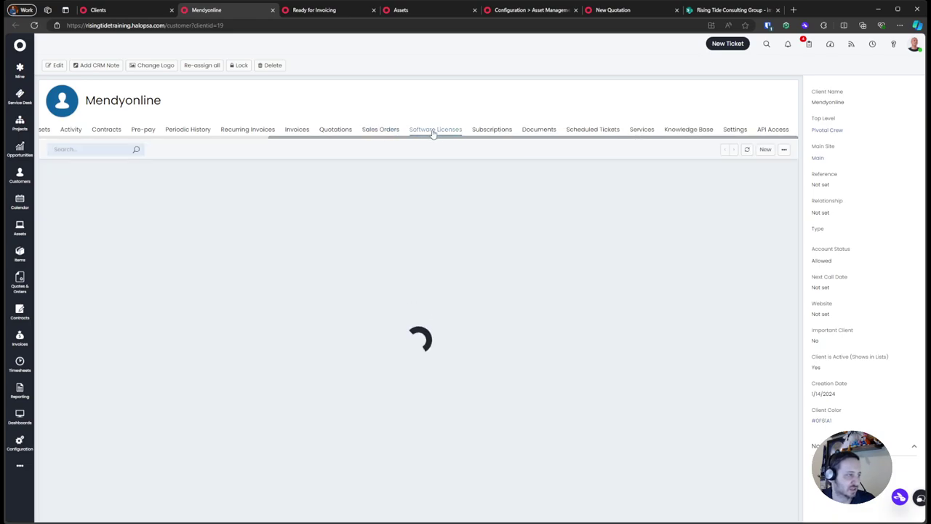
click(761, 150)
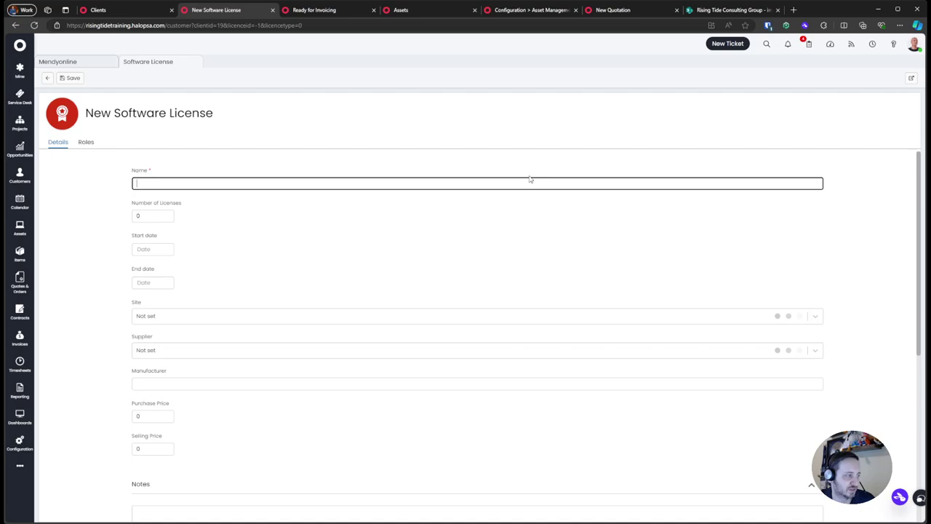
text(Hunt)
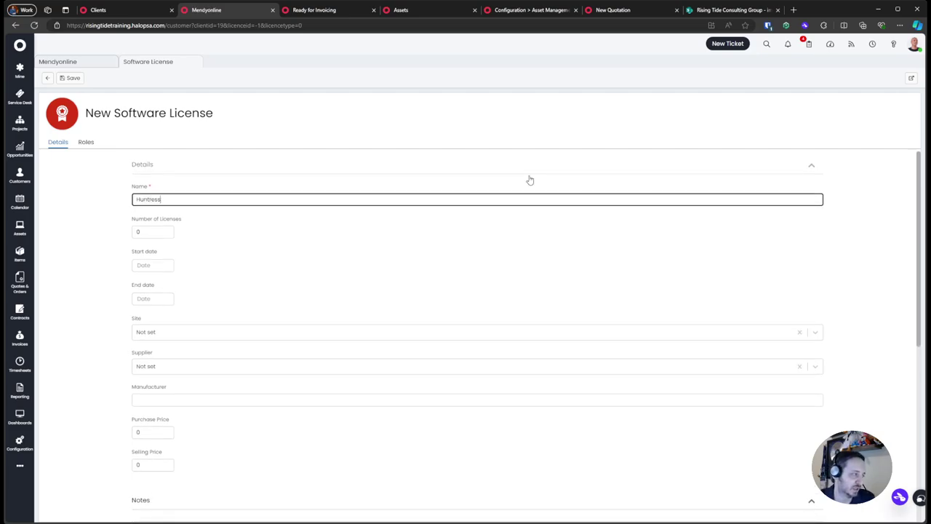
text(ress)
key(Tab)
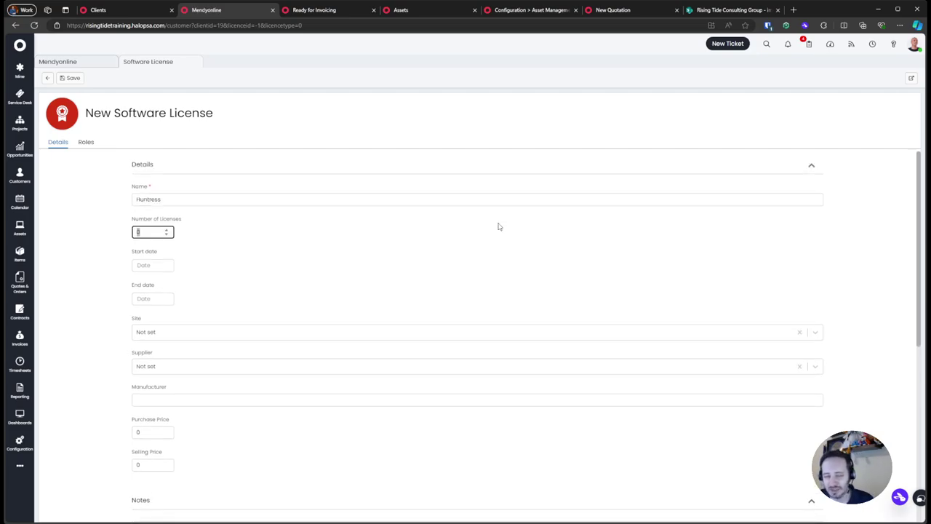
click(446, 230)
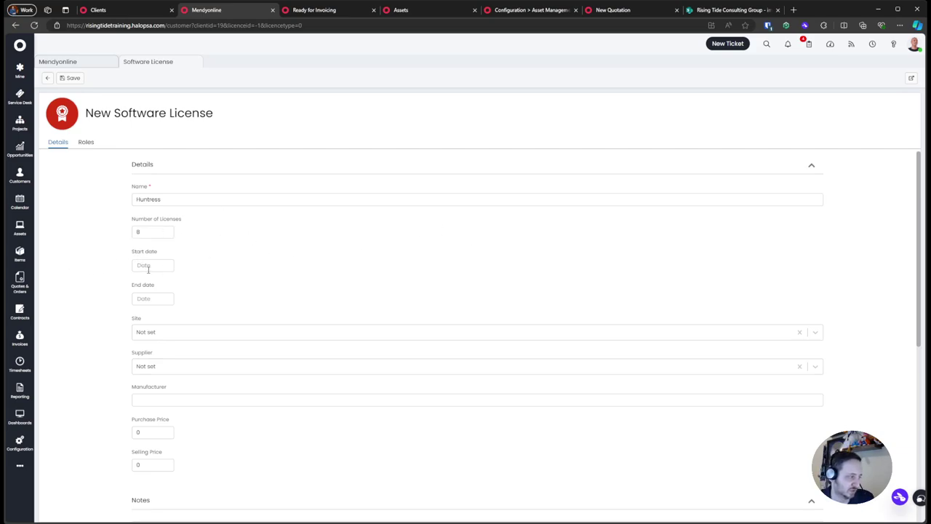
Step: Give the Huntress license a purchase price of 2.5 and a selling price of 4, and save it
scroll(189, 300, down, 3)
scroll(187, 296, up, 1)
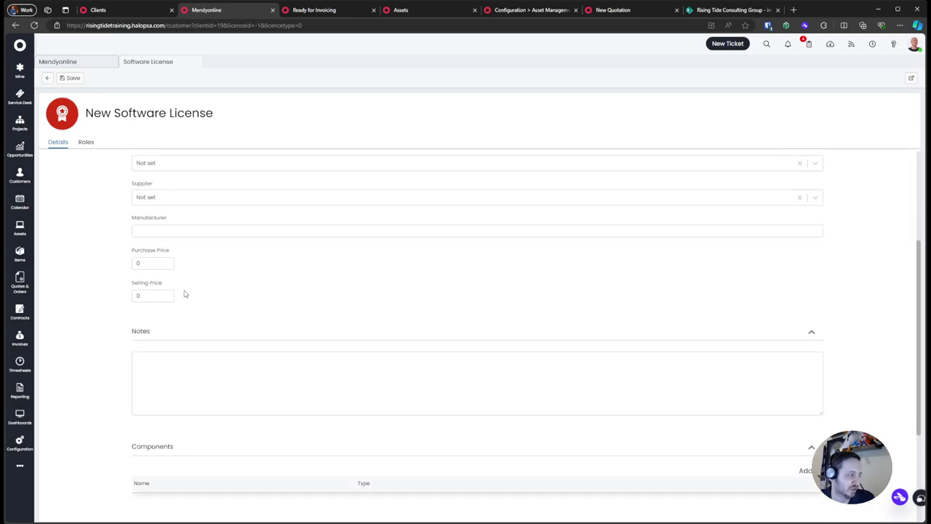
click(154, 264)
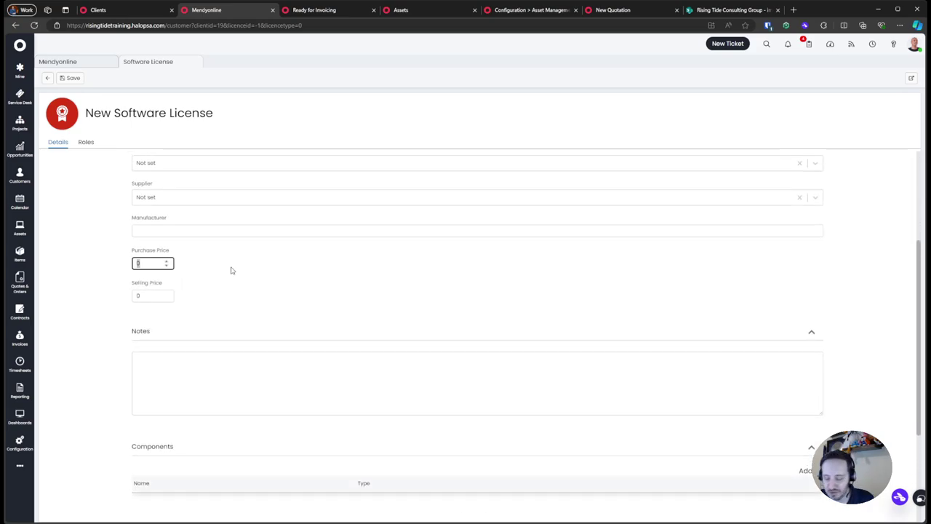
text(2)
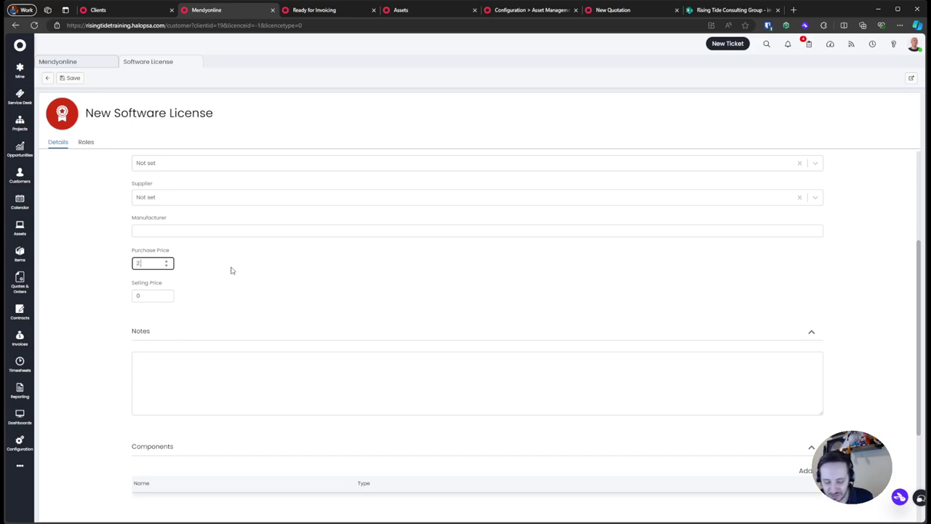
text(.5)
key(Tab)
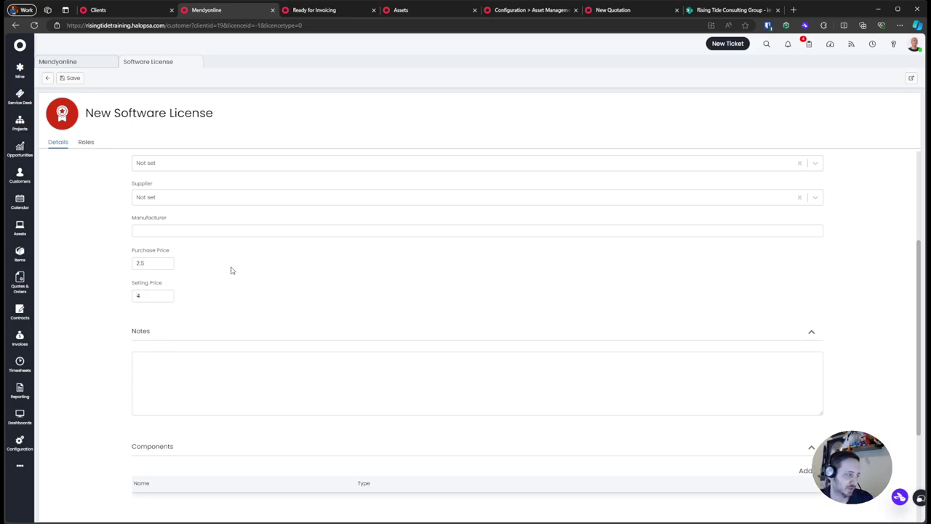
scroll(231, 270, down, 2)
click(68, 78)
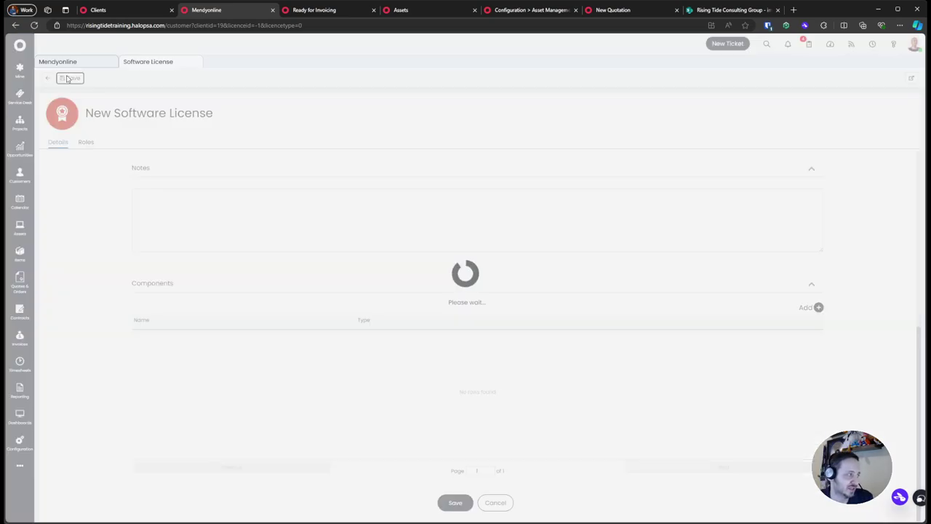
click(194, 62)
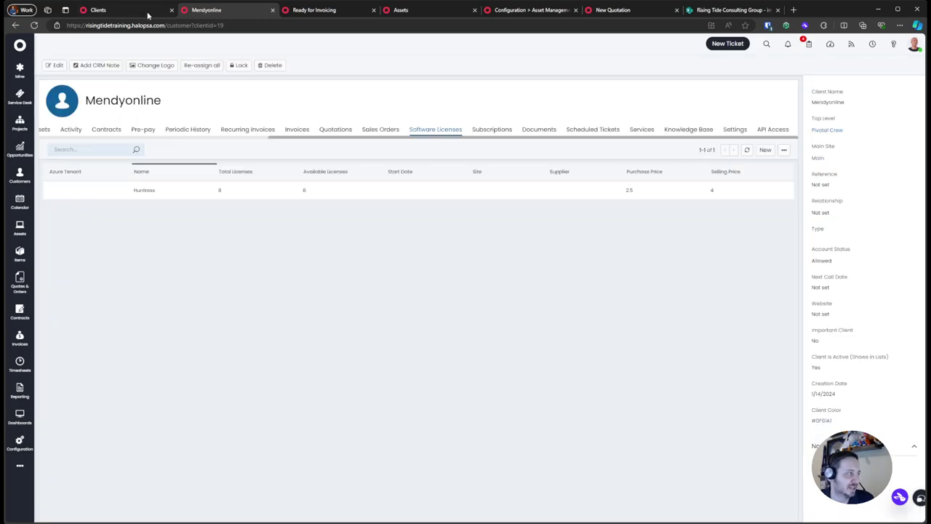
Step: Edit the Security Breach Detection line on Mendyonline's recurring invoice and change its license quantity from All to Huntress
click(148, 11)
click(182, 78)
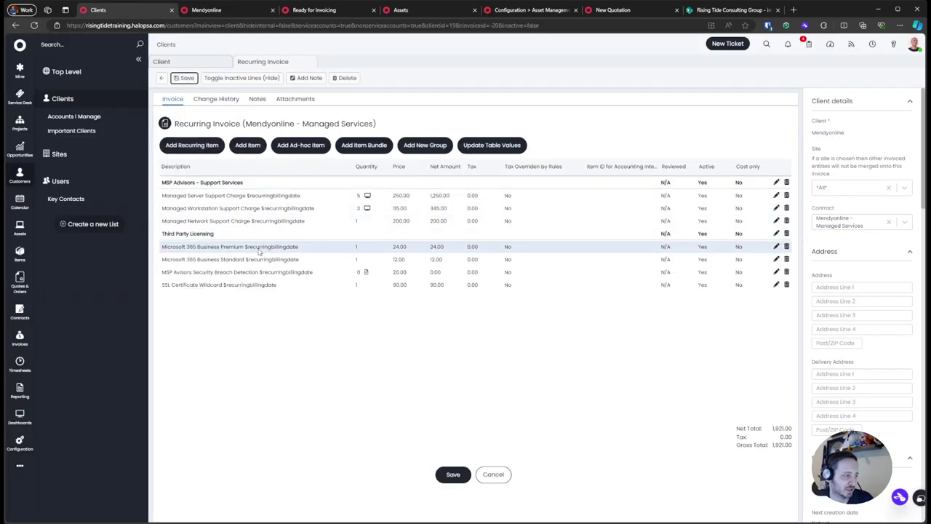
click(776, 271)
scroll(491, 291, down, 1)
click(793, 334)
click(456, 184)
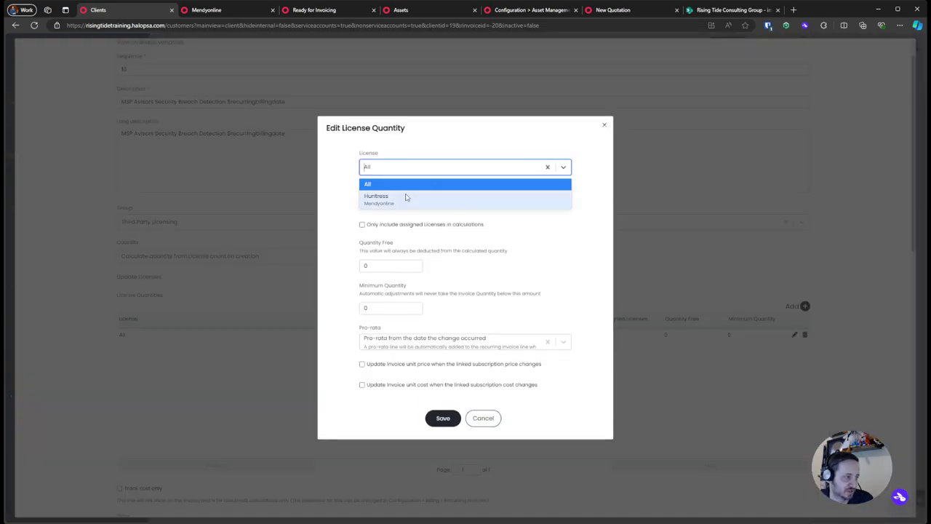
click(405, 197)
Step: Let the Huntress license quantity update the invoice unit price and unit cost, set its minimum quantity to 10, and save it
click(399, 348)
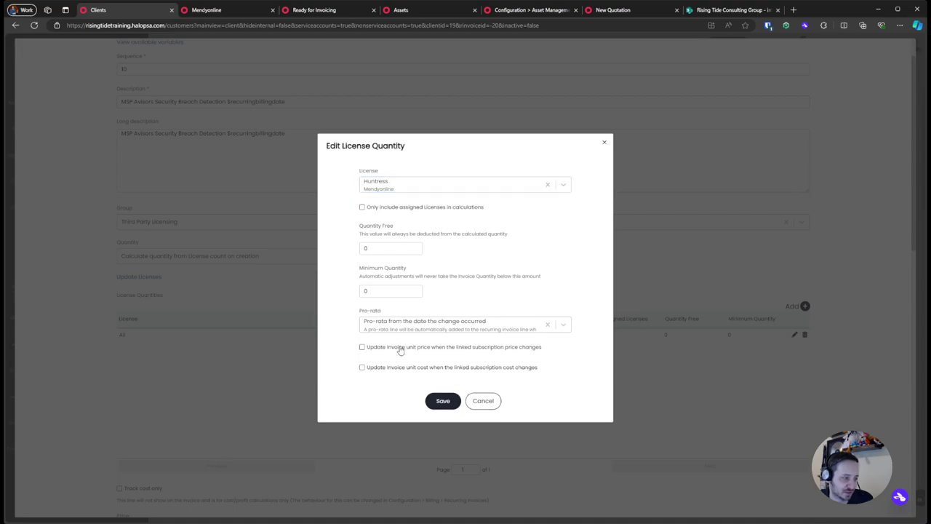
click(401, 368)
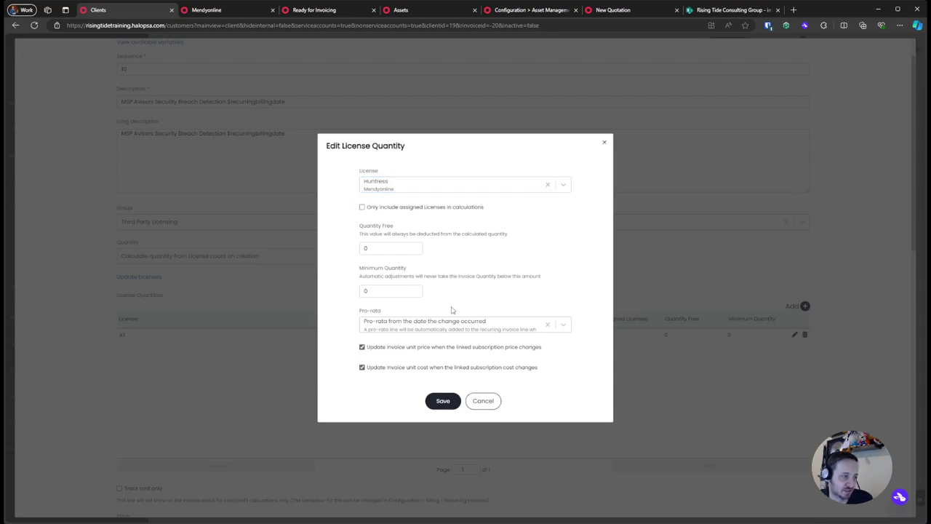
double_click(367, 291)
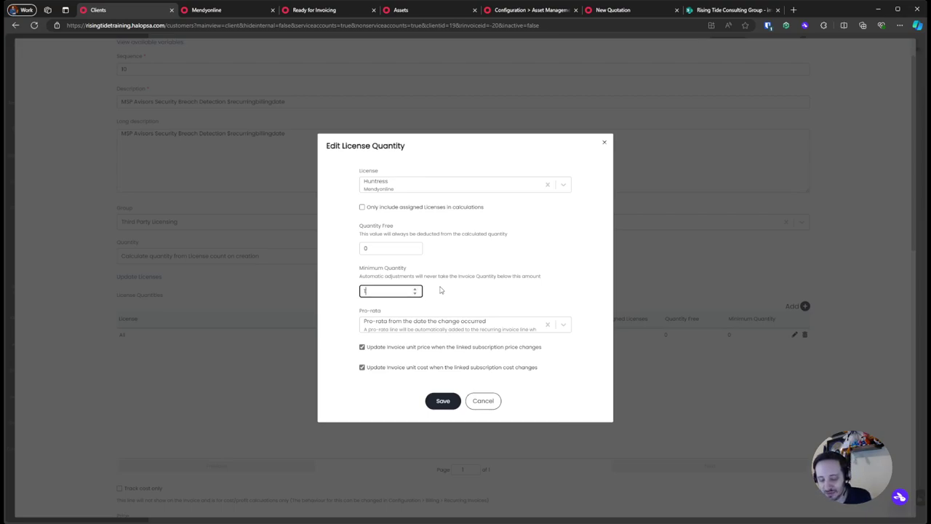
text(10)
click(440, 290)
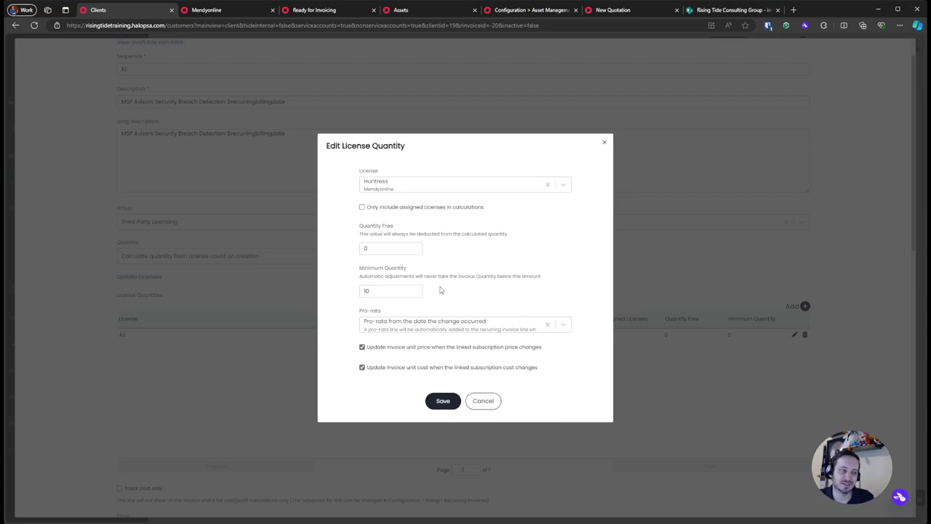
drag(356, 271, 425, 277)
click(478, 293)
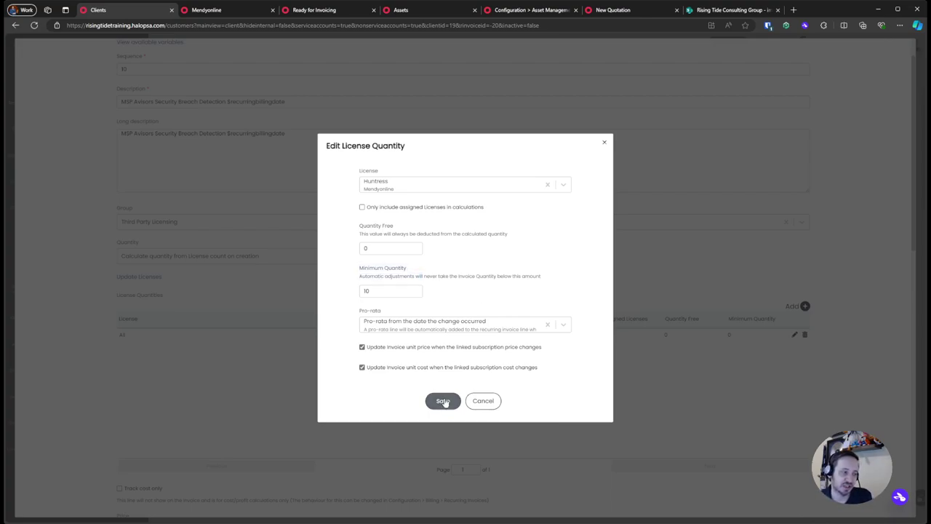
click(442, 401)
Step: Apply the Security Breach Detection line changes and save the recurring invoice without a schedule
scroll(440, 407, down, 5)
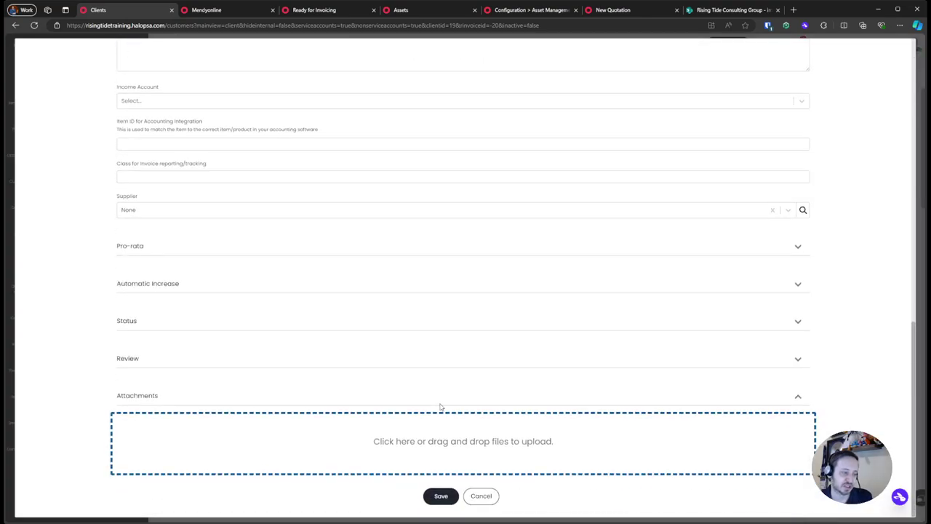
click(440, 495)
click(453, 474)
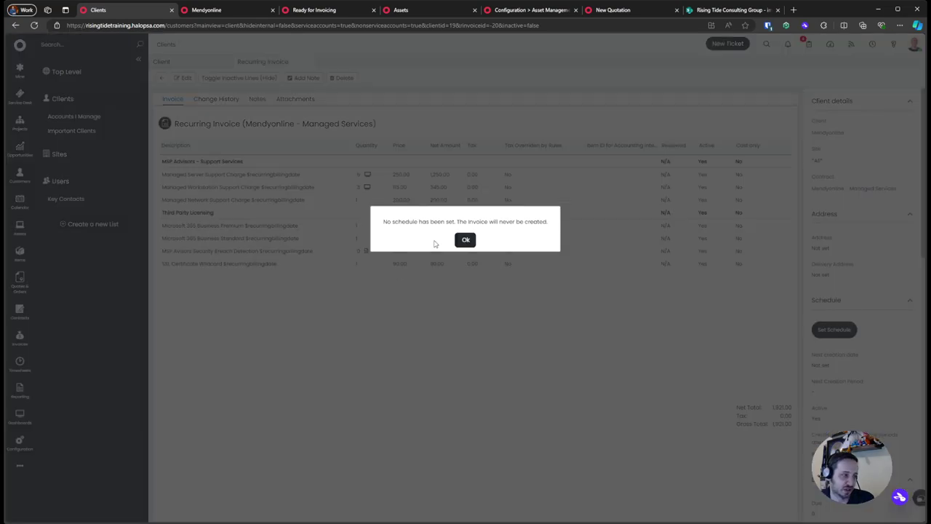
click(465, 239)
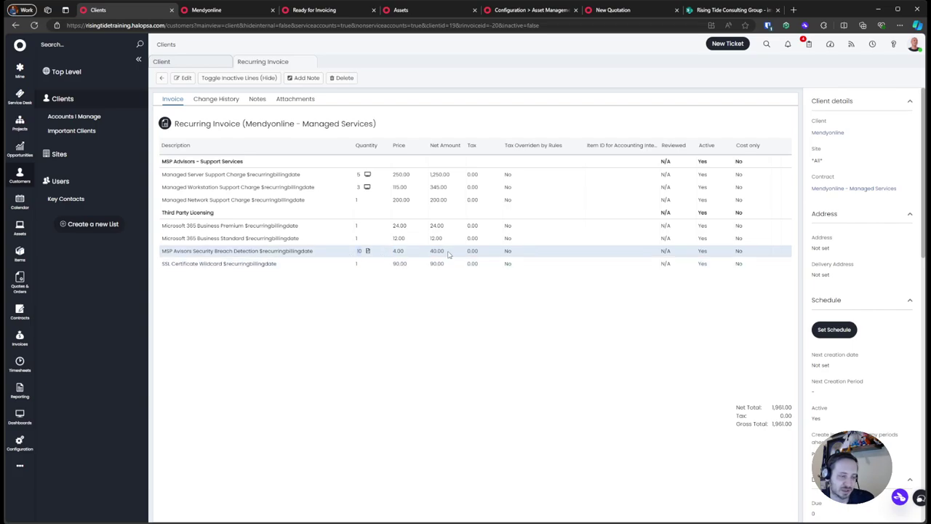
Step: Reopen the Security Breach Detection line on the recurring invoice and lower the minimum quantity of its Huntress license quantity
click(183, 78)
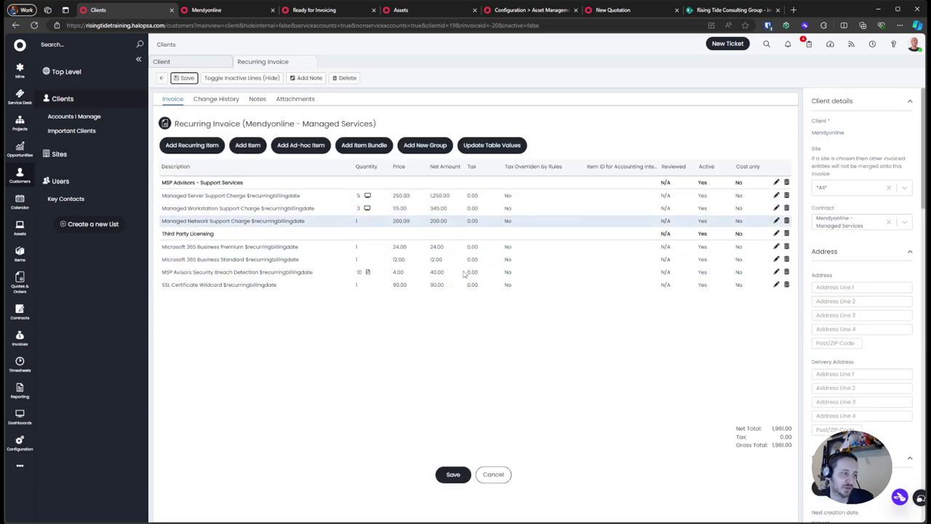
click(776, 272)
scroll(770, 275, down, 3)
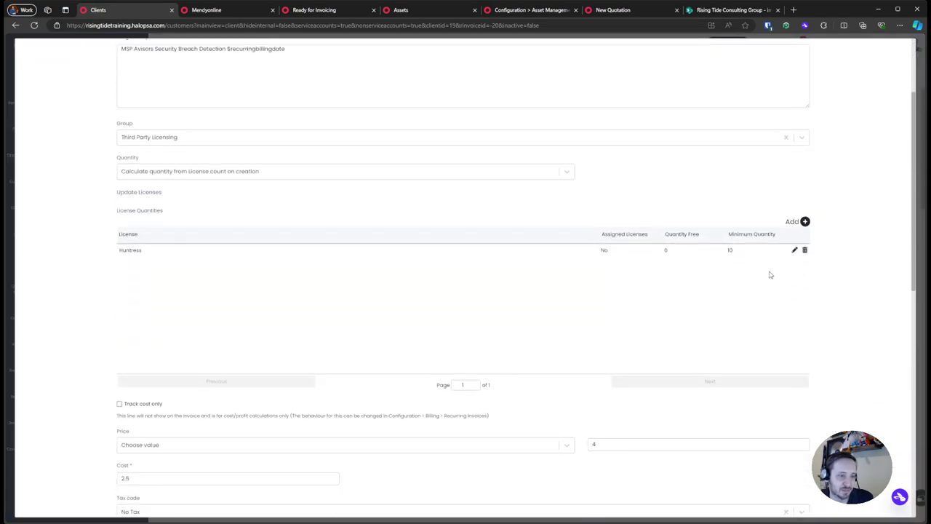
click(794, 250)
click(379, 292)
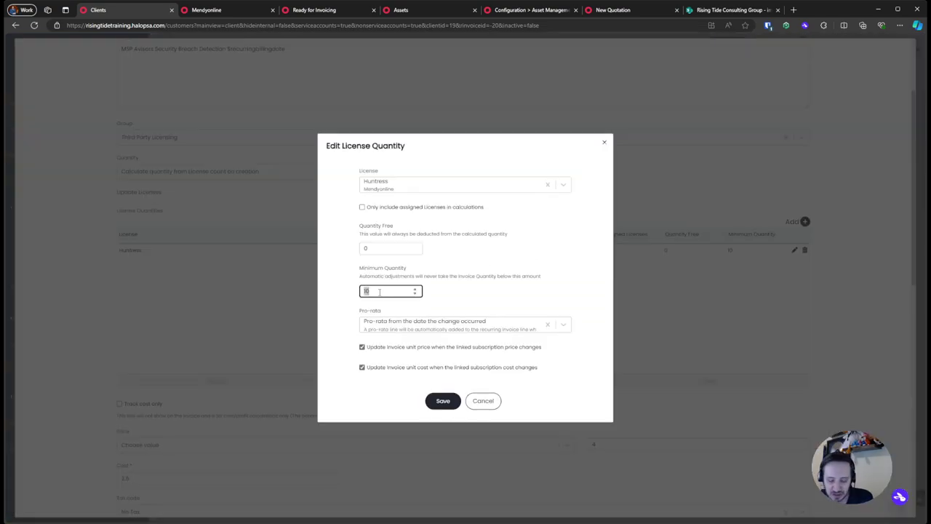
click(443, 400)
Step: Apply the lowered Huntress minimum to the invoice line and save the recurring invoice again
scroll(467, 424, down, 5)
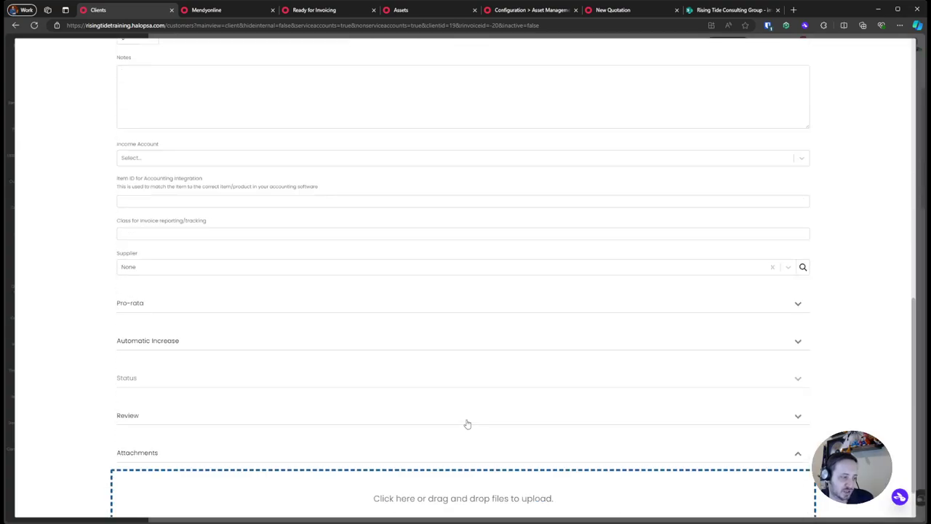
scroll(467, 424, down, 2)
click(441, 496)
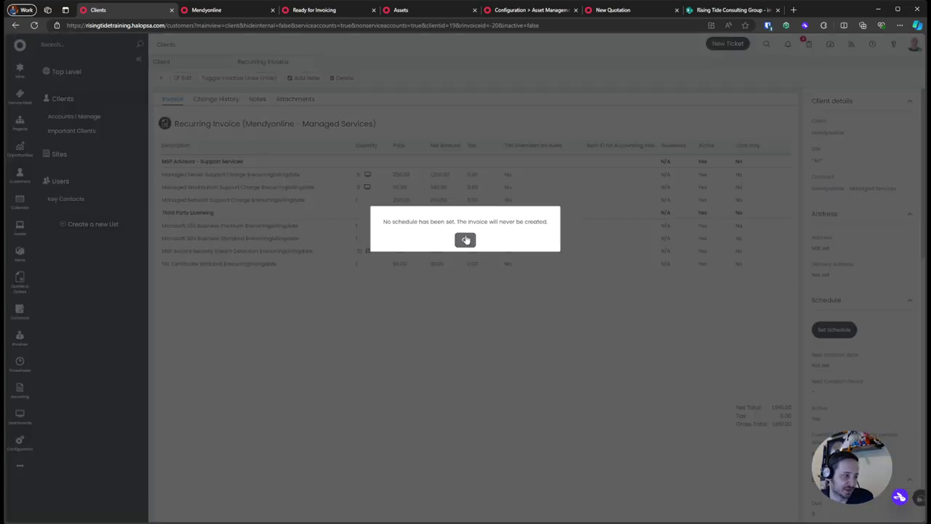
click(465, 239)
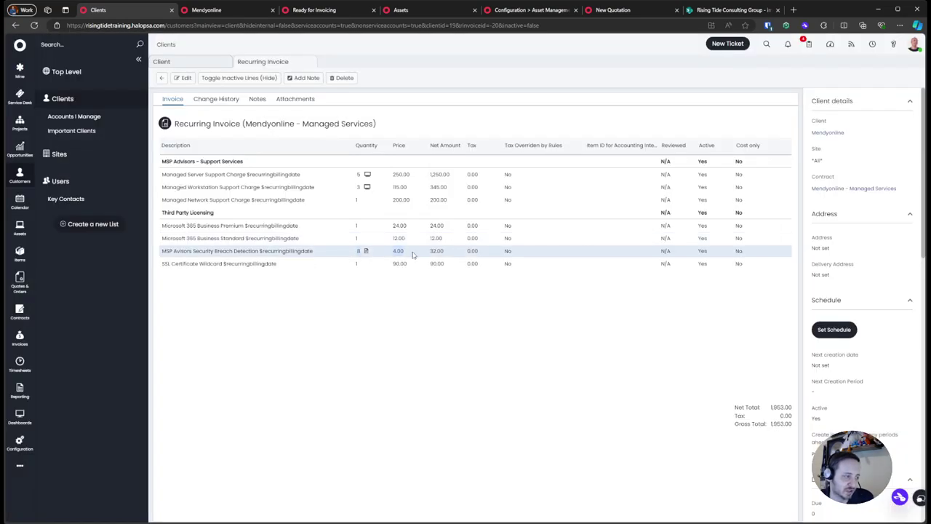
click(418, 327)
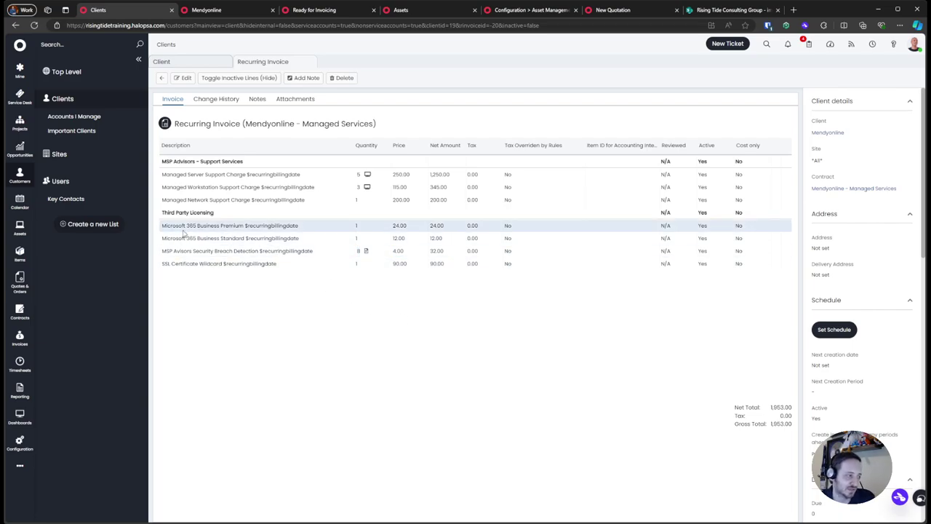
drag(181, 230, 316, 267)
click(318, 268)
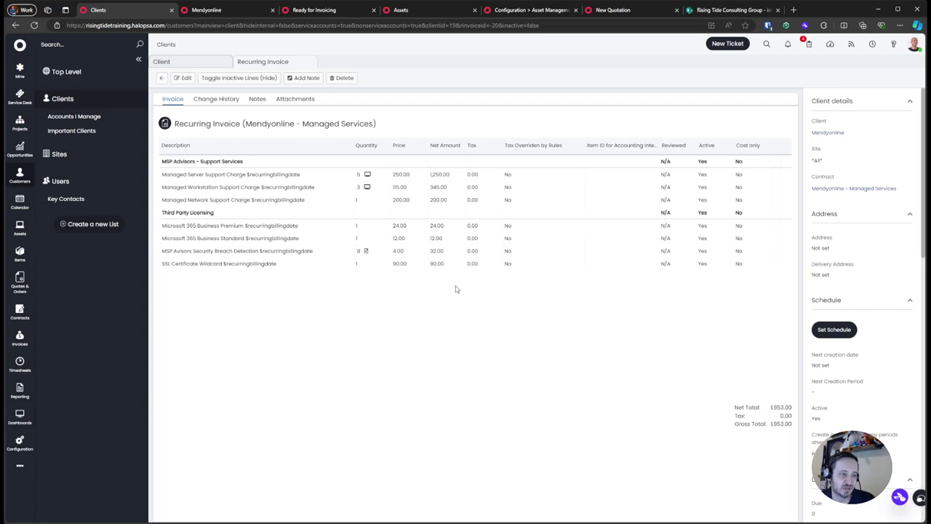
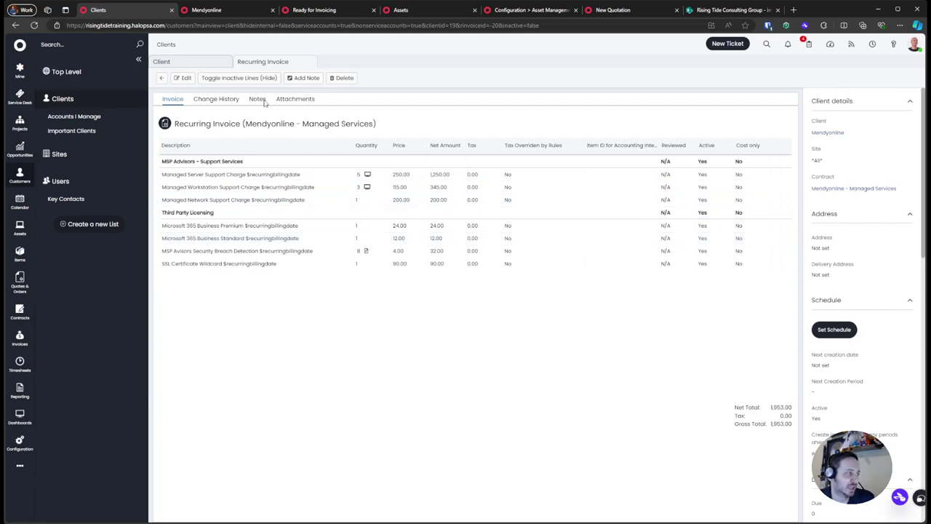
Step: Edit the recurring invoice's schedule settings so that invoices are created for the Current Period
click(183, 78)
scroll(817, 291, down, 5)
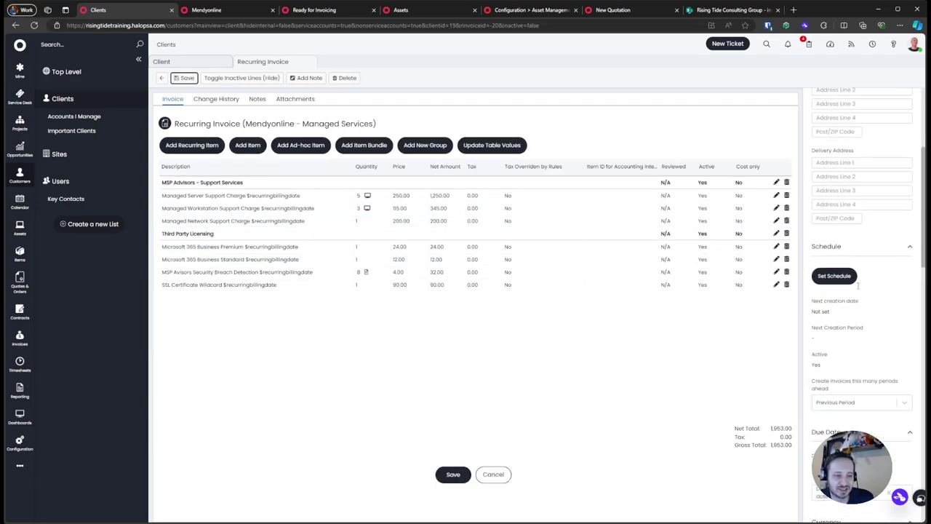
click(830, 205)
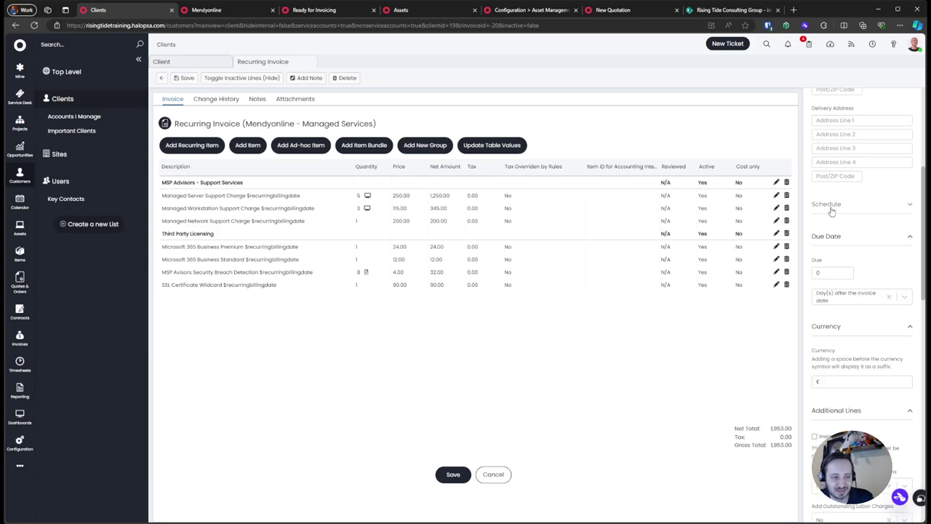
click(831, 208)
click(836, 237)
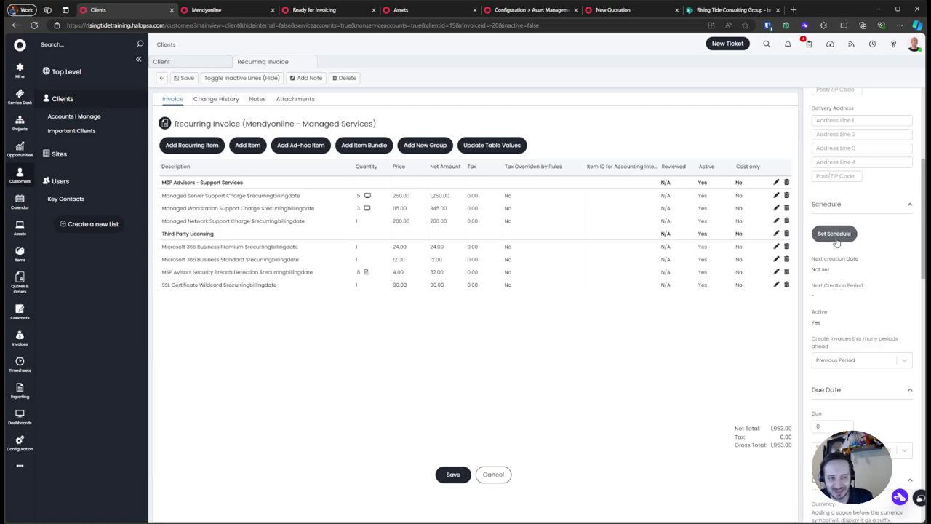
drag(822, 259, 855, 320)
click(853, 329)
click(852, 360)
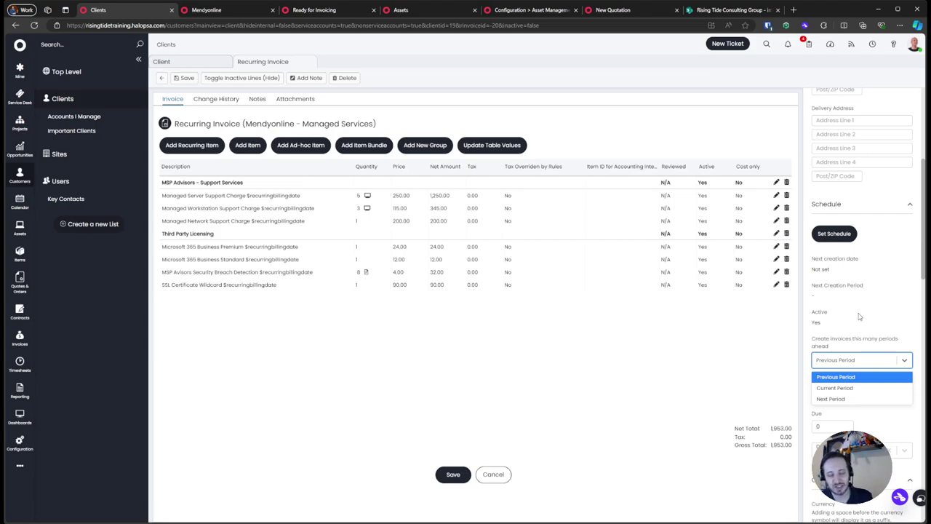
click(844, 387)
Step: Try to save the recurring invoice with the changed creation period
click(455, 473)
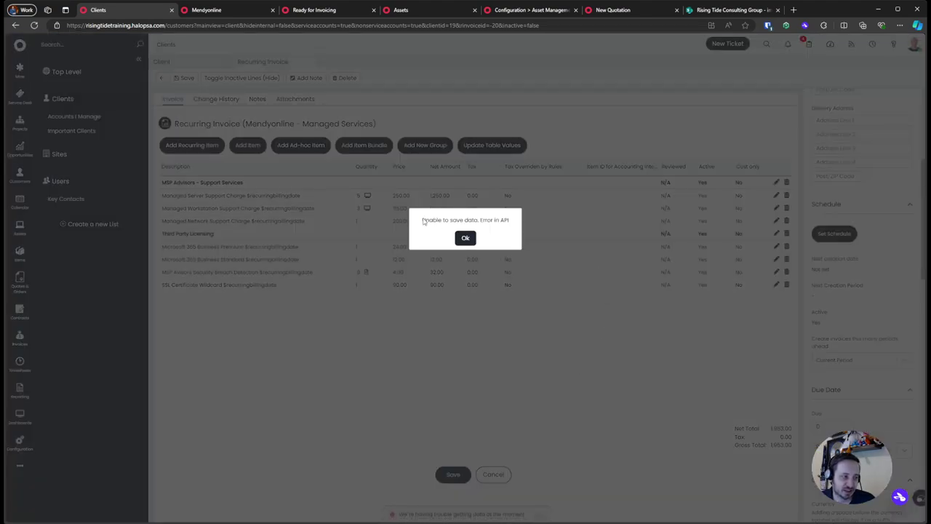
drag(424, 222, 511, 221)
click(466, 238)
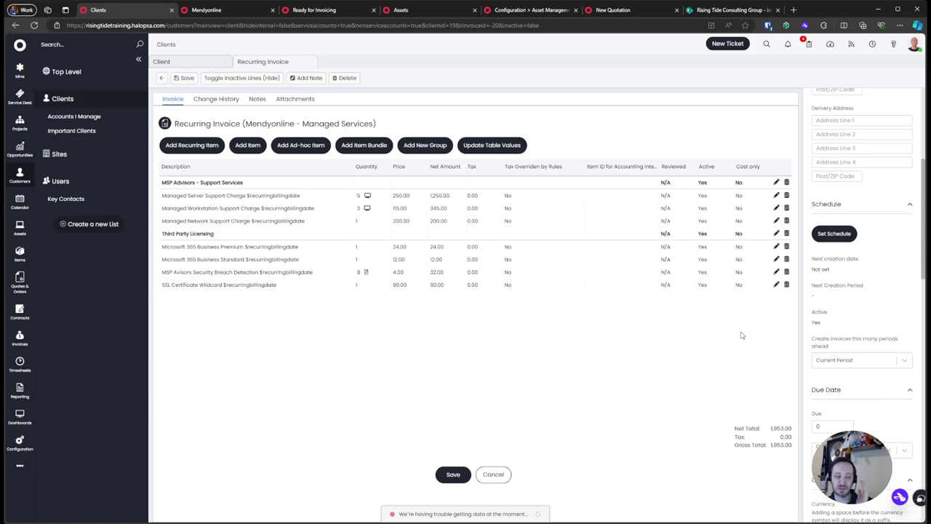
click(840, 361)
click(842, 362)
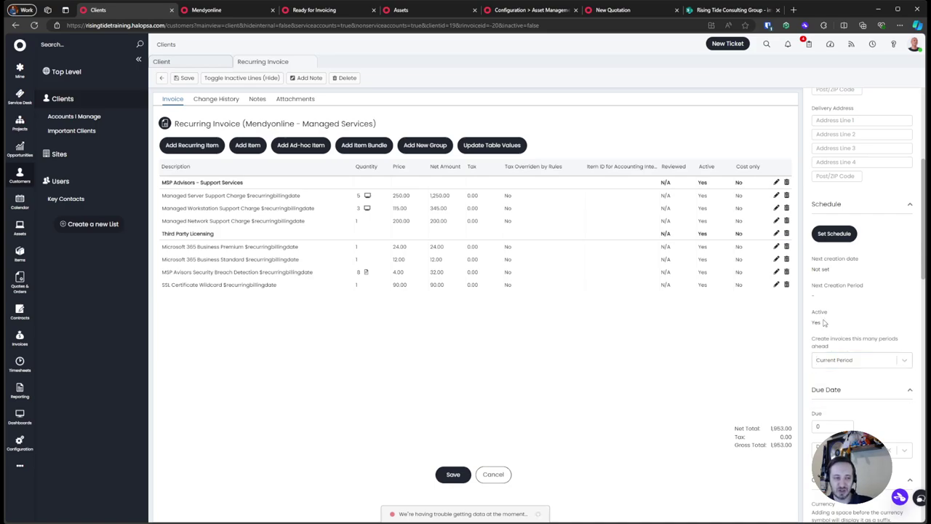
drag(807, 292, 866, 299)
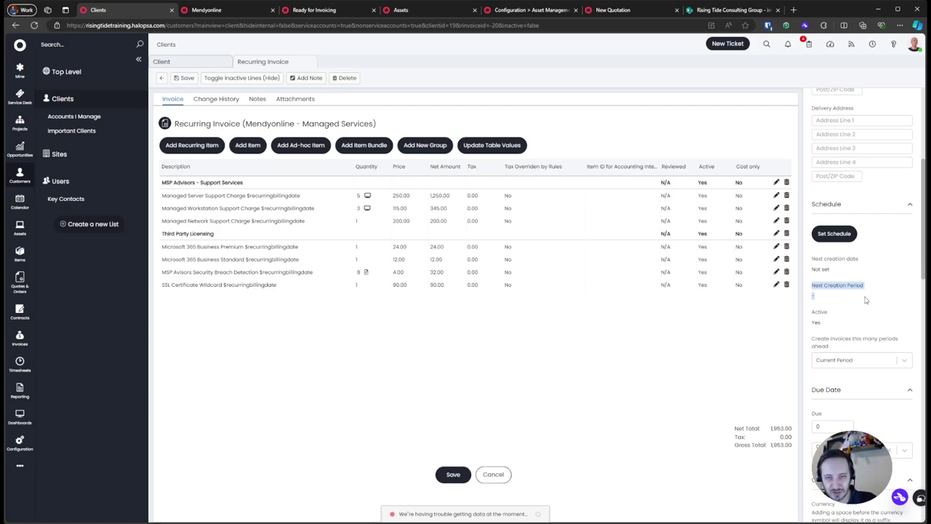
click(867, 361)
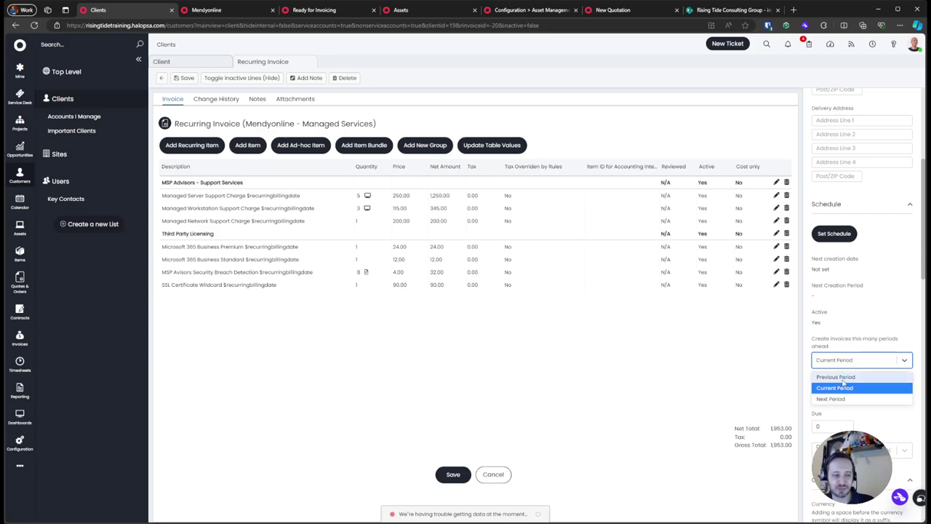
click(832, 266)
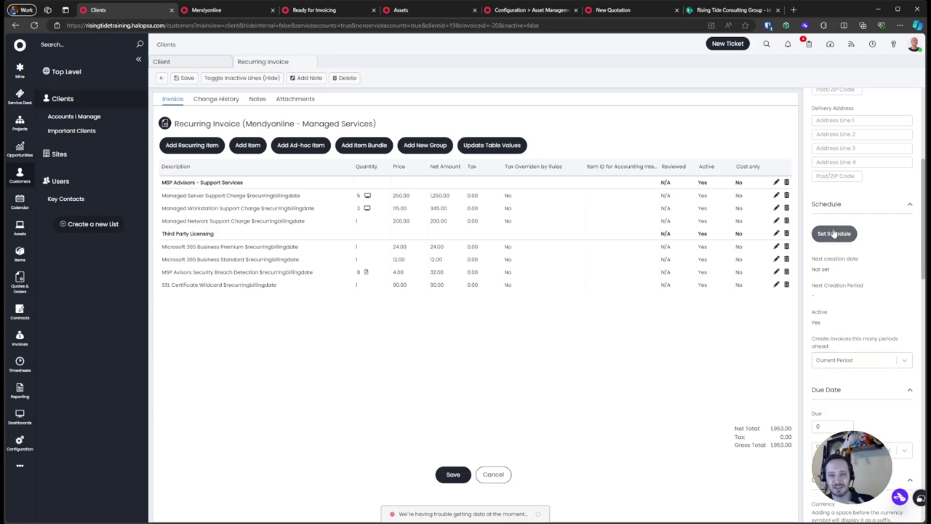
Step: Open the recurring invoice's schedule and set its start date to 10/1/2024
click(835, 233)
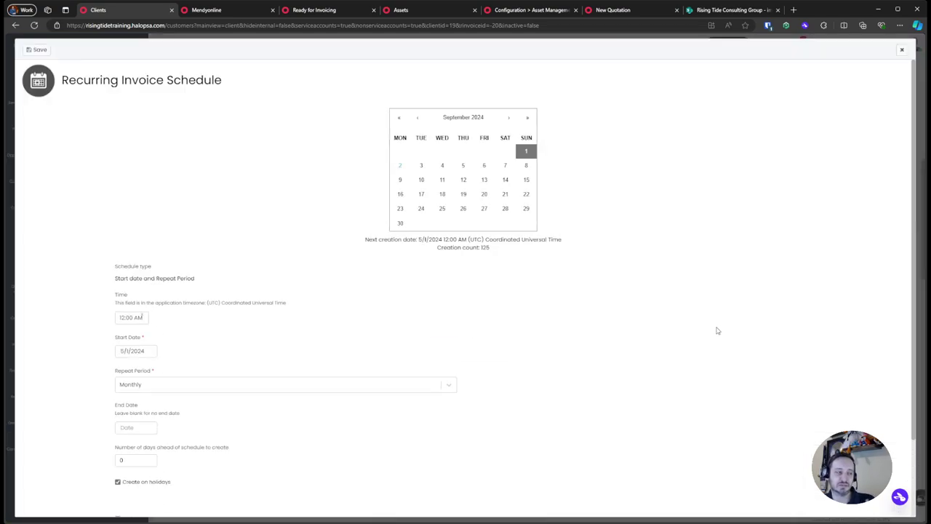
scroll(342, 324, down, 2)
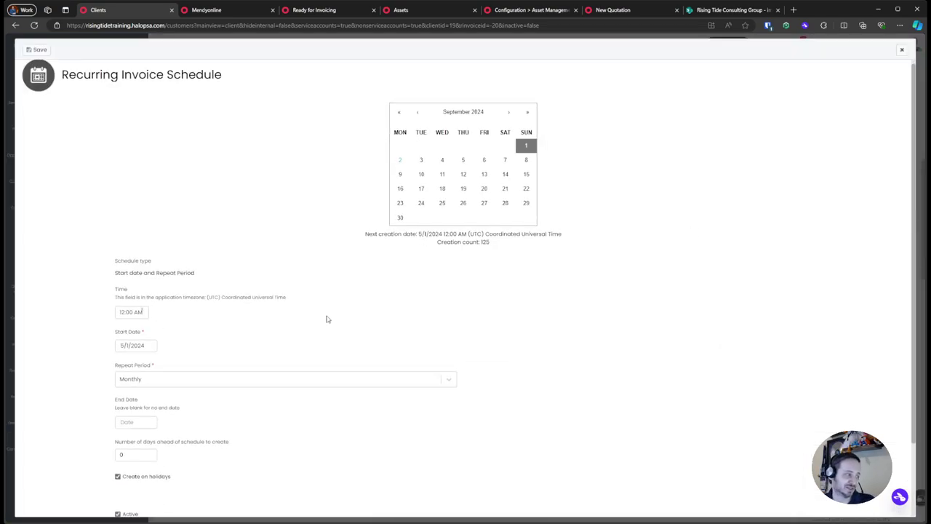
drag(112, 244, 212, 260)
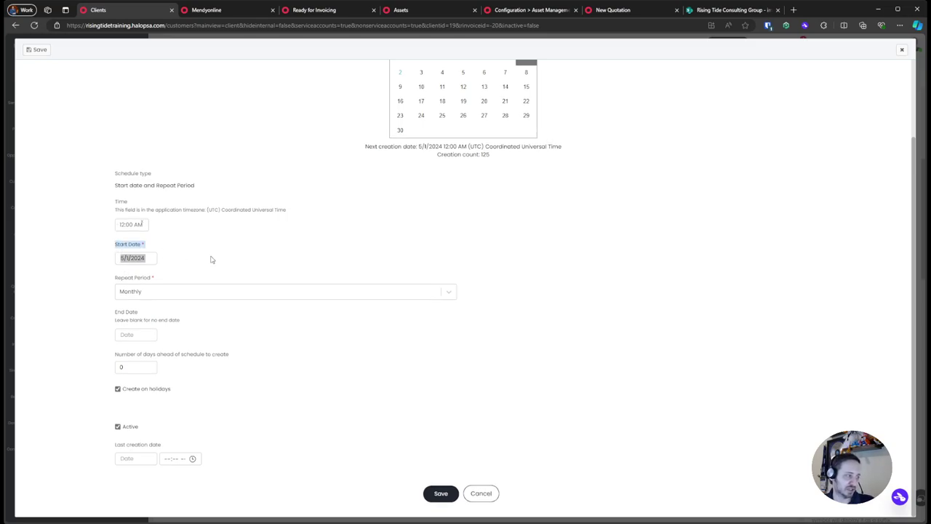
scroll(233, 266, up, 2)
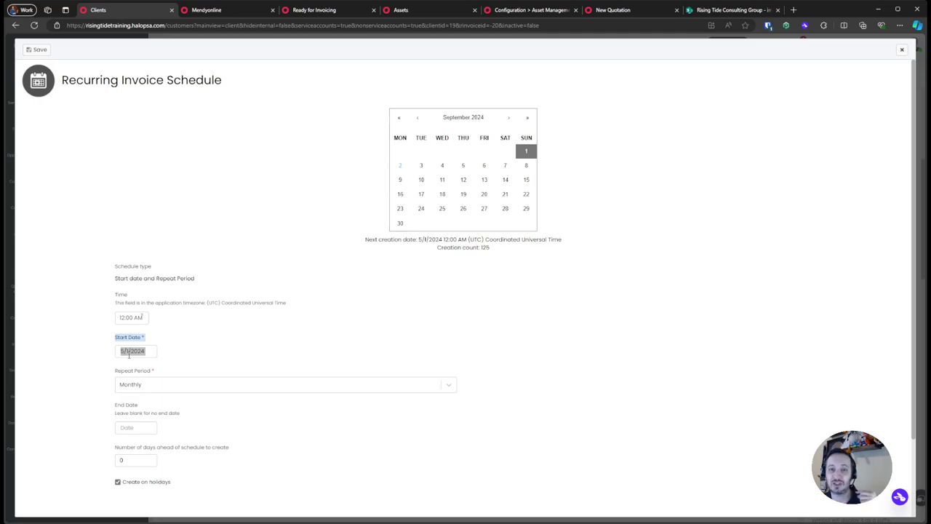
click(128, 354)
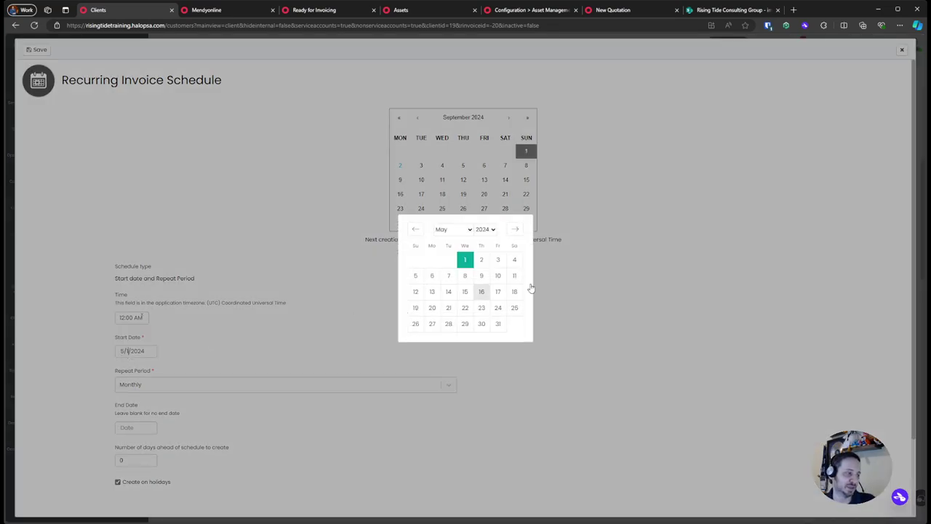
click(515, 231)
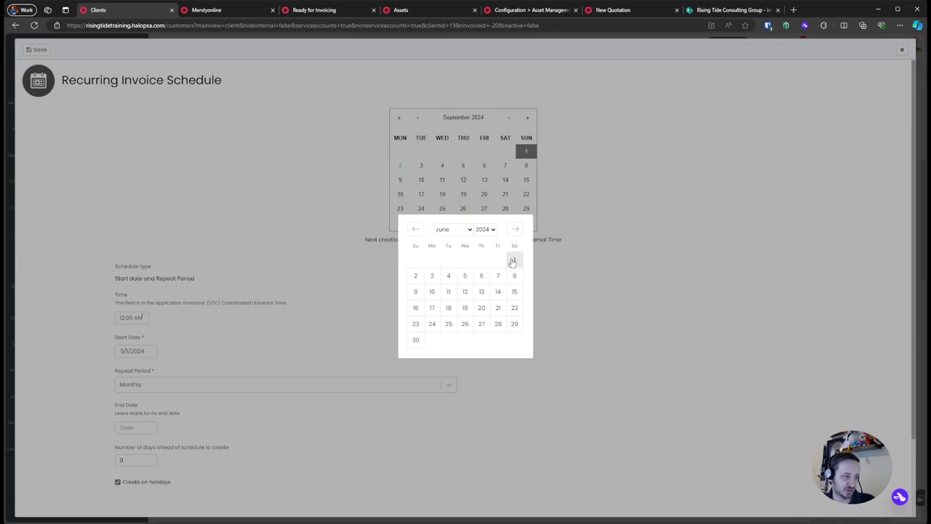
click(514, 260)
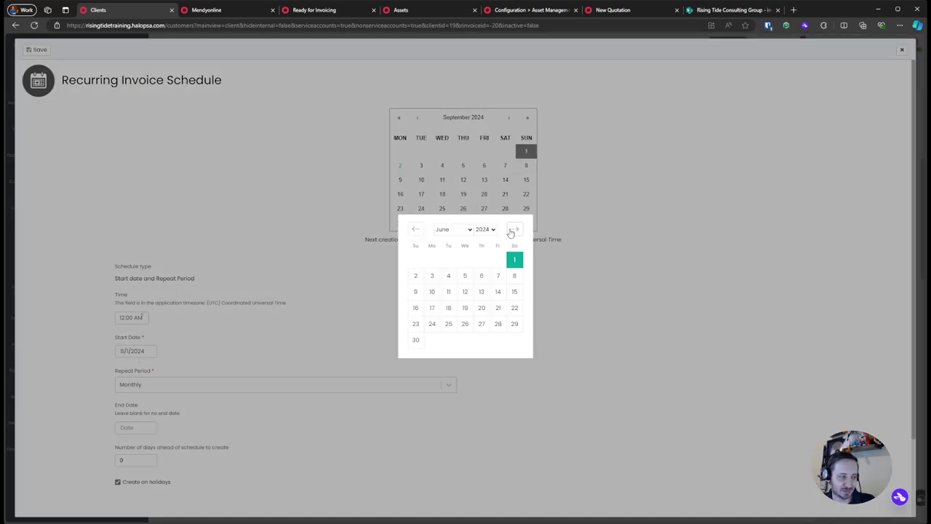
click(515, 230)
click(516, 230)
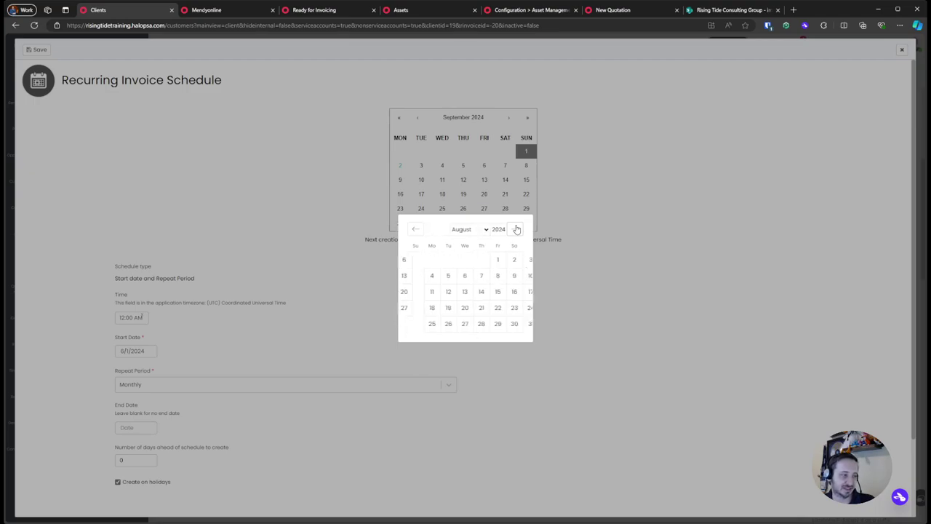
click(516, 230)
click(515, 230)
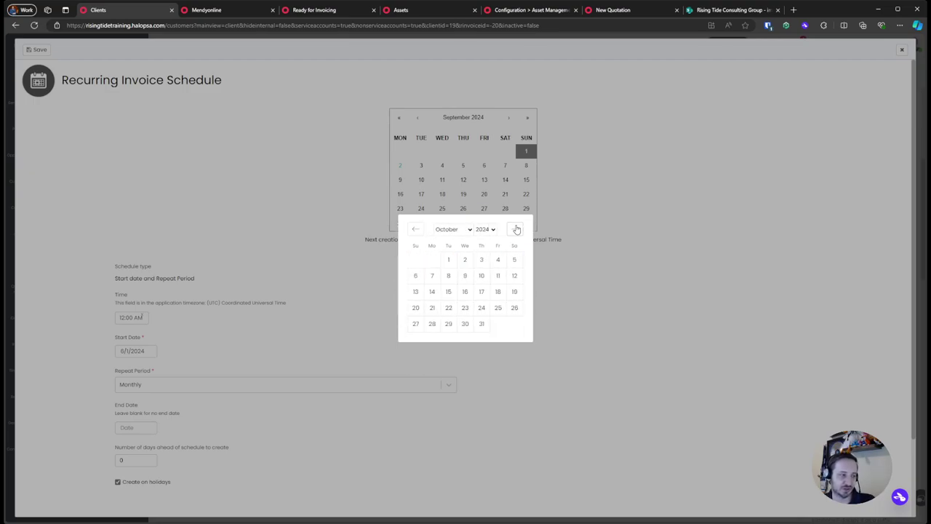
click(449, 259)
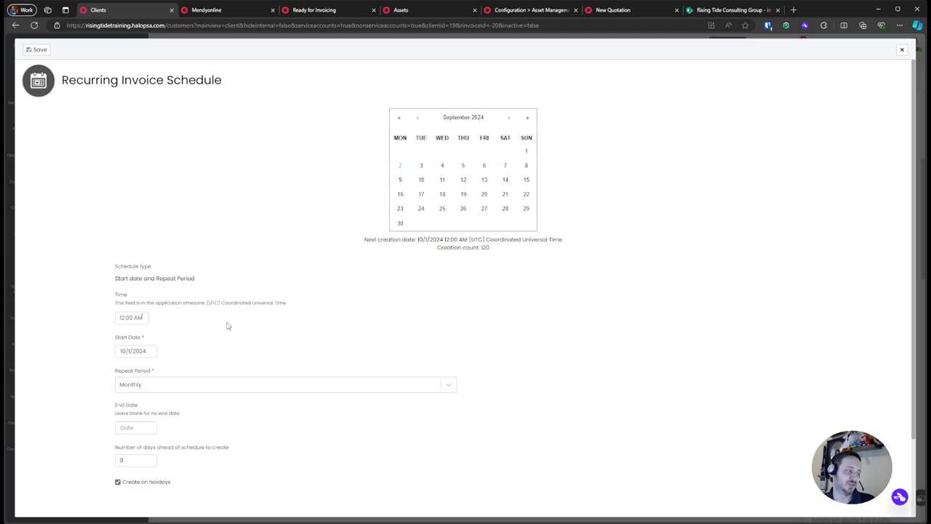
drag(105, 343, 265, 350)
click(266, 350)
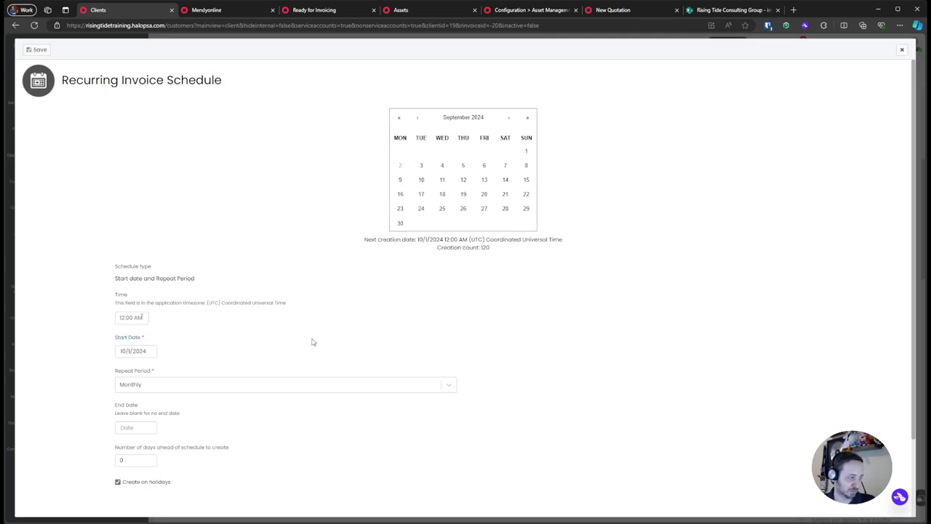
Step: Set the schedule's creation time to 9:00 AM
click(131, 317)
scroll(125, 360, down, 2)
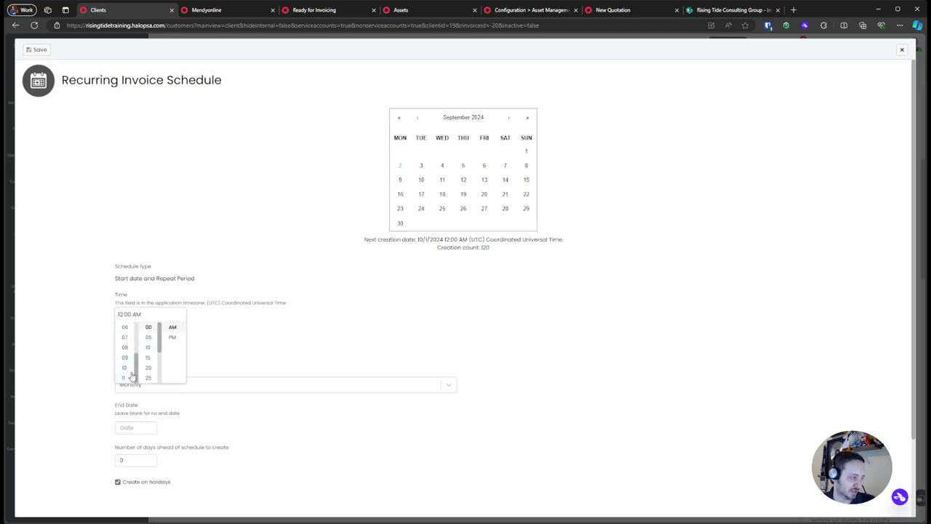
click(125, 365)
click(283, 311)
Step: Examine the schedule's time and start date together with the note on the application time zone
mouse_move(283, 310)
mouse_down()
mouse_move(201, 316)
mouse_move(294, 306)
mouse_up()
click(235, 307)
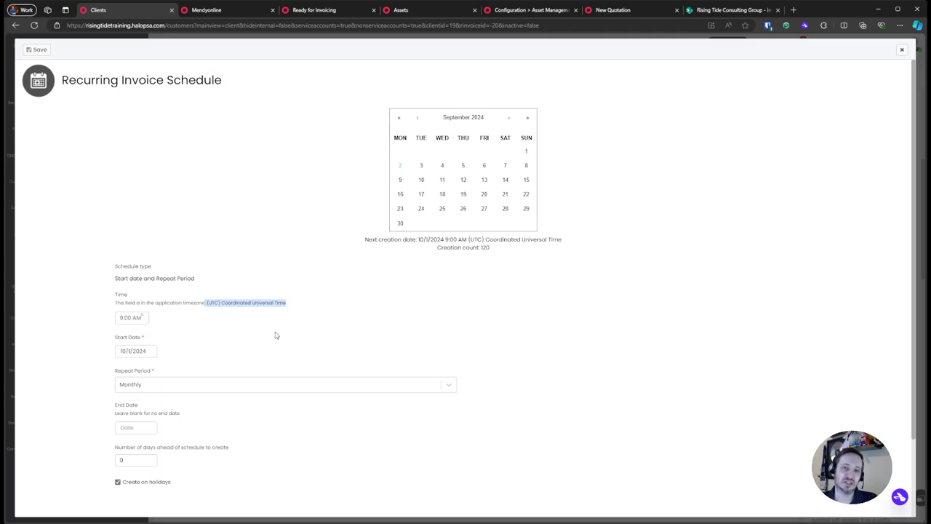
click(275, 335)
triple_click(184, 307)
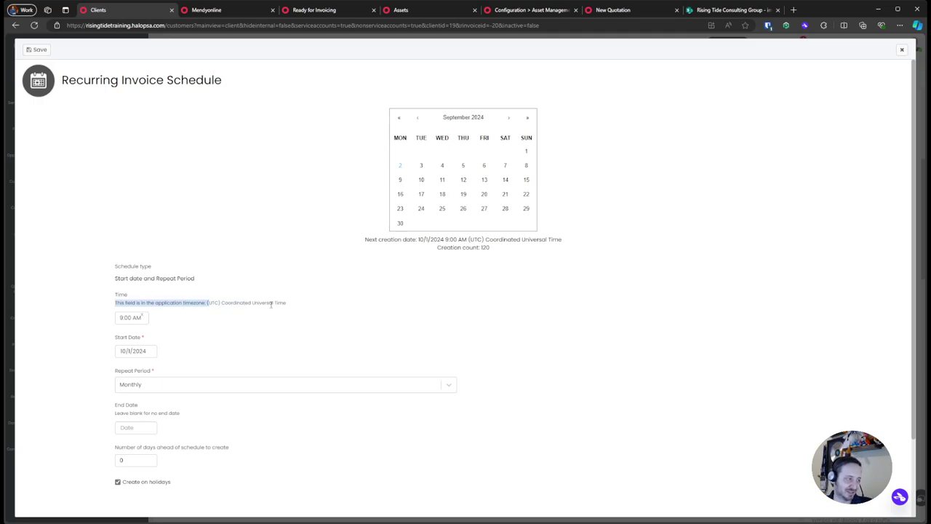
click(225, 328)
drag(113, 346, 225, 358)
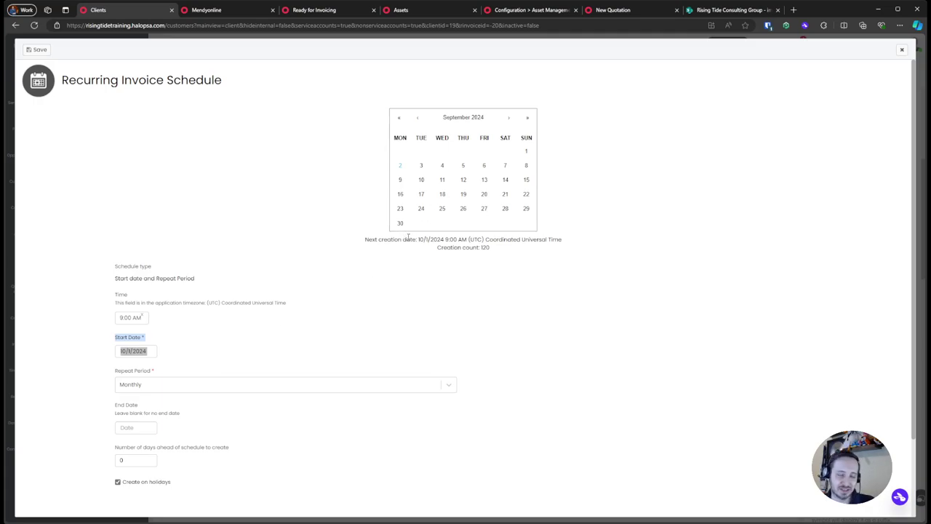
click(385, 307)
drag(89, 296, 318, 323)
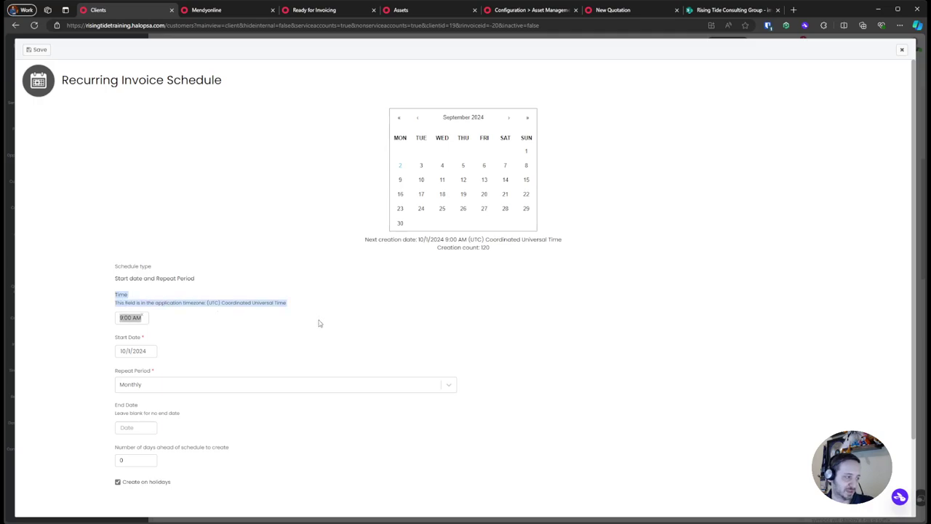
click(330, 327)
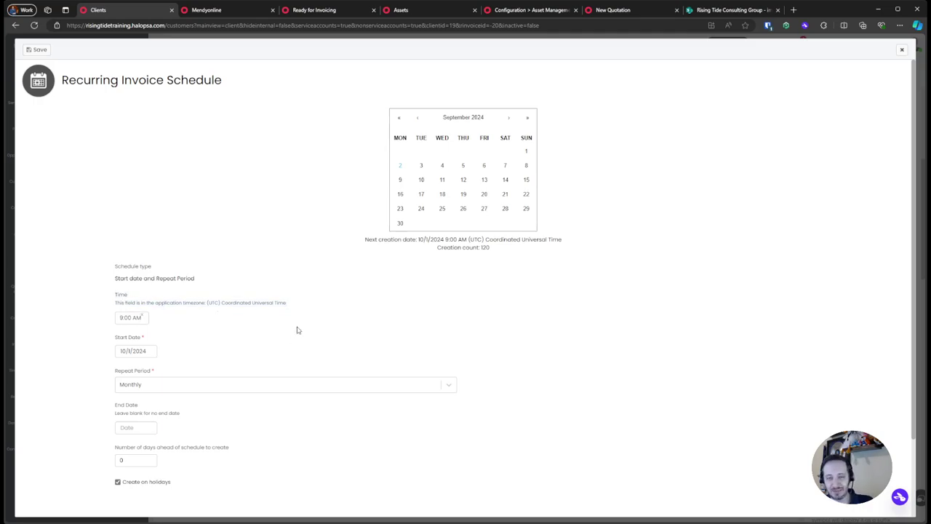
drag(185, 302, 324, 307)
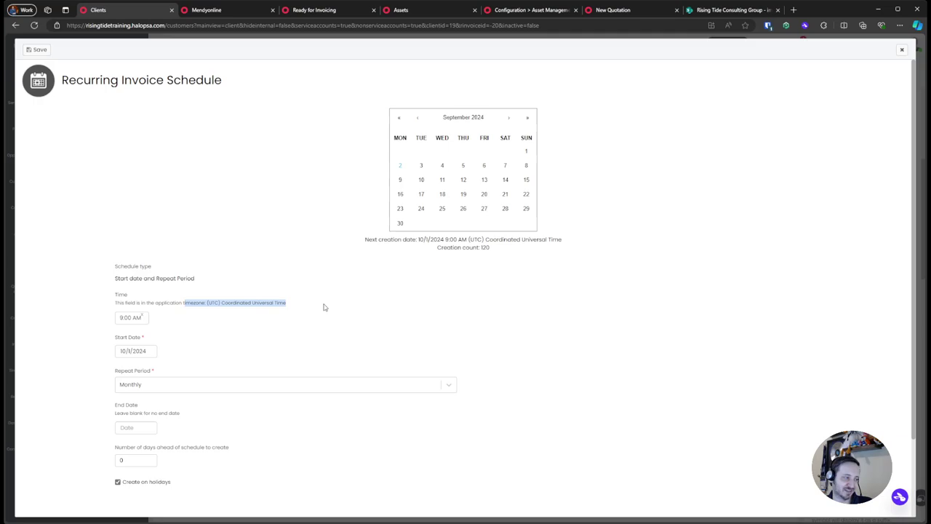
click(310, 322)
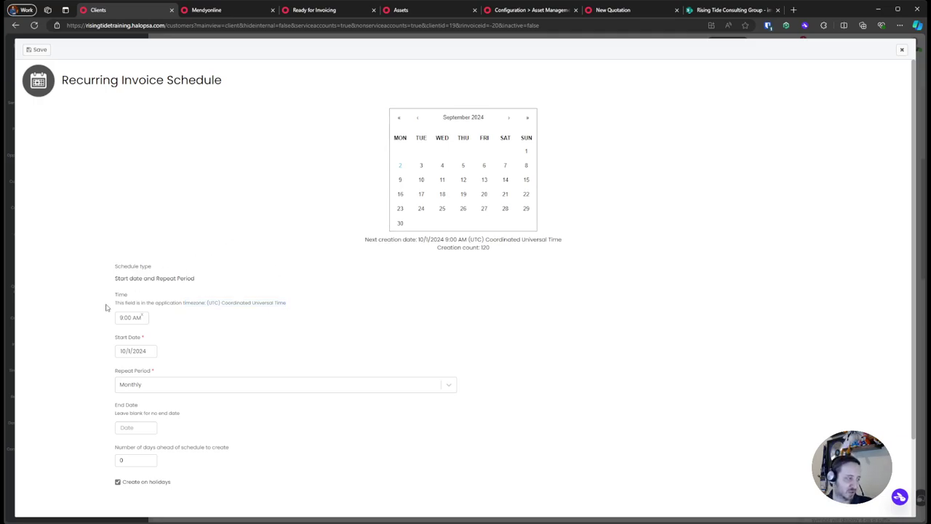
drag(105, 307, 165, 331)
click(166, 329)
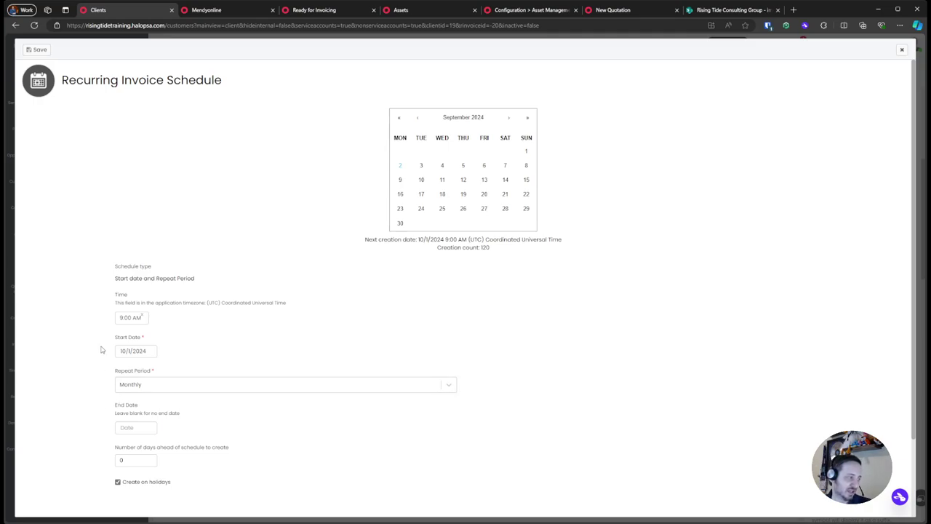
Step: Review the recurring invoice schedule's time, repeat period, end date and number of days ahead of schedule to create
drag(100, 321, 172, 324)
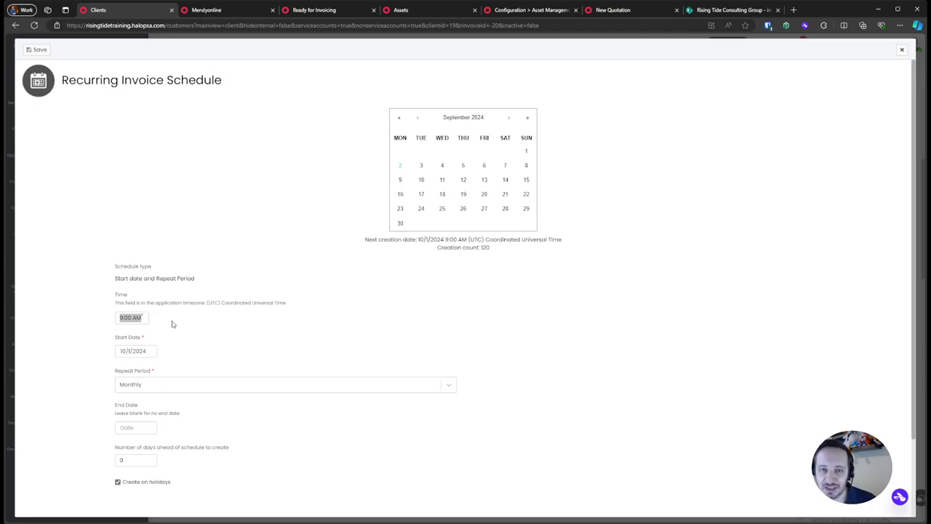
click(198, 343)
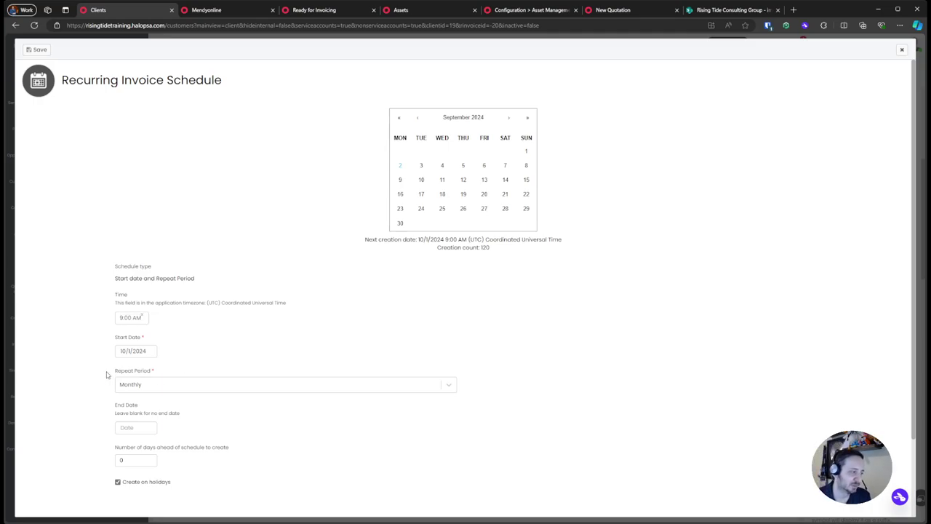
click(181, 382)
click(182, 383)
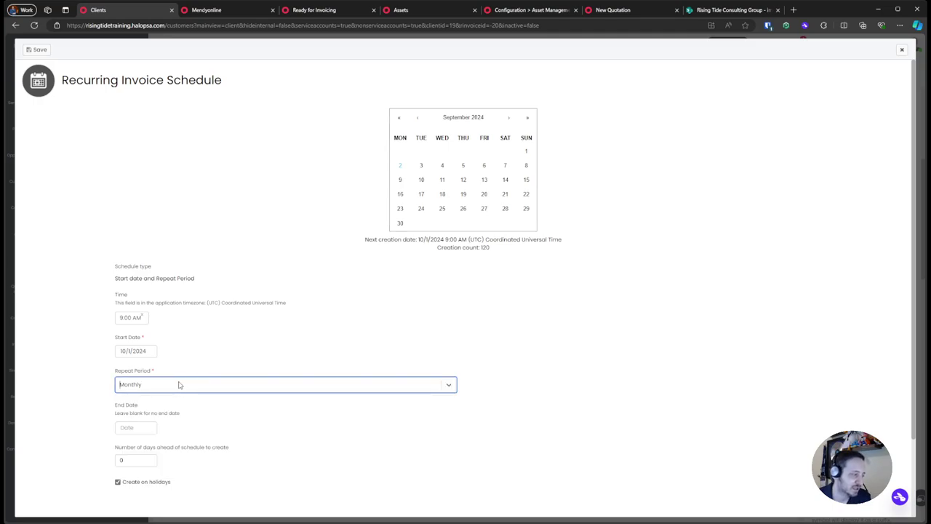
drag(135, 408, 210, 429)
click(210, 429)
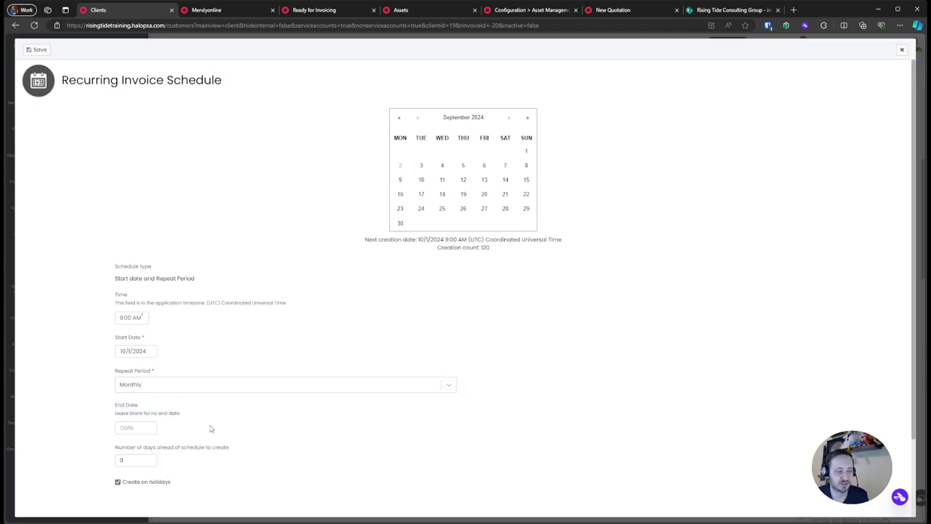
scroll(210, 428, down, 1)
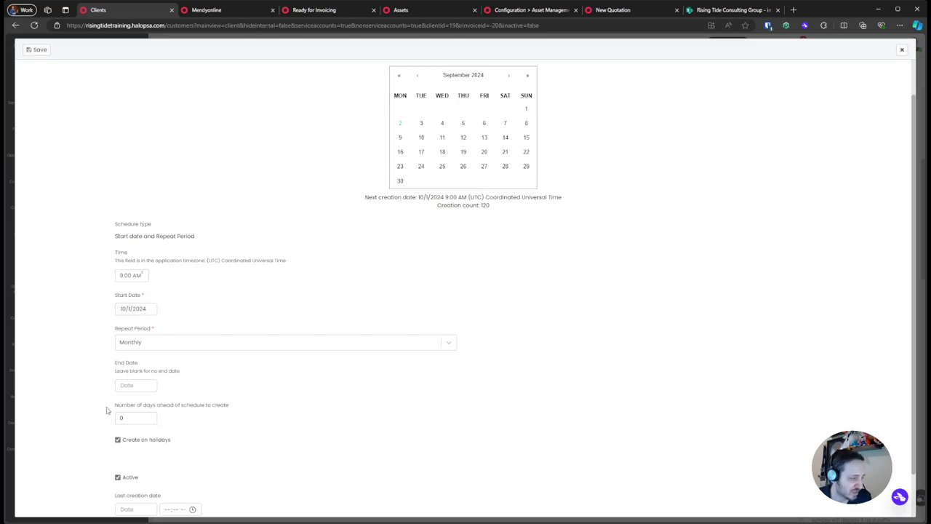
drag(110, 409, 317, 414)
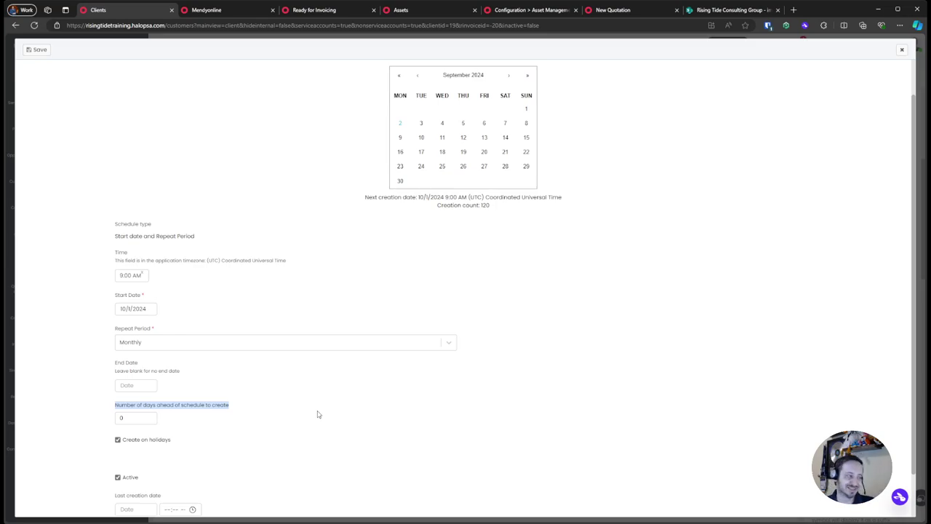
click(312, 414)
Step: Set the number of days ahead of schedule to create to 15
click(118, 420)
text(1)
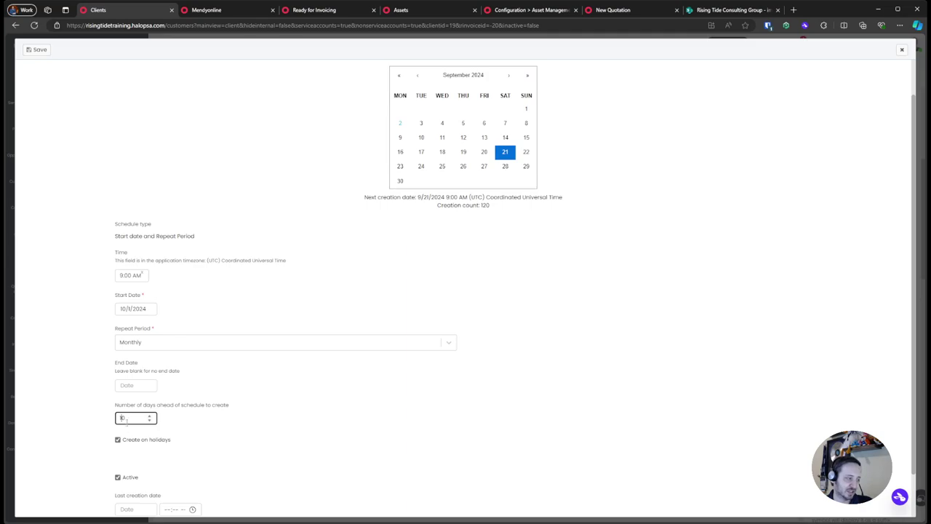
key(Delete)
text(5)
click(251, 421)
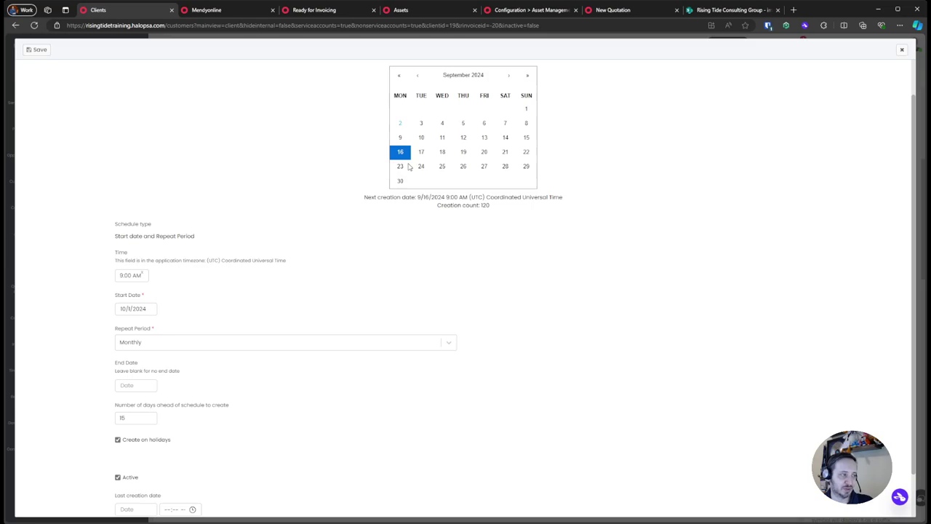
Step: Check the next creation date against the start date and browse the calendar through February 2025 for upcoming creation dates
drag(391, 197, 491, 205)
click(419, 219)
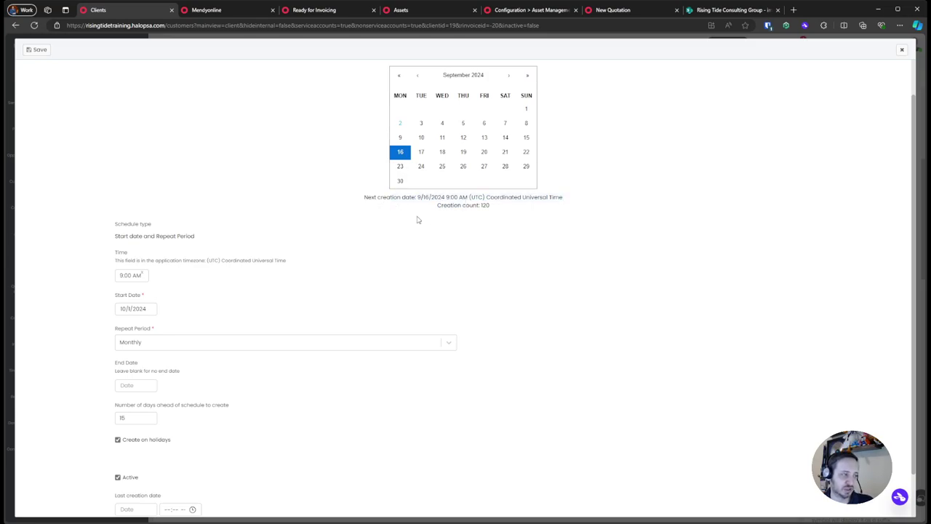
drag(126, 296, 182, 305)
click(183, 305)
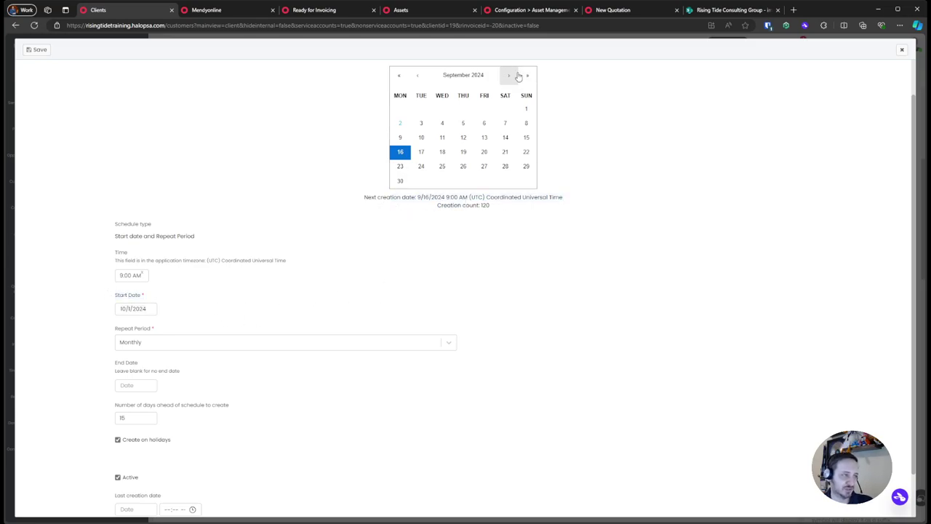
click(509, 75)
click(509, 75)
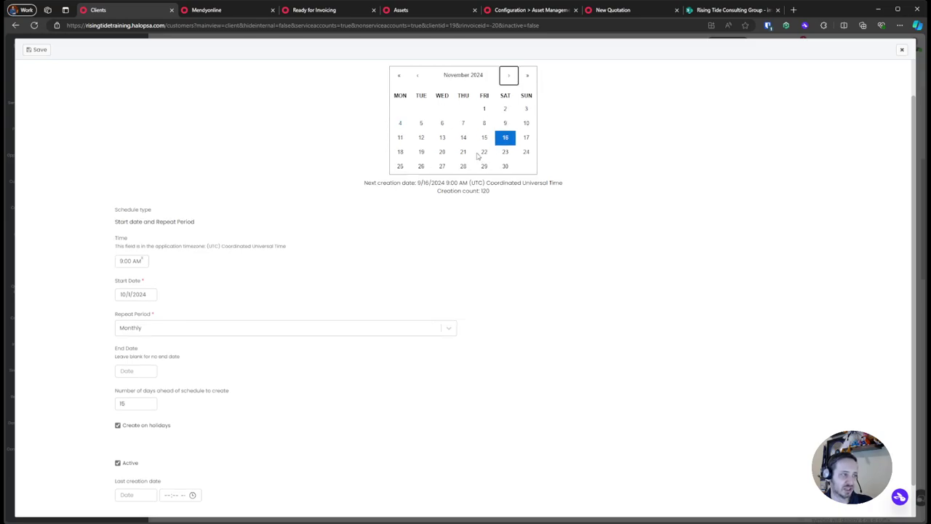
double_click(508, 75)
click(508, 75)
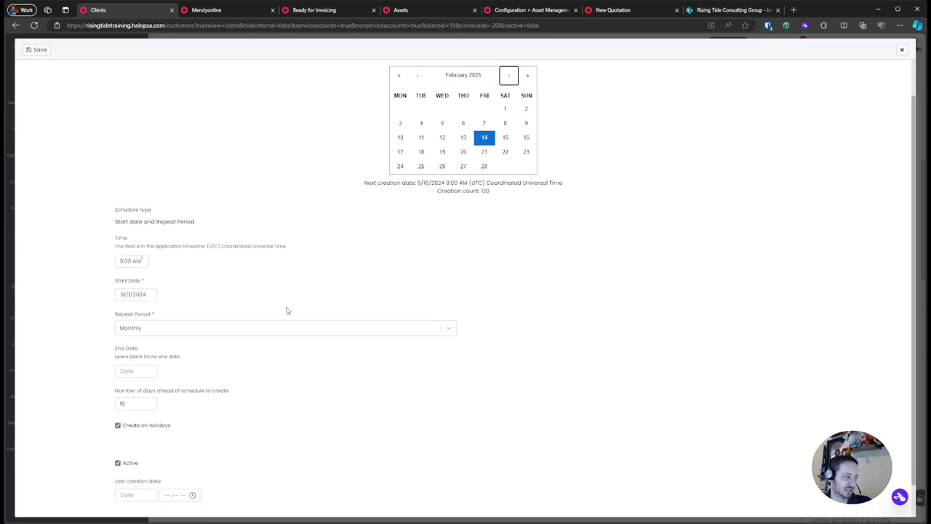
Step: Set the days ahead of schedule to 0 and compare the creation dates in the calendar back through September 2024
double_click(137, 402)
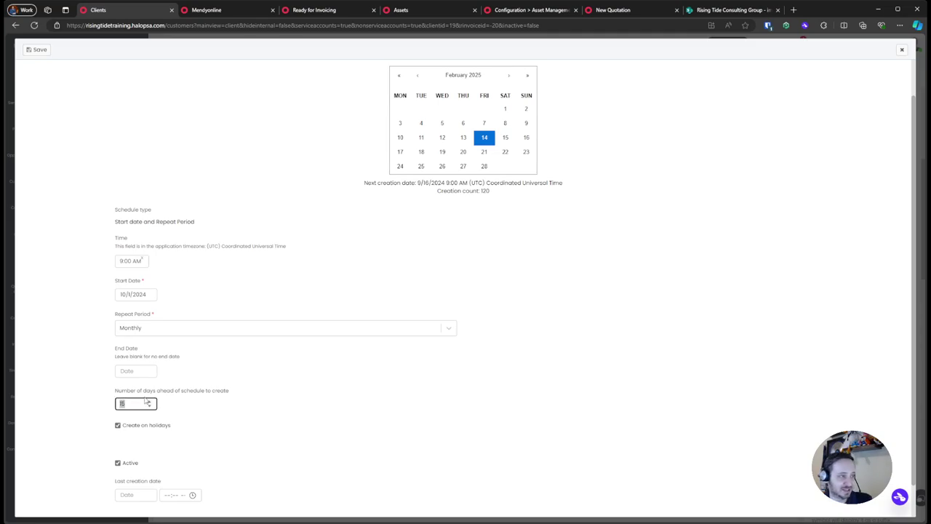
text(0)
click(406, 276)
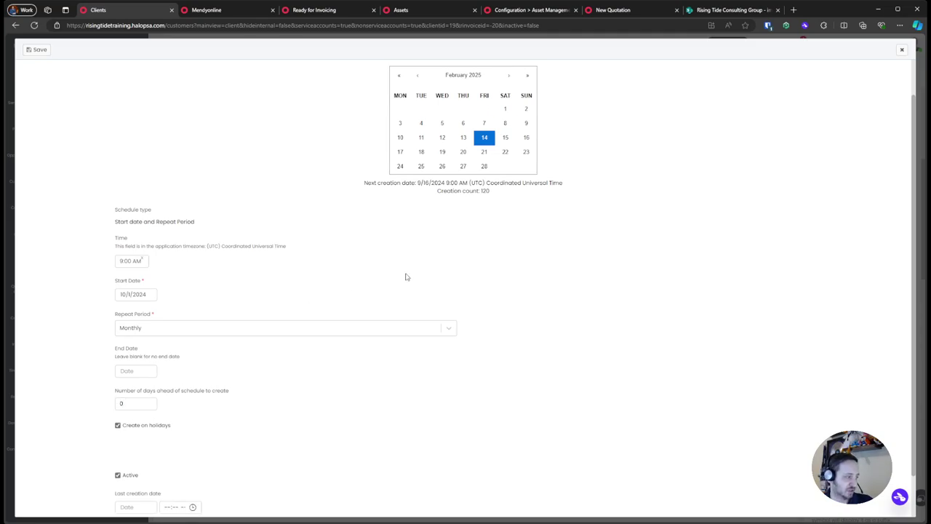
click(418, 76)
click(418, 76)
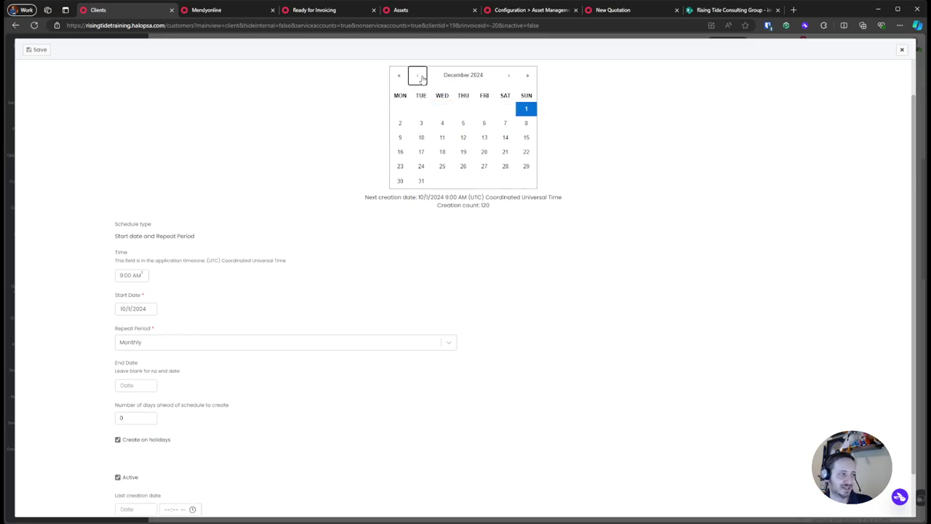
click(418, 76)
click(418, 76)
click(418, 76)
click(508, 76)
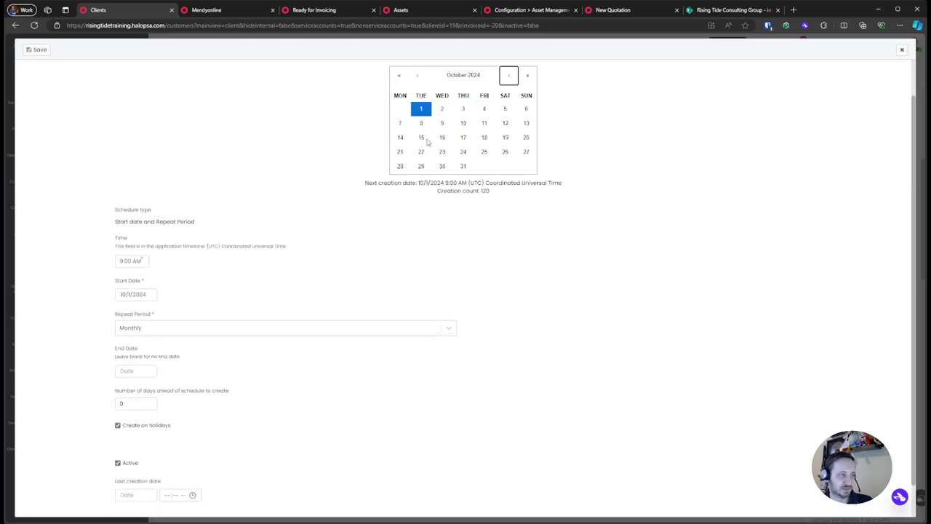
click(418, 75)
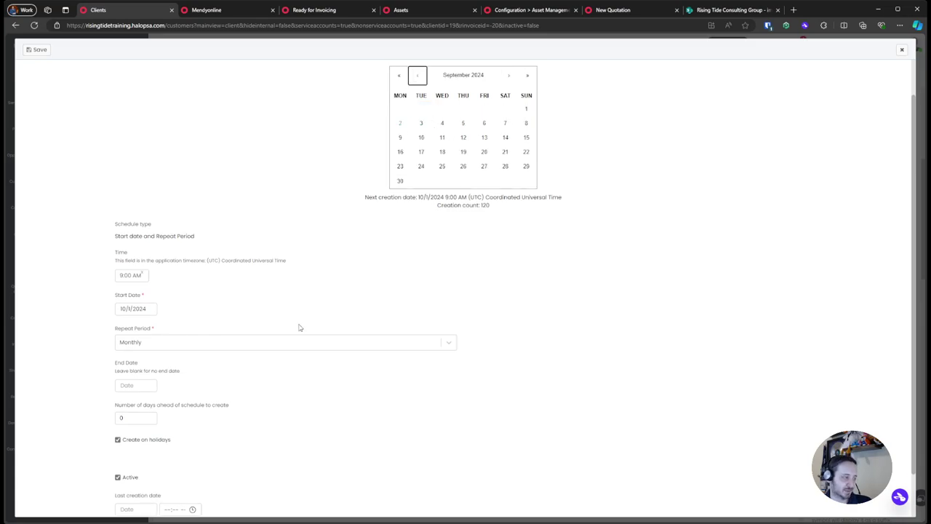
Step: Set the days ahead of schedule to create to 15 and check October 2024's creation date in the calendar
click(121, 418)
text(1)
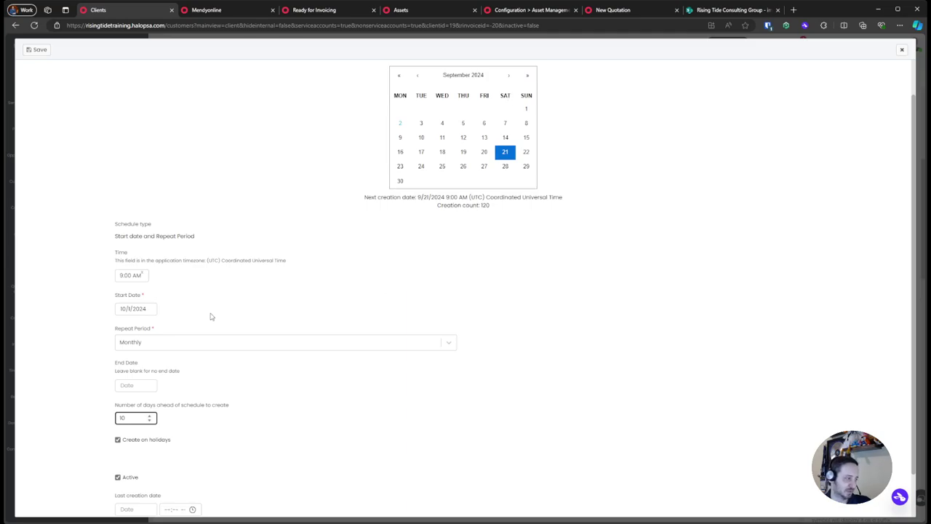
text(15)
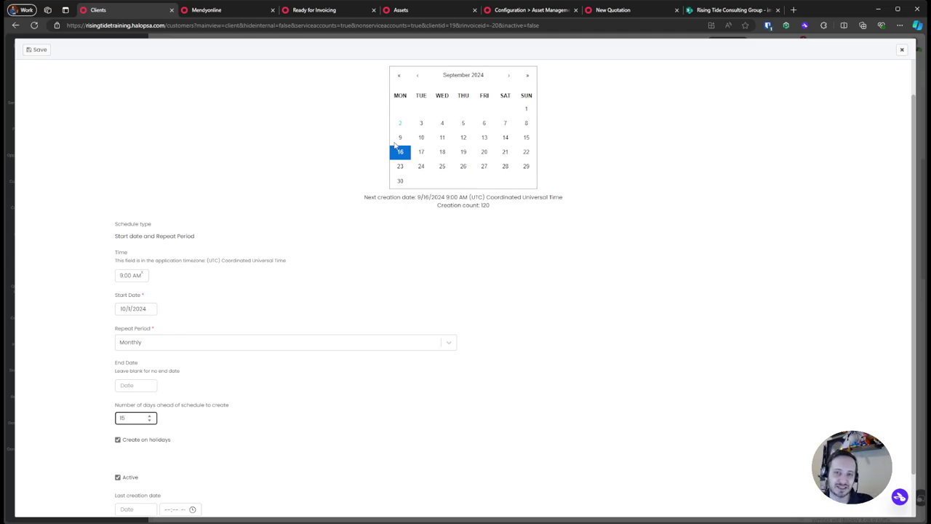
click(508, 75)
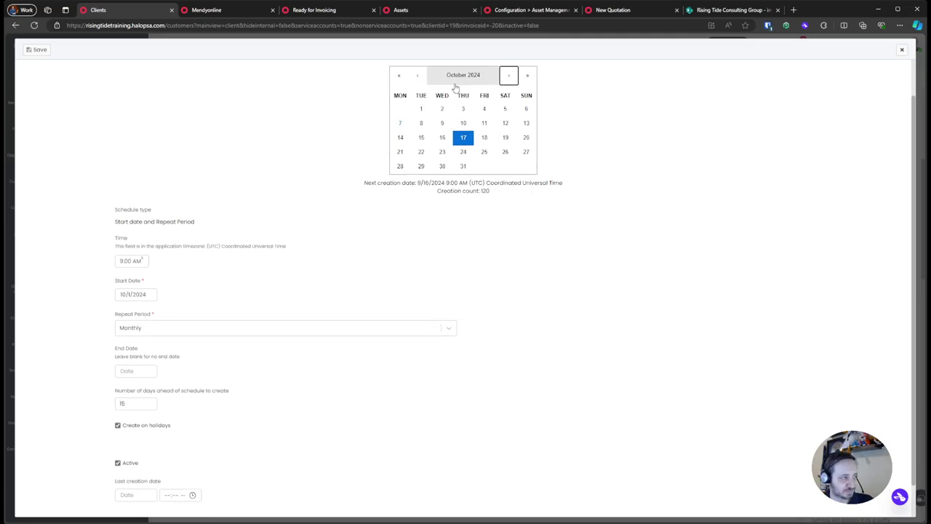
click(417, 76)
Step: Review the Active and last creation date settings, and save the recurring invoice schedule
scroll(375, 276, down, 1)
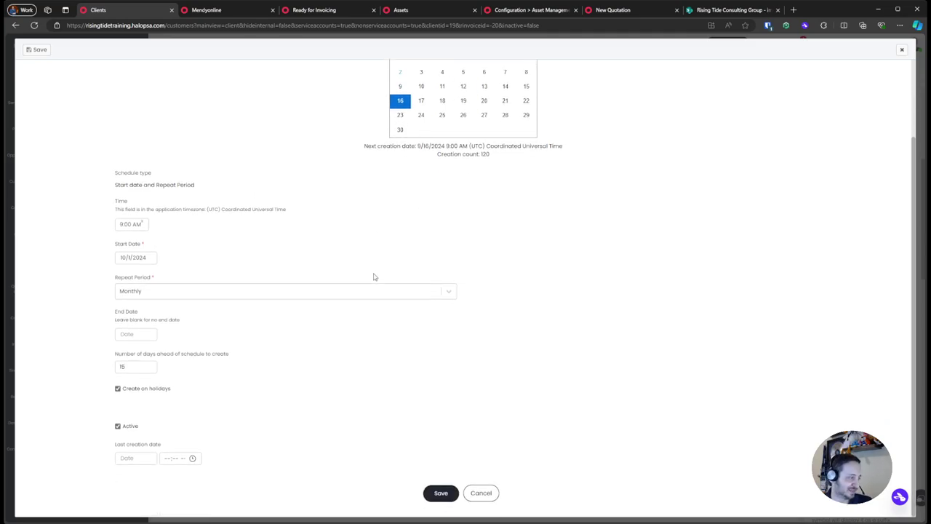
drag(99, 429, 224, 430)
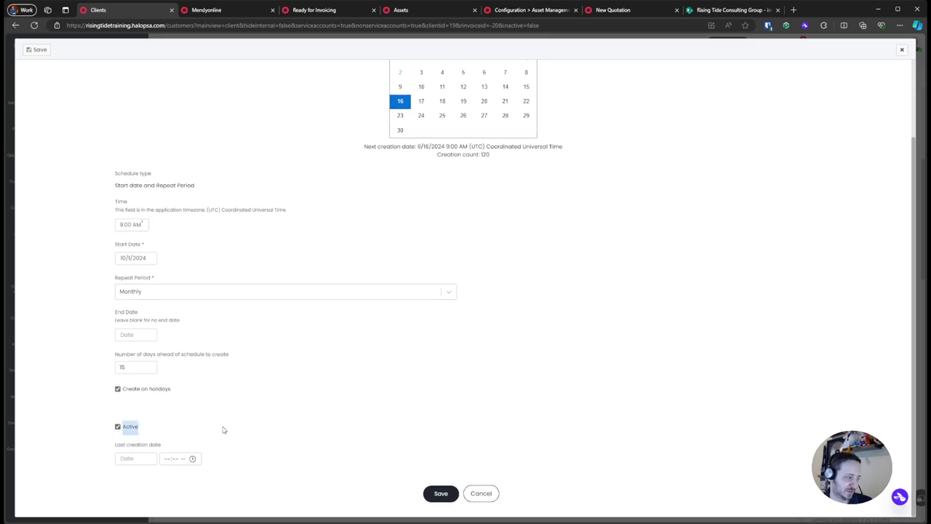
click(148, 441)
drag(109, 444, 296, 474)
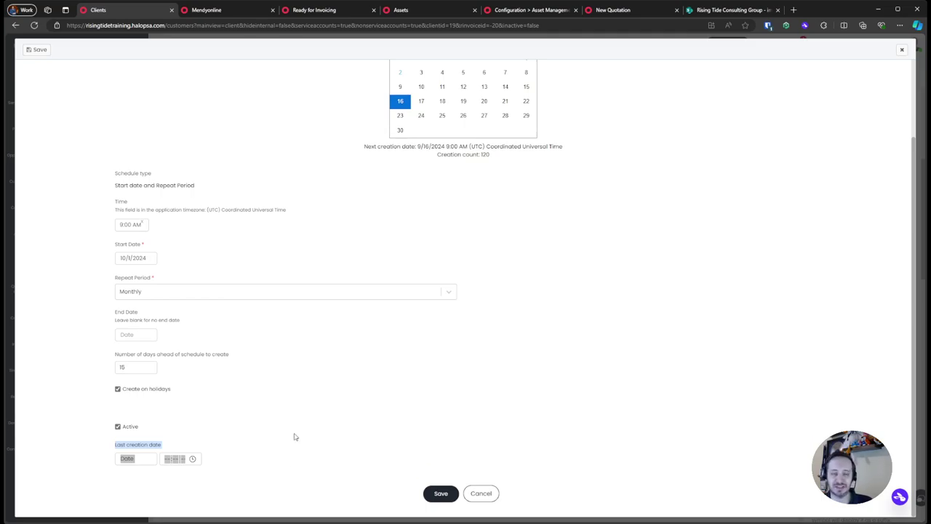
click(126, 406)
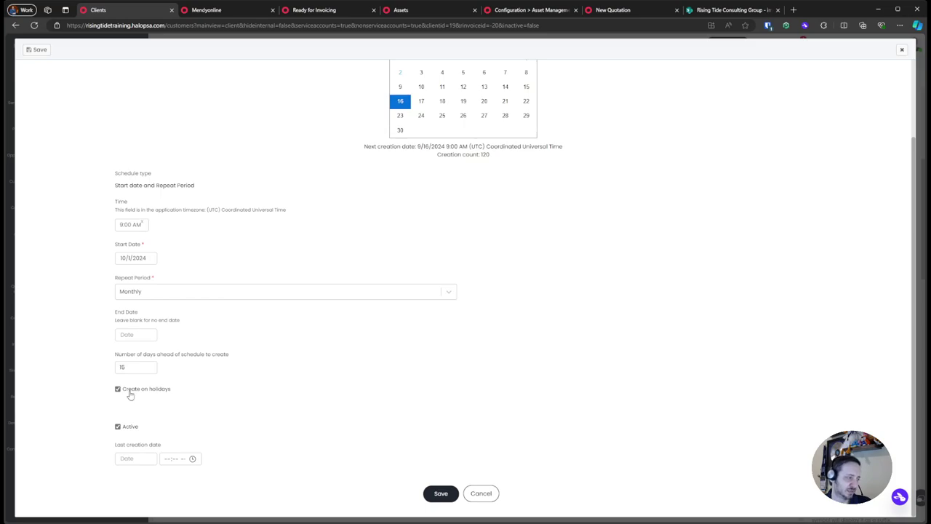
click(441, 495)
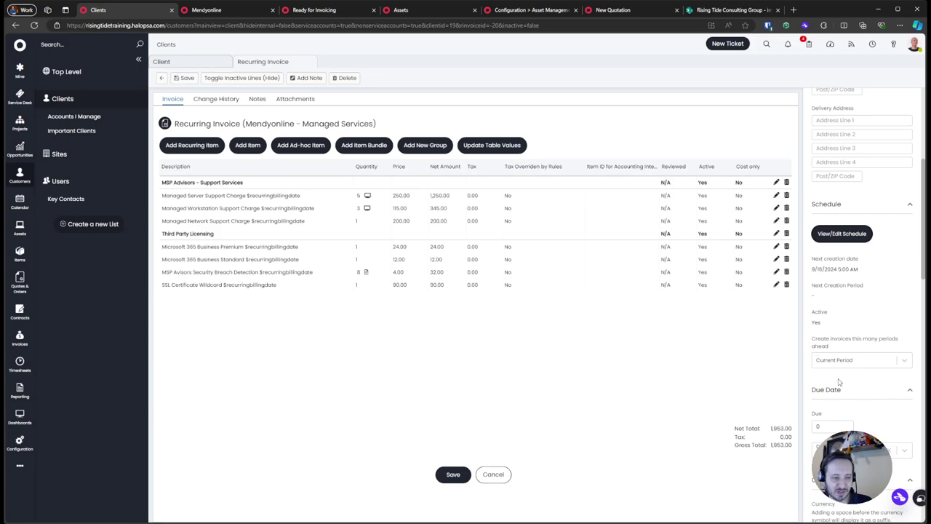
Step: Keep invoice creation on Current Period and save the recurring invoice
click(851, 360)
click(841, 387)
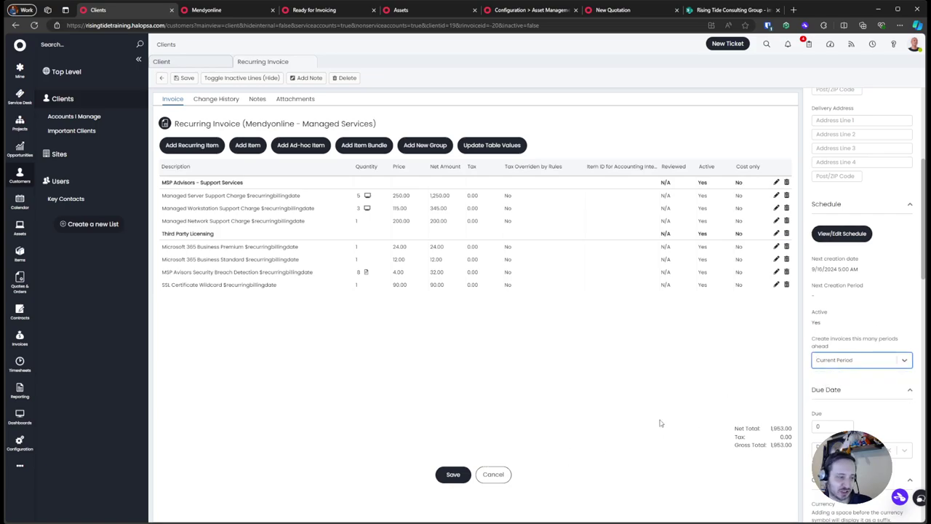
click(451, 474)
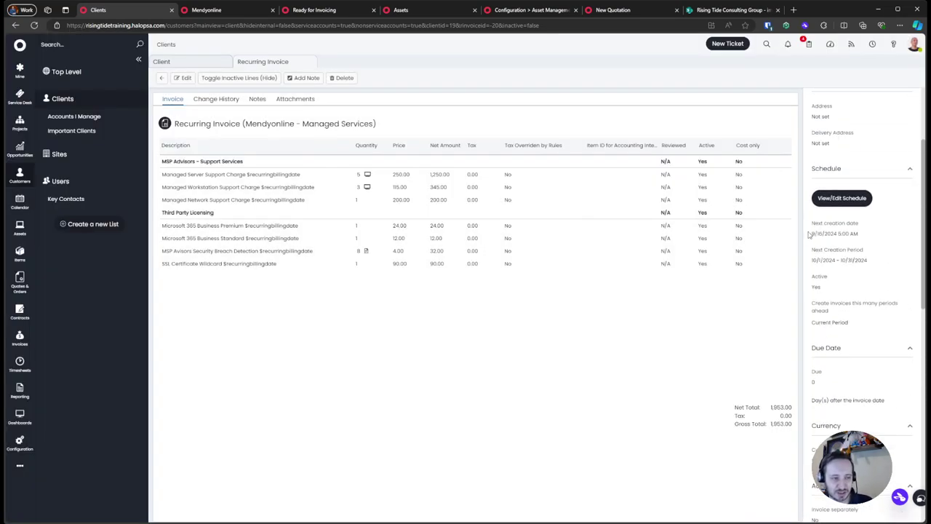
Step: Examine the saved invoice's next creation date, next creation period and the billing date variable in its line descriptions
drag(810, 228, 891, 269)
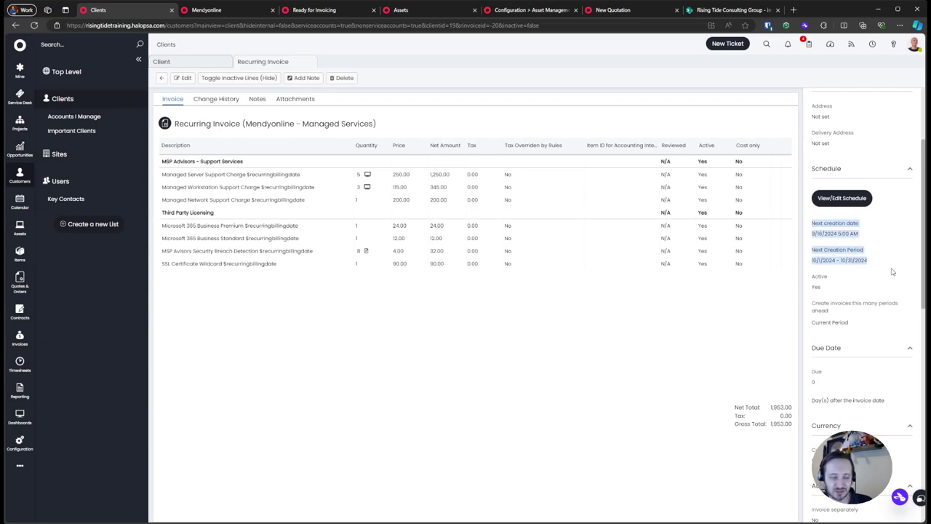
click(868, 283)
drag(809, 249, 864, 259)
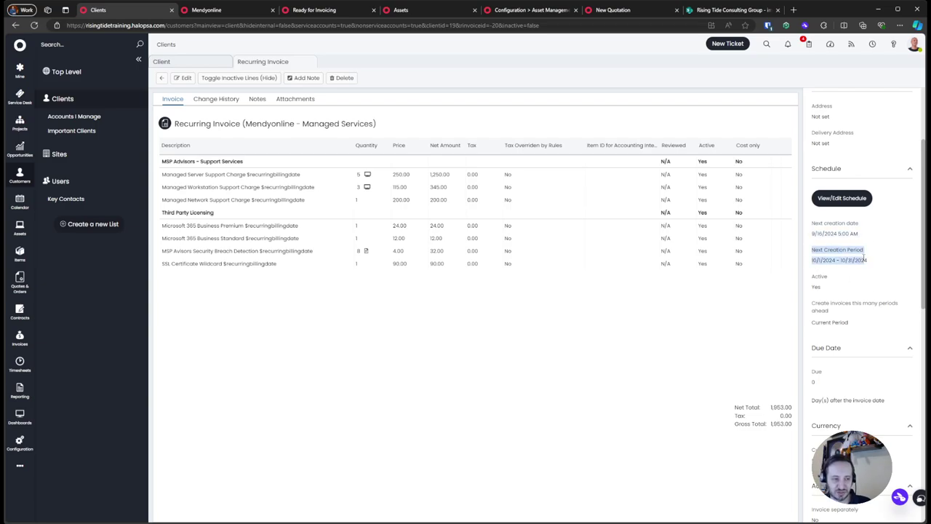
click(869, 261)
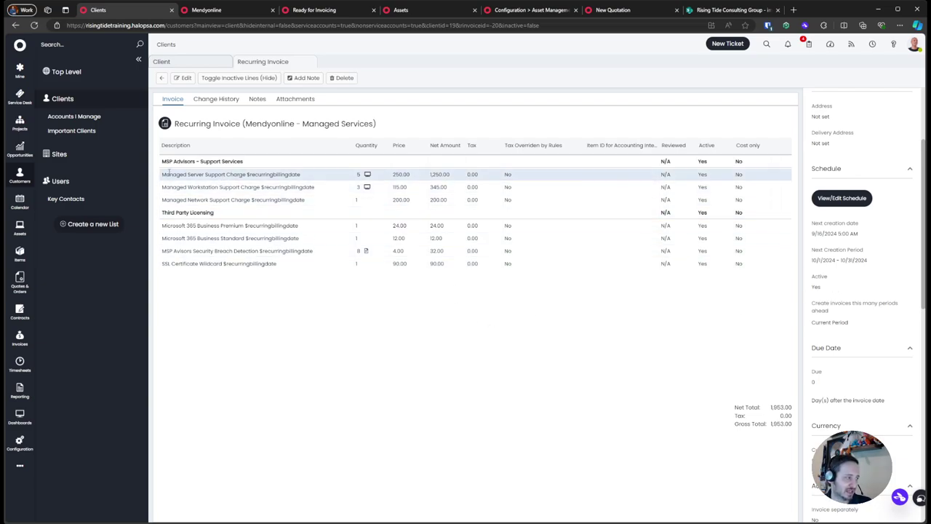
drag(169, 172, 286, 178)
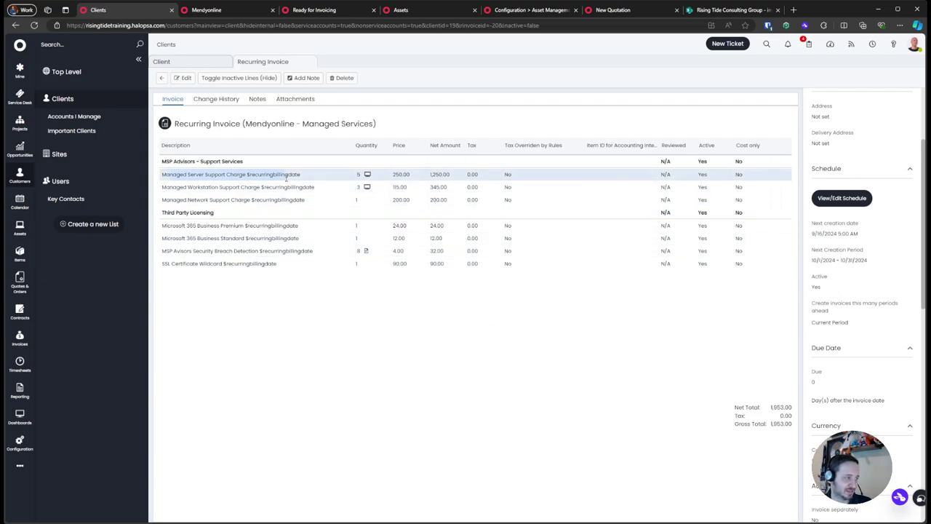
Step: Edit the recurring invoice and add a Managed Service Charge recurring item with quantity 1
click(180, 78)
click(187, 147)
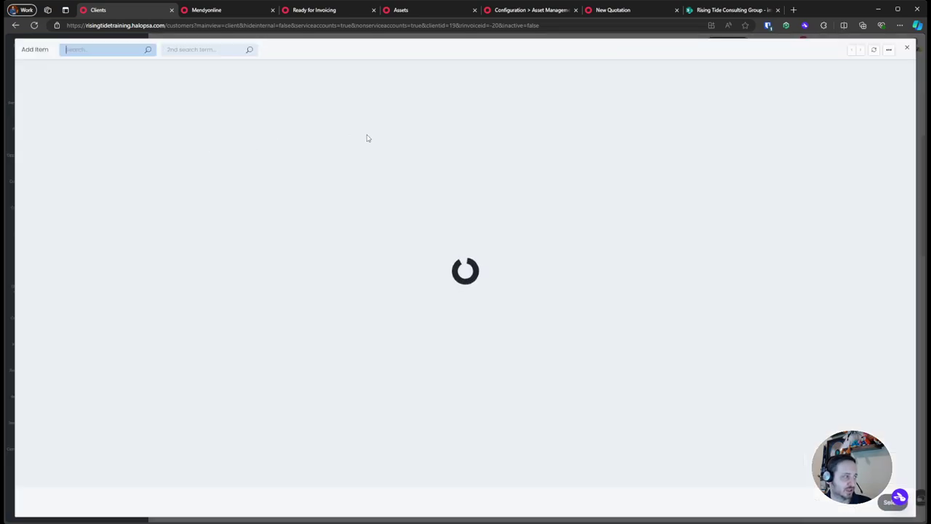
click(906, 125)
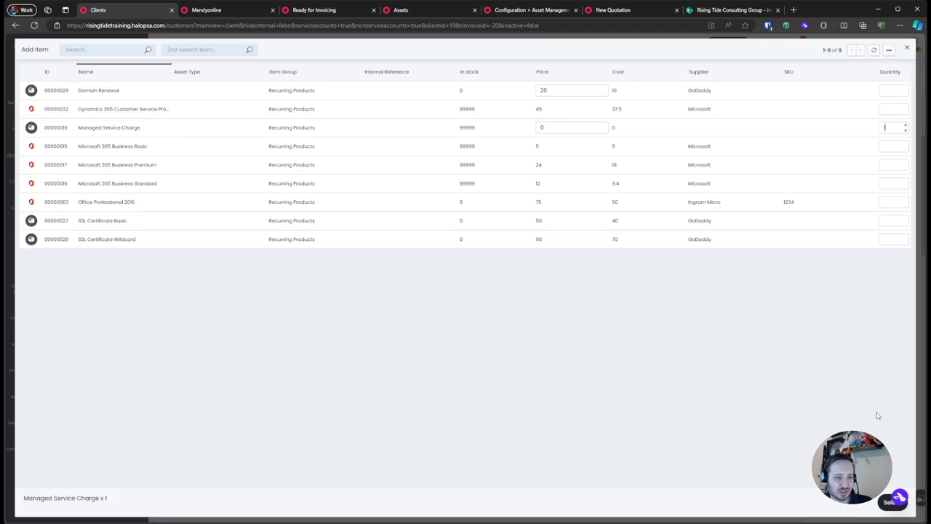
click(886, 502)
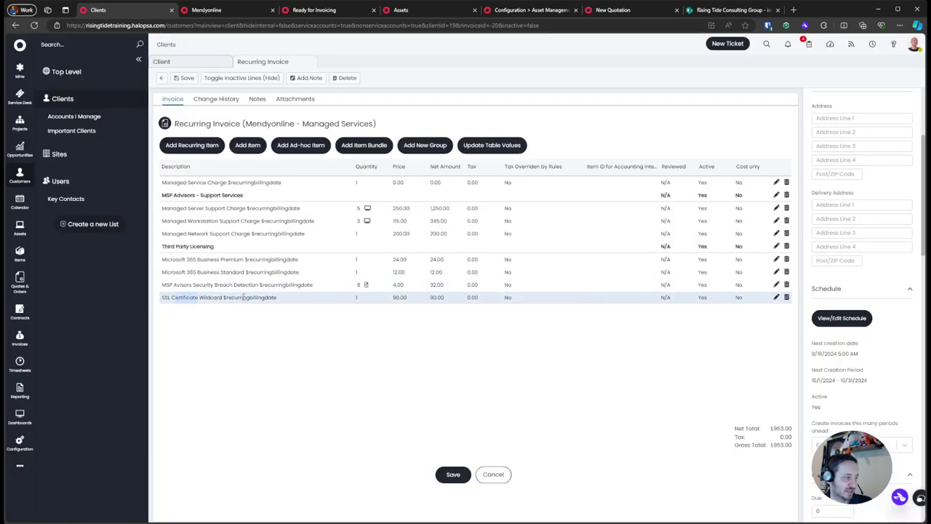
drag(277, 297, 210, 300)
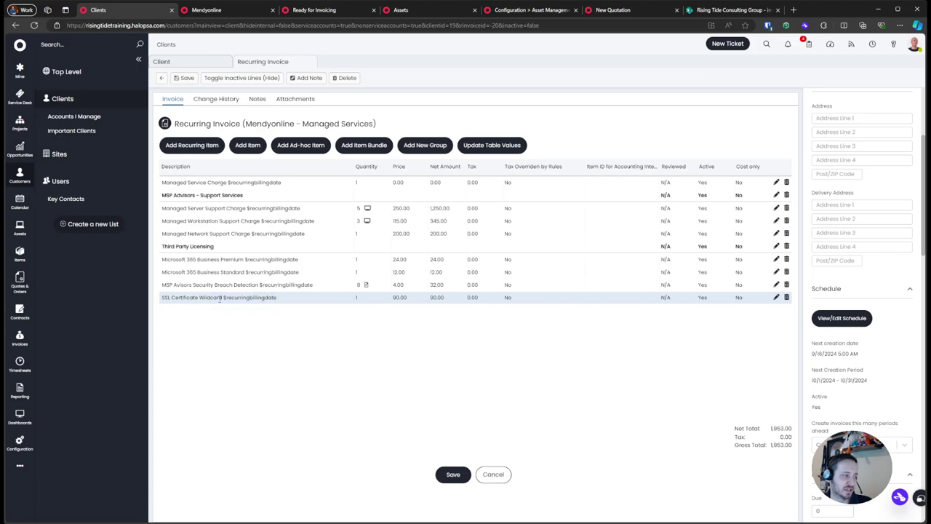
Step: Delete the SSL Certificate Wildcard line from the Mendyonline Managed Services recurring invoice and save the invoice
click(378, 328)
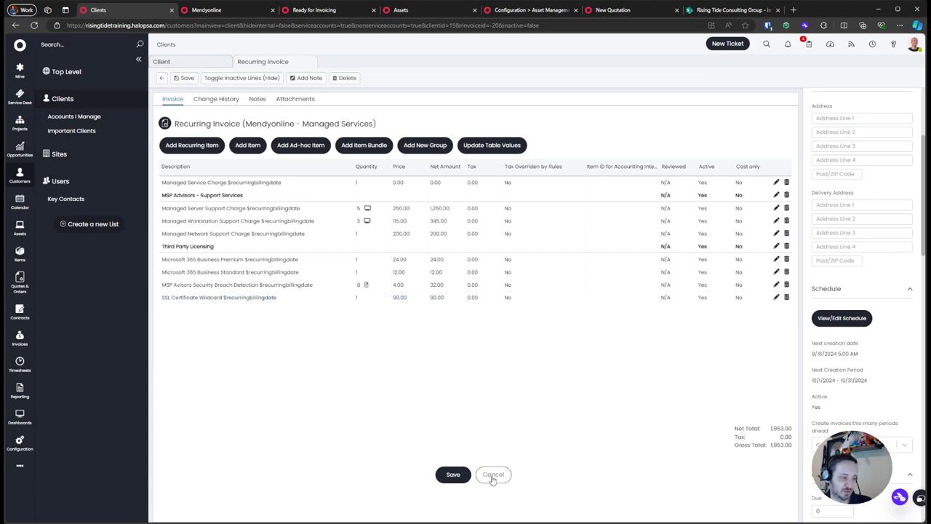
click(786, 297)
click(453, 473)
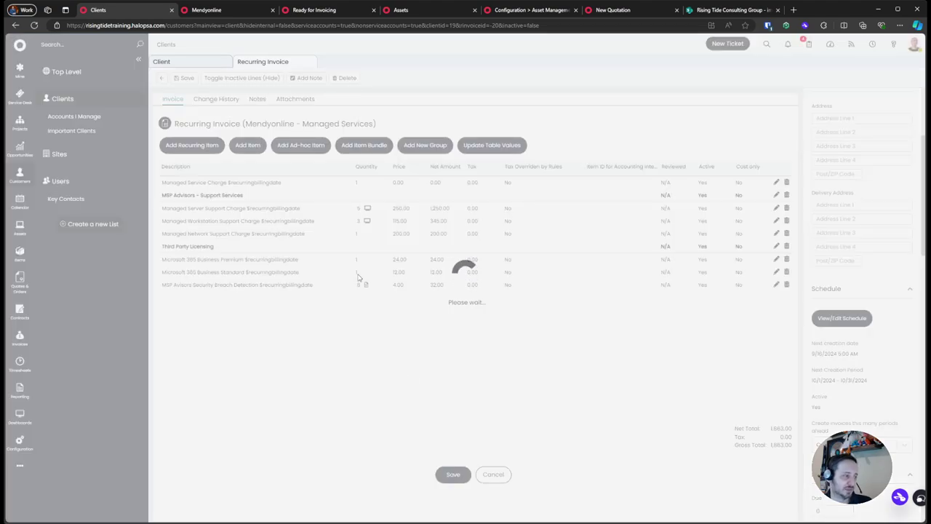
Step: Close the unneeded browser tabs and open the Invoice Creation Variables in the Billing general settings of the configuration
middle_click(241, 11)
middle_click(211, 14)
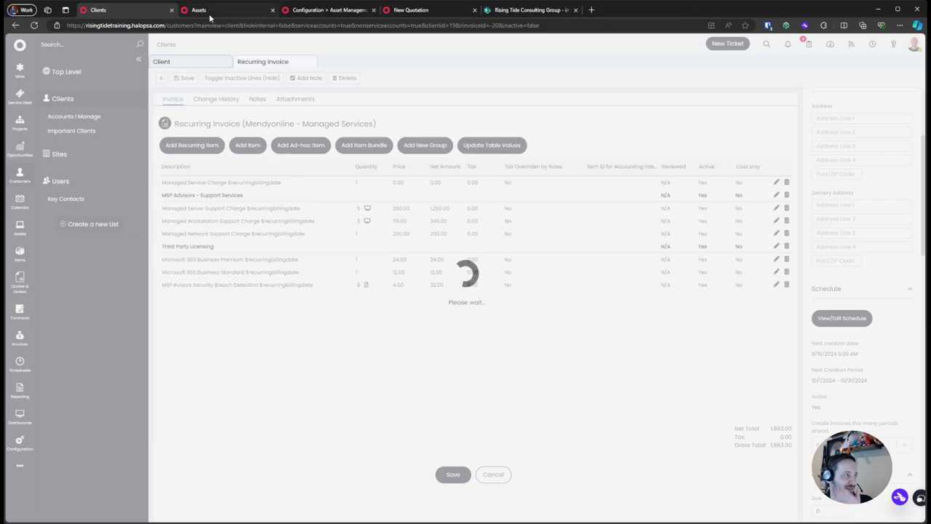
click(209, 15)
click(20, 440)
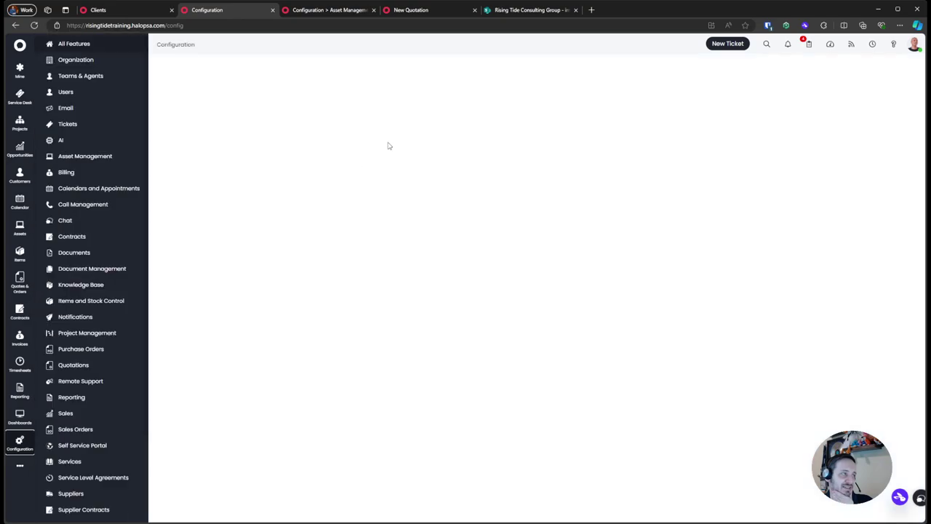
middle_click(357, 9)
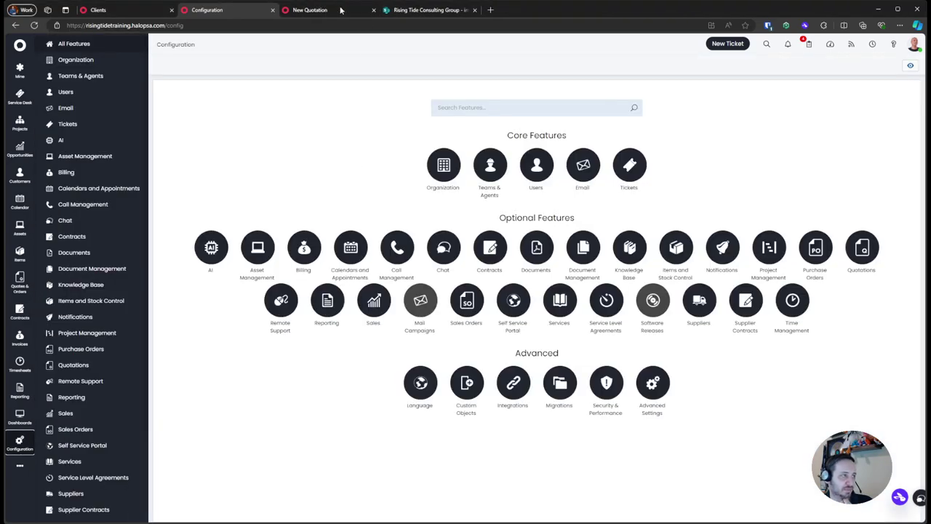
middle_click(357, 10)
click(304, 247)
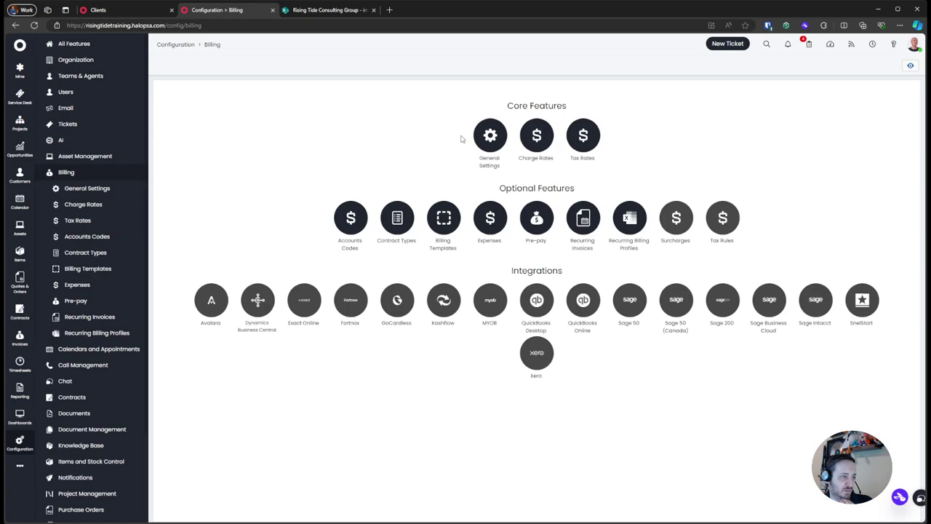
click(486, 138)
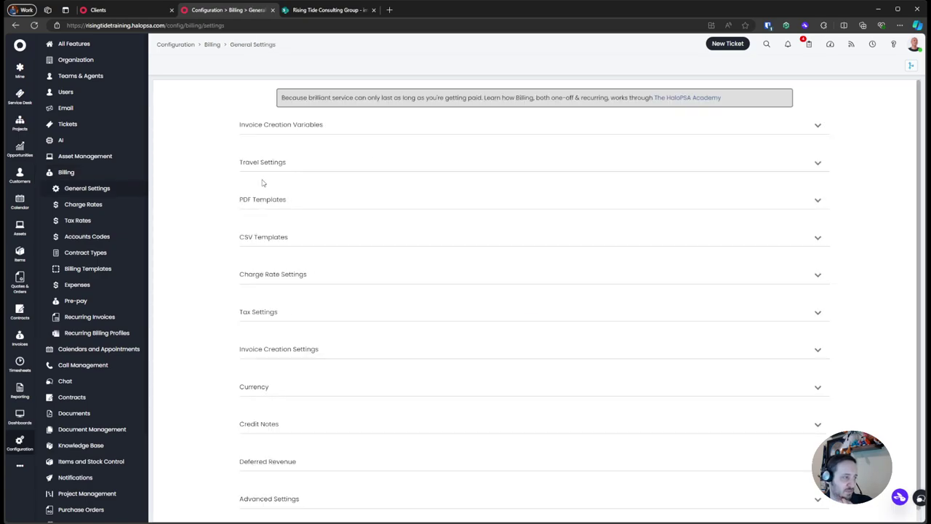
click(280, 125)
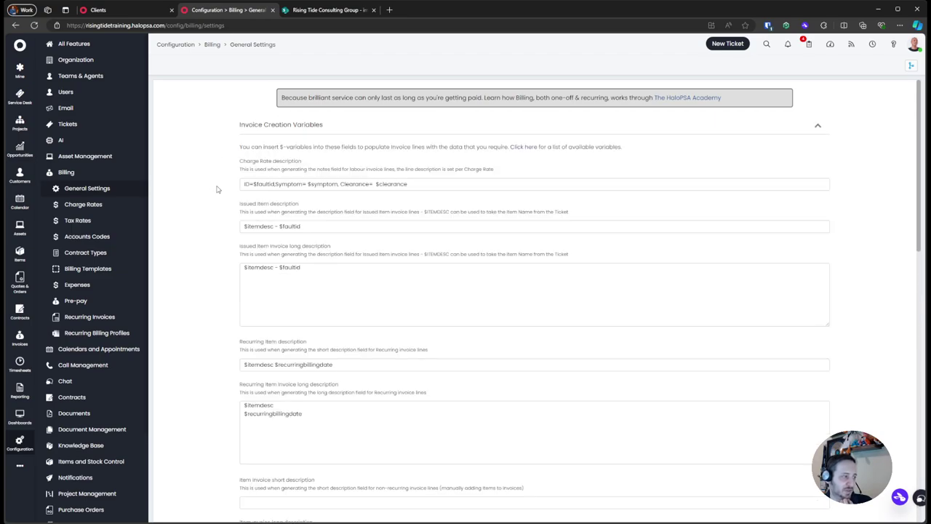
Step: Examine the invoice line description templates, especially the variables in the recurring item short and long descriptions
drag(222, 158, 526, 322)
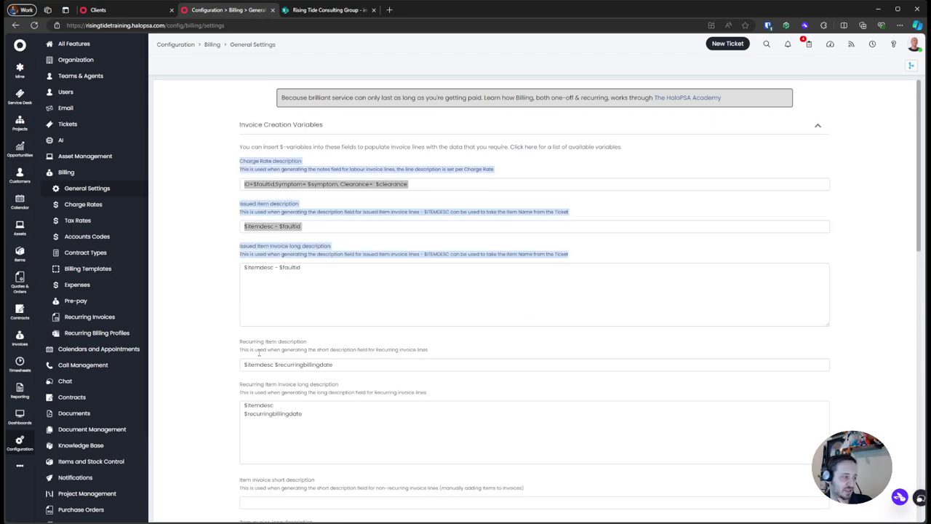
drag(237, 339, 471, 389)
click(211, 357)
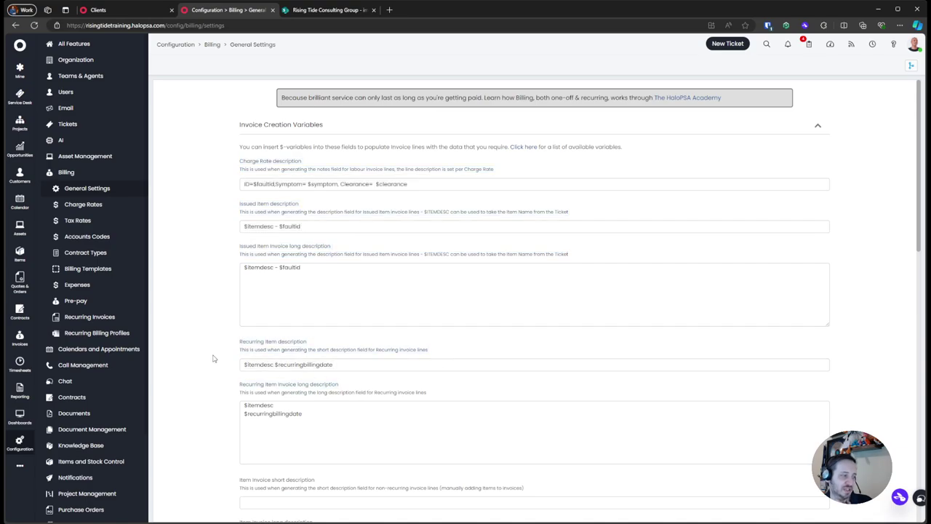
drag(217, 339, 379, 417)
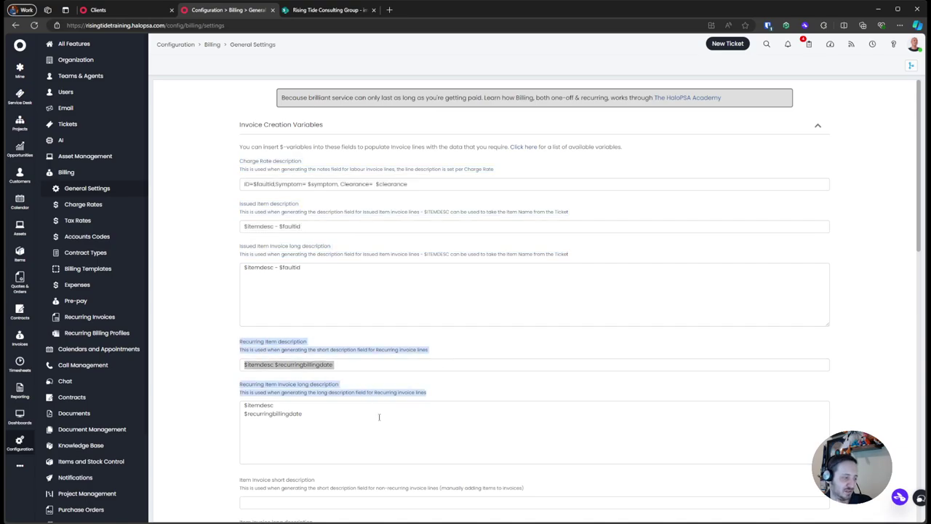
mouse_move(239, 370)
mouse_down()
mouse_move(357, 391)
mouse_move(240, 373)
mouse_up()
click(234, 351)
drag(234, 342, 400, 423)
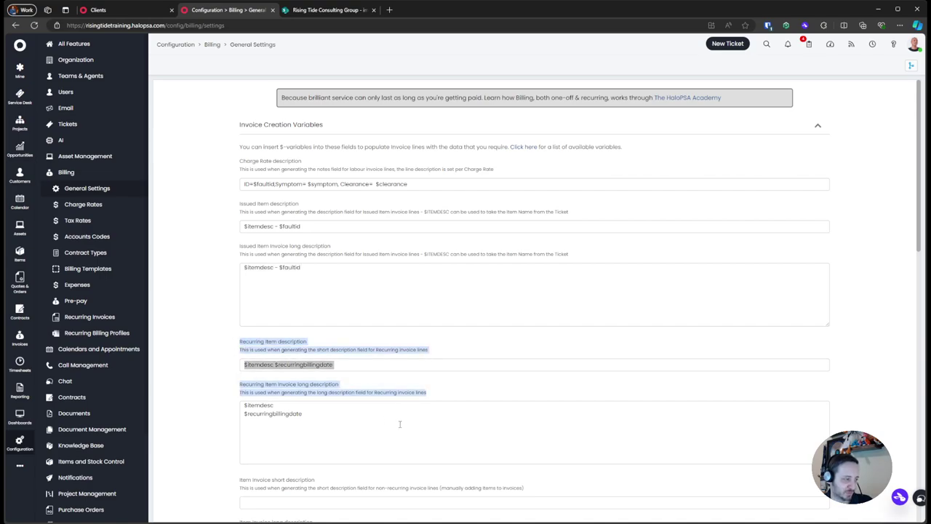
click(241, 385)
drag(271, 364, 239, 367)
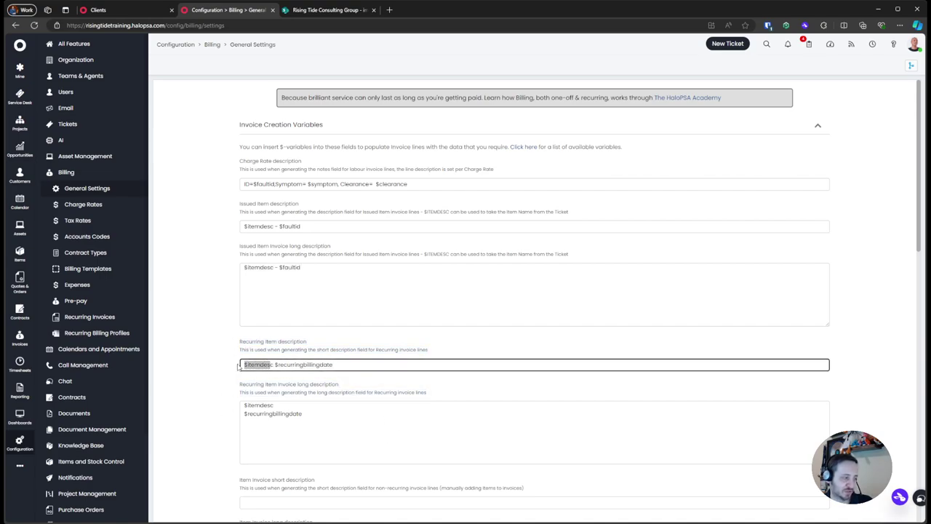
click(240, 367)
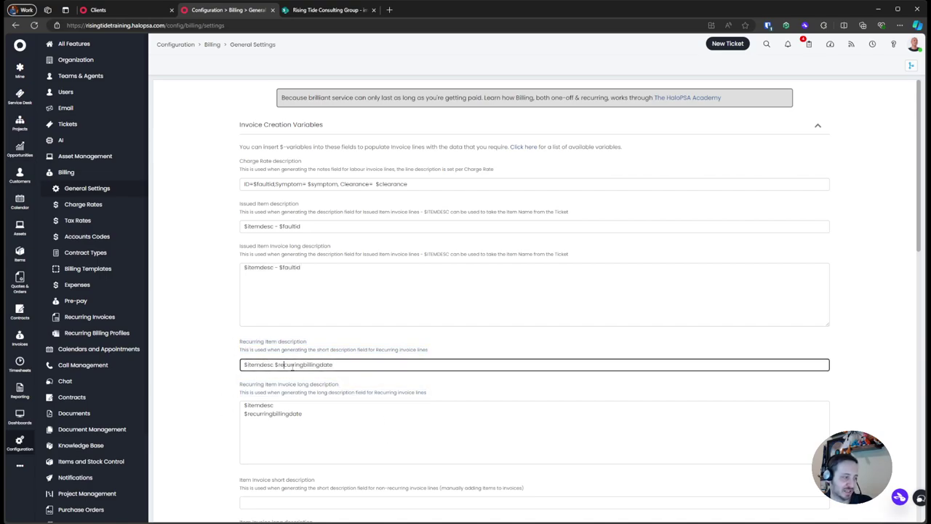
Step: Open the list of available variables and search it for "period"
click(527, 147)
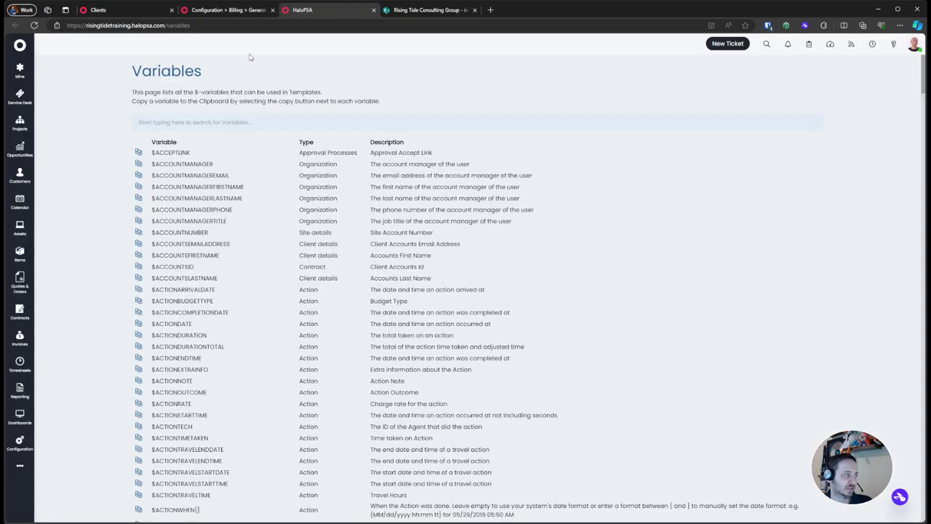
click(225, 124)
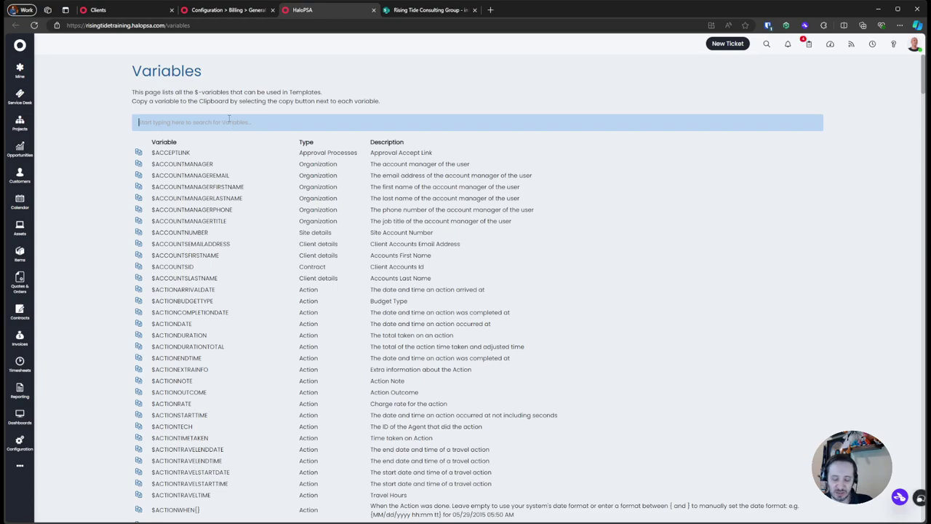
text(period)
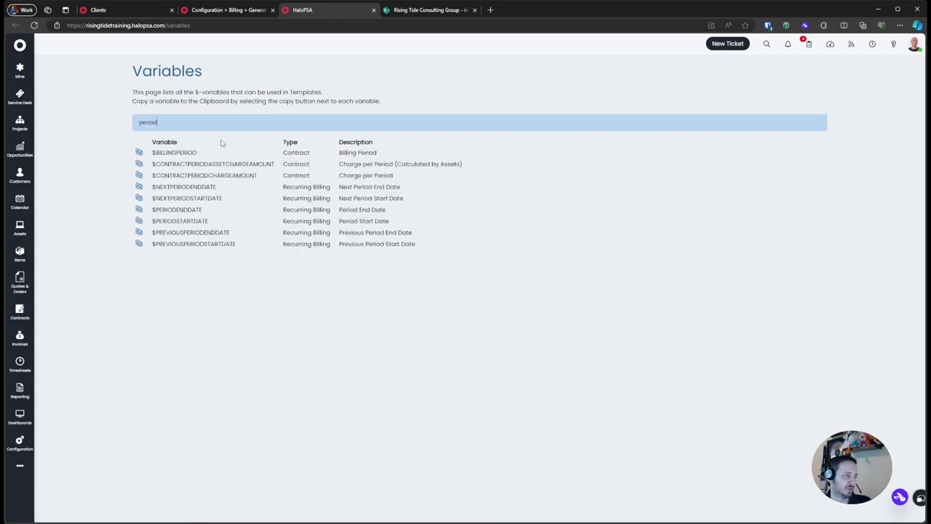
Step: Review the billing period variable and the next and current period start and end date variables
drag(156, 153, 239, 158)
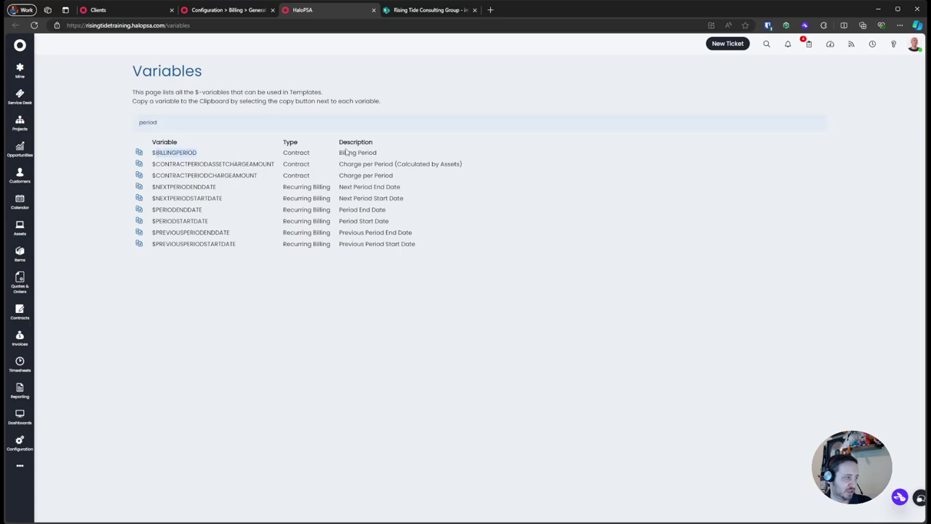
drag(377, 152, 154, 154)
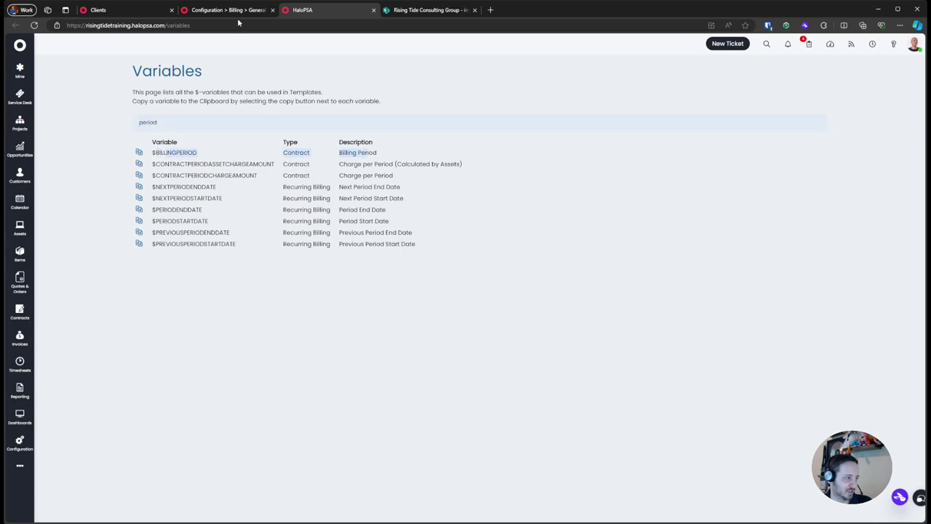
click(228, 10)
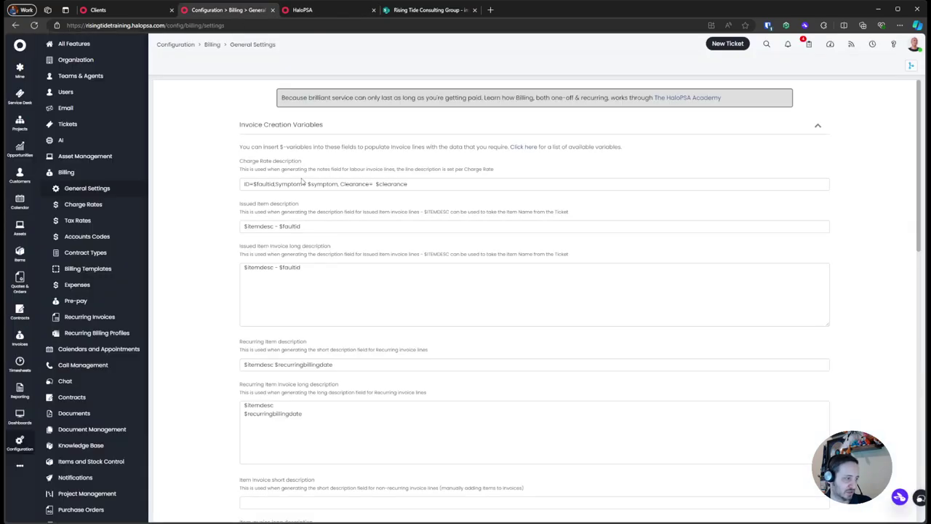
click(337, 12)
triple_click(150, 188)
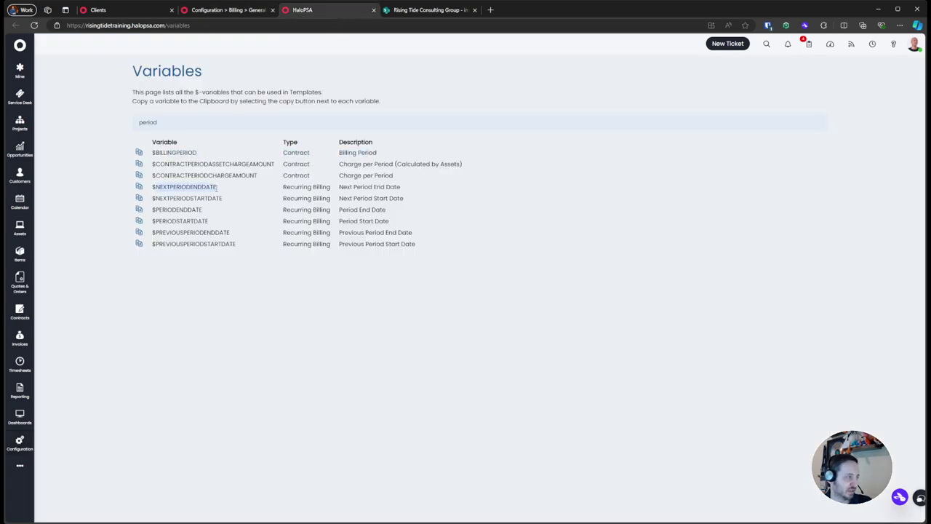
triple_click(150, 199)
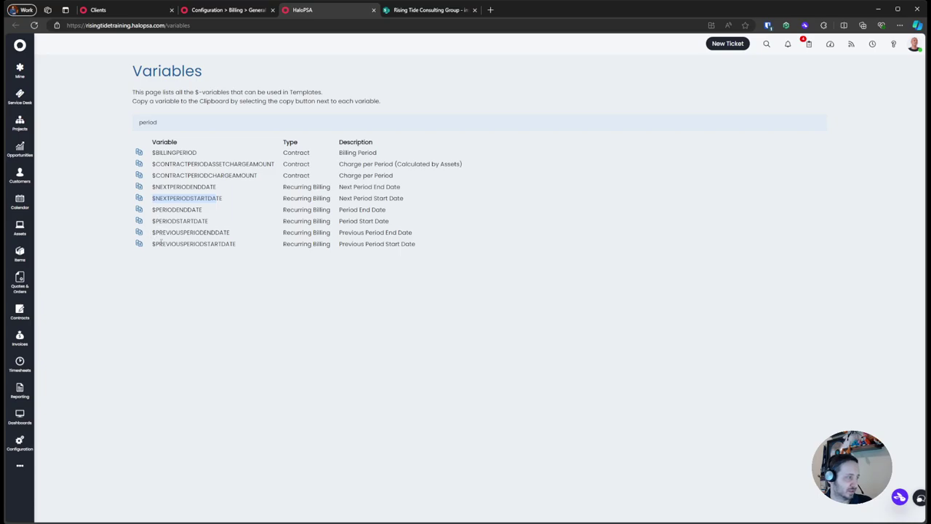
click(153, 212)
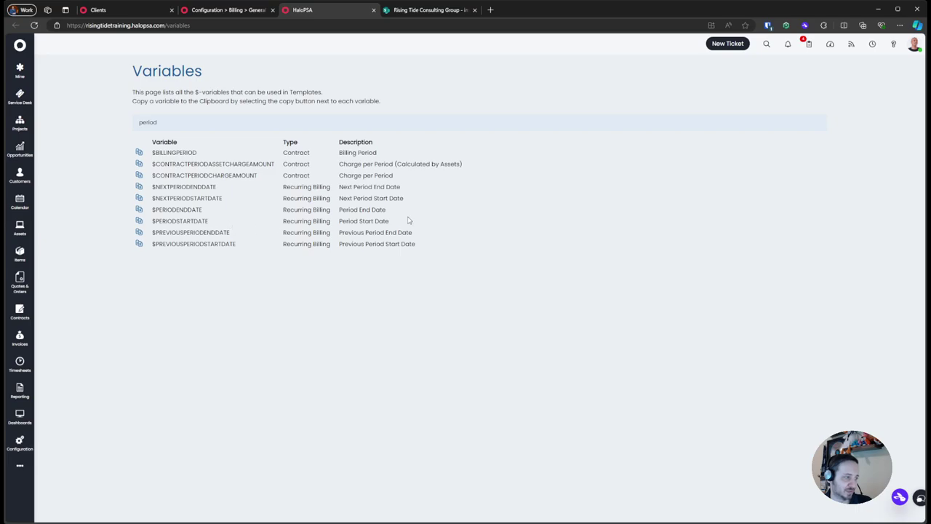
Step: Replace $recurringbillingdate in the Recurring item description with ($PERIODSTARTDATE - $PERIODENDDATE), copying both variables from the variables list
click(139, 220)
click(222, 10)
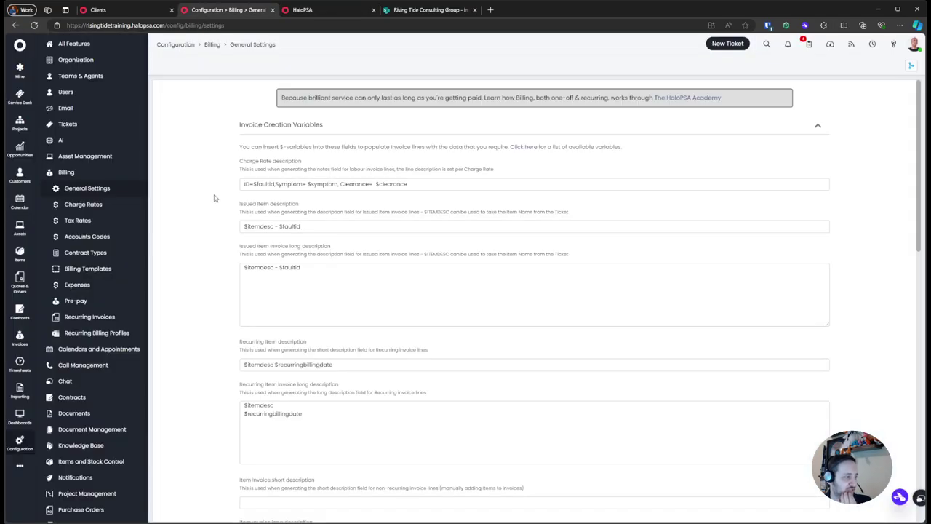
drag(276, 363, 366, 367)
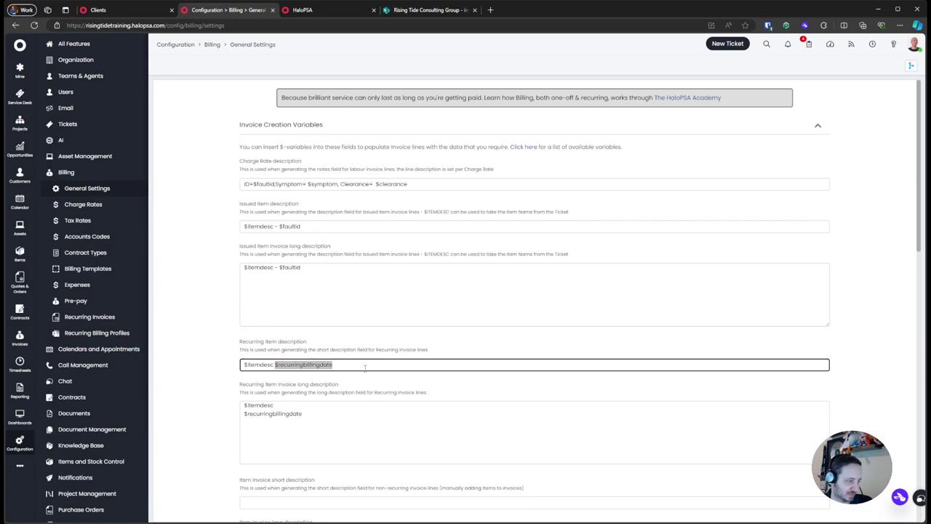
text(()
key(ctrl+v)
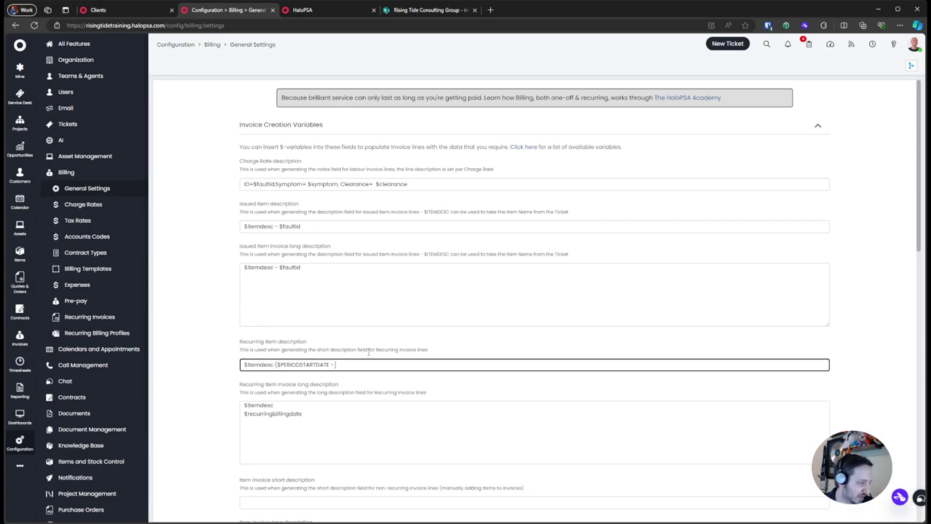
click(338, 11)
click(139, 209)
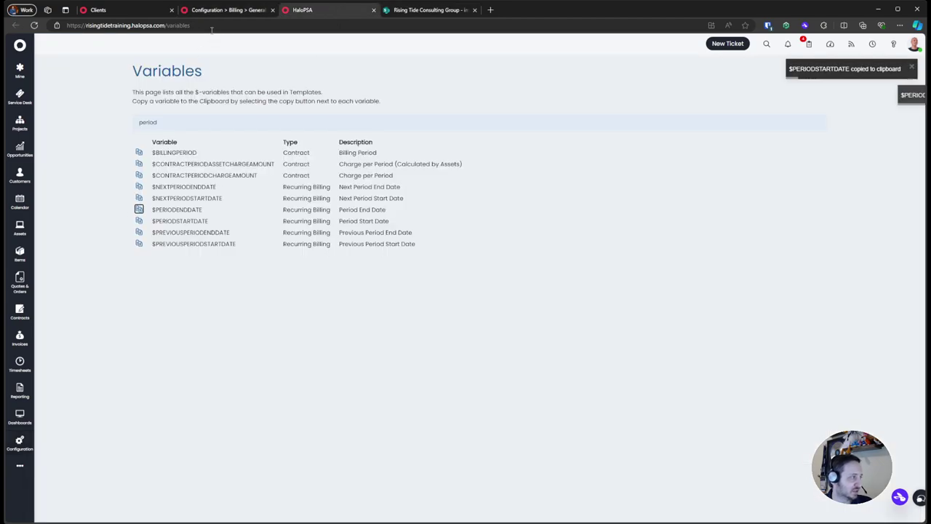
click(222, 10)
key(ctrl+v)
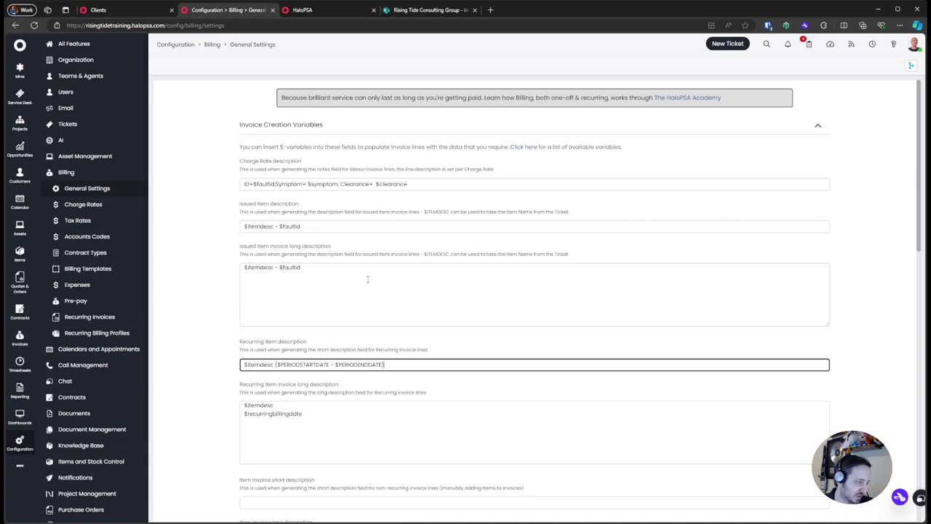
Step: Replace $recurringbillingdate in the Recurring item invoice long description with ($PERIODSTARTDATE - $PERIODENDDATE), on its own line below $itemdesc
drag(275, 364, 472, 365)
key(ctrl+c)
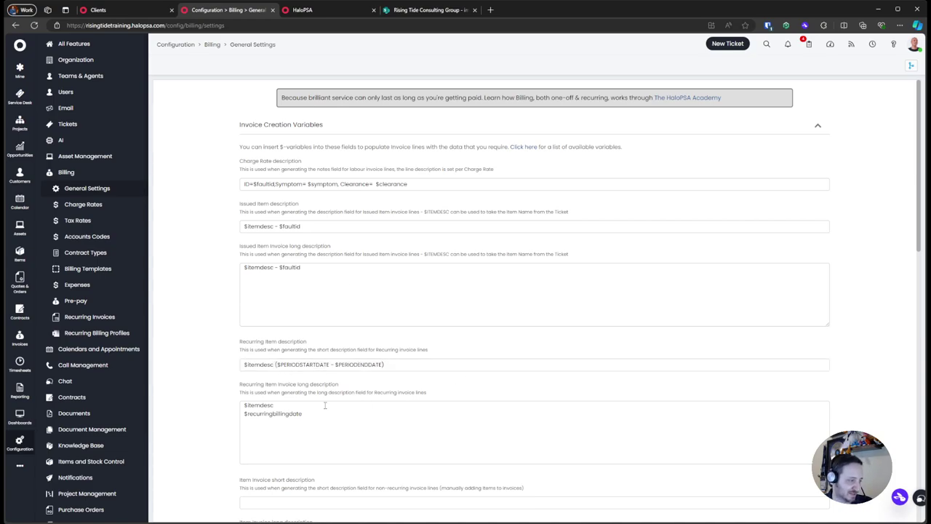
triple_click(339, 417)
key(ctrl+v)
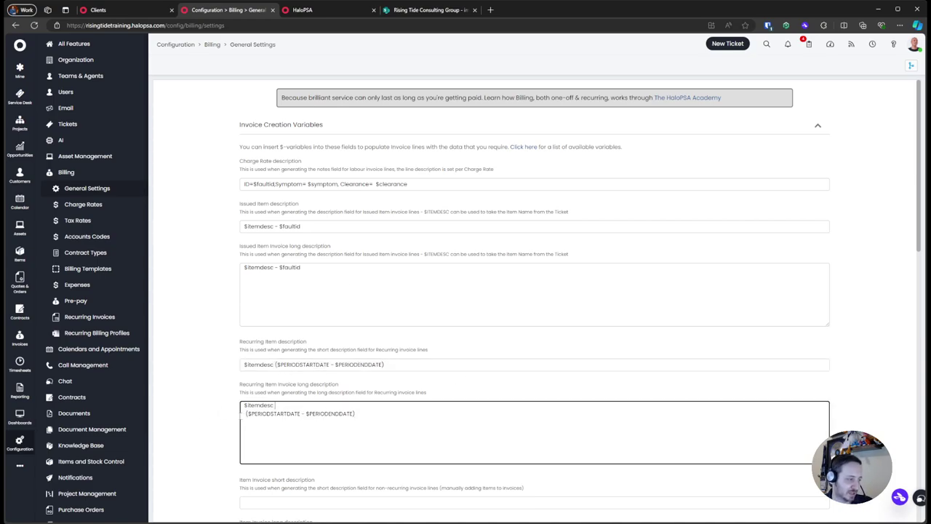
key(BackSpace)
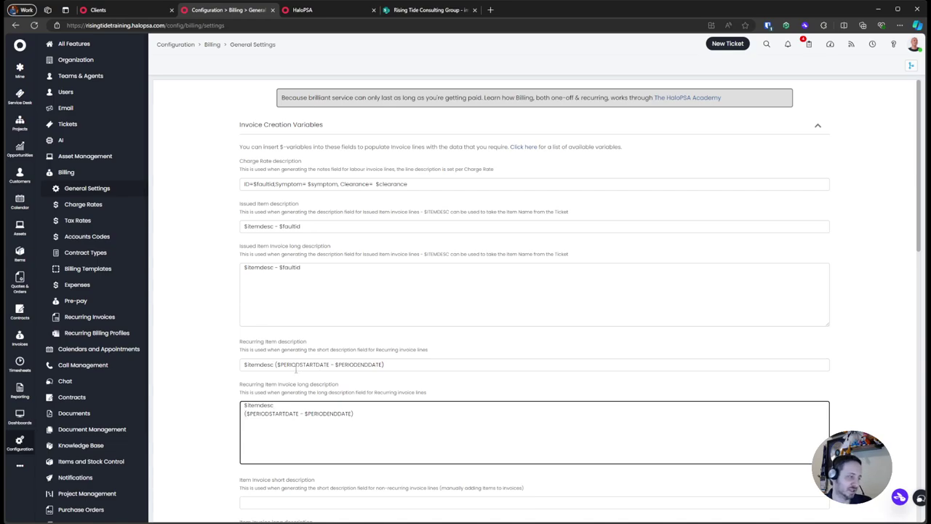
drag(286, 406, 236, 410)
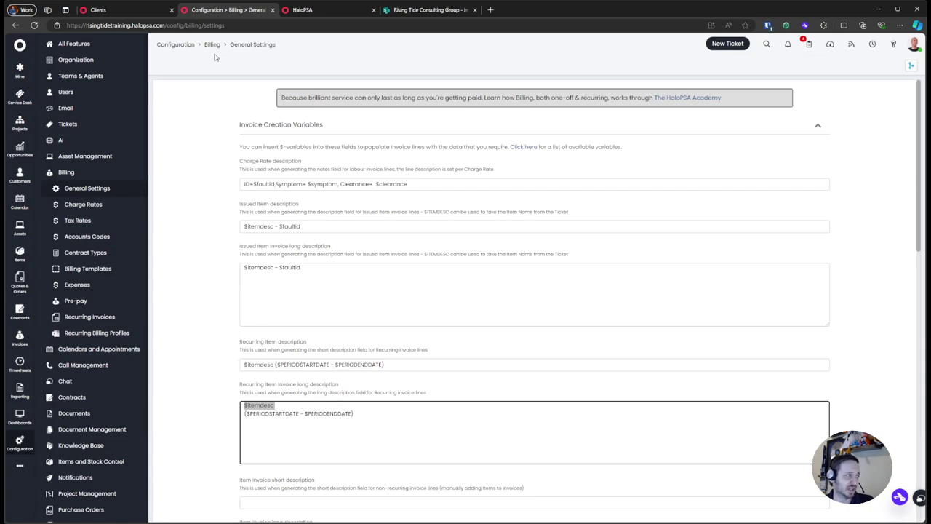
Step: Open the same billing settings page on service.risingtidegroup.net in a new tab
double_click(111, 24)
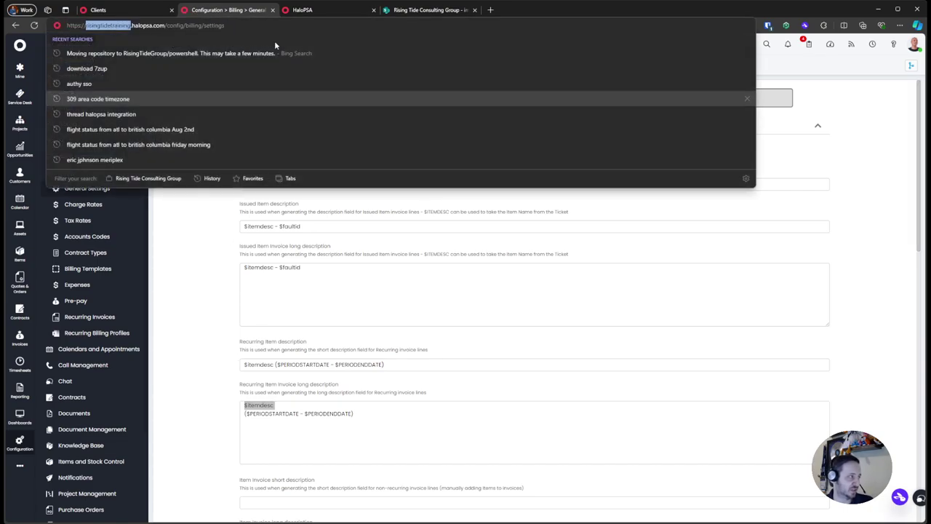
drag(171, 34, 306, 55)
text(service.risingtidegrou)
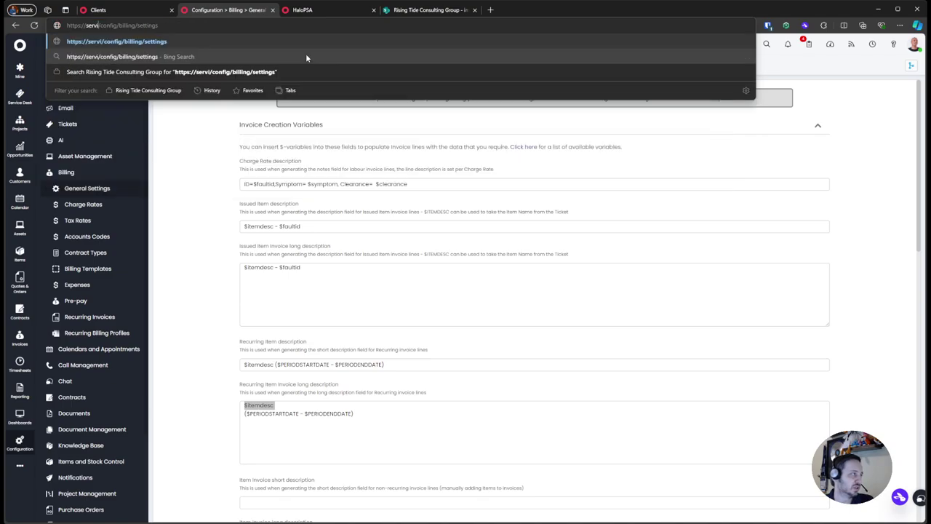
text(p.net)
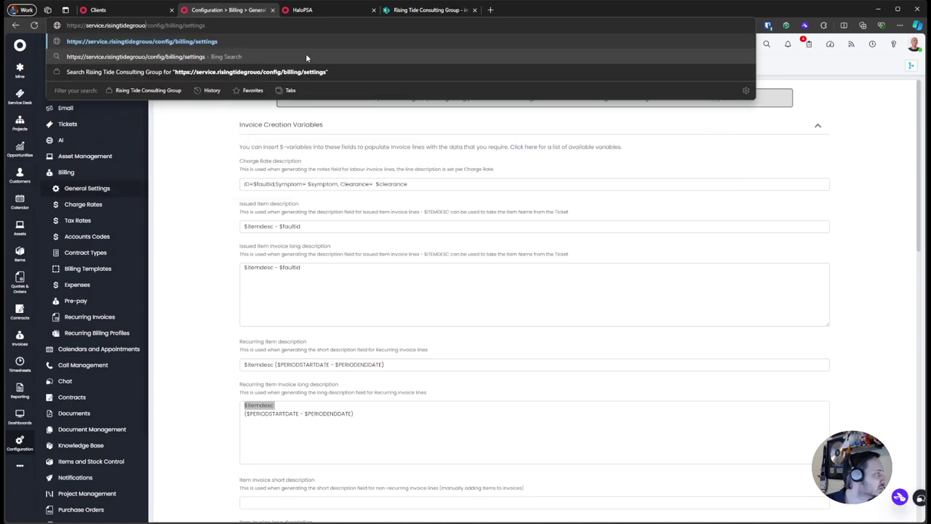
key(alt+Return)
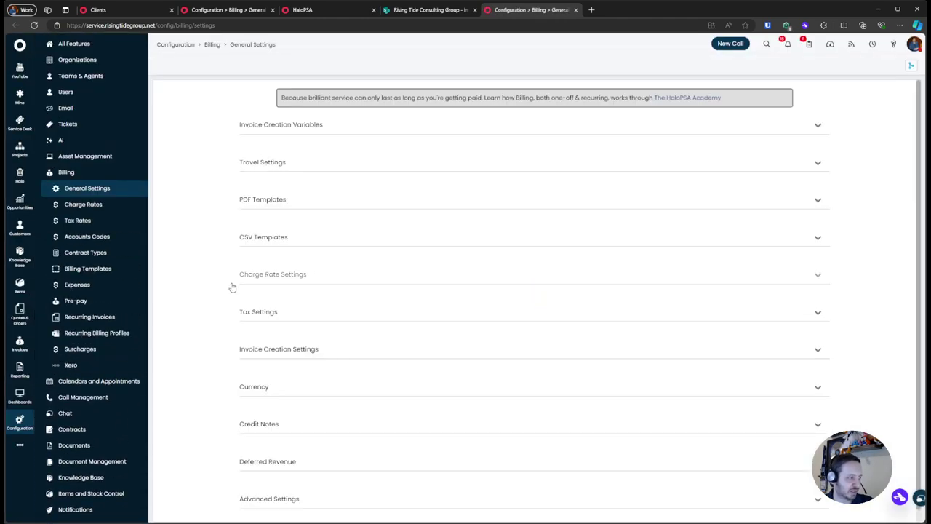
Step: Look through the Invoice Creation Settings and open the Rising Tide Consulting Group tenant in the Xero billing configuration
click(278, 349)
scroll(208, 347, down, 2)
scroll(207, 347, down, 2)
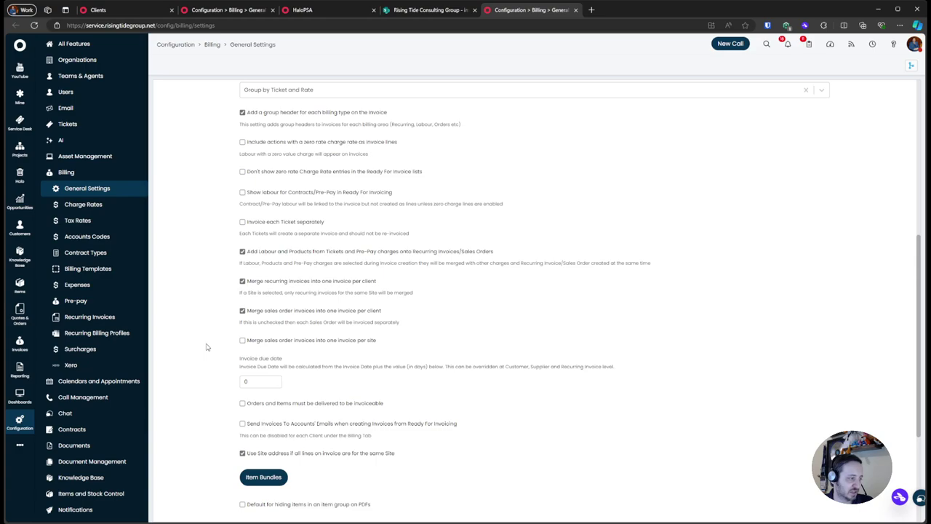
click(121, 365)
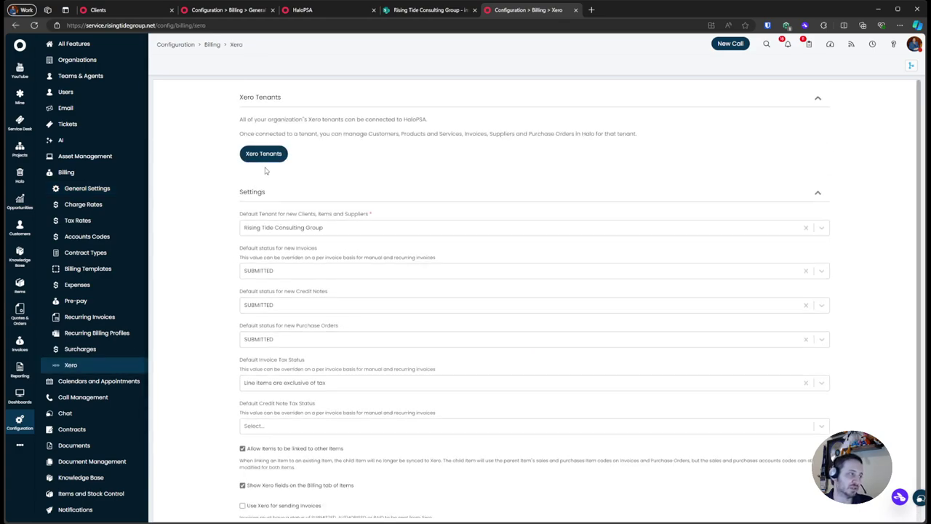
scroll(336, 264, down, 1)
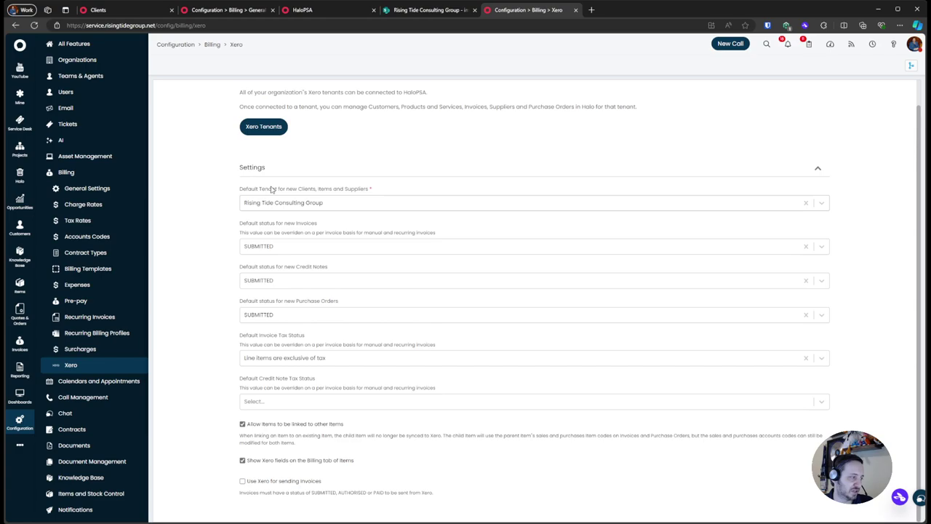
click(264, 126)
click(327, 109)
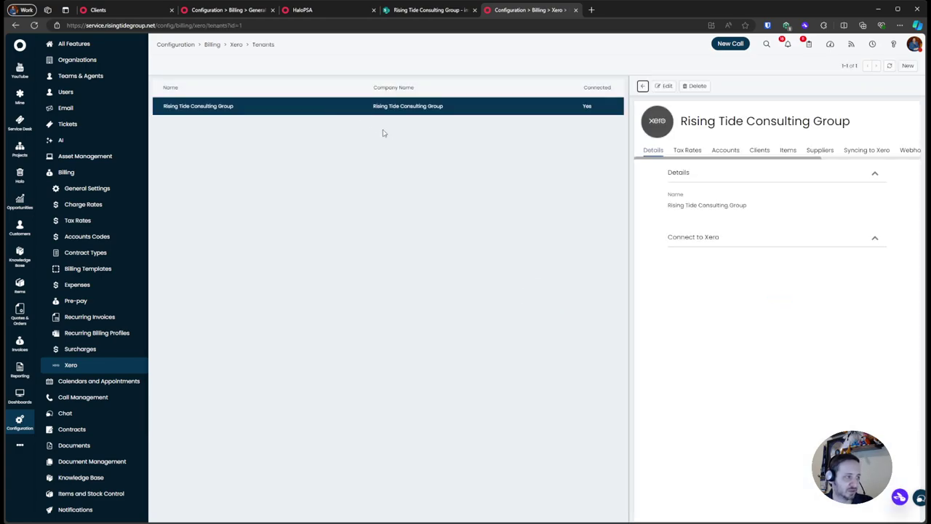
Step: Review the options for the invoice line data used as the Xero line description, leaving the tenant without saving
scroll(790, 254, down, 10)
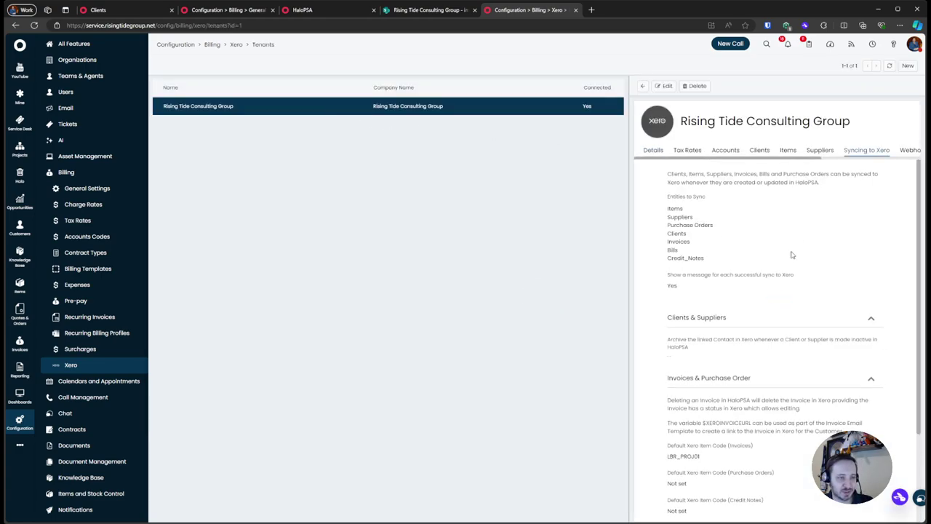
drag(648, 491, 776, 492)
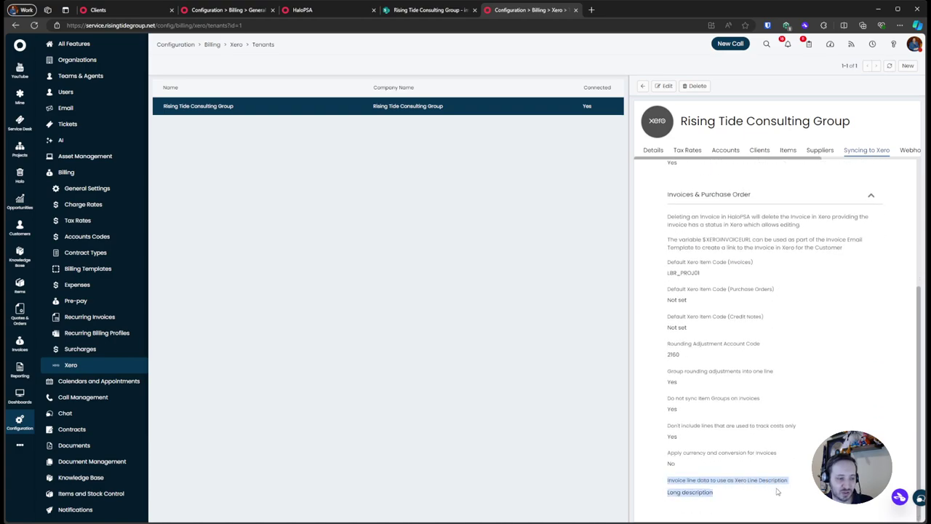
click(664, 86)
scroll(647, 305, down, 3)
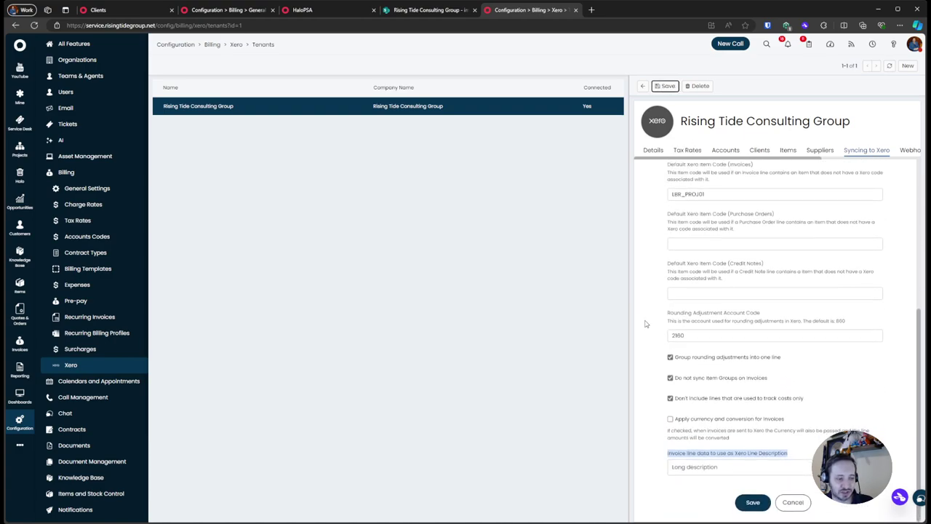
click(697, 473)
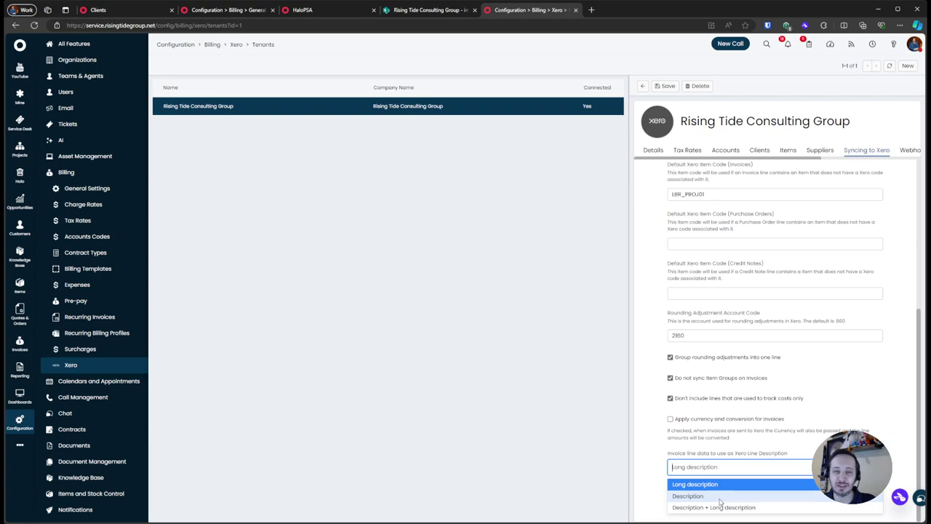
key(Escape)
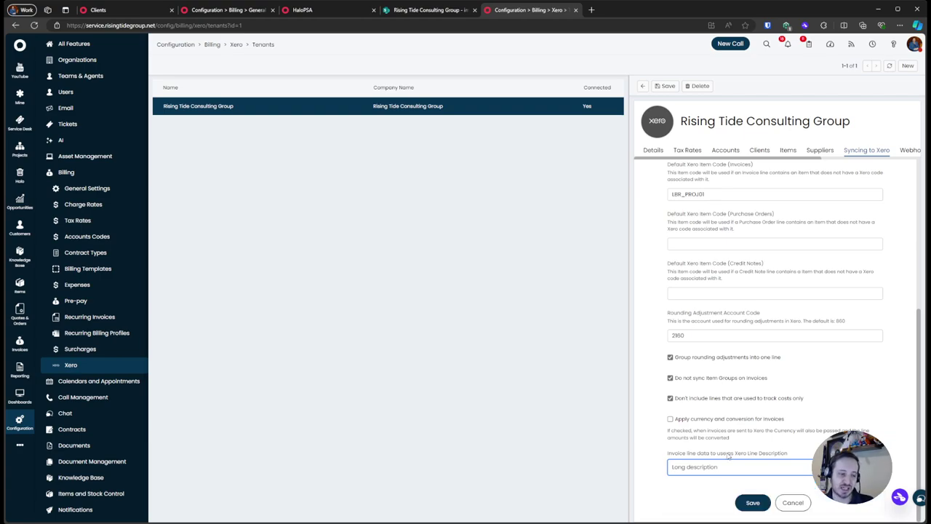
click(791, 500)
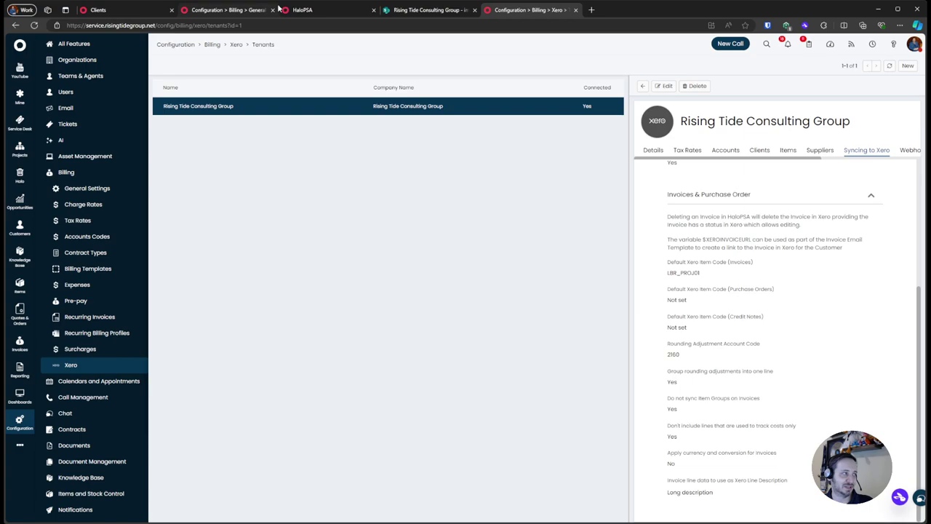
Step: Return to the training site's billing General Settings and close the Xero configuration tab
click(302, 10)
click(227, 10)
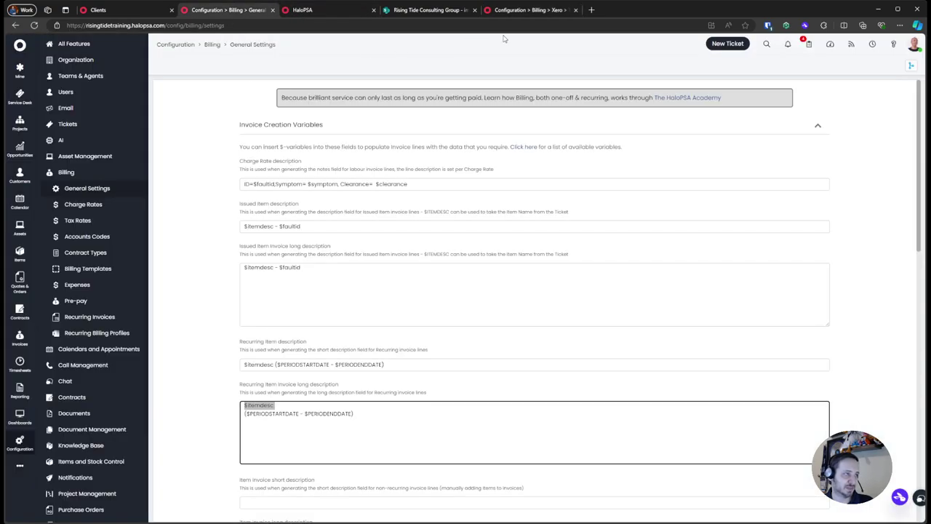
middle_click(520, 10)
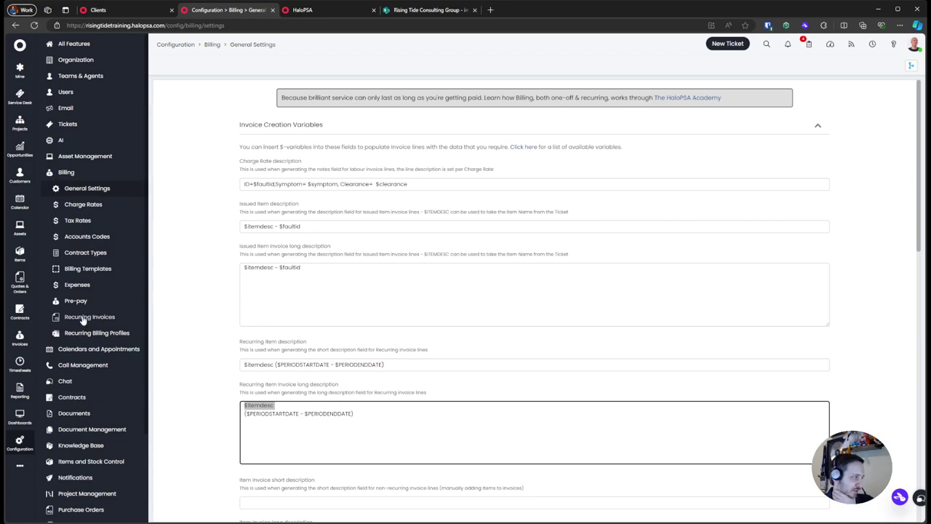
Step: Expand the PDF Templates section of the billing settings and open the list of invoice PDF templates
scroll(281, 306, down, 10)
scroll(281, 306, down, 2)
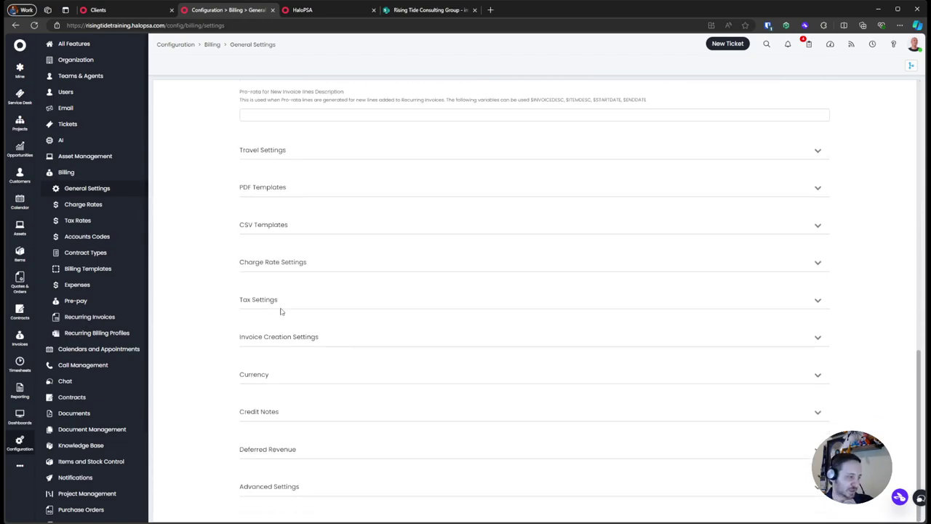
scroll(281, 308, up, 6)
scroll(241, 252, down, 5)
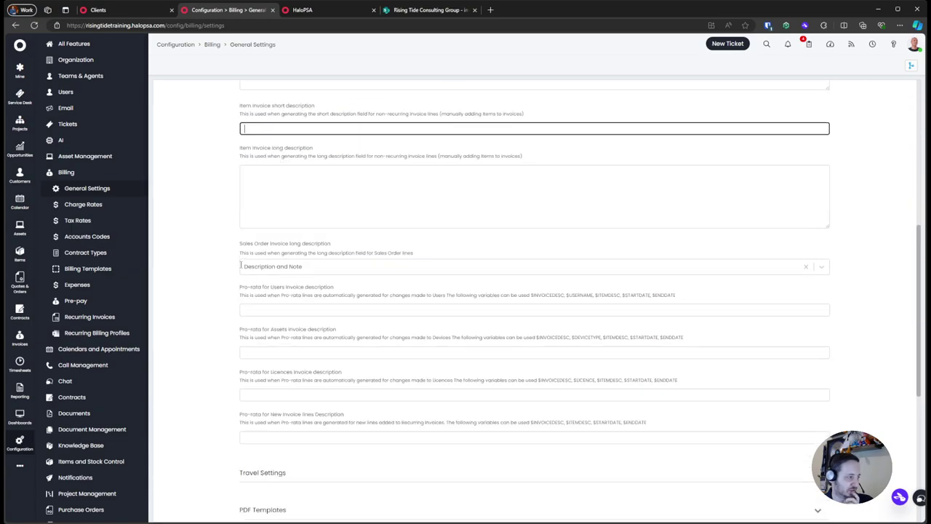
click(296, 278)
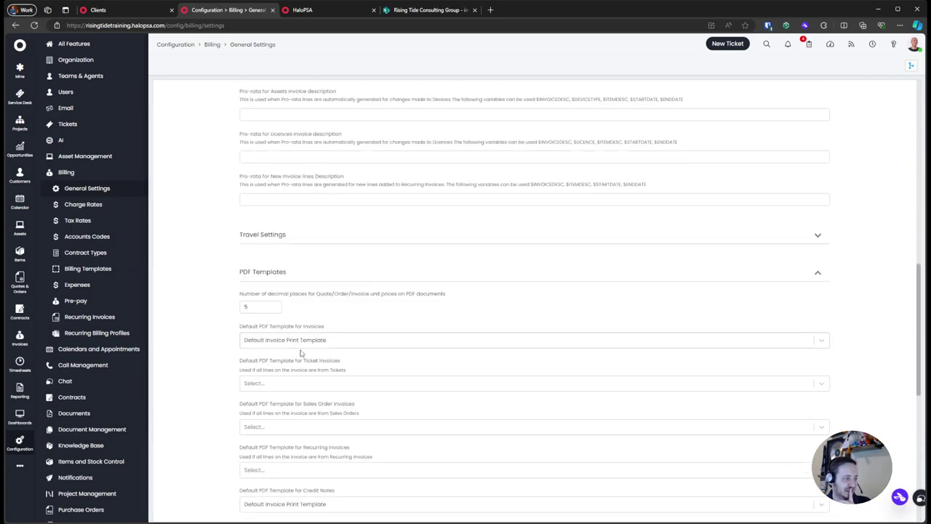
scroll(302, 353, down, 5)
click(304, 314)
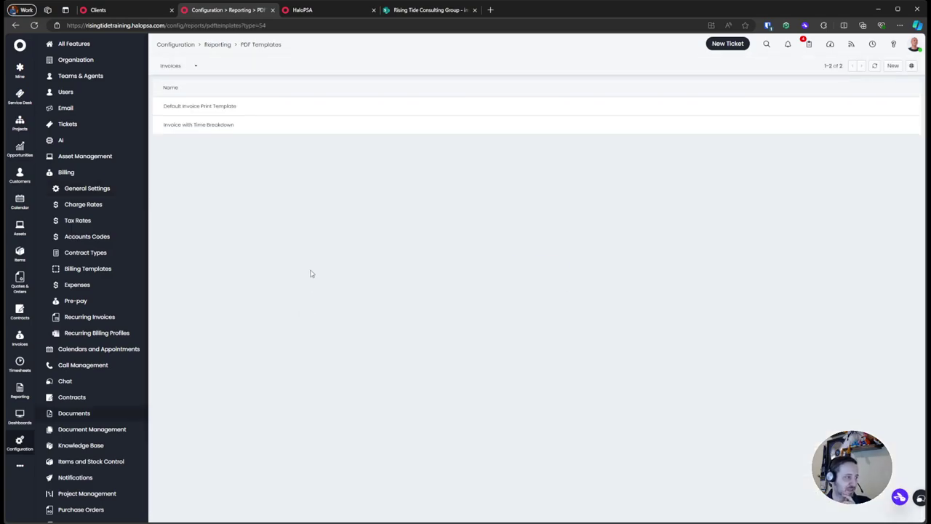
Step: Open the Default Invoice Print Template and check which field its details table uses for Description
click(208, 127)
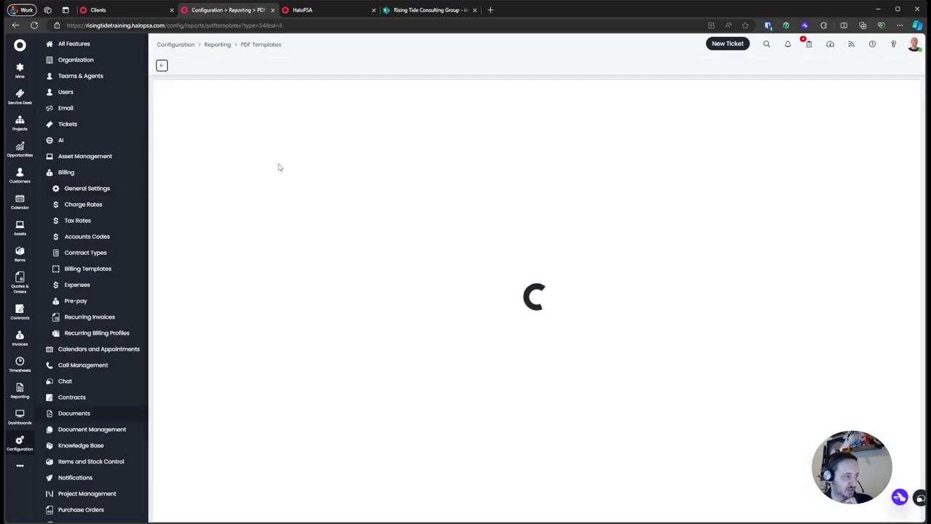
click(259, 129)
drag(245, 178, 354, 195)
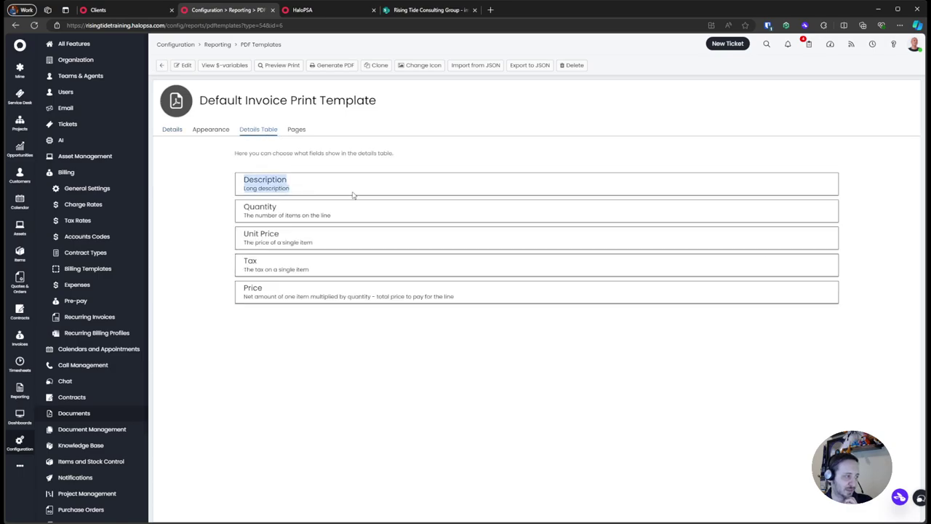
Step: Start editing the template and add a custom column to its details table
click(182, 65)
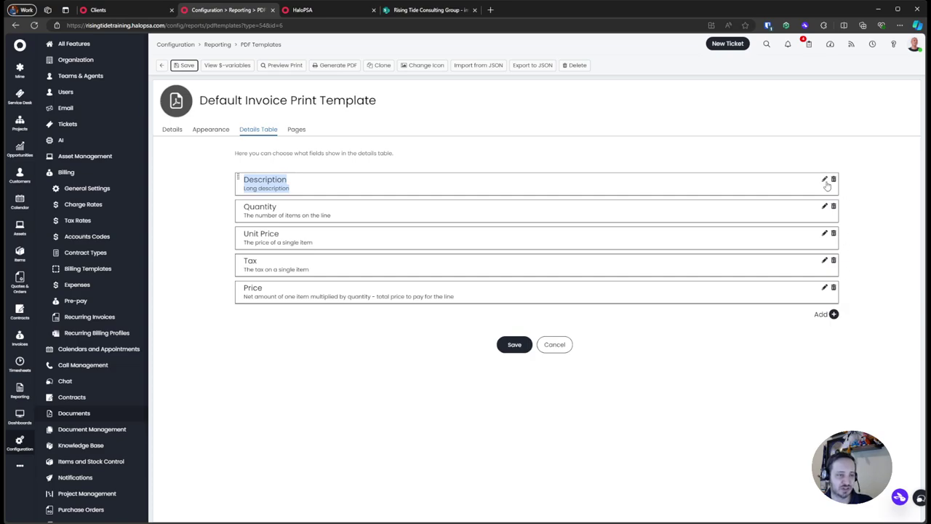
click(834, 313)
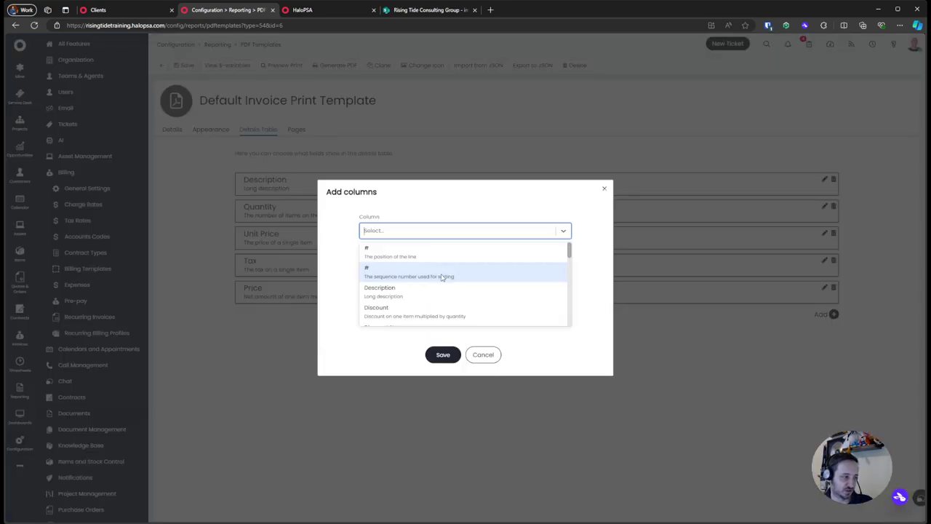
scroll(442, 304, down, 3)
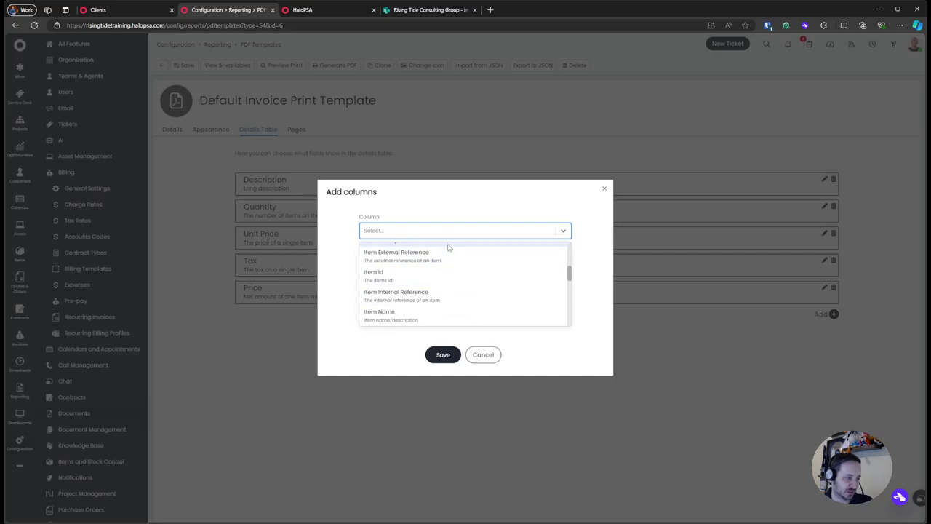
text(custom)
click(447, 283)
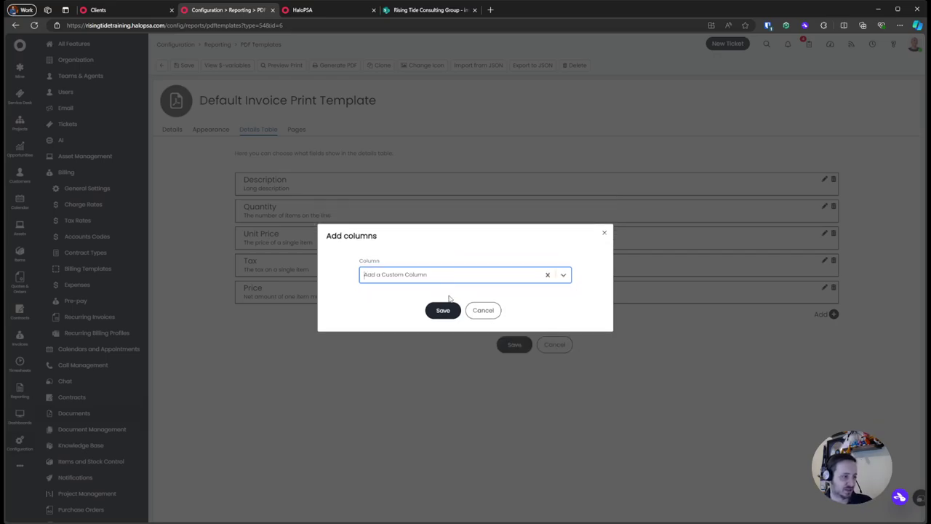
click(451, 305)
click(449, 287)
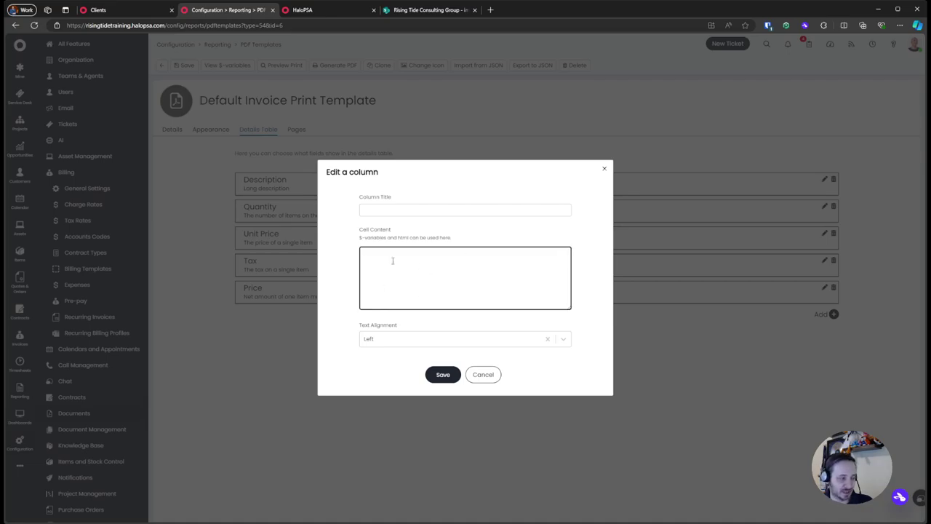
Step: Enter $ITEM<br/> and $SALESDESCRPITION on separate lines as the custom column's cell content, and cancel the column and template edits
drag(358, 238, 480, 240)
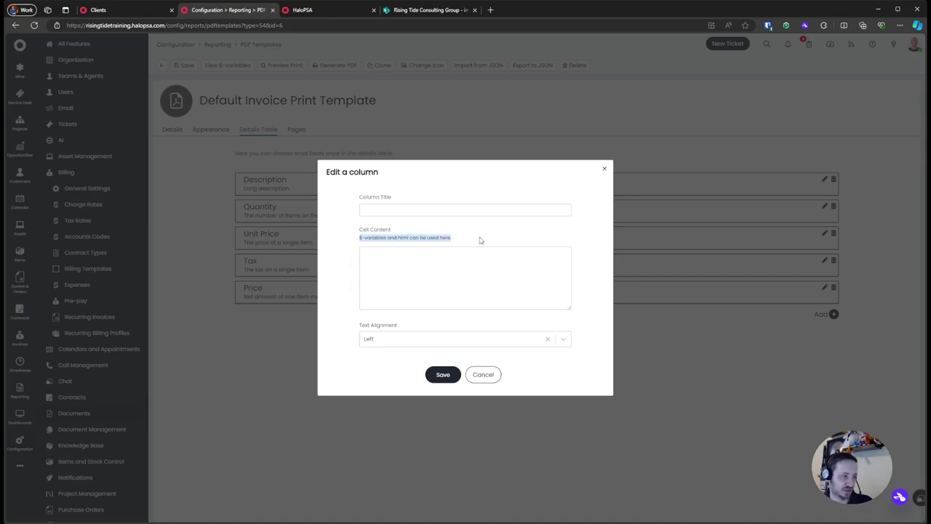
click(447, 273)
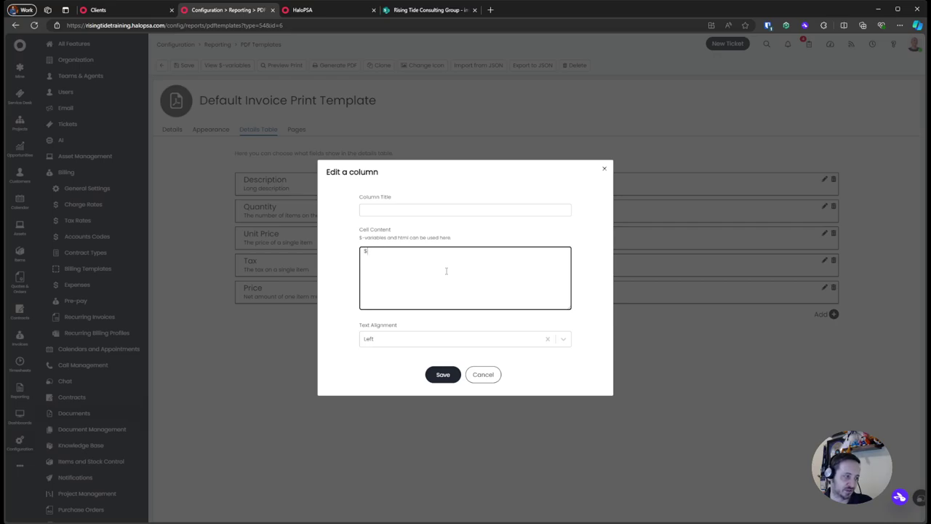
text($ITEM<b)
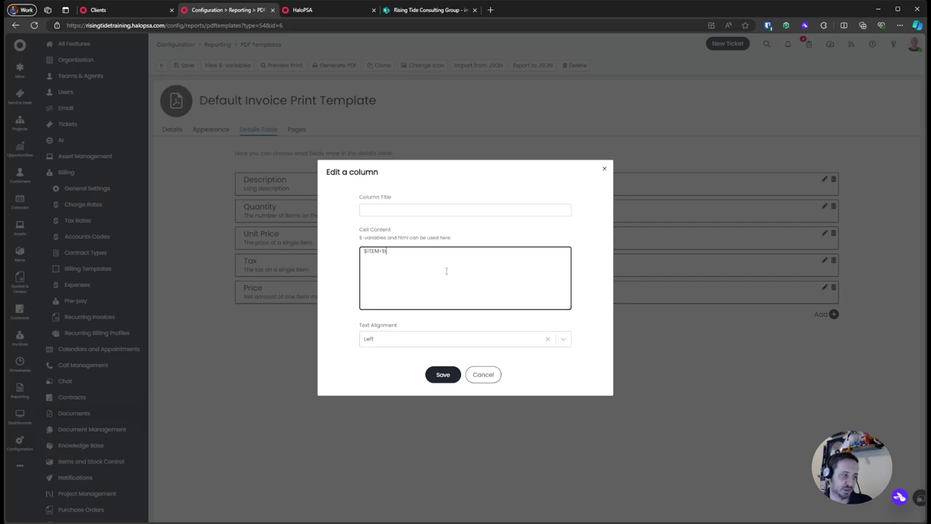
text(r/> $SALESDESCRI)
key(BackSpace)
key(BackSpace)
text(CRPIT)
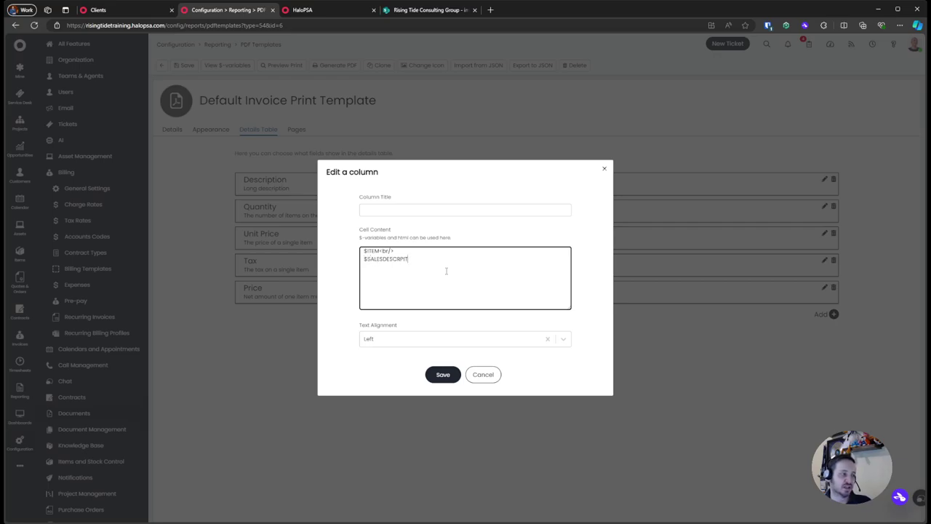
key(BackSpace)
key(BackSpace)
key(BackSpace)
text(IPTION)
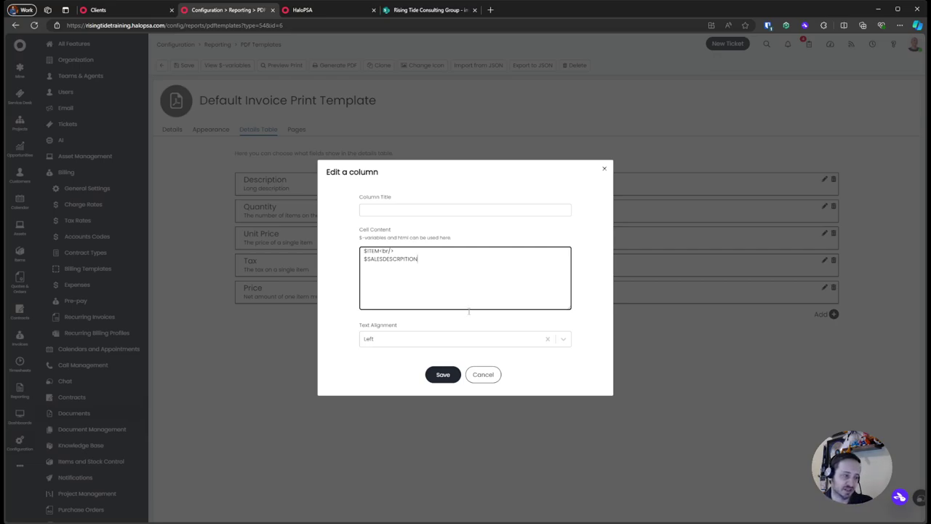
click(482, 374)
click(558, 343)
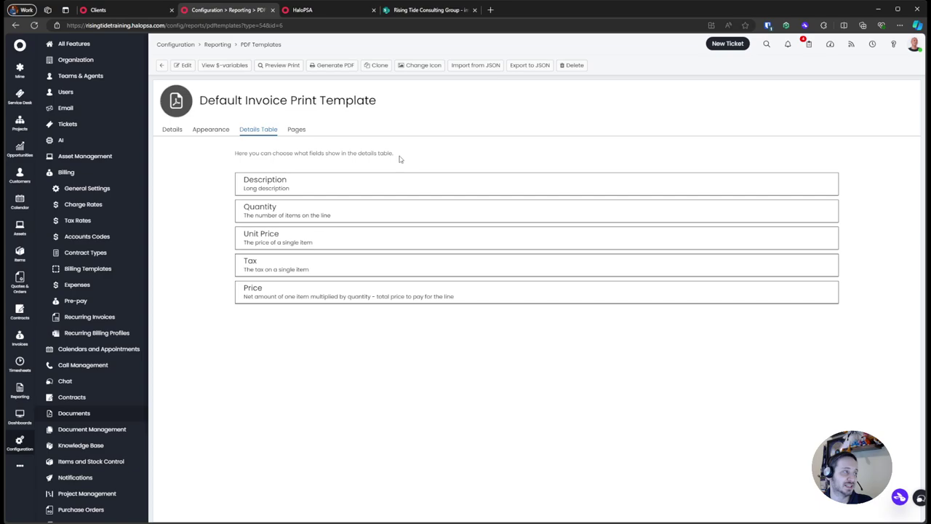
Step: Open the Items area in a new tab and switch to it
middle_click(20, 253)
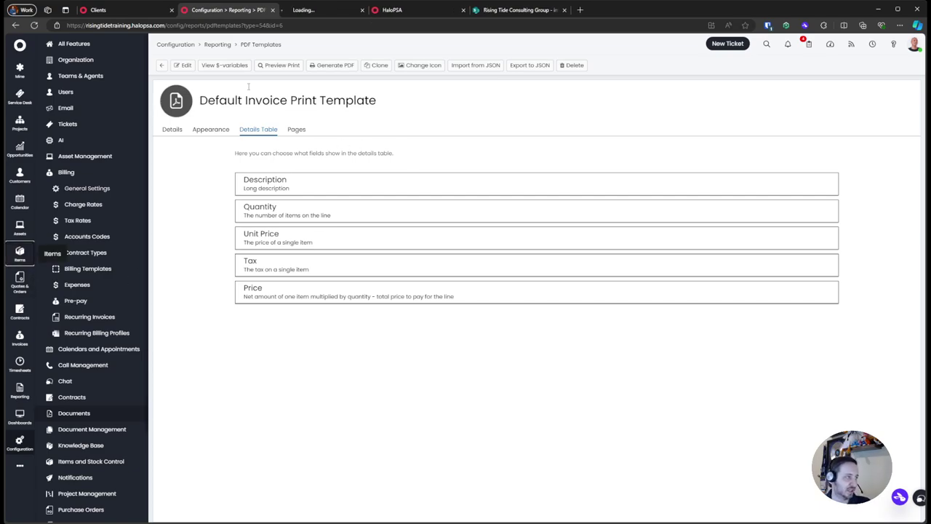
click(323, 9)
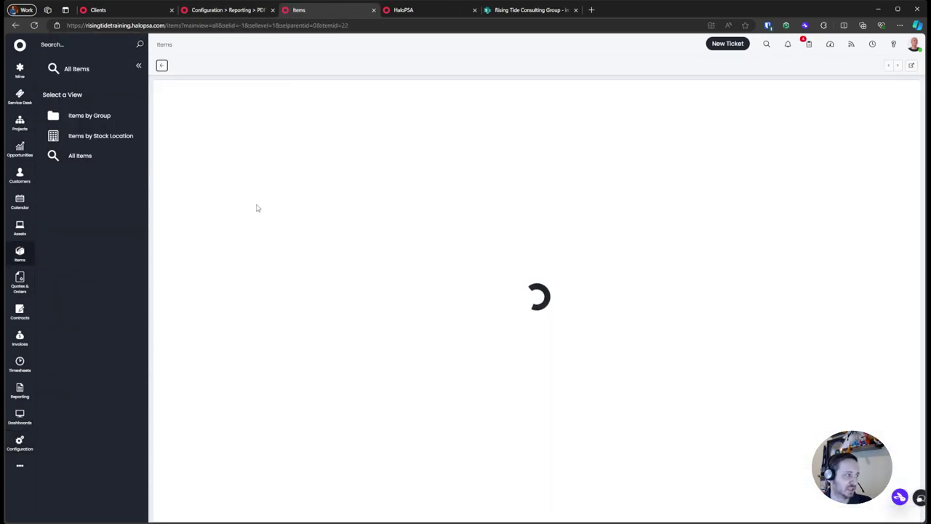
Step: Compare the Name and Sales Description fields of the Ethernet Cable (50m) item
scroll(276, 245, down, 5)
drag(229, 262, 397, 278)
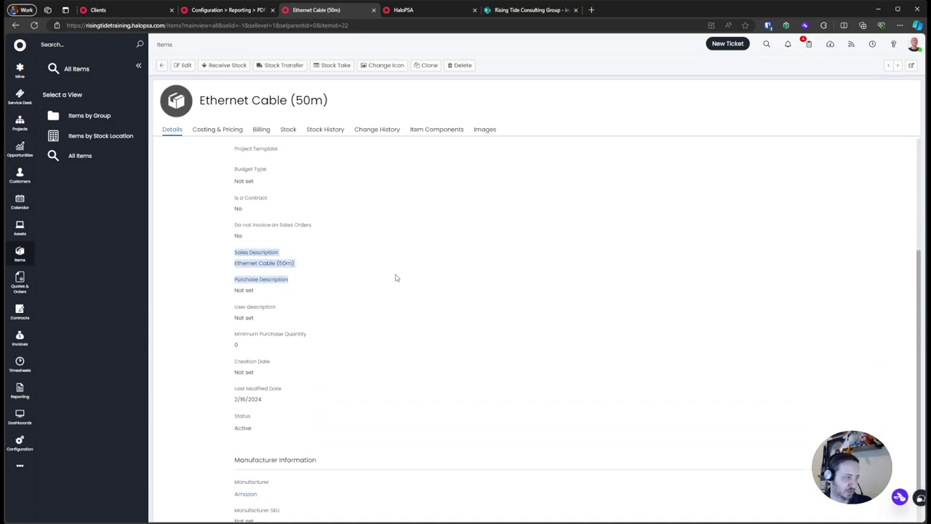
scroll(293, 291, up, 5)
drag(231, 163, 323, 160)
click(202, 156)
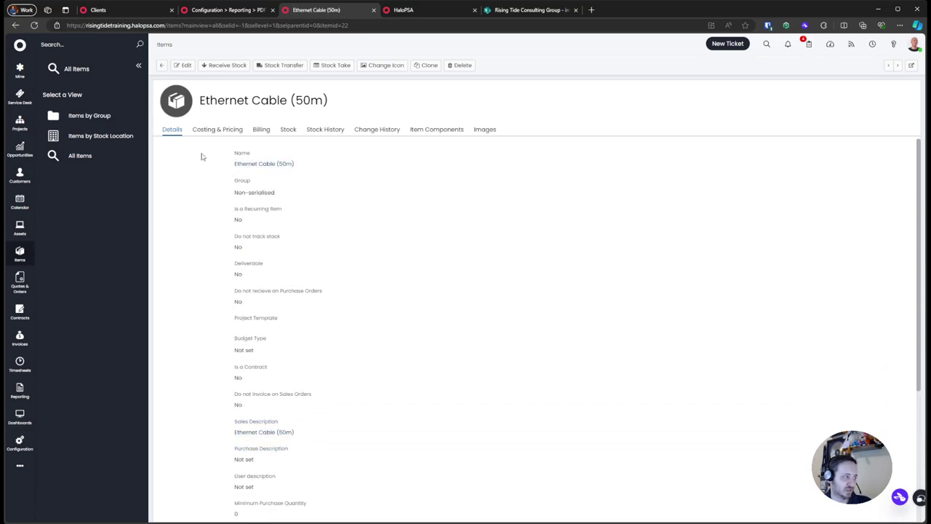
Step: Check the Sales Description field of an HDMI Cable (2m) item and the Dynamics 365 Customer Service Professional item
click(162, 65)
click(255, 295)
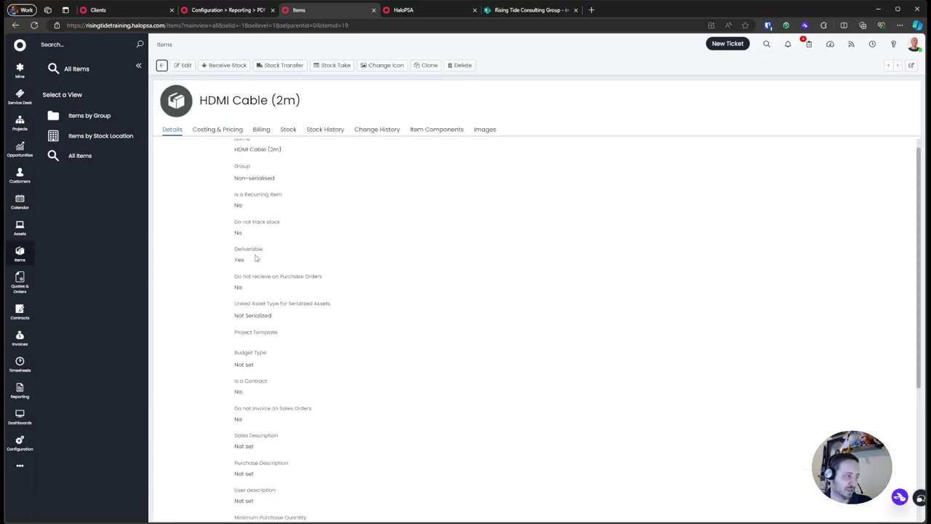
scroll(255, 261, down, 5)
click(162, 65)
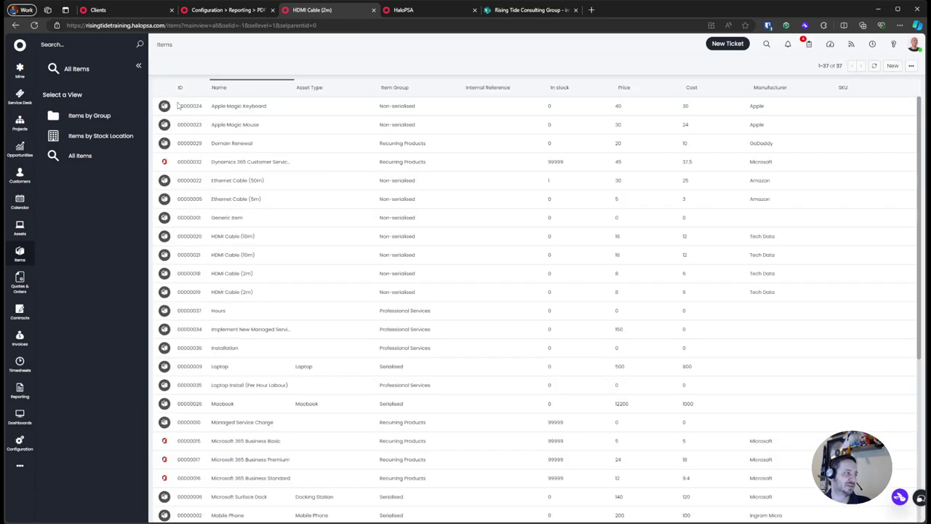
click(243, 164)
scroll(293, 392, down, 5)
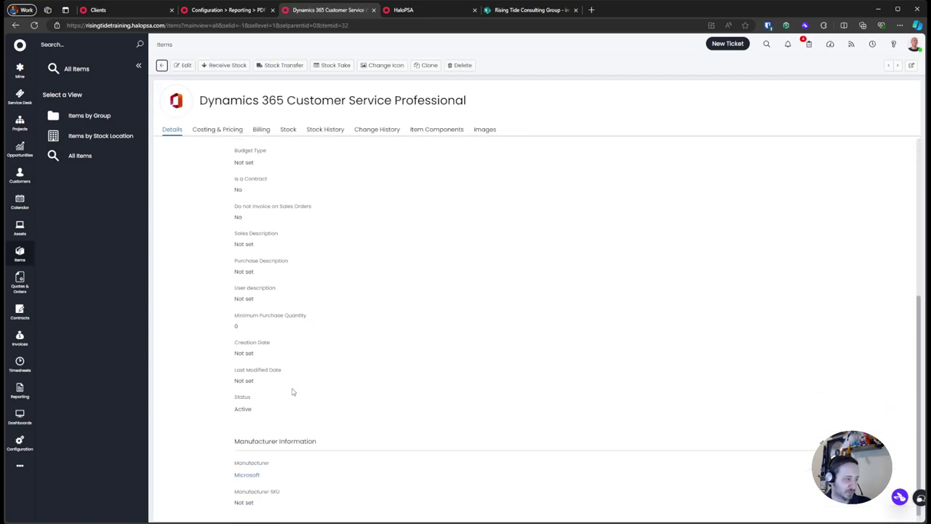
scroll(293, 392, up, 2)
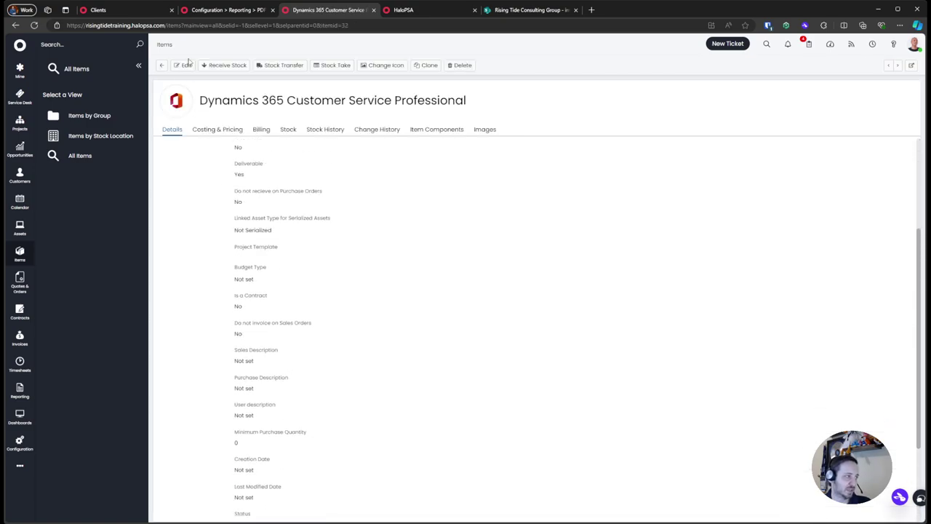
click(161, 65)
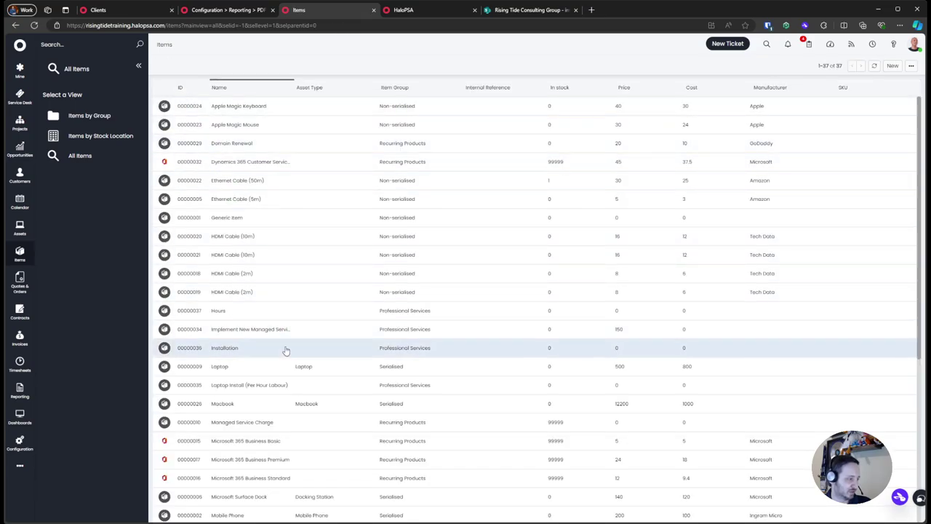
Step: Edit the Microsoft 365 Business Premium item and enter "Microsoft 365 Exchange + Office + Defender + Azure" as its Sales Description
scroll(284, 379, down, 2)
click(297, 376)
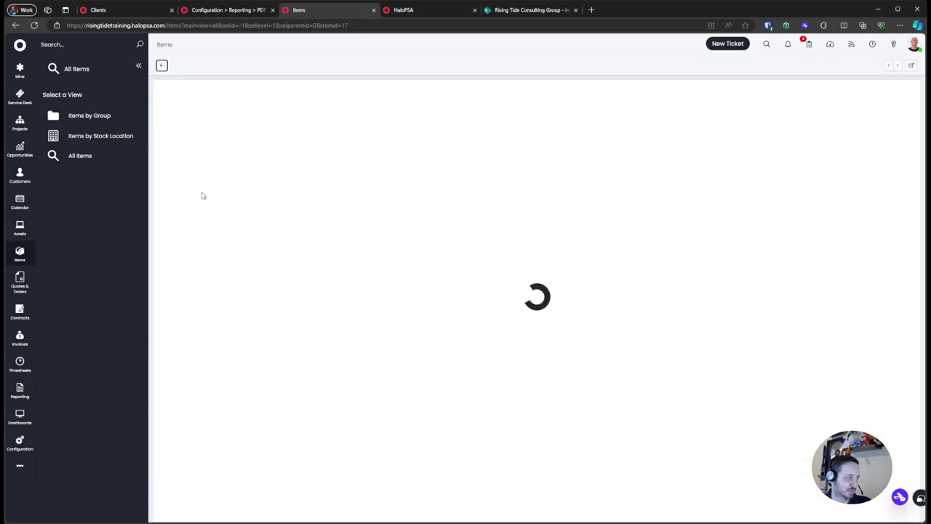
click(183, 65)
scroll(311, 436, down, 5)
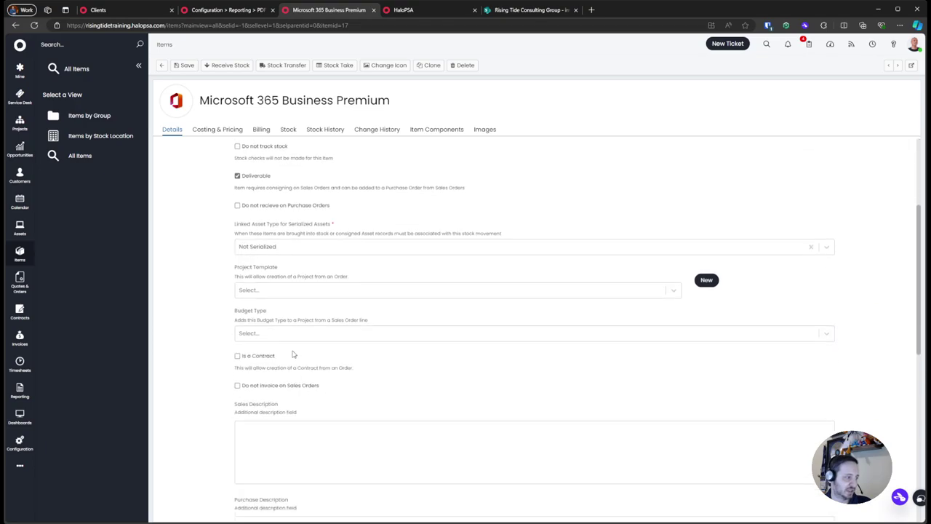
click(310, 437)
scroll(316, 432, down, 2)
text(M)
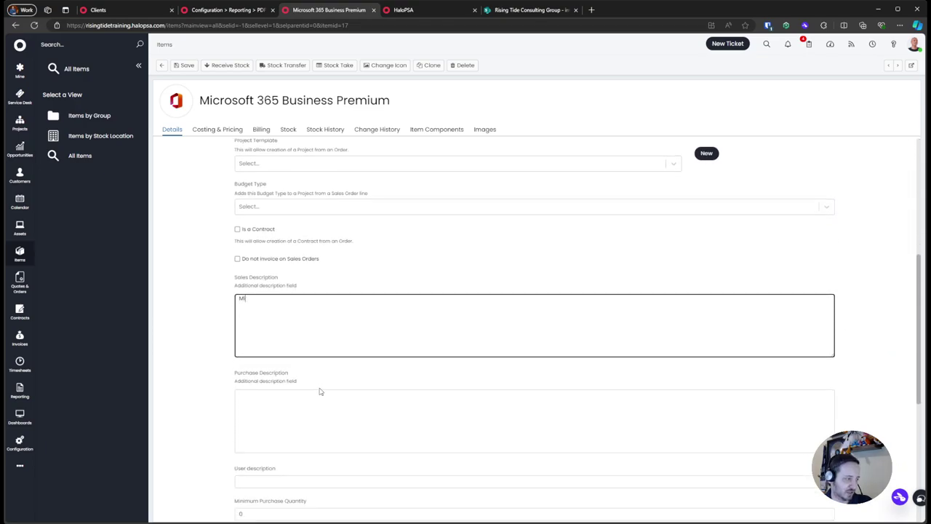
text(icrosoft 365 )
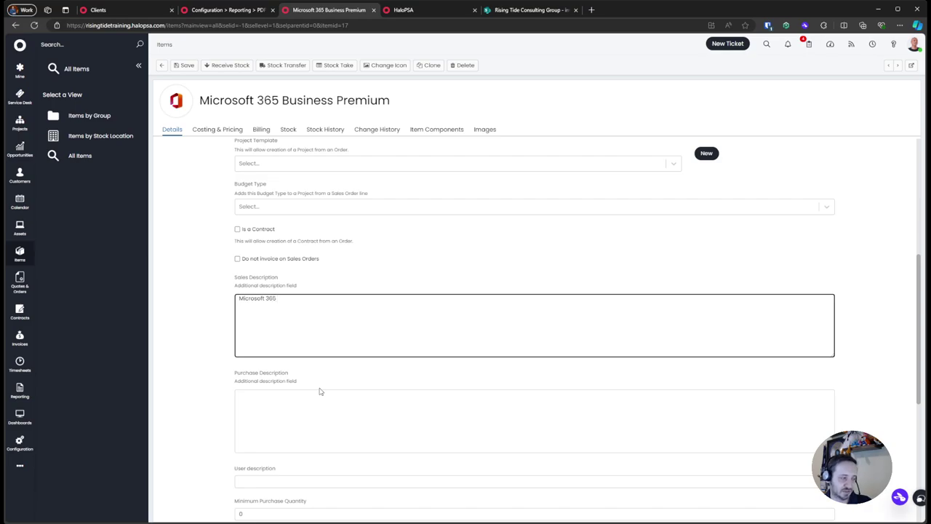
text(O)
key(BackSpace)
text(Excha)
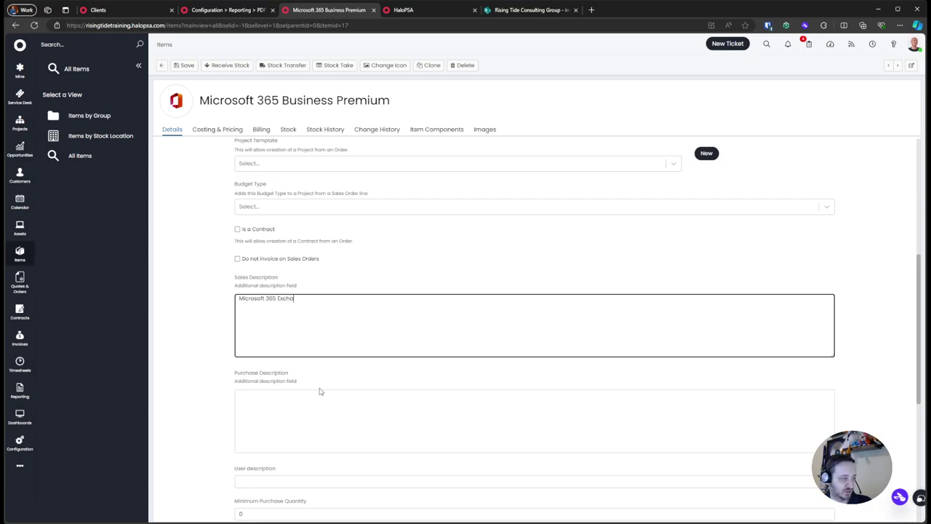
text(nge + Office)
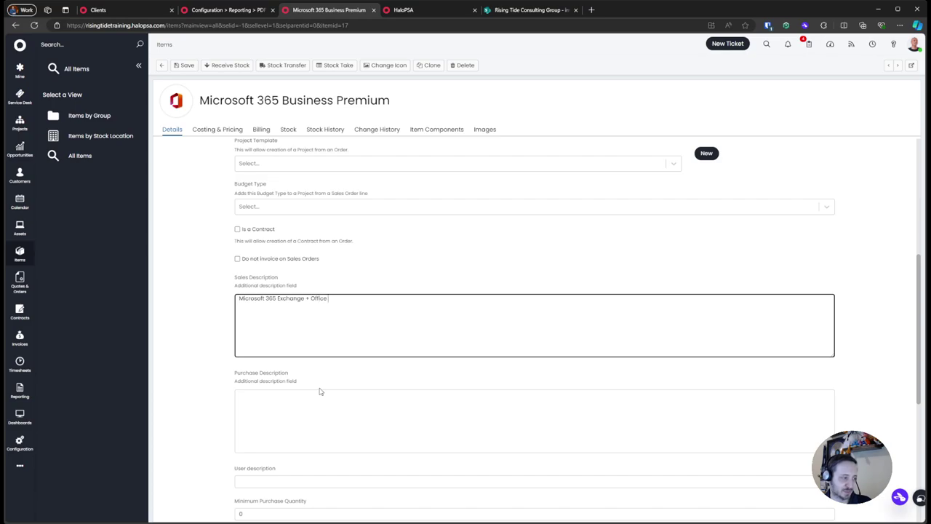
text( + S)
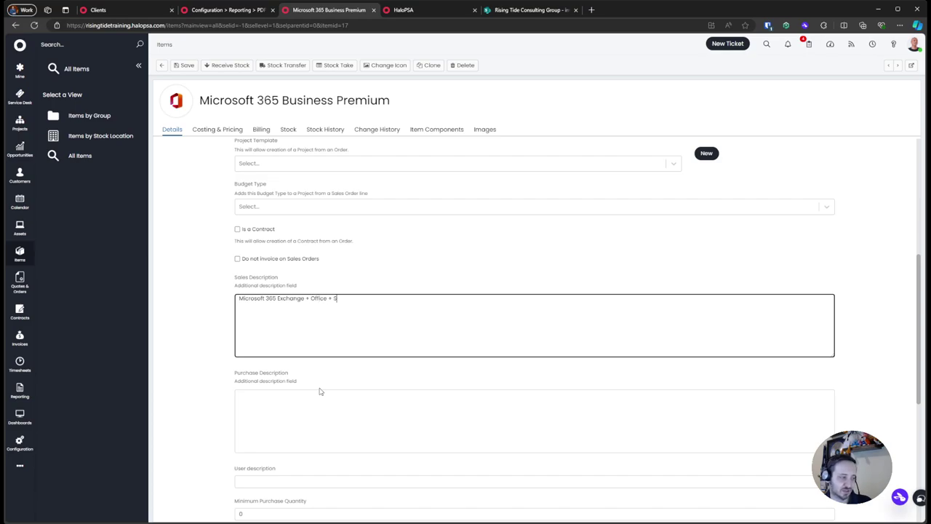
text(ecur)
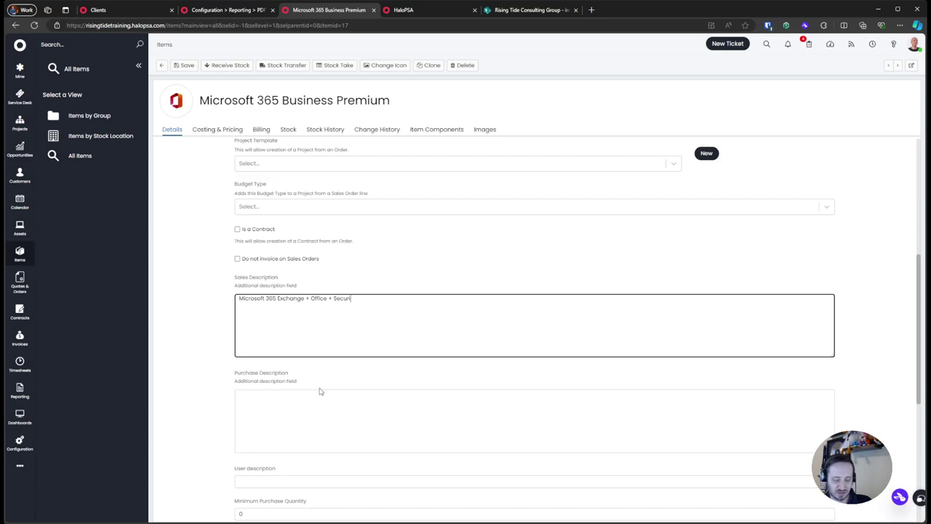
text(i)
key(BackSpace)
key(BackSpace)
key(BackSpace)
key(BackSpace)
key(BackSpace)
key(BackSpace)
text(Defende)
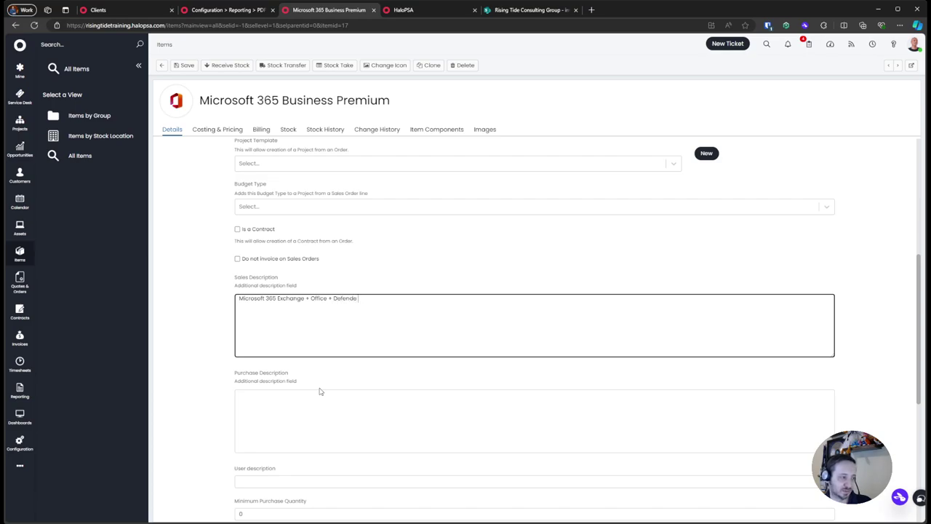
text( + Intu)
key(BackSpace)
key(BackSpace)
key(BackSpace)
key(BackSpace)
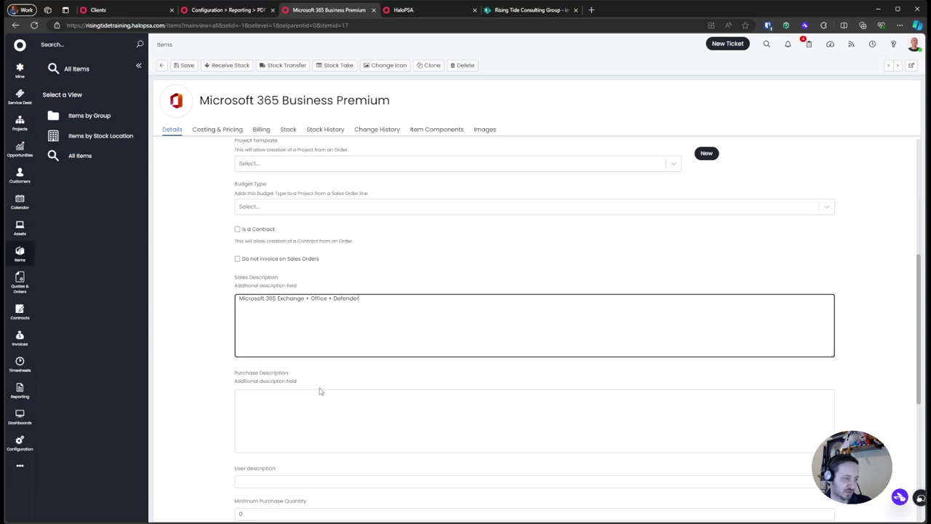
text(Azure)
key(Return)
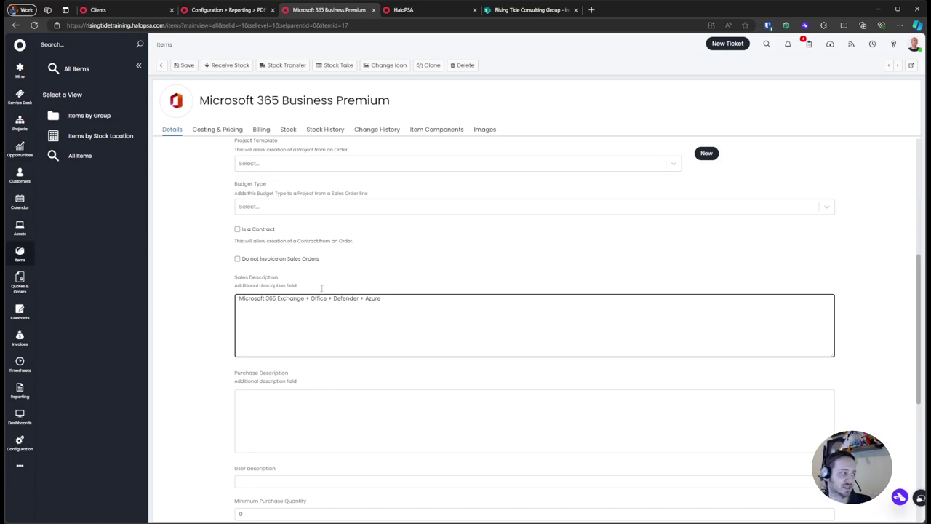
drag(235, 278, 343, 277)
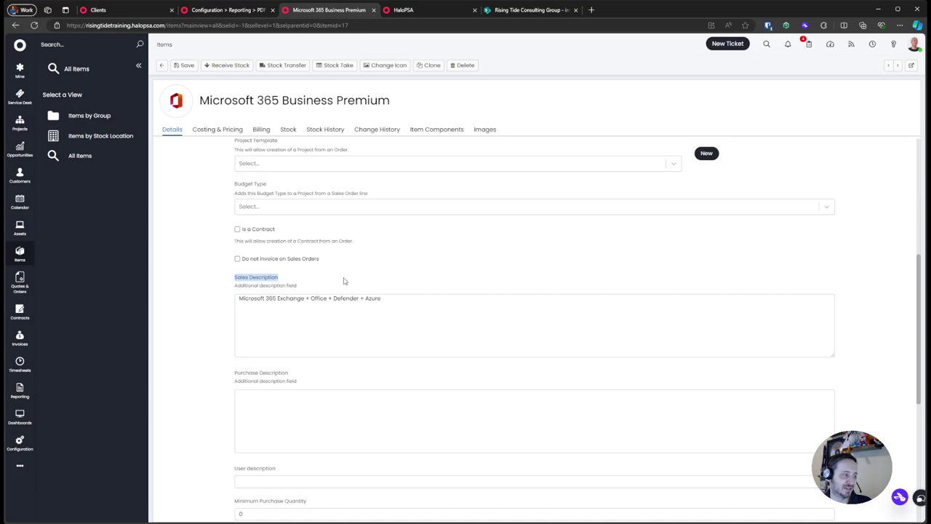
Step: Search the variables list for "sales" and copy the $ITEMSALESDESCRIPTION variable
click(406, 10)
click(286, 126)
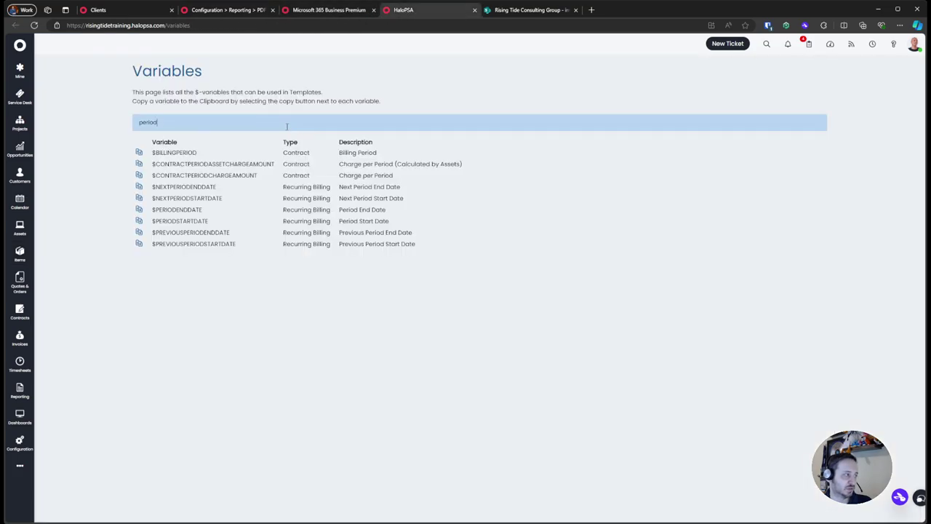
text(se)
key(ctrl+a)
text(sales)
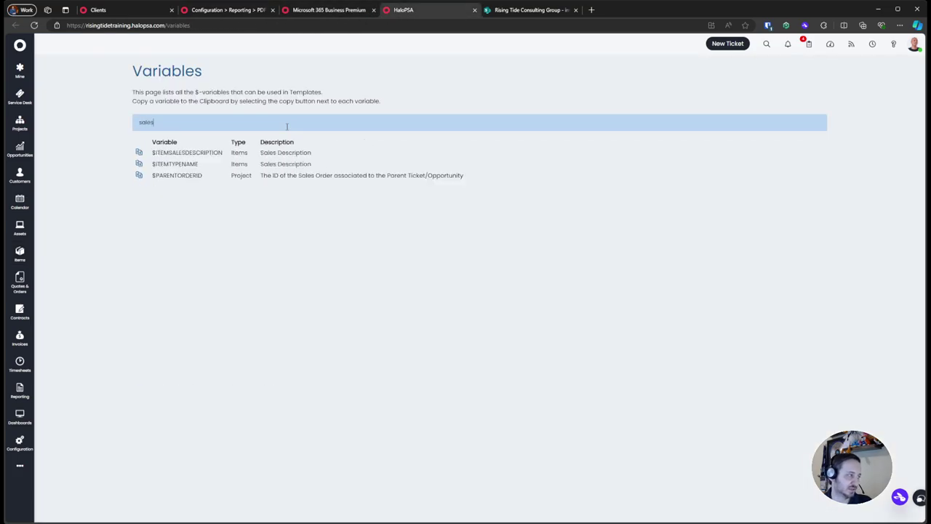
click(139, 152)
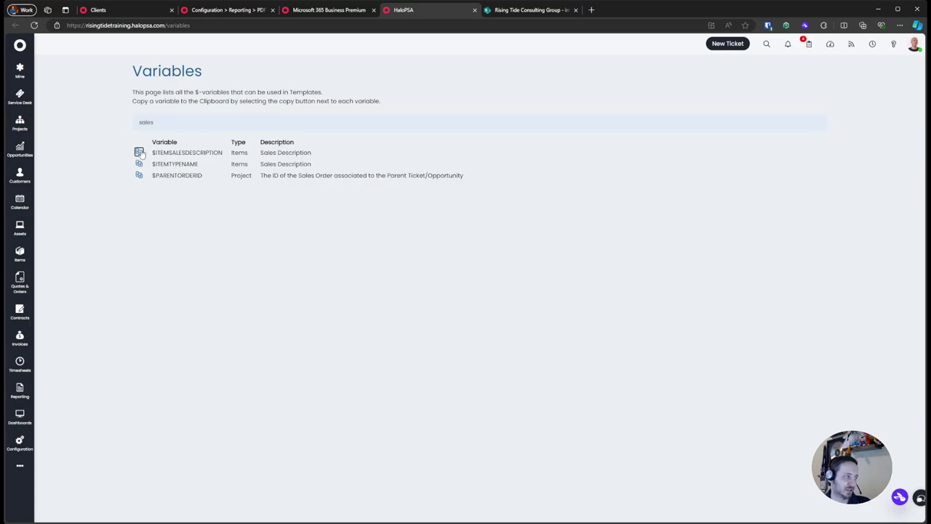
Step: In the billing general settings, replace $itemdesc with $ITEMSALESDESCRIPTION and a line break in the recurring item invoice long description
click(237, 10)
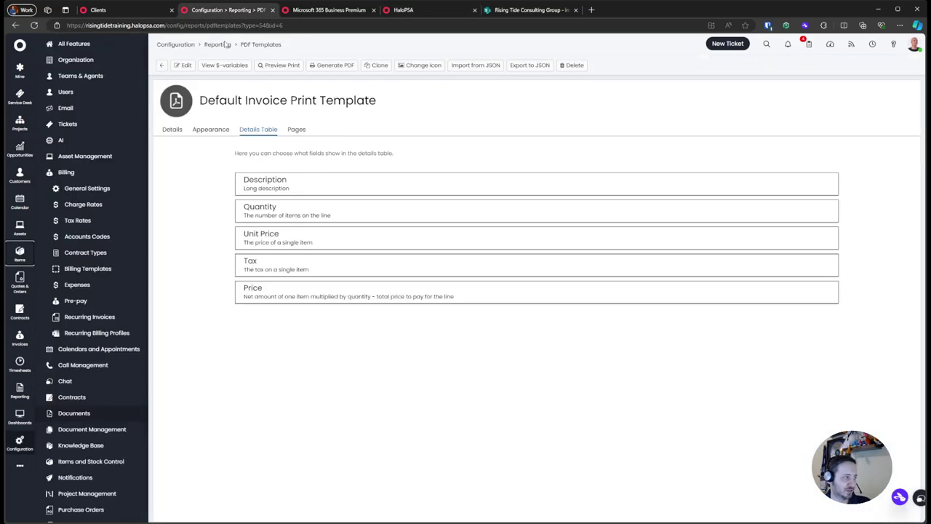
click(176, 44)
click(304, 247)
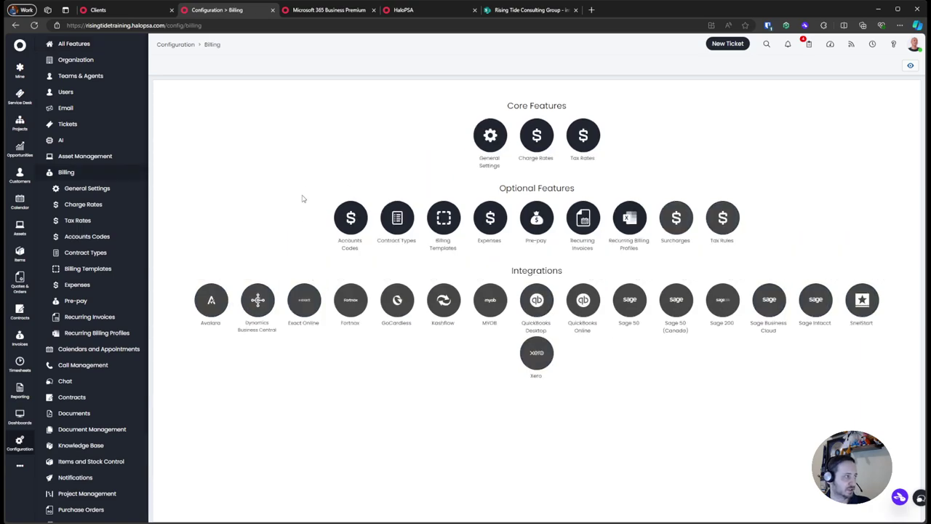
click(490, 135)
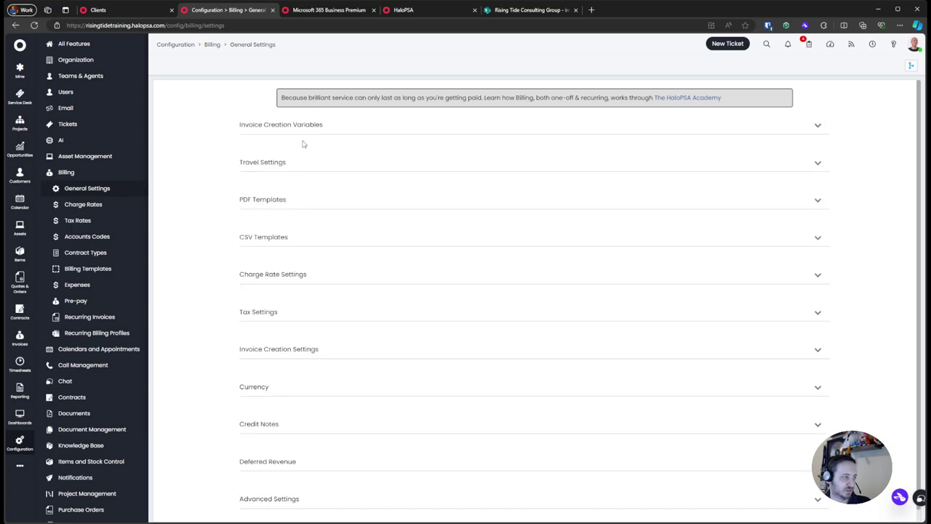
click(302, 131)
scroll(299, 146, down, 3)
drag(247, 244, 245, 236)
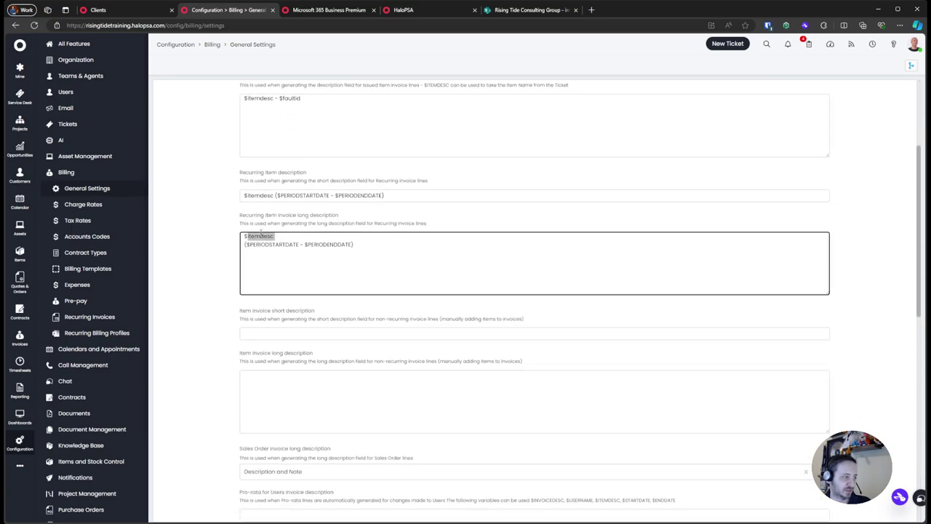
key(ctrl+v)
key(Return)
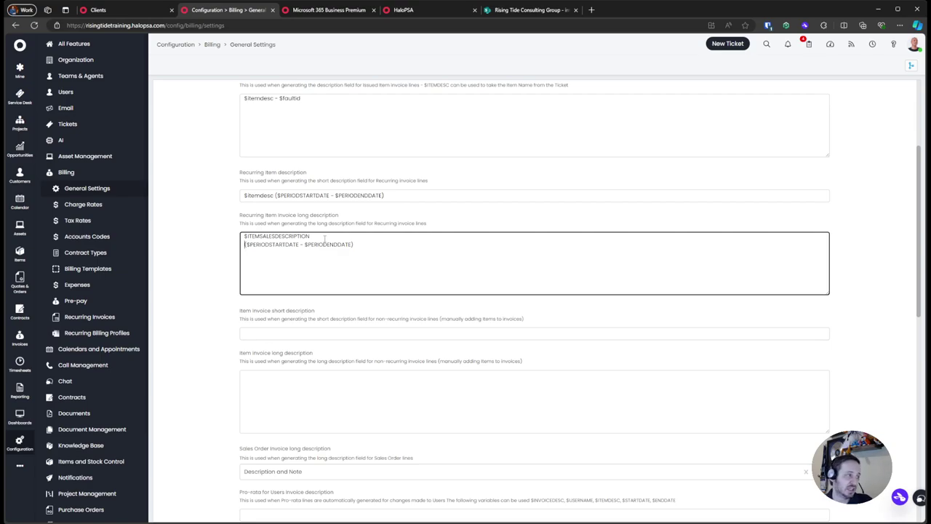
Step: Save the Microsoft 365 Business Premium item, and reload the Mendyonline - Managed Services recurring invoice for editing
click(320, 10)
click(182, 65)
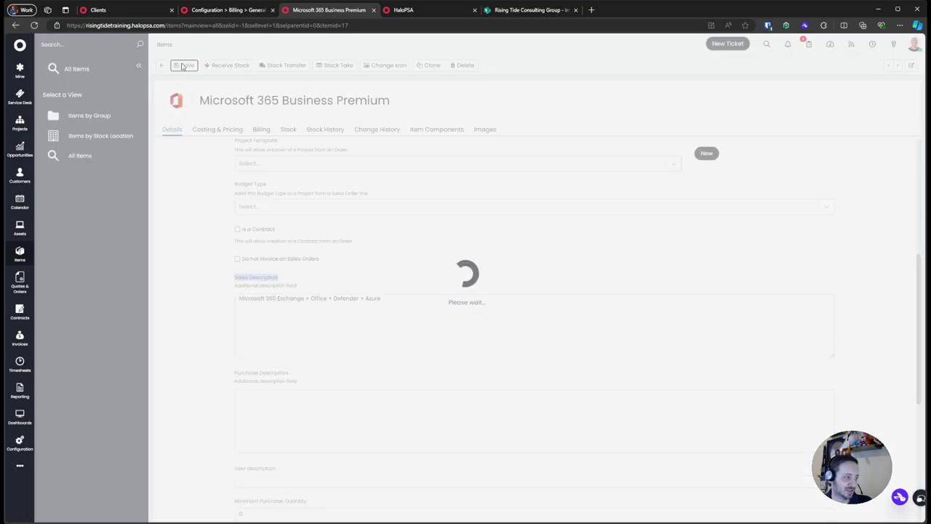
click(203, 9)
click(142, 10)
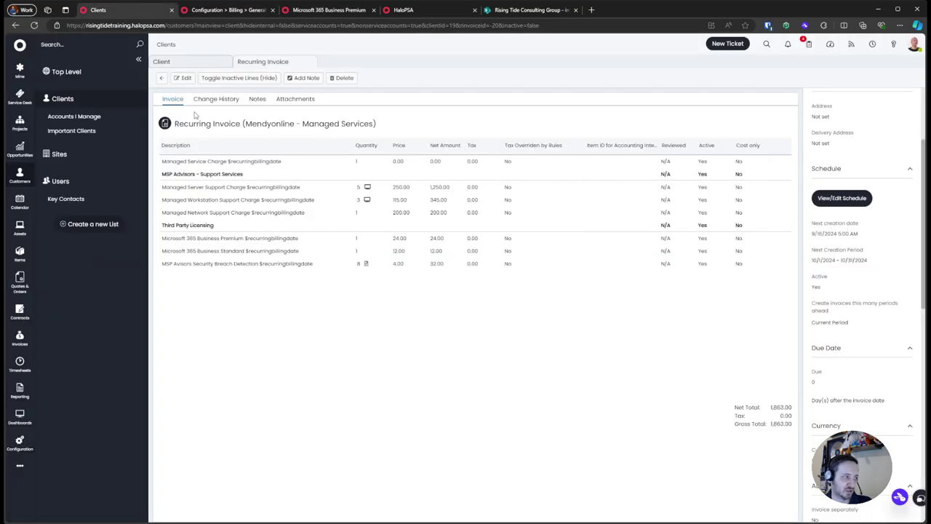
click(33, 25)
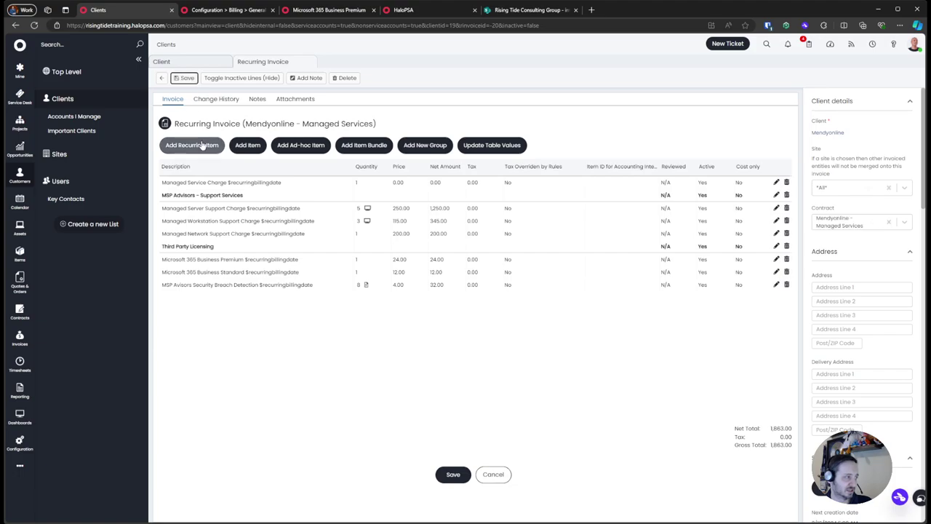
Step: Add Microsoft 365 Business Premium as a recurring item with quantity 1 to the recurring invoice and open the new line
click(203, 145)
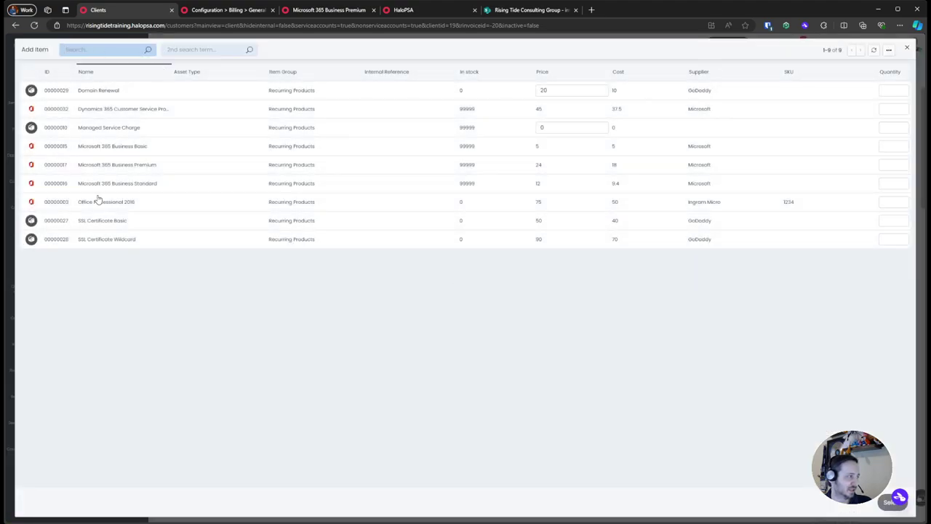
click(887, 165)
text(1)
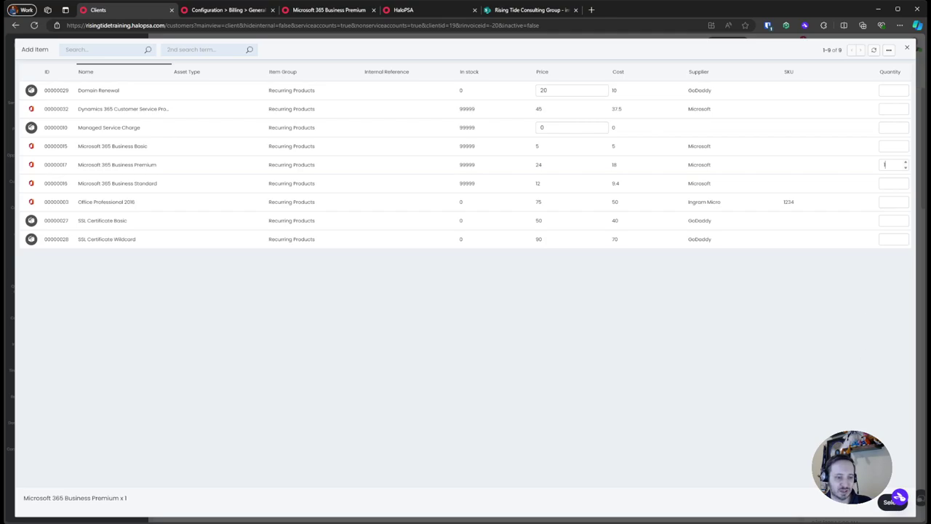
click(889, 501)
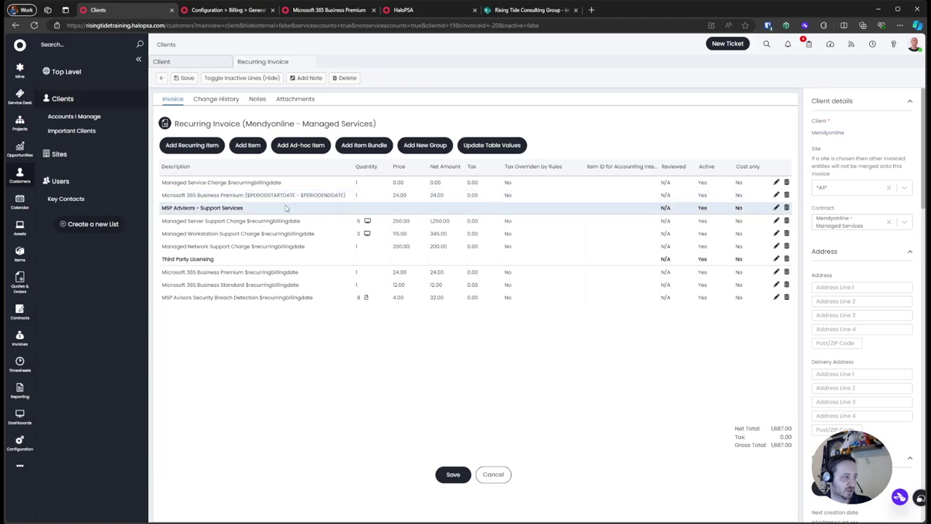
drag(245, 195, 325, 194)
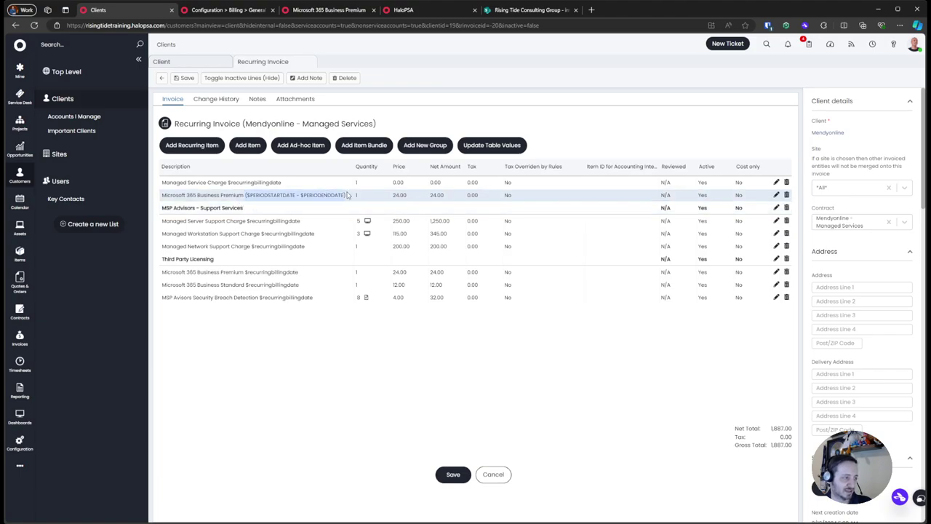
click(425, 195)
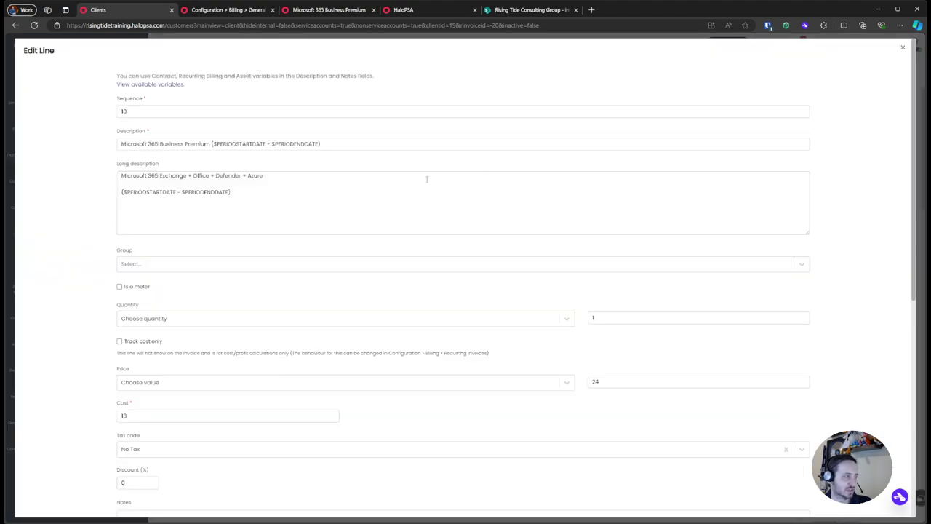
Step: Review the long description of the new Microsoft 365 Business Premium line and save the line
triple_click(223, 178)
drag(231, 192, 98, 180)
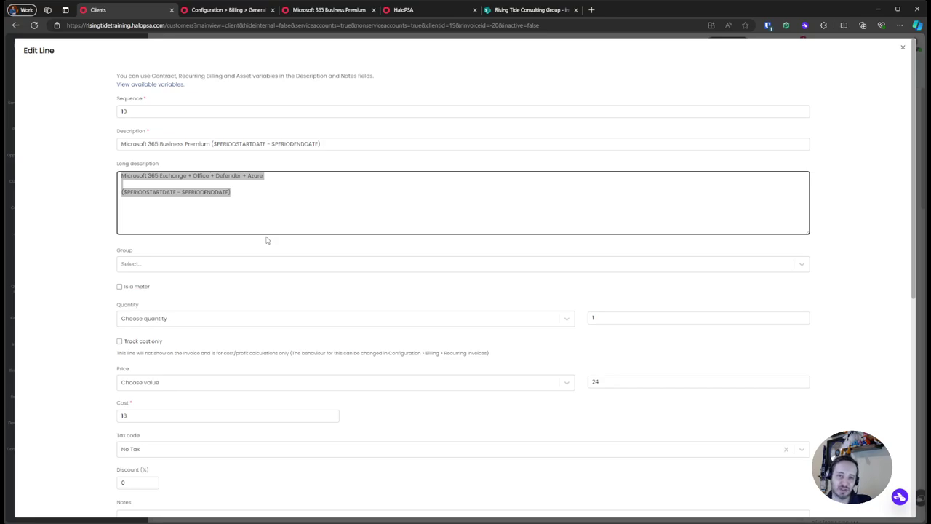
scroll(266, 240, down, 6)
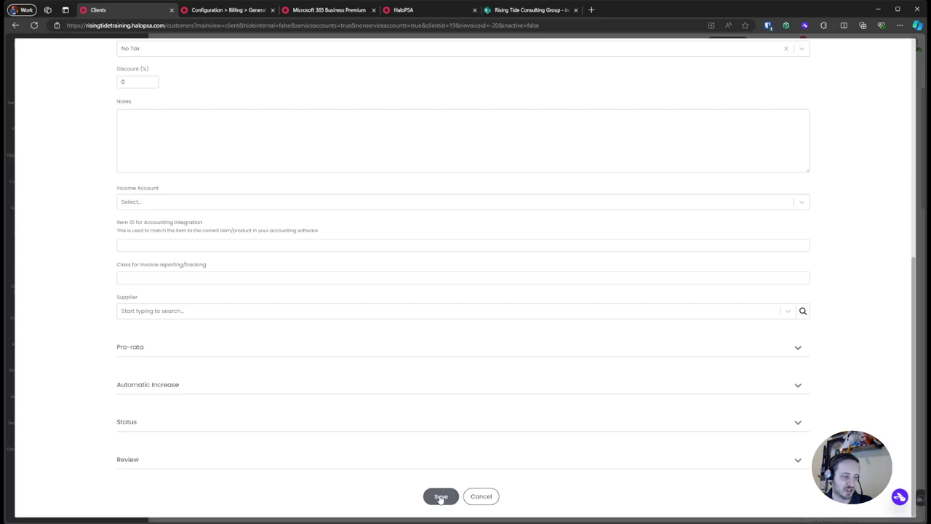
click(440, 497)
Step: Check the description and long description of the Managed Network Support Charge line, and close the line by saving it
click(776, 246)
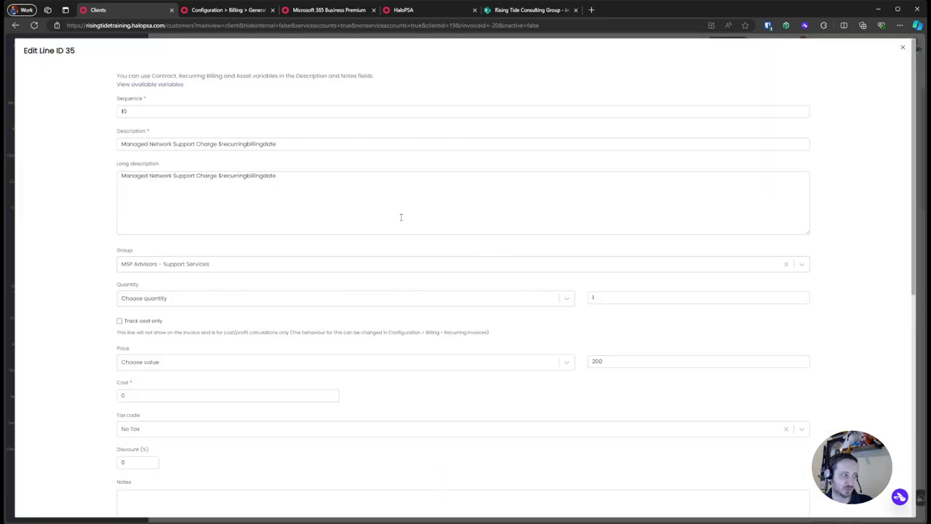
scroll(449, 460, down, 6)
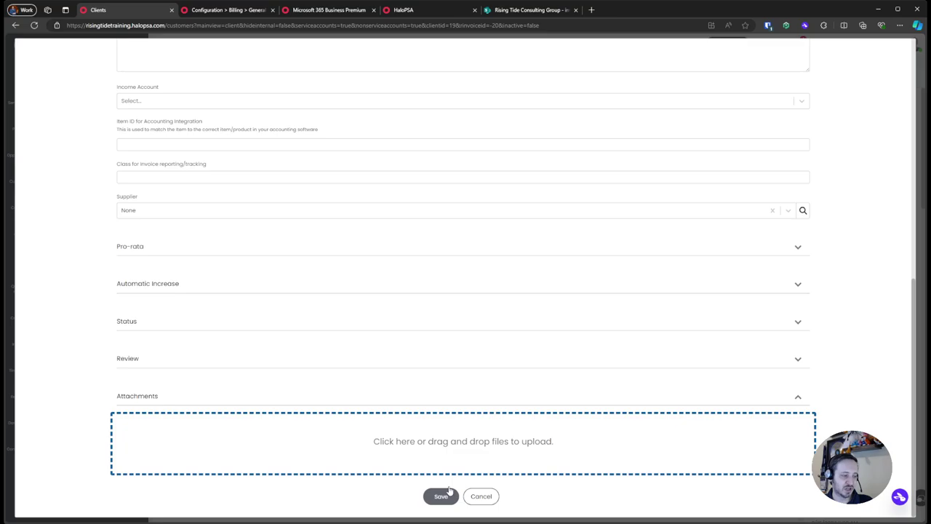
click(441, 495)
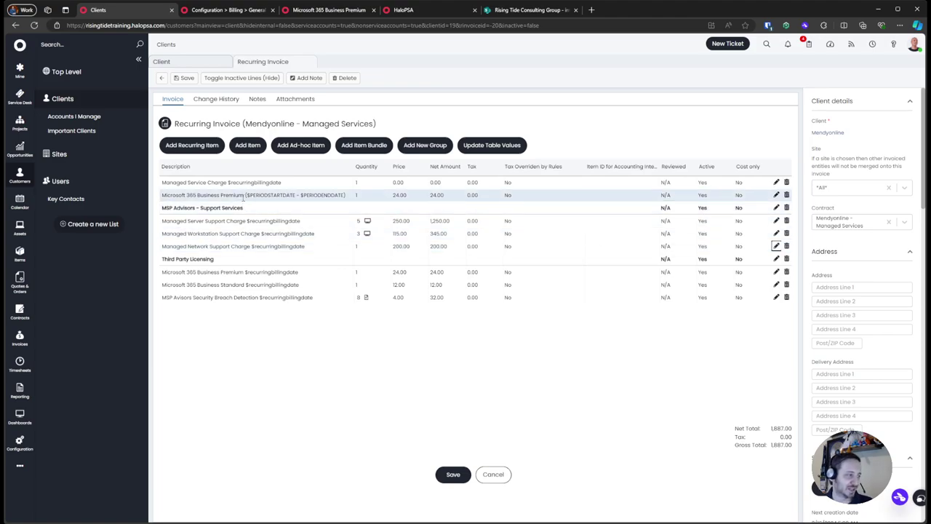
Step: Copy the ($PERIODSTARTDATE - $PERIODENDDATE) text from the new line, and delete the Managed Service Charge and ungrouped Microsoft 365 Business Premium lines
drag(244, 198, 343, 202)
key(ctrl+c)
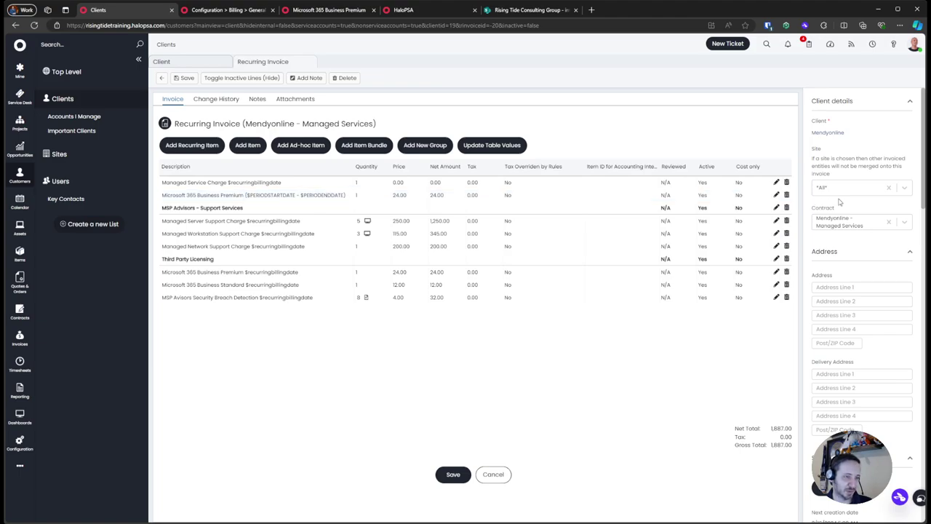
click(786, 183)
click(786, 183)
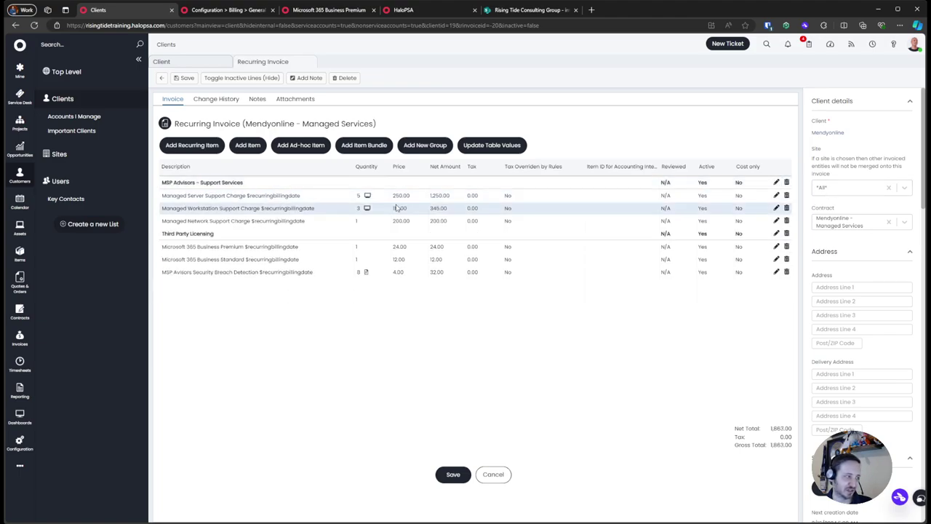
Step: Replace $recurringbillingdate with ($PERIODSTARTDATE - $PERIODENDDATE) in the description and long description of the Managed Server Support Charge line, and save it
click(776, 195)
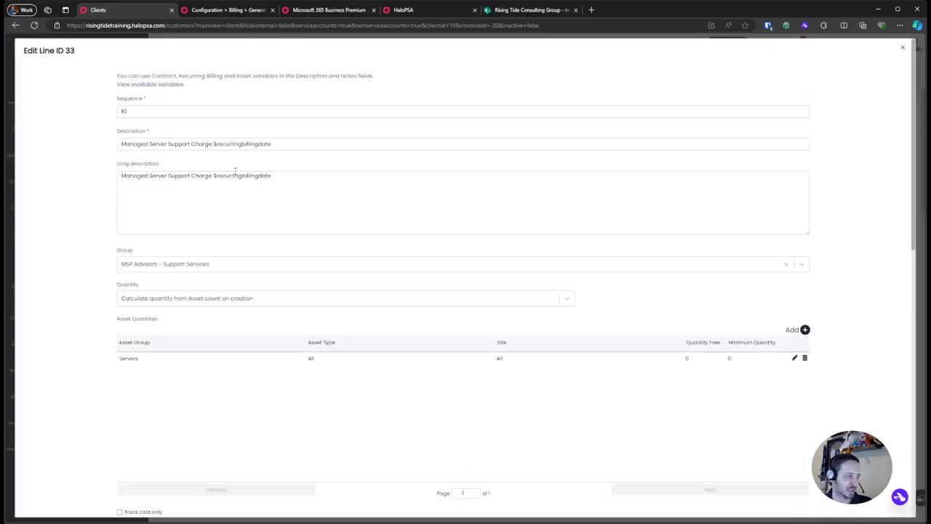
drag(214, 143, 307, 143)
key(ctrl+v)
click(213, 175)
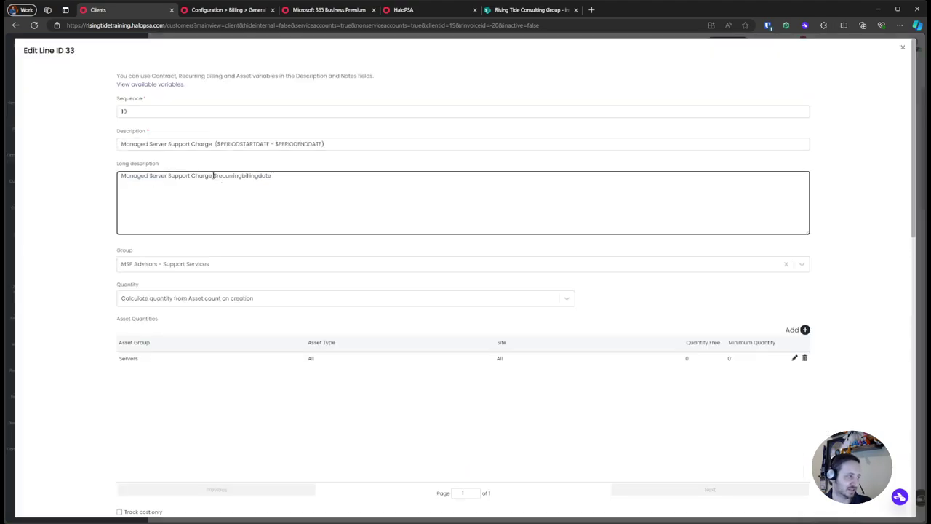
drag(213, 176, 330, 176)
key(ctrl+v)
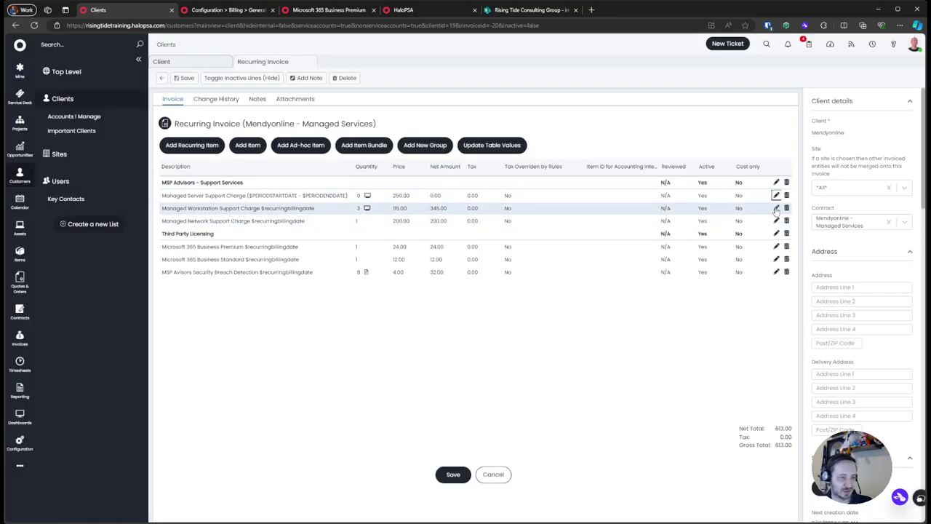
Step: Replace $recurringbillingdate with ($PERIODSTARTDATE - $PERIODENDDATE) in the description and long description of the Managed Workstation Support Charge line, and save it
click(776, 211)
drag(228, 175, 346, 172)
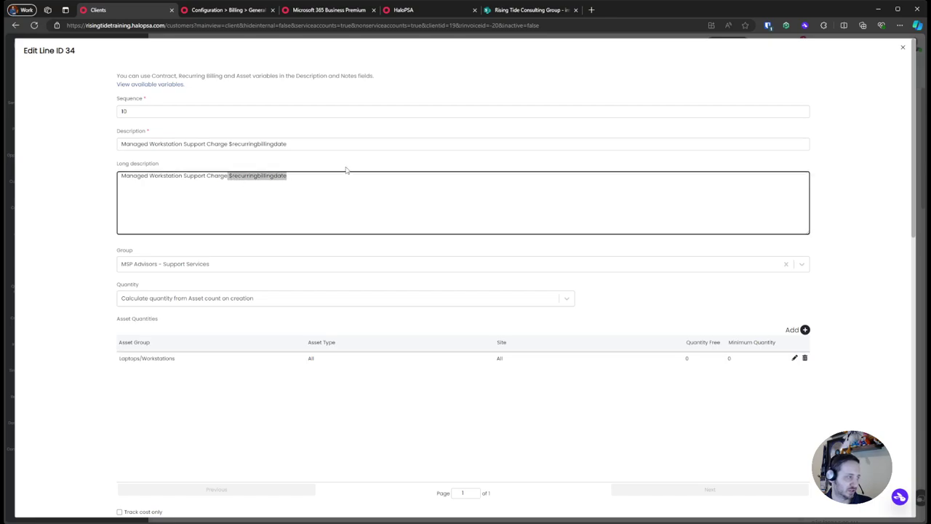
key(ctrl+v)
drag(228, 143, 345, 143)
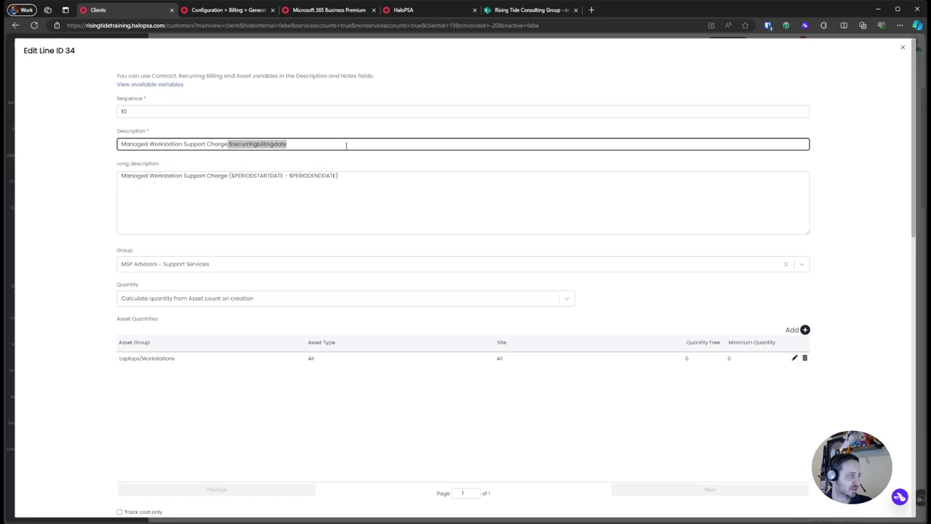
key(ctrl+v)
key(Return)
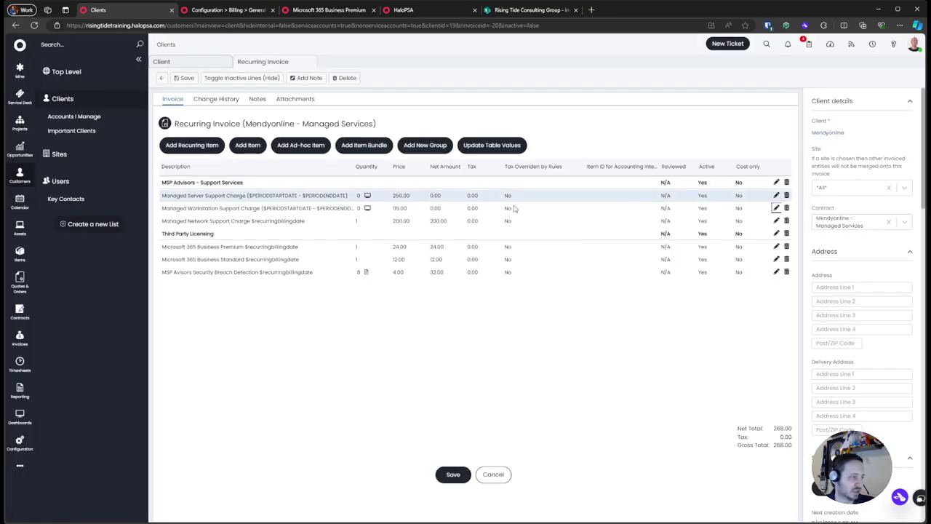
Step: Replace $recurringbillingdate with ($PERIODSTARTDATE - $PERIODENDDATE) in the description and long description of the Managed Network Support Charge line, and save it
click(776, 224)
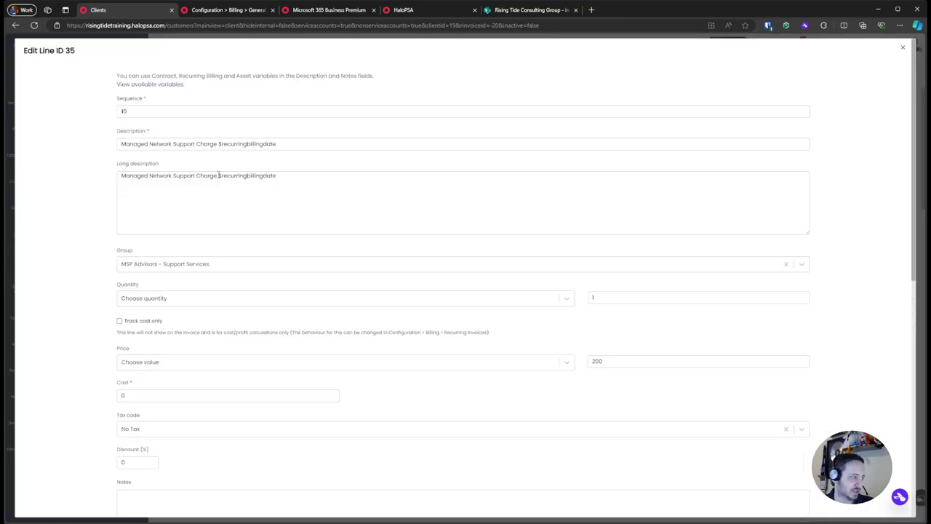
drag(218, 175, 378, 178)
key(ctrl+v)
drag(219, 144, 322, 141)
key(ctrl+v)
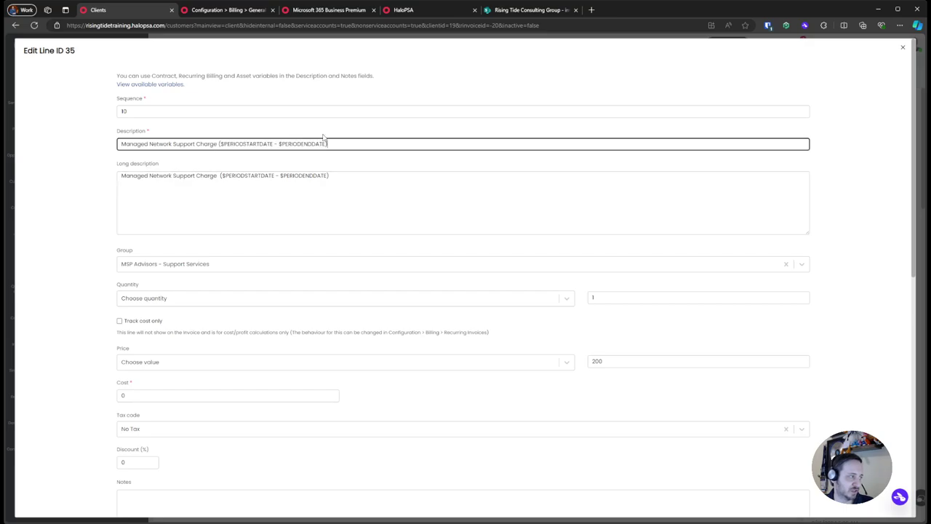
key(Return)
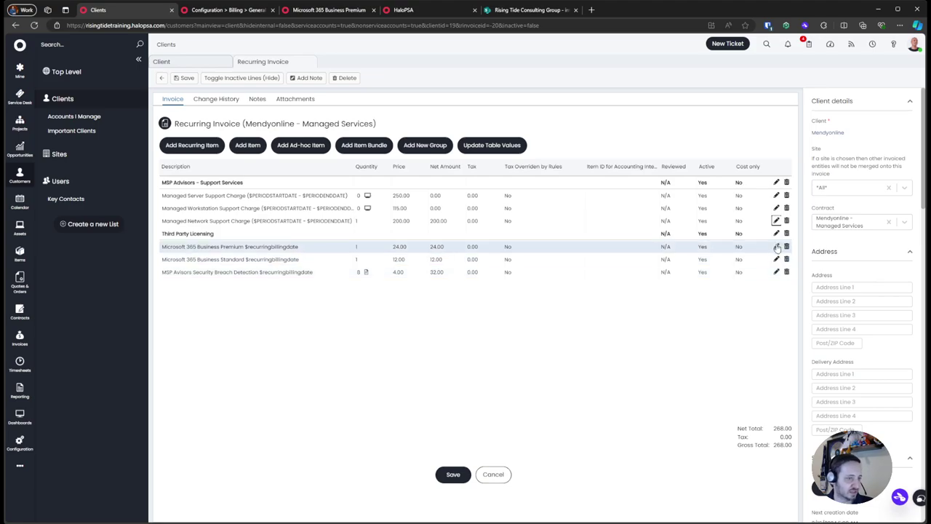
Step: Replace $recurringbillingdate with ($PERIODSTARTDATE - $PERIODENDDATE) in both descriptions of the Microsoft 365 Business Premium line under Third Party Licensing, and save it
click(777, 246)
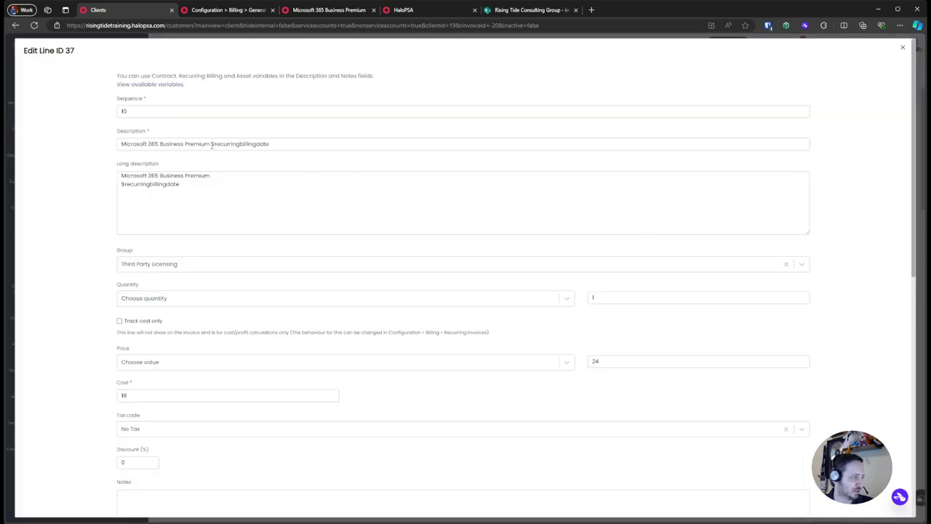
drag(211, 144, 356, 143)
key(ctrl+v)
drag(188, 183, 48, 185)
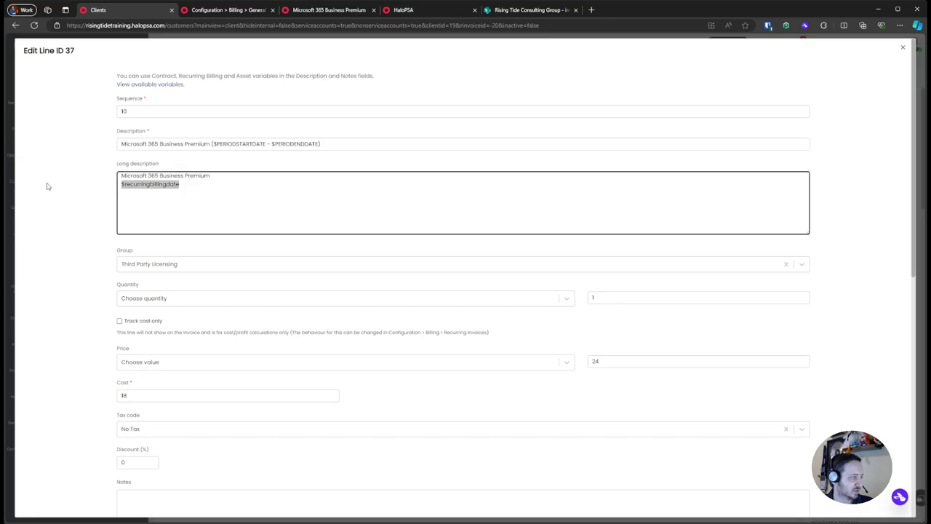
key(ctrl+v)
click(376, 145)
key(Return)
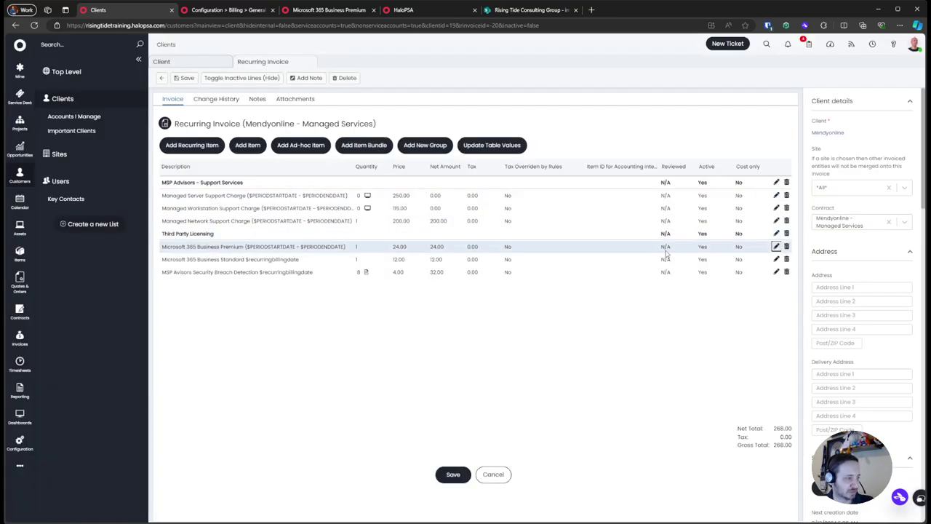
Step: Replace $recurringbillingdate with ($PERIODSTARTDATE - $PERIODENDDATE) in both descriptions of the Microsoft 365 Business Standard line, and save it
click(776, 259)
drag(186, 184, 109, 193)
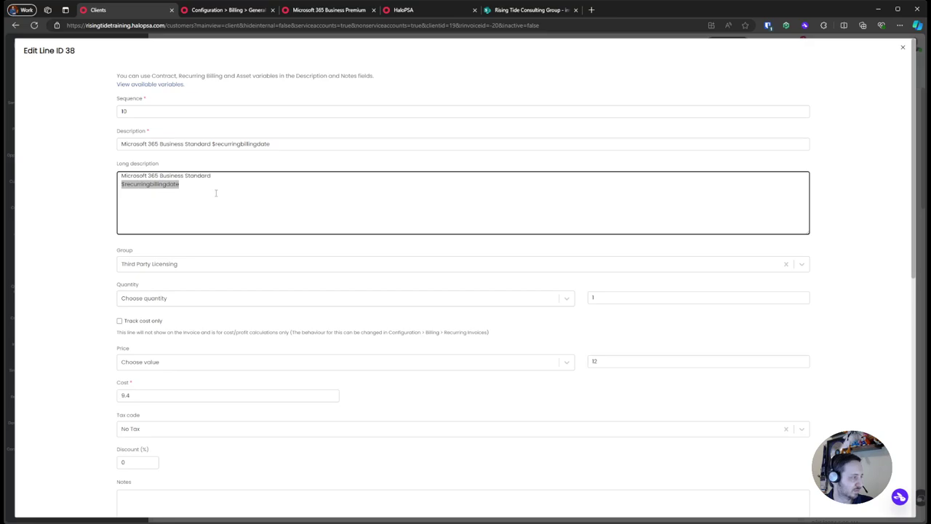
key(ctrl+v)
drag(324, 144, 211, 145)
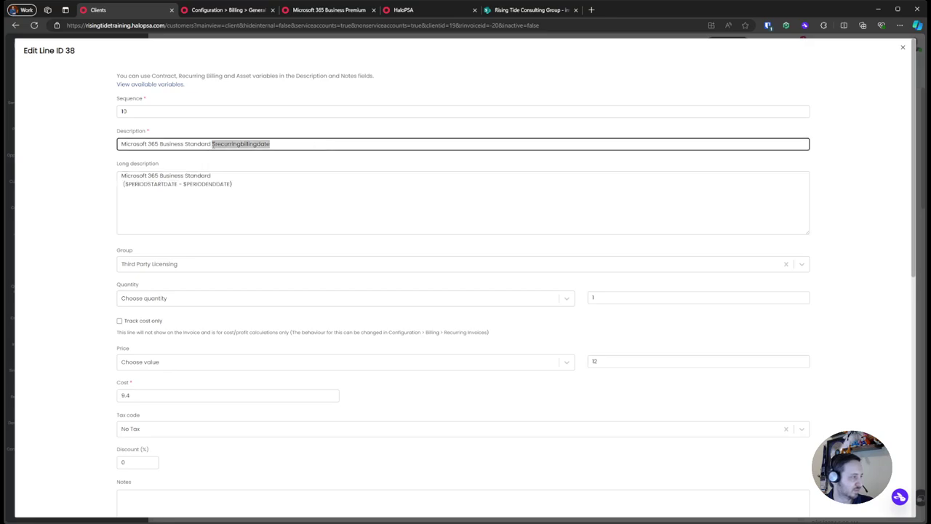
text(($PERIODSTARTDATE - $PERIODENDDATE))
key(Return)
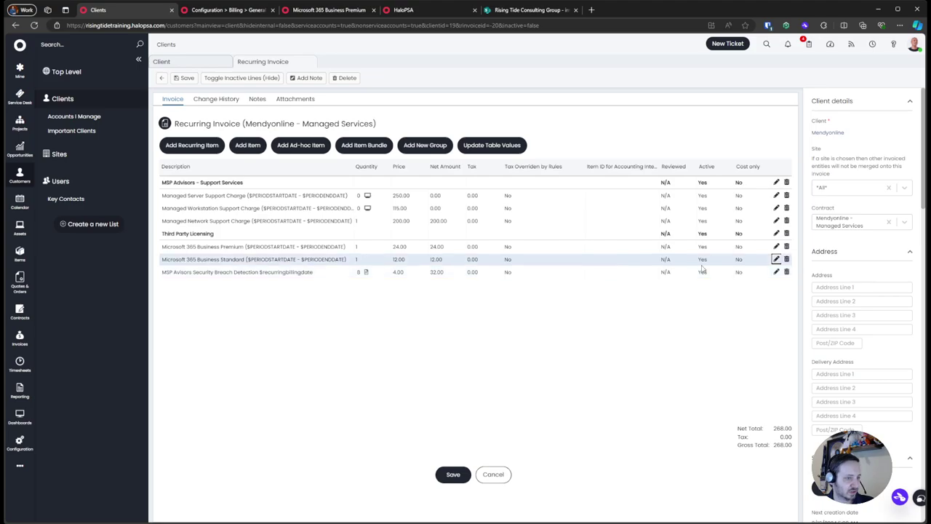
Step: Replace $recurringbillingdate with ($PERIODSTARTDATE - $PERIODENDDATE) in both descriptions of the MSP Avisors Security Breach Detection line, and save the recurring invoice
click(776, 272)
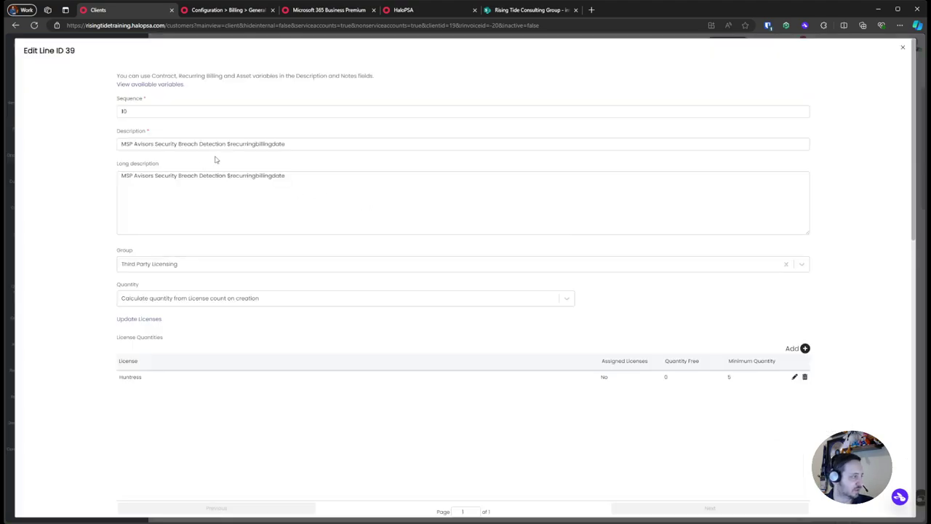
drag(228, 144, 368, 138)
text(($PERIODSTARTDATE - $PERIODENDDATE))
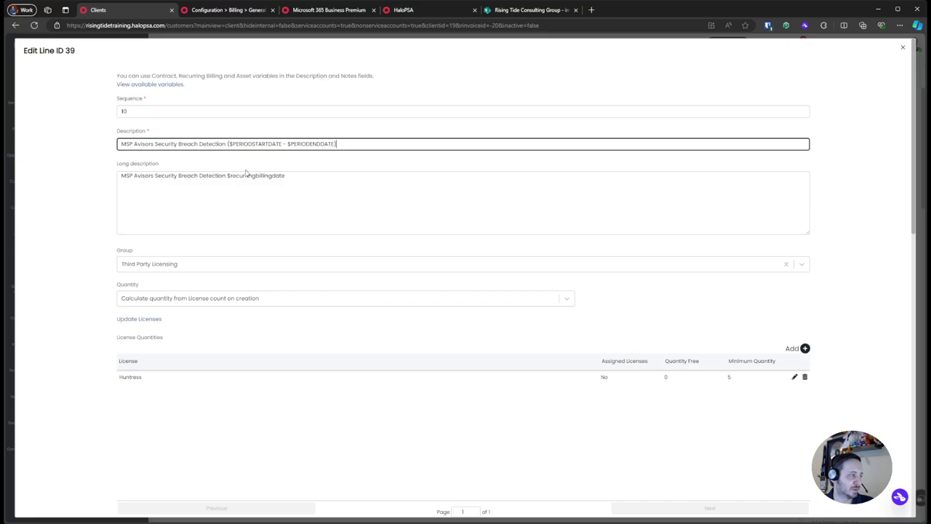
drag(228, 176, 347, 176)
text(($PERIODSTARTDATE - $PERIODENDDATE))
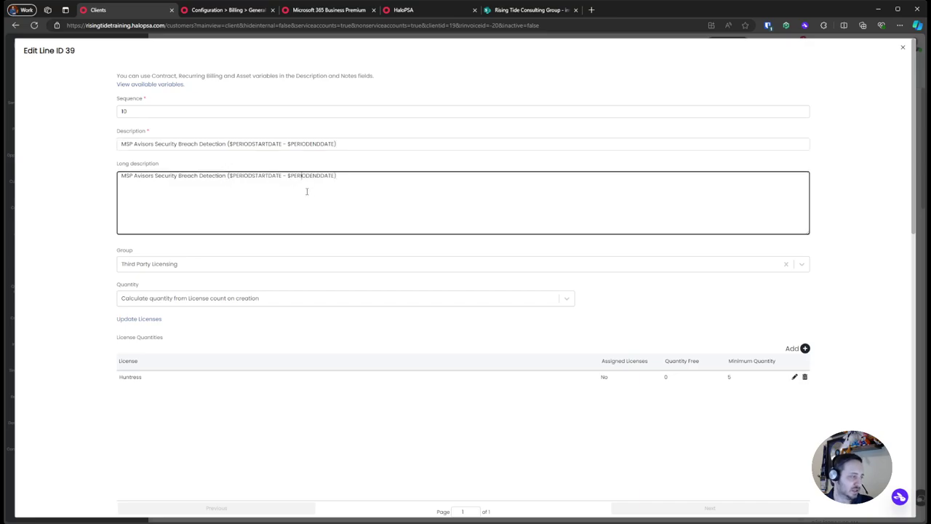
click(410, 143)
key(Return)
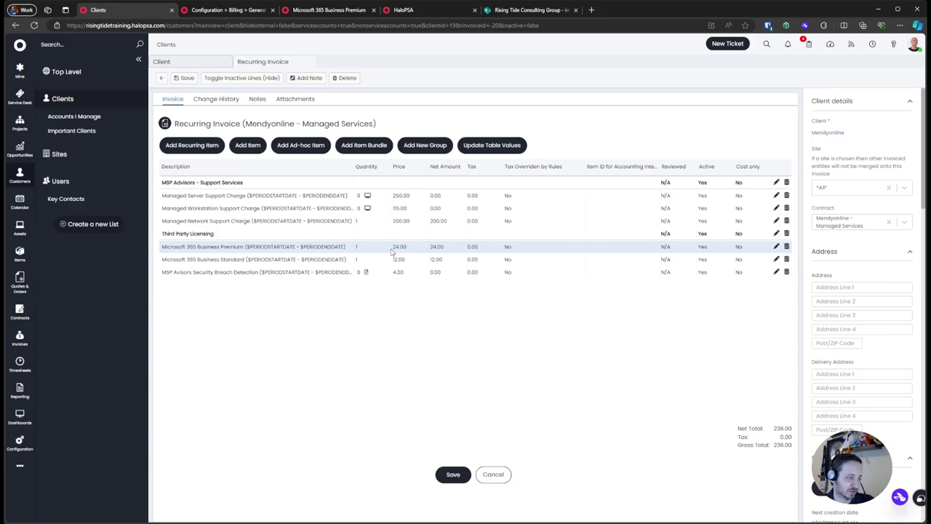
click(445, 474)
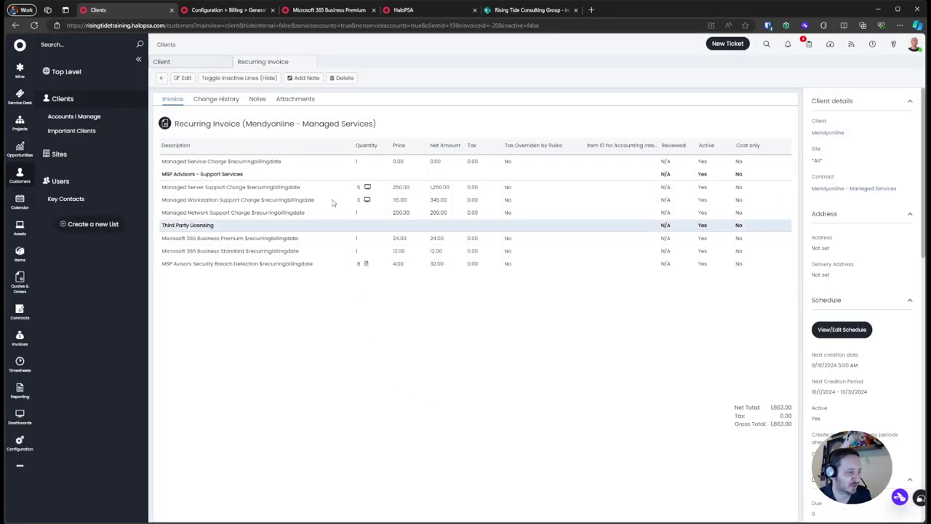
Step: Reopen the invoice for editing and append ($PERIODSTARTDATE - $PERIODENDDATE) to the description and long description of the MSP Advisors - Support Services group
click(182, 78)
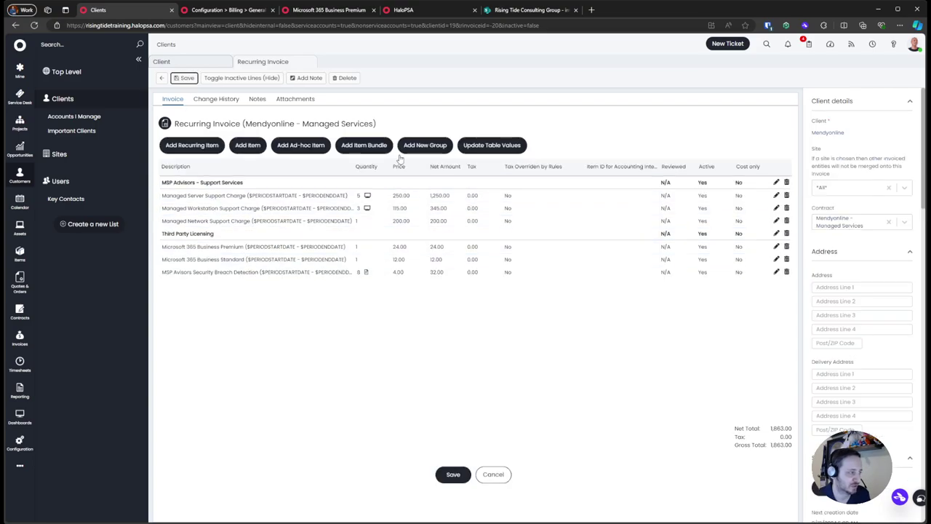
click(775, 182)
text(($PERIODSTARTDATE - $PERIODENDDATE))
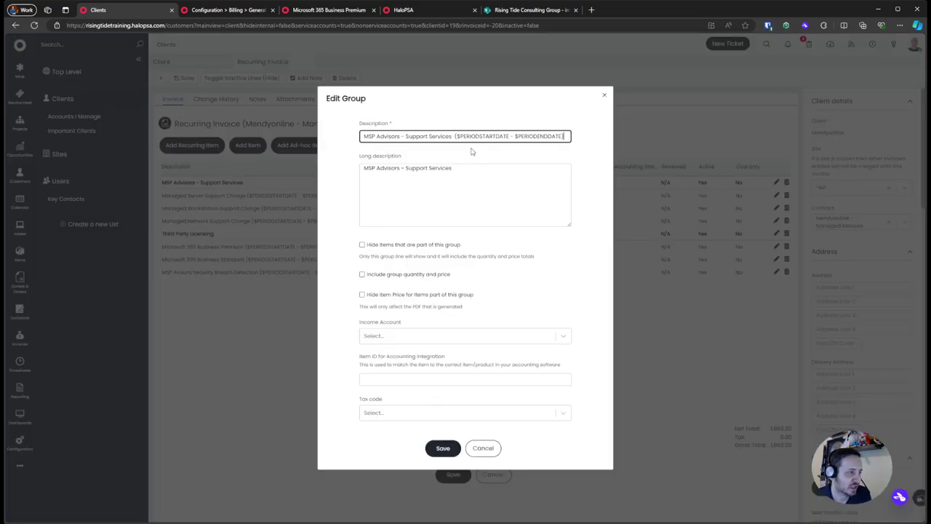
click(484, 168)
text(($PERIODSTARTDATE - $PERIODENDDATE))
click(449, 448)
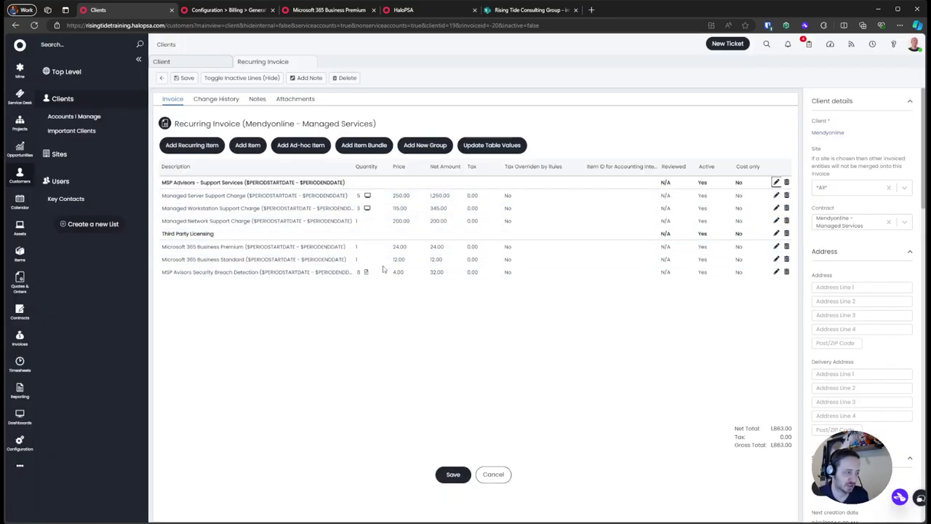
drag(176, 233, 388, 301)
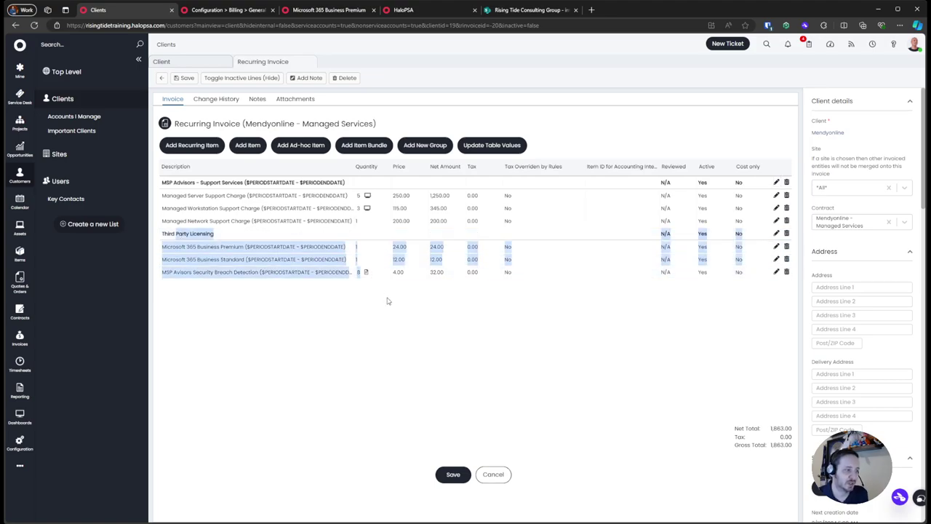
click(388, 301)
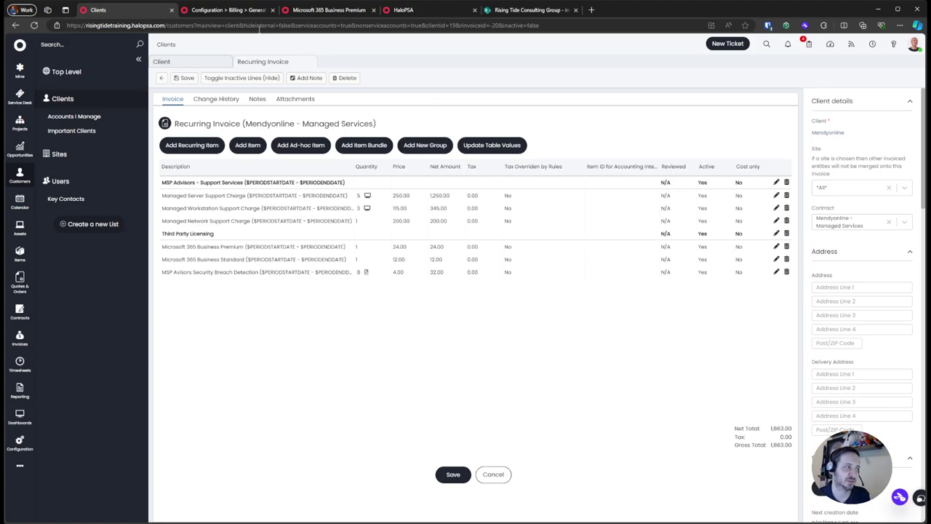
Step: Search the variables list for "period" and examine the available recurring billing period date variables
click(408, 10)
click(172, 128)
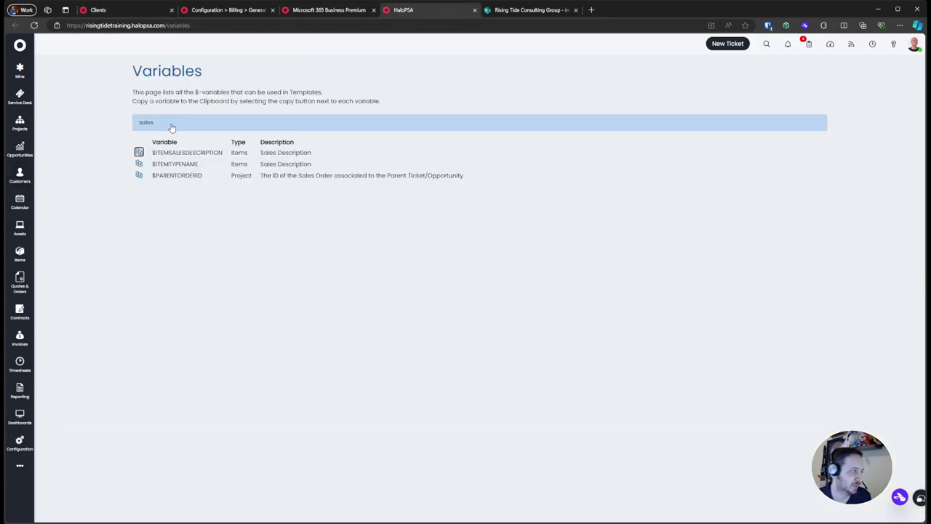
double_click(172, 122)
text(period)
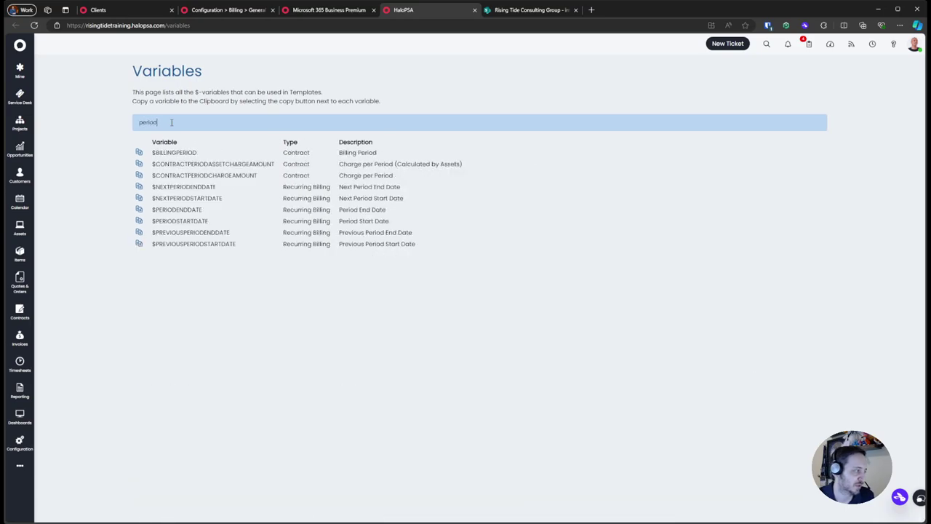
click(139, 244)
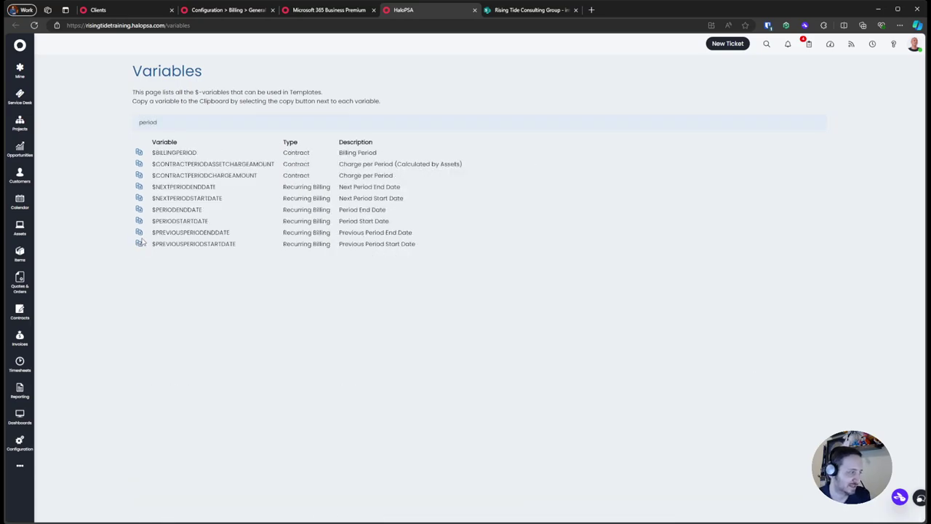
click(148, 12)
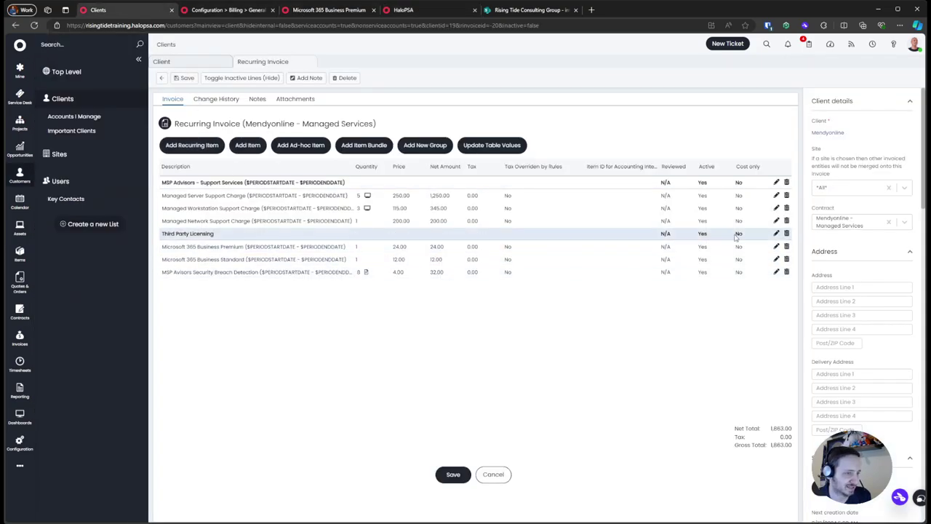
click(776, 233)
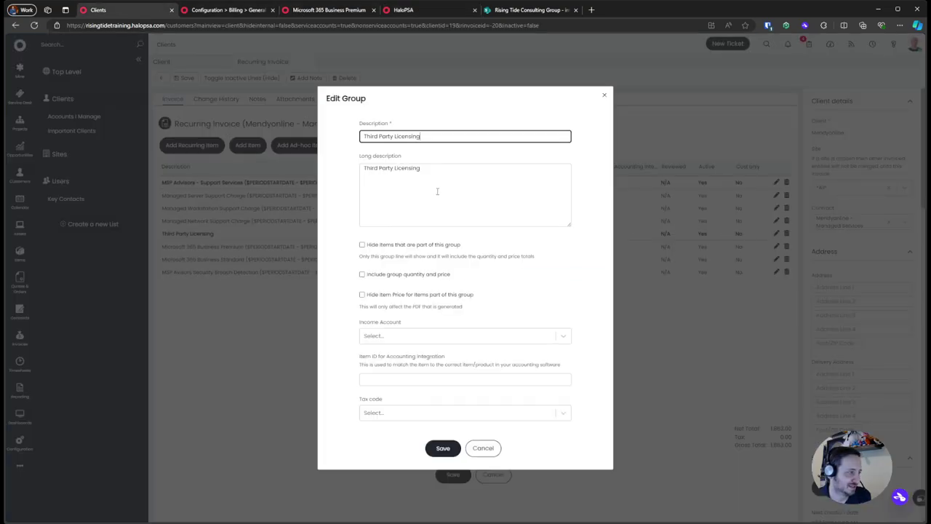
click(483, 447)
click(491, 472)
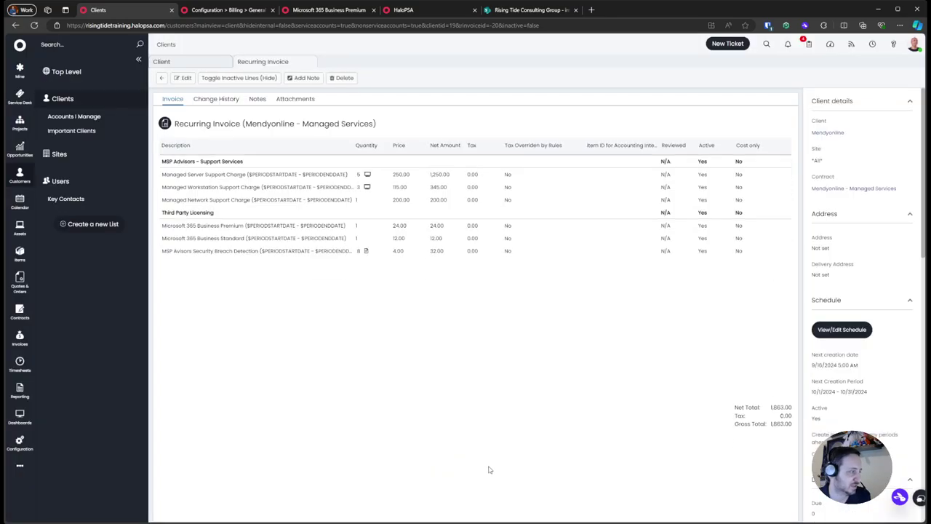
click(222, 10)
click(306, 10)
click(233, 10)
click(123, 10)
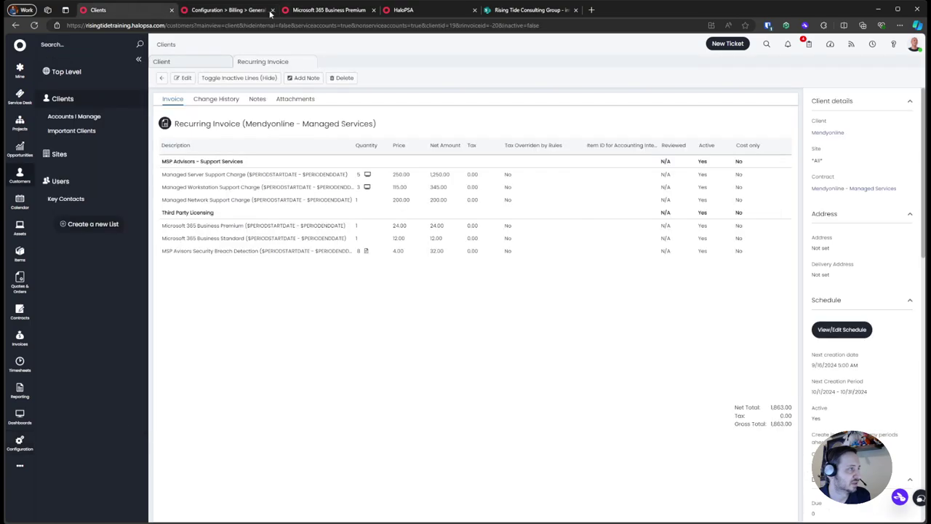
click(327, 10)
click(405, 10)
click(198, 10)
click(132, 12)
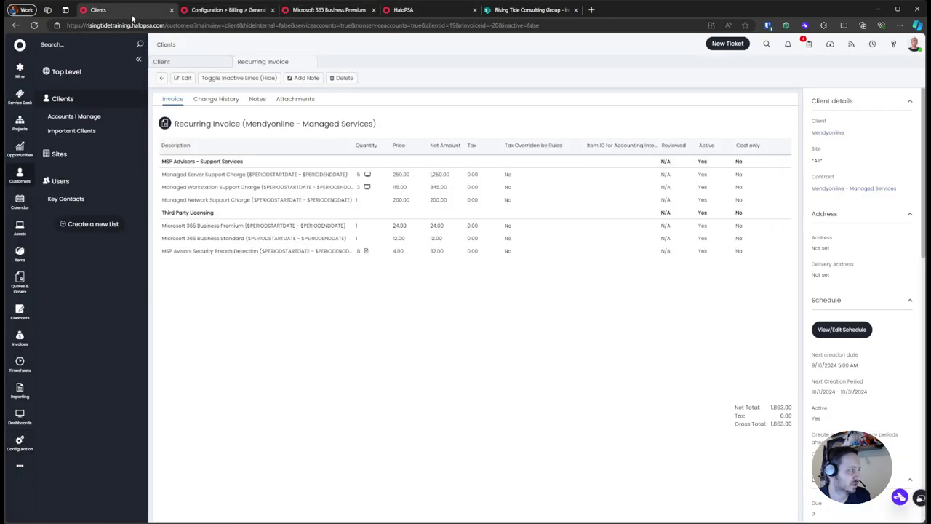
click(33, 25)
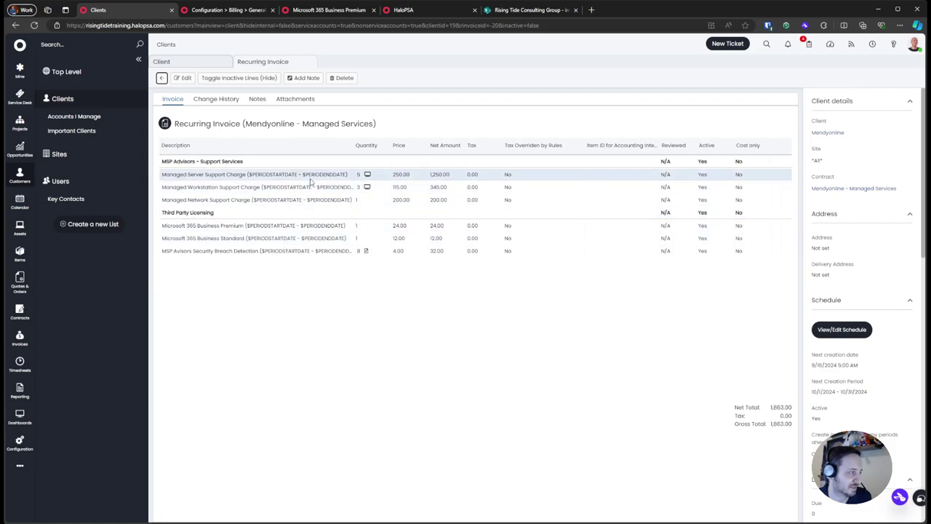
Step: Reopen the recurring invoice for editing, append ($PERIODSTARTDATE - $PERIODENDDATE) to both descriptions of the MSP Advisors - Support Services group, and save the group
click(184, 79)
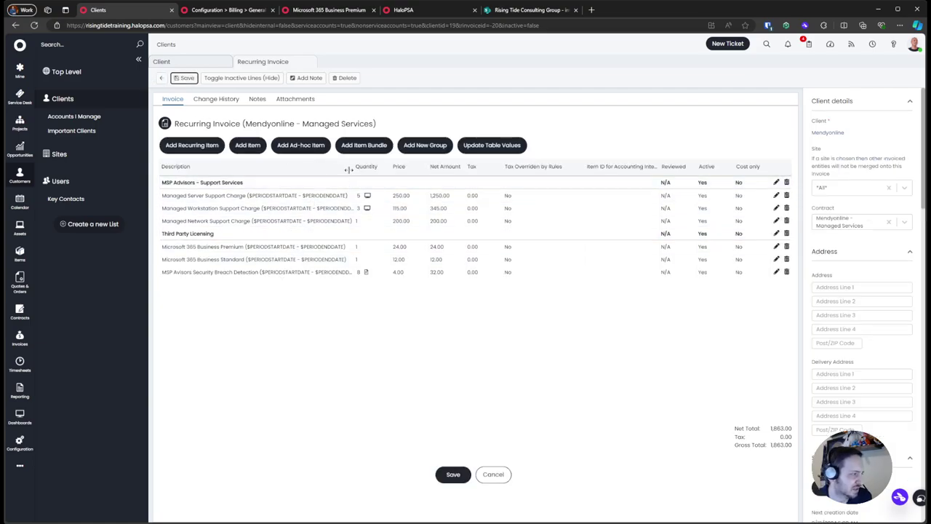
click(776, 183)
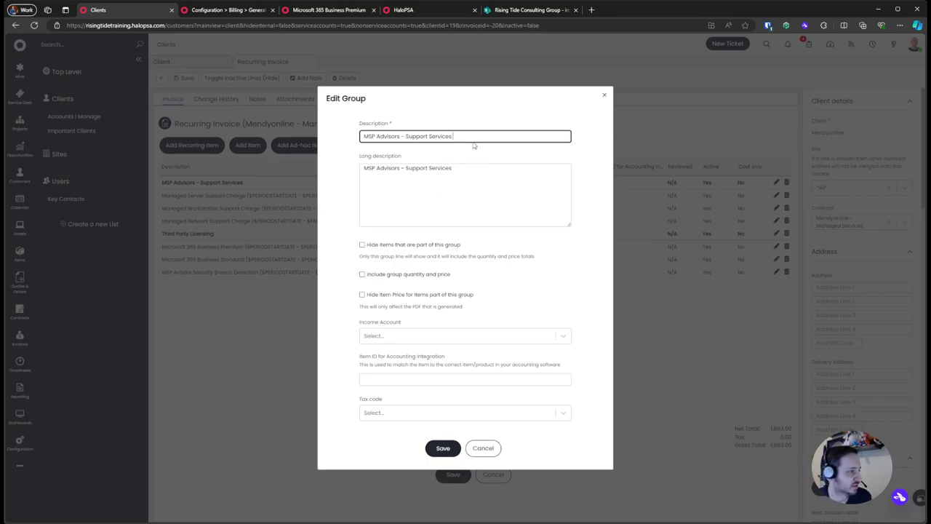
key(ctrl+v)
click(433, 201)
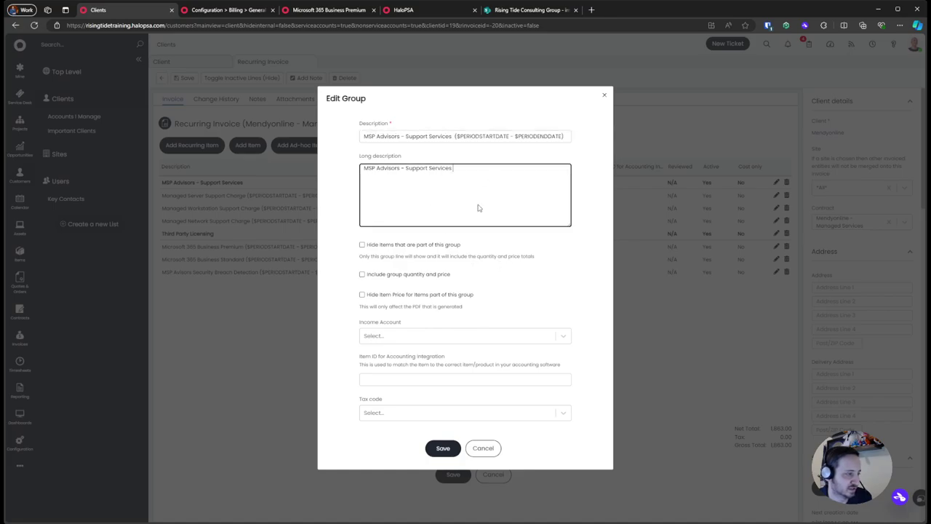
key(ctrl+v)
click(439, 443)
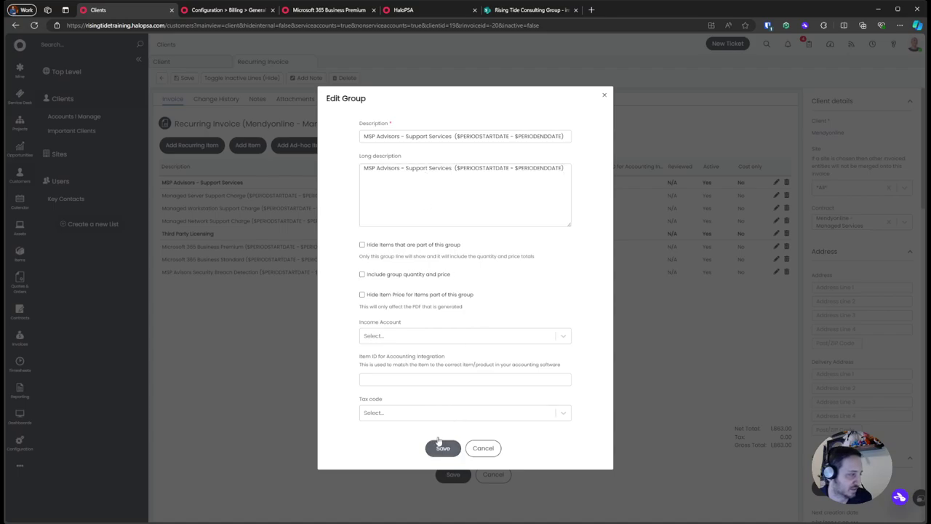
Step: Append ($PREVIOUSPERIODSTARTDATE - $PREVIOUSPERIODENDDATE) to the Third Party Licensing group's description, copying the end date variable from the variables list
click(776, 233)
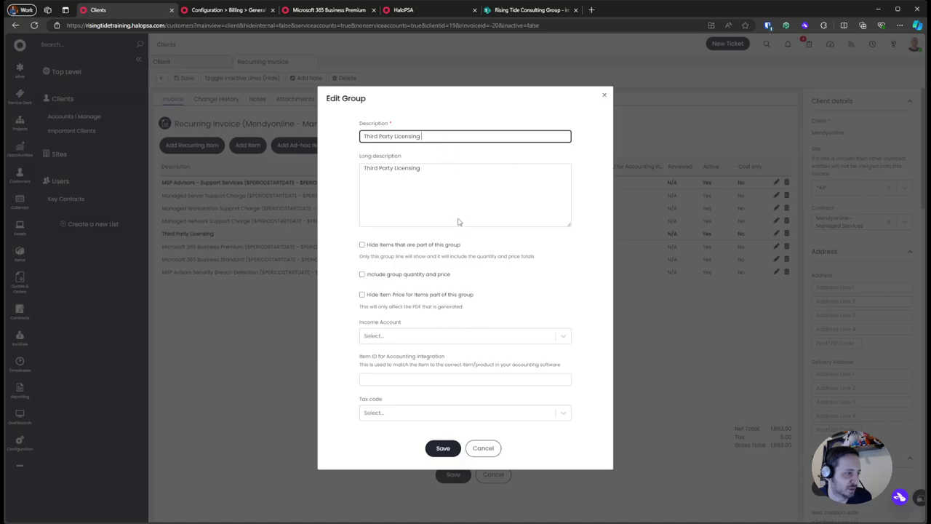
key(ctrl+v)
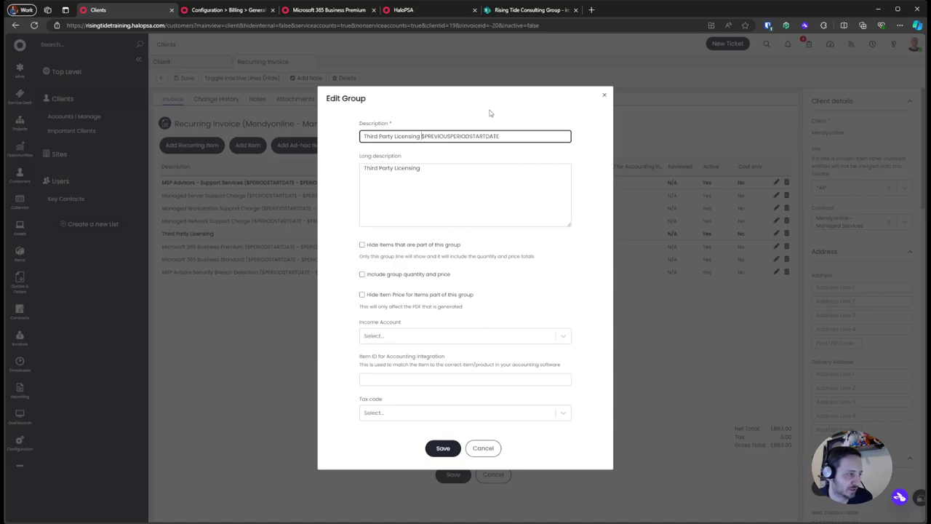
key(ctrl+Left)
text(()
key(End)
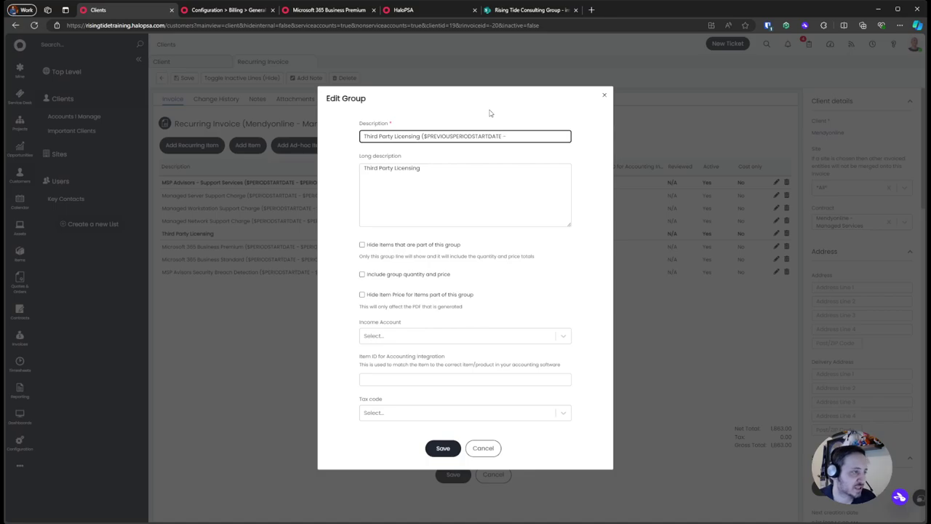
click(301, 13)
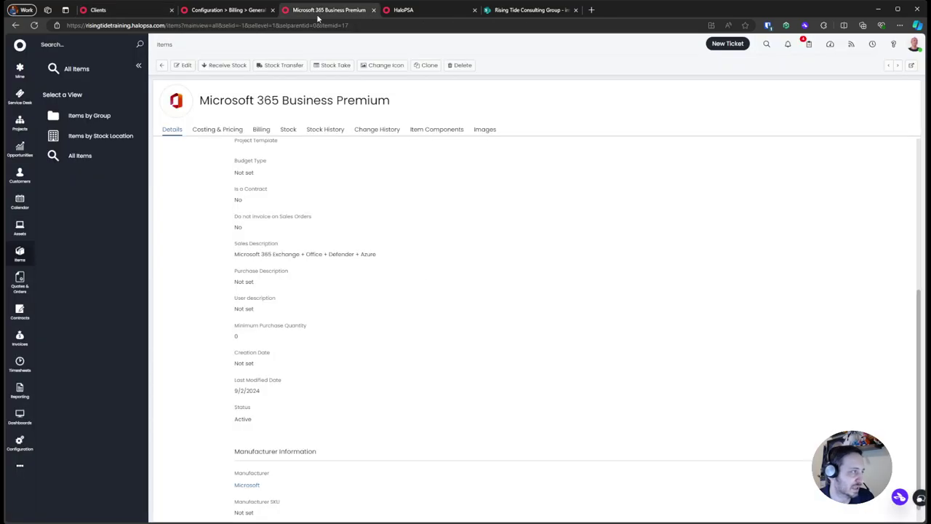
click(429, 12)
click(140, 242)
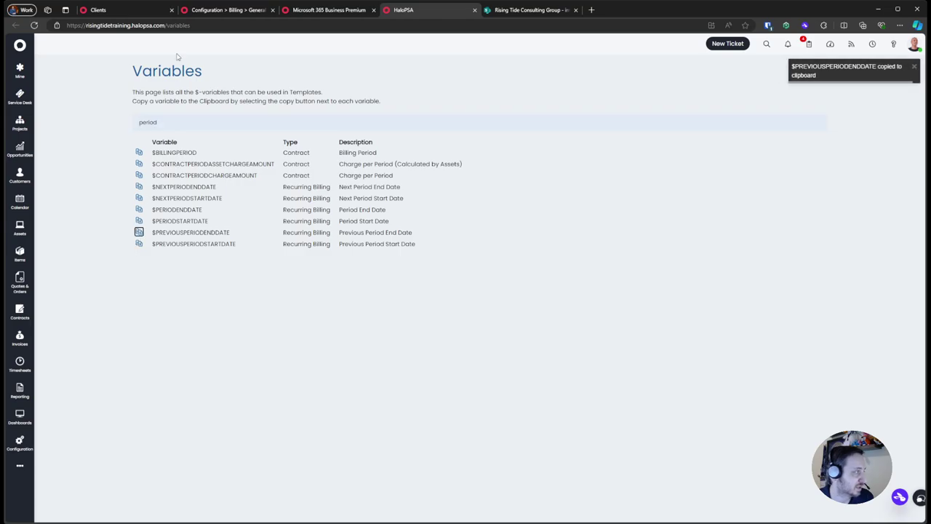
click(154, 16)
text(-)
key(ctrl+v)
text())
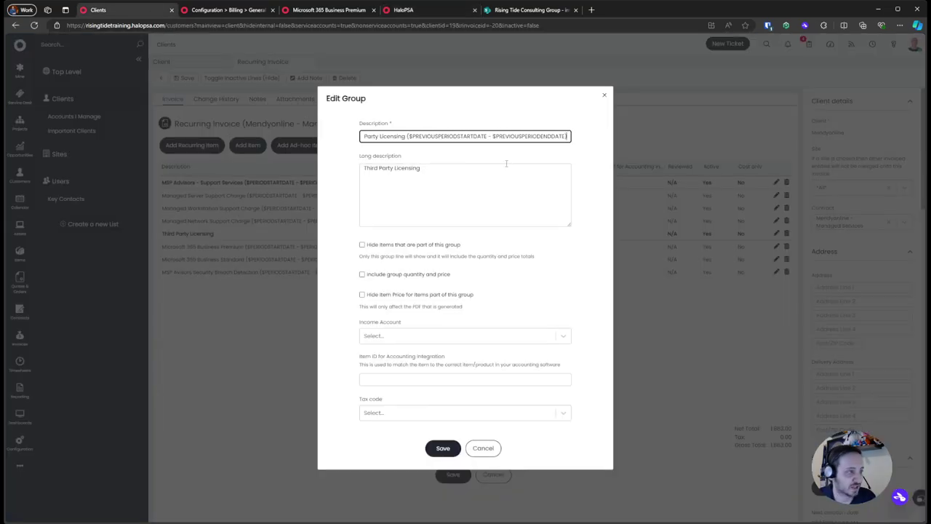
Step: Append ($PREVIOUSPERIODSTARTDATE - $PREVIOUSPERIODENDDATE) to the Third Party Licensing group's long description, and save the group and the recurring invoice
click(450, 178)
key(ctrl+v)
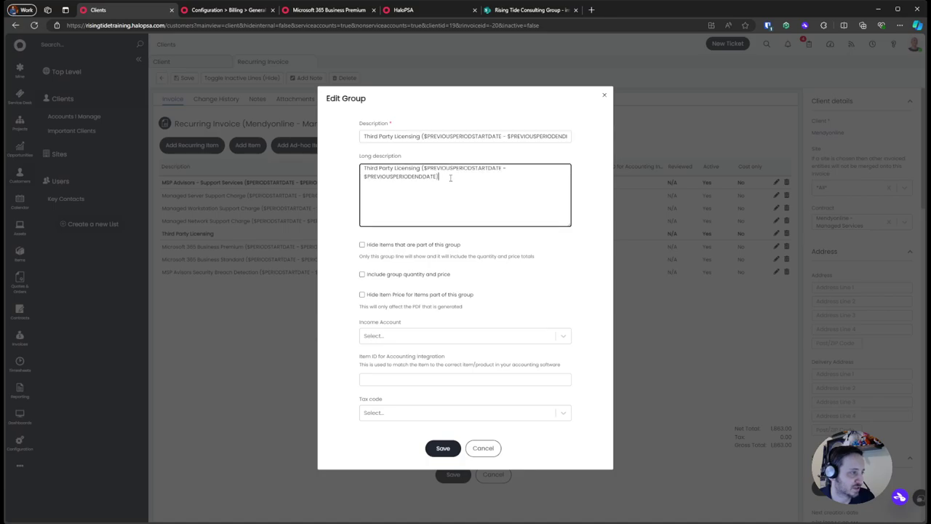
click(443, 447)
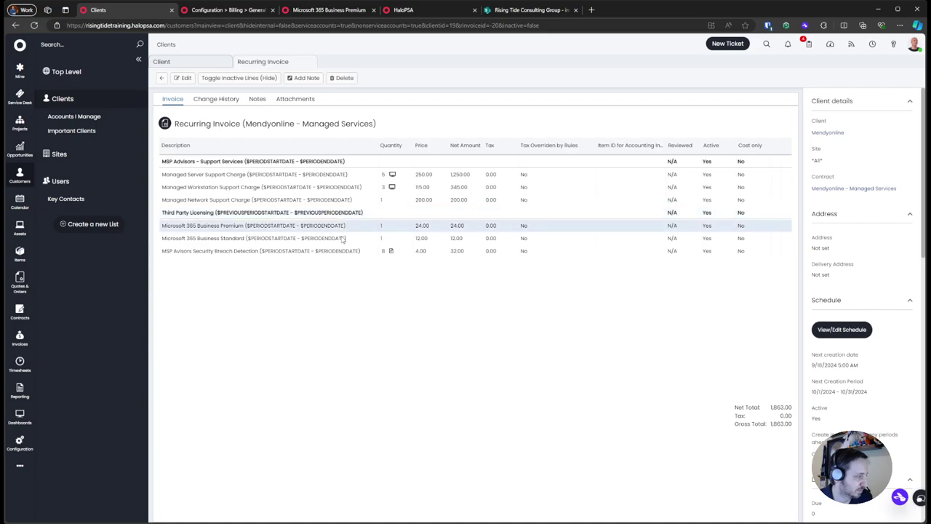
Step: Compare the period date variables on the Third Party Licensing group heading with those on its individual licensing lines
triple_click(269, 227)
drag(349, 237, 353, 258)
click(355, 263)
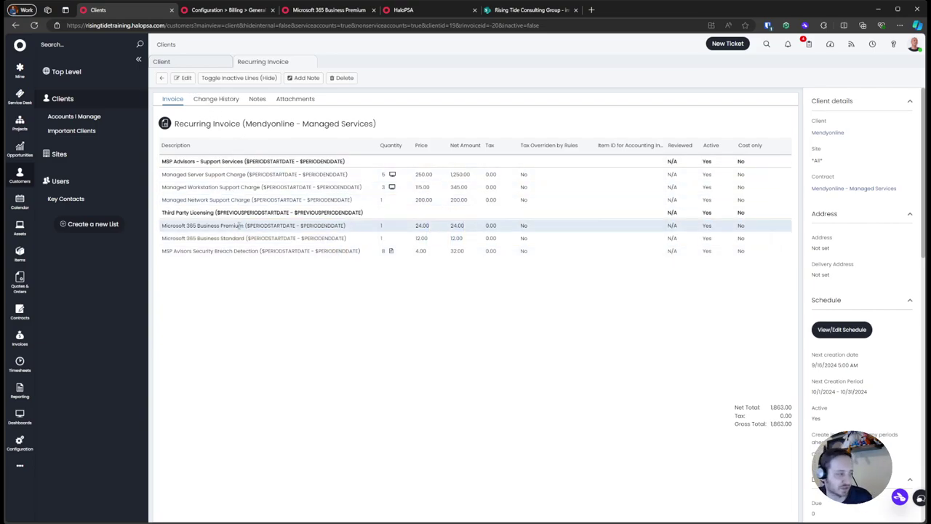
drag(237, 232, 325, 240)
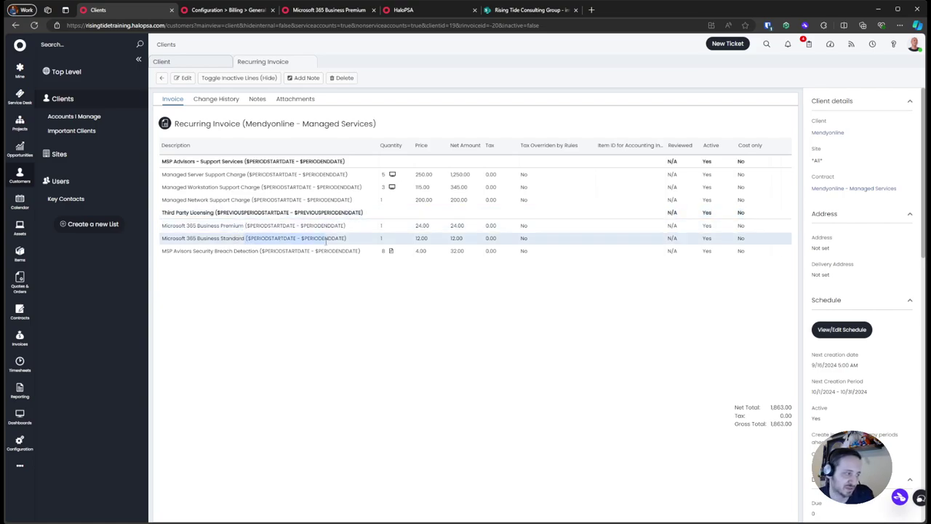
click(324, 258)
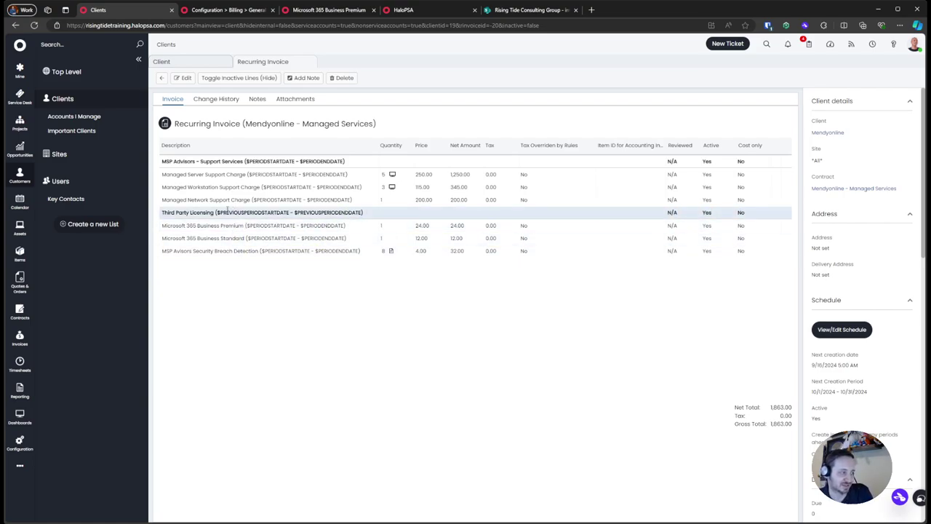
double_click(259, 213)
click(345, 277)
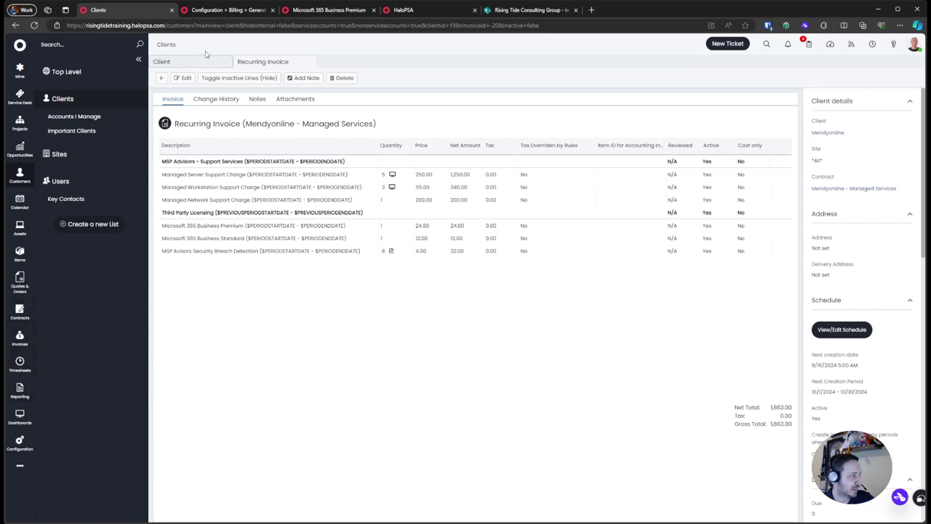
Step: Open the recurring invoices that are ready for invoicing and set the billing cut-off date to 10/1/2024
click(227, 10)
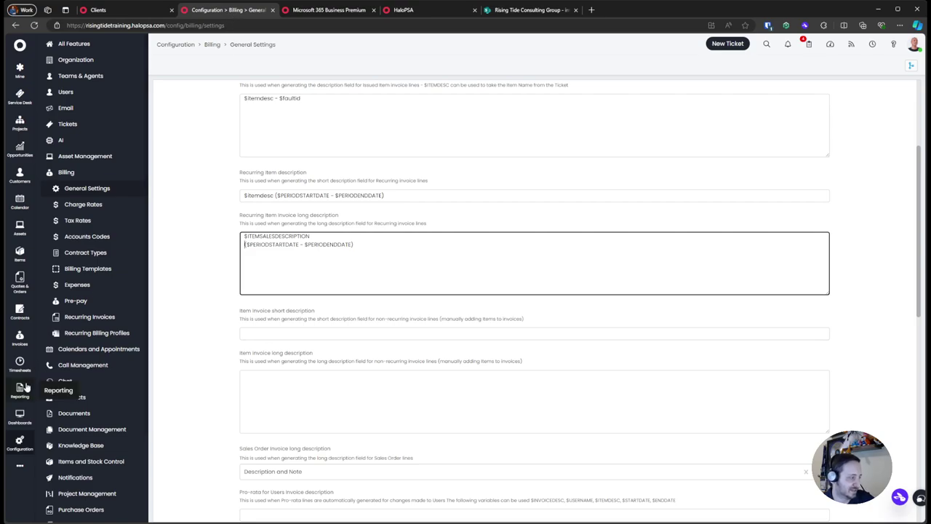
click(20, 336)
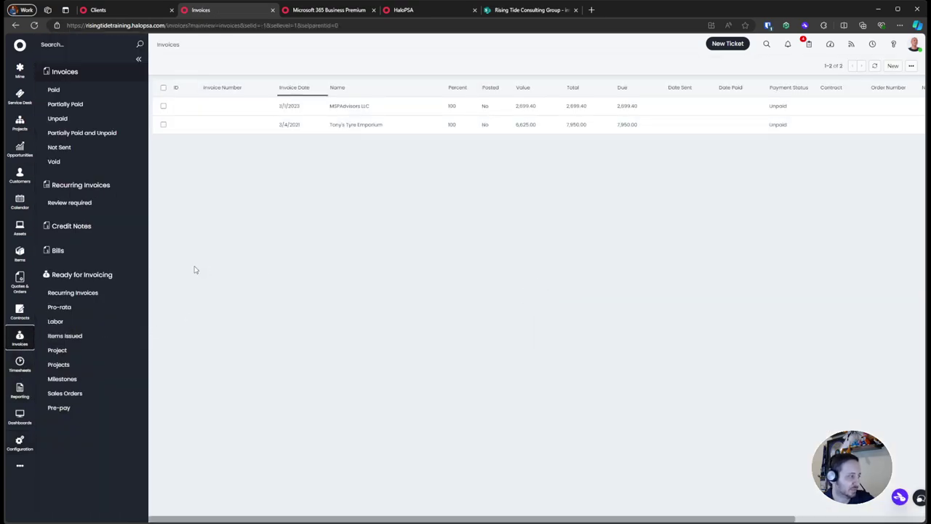
click(86, 294)
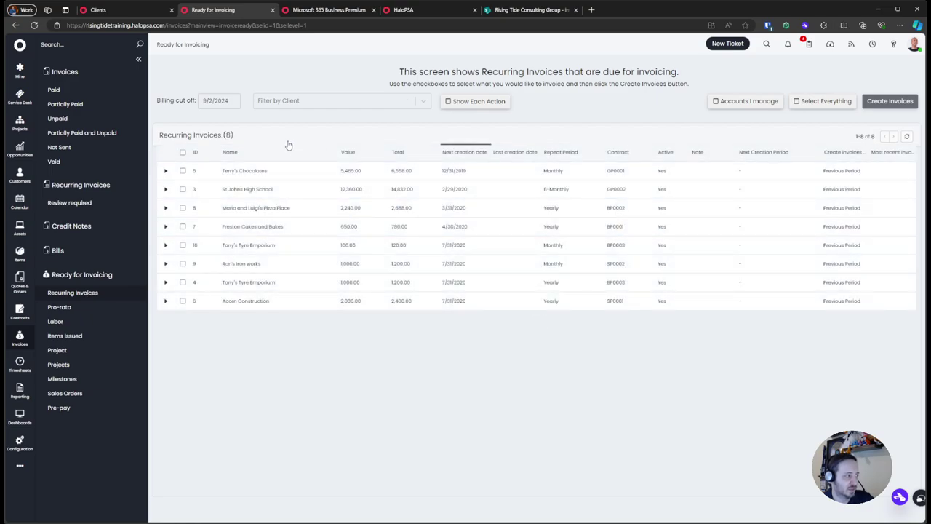
click(224, 101)
click(516, 232)
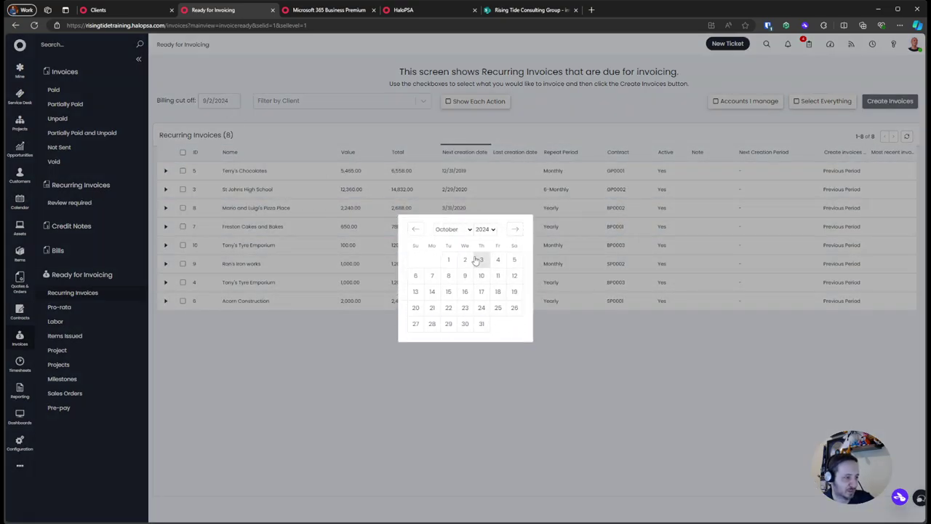
click(448, 260)
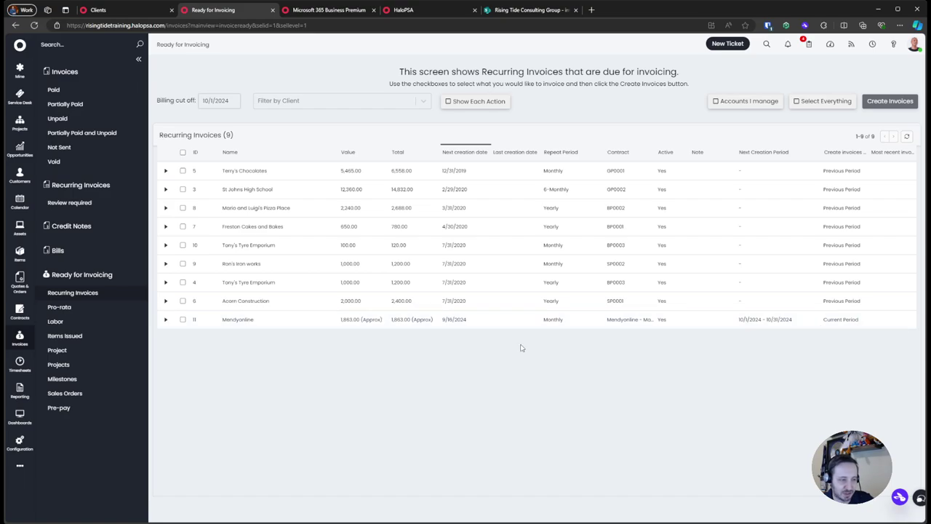
Step: Select only the Mendyonline recurring invoice and create its invoice
click(182, 320)
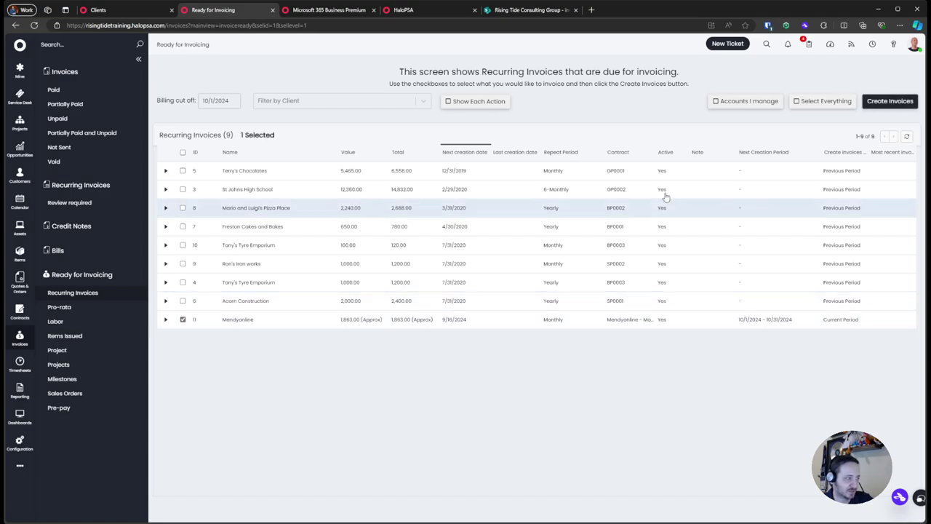
click(889, 101)
click(445, 310)
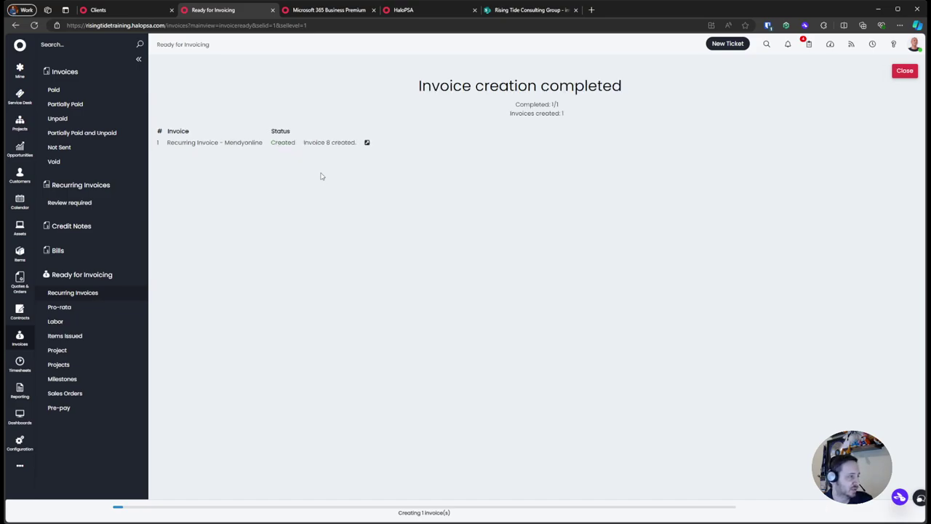
Step: Generate a PDF of the newly created Mendyonline invoice and examine its header details and line descriptions
click(366, 142)
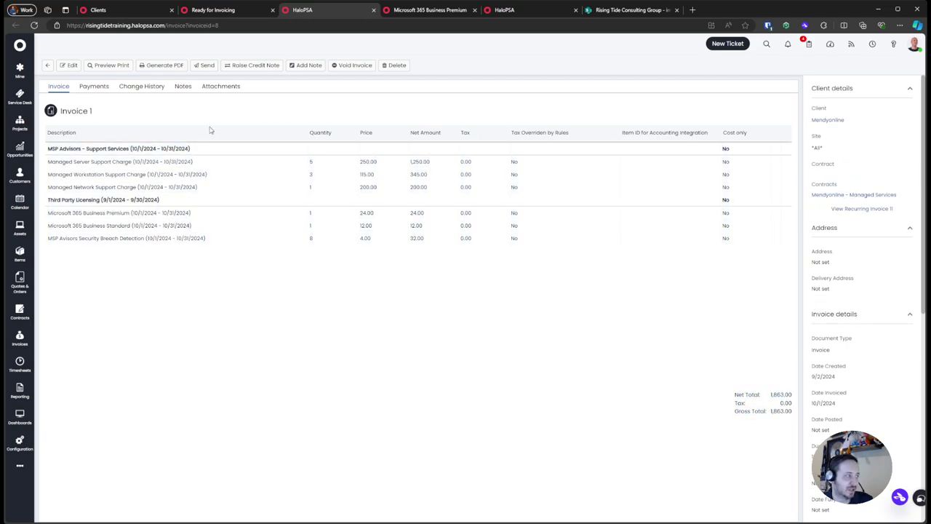
click(167, 66)
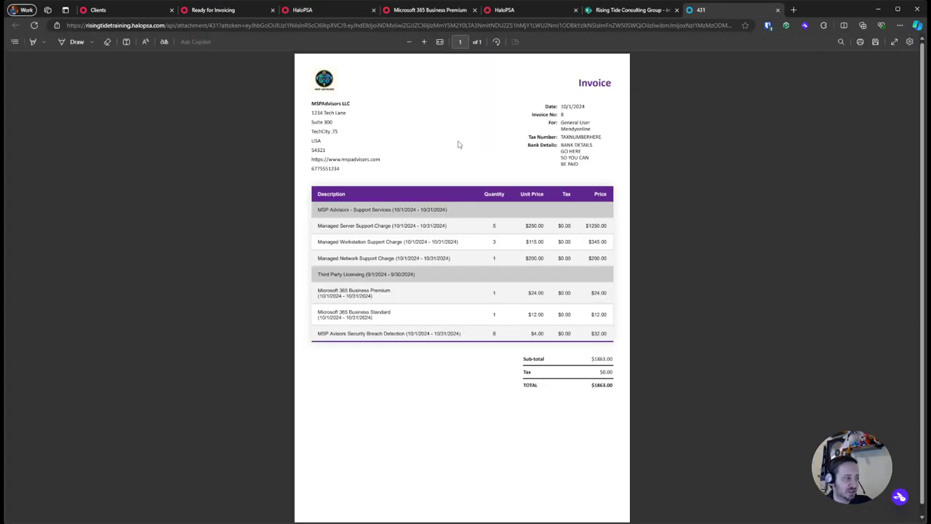
scroll(459, 144, up, 5)
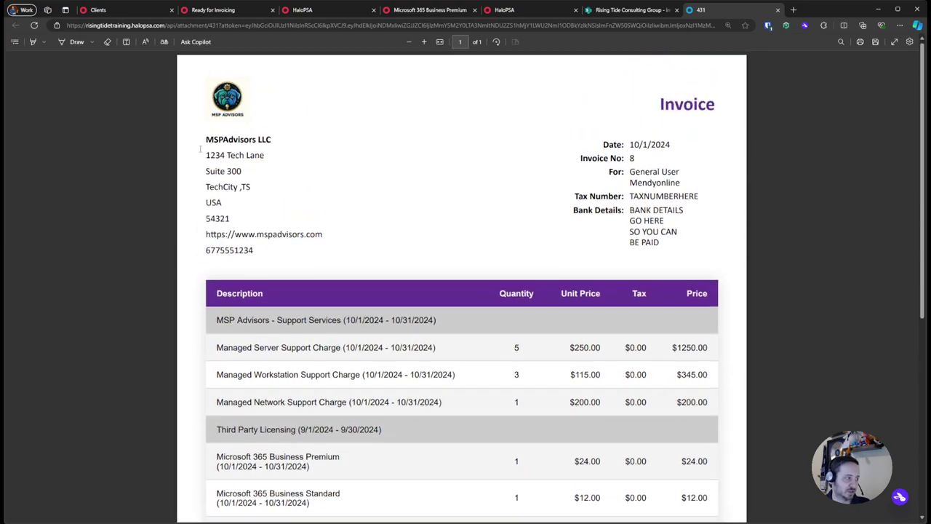
drag(206, 140, 320, 234)
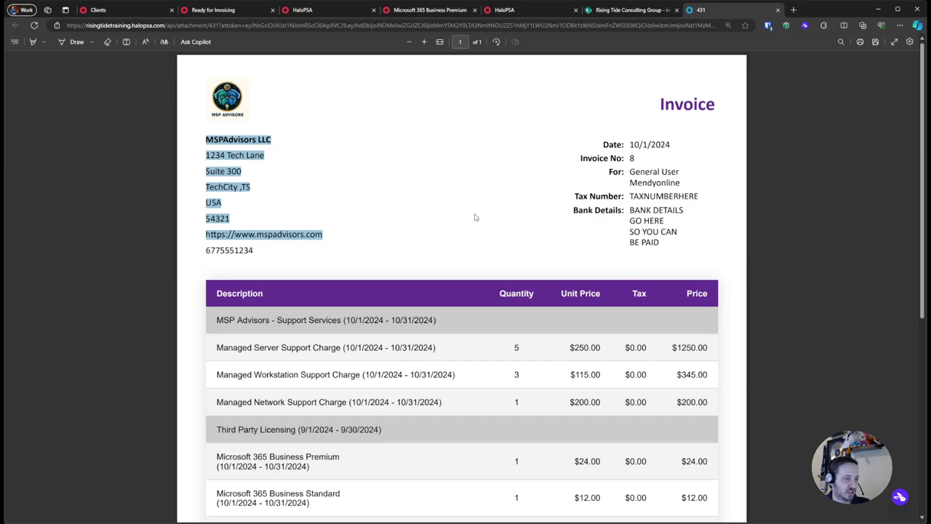
click(524, 191)
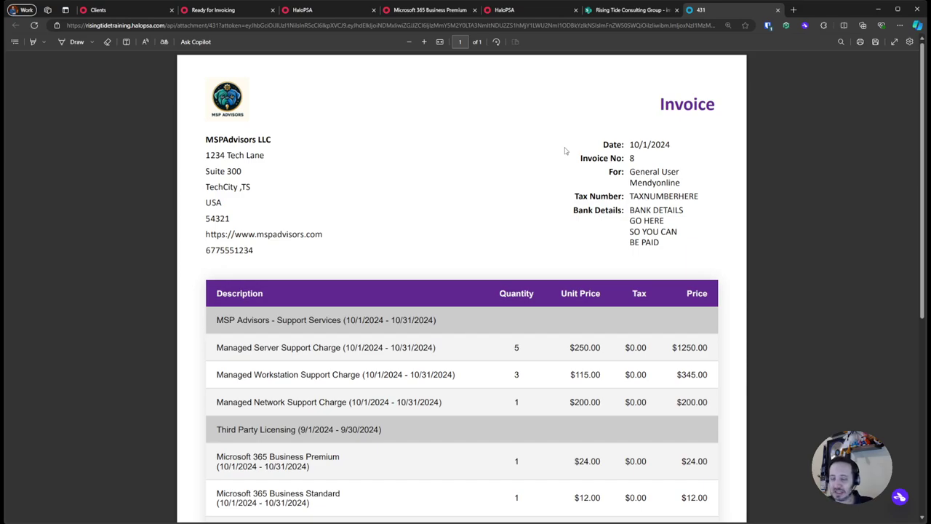
scroll(563, 150, down, 2)
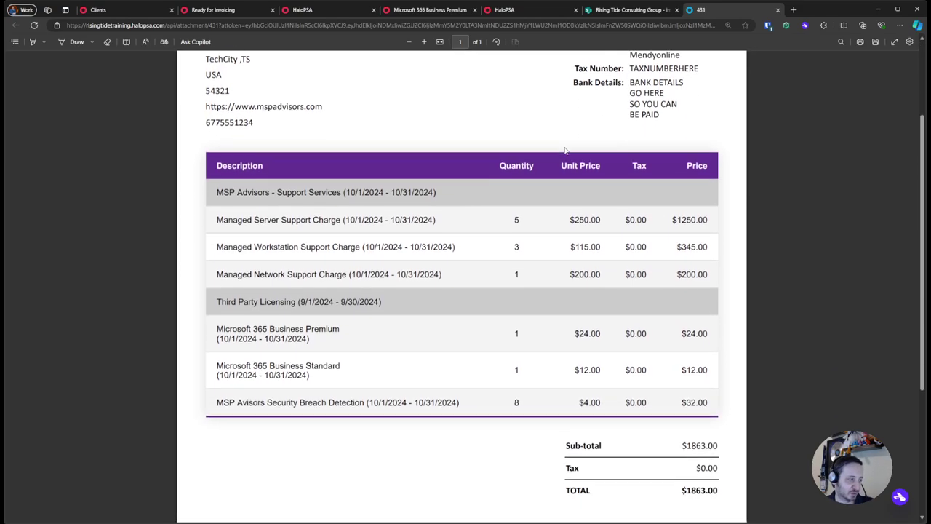
Step: Examine the billing periods on the invoice PDF's support and third-party licensing lines, focusing on the Microsoft 365 Business Premium line
scroll(323, 356, down, 1)
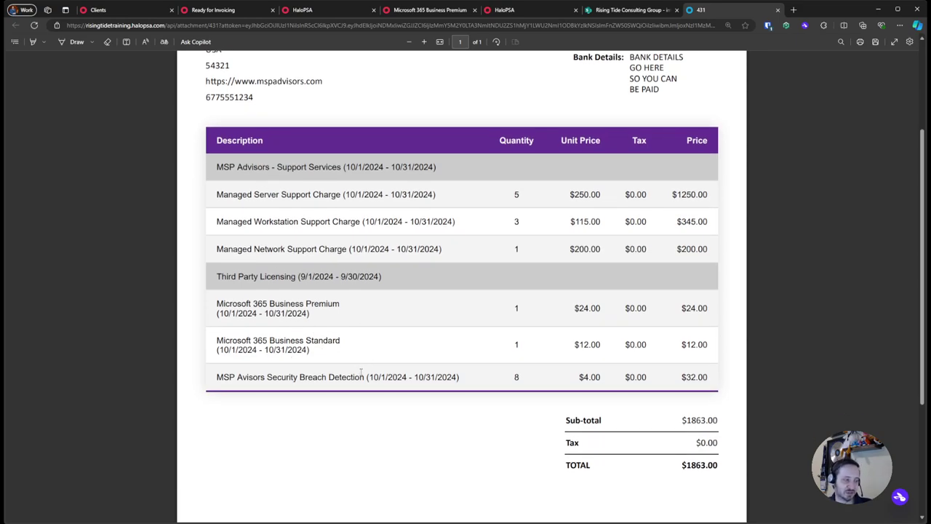
scroll(361, 371, down, 3)
scroll(361, 371, up, 5)
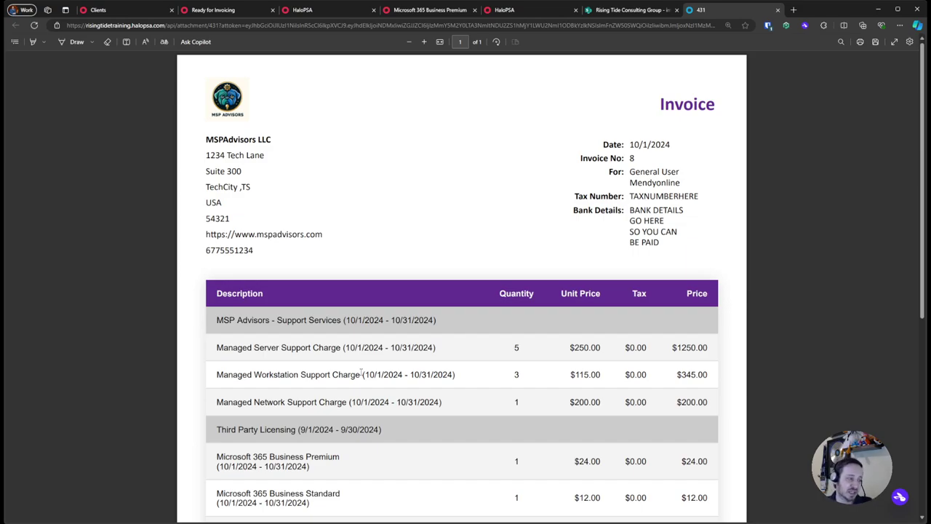
scroll(349, 393, down, 3)
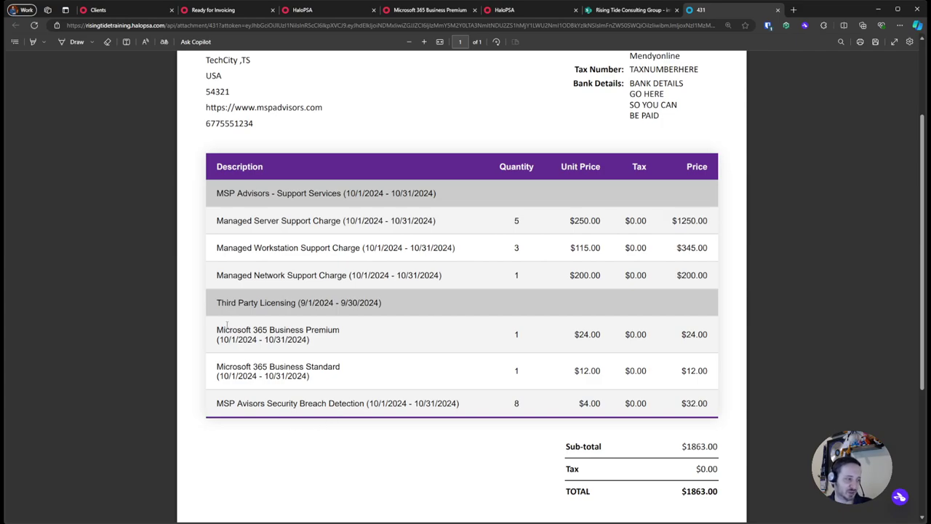
drag(227, 324, 342, 325)
triple_click(341, 325)
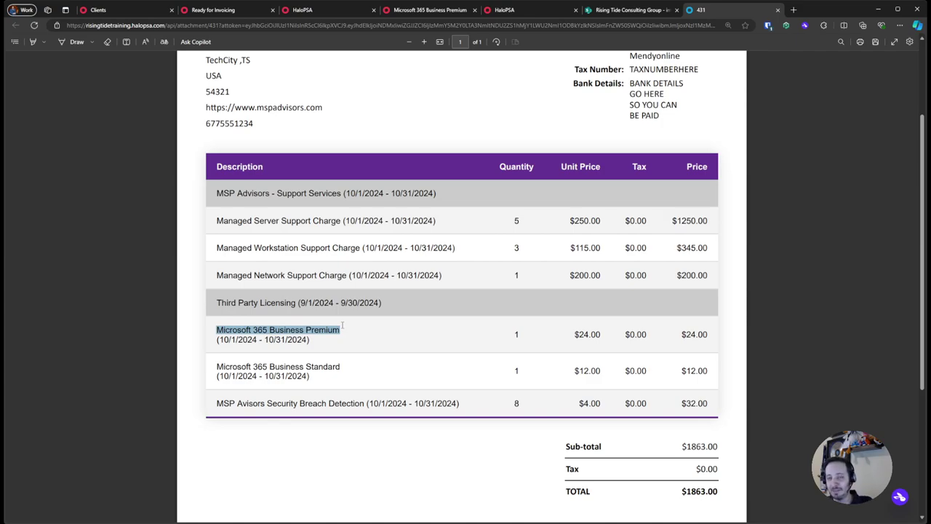
click(424, 132)
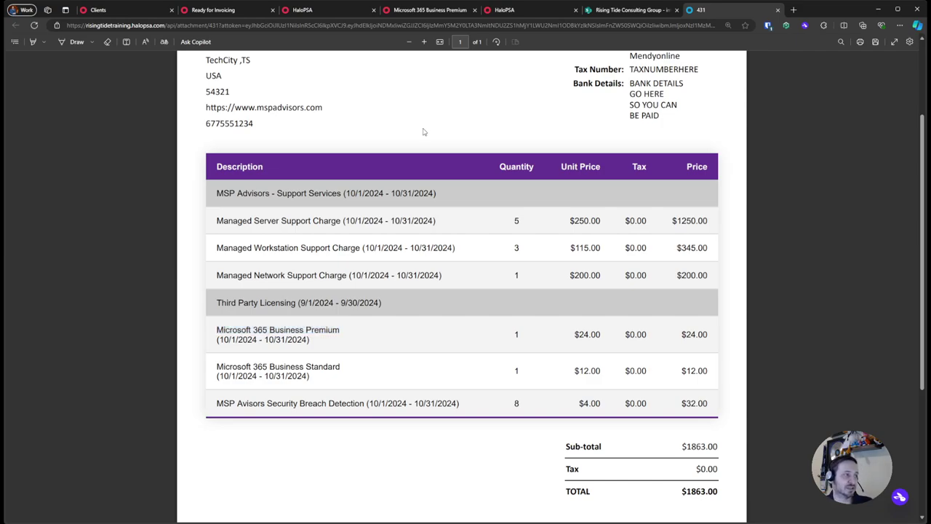
Step: Open the Microsoft 365 Business Premium line of the Mendyonline recurring invoice for editing and expand its Status settings
click(151, 16)
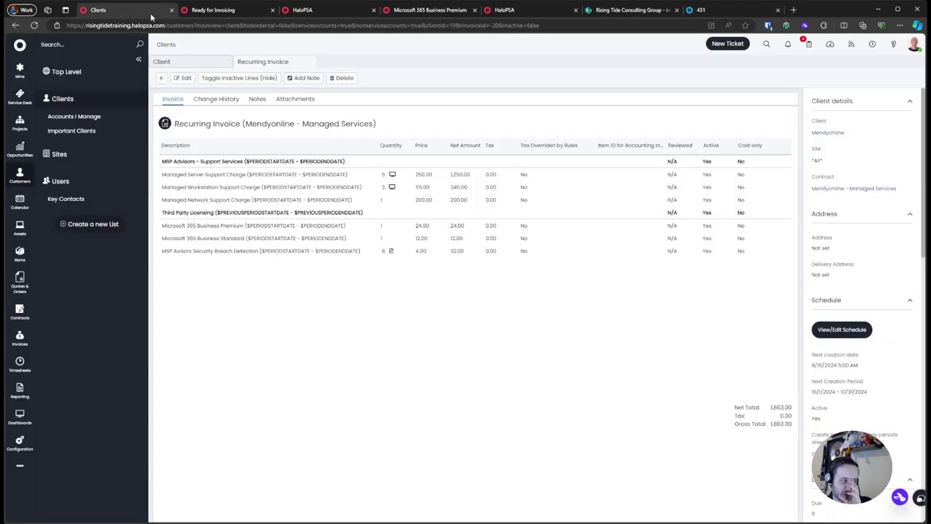
click(185, 78)
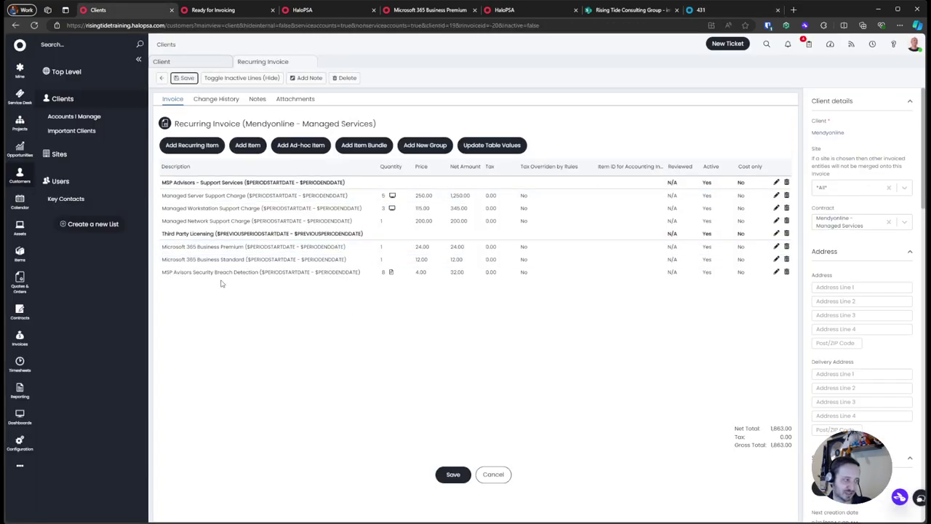
drag(174, 247, 291, 247)
click(776, 247)
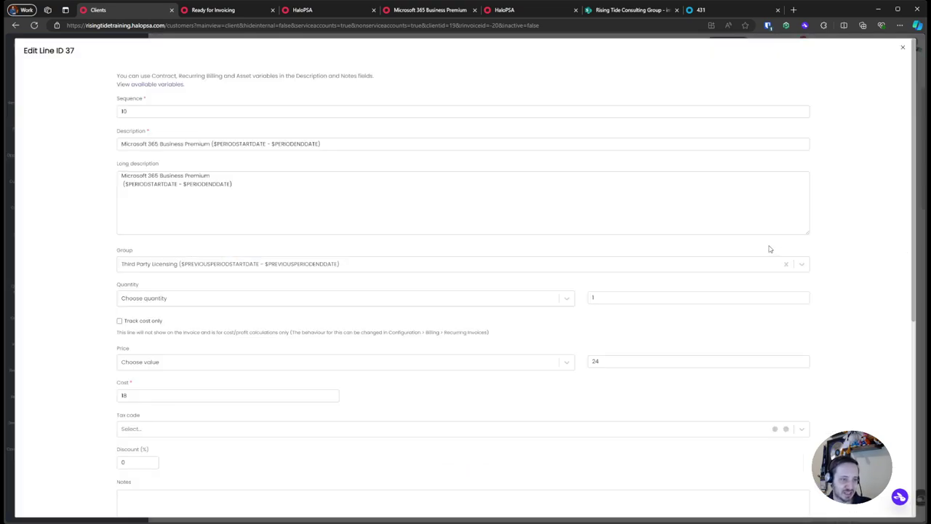
scroll(395, 280, down, 10)
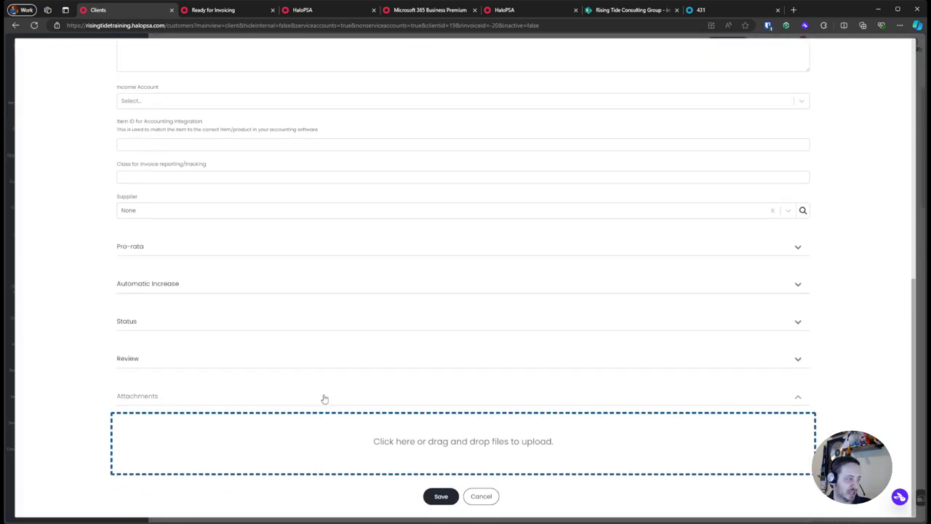
click(308, 333)
scroll(270, 383, down, 3)
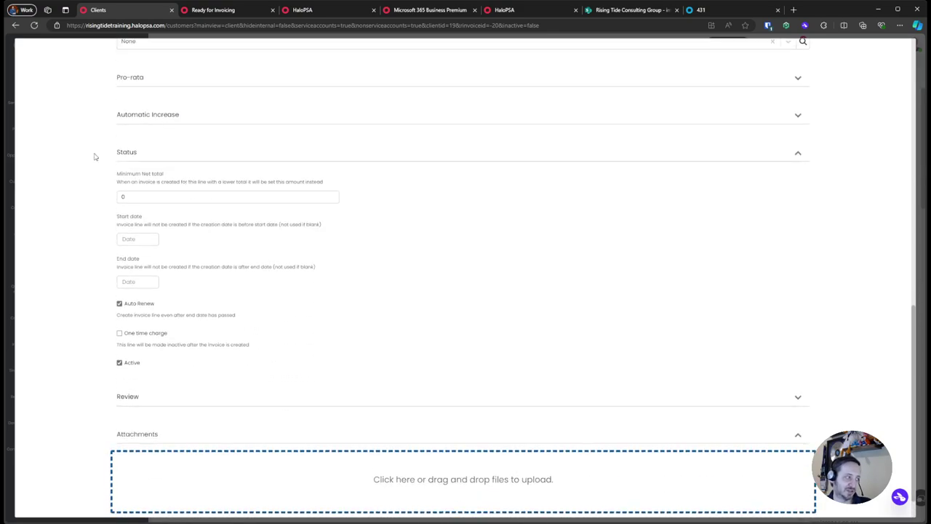
Step: Set the Microsoft 365 Business Premium line's start date to 10/1/2024 and its end date to 9/30/2025
drag(109, 153, 821, 181)
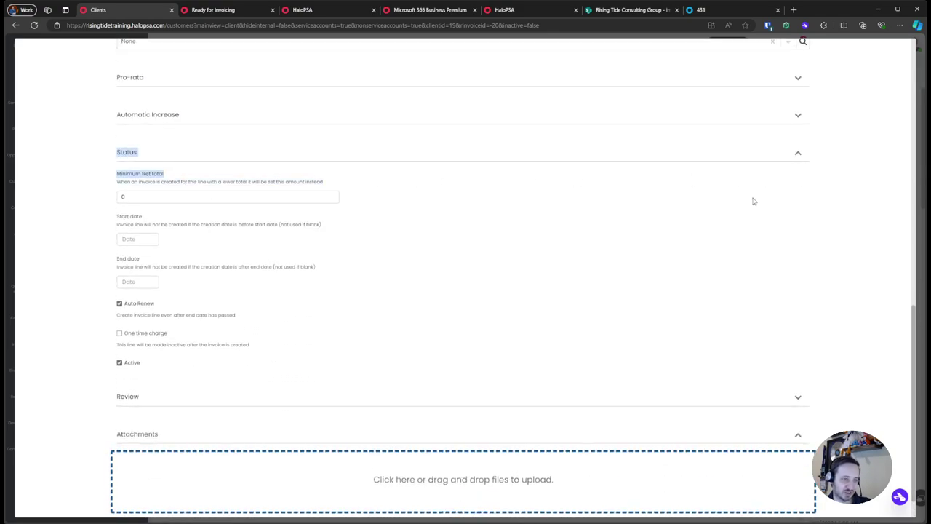
click(91, 231)
triple_click(240, 224)
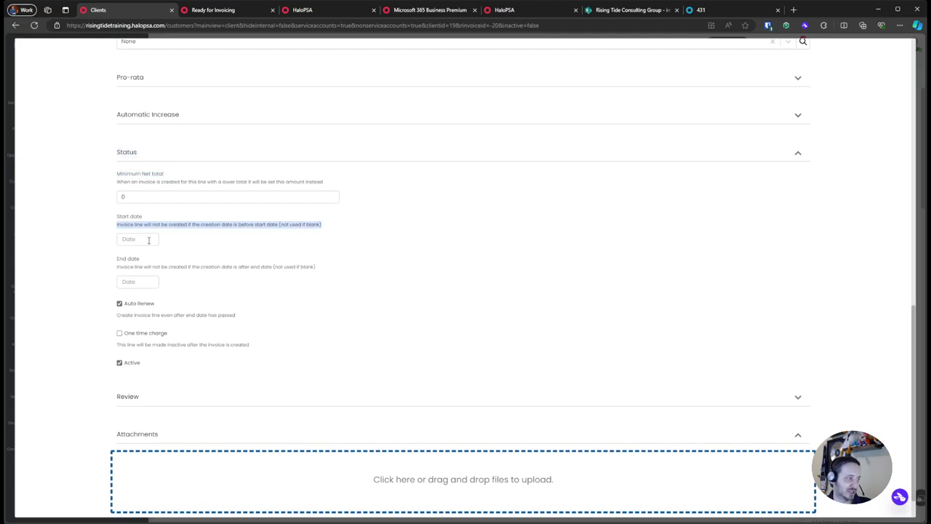
click(138, 238)
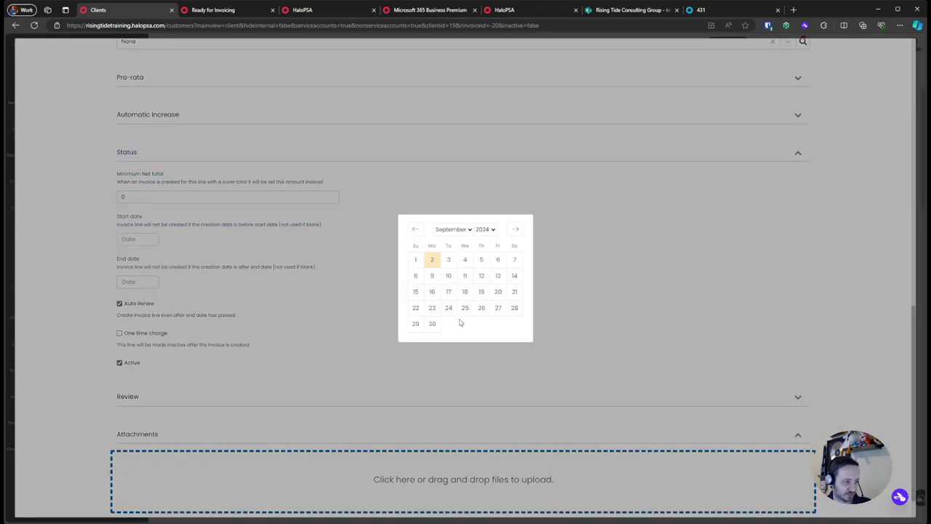
click(515, 229)
click(448, 260)
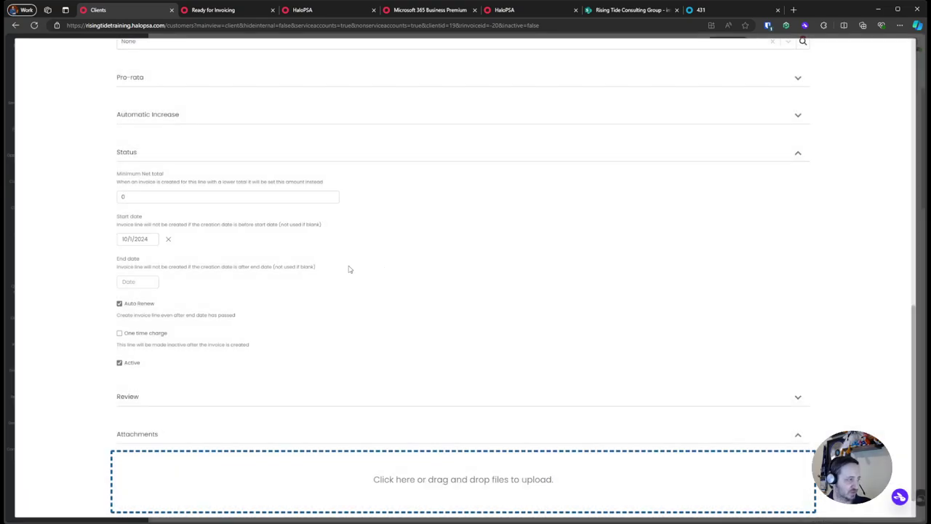
click(145, 281)
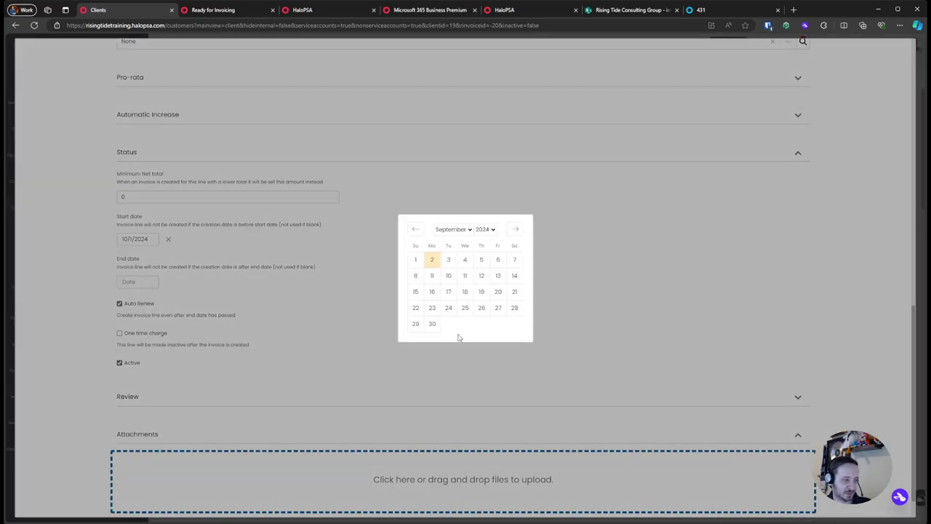
key(Tab)
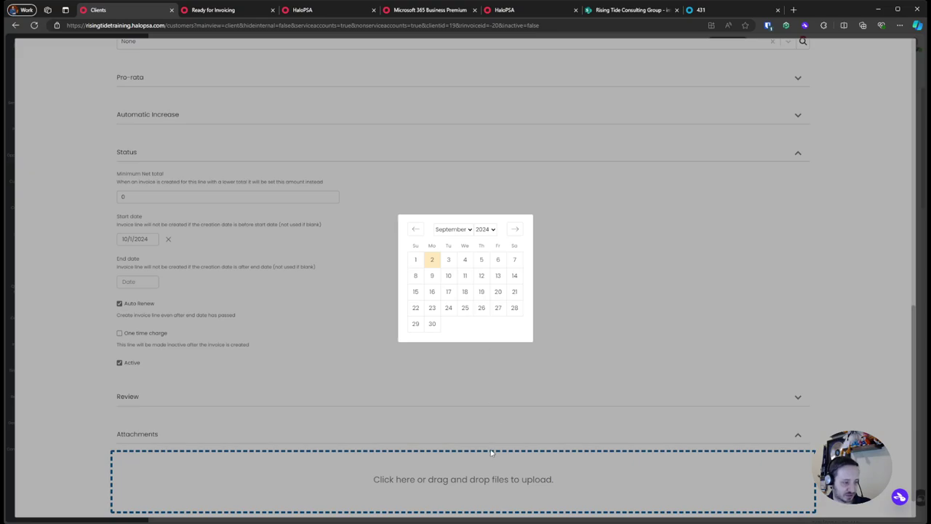
key(Down)
click(433, 323)
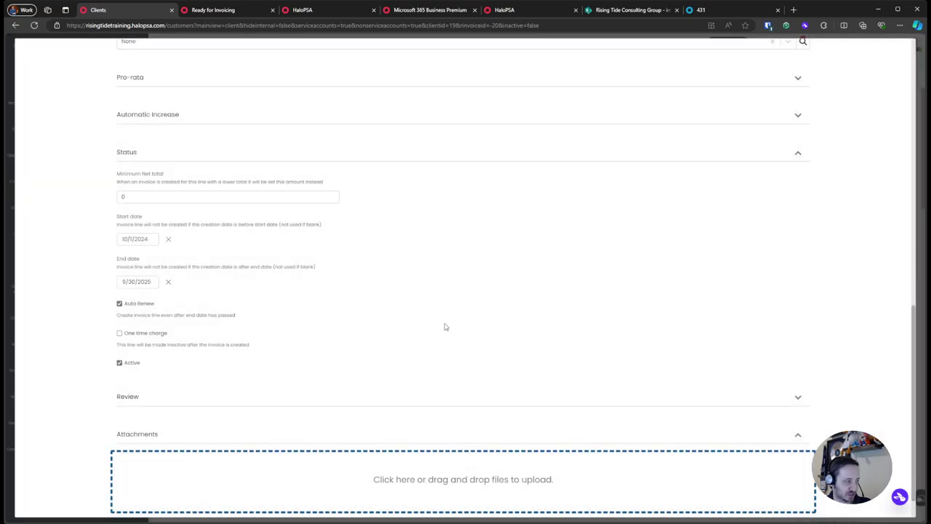
Step: Review the line's date range and Auto Renew option, and save both the line and the recurring invoice
drag(80, 218, 305, 288)
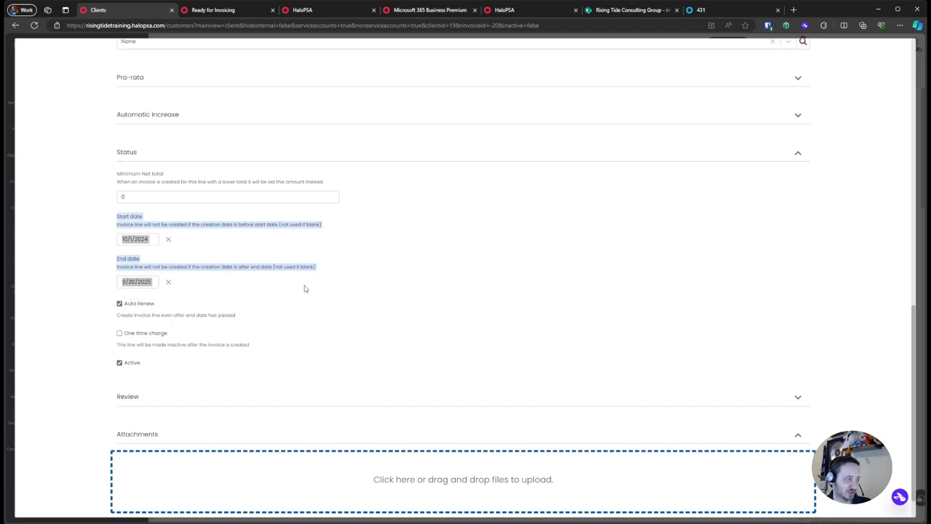
drag(109, 310, 269, 322)
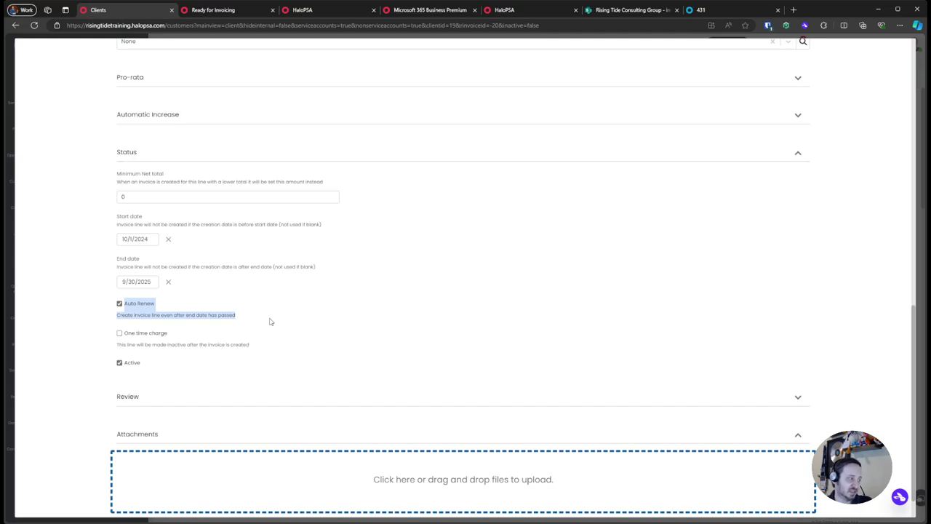
scroll(393, 327, down, 1)
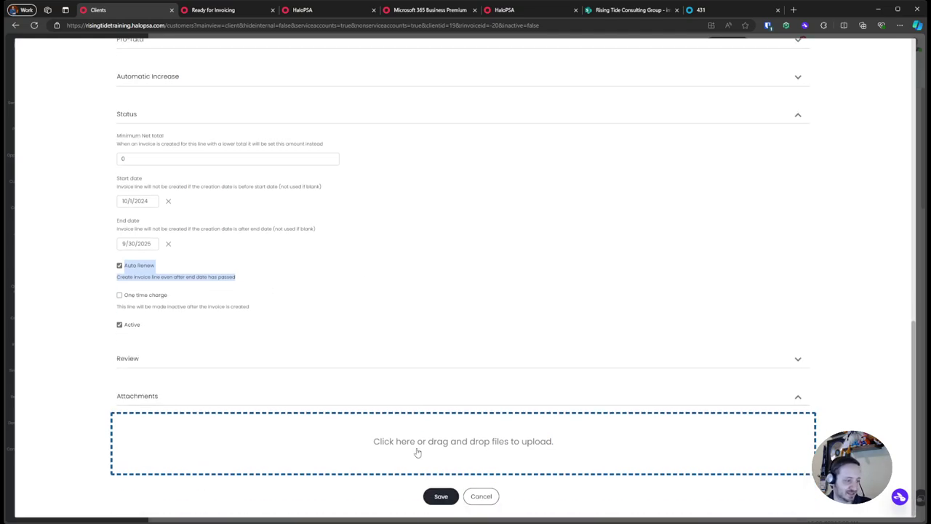
click(439, 494)
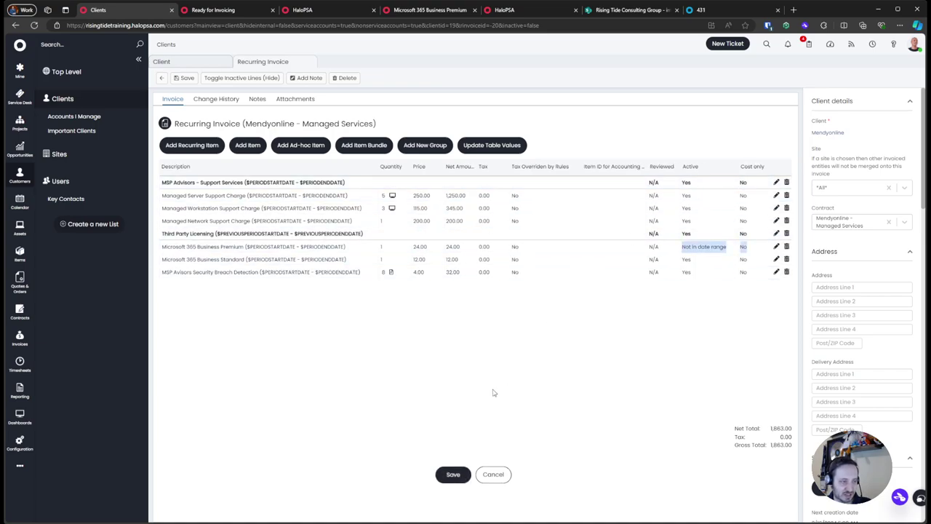
click(447, 475)
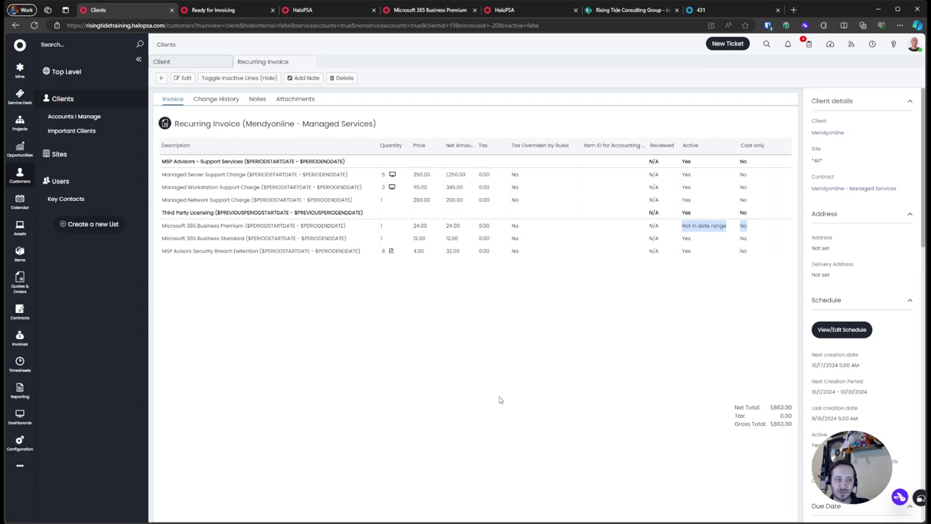
Step: Open the Automated Tickets settings within the ticket configuration
click(213, 10)
click(359, 12)
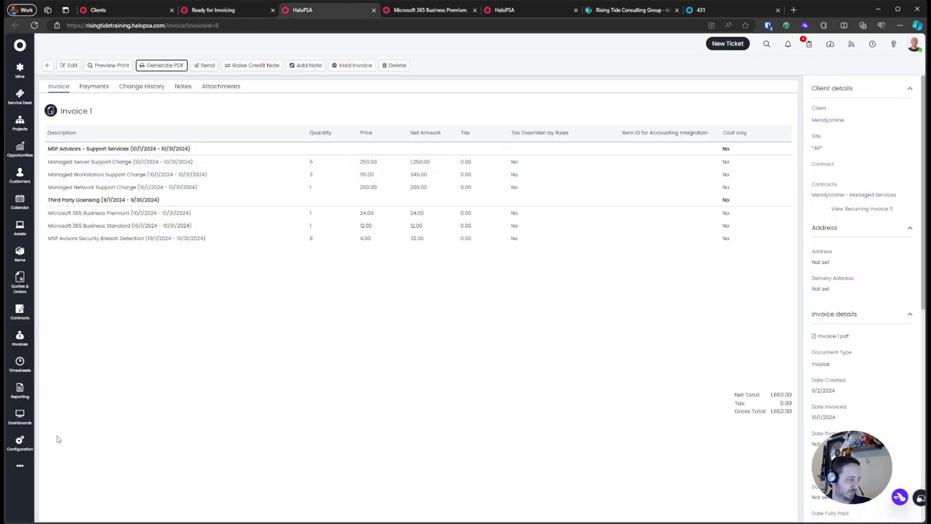
click(408, 10)
click(19, 442)
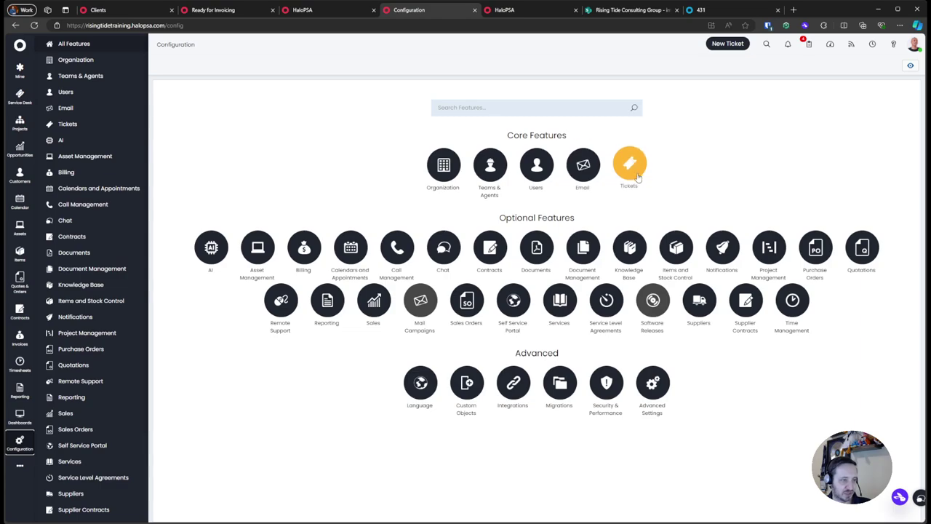
click(630, 162)
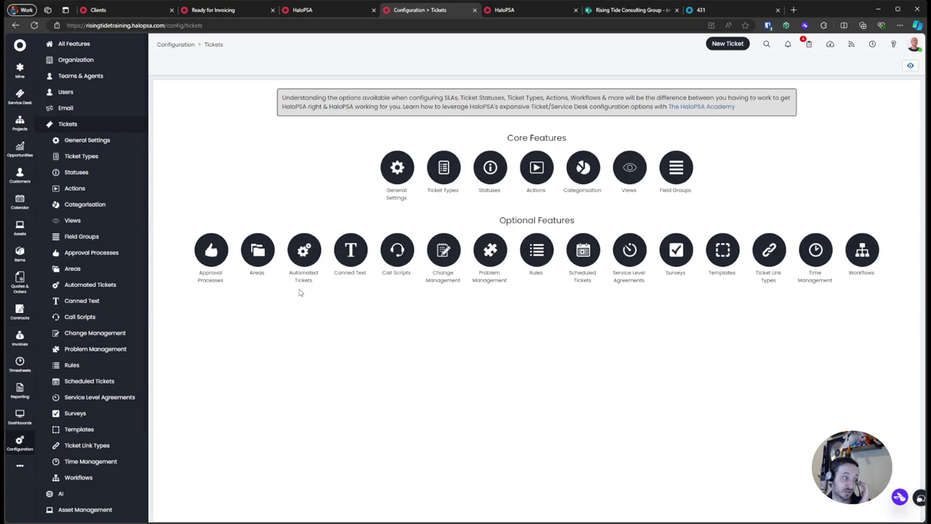
click(303, 253)
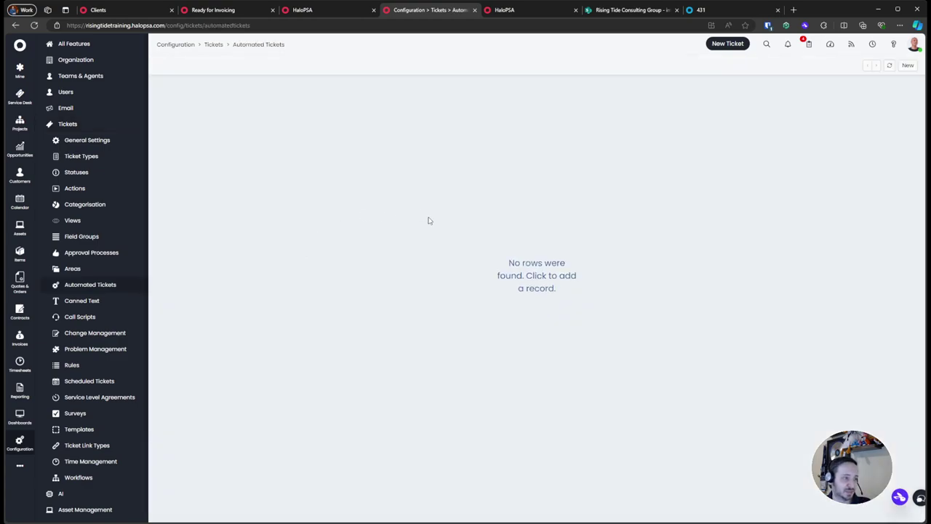
Step: Start a new automated ticket template named "Recurring Invoice Line Expiration" with Recurring Invoice Lines as its automation criteria
click(527, 274)
text(recu)
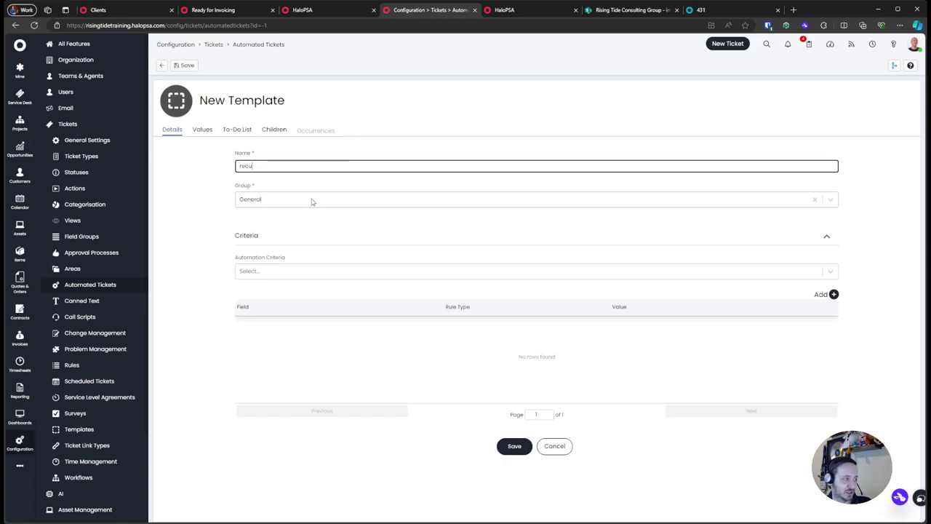
text(rrin)
key(ctrl+a)
text(Recurring invoice)
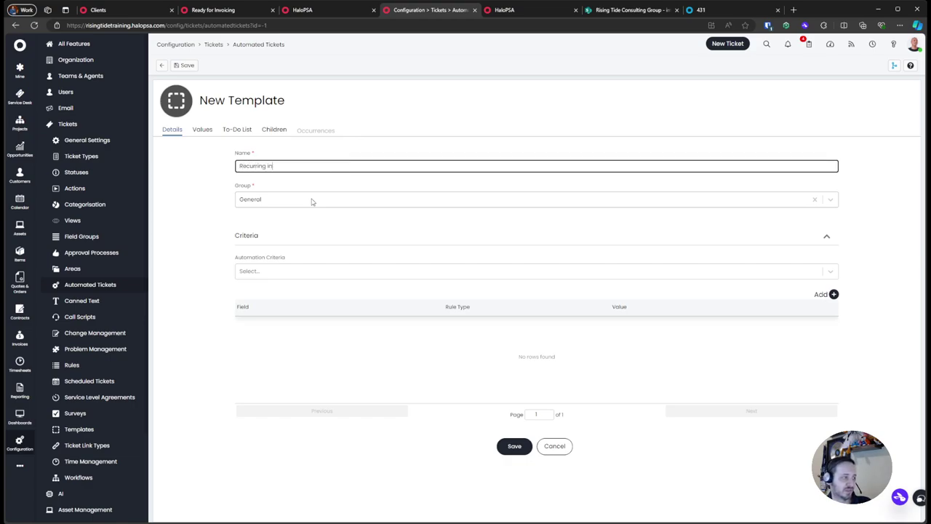
key(BackSpace)
key(BackSpace)
key(BackSpace)
key(BackSpace)
key(BackSpace)
key(BackSpace)
key(BackSpace)
key(BackSpace)
text(Invoice Line Exp)
text(e)
key(BackSpace)
text(iration)
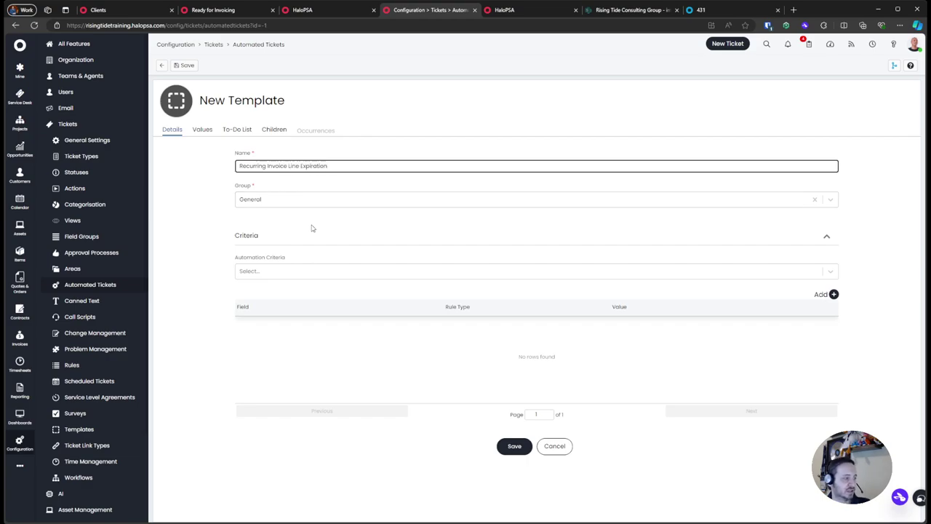
click(311, 271)
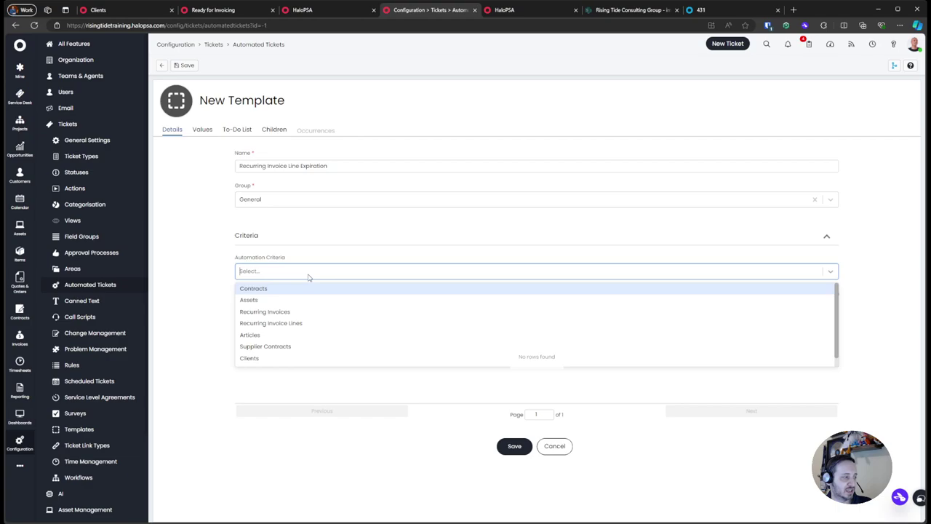
click(276, 325)
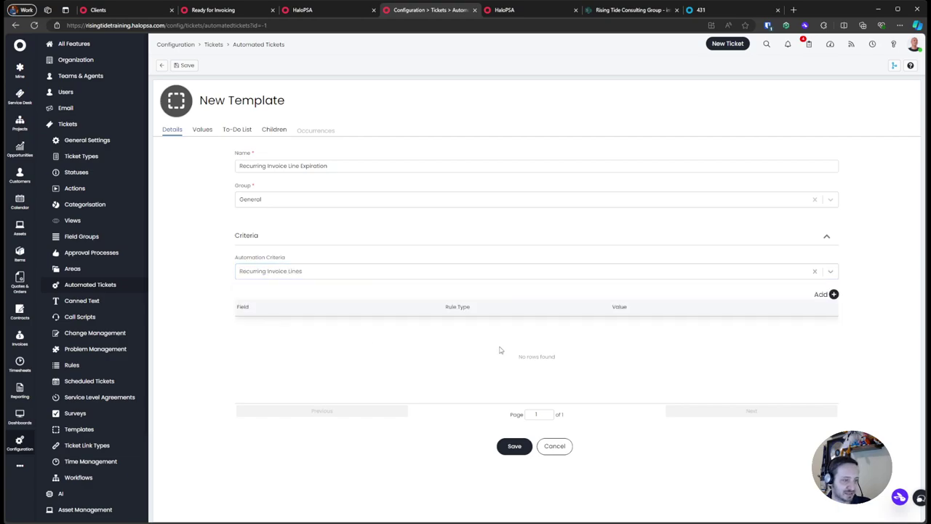
Step: Add a template criterion requiring Days Before Line Item End Date to be equal to 30
click(835, 295)
click(429, 282)
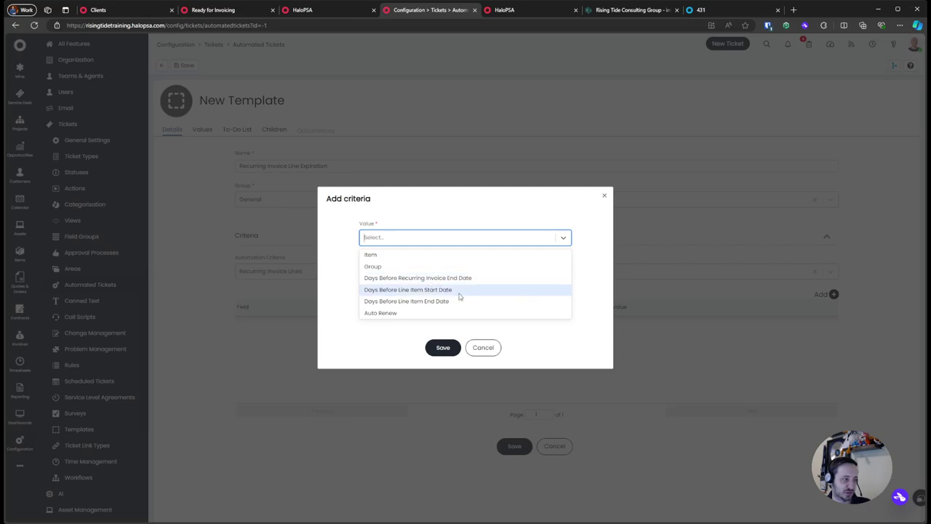
click(450, 301)
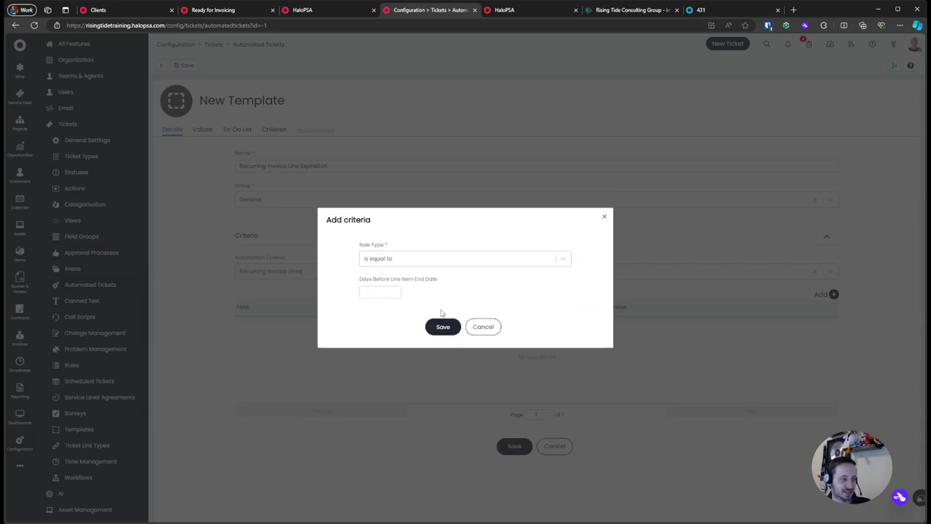
click(369, 295)
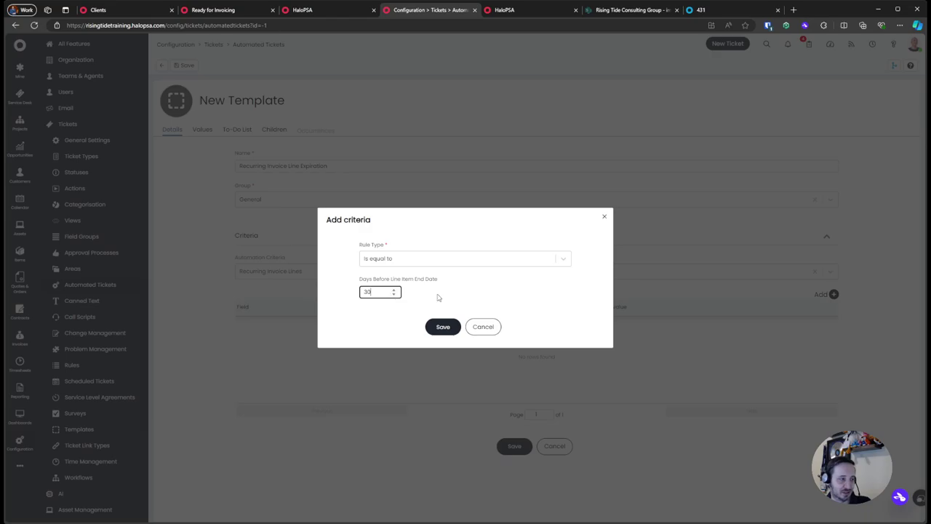
click(403, 259)
click(404, 266)
click(443, 324)
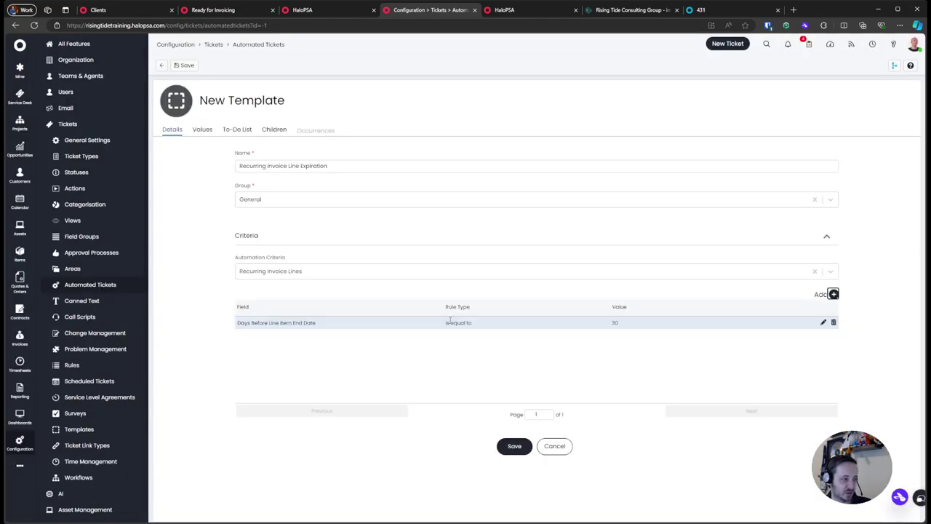
Step: Set the new template's ticket type to Incident in its system field values
click(199, 129)
click(286, 187)
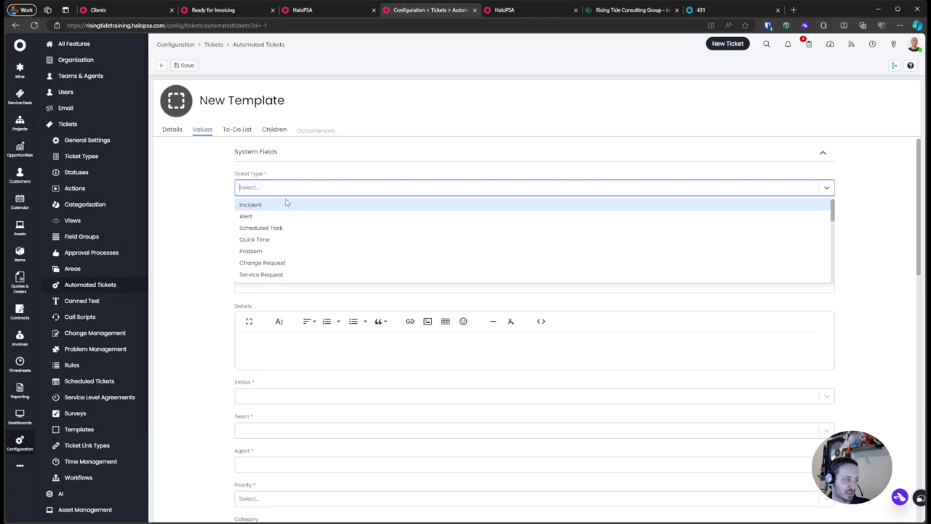
scroll(299, 244, down, 5)
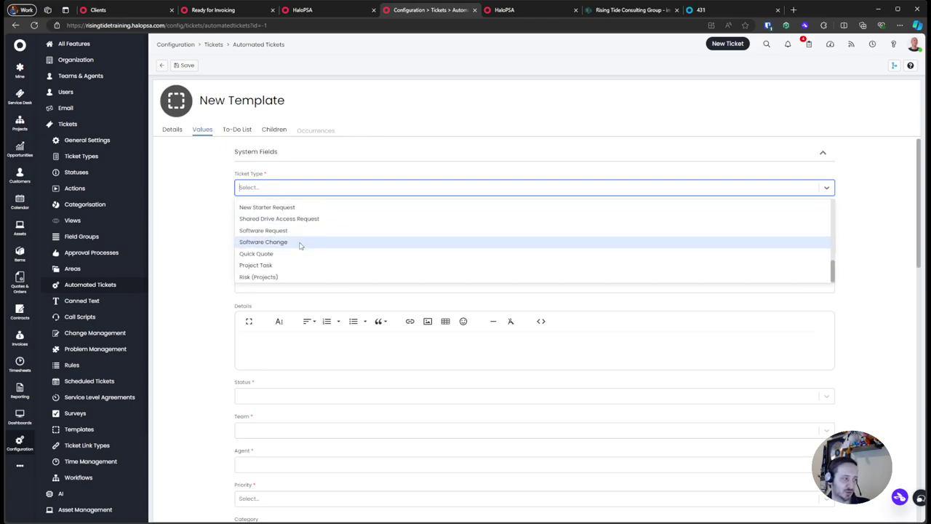
scroll(300, 246, up, 5)
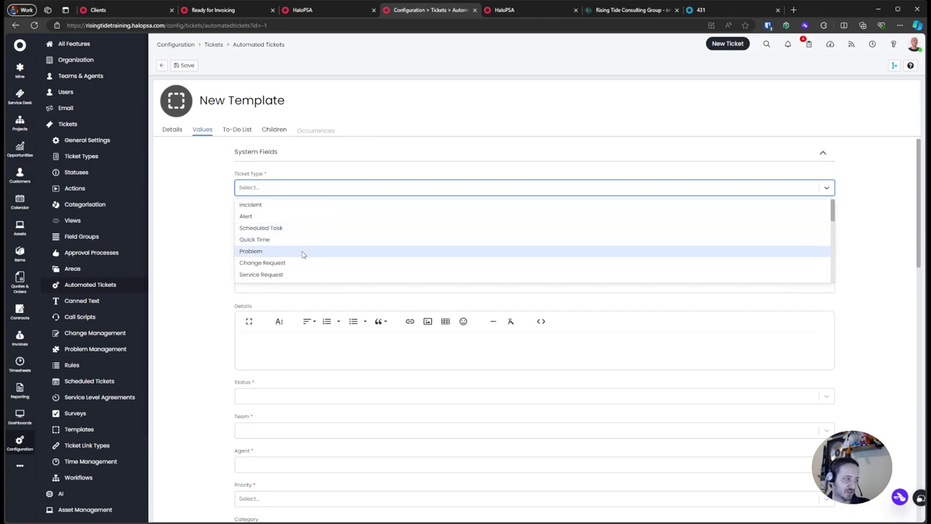
click(307, 207)
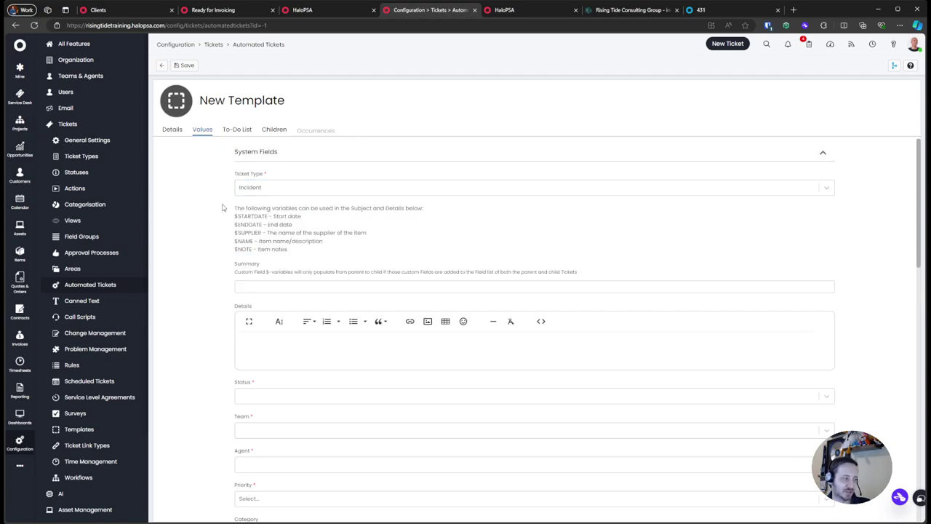
Step: Copy the list of available Subject and Details variables into the template's Details text
drag(223, 208, 532, 259)
key(ctrl+c)
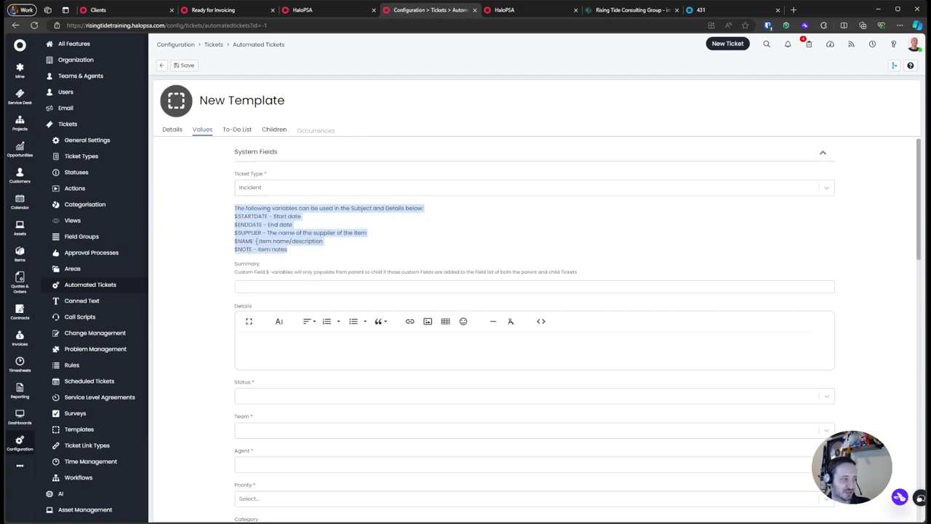
click(261, 338)
key(ctrl+v)
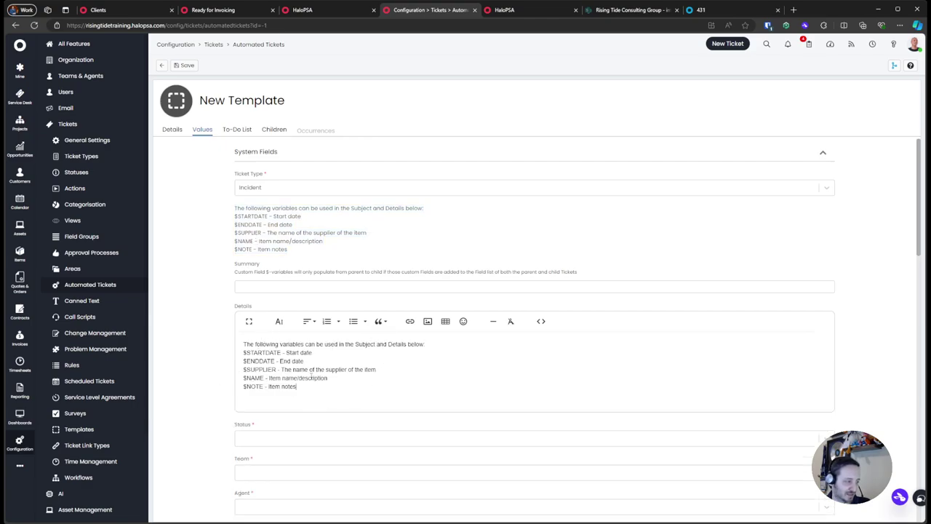
Step: Enter the ticket summary "$NAME is up for renewal at $ENDDATE for $AREA"
click(306, 286)
text($)
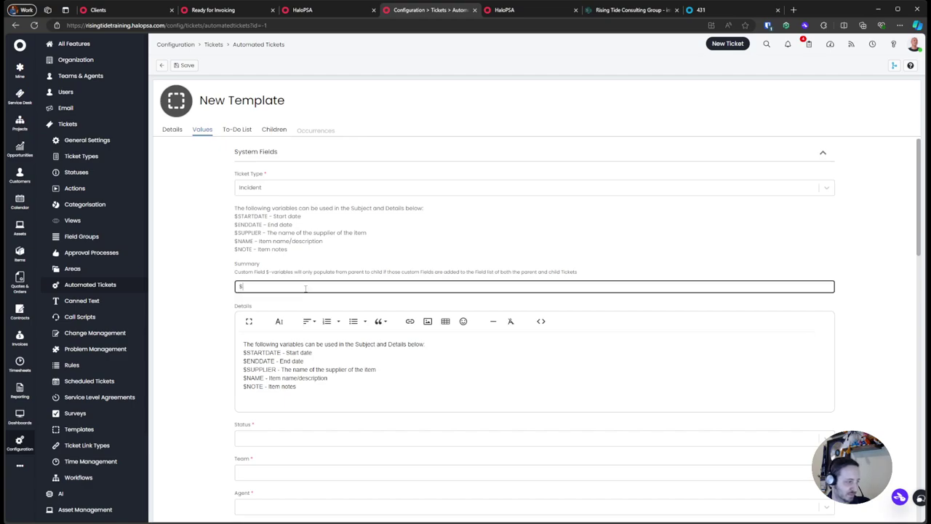
text(NAME is up for )
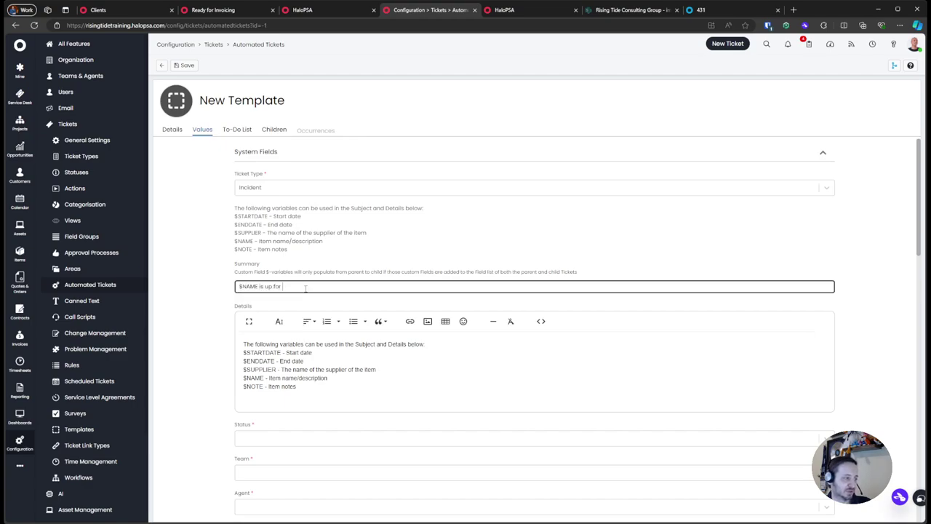
text(renewal)
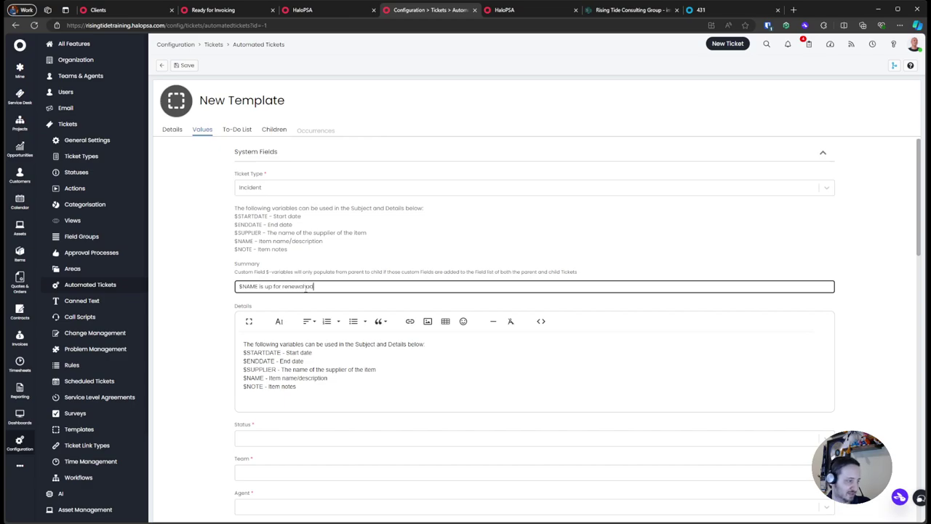
text( at $)
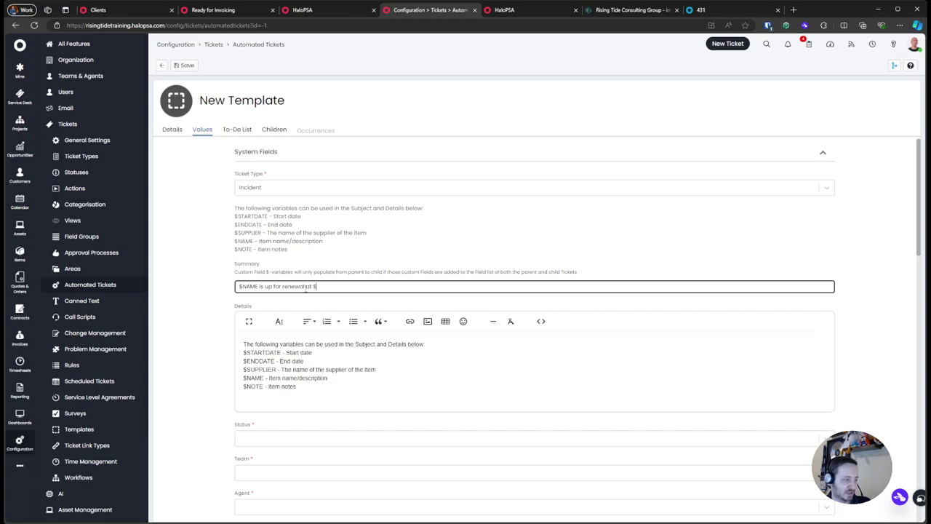
text(ENDDATE fo)
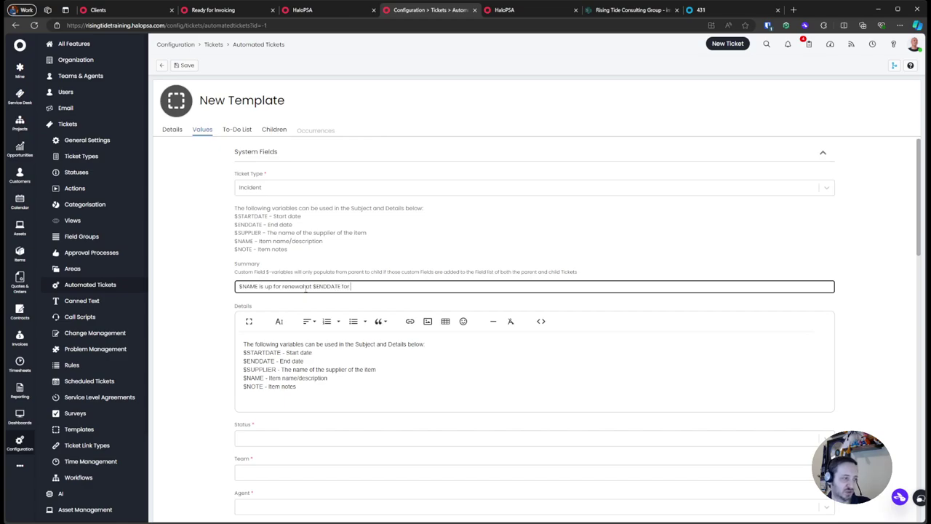
text(r $AREA)
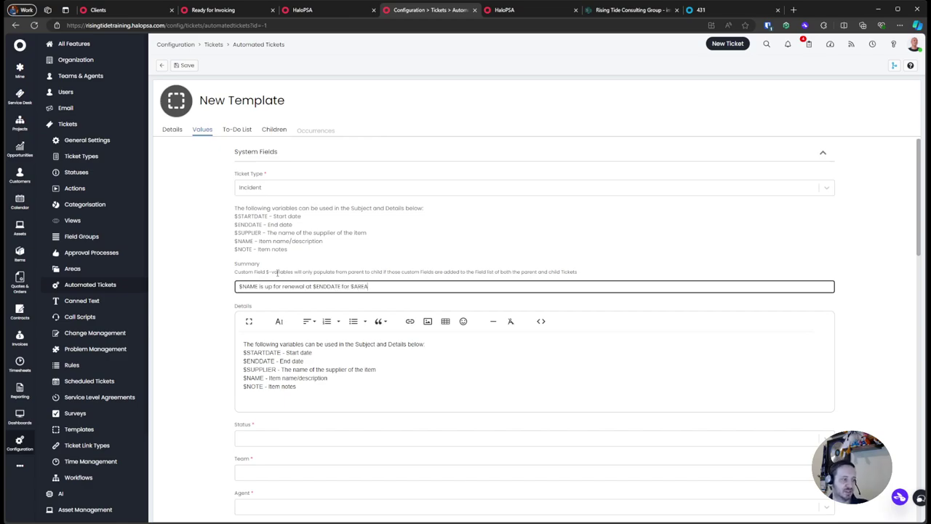
scroll(247, 327, down, 2)
scroll(247, 327, up, 2)
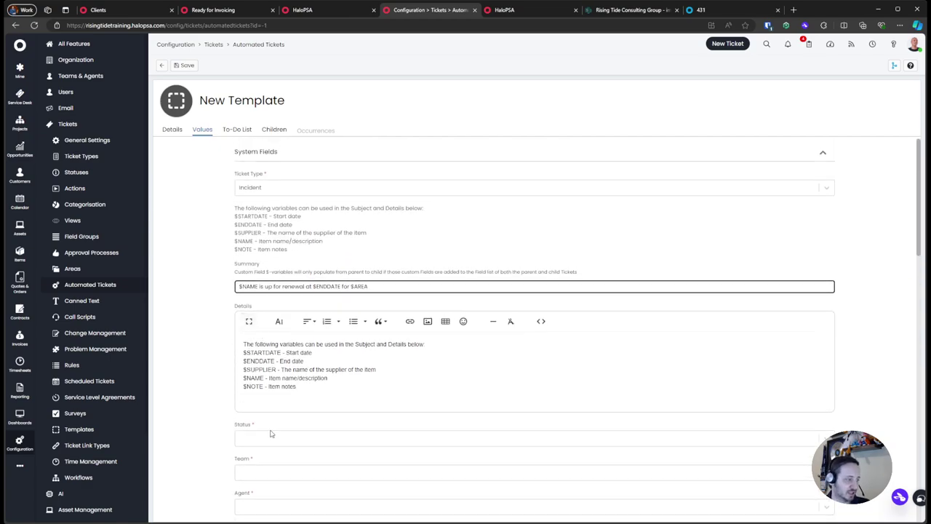
drag(240, 287, 410, 392)
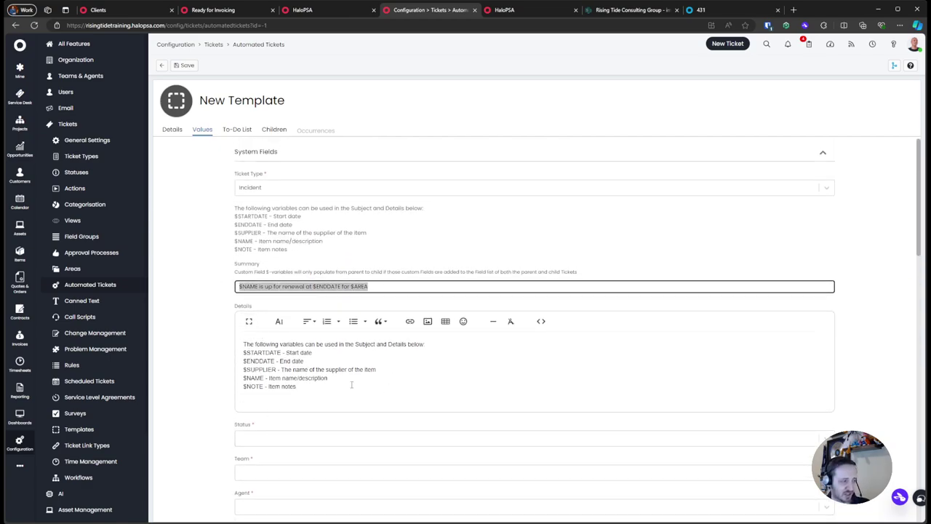
Step: Switch the automation criteria to Contracts to examine the Increase Contract Next Call Date option, and return it to Recurring Invoice Lines
click(172, 130)
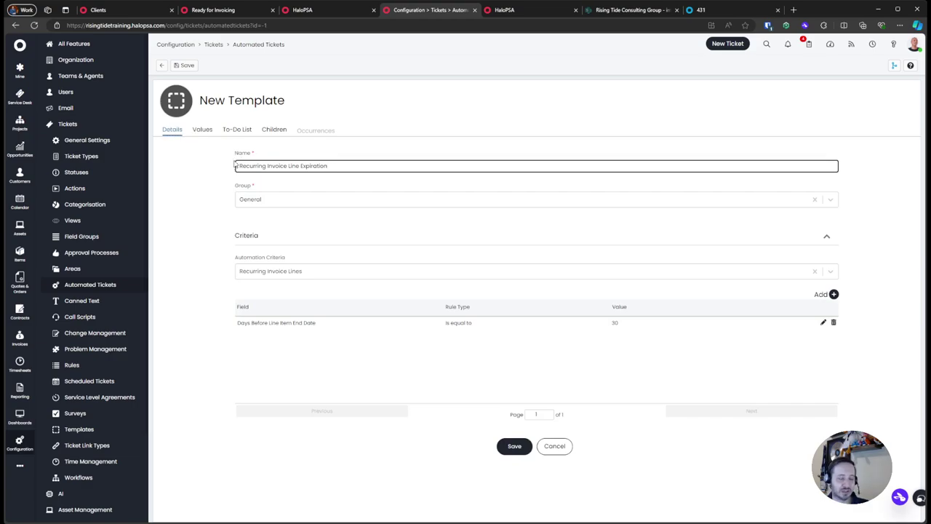
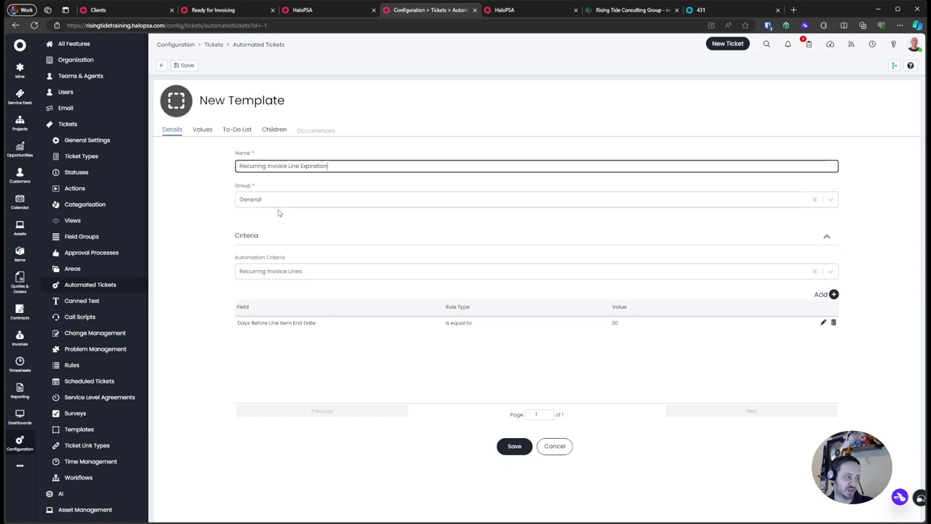
click(284, 270)
click(278, 288)
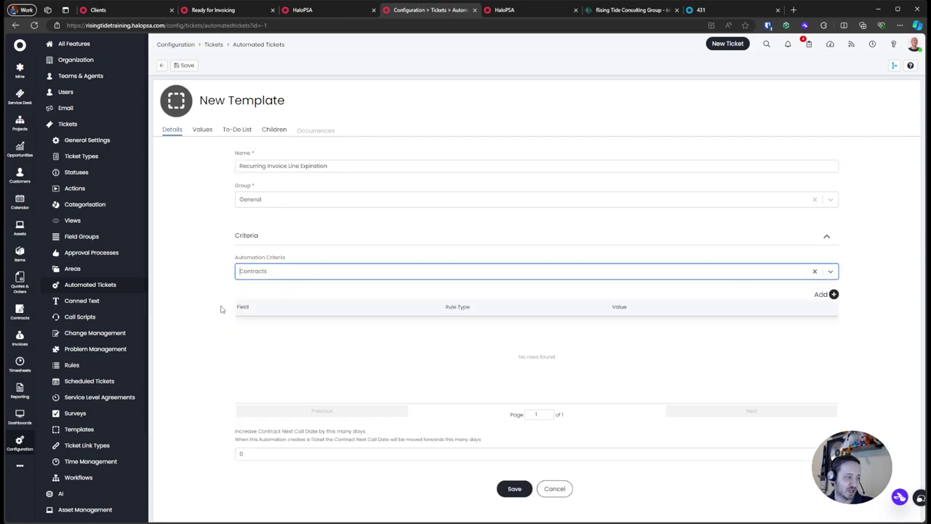
drag(220, 431, 509, 456)
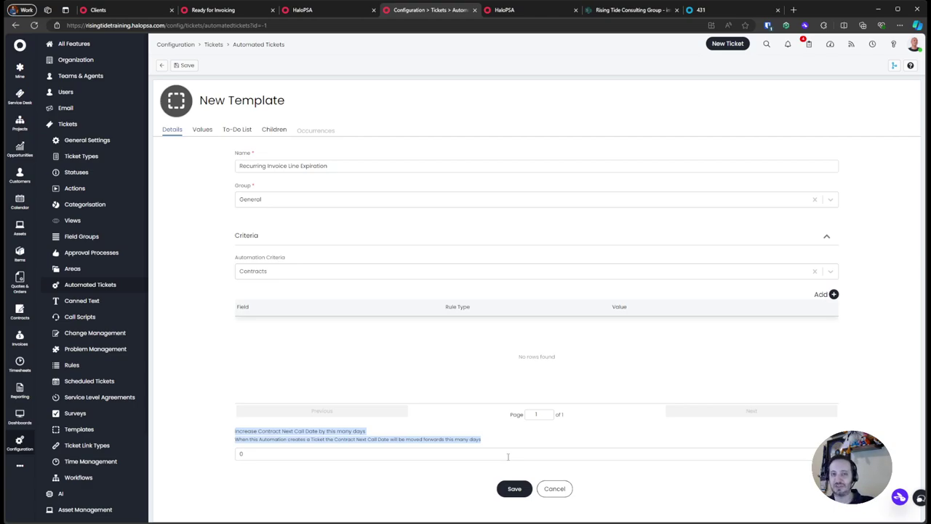
click(323, 272)
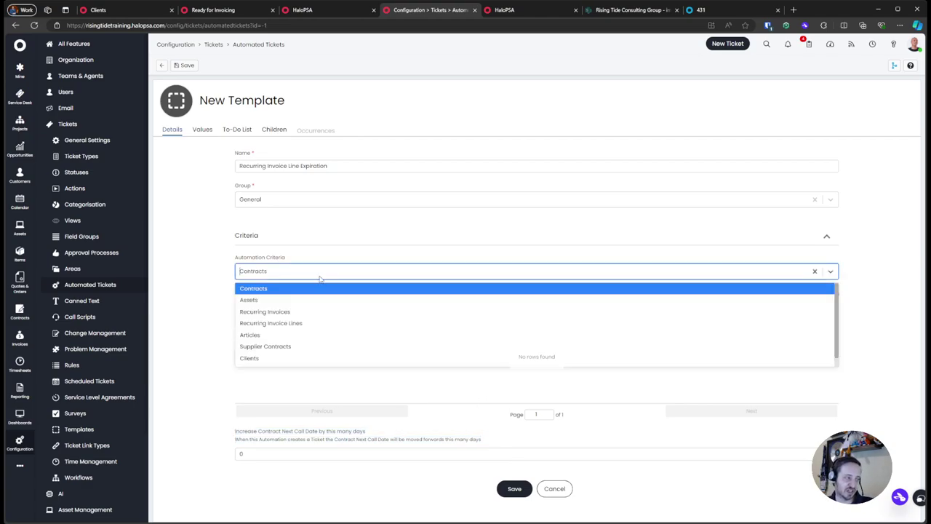
click(306, 323)
drag(242, 431, 323, 439)
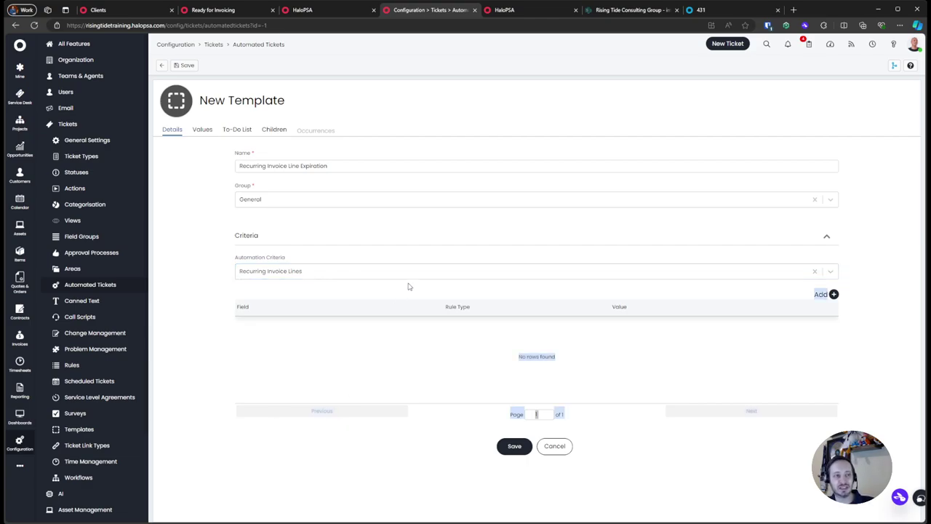
Step: Review the start date, end date and Auto Renew settings of the Microsoft 365 Business Premium line on Mendyonline's recurring invoice
click(219, 9)
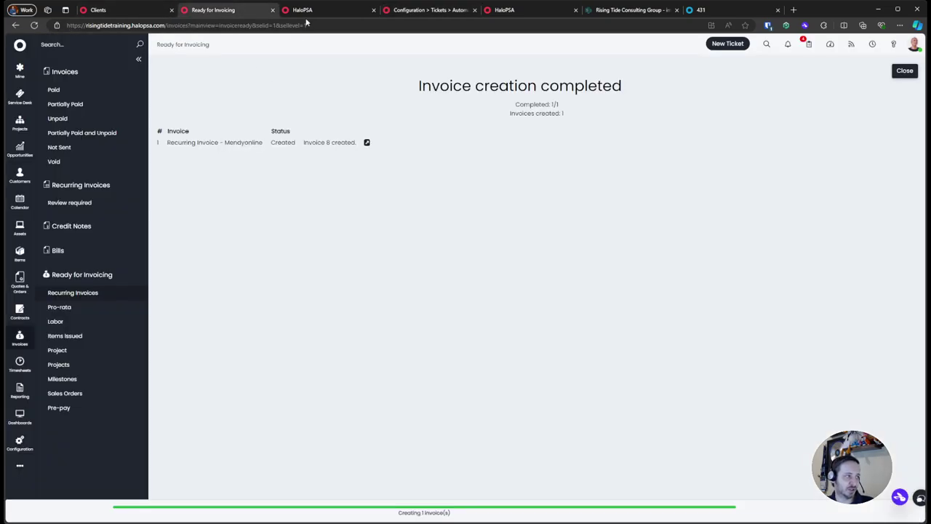
click(136, 13)
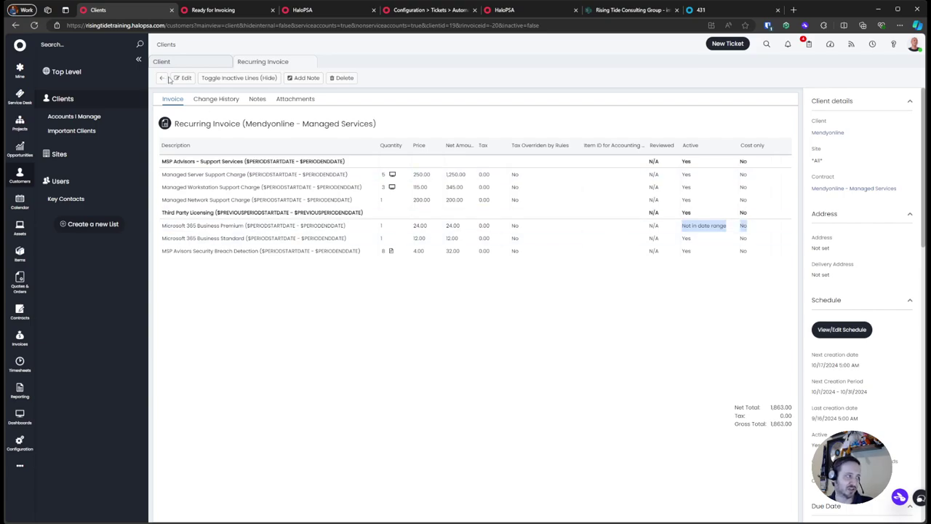
click(777, 246)
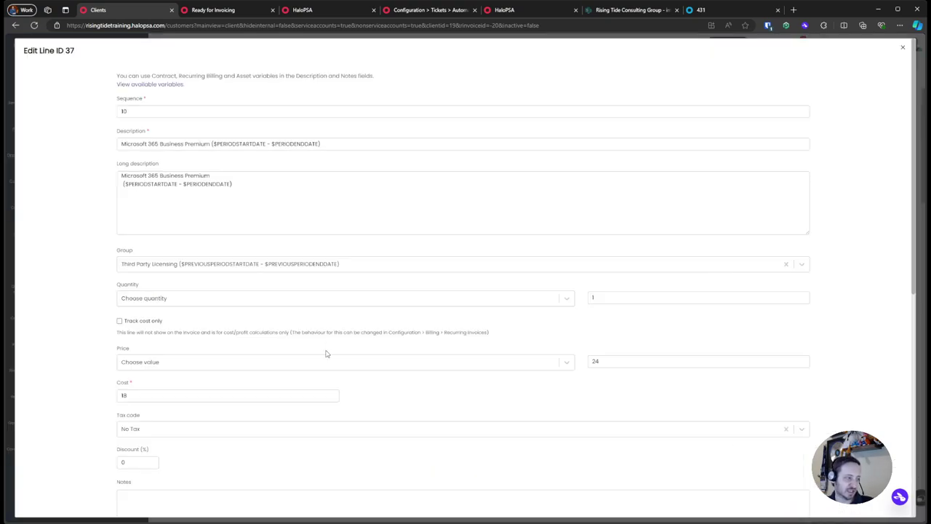
scroll(329, 366, down, 5)
click(195, 324)
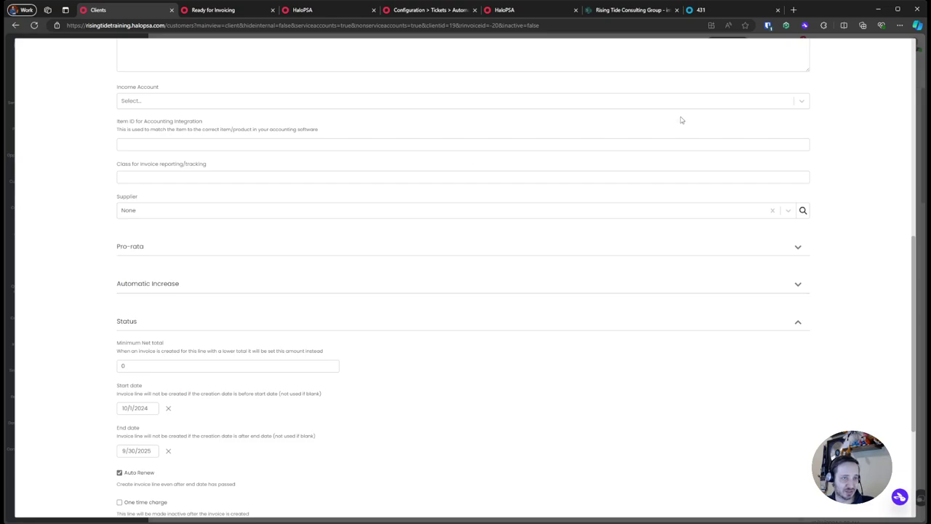
scroll(875, 65, up, 10)
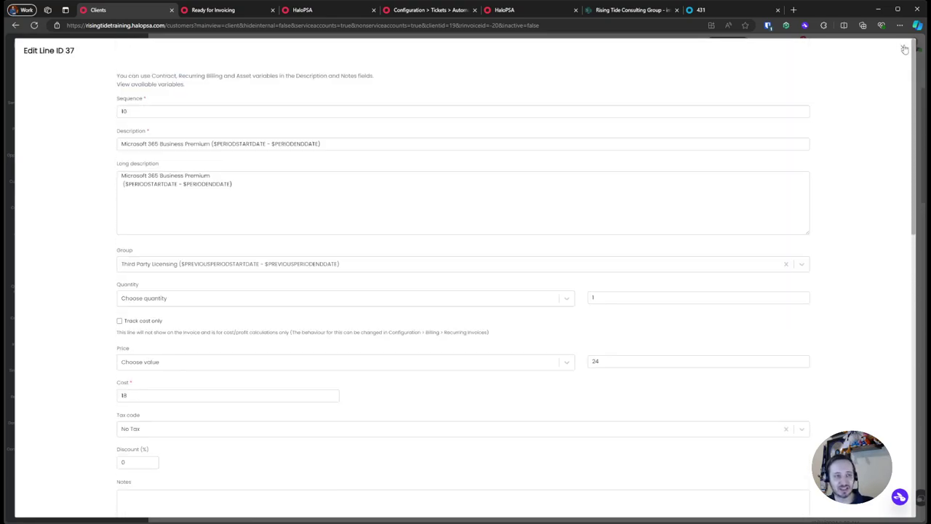
click(904, 48)
Step: Search the release details of versions 2.162 and 2.161 for "invoice" and expand the note about auto renew periods on recurring invoice lines
click(893, 44)
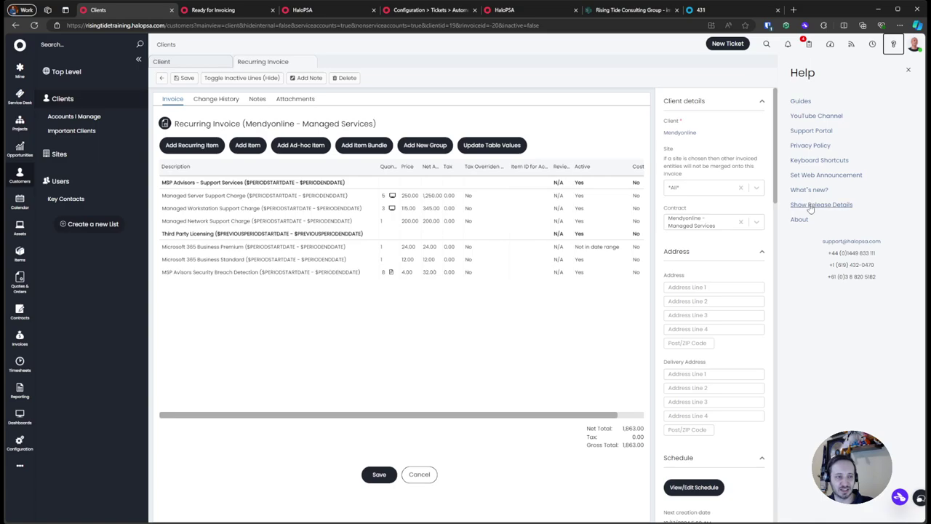
click(812, 205)
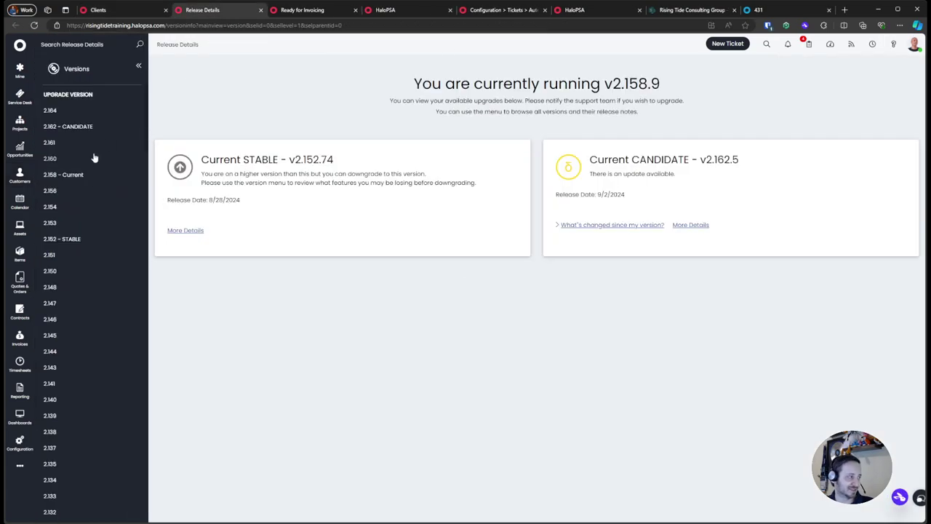
click(76, 126)
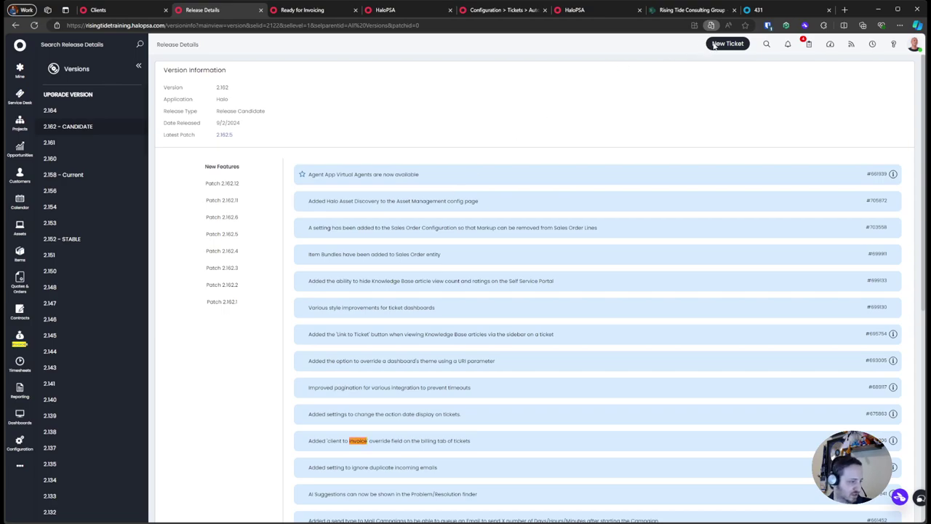
click(105, 144)
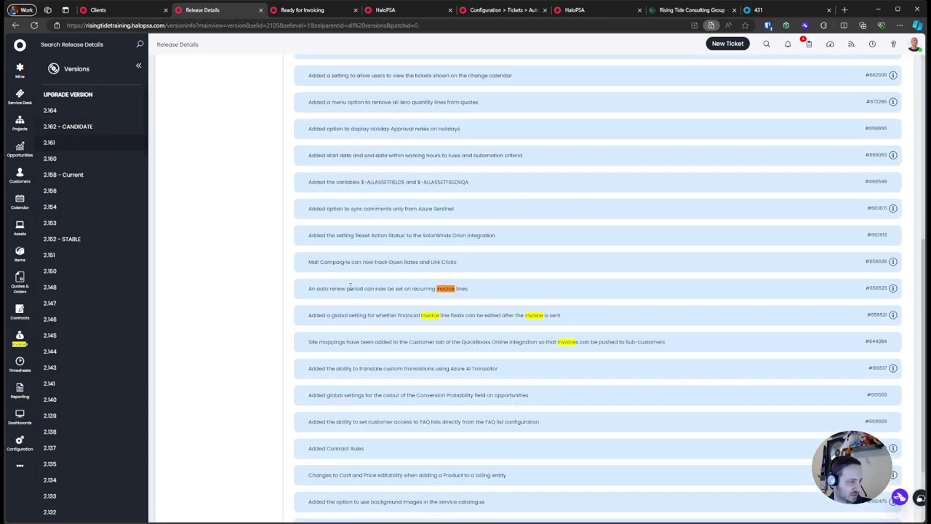
click(891, 288)
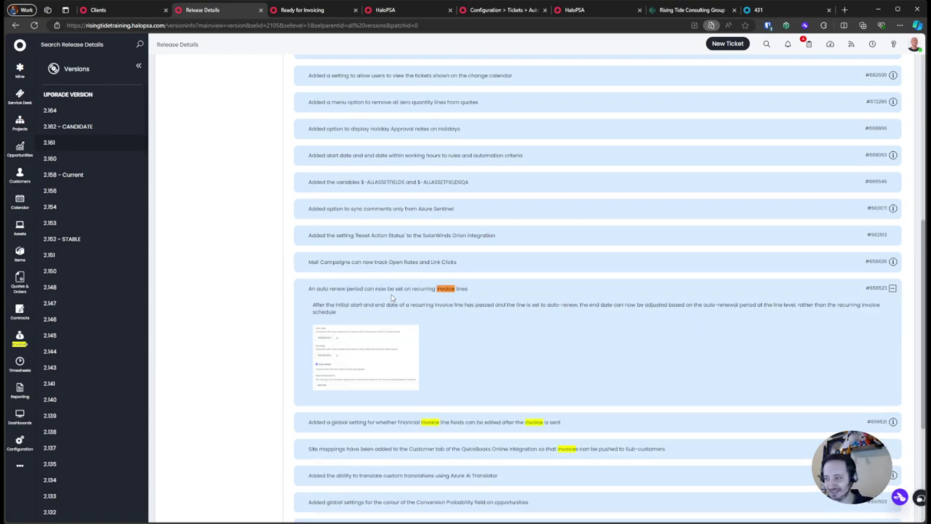
Step: Read the enlarged release note explaining how the auto renew period affects a recurring invoice line's end date
ctrl+scroll(392, 297, up, 5)
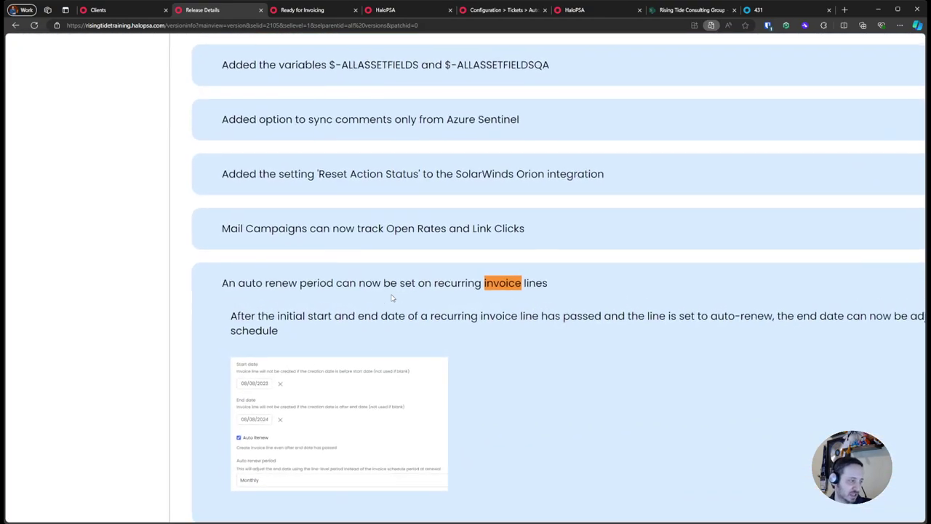
ctrl+scroll(392, 297, up, 3)
scroll(392, 297, right, 2)
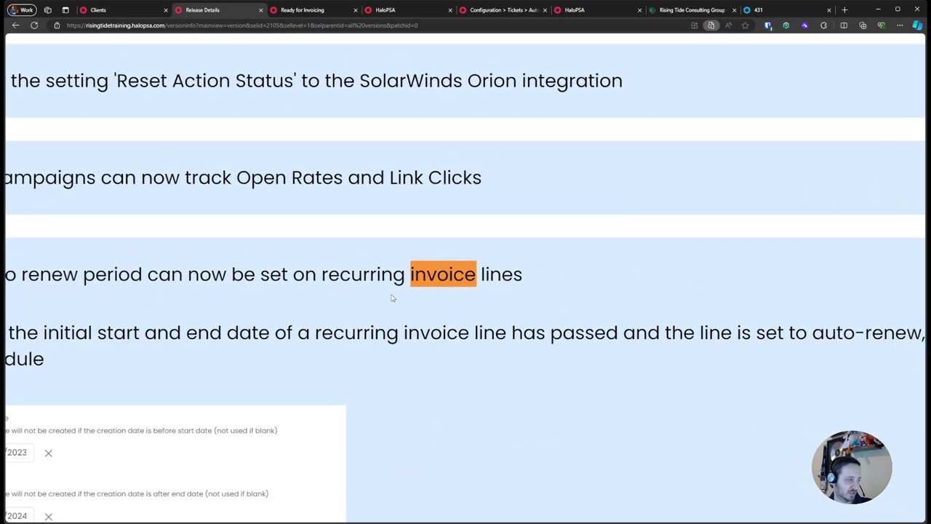
scroll(392, 296, left, 2)
scroll(391, 296, right, 3)
scroll(391, 297, right, 5)
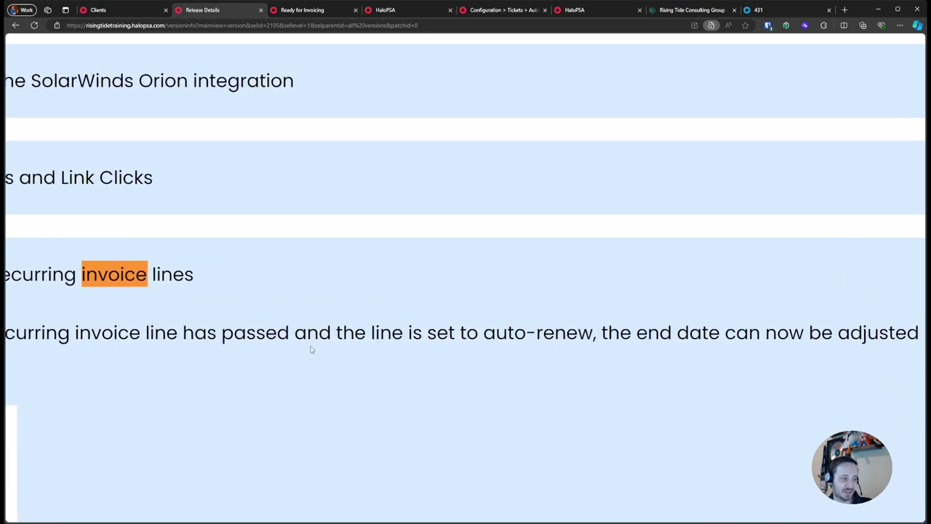
scroll(507, 337, right, 5)
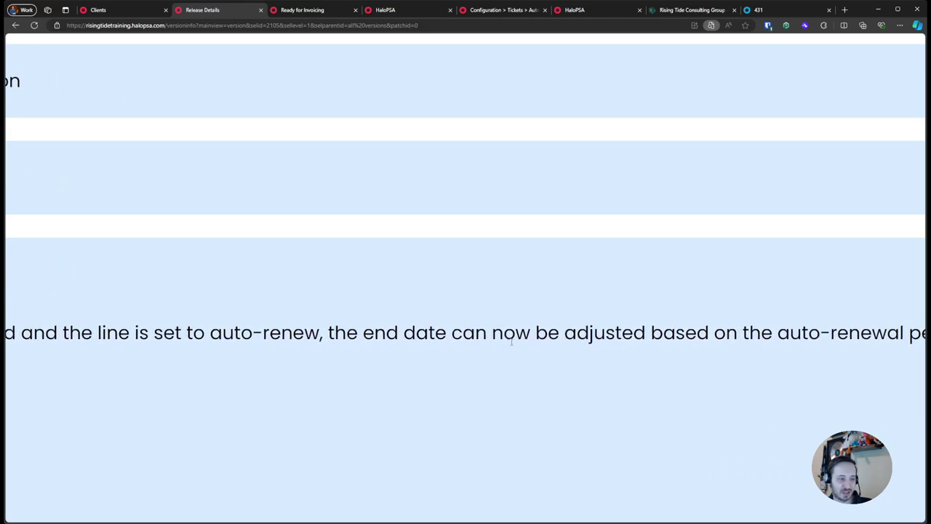
scroll(511, 341, right, 7)
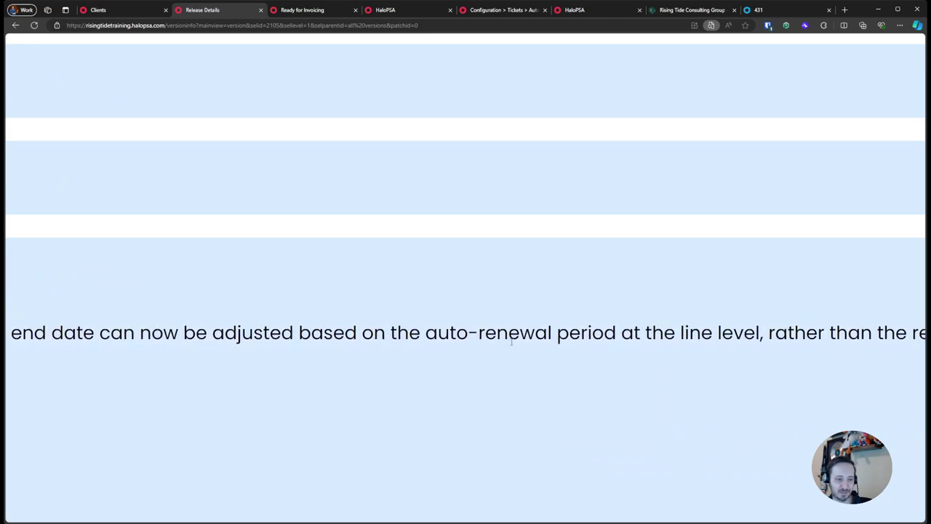
Step: Examine the release note's example screenshot of the start date, end date, Auto Renew and Auto renew period settings on a recurring invoice line
scroll(512, 341, right, 3)
scroll(511, 341, left, 15)
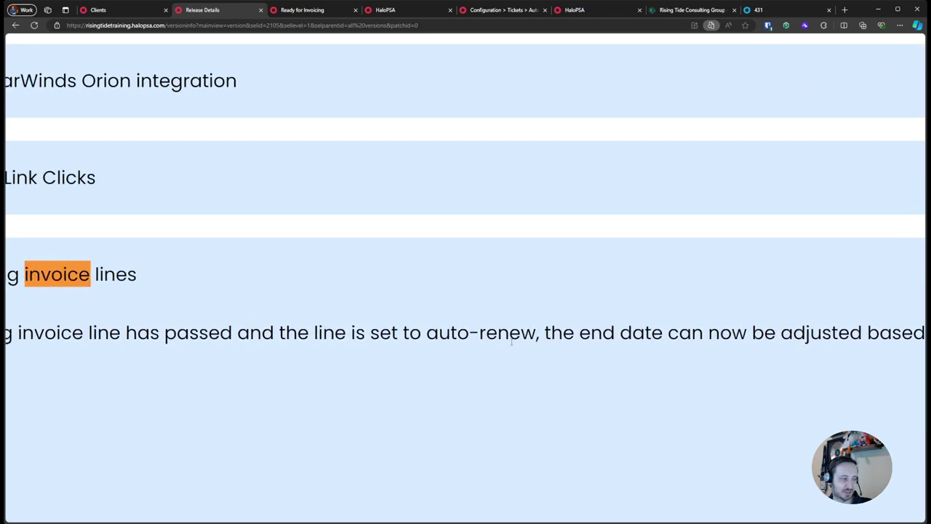
scroll(511, 341, down, 2)
scroll(511, 342, left, 2)
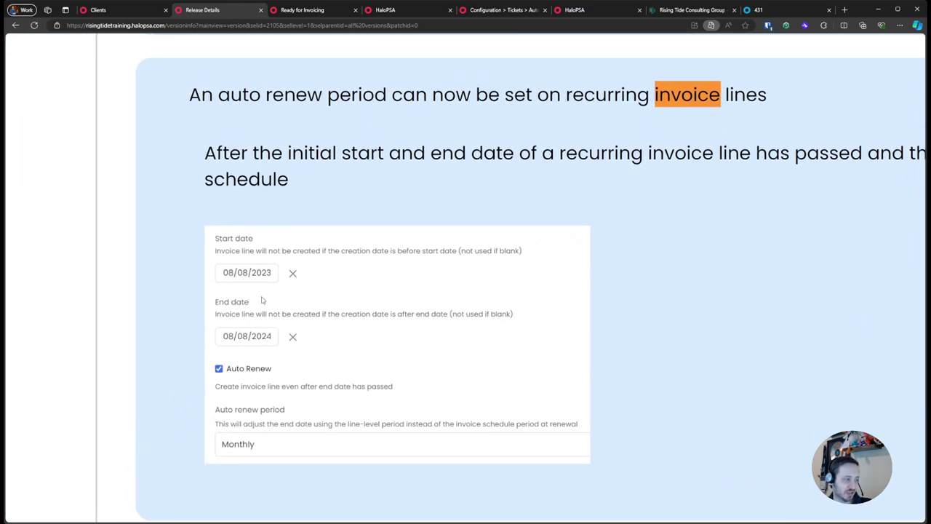
mouse_move(255, 443)
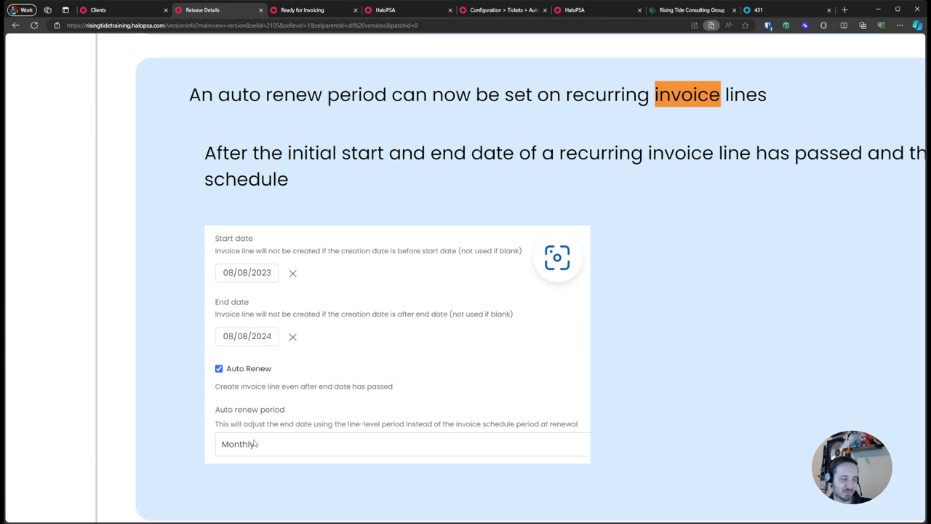
scroll(255, 443, down, 10)
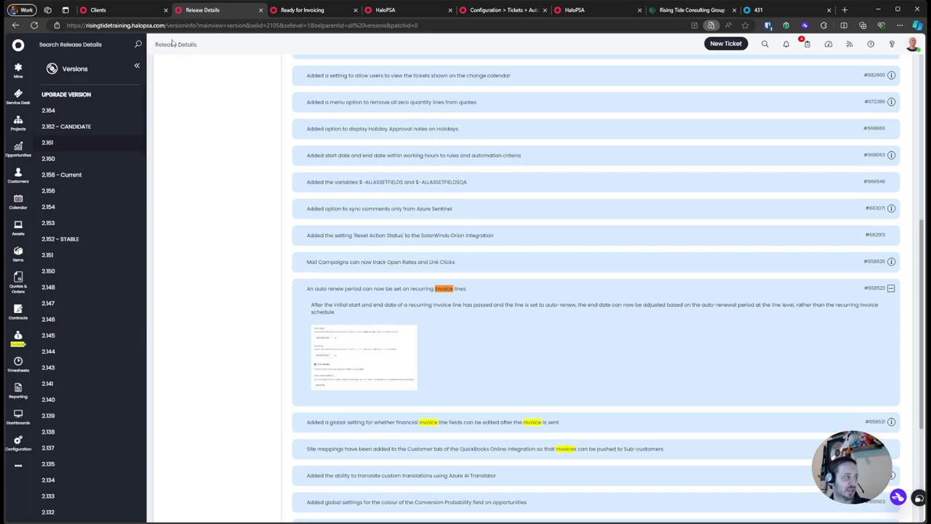
Step: Return to the Mendyonline - Managed Services recurring invoice and save it
click(99, 10)
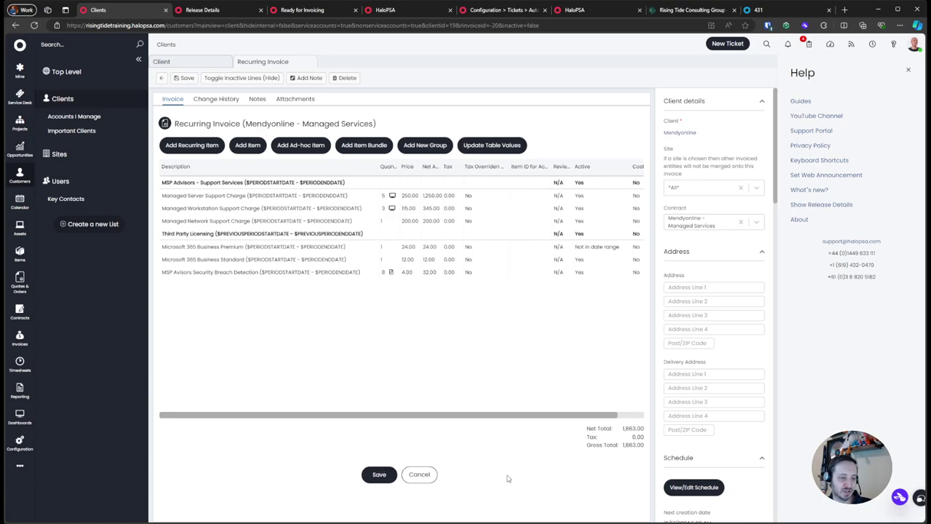
click(377, 478)
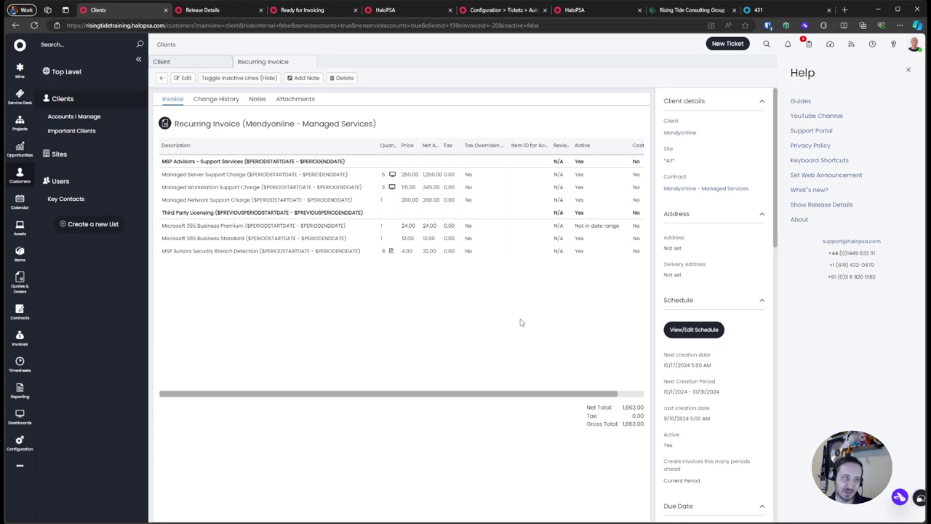
Step: Switch to the SharePoint document library and look through the importspreadsheetsweb folder inside Rising Tide Training
click(691, 9)
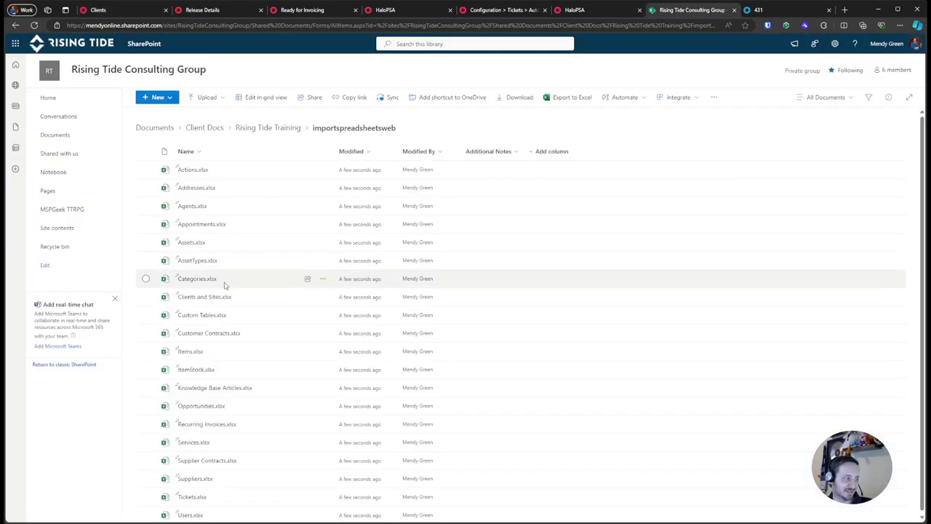
click(268, 128)
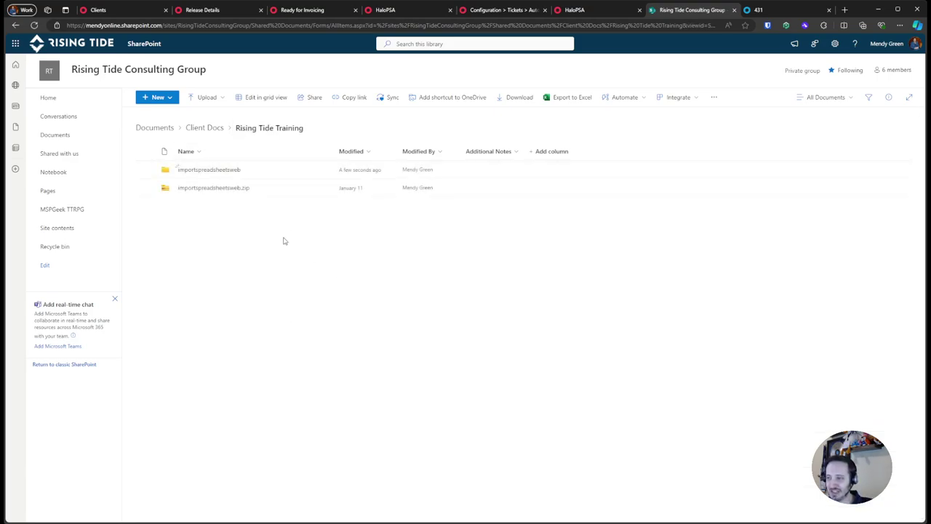
click(206, 170)
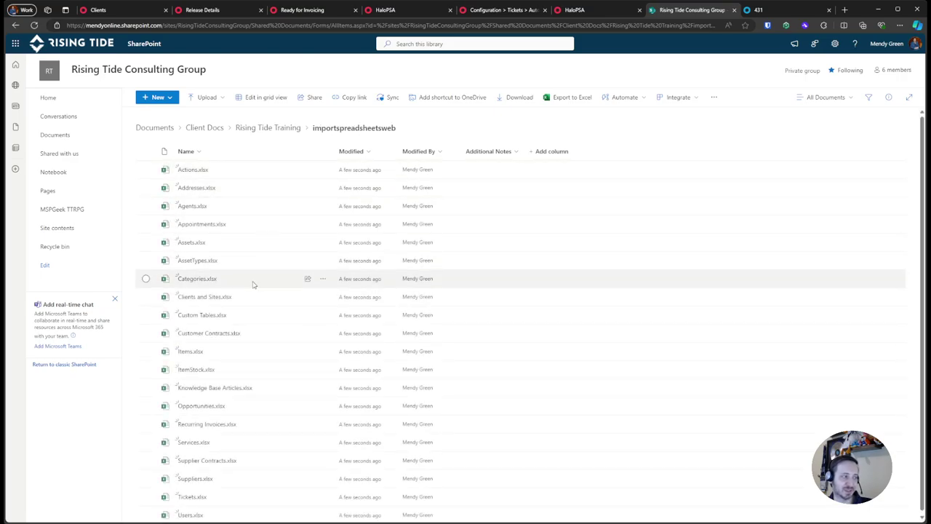